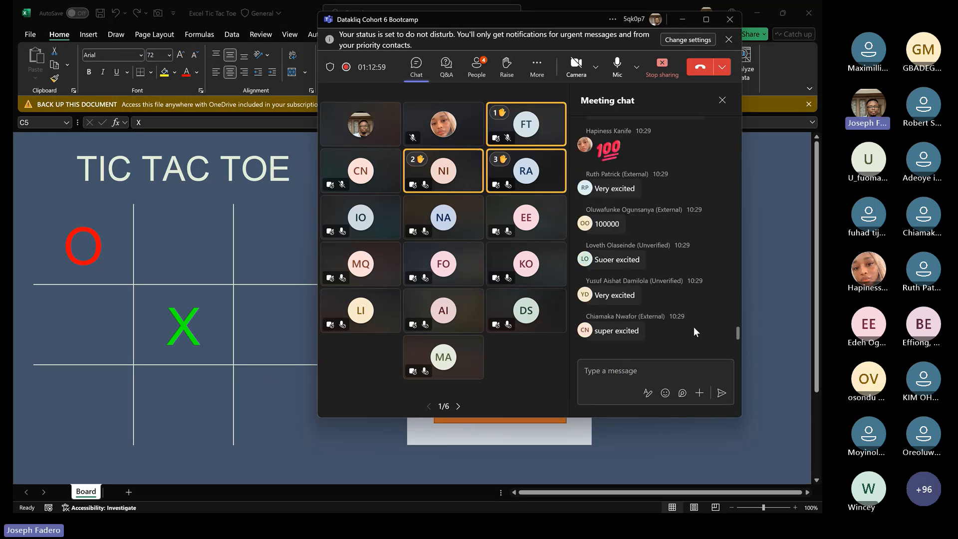
Return from the meeting chat to the Tic Tac Toe workbook and place an X in the board's lower-right square.
click(650, 367)
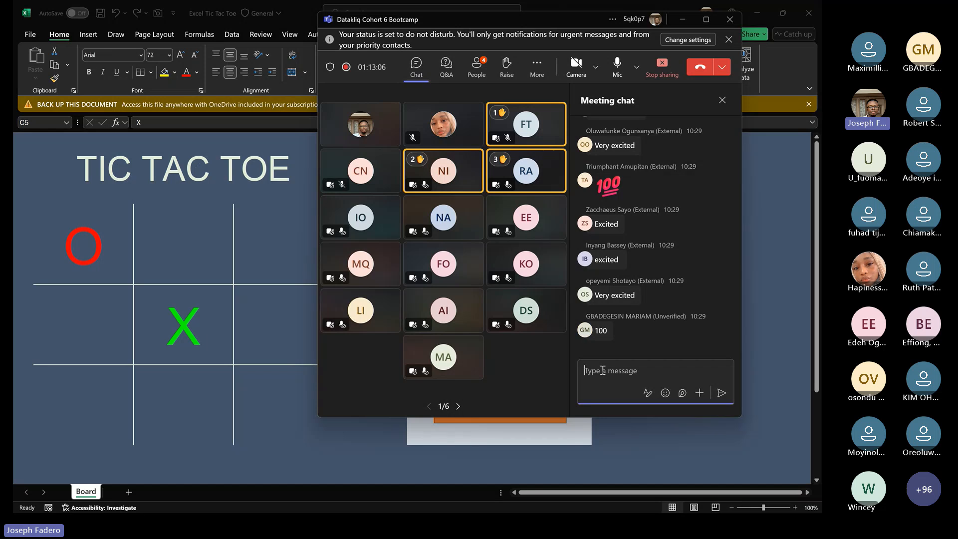
click(614, 436)
click(319, 418)
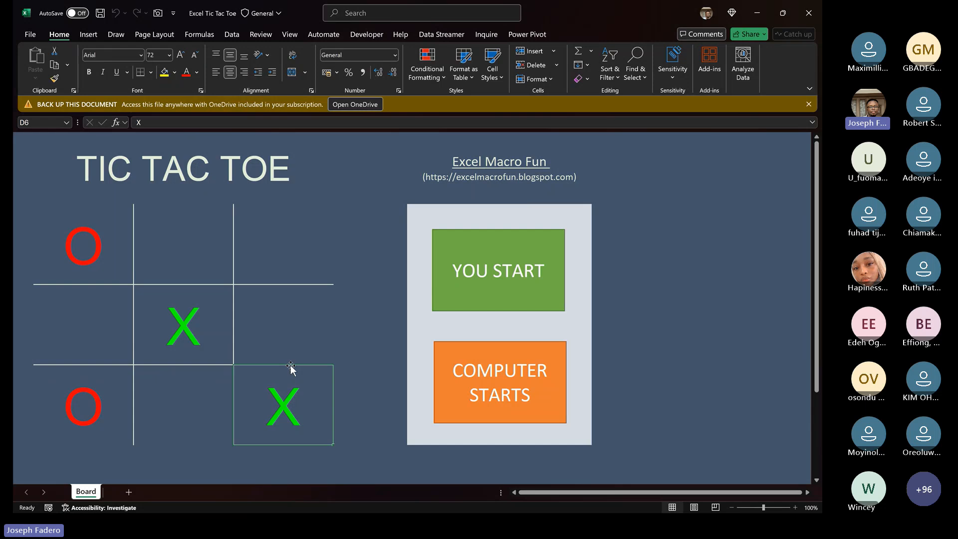
Switch to the Excel-Skills Assessment workbook and view its Home sheet.
key(alt+Tab)
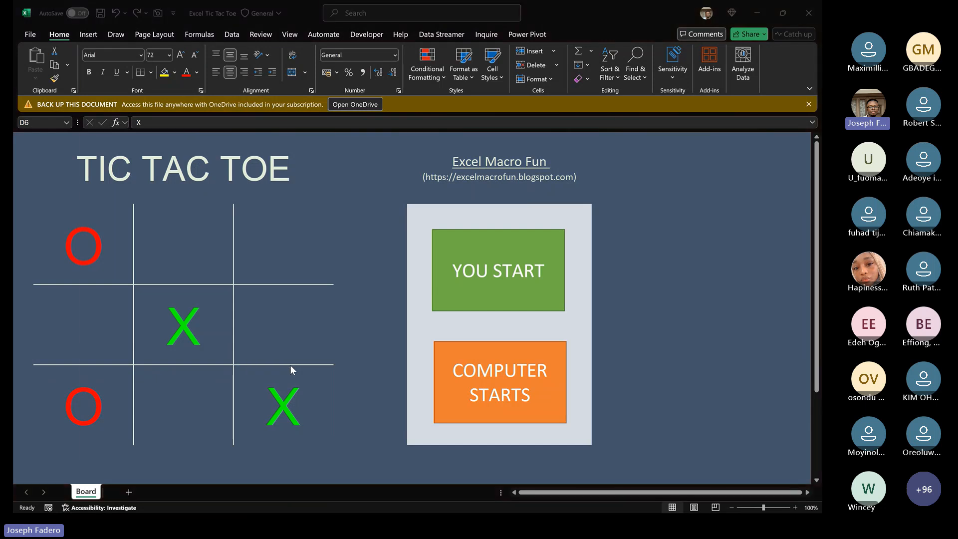
key(alt+Tab)
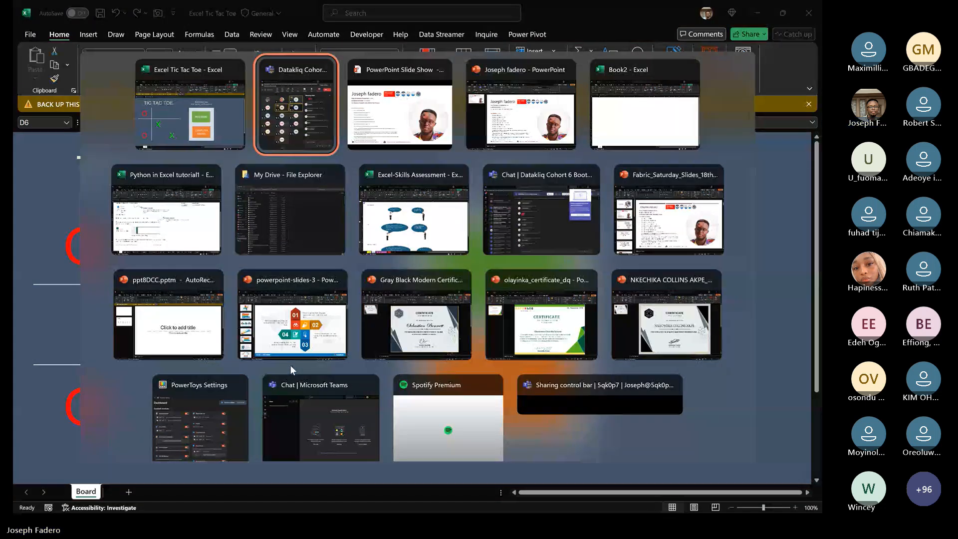
key(alt+Tab)
key(alt+Tab)
key(alt+Tab)
key(alt+Tab)
key(alt+Tab)
key(alt+Tab)
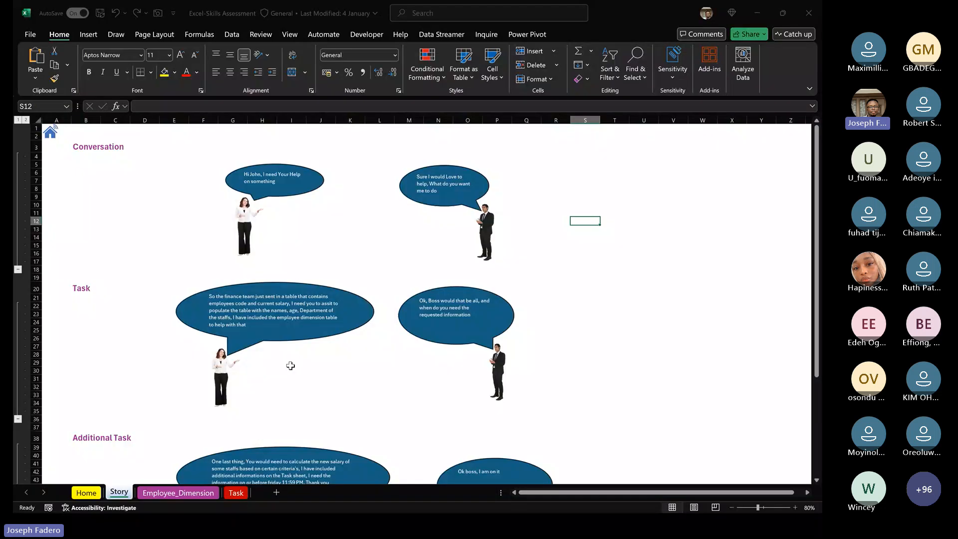
click(86, 493)
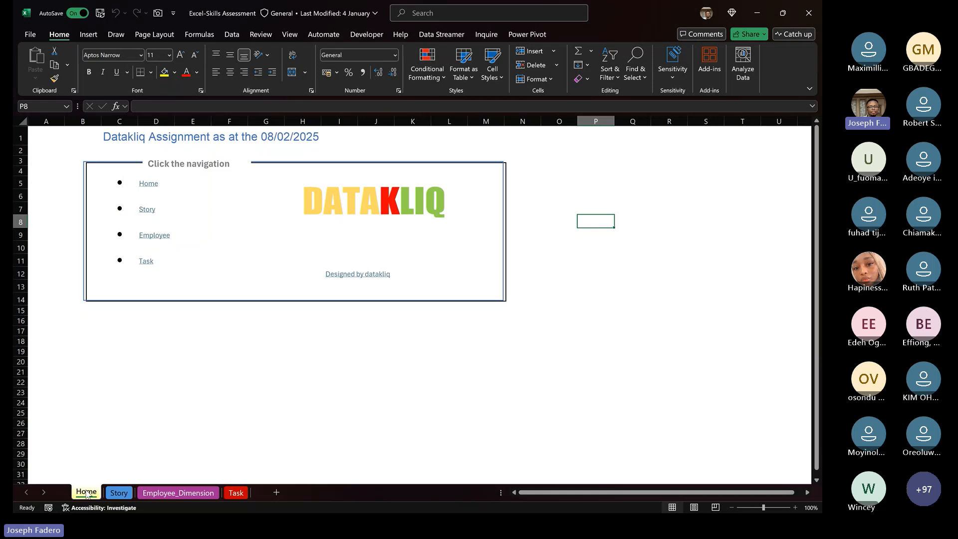
click(231, 334)
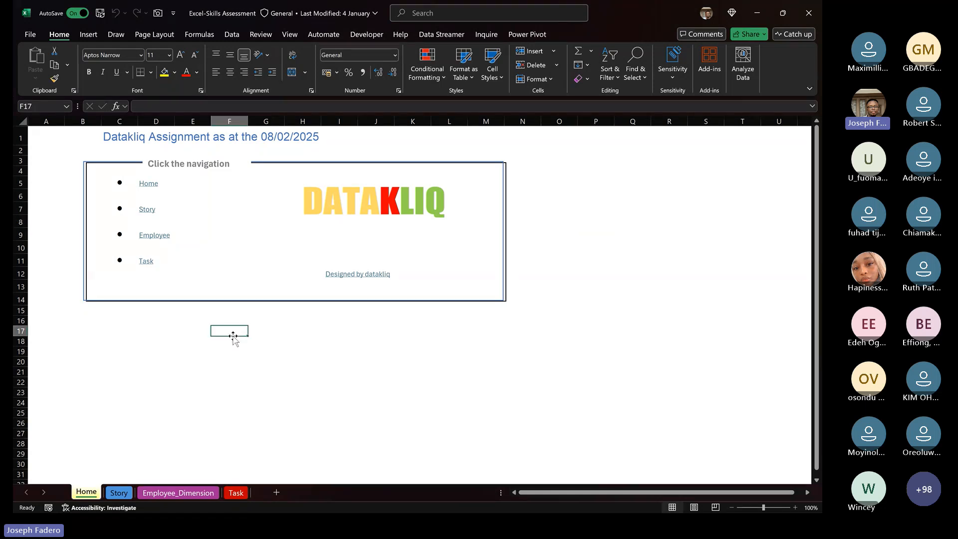
click(187, 353)
click(152, 352)
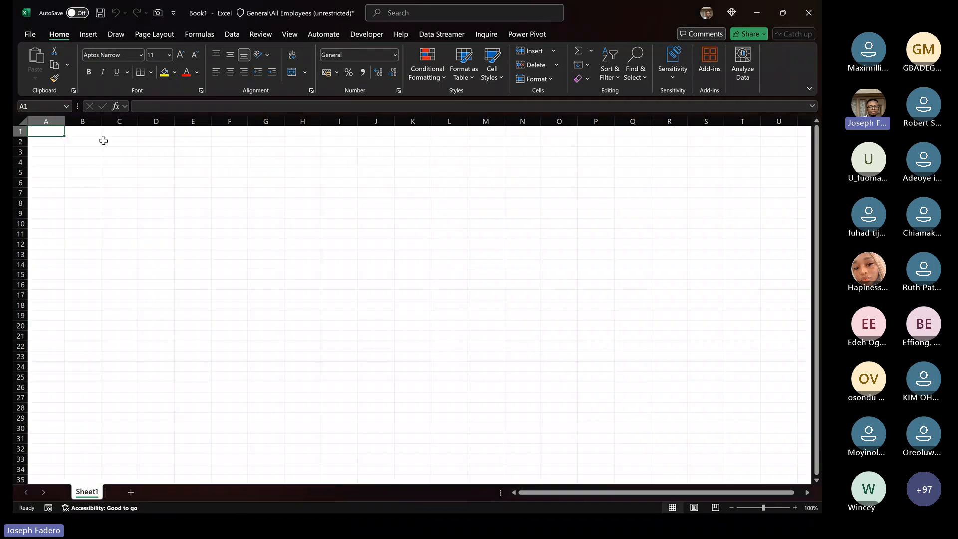
Widen column B of the blank workbook to roughly four times its default width.
click(92, 143)
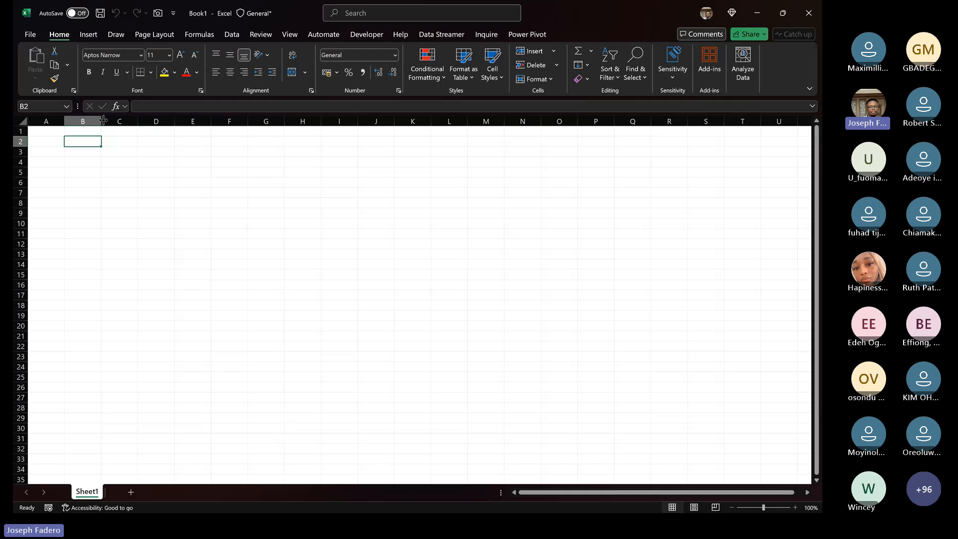
drag(102, 120, 221, 121)
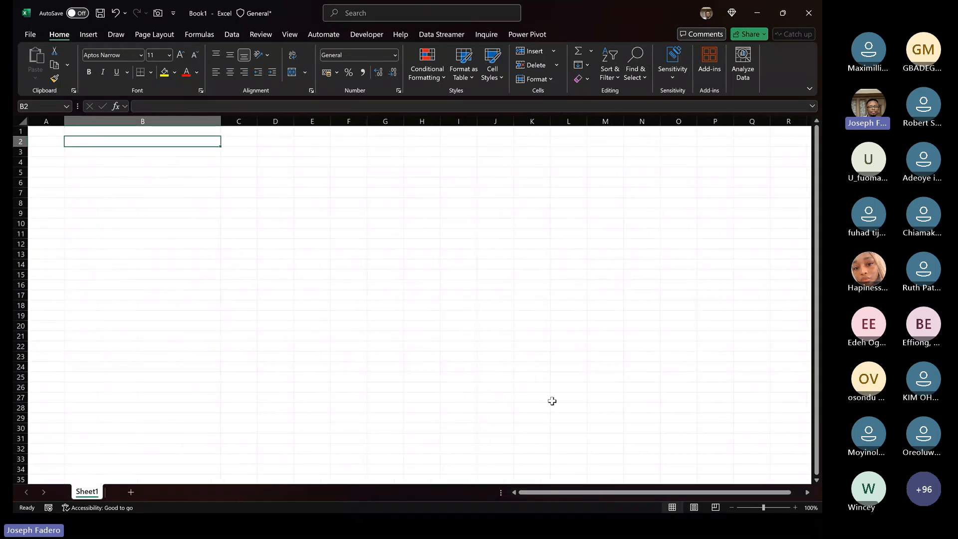
drag(775, 508, 770, 508)
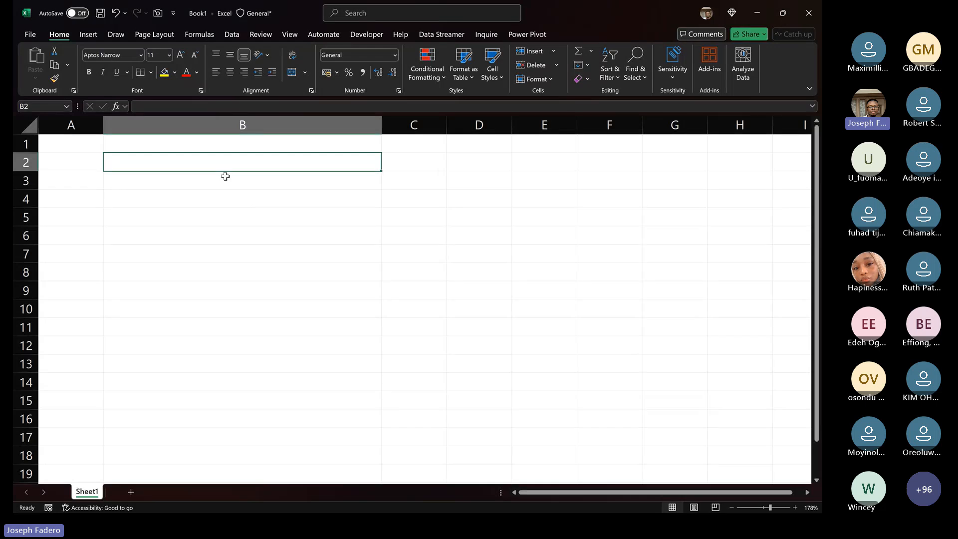
key(super)
text(c)
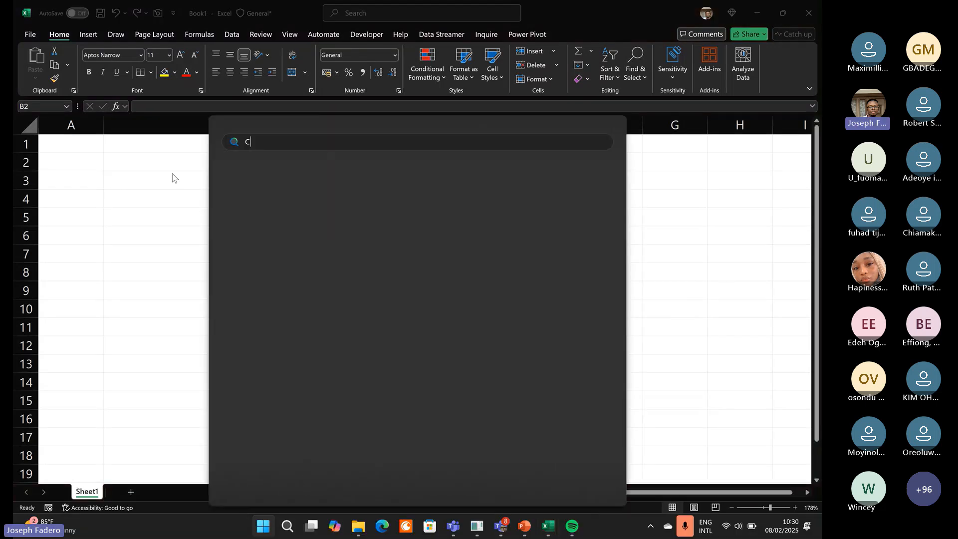
click(173, 175)
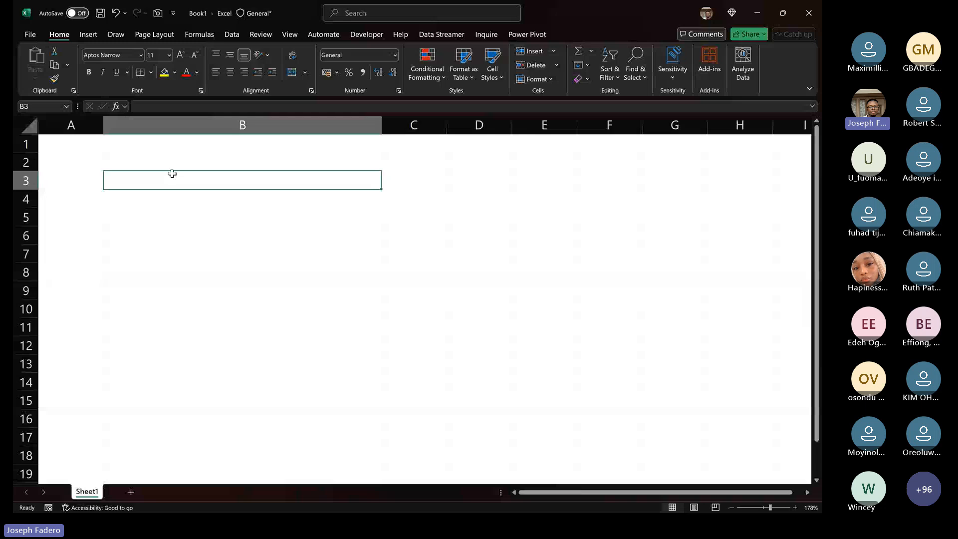
Enter "Cell Referencing" in cell B2.
click(180, 161)
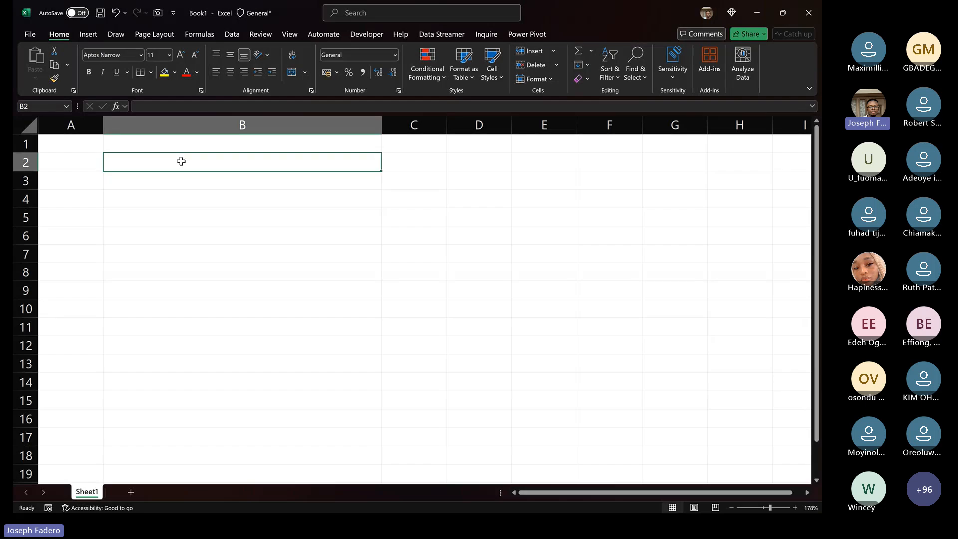
text(Cekll)
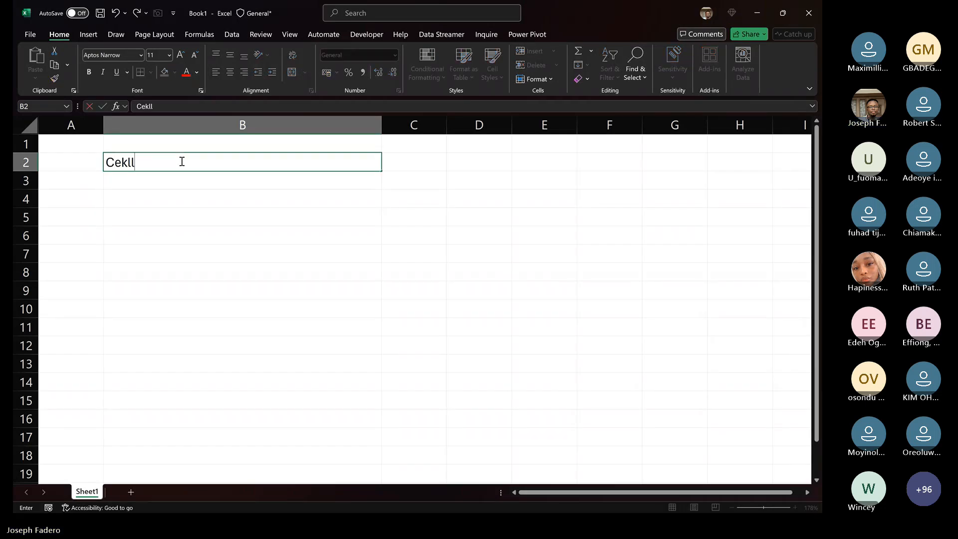
text(==)
key(BackSpace)
key(BackSpace)
key(BackSpace)
key(BackSpace)
key(BackSpace)
text(ll Referenci)
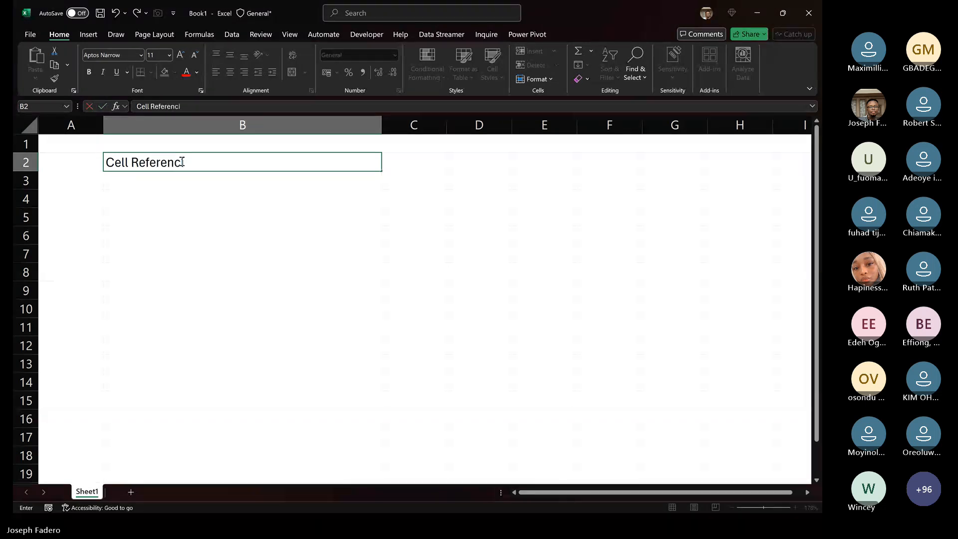
text(ng)
key(Return)
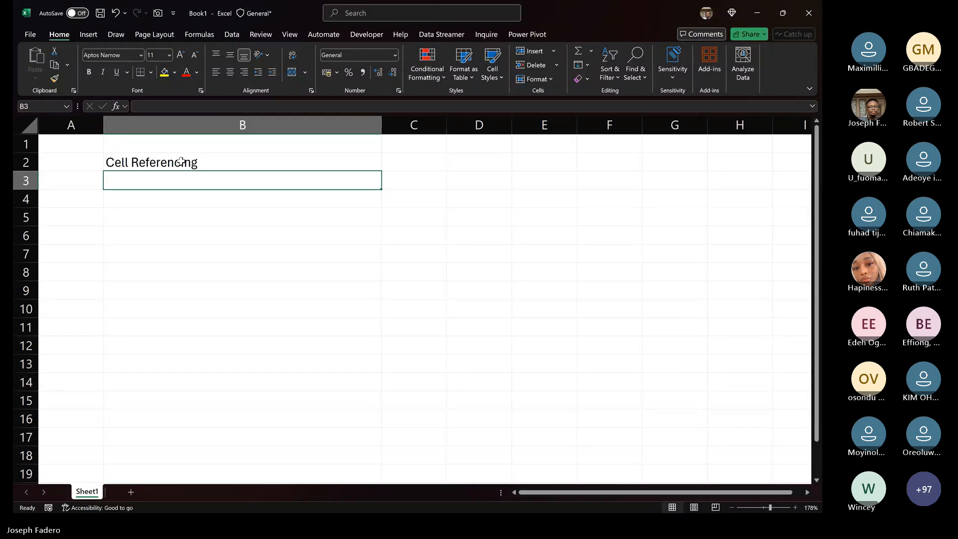
Enter "Lookup Function" in cell B3 and "Dynamic Arrays" in cell B4.
text(Lookup)
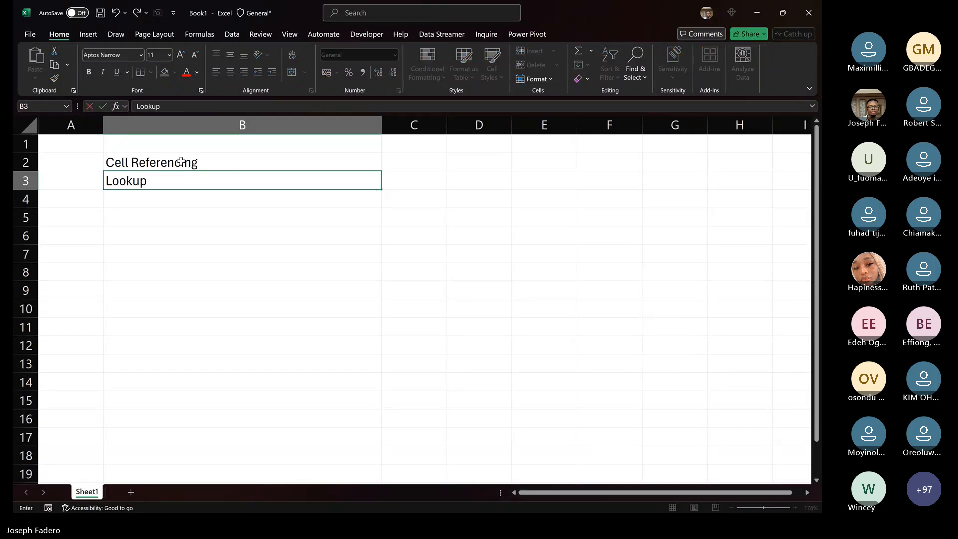
text( Function)
key(Return)
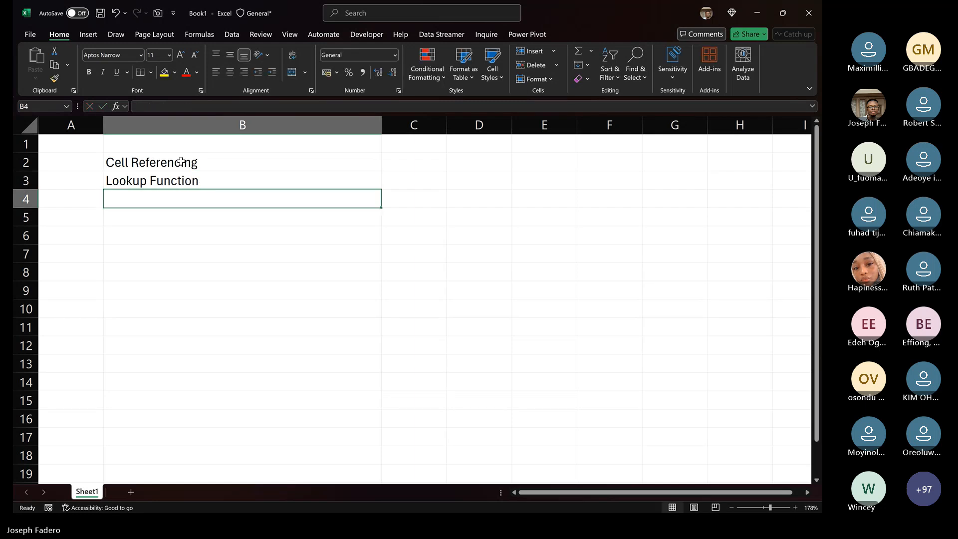
text(Dyn)
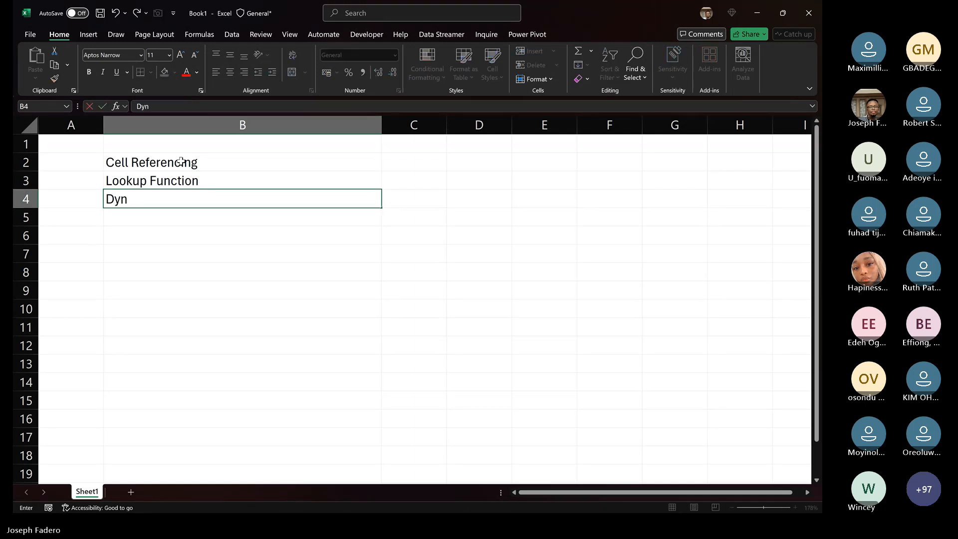
text(amic Arrays)
key(Return)
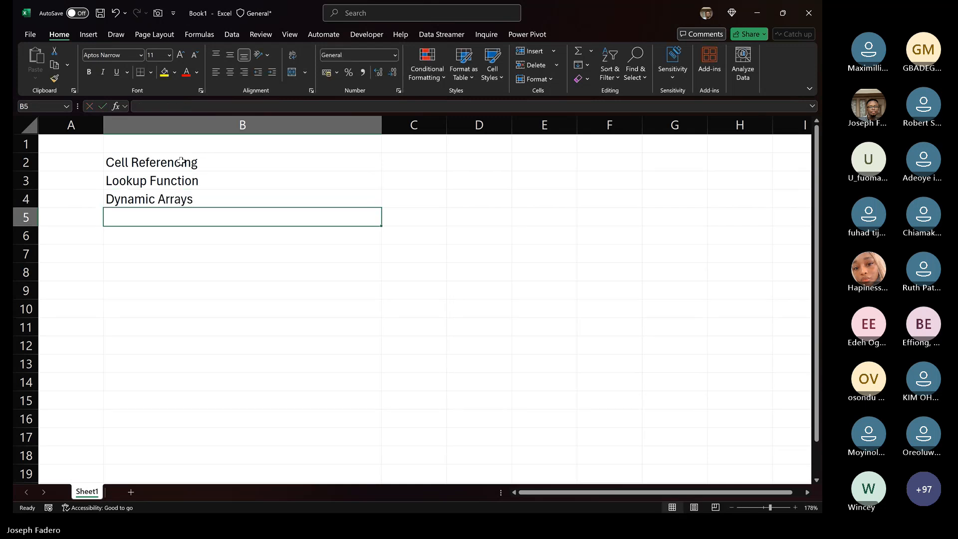
key(Return)
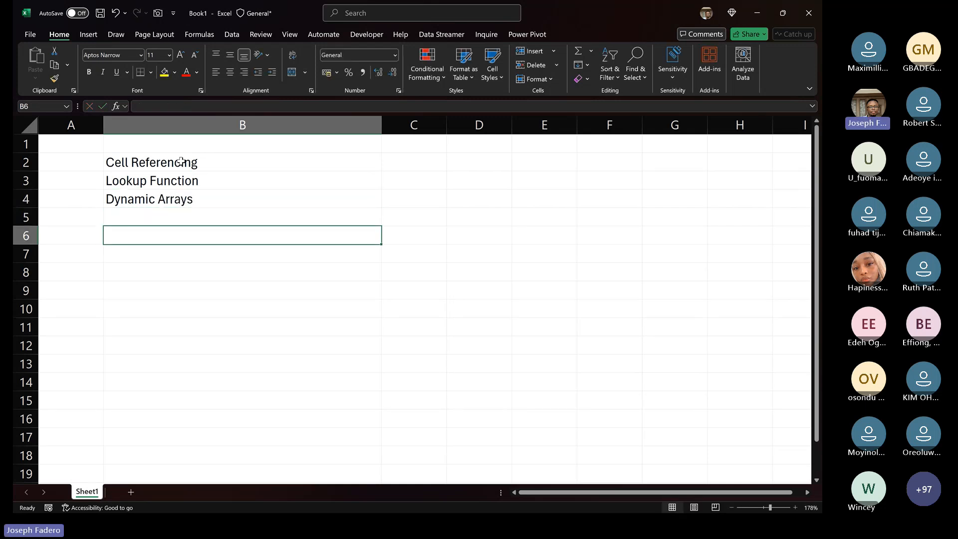
Try a yellow fill on the three topics in B2:B4 and undo it.
click(206, 163)
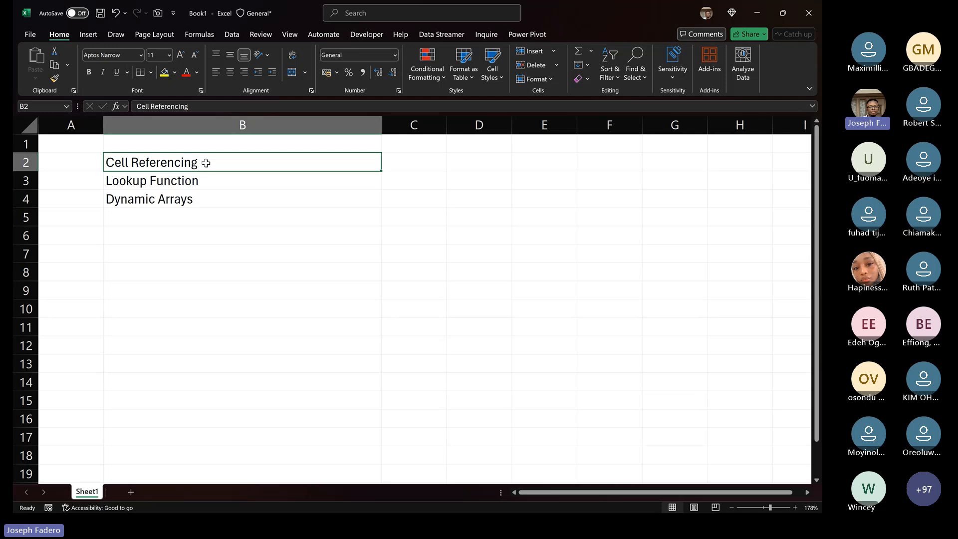
drag(205, 163, 209, 200)
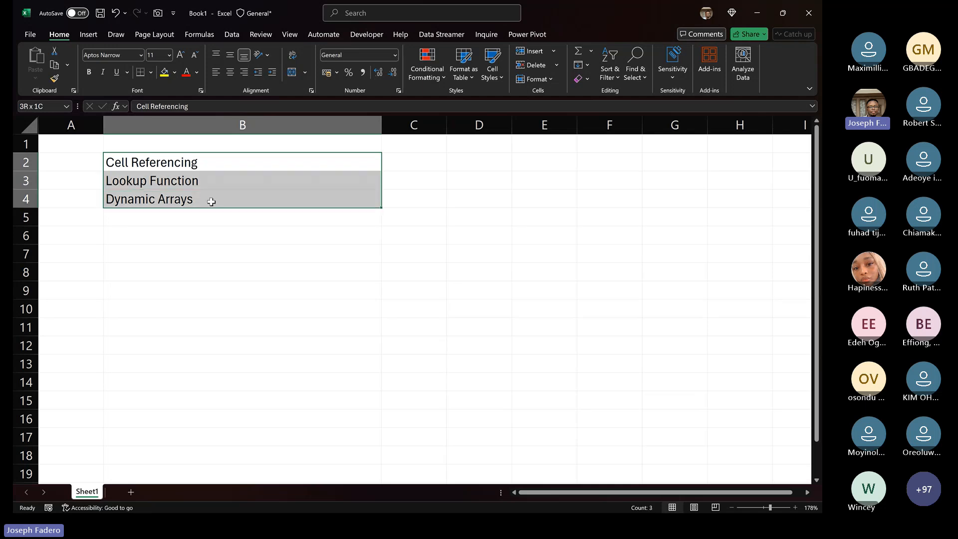
click(165, 73)
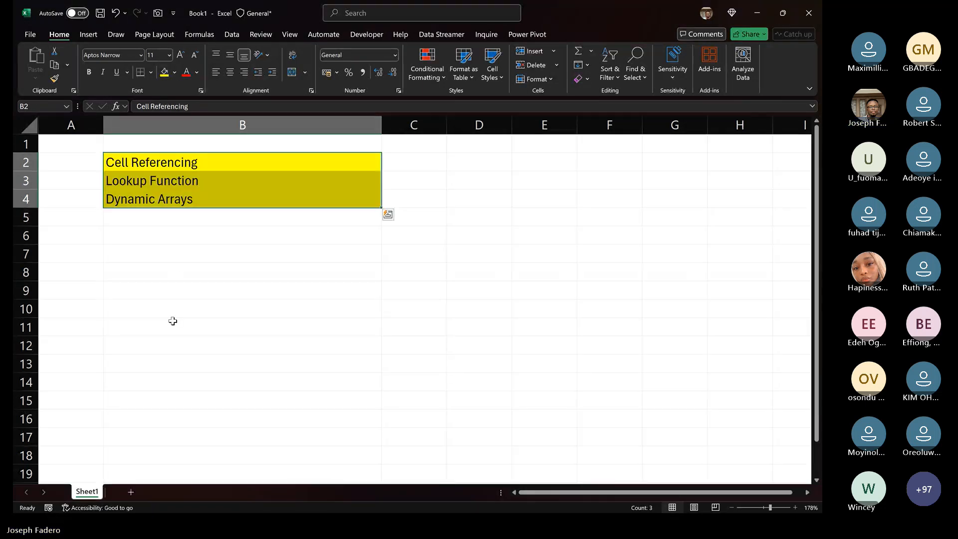
click(173, 321)
click(179, 144)
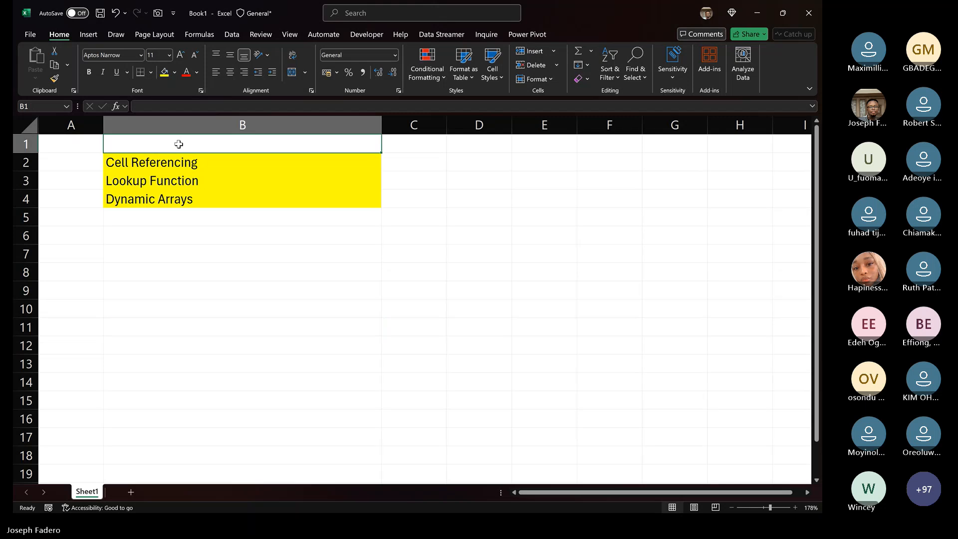
key(ctrl+z)
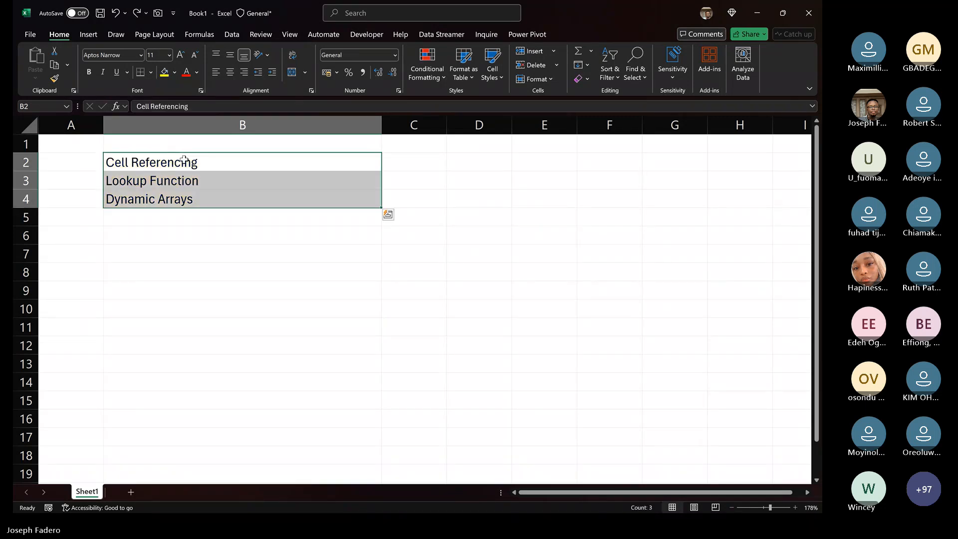
Enter the heading "Topic" in cell B1 above the list.
click(174, 144)
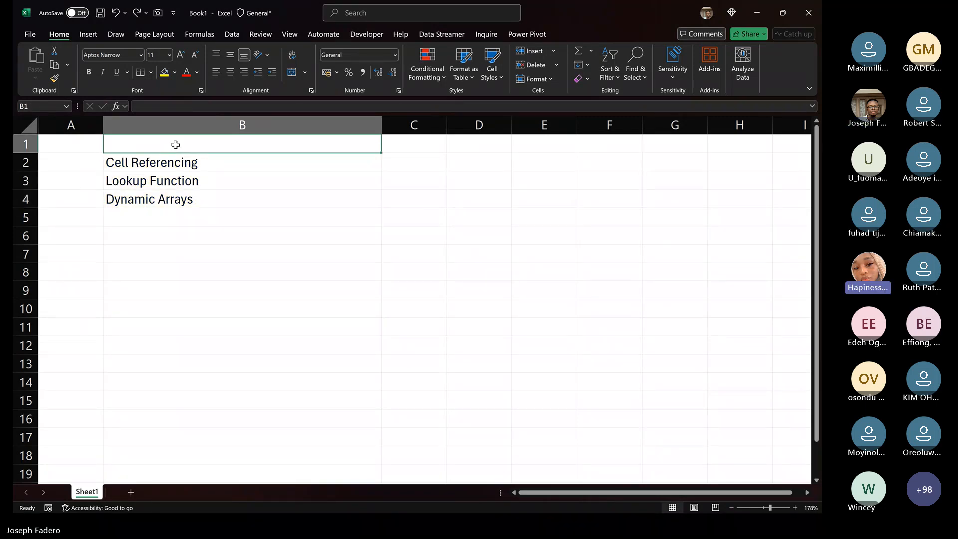
text(Topi)
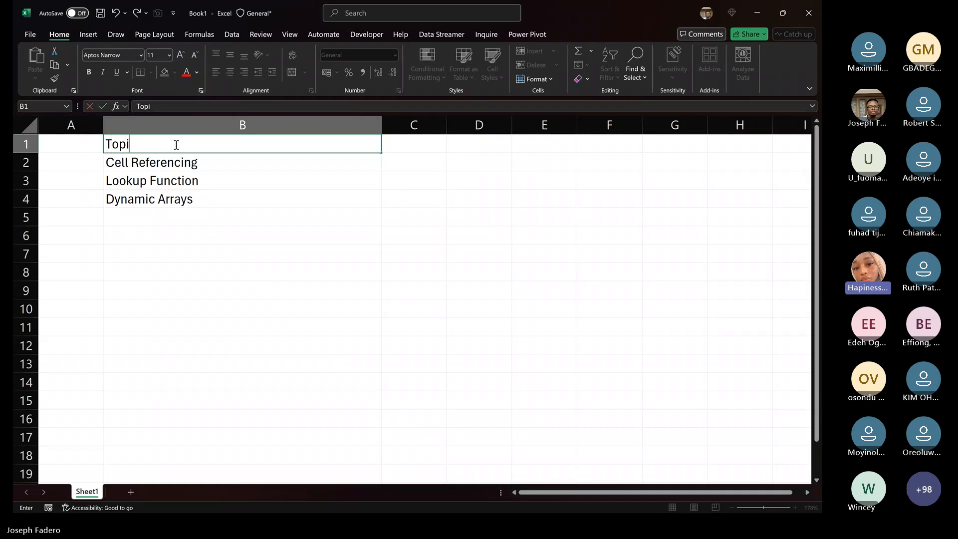
text(c)
key(Return)
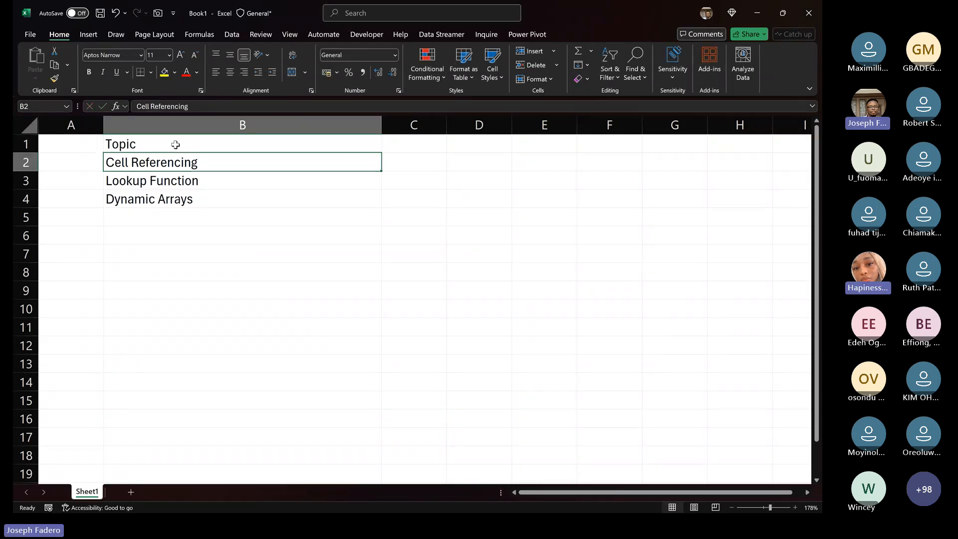
Select the topic list with its heading in B1:B4 and look over the available border options.
click(176, 145)
key(shift+Down)
key(shift+Down)
key(shift+Down)
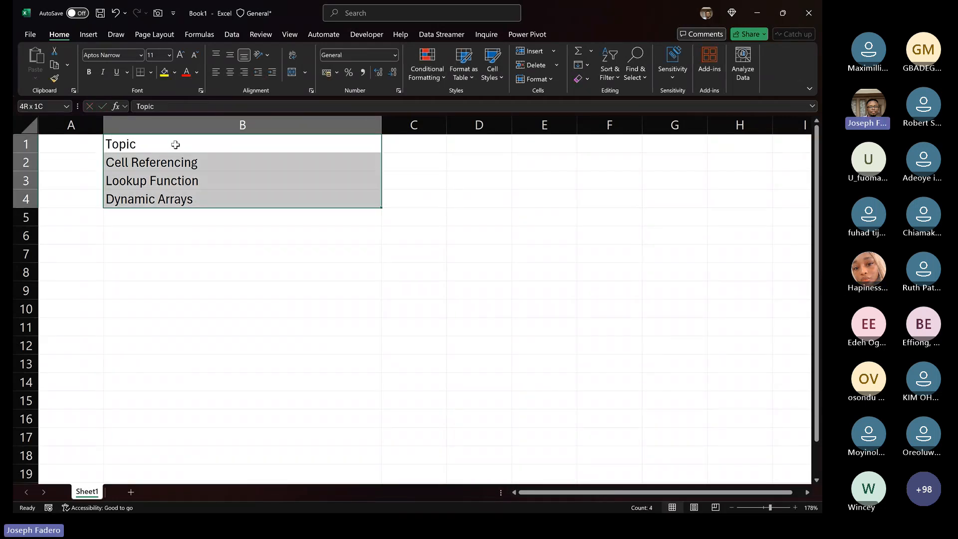
click(151, 73)
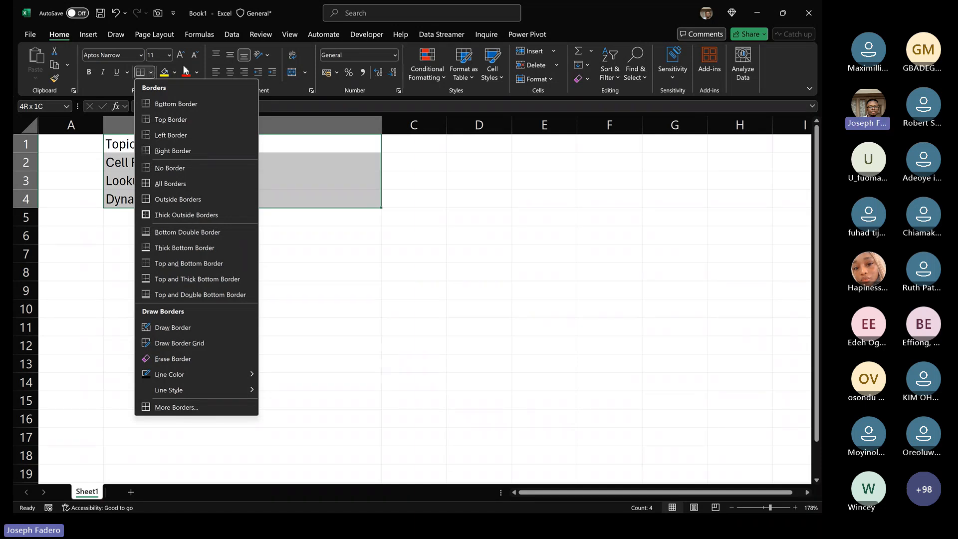
click(352, 167)
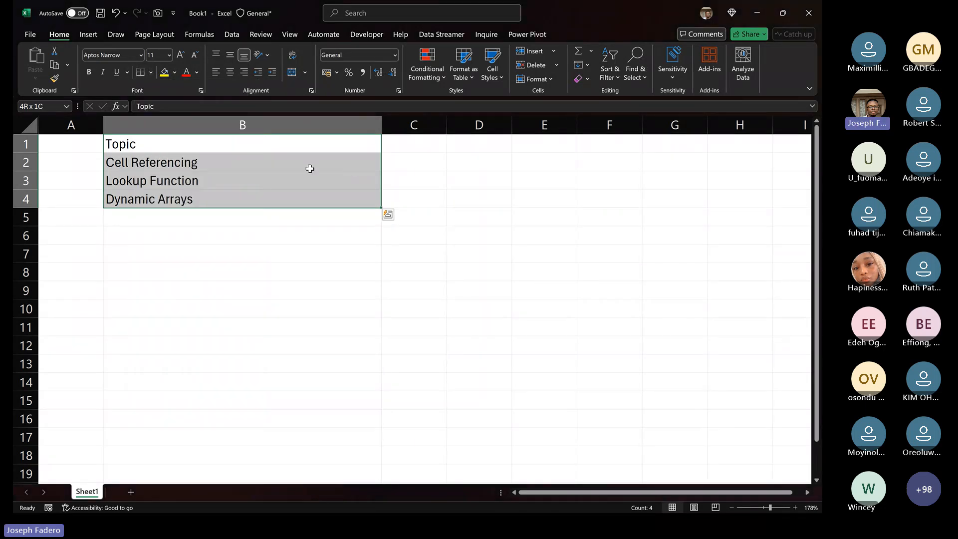
click(287, 167)
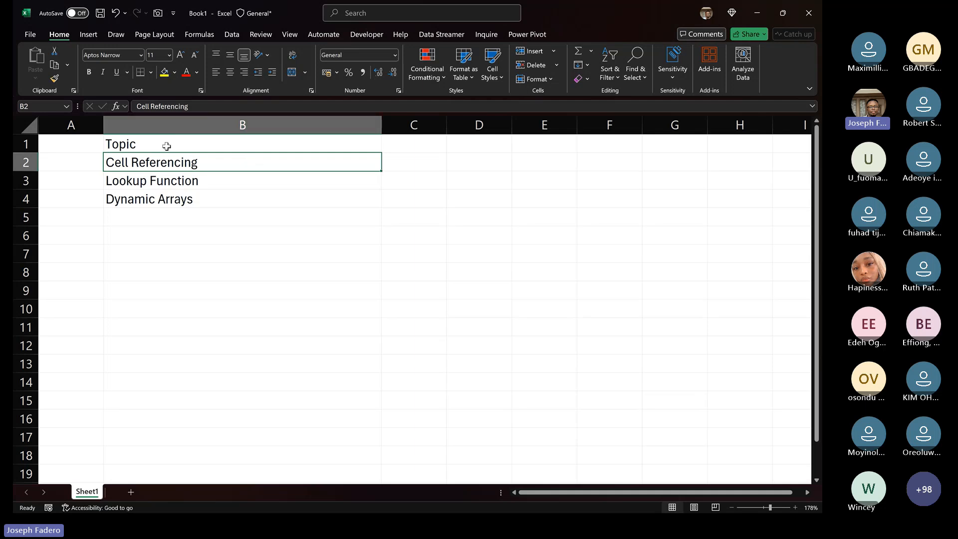
click(179, 199)
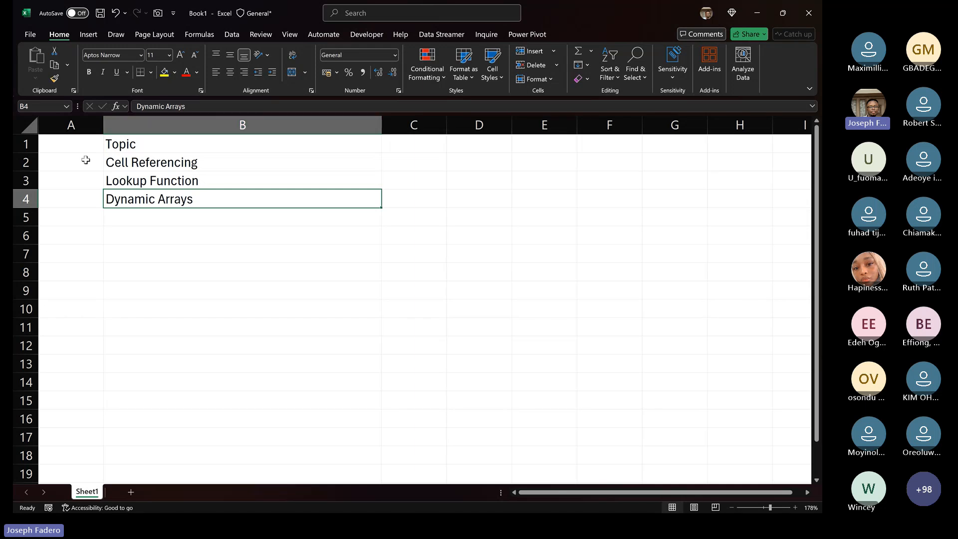
Enter the heading "S/N" in cell A1 beside the Topic heading.
click(86, 160)
click(81, 143)
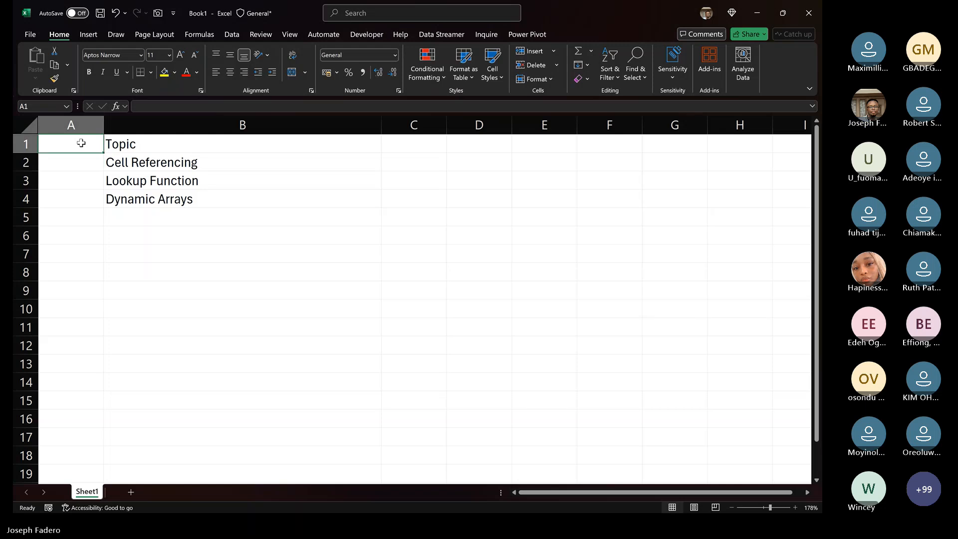
text(s/)
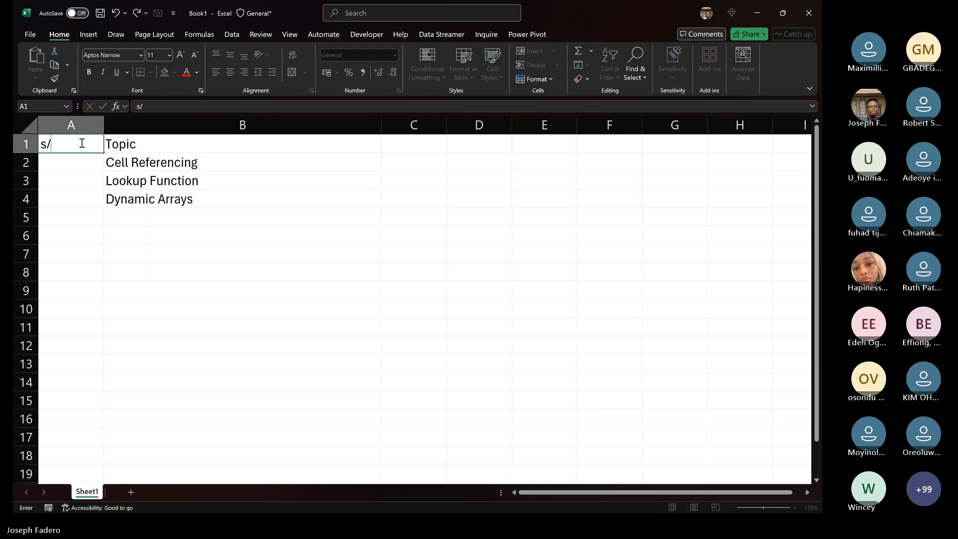
key(BackSpace)
key(BackSpace)
text(S/N)
key(Return)
Number the three topics by entering =SEQUENCE(3) in cell A2.
text(=)
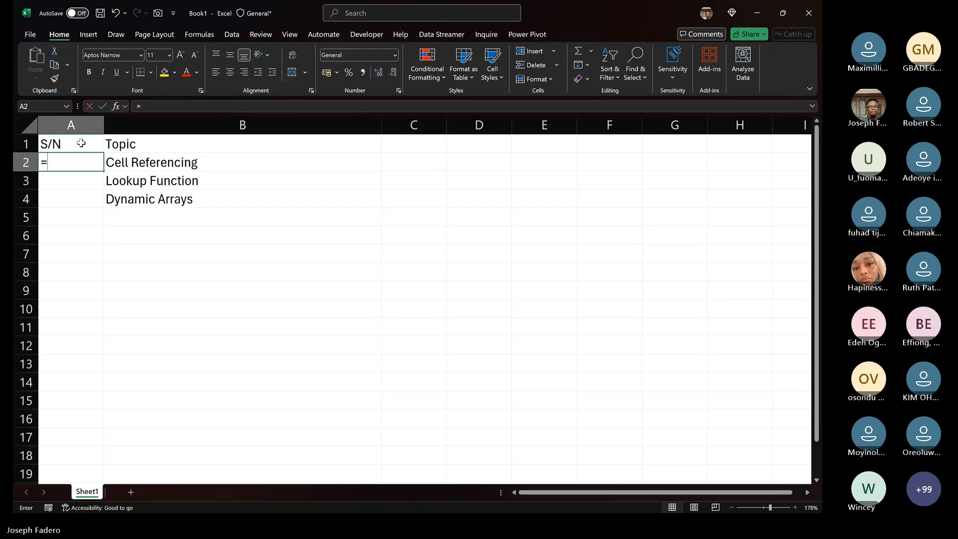
text(SEQU)
key(Tab)
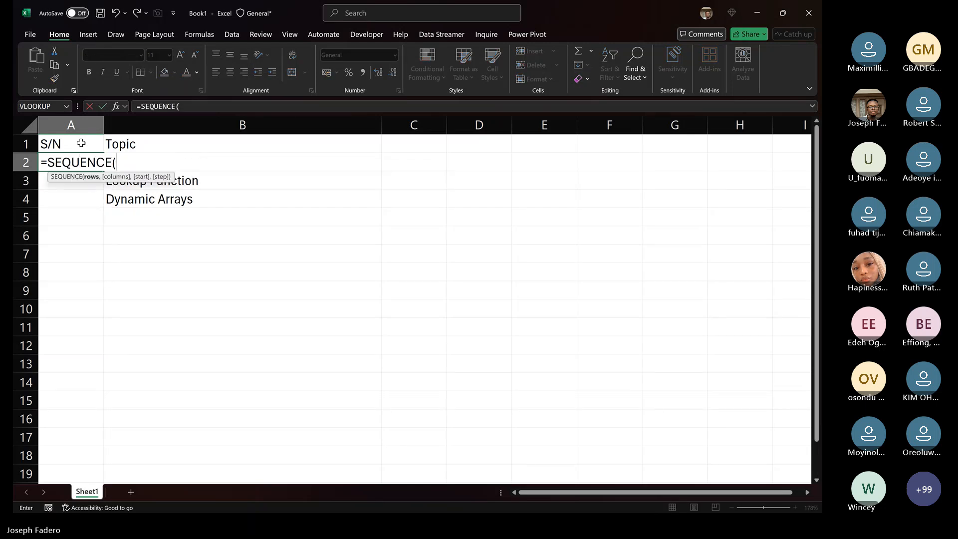
text(3))
key(Return)
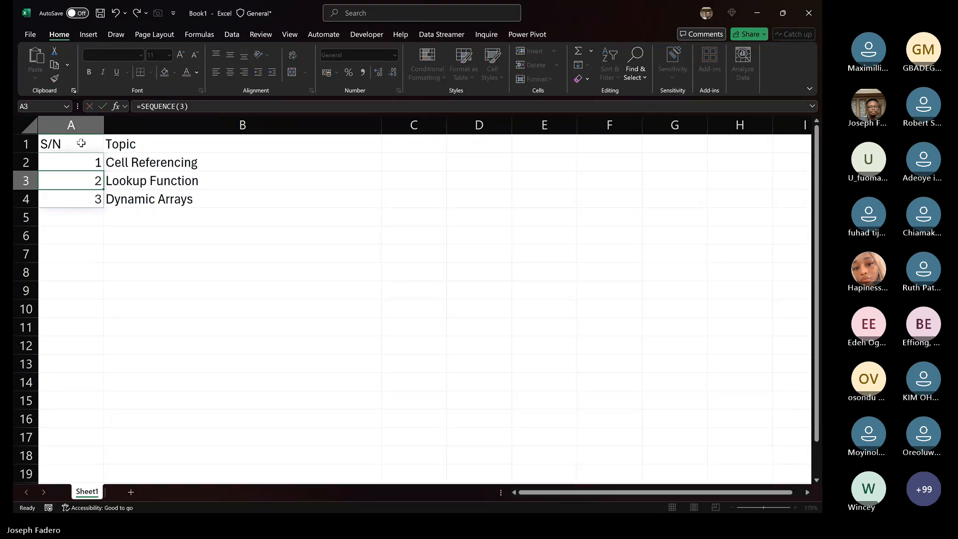
key(Up)
key(Right)
key(Up)
key(Down)
key(Down)
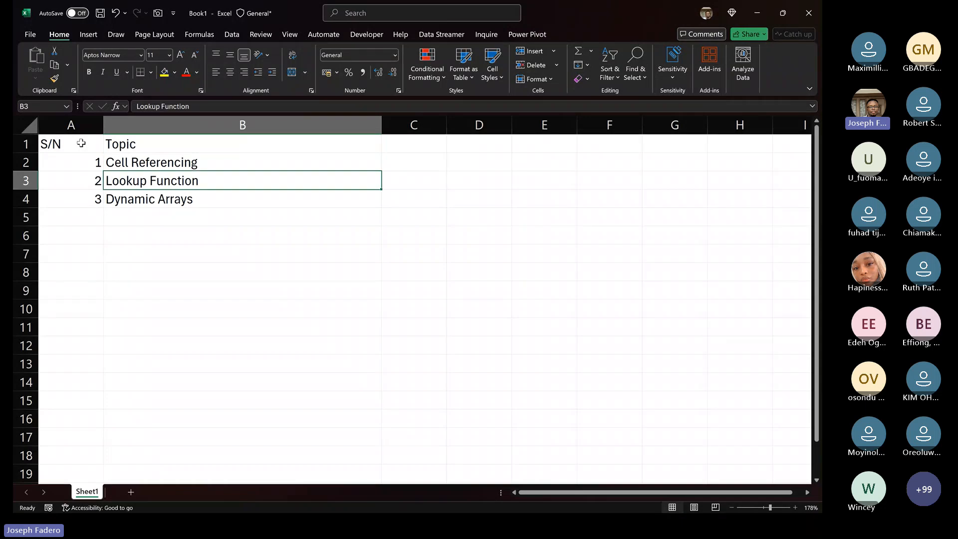
key(Up)
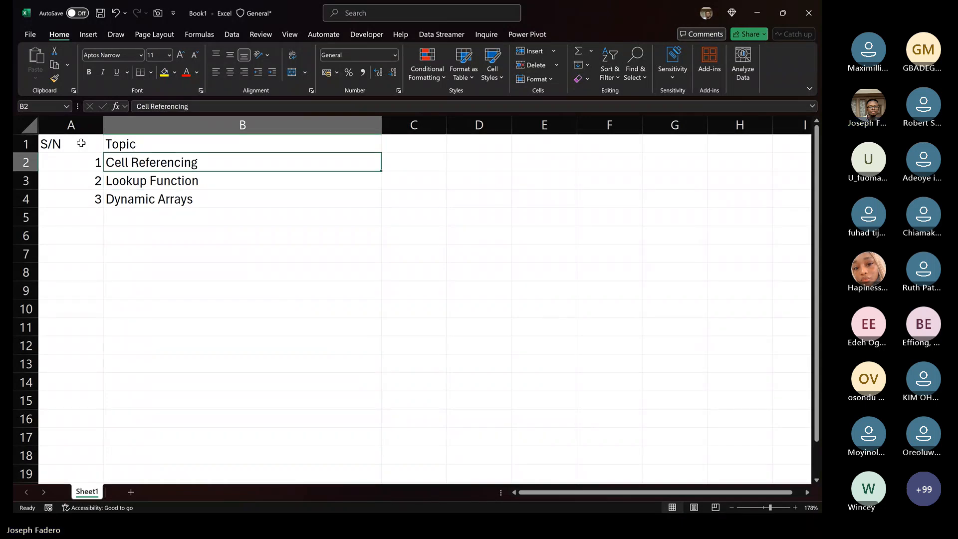
Replace the sequence formula in A2:A4 with static numbers by copying the range and pasting only its values in place.
key(Up)
key(Left)
key(Down)
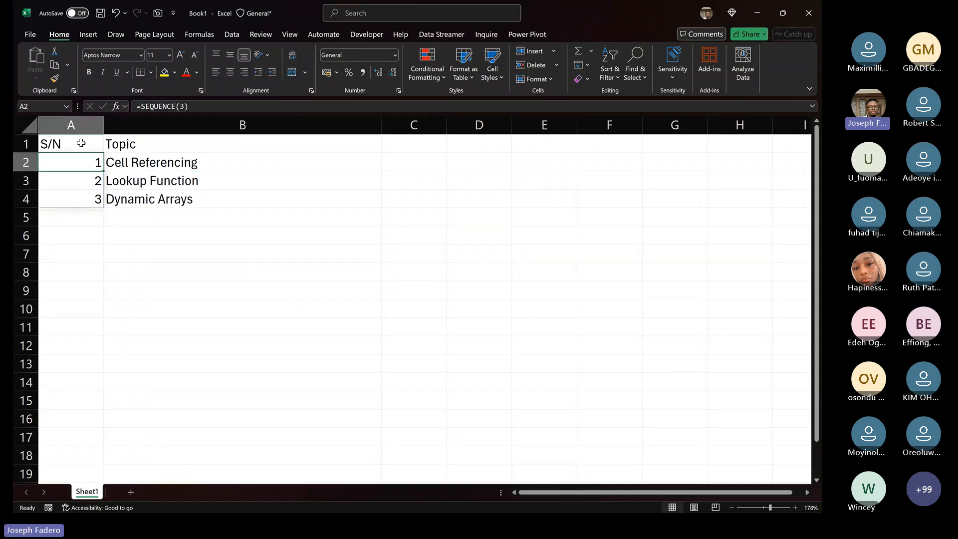
key(shift+Down)
key(shift+Down)
key(ctrl+c)
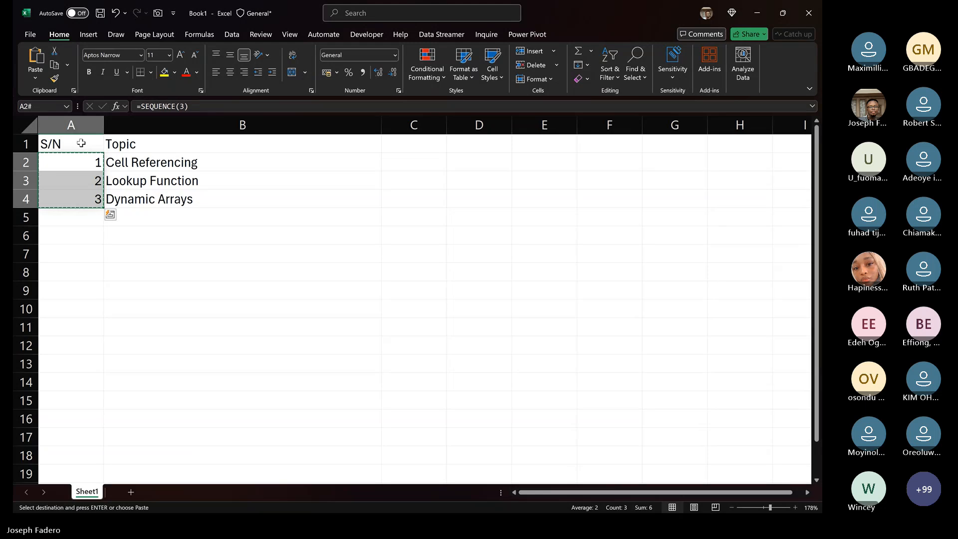
key(ctrl+alt+v)
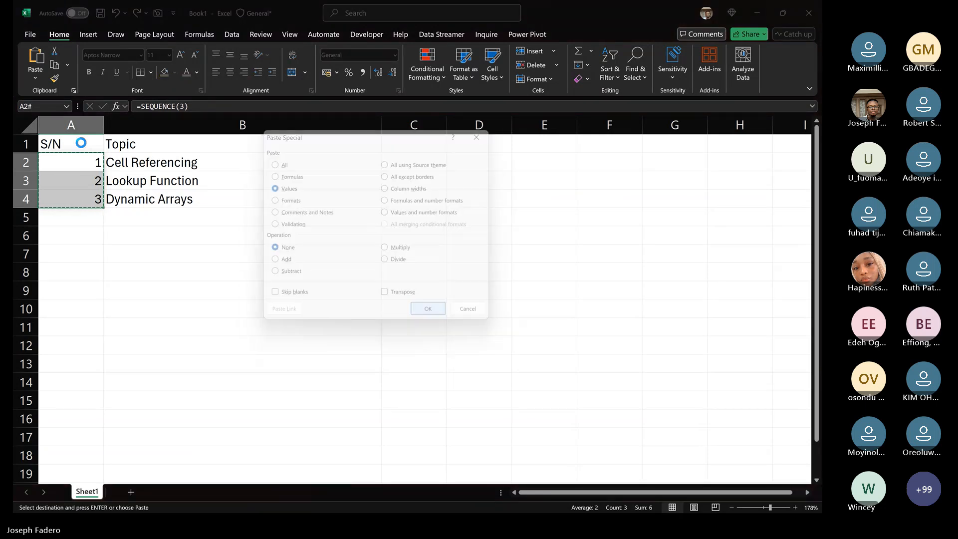
key(Return)
key(Right)
key(Up)
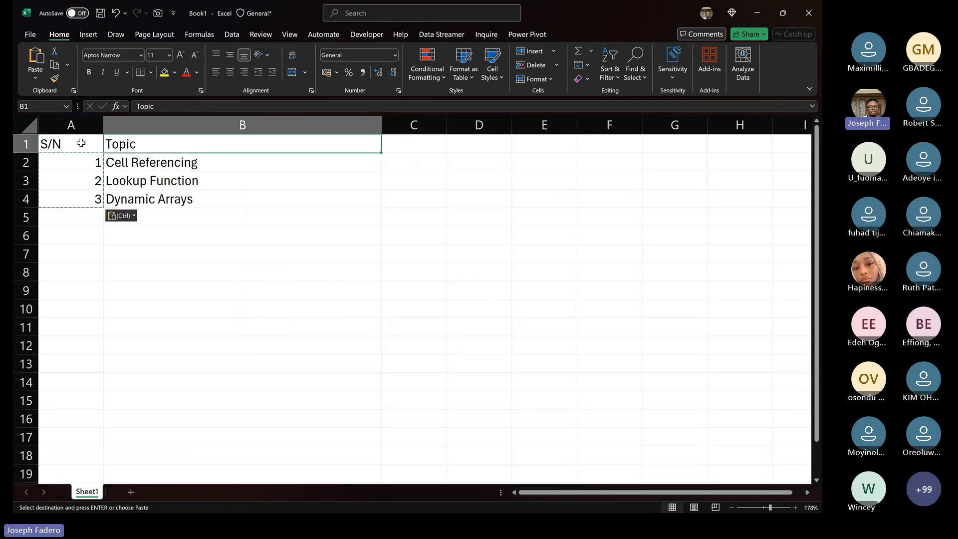
key(Down)
key(Up)
key(Left)
key(Down)
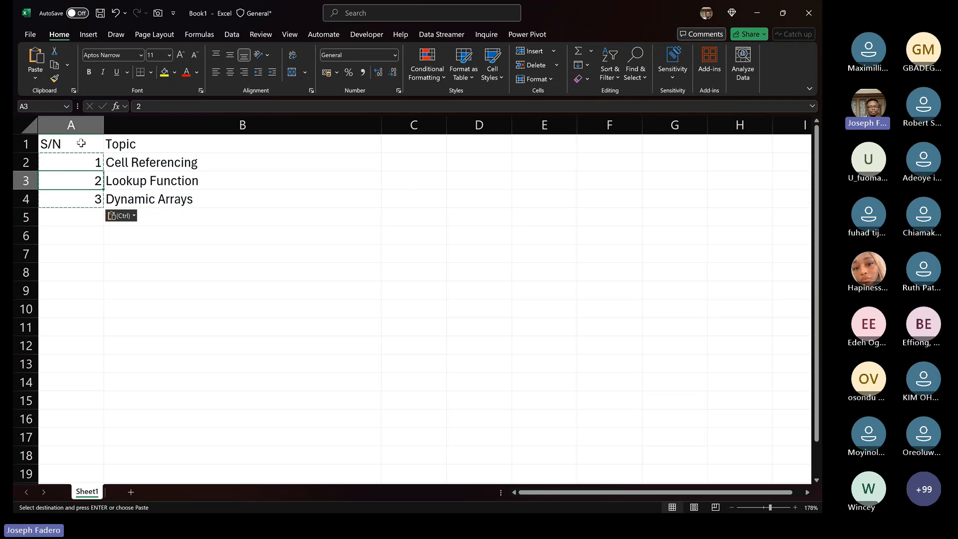
key(Right)
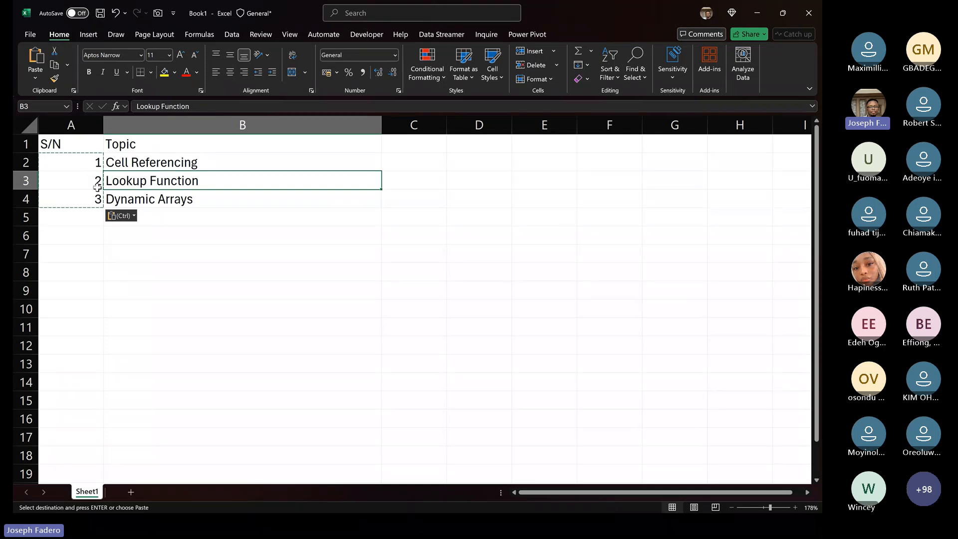
click(123, 198)
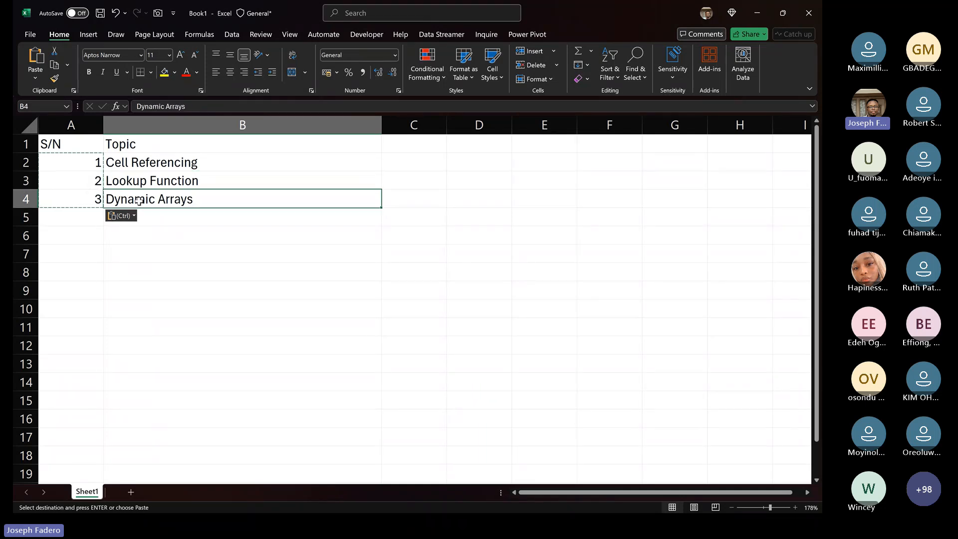
click(50, 143)
click(134, 185)
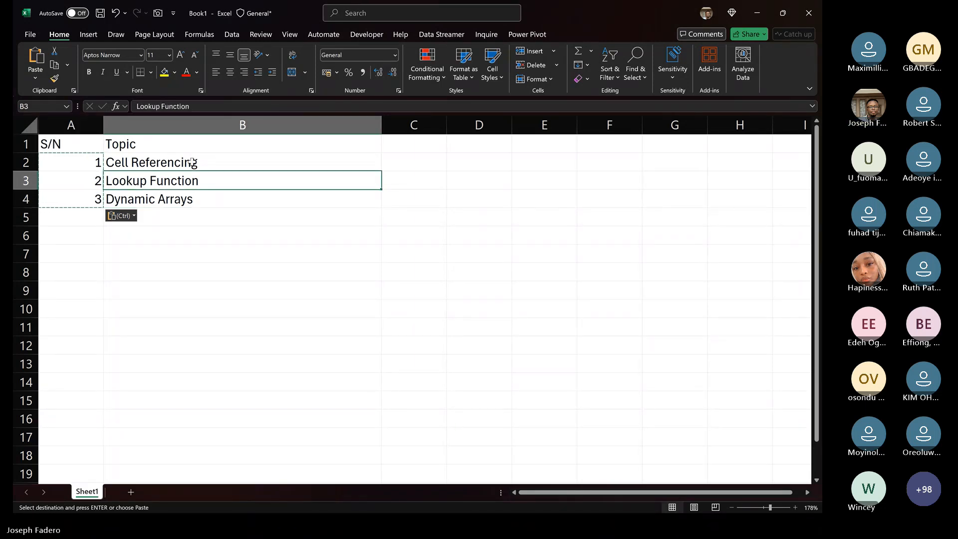
key(alt+Tab)
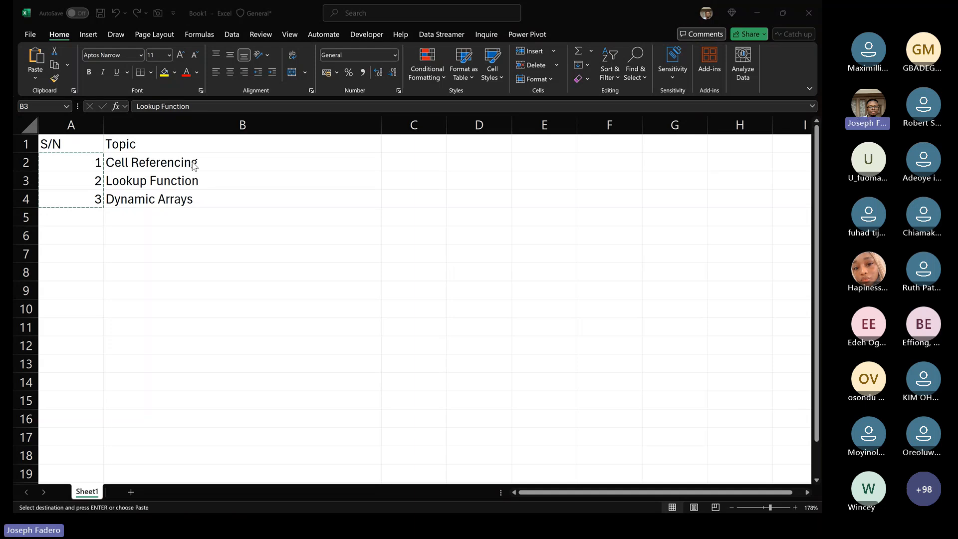
key(alt+Tab)
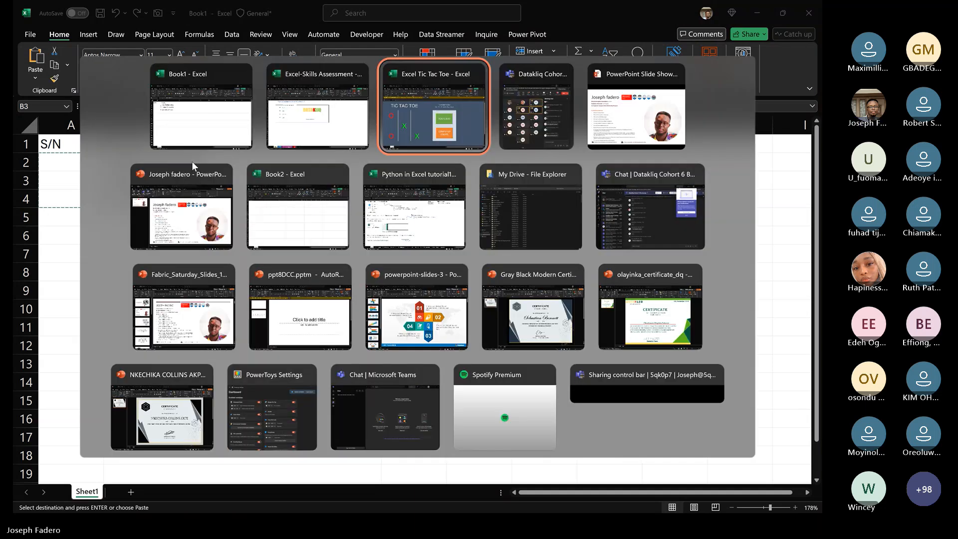
key(alt+Tab)
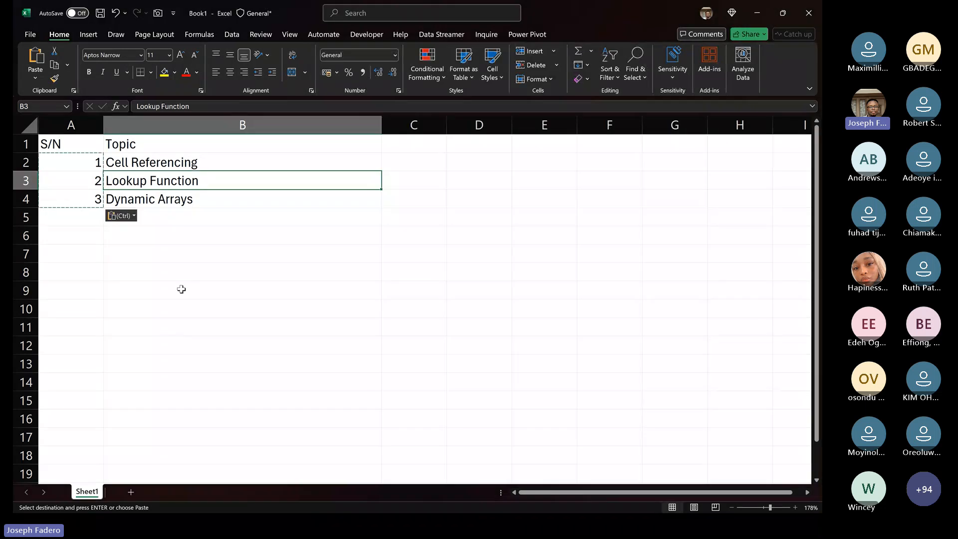
click(184, 272)
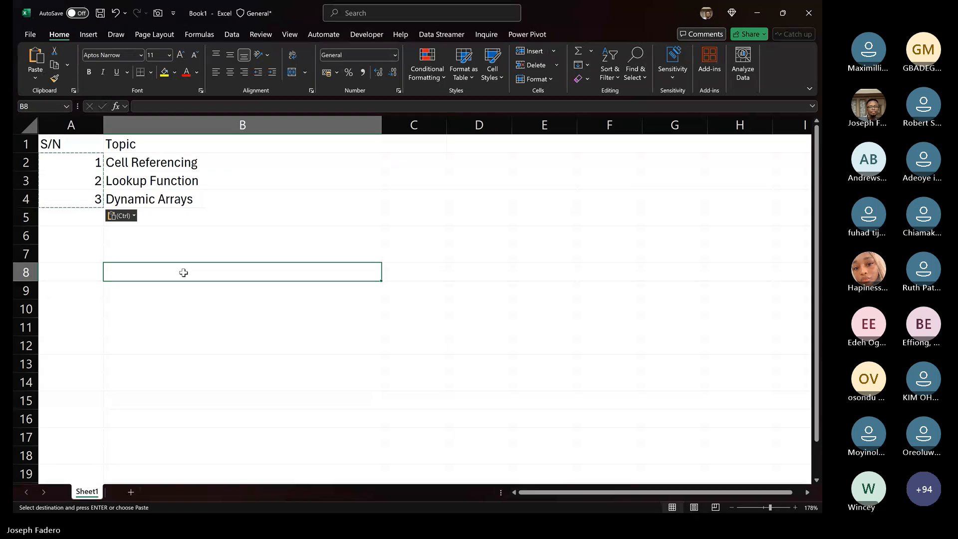
Switch to the Teams meeting window to read the chat replies, and review the Cell Referencing and Lookup Function topics in the workbook.
key(alt+Tab)
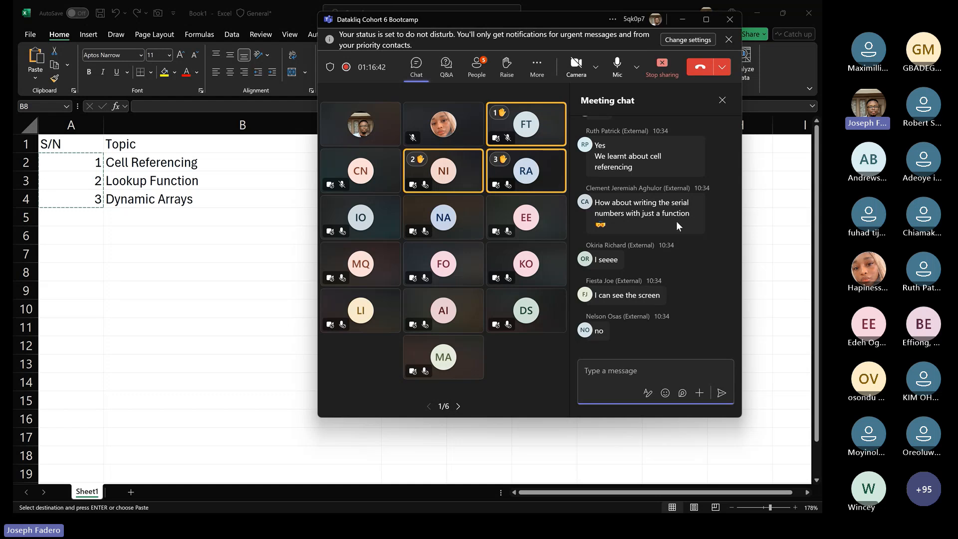
mouse_move(672, 213)
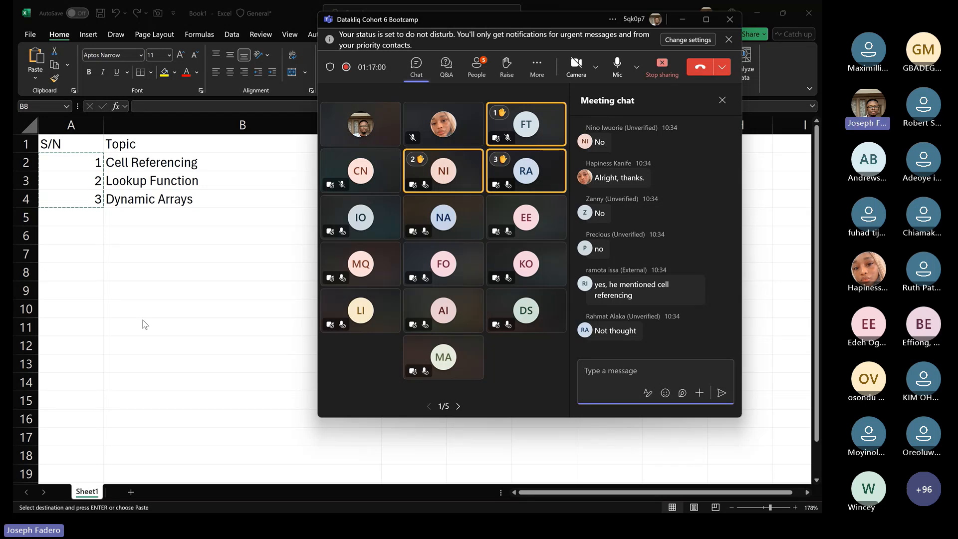
click(158, 160)
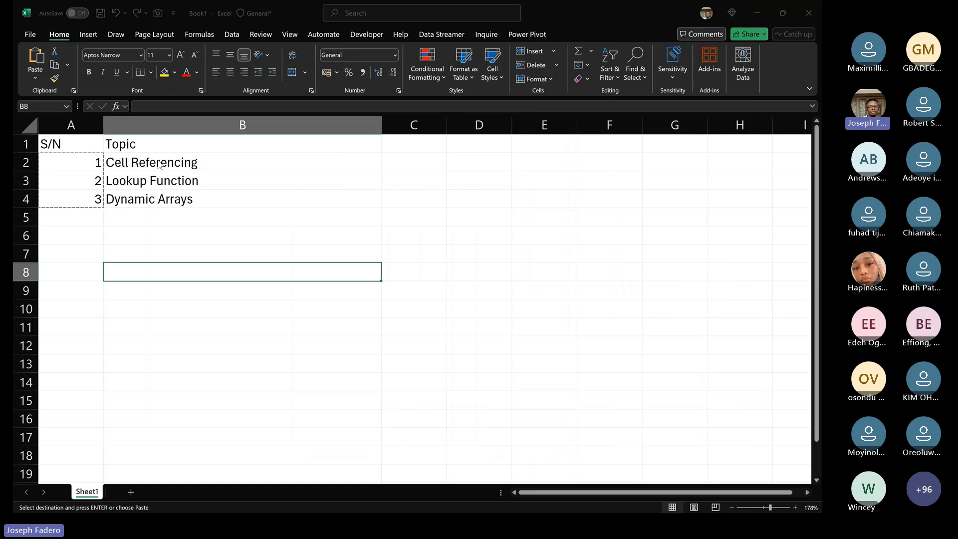
click(159, 178)
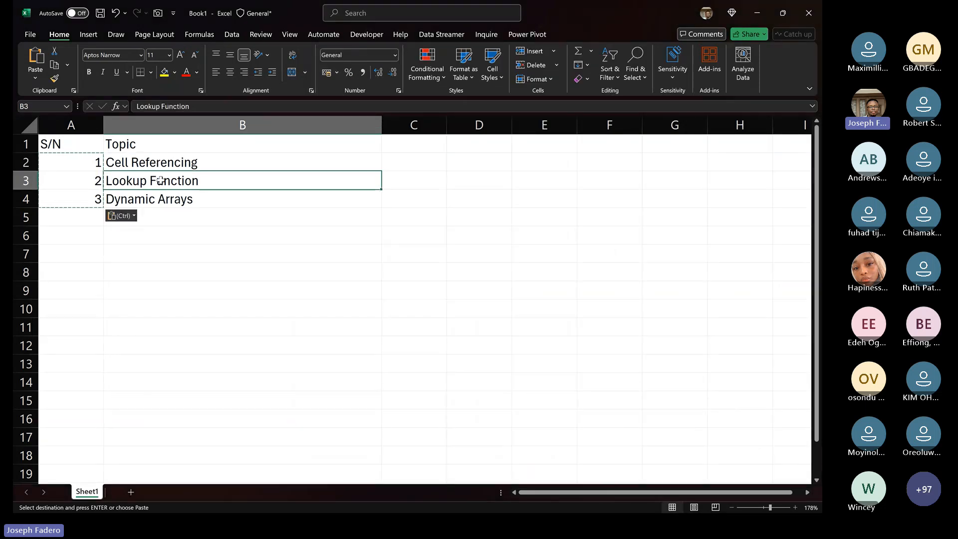
click(171, 160)
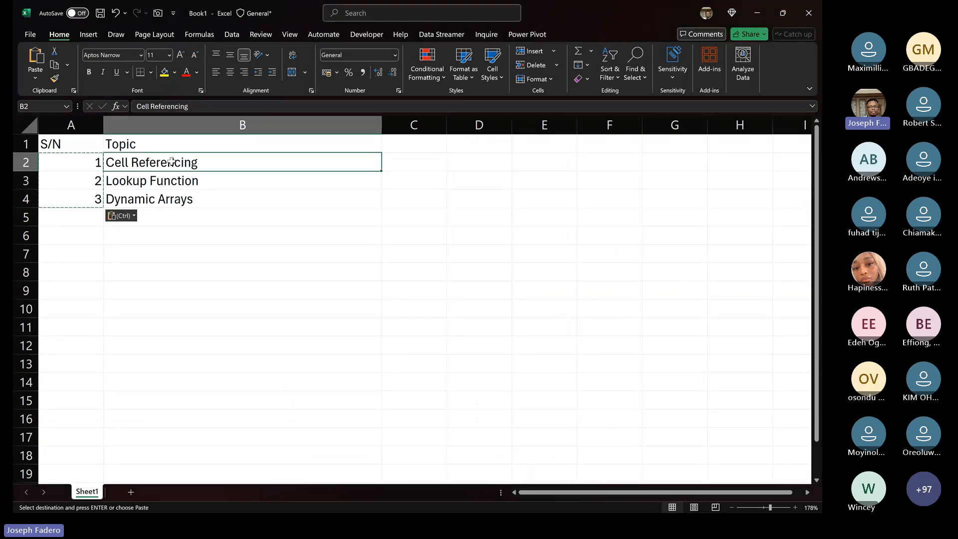
click(185, 179)
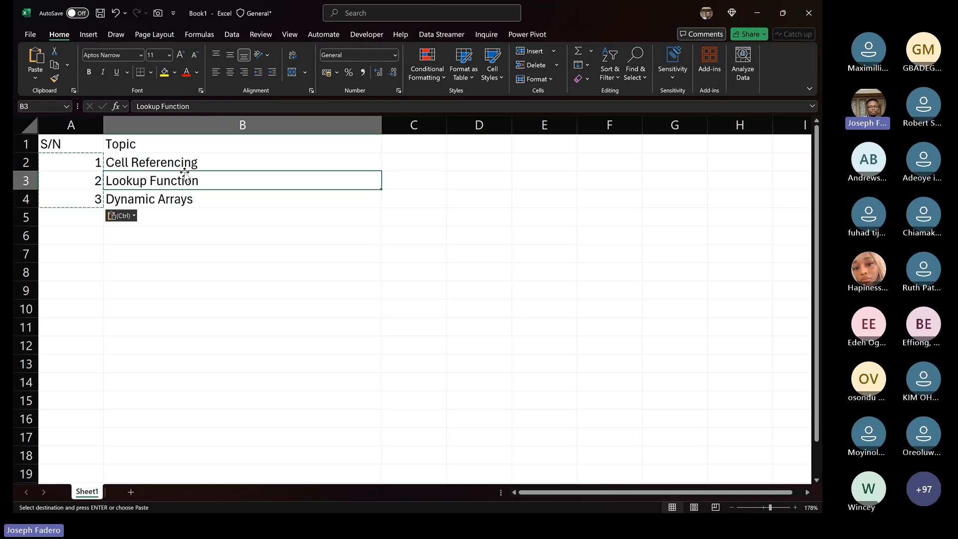
click(181, 162)
click(179, 180)
key(alt+Tab)
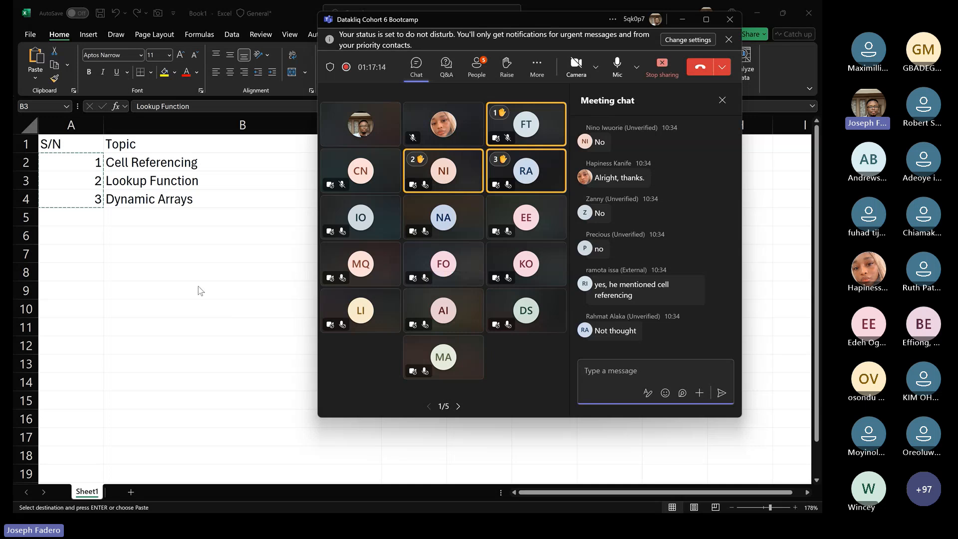
key(alt+Tab)
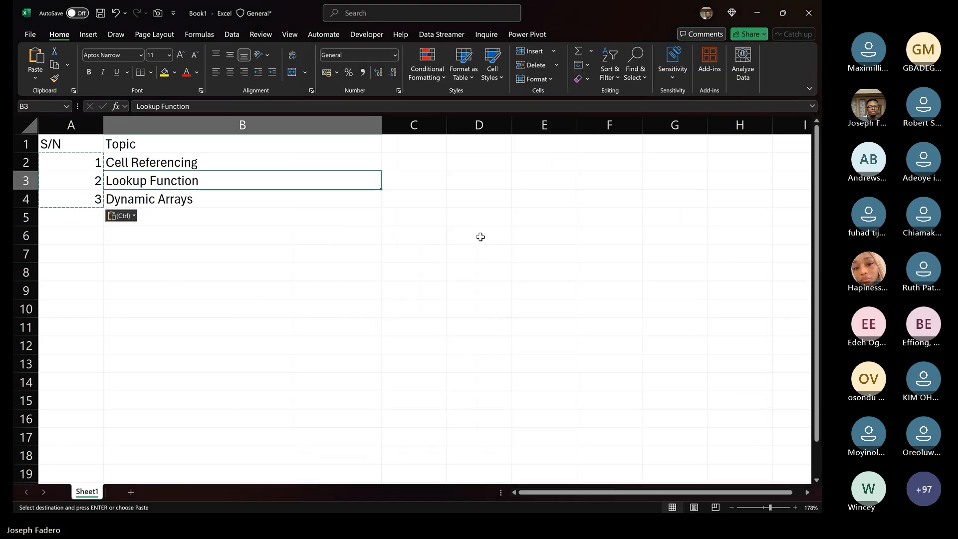
click(546, 236)
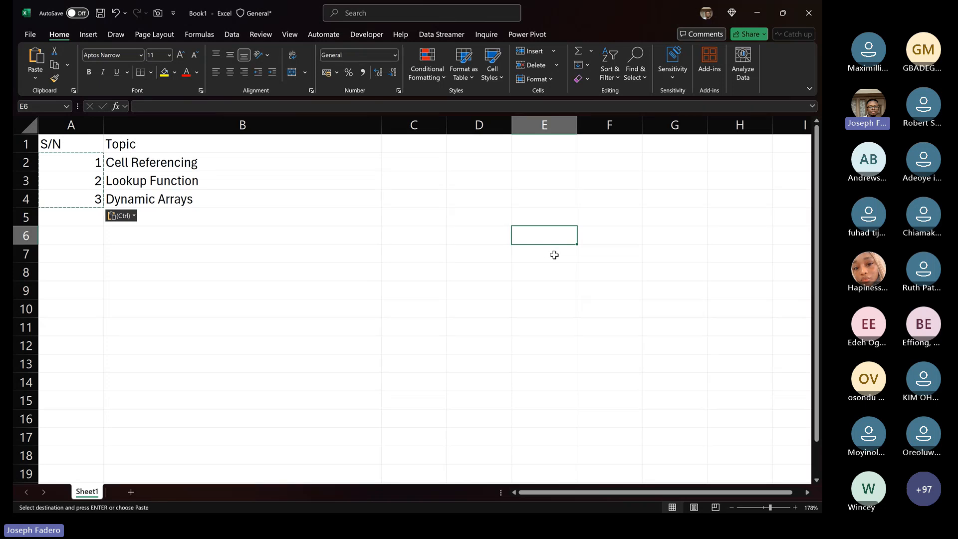
click(554, 255)
click(544, 271)
click(525, 248)
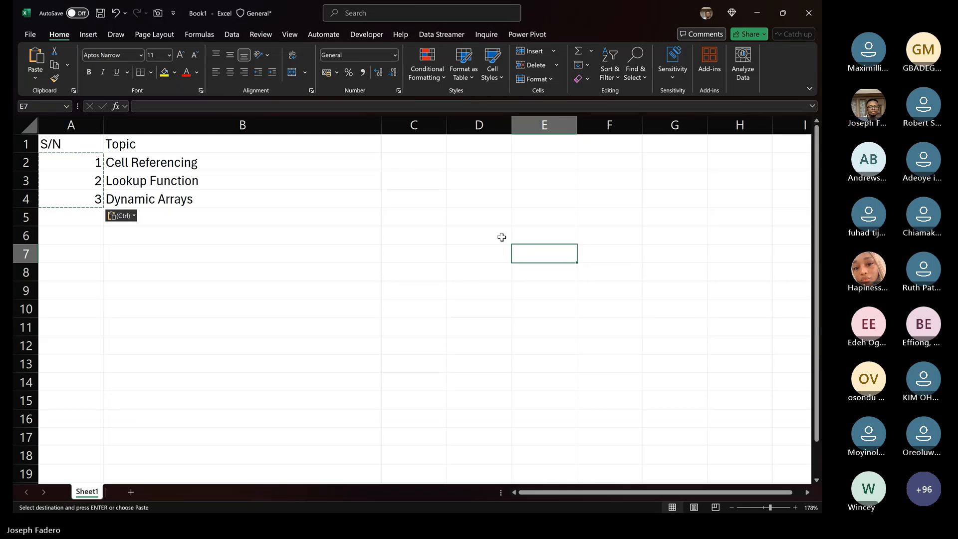
click(534, 238)
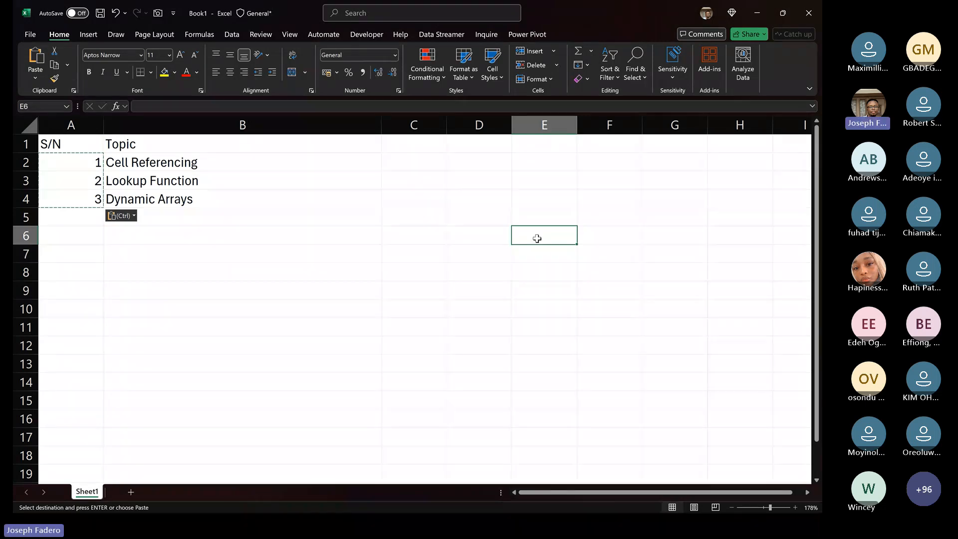
click(530, 258)
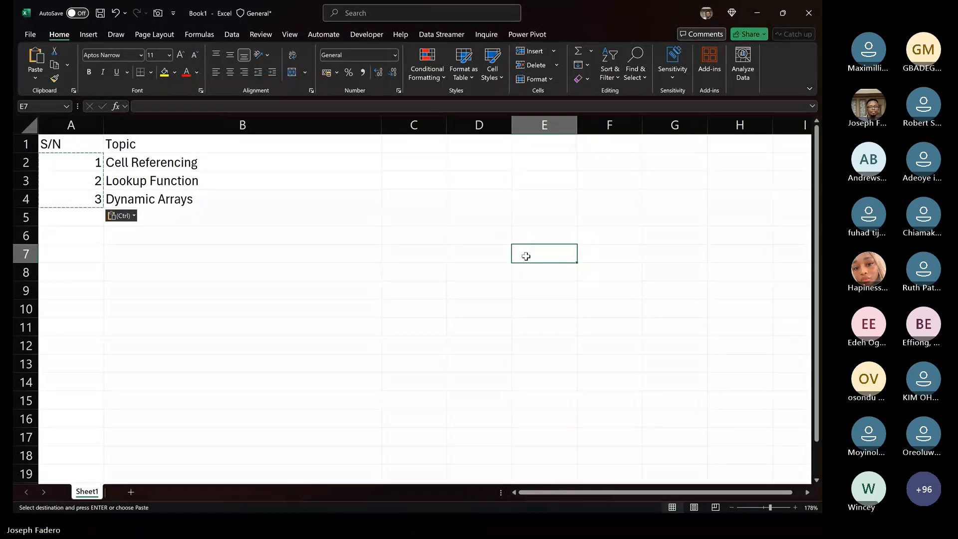
click(520, 219)
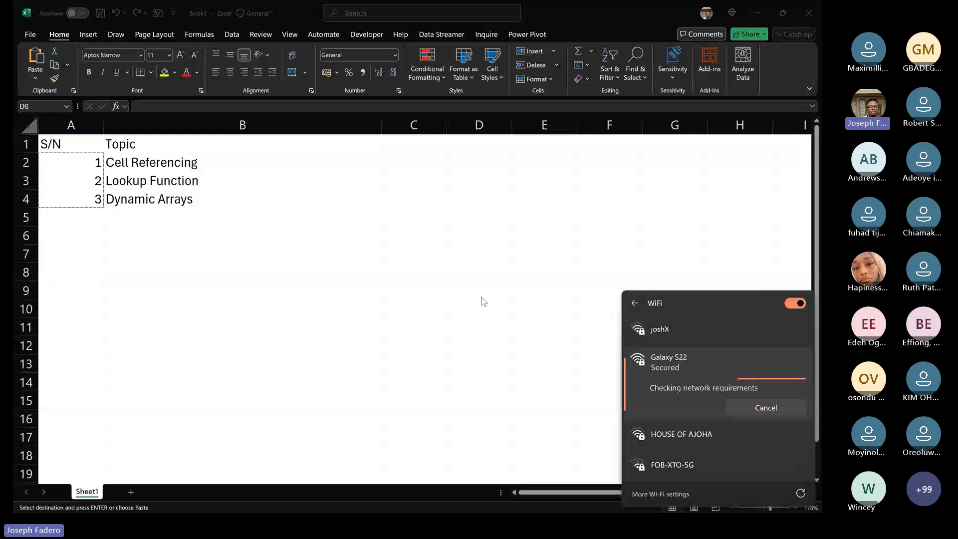
click(483, 301)
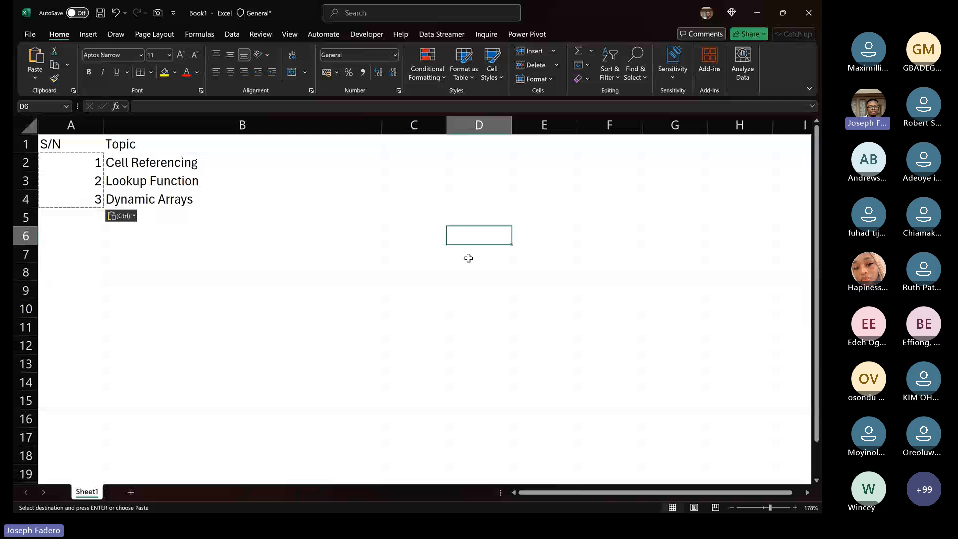
Open the Windows list of available Wi-Fi networks to check the current connection.
mouse_move(732, 530)
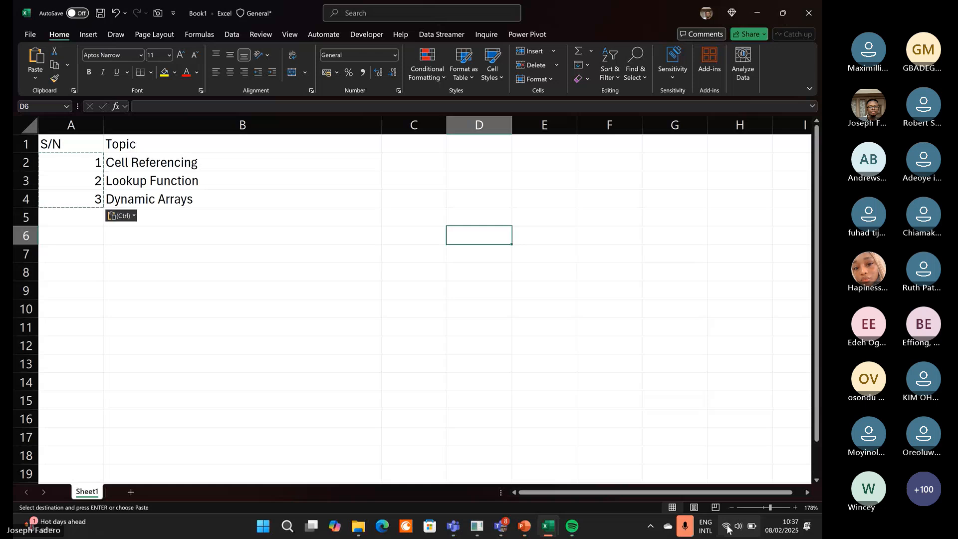
click(728, 528)
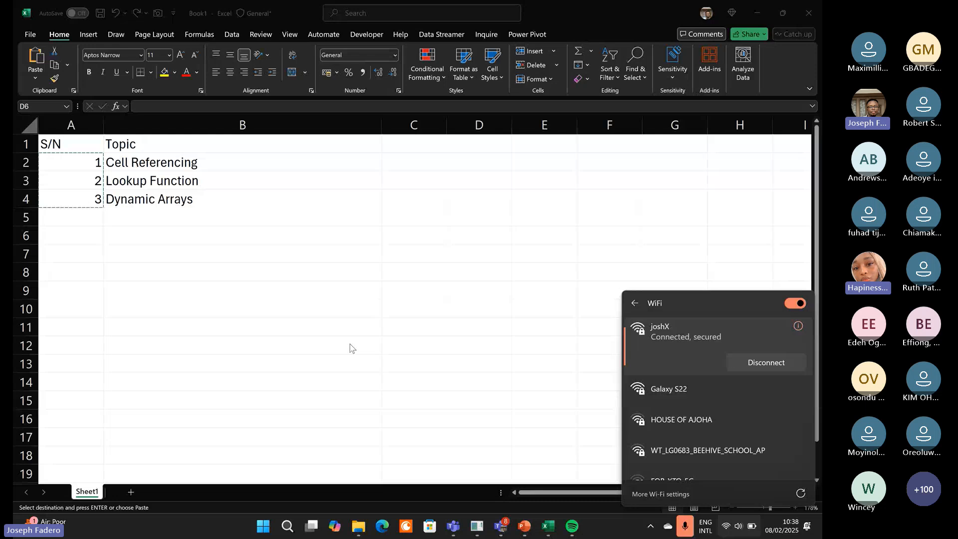
Switch to the Teams meeting window and raise the headphones' speaker volume to maximum in the audio options.
click(375, 331)
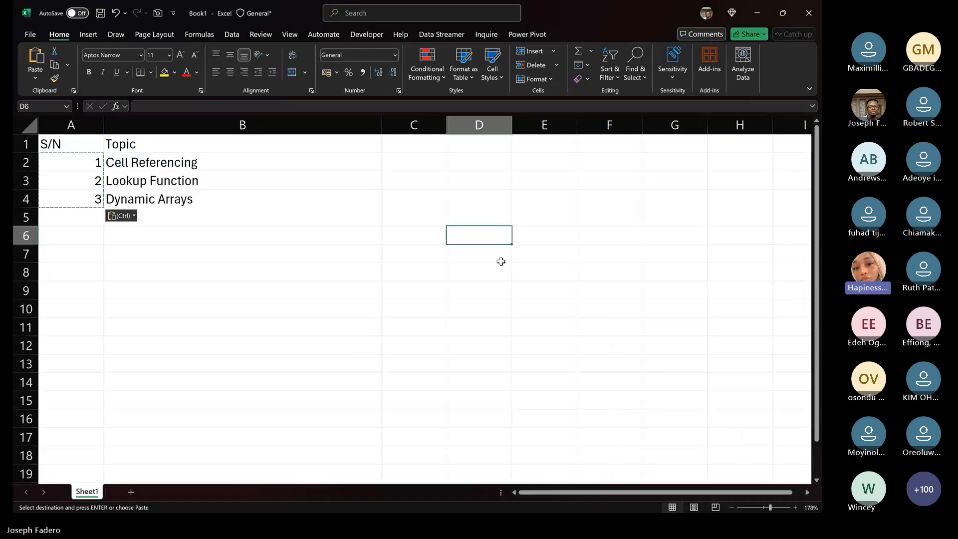
mouse_move(497, 523)
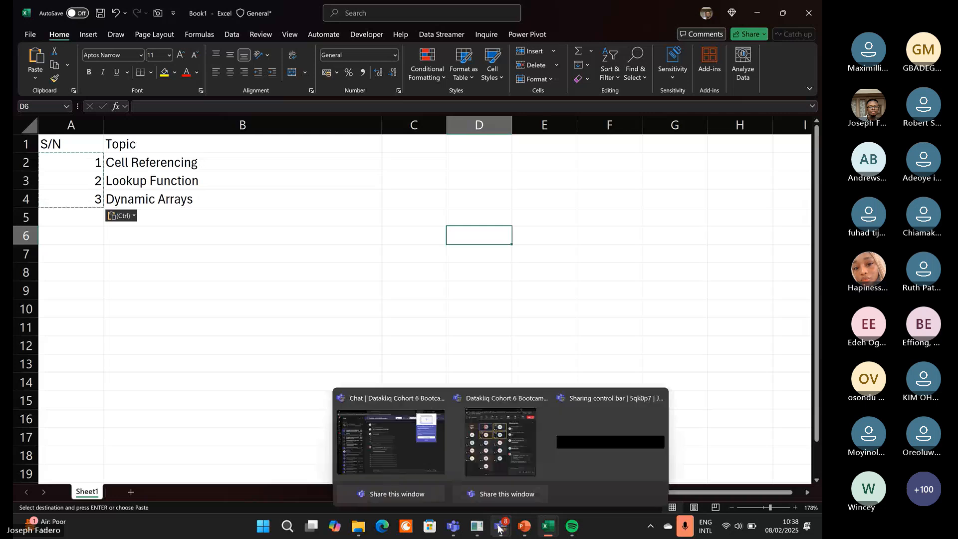
mouse_move(505, 418)
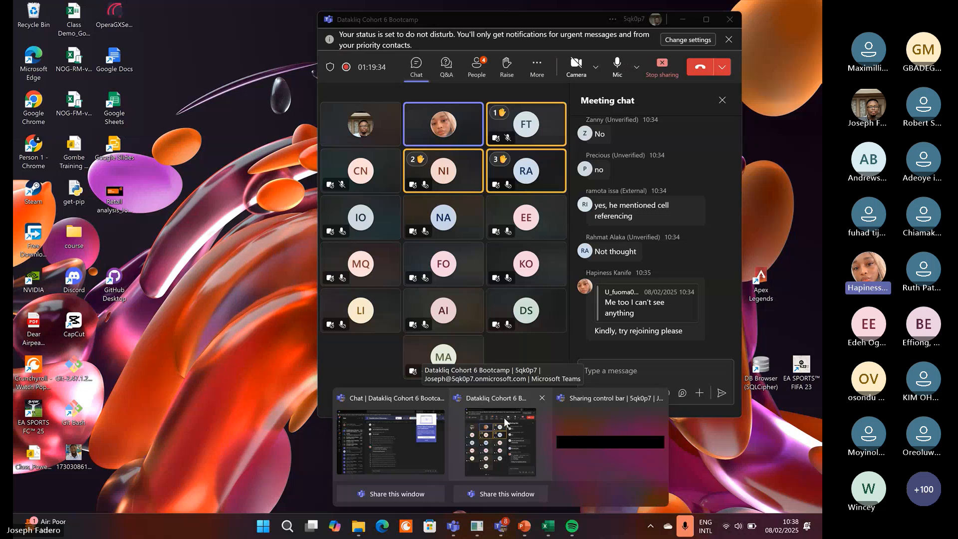
click(504, 418)
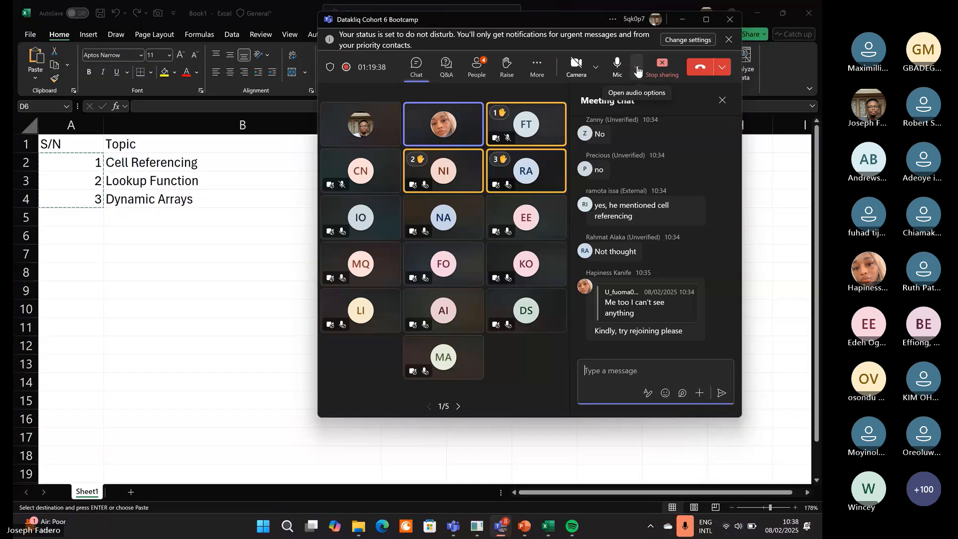
click(637, 69)
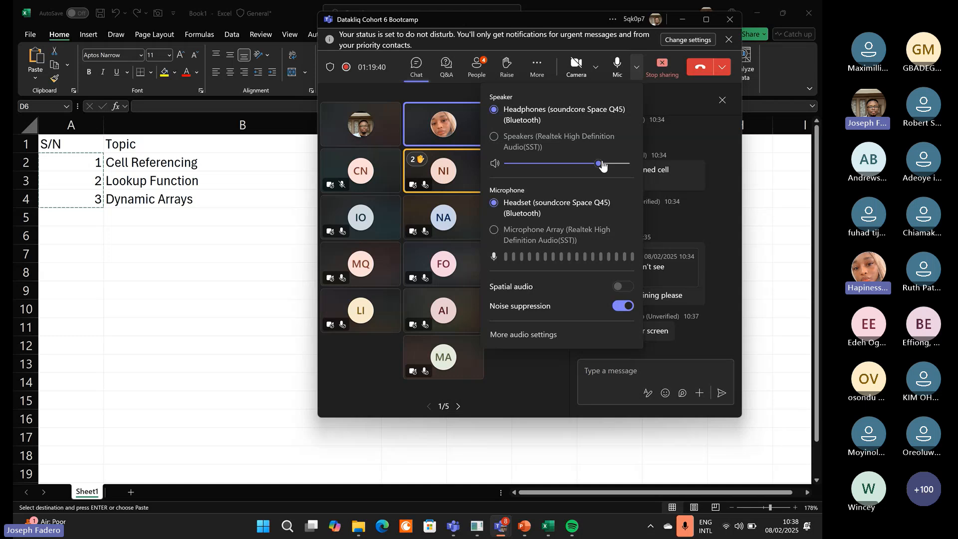
drag(603, 165, 627, 167)
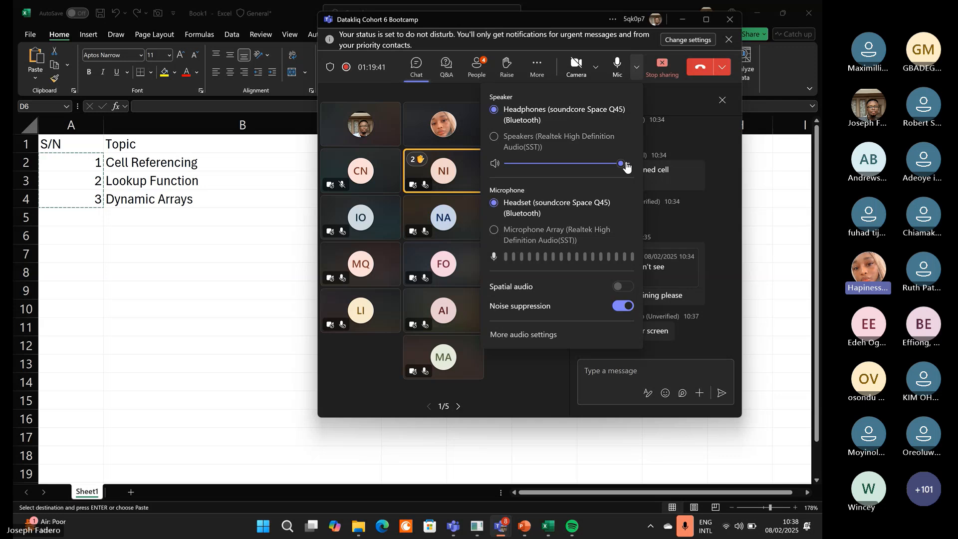
click(628, 166)
drag(626, 164, 620, 164)
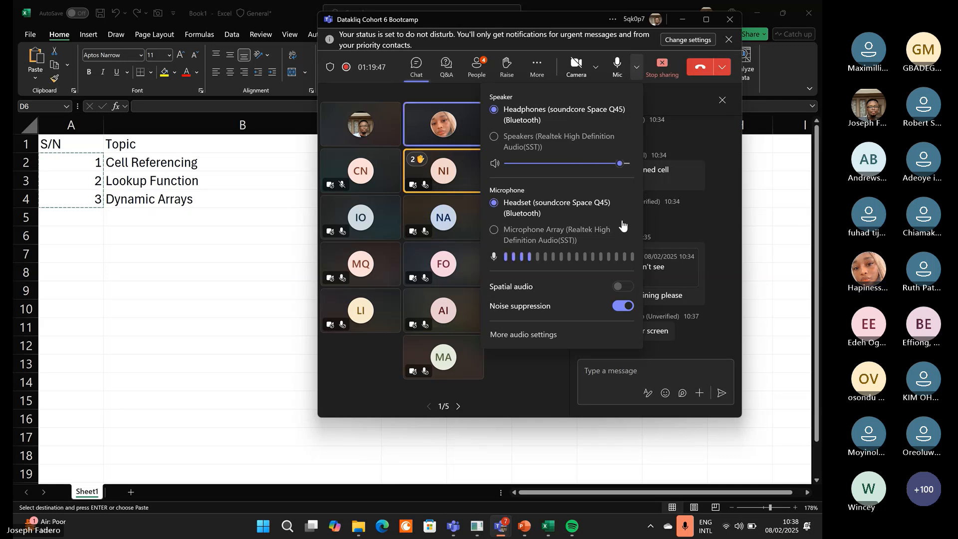
click(628, 163)
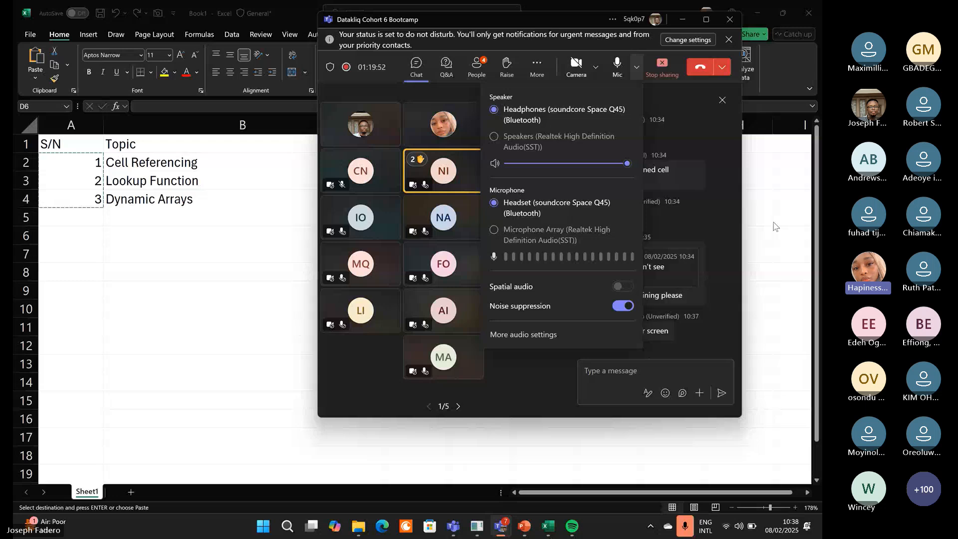
click(557, 248)
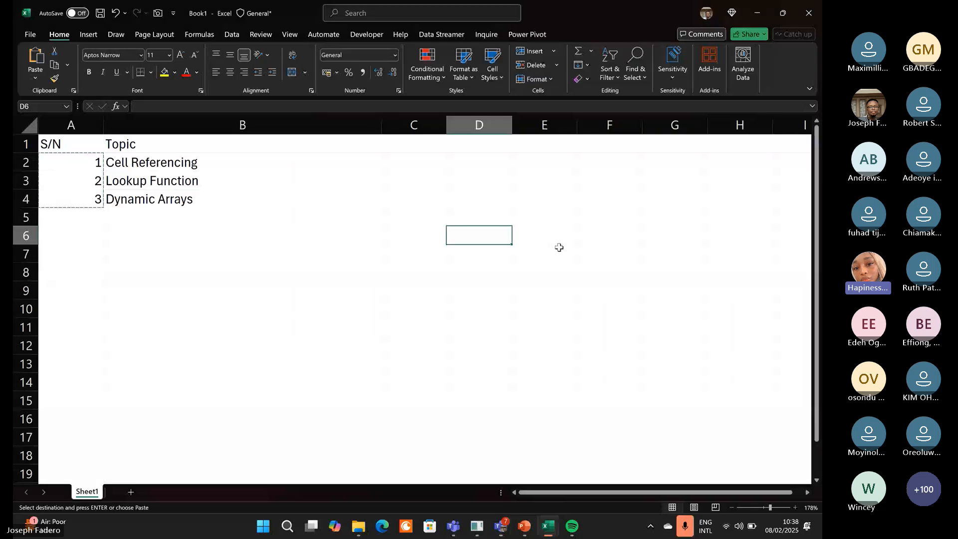
Enter two sample first names in cells C8 and C9 of the workbook in Excel.
click(527, 230)
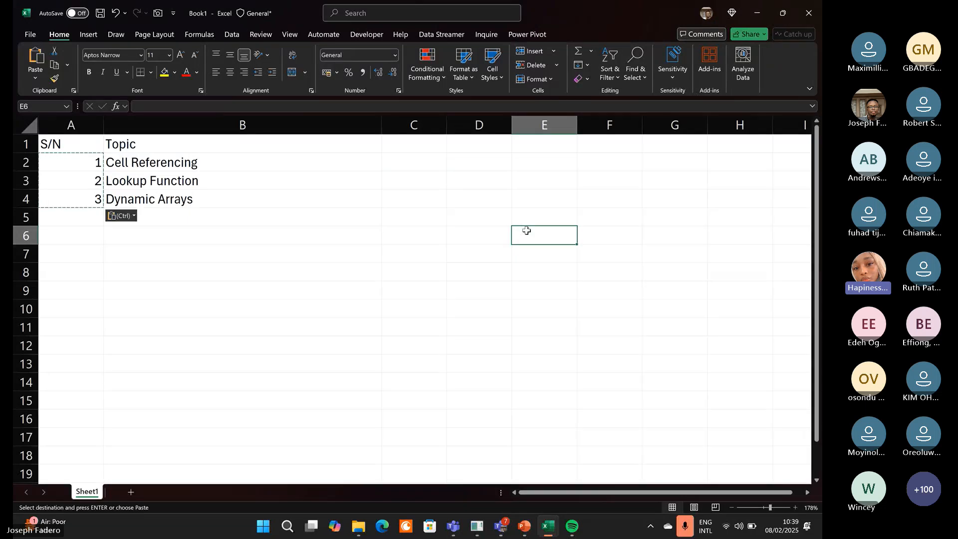
key(Down)
key(Down)
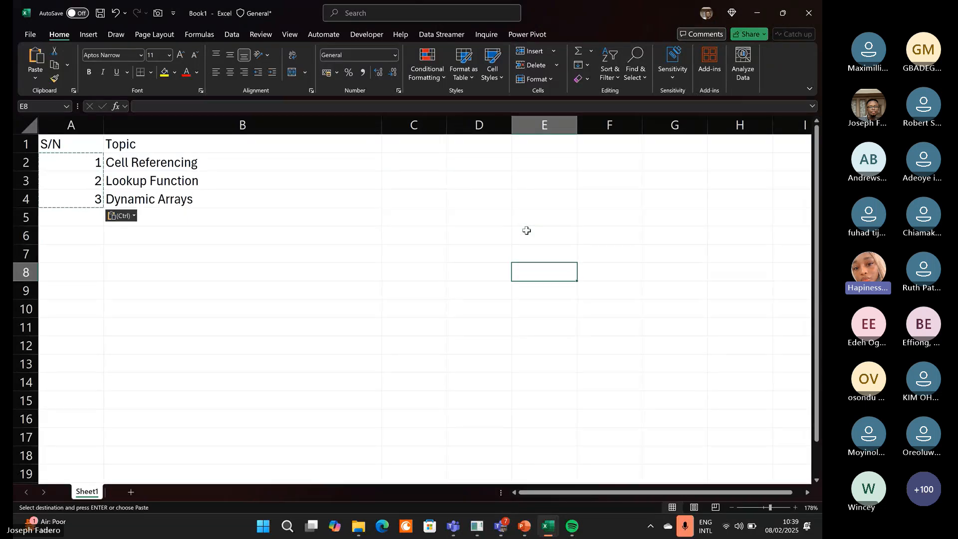
key(Left)
key(Left)
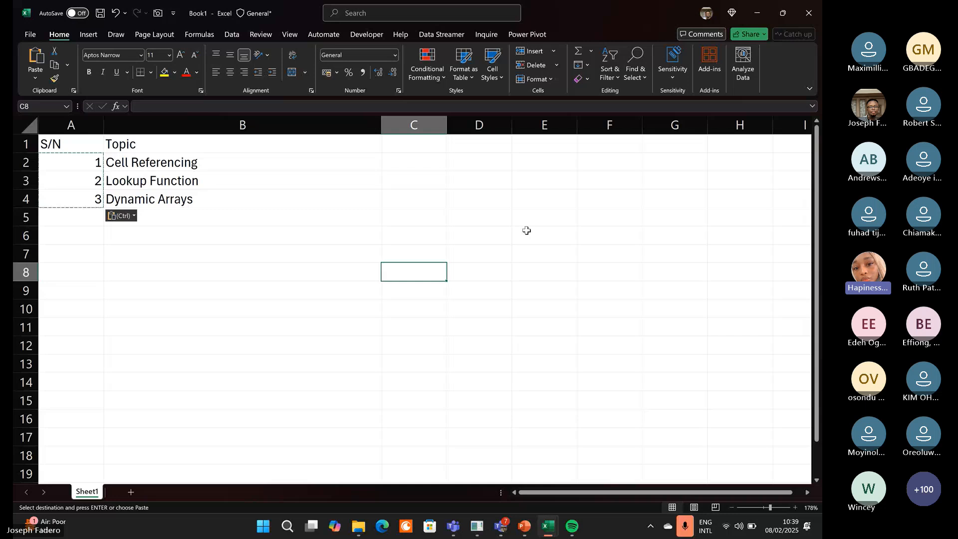
text(=Boy)
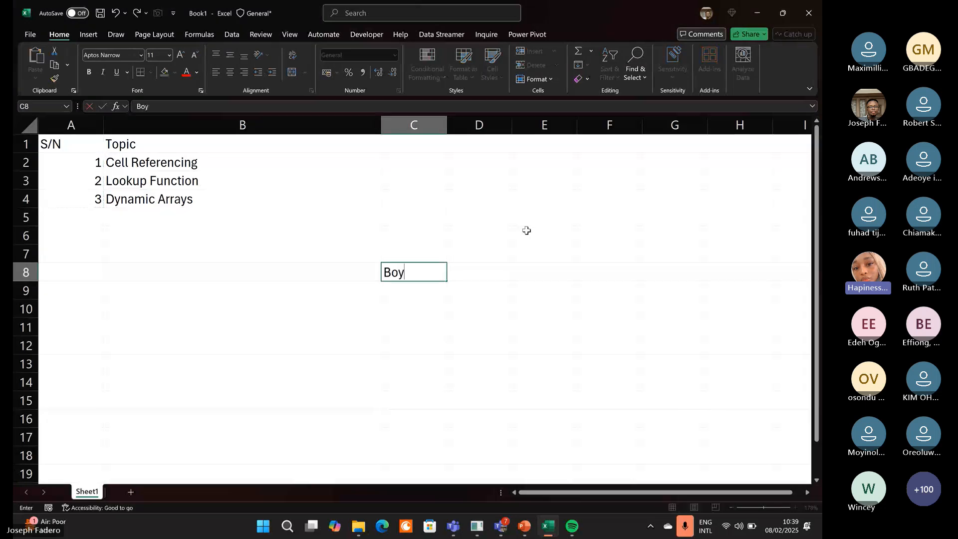
key(BackSpace)
key(BackSpace)
key(BackSpace)
text(Ad)
key(BackSpace)
key(BackSpace)
text(A)
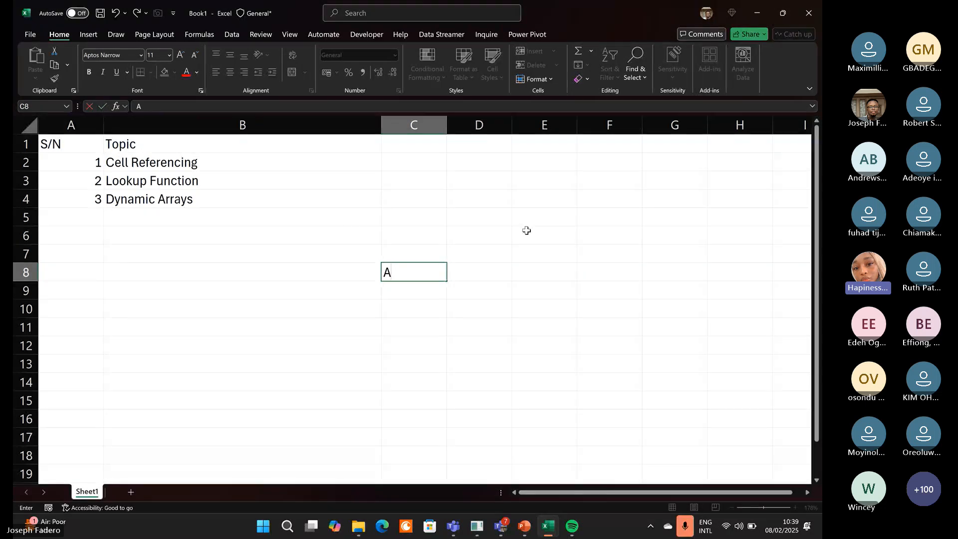
text(aron)
key(Return)
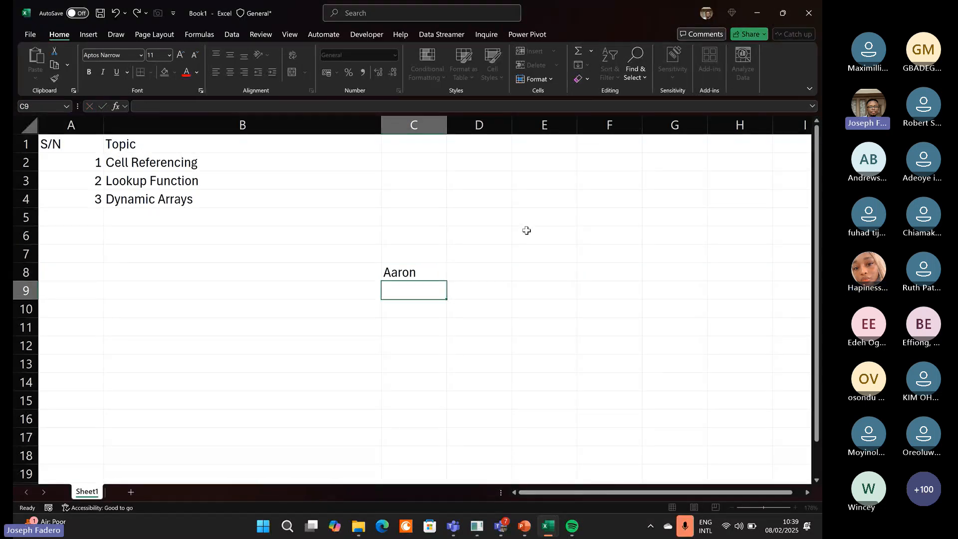
text(Ruth)
key(Return)
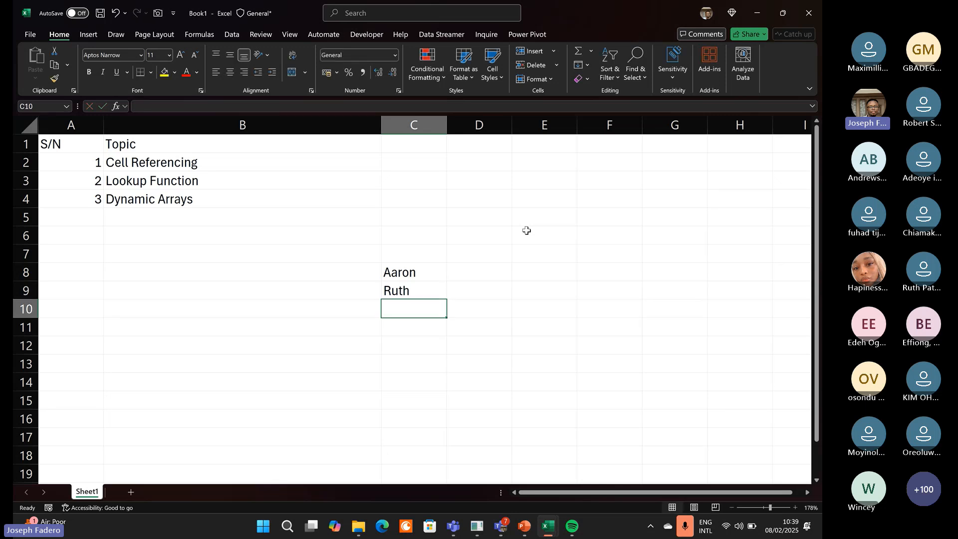
Enter 20 in D8 and 30 in D9 beside the two names.
key(Up)
key(Up)
key(Right)
text(20)
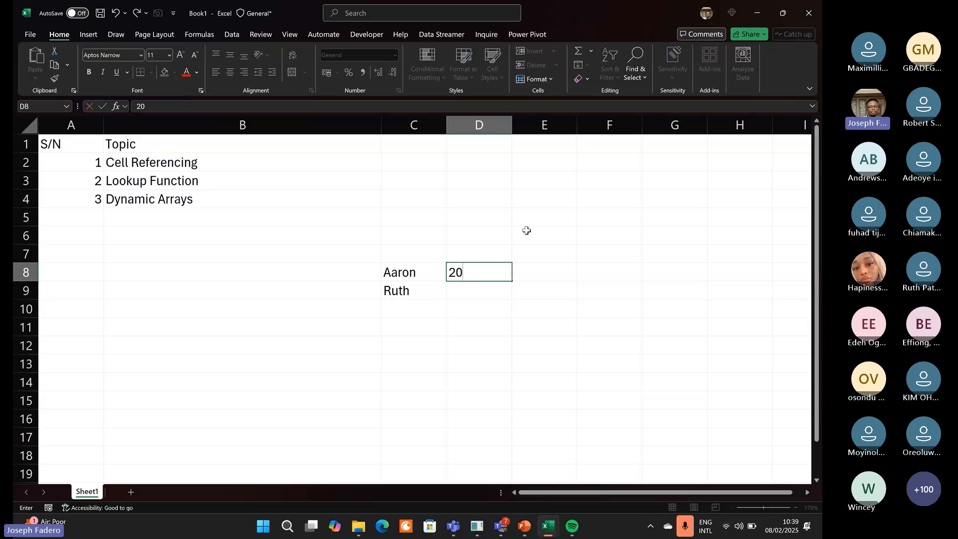
key(Return)
text(30)
key(ctrl+Return)
Enter 30 in cell E5 and 40 in cell F5.
key(Up)
key(Up)
key(Up)
key(Up)
key(Right)
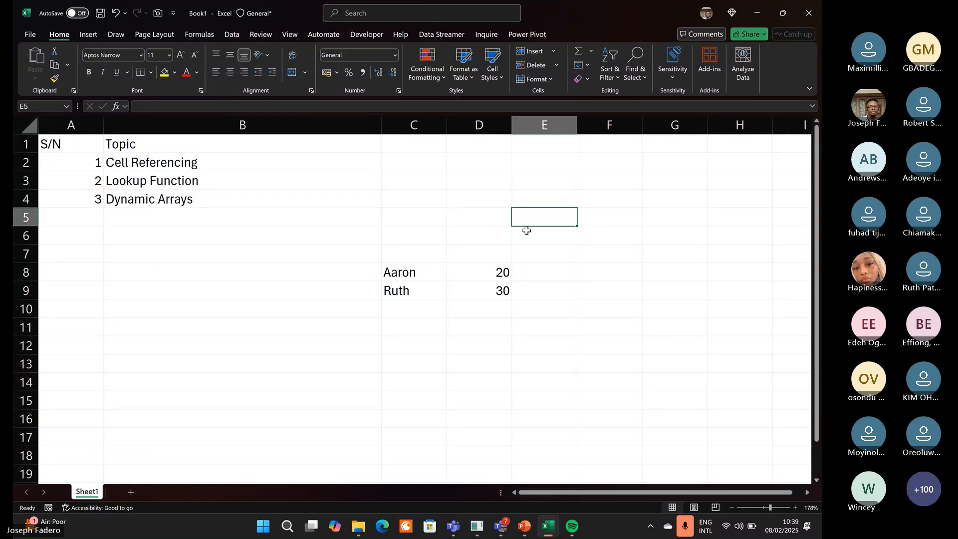
text(30)
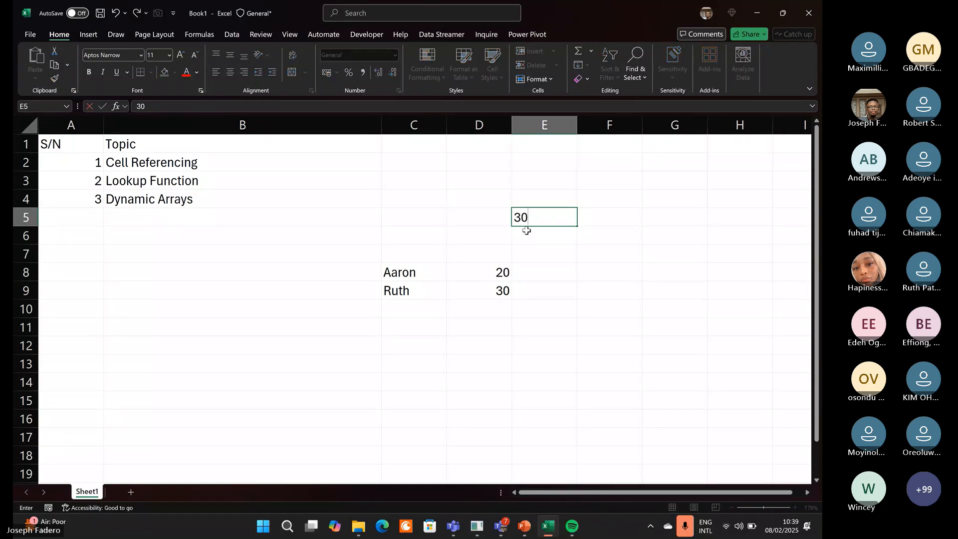
key(ctrl+Return)
key(Right)
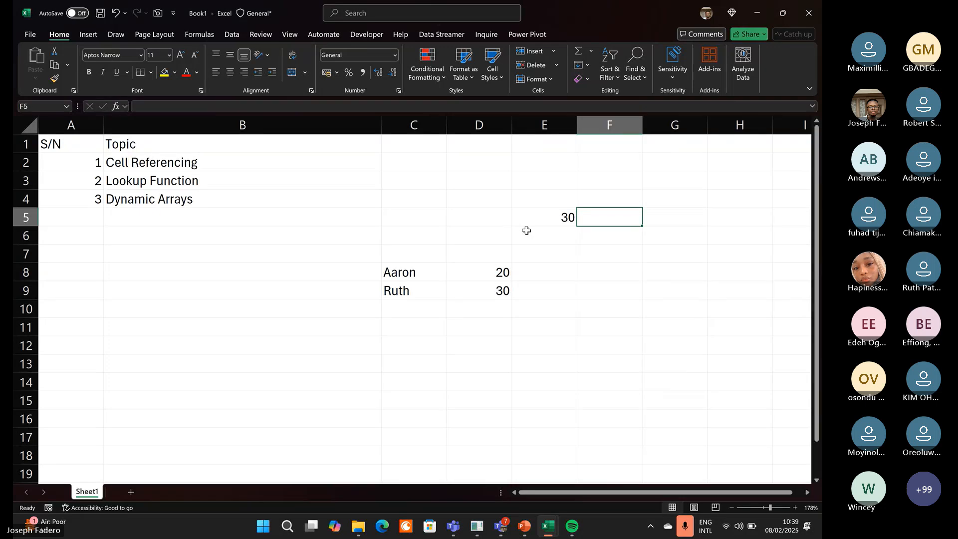
text(40)
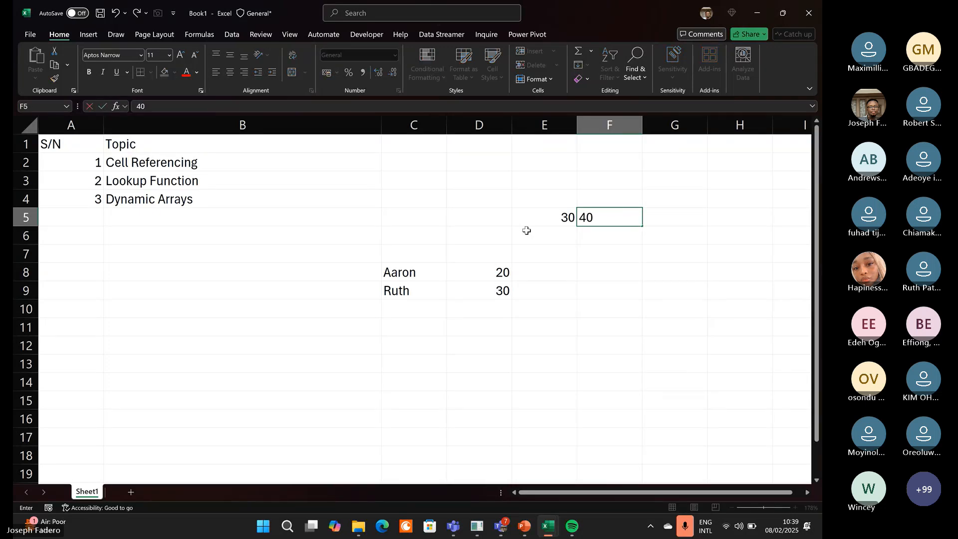
key(Return)
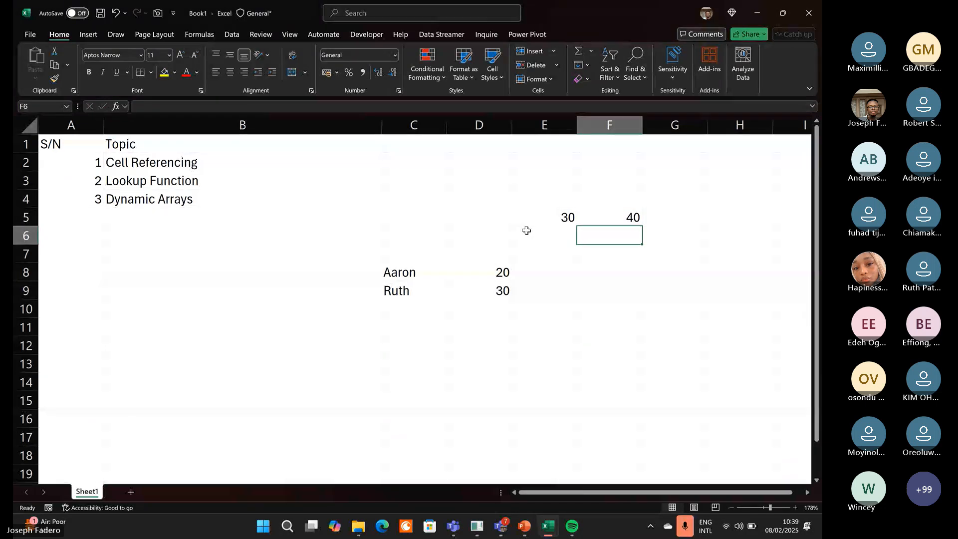
Enter 10 in cell E4, directly above the 30.
key(Left)
key(Up)
key(Up)
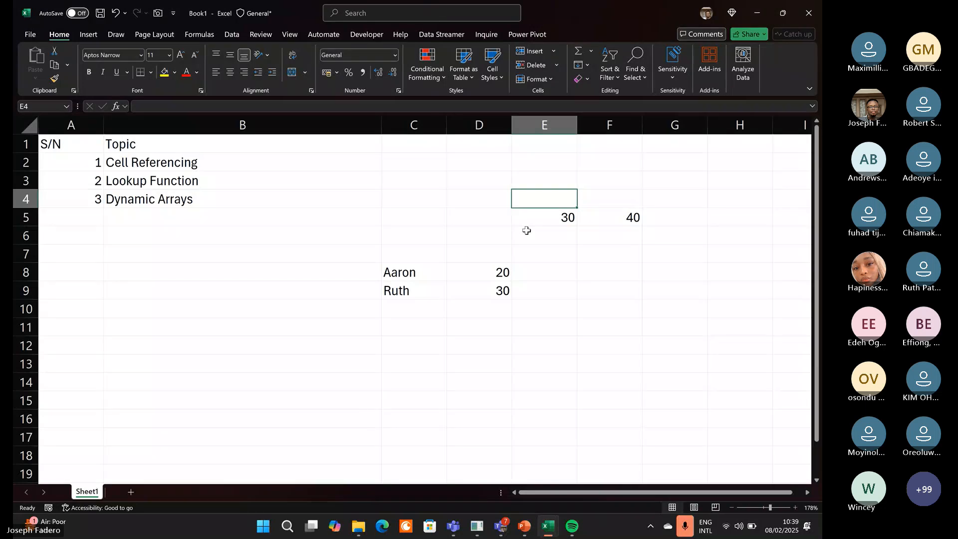
text(10)
key(Return)
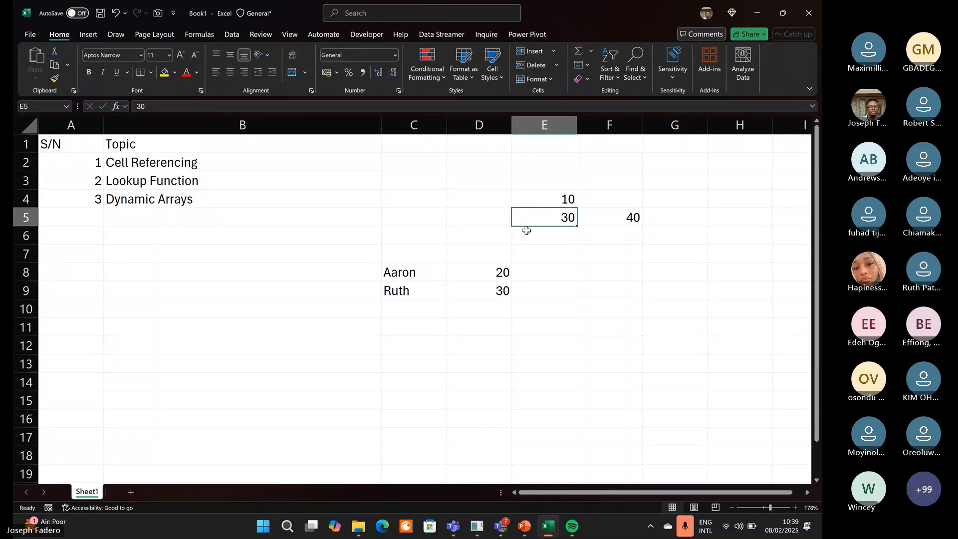
key(Left)
key(Down)
key(Down)
key(Down)
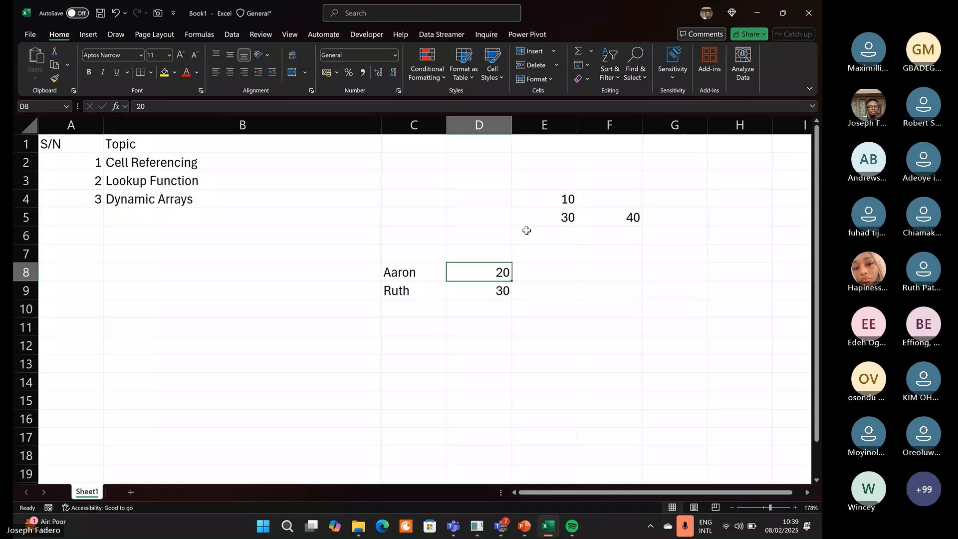
click(555, 274)
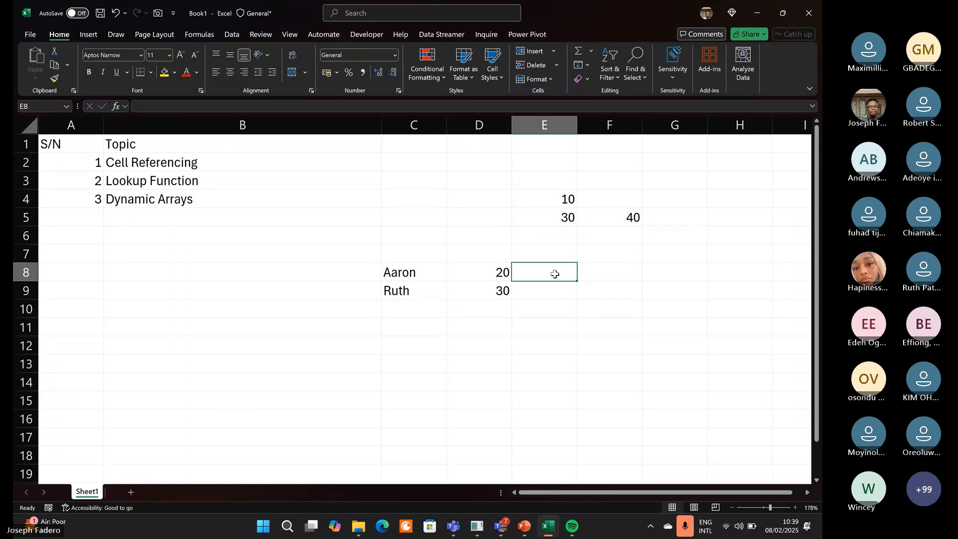
click(422, 303)
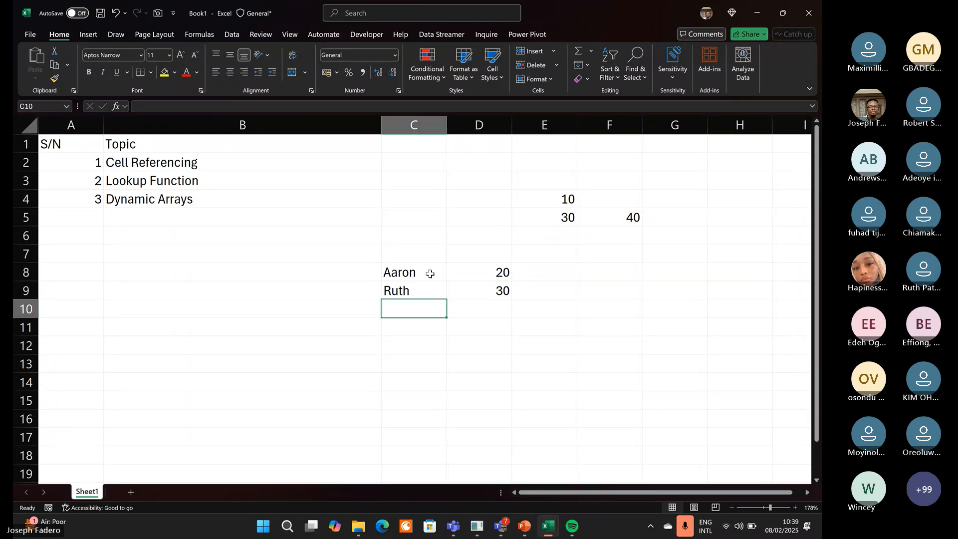
Insert a blank row at row 7, above the list of names and numbers.
click(419, 250)
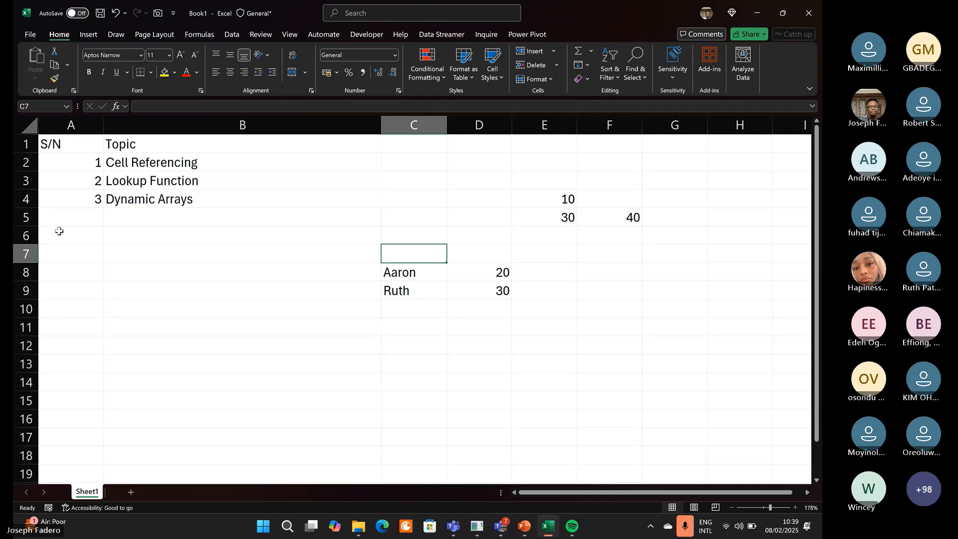
click(26, 253)
key(ctrl+shift+plus)
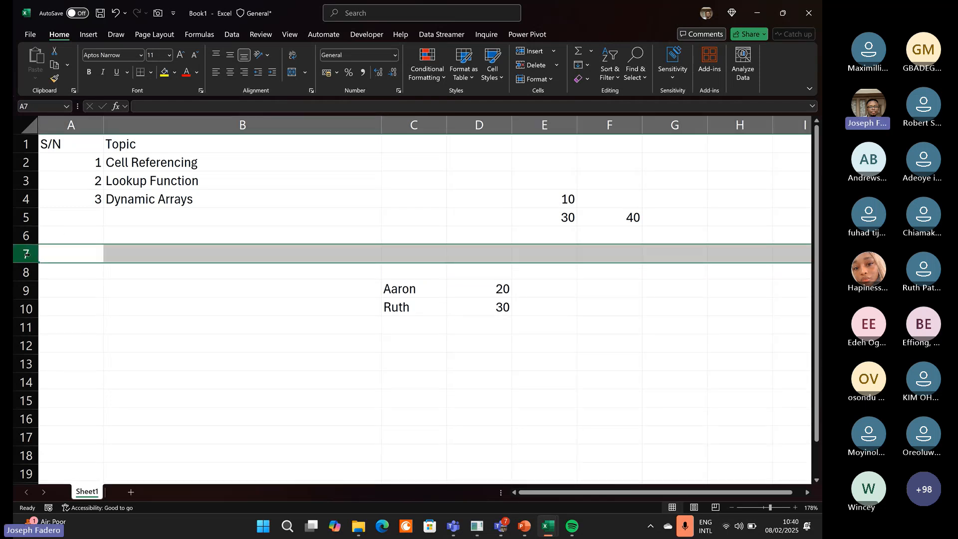
Enter the headers Name in C8 and Score in D8, directly above the names and their numbers.
key(Right)
key(Right)
key(Down)
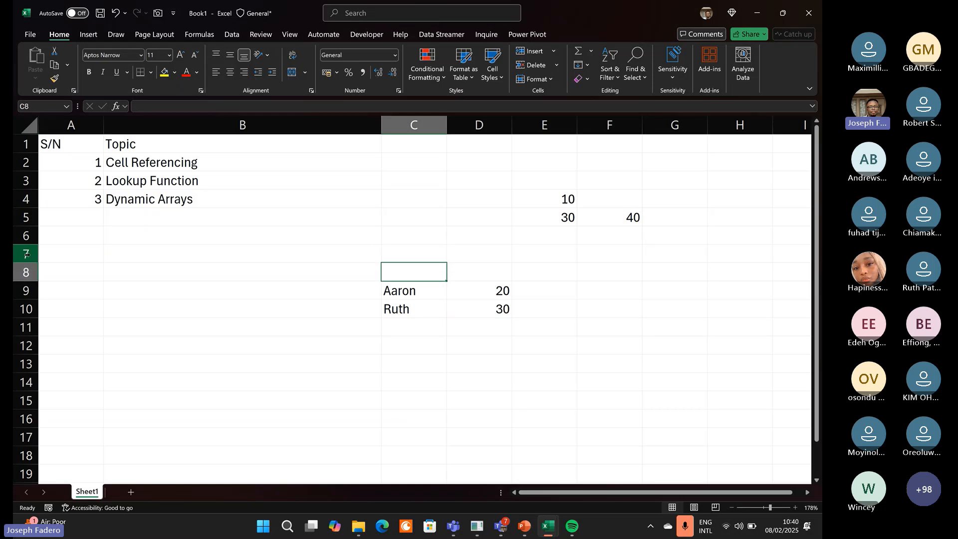
text(Name)
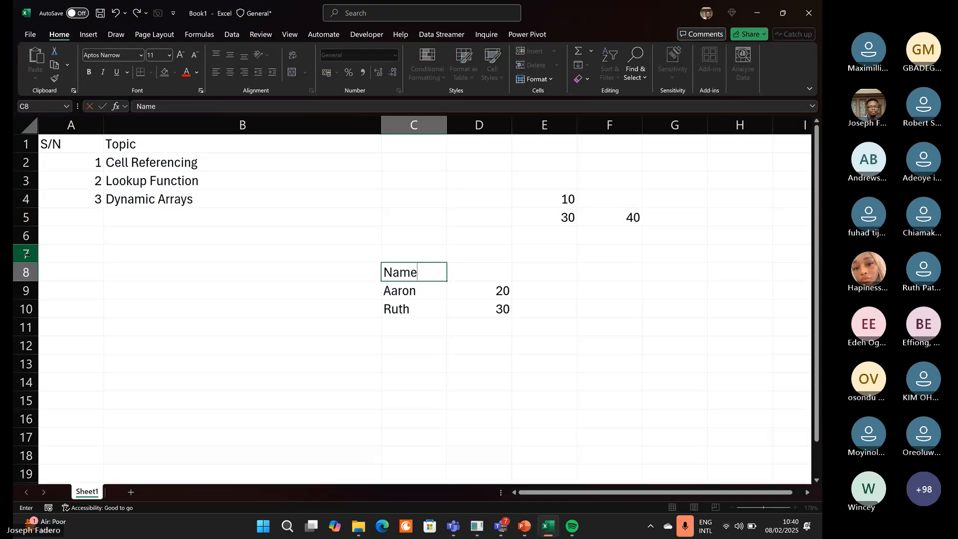
key(Tab)
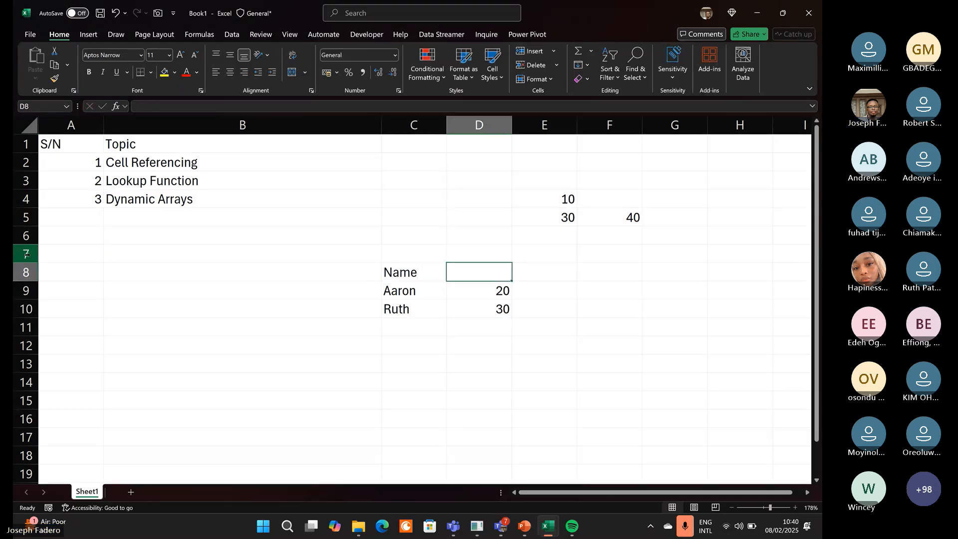
text(Score)
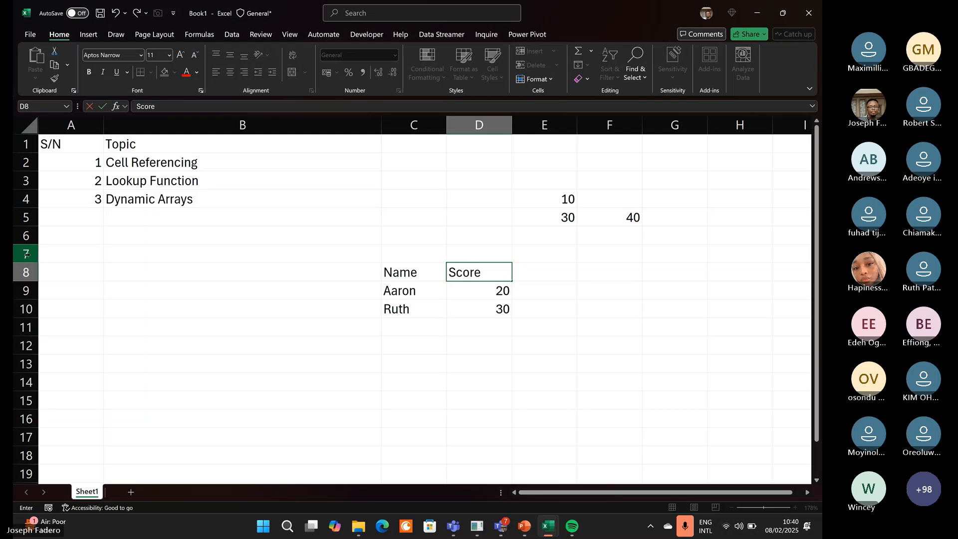
key(Tab)
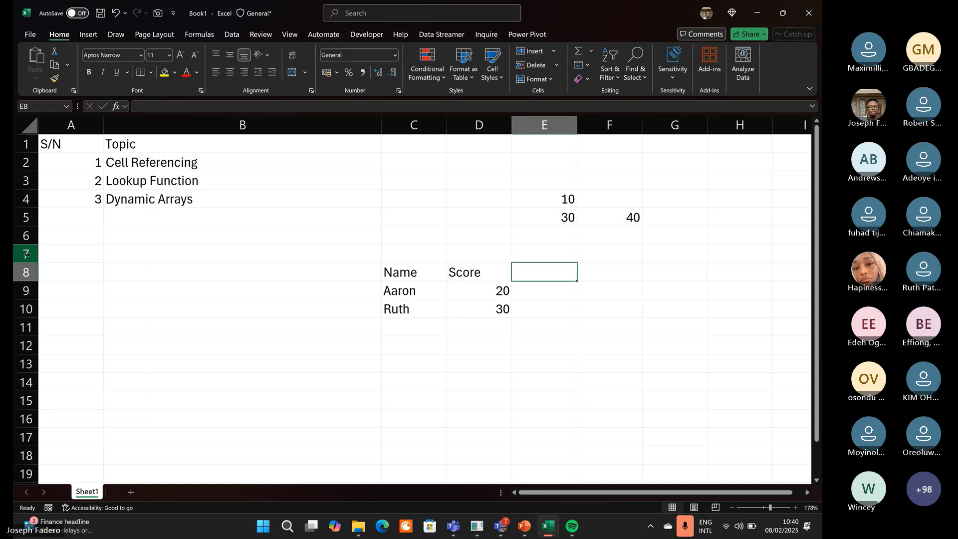
Enter the header ScoreNew in cell E8, beside the Score header.
text(Score)
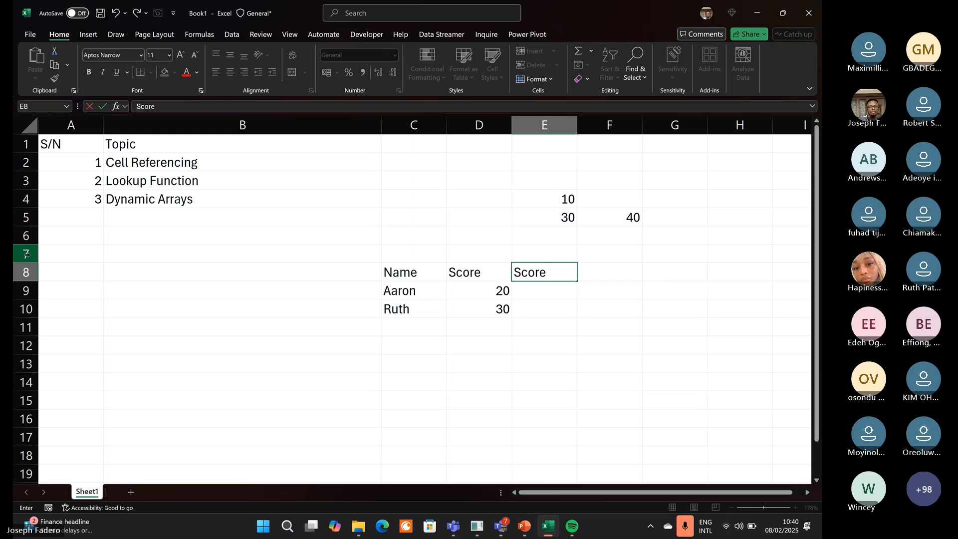
text(New)
key(Return)
key(Right)
key(Up)
key(Left)
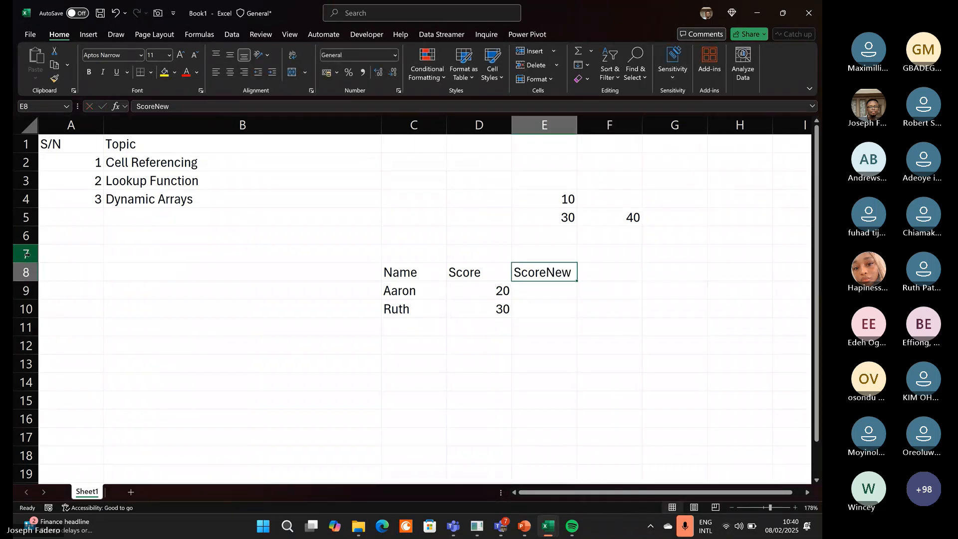
Examine the names and scores in the small table, the empty first ScoreNew cell and the value in E4.
key(Down)
key(Down)
key(Left)
key(Left)
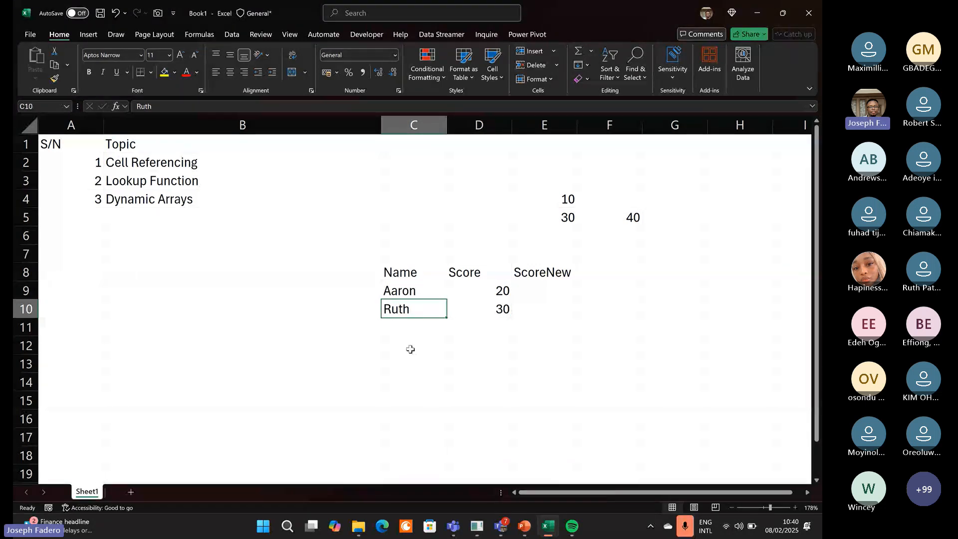
click(479, 290)
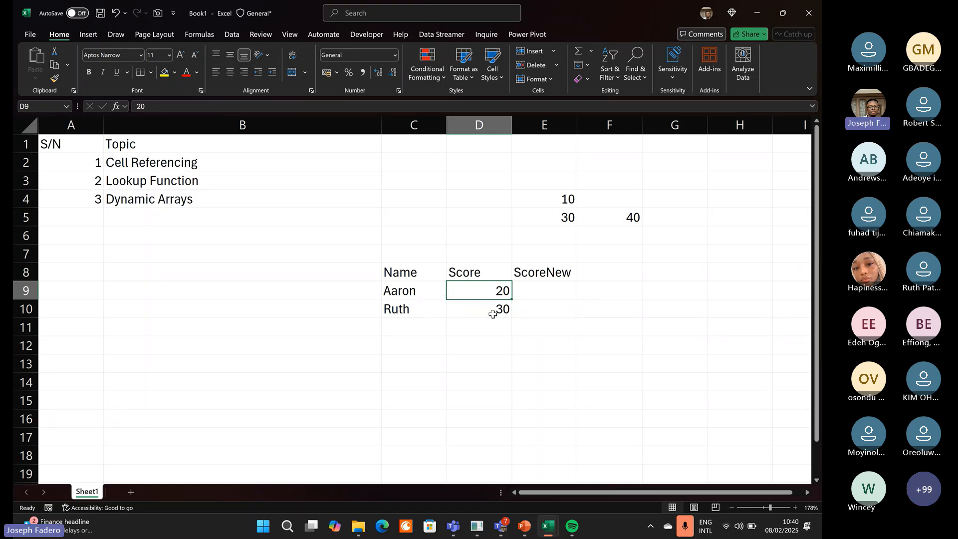
click(535, 290)
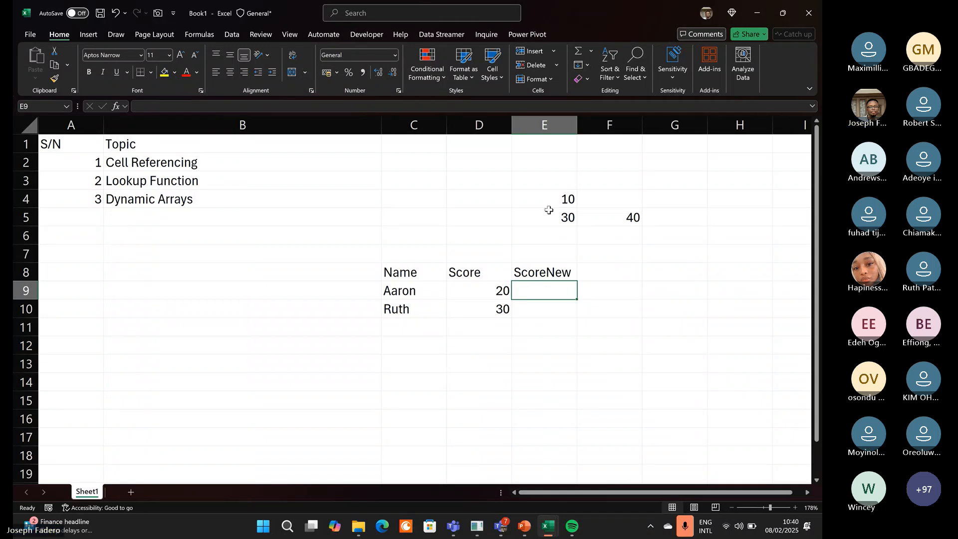
click(397, 274)
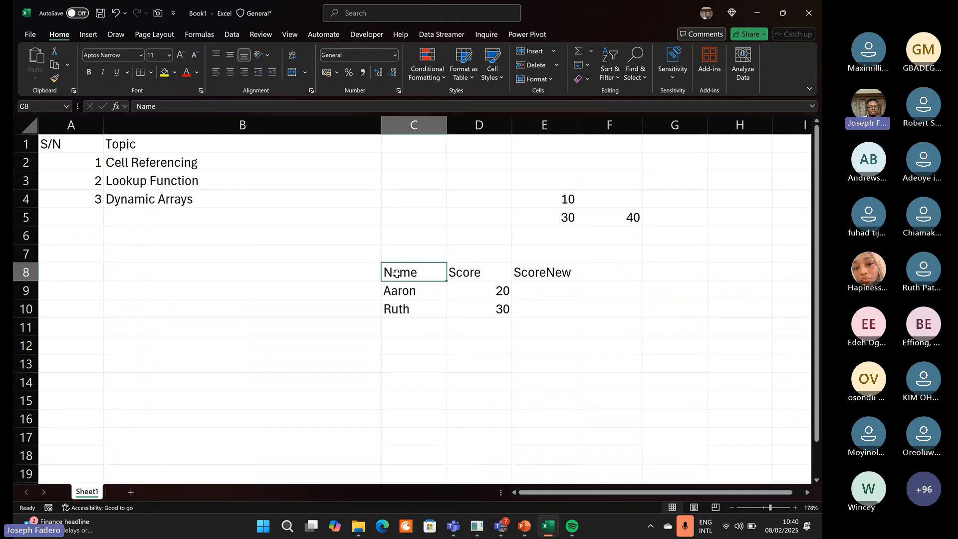
click(427, 289)
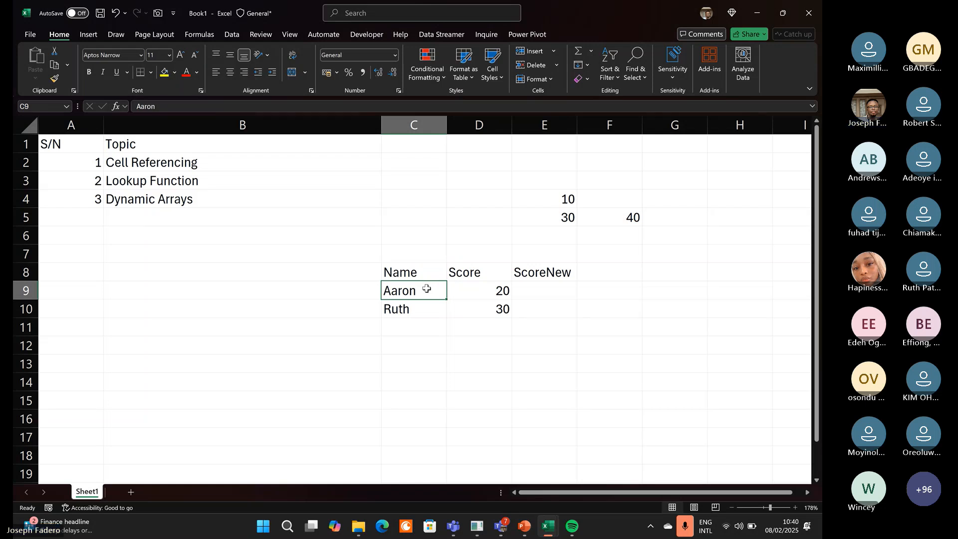
click(499, 295)
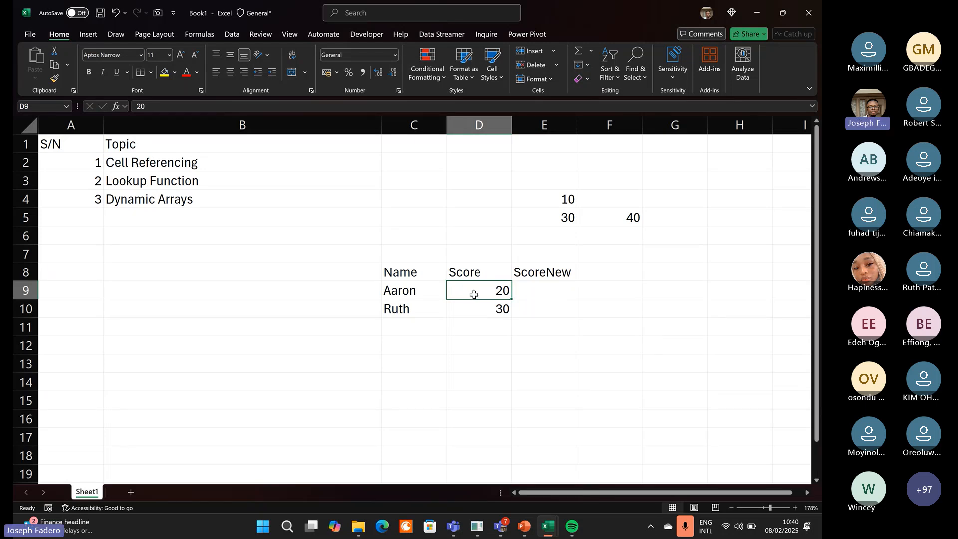
click(475, 311)
click(481, 294)
click(481, 308)
click(479, 291)
click(480, 306)
click(474, 195)
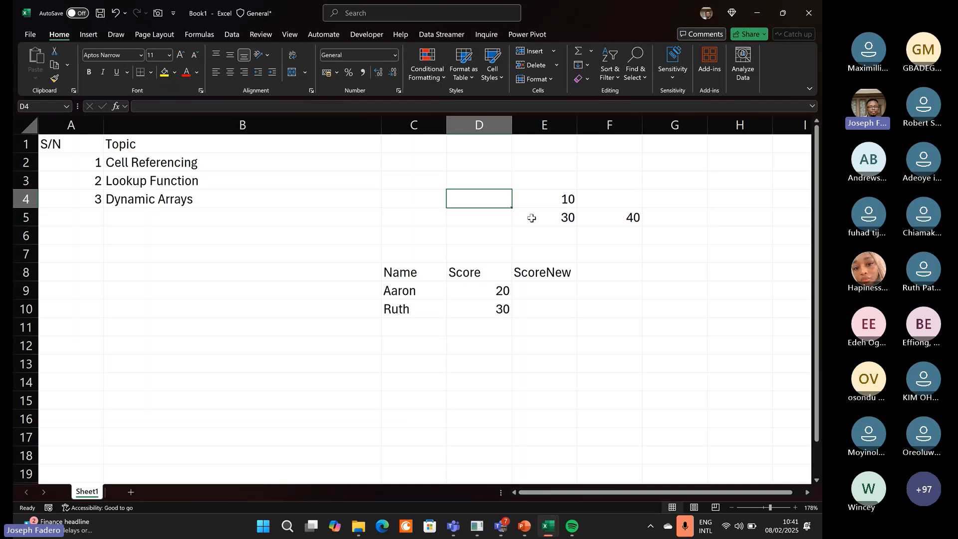
click(543, 200)
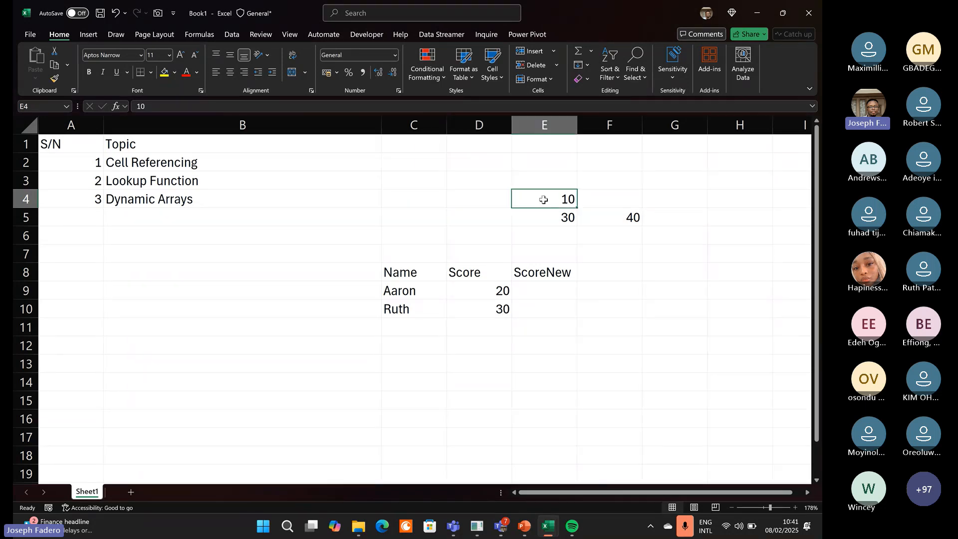
Try the formula =D9+10 with a fixed number in cell E9, and clear the cell again.
click(527, 289)
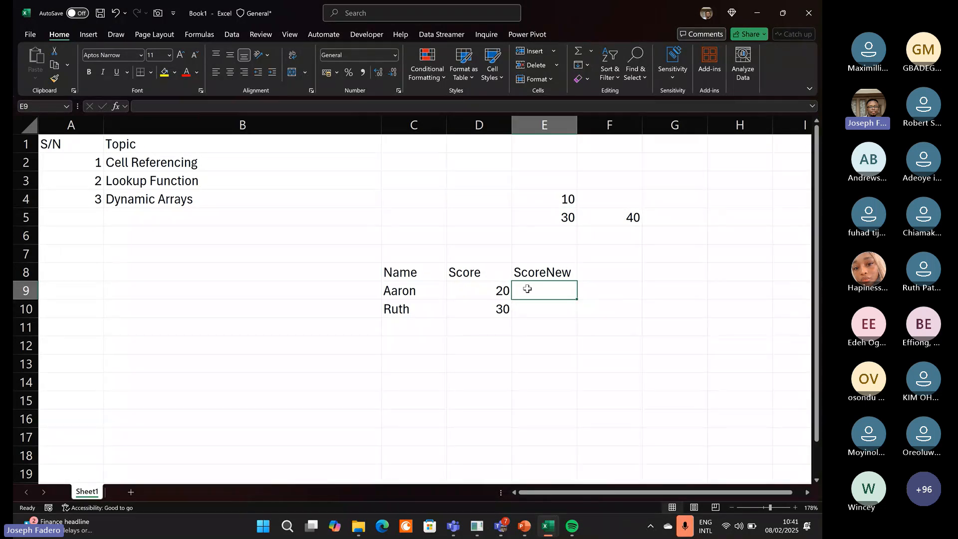
text(=)
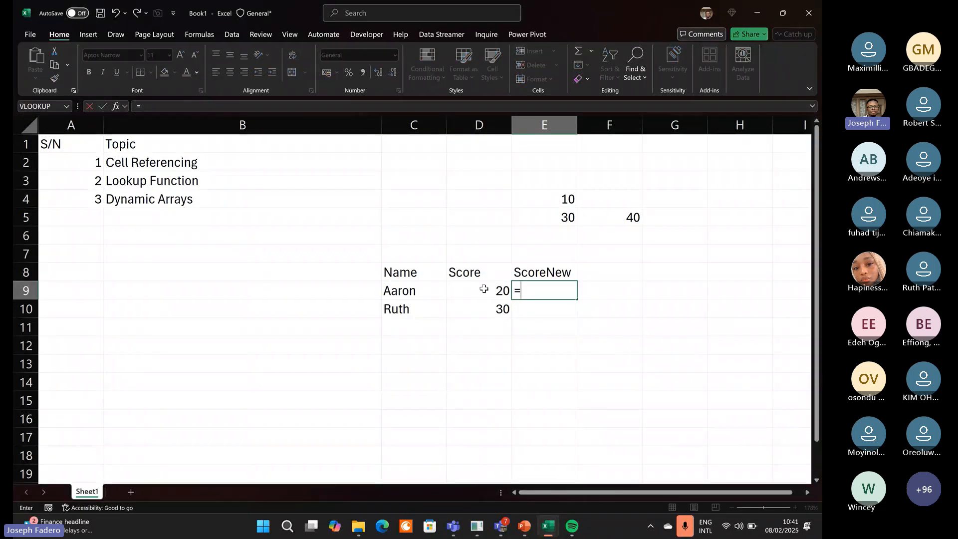
click(484, 289)
text(+10)
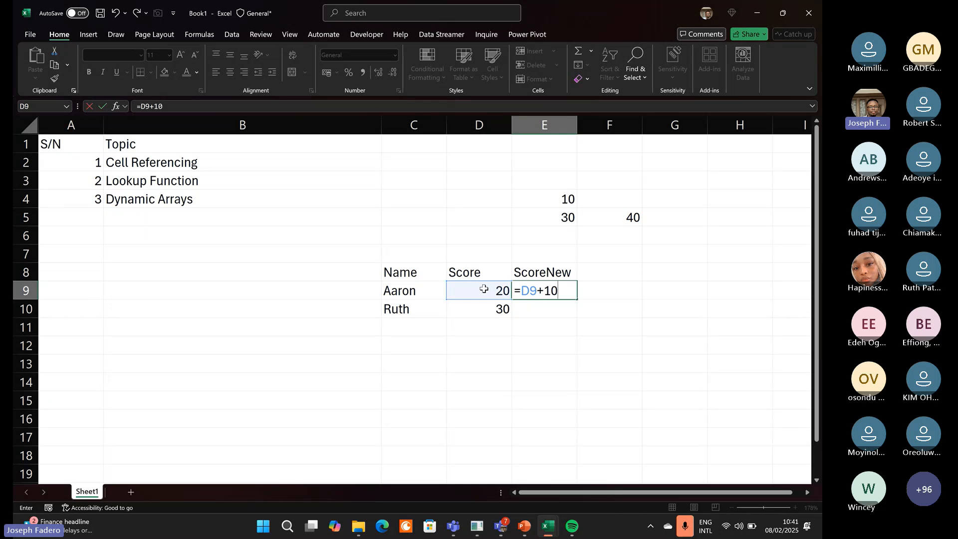
key(ctrl+Return)
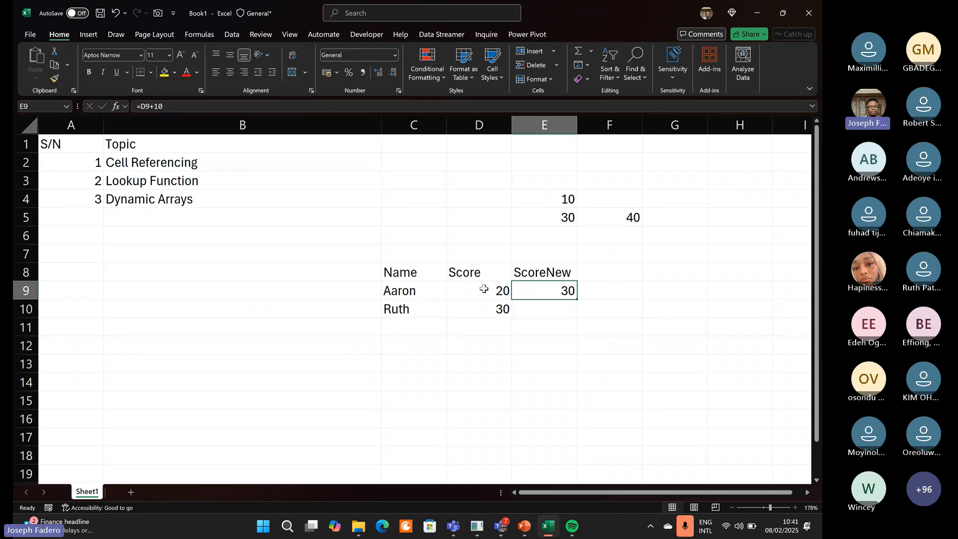
key(Delete)
Enter the label ScoreNewAdd in cell D4, beside the 10 in E4.
click(541, 202)
click(498, 196)
click(547, 202)
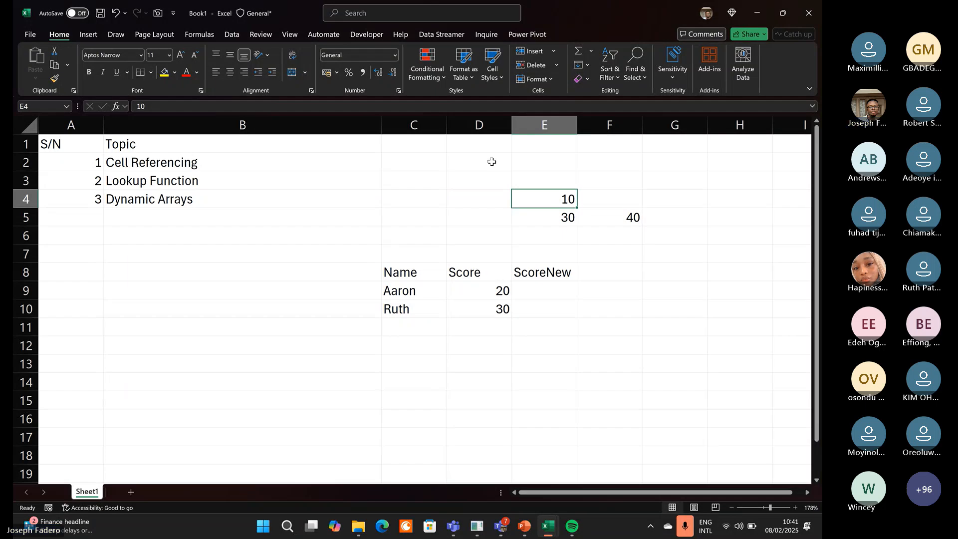
click(478, 198)
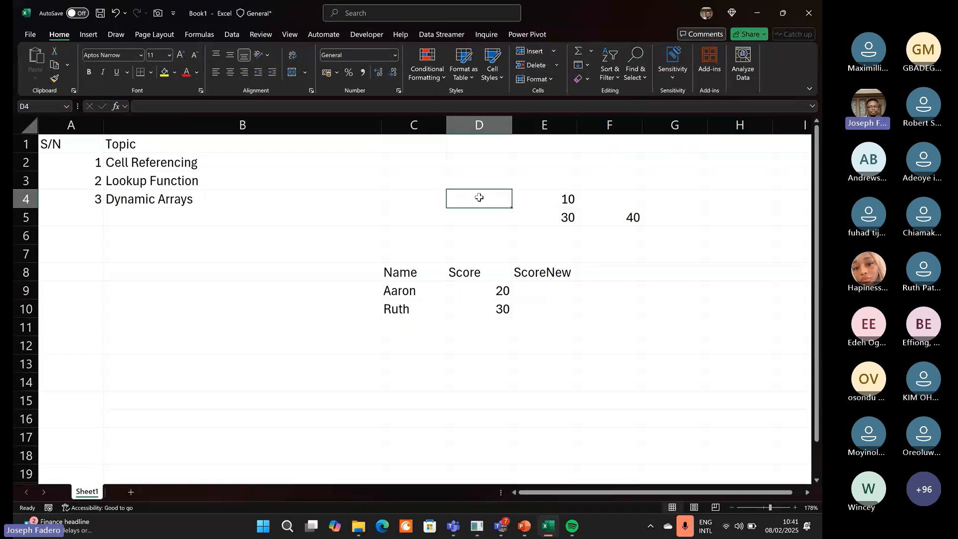
text(Score)
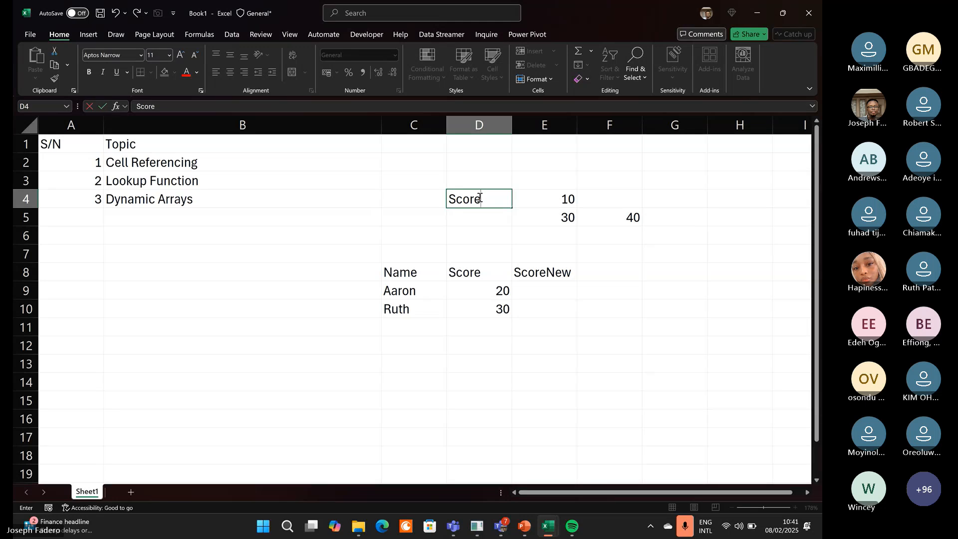
text(NewAd)
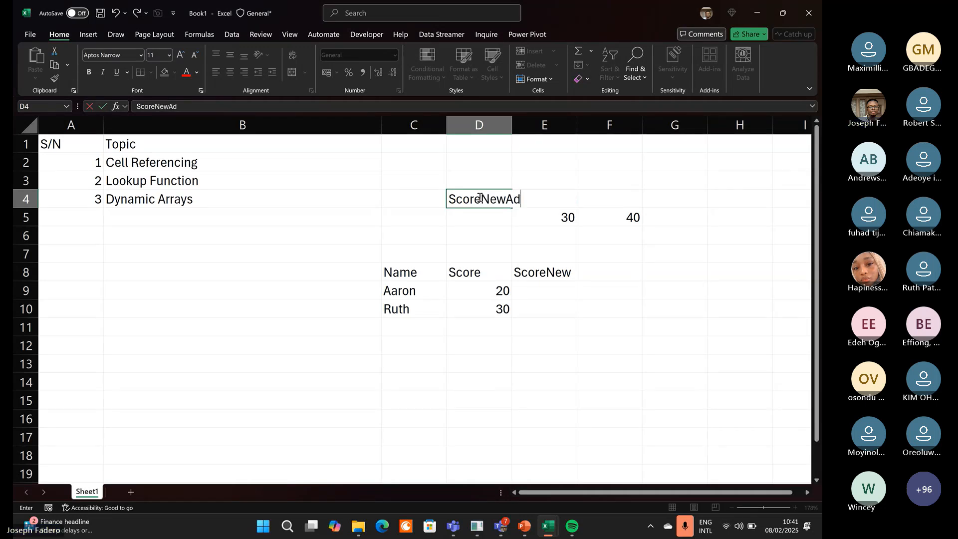
key(Return)
Fill cell E4 with yellow and autofit column D to its longest entry.
click(479, 198)
key(Right)
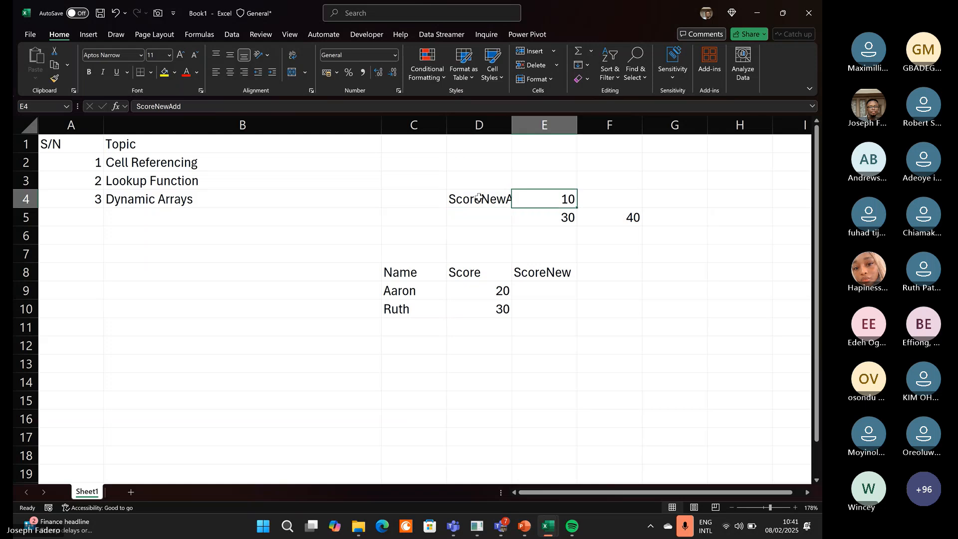
click(165, 73)
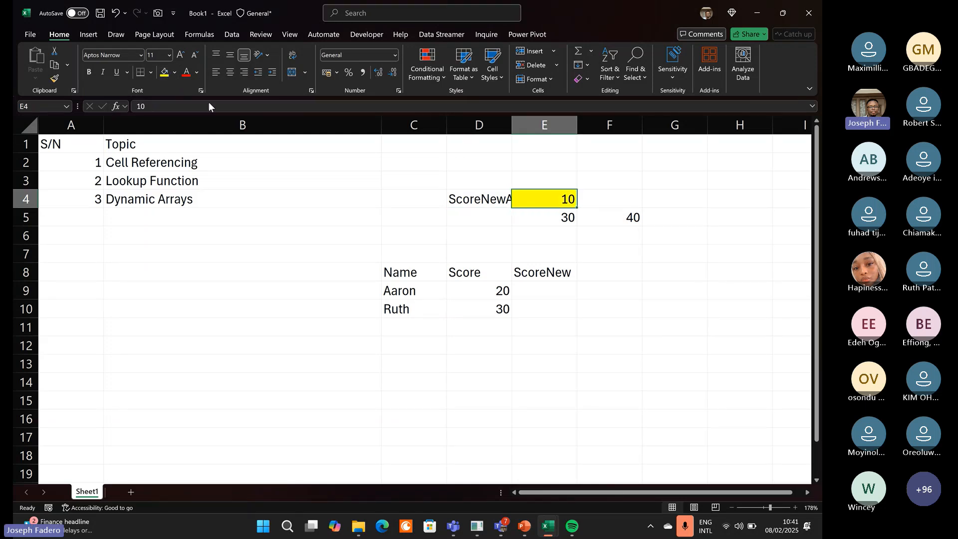
double_click(512, 120)
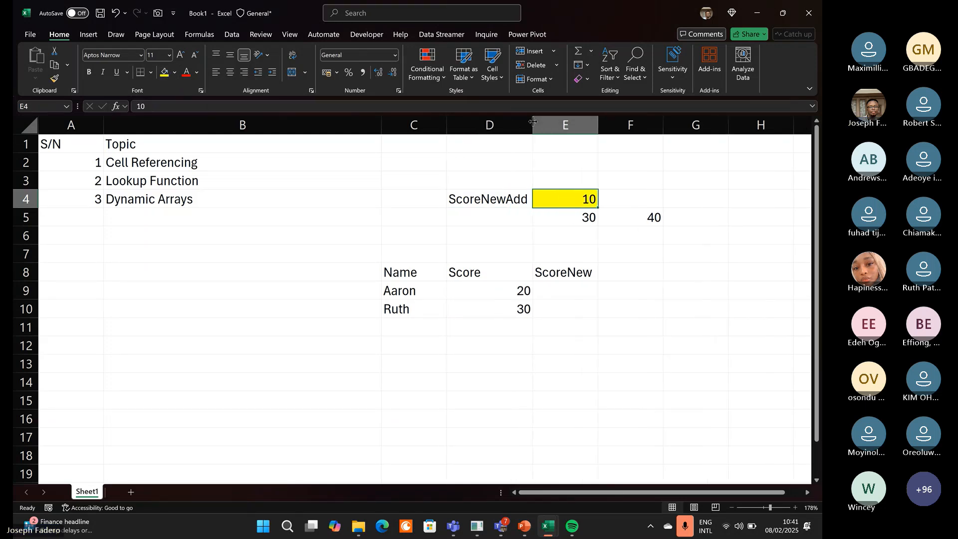
Enter the formula =D9+E4 in E9 to add the yellow ScoreNewAdd value to the first score.
click(571, 295)
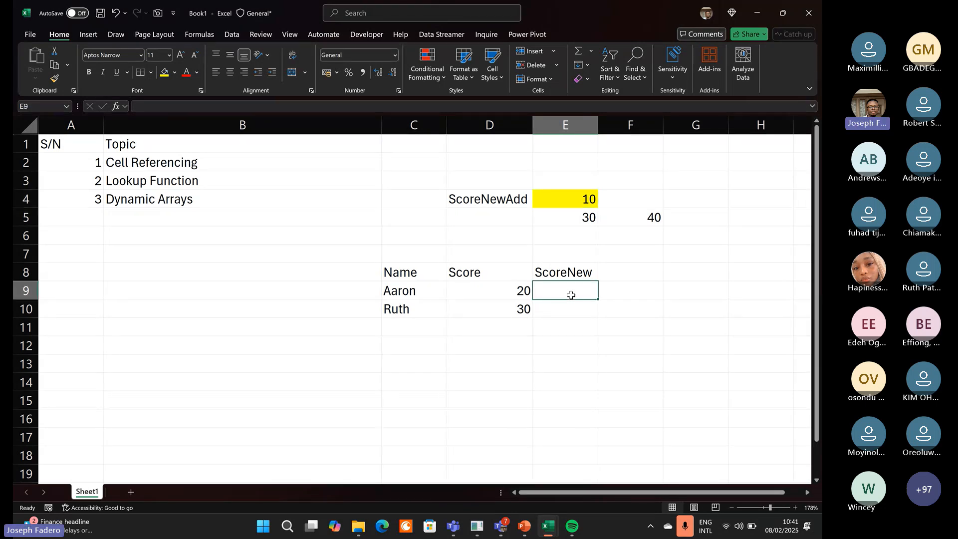
click(582, 190)
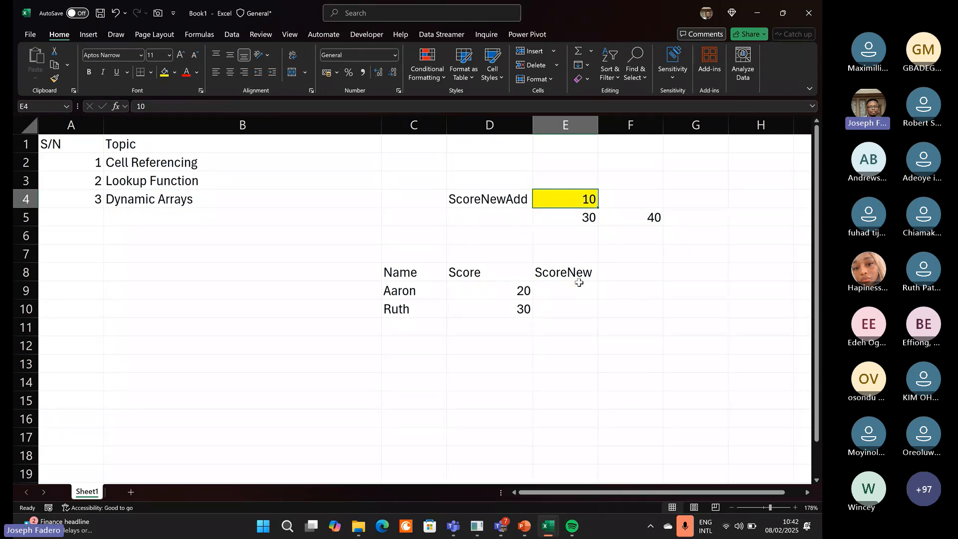
click(567, 293)
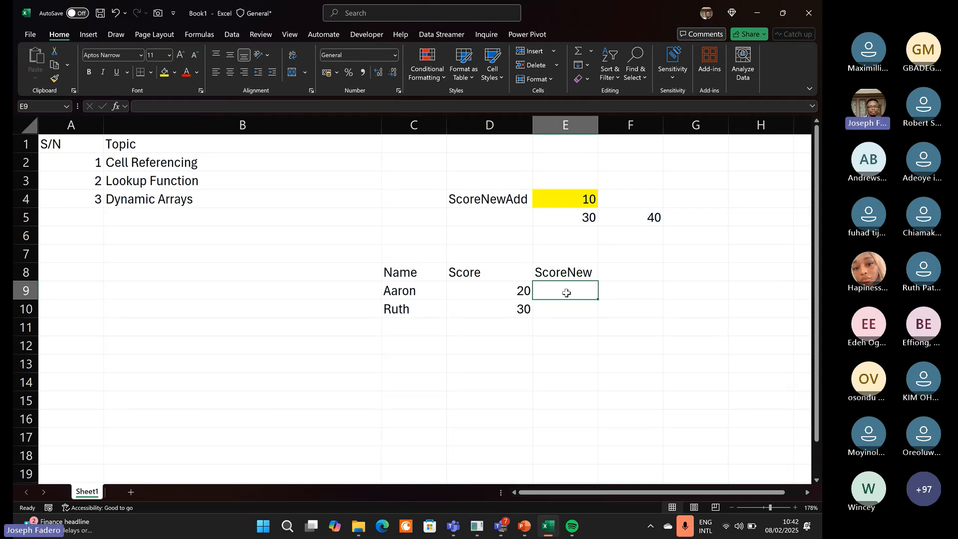
text(=)
click(515, 290)
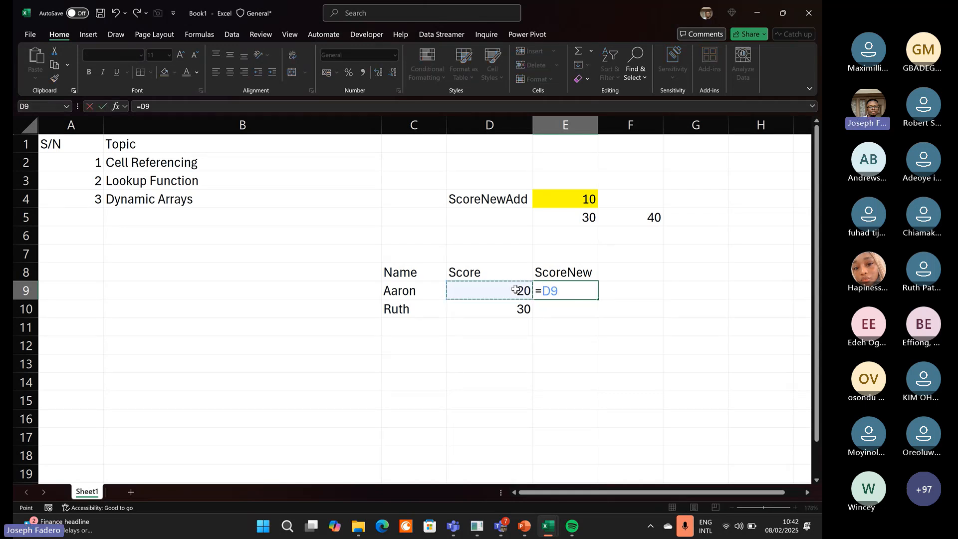
text(+)
click(582, 195)
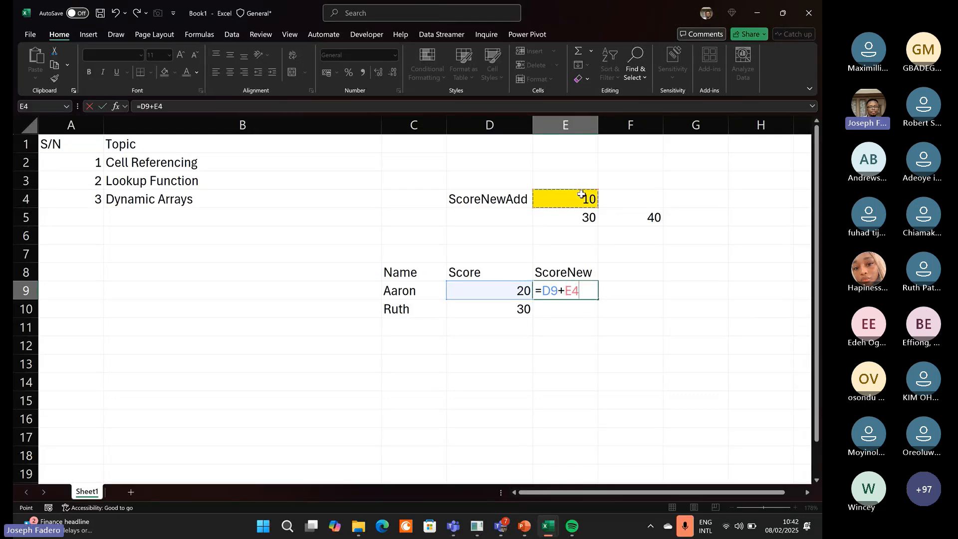
key(Return)
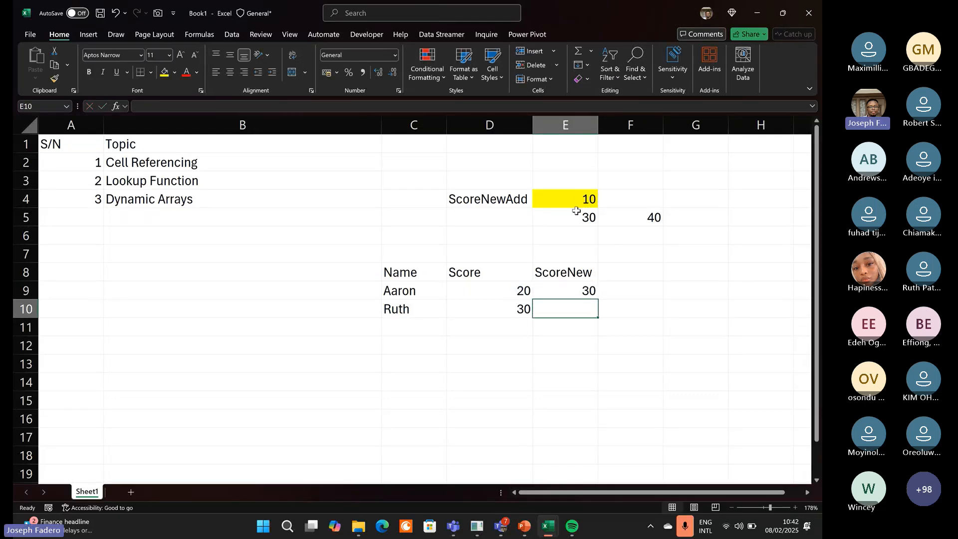
Copy the E9 formula down to E10 and inspect the copied formula's references.
click(574, 284)
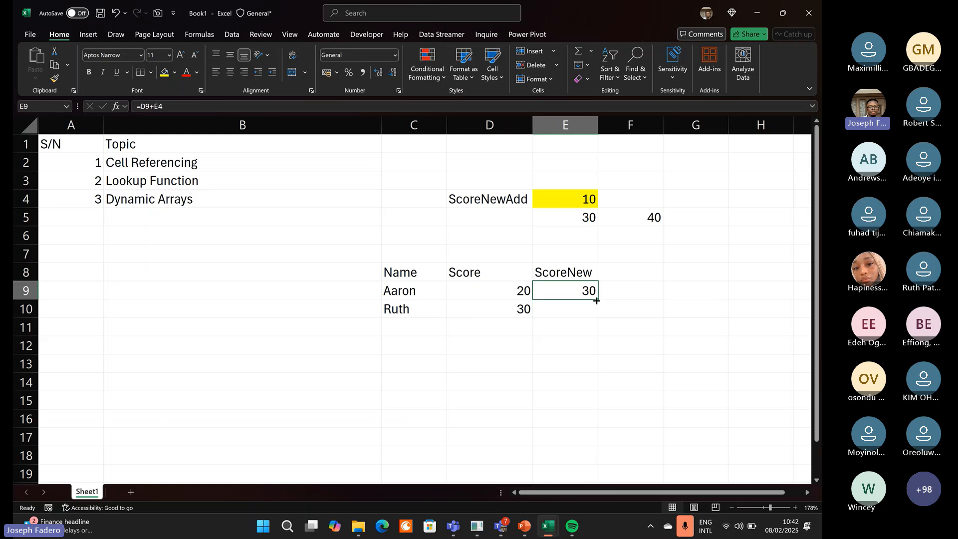
drag(597, 300, 595, 312)
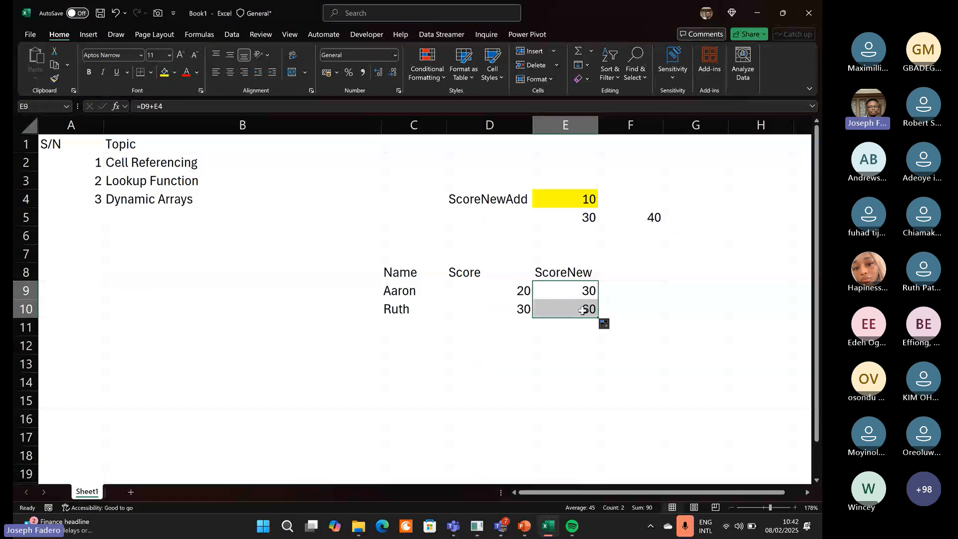
click(583, 310)
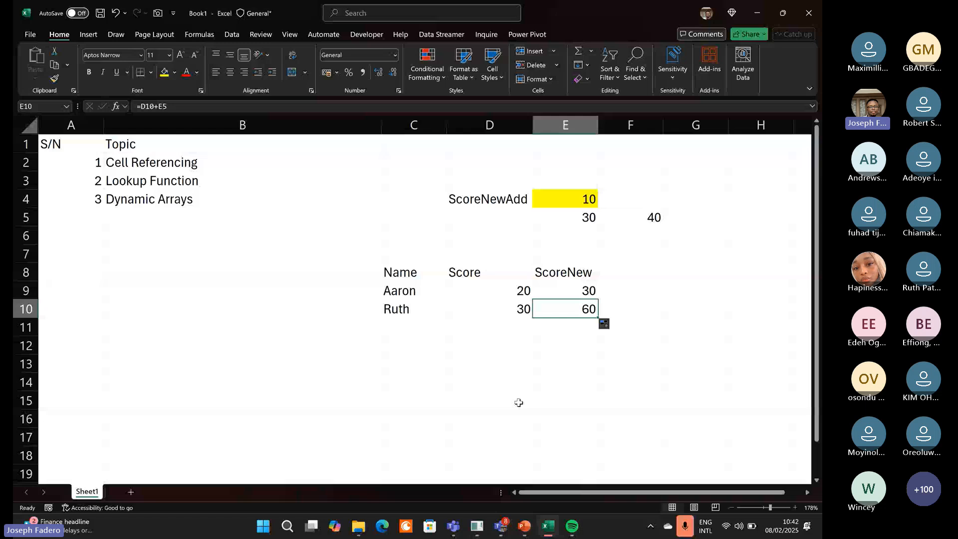
Read the learners' replies in the Teams meeting chat and return to the Book1 workbook in Excel.
mouse_move(501, 526)
click(509, 460)
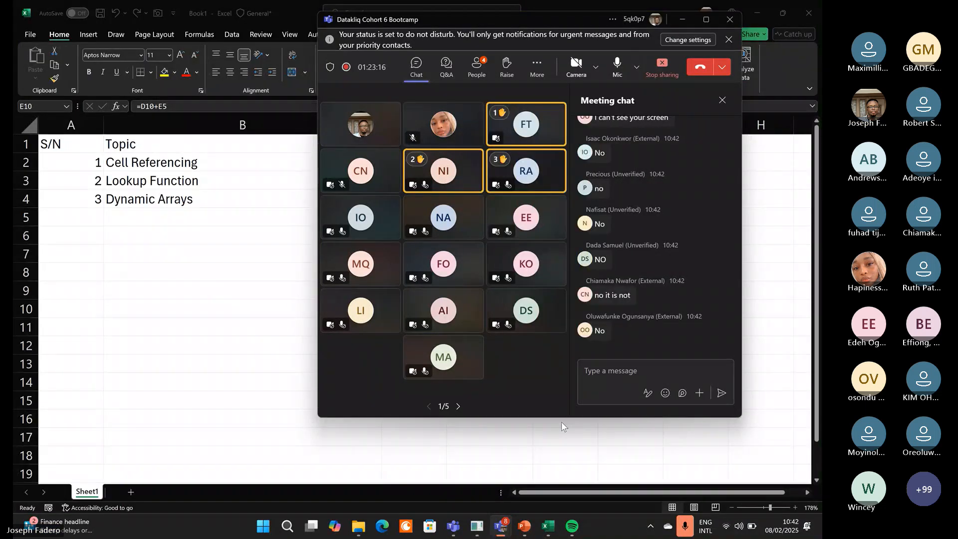
click(561, 426)
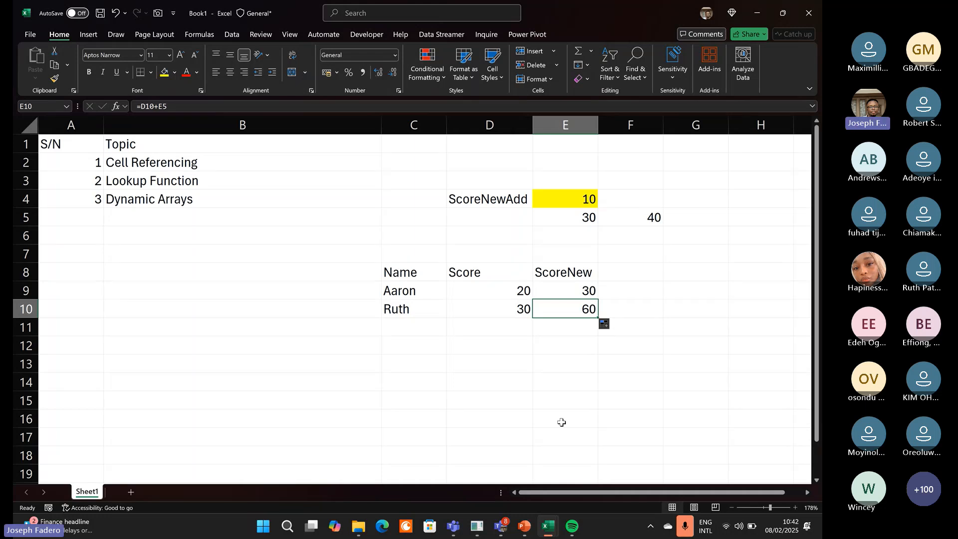
key(alt+Tab)
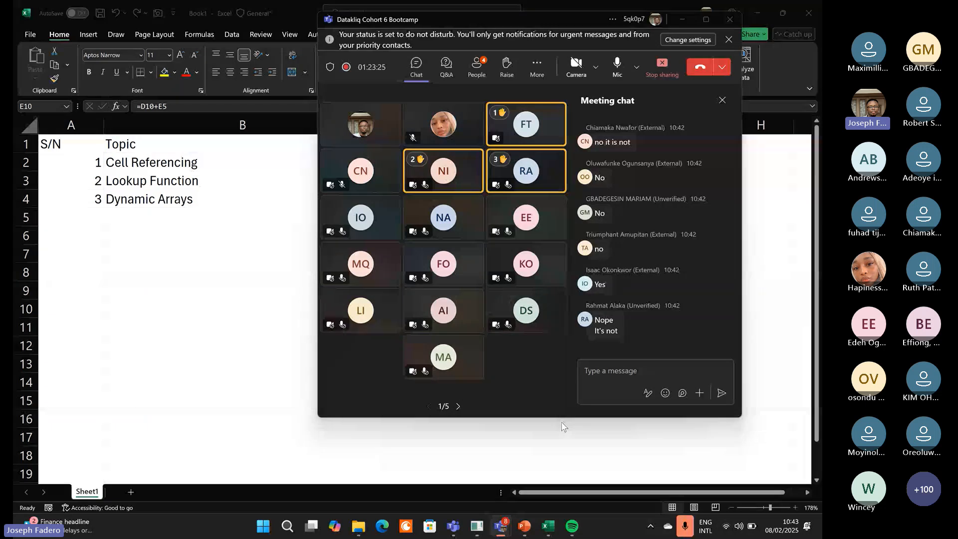
key(alt+Tab)
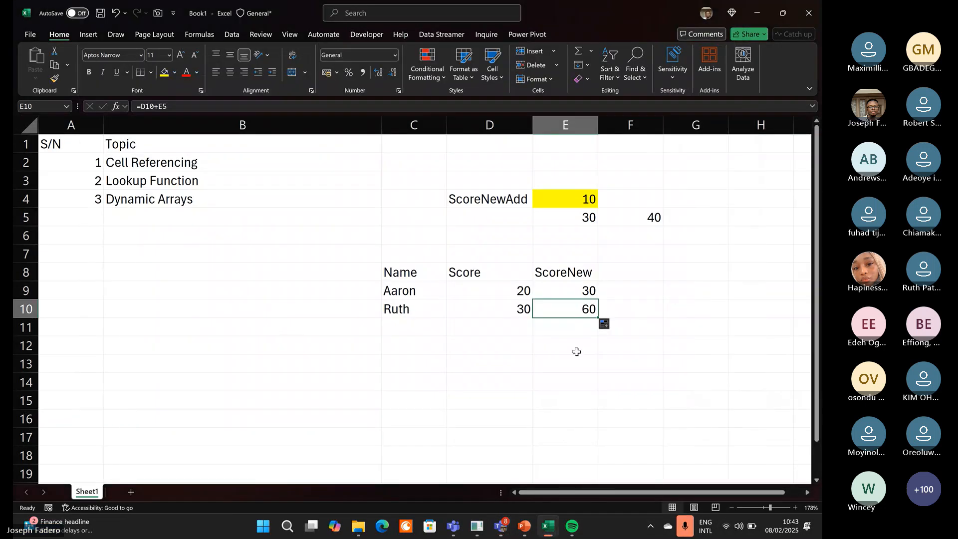
Examine the E9 formula and the cells it refers to: the scores in D9:D10 and the yellow ScoreNewAdd value in E4.
click(572, 289)
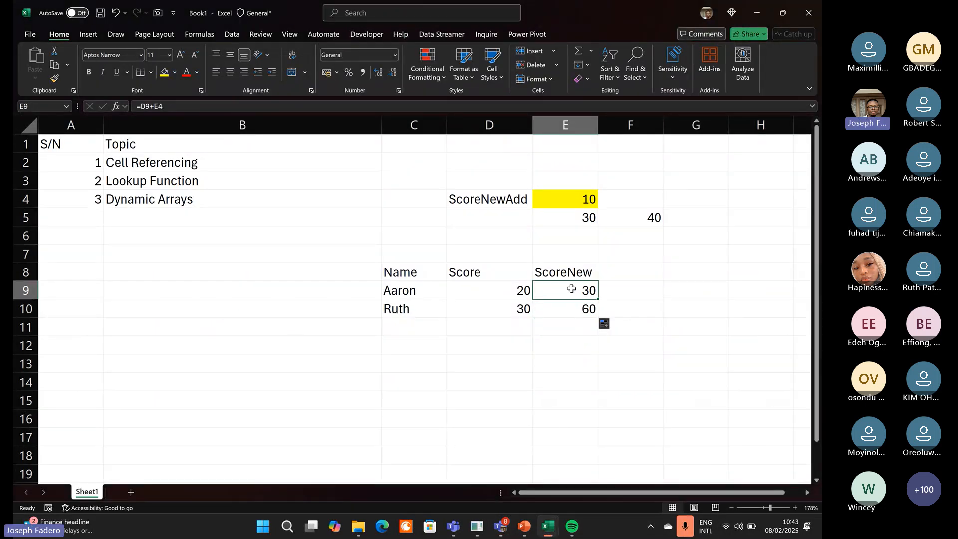
click(483, 294)
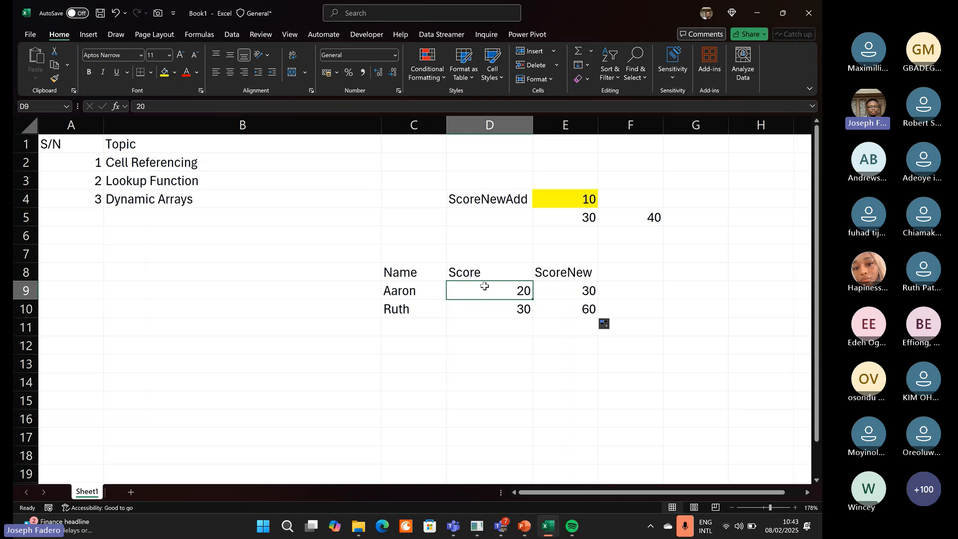
drag(485, 288, 490, 310)
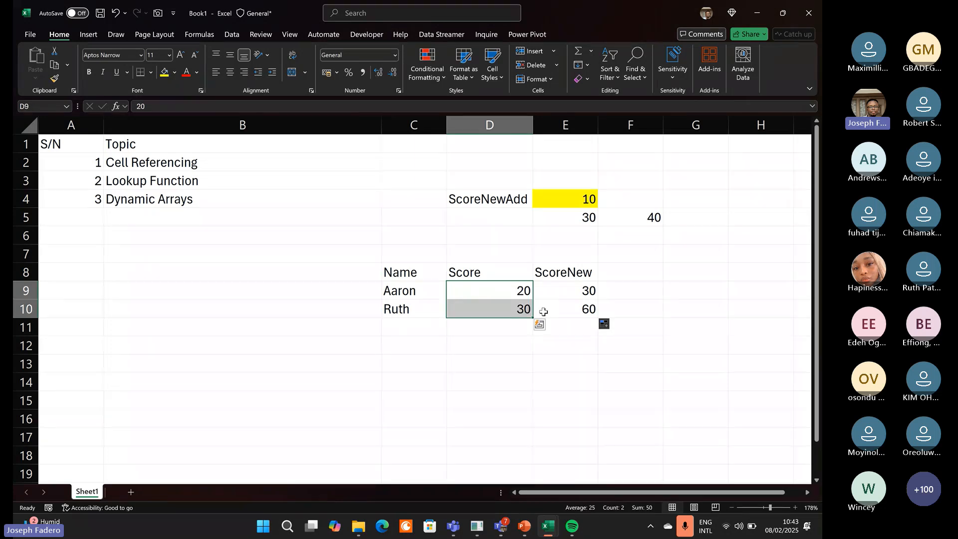
click(581, 290)
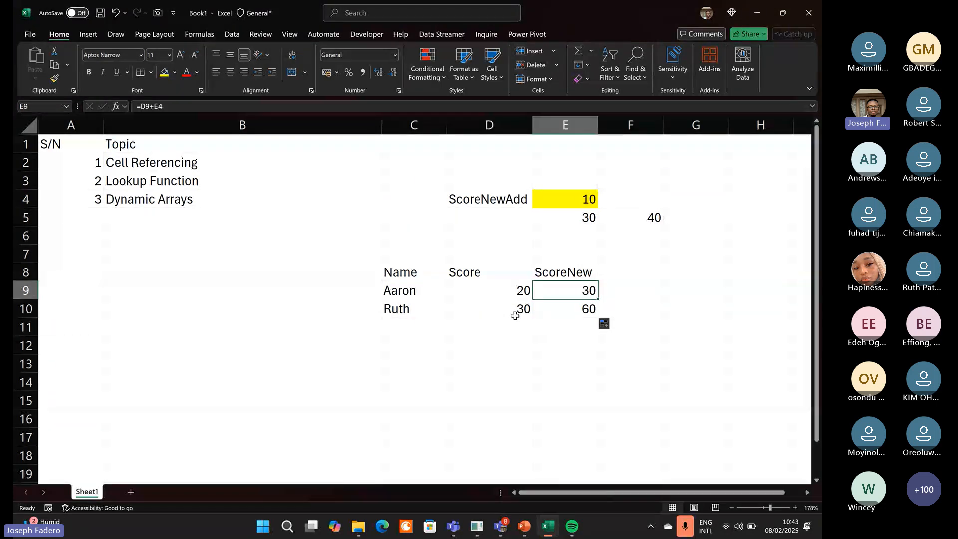
click(508, 279)
click(507, 292)
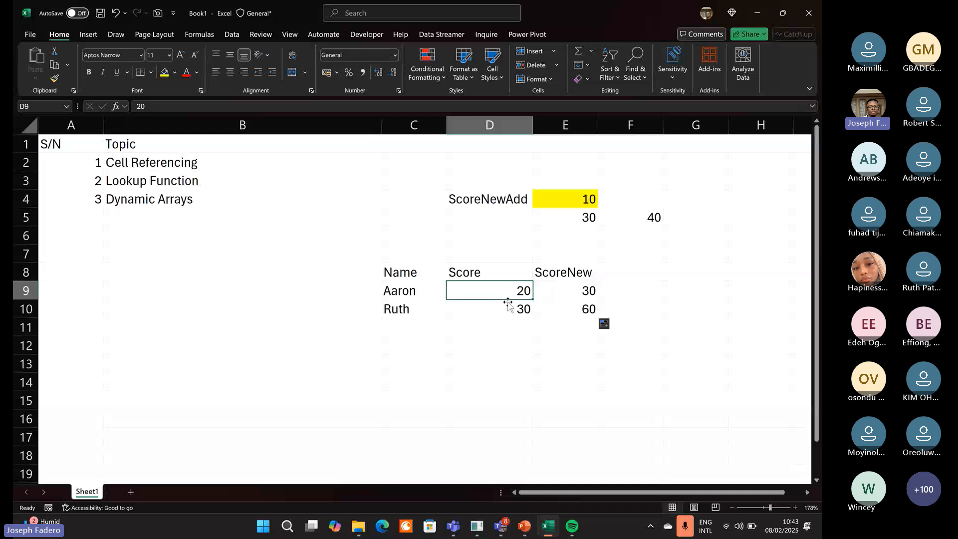
click(507, 306)
click(576, 194)
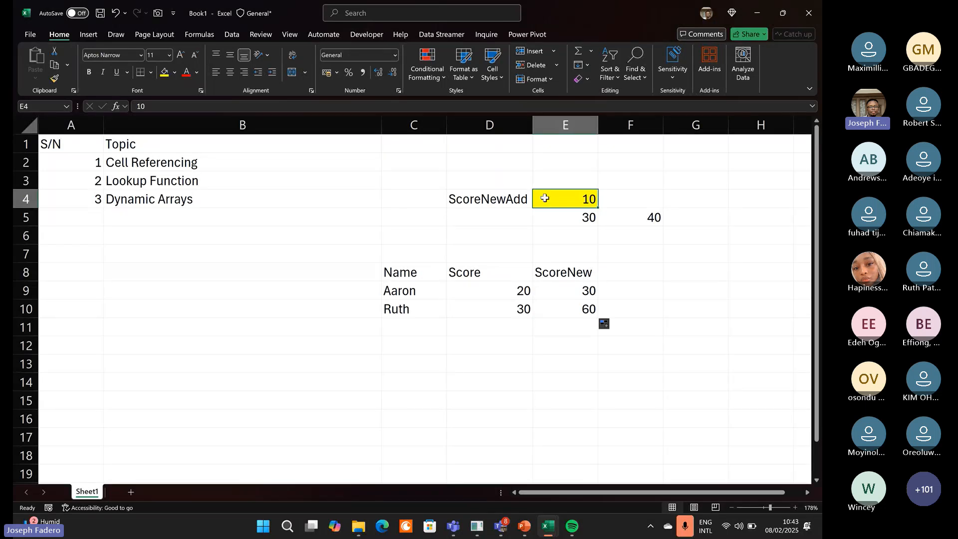
click(553, 289)
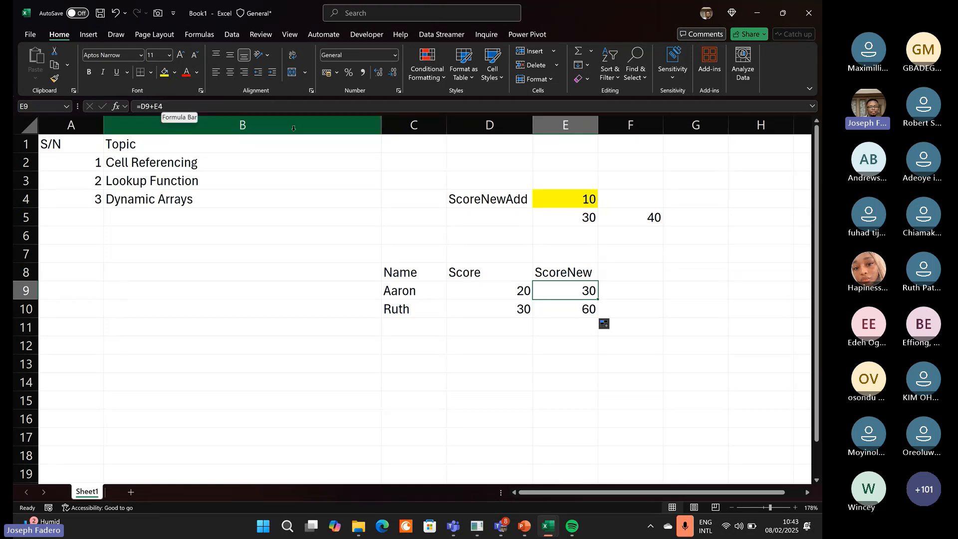
click(565, 205)
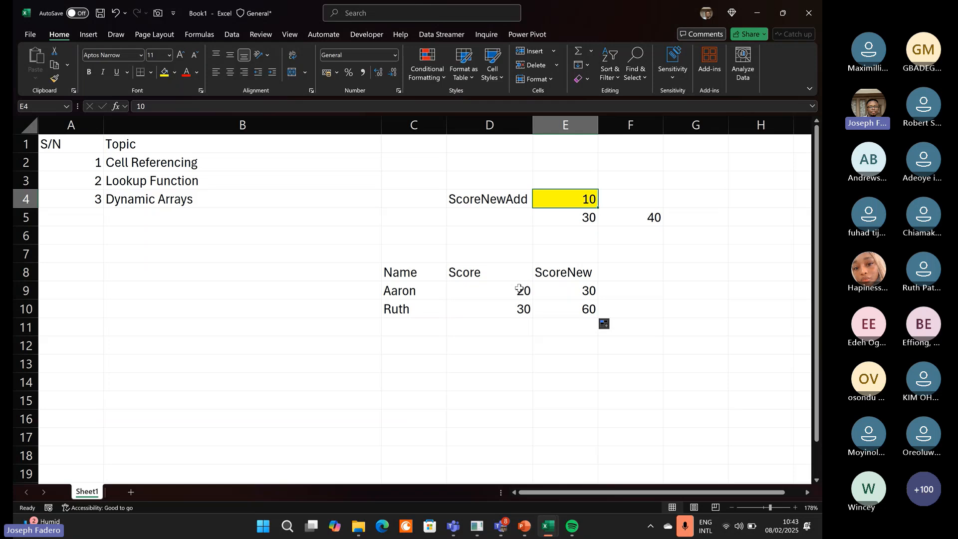
click(573, 284)
key(Left)
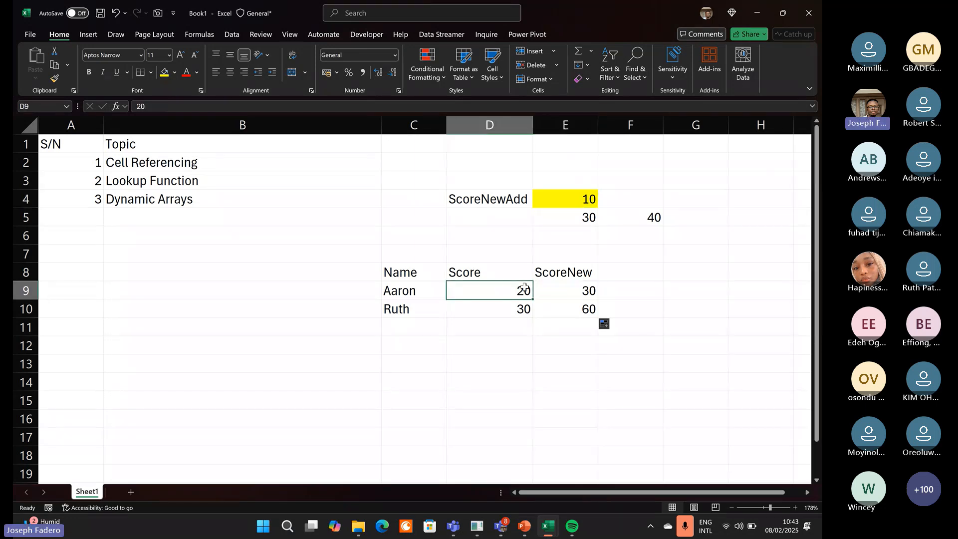
click(575, 294)
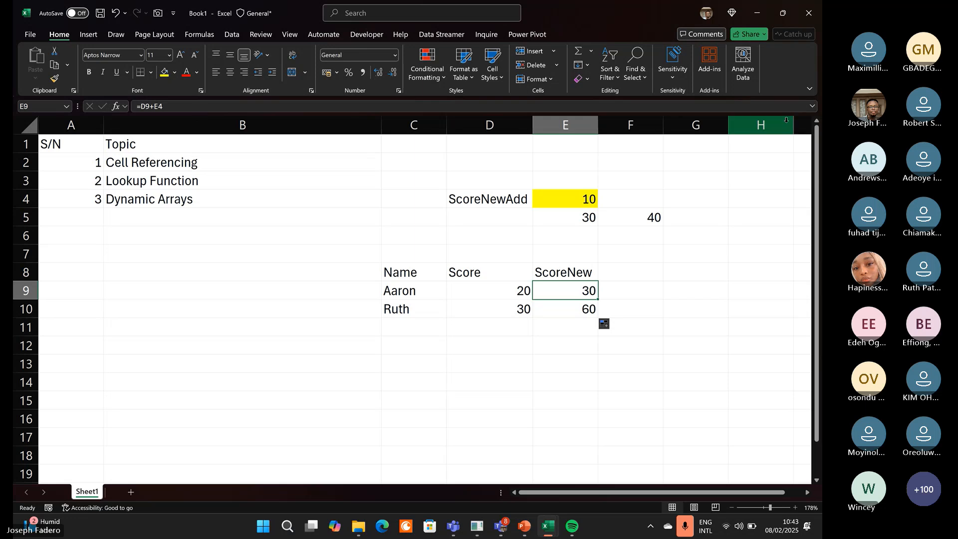
Enlarge the formula bar's height while E9 is open for editing, and keep the formula as it is.
click(808, 108)
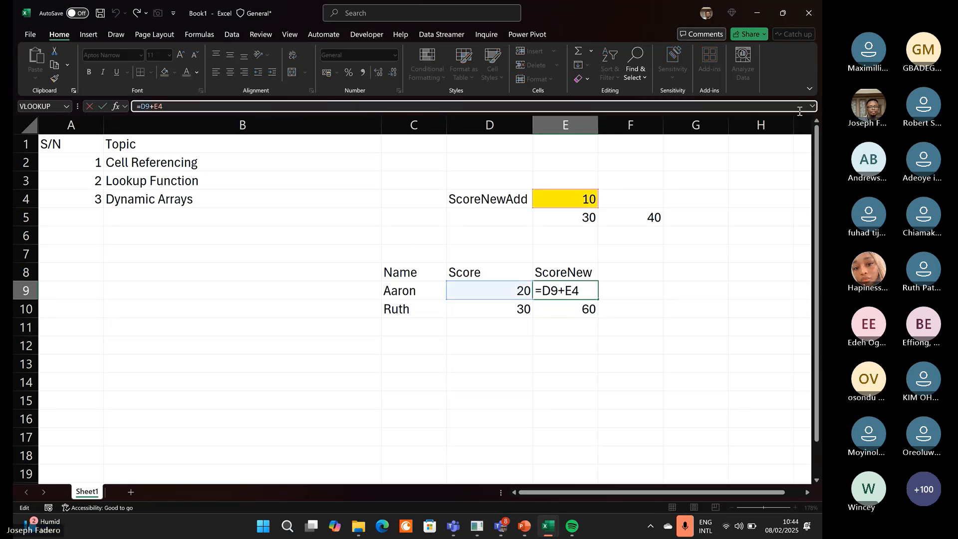
drag(807, 115, 808, 125)
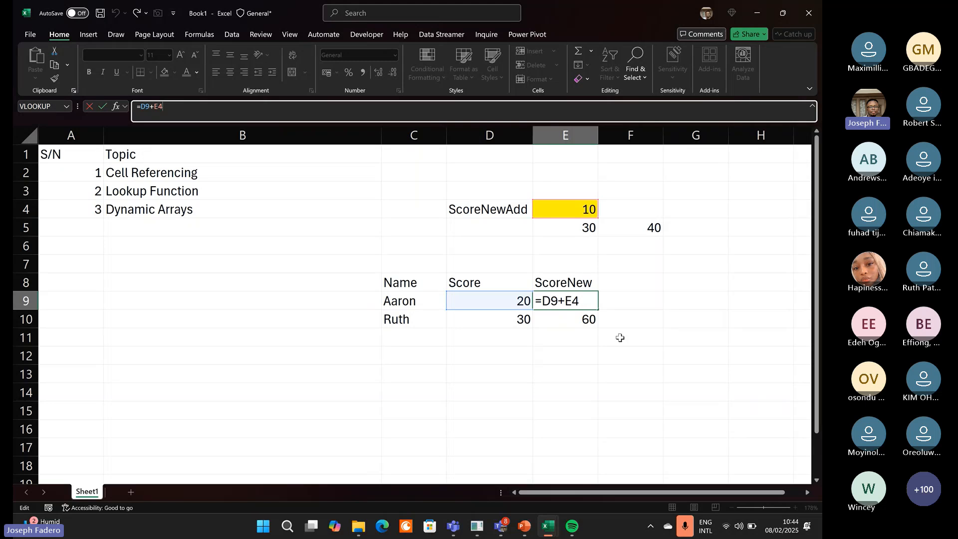
key(Return)
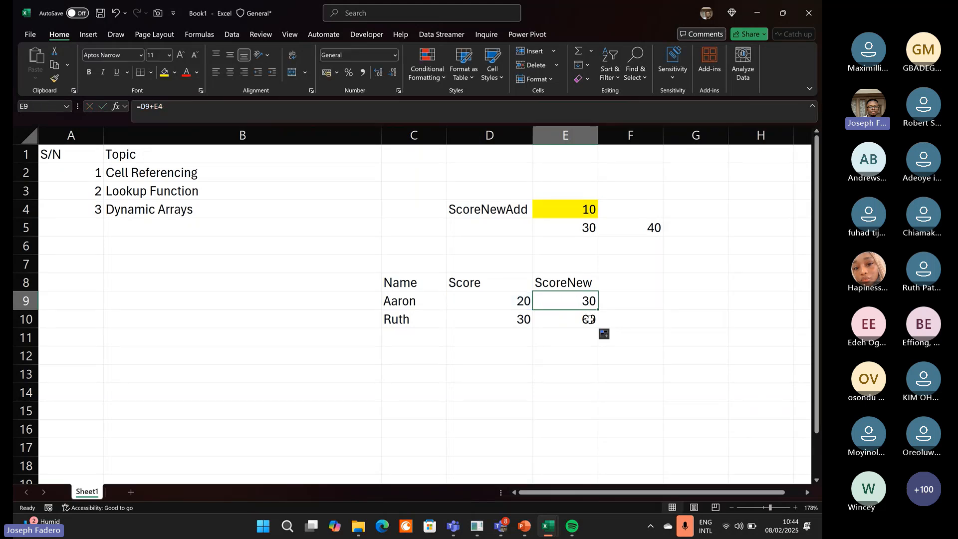
Compare the formulas in E9 and E10 with their source cells D10 and E4 to see how the references shift.
click(589, 319)
click(587, 300)
click(520, 320)
click(588, 215)
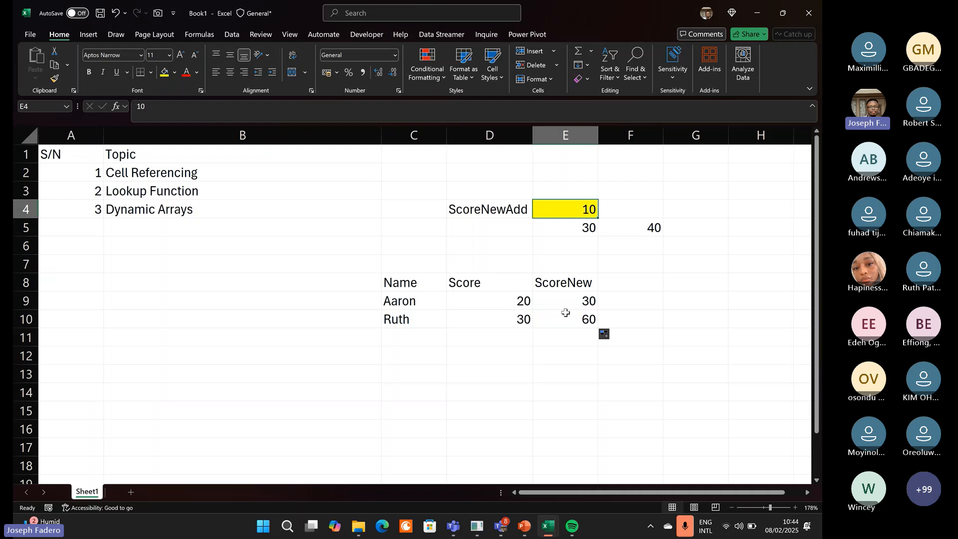
click(569, 320)
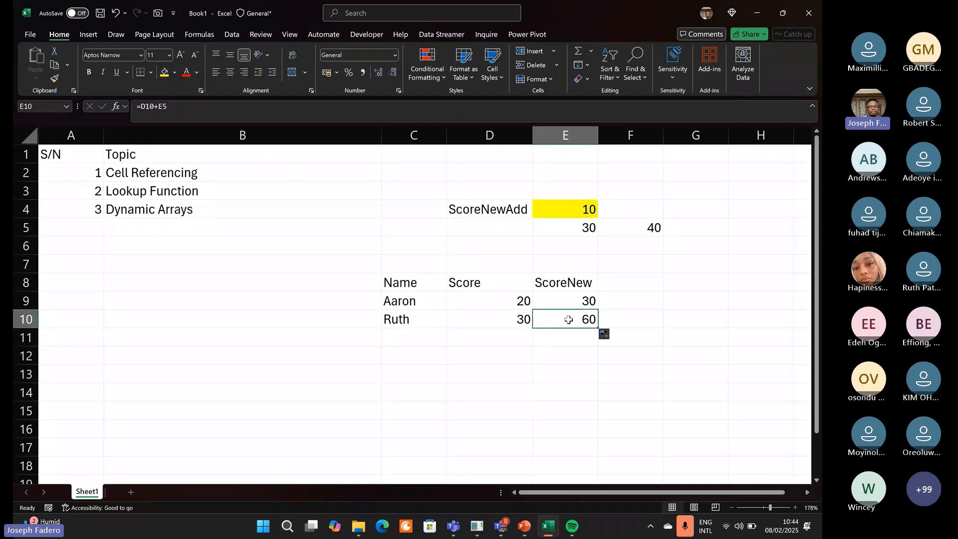
click(519, 319)
click(564, 323)
click(569, 298)
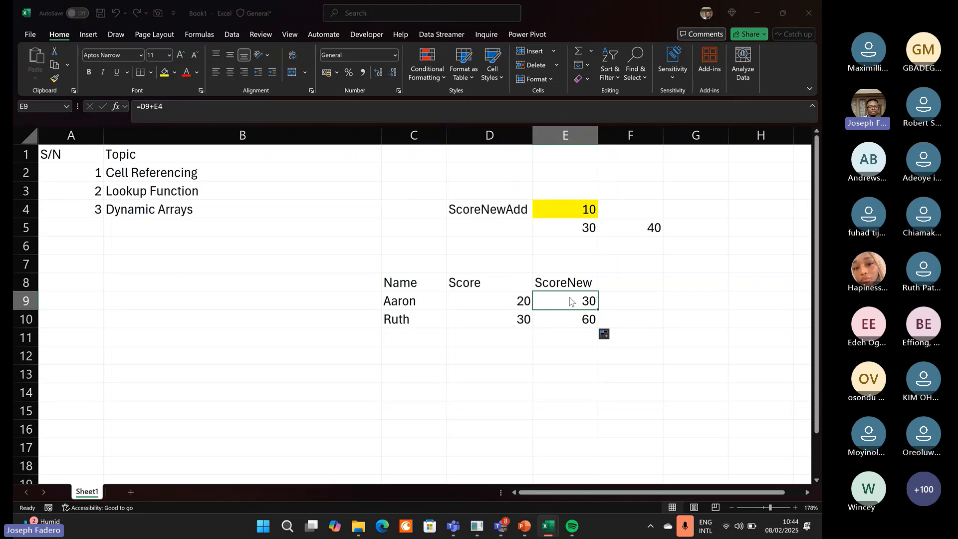
Check the Teams meeting chat for answers, and return to Excel to compare the formulas in E10 and E9.
key(alt+Tab)
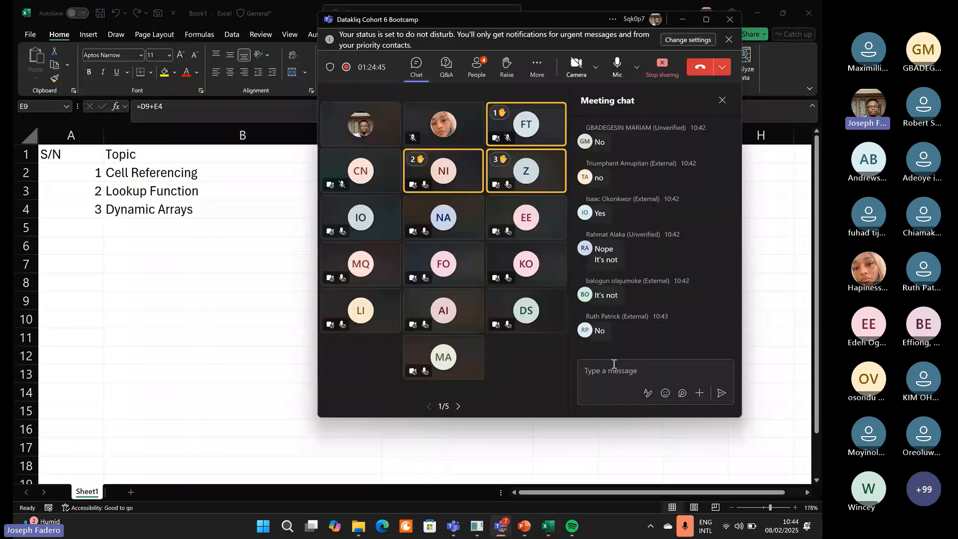
click(614, 364)
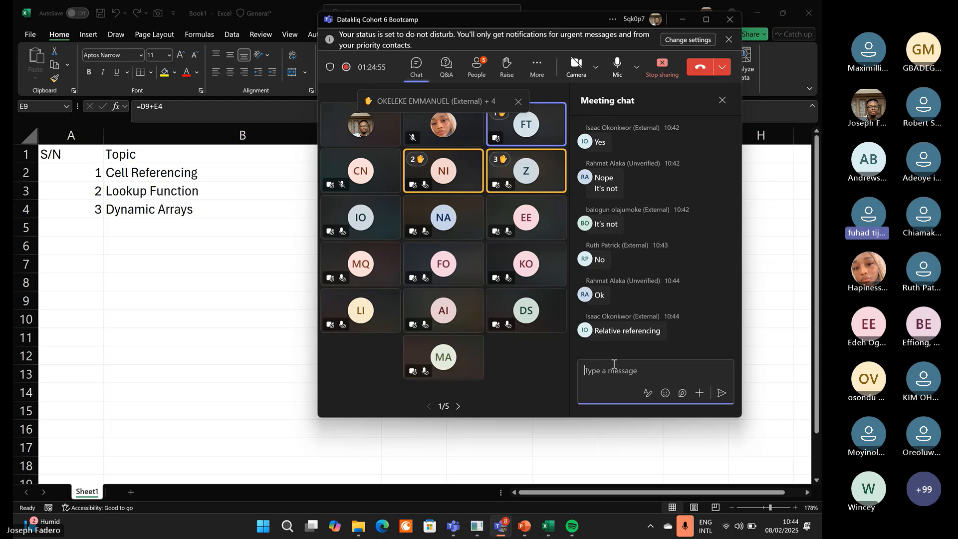
click(297, 386)
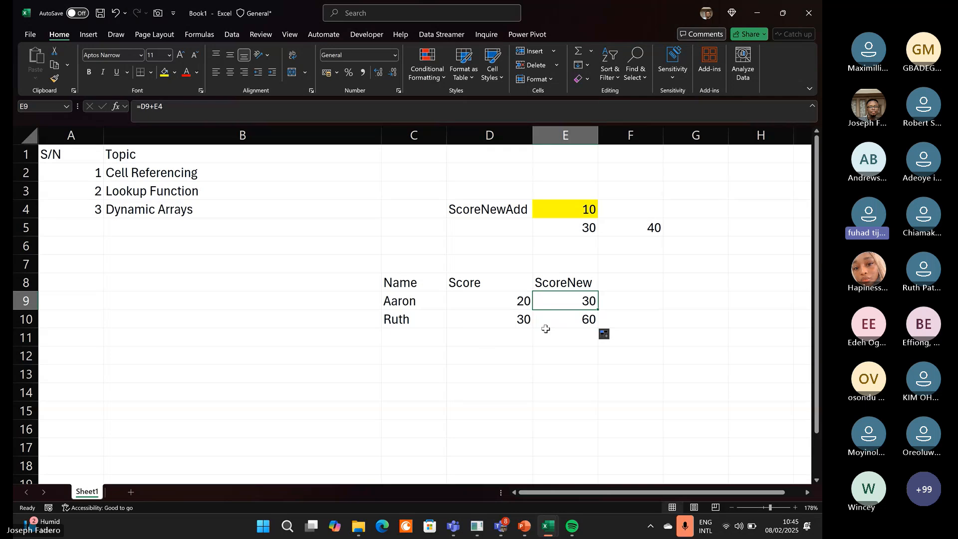
click(560, 324)
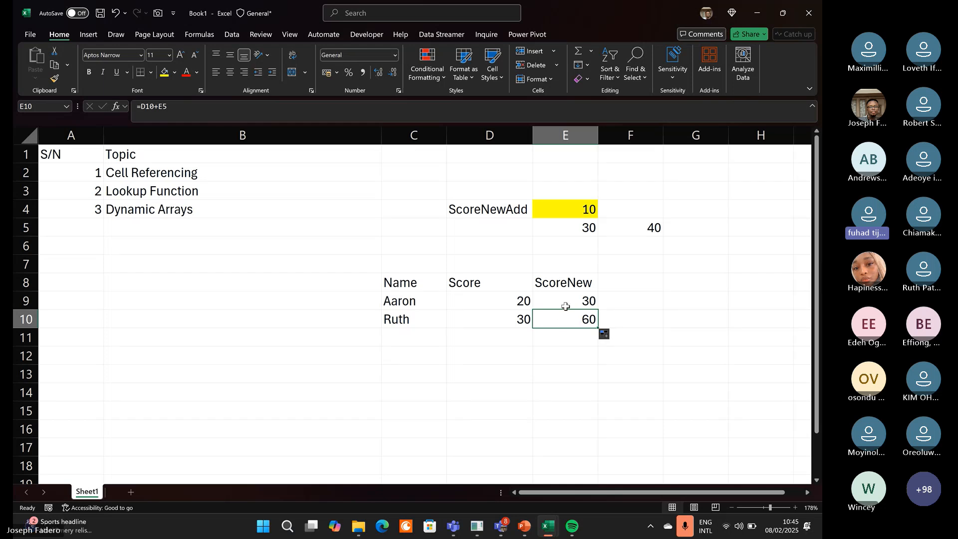
click(565, 307)
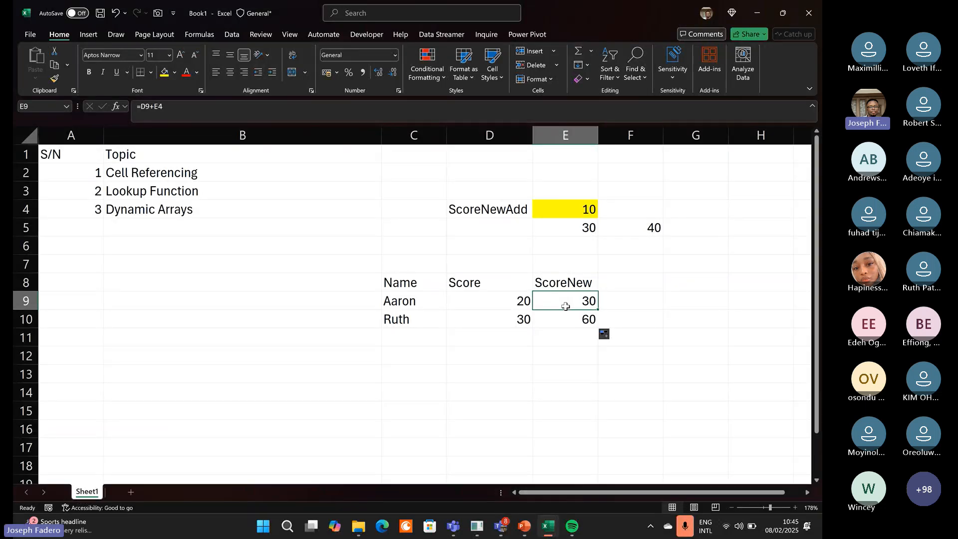
Cycle the E4 reference in E9's formula through $E$4 and E$4 to $E4, and enter =D9+$E4.
click(174, 108)
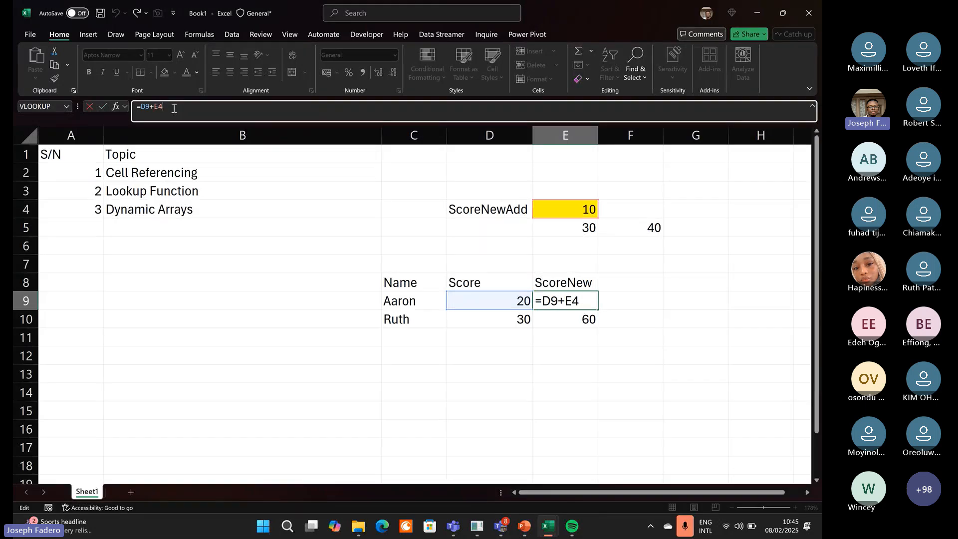
drag(164, 107, 154, 106)
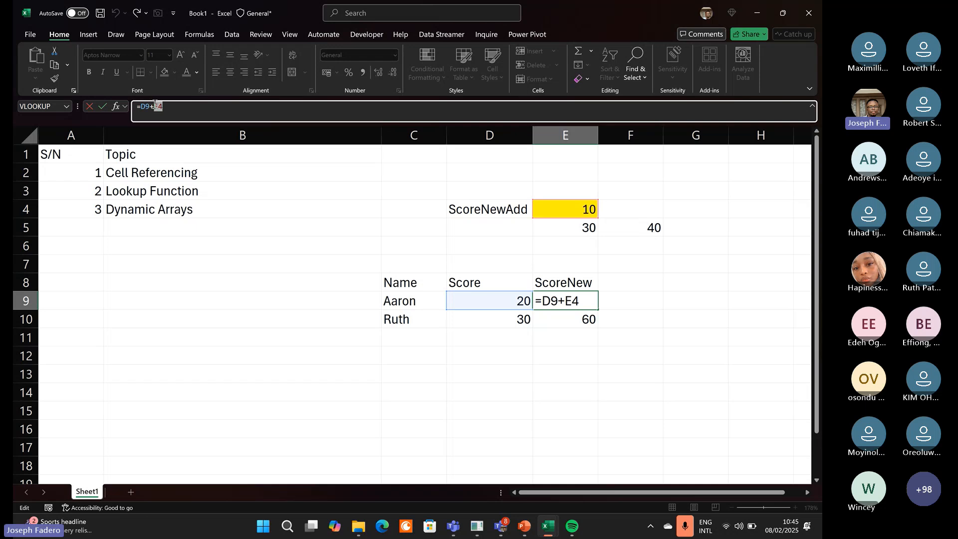
click(195, 115)
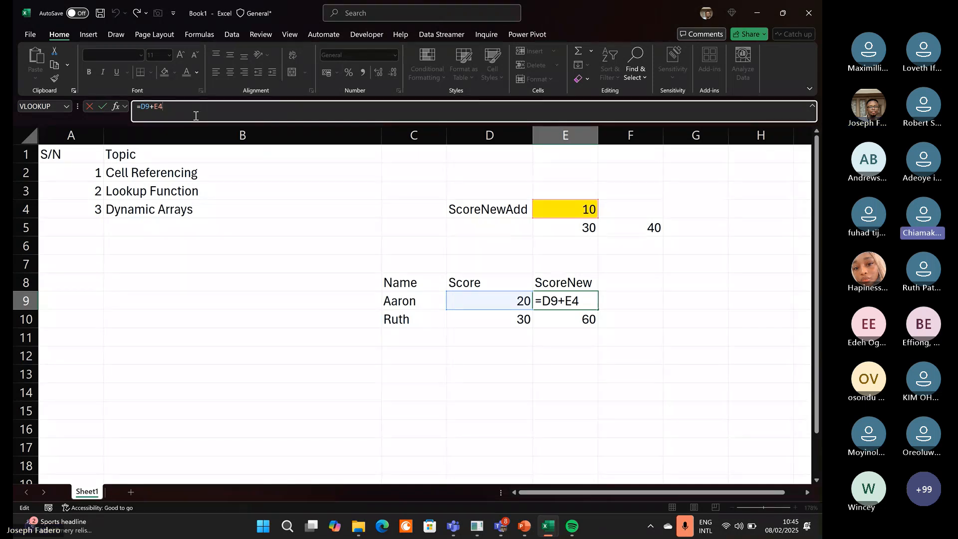
key(alt+Tab)
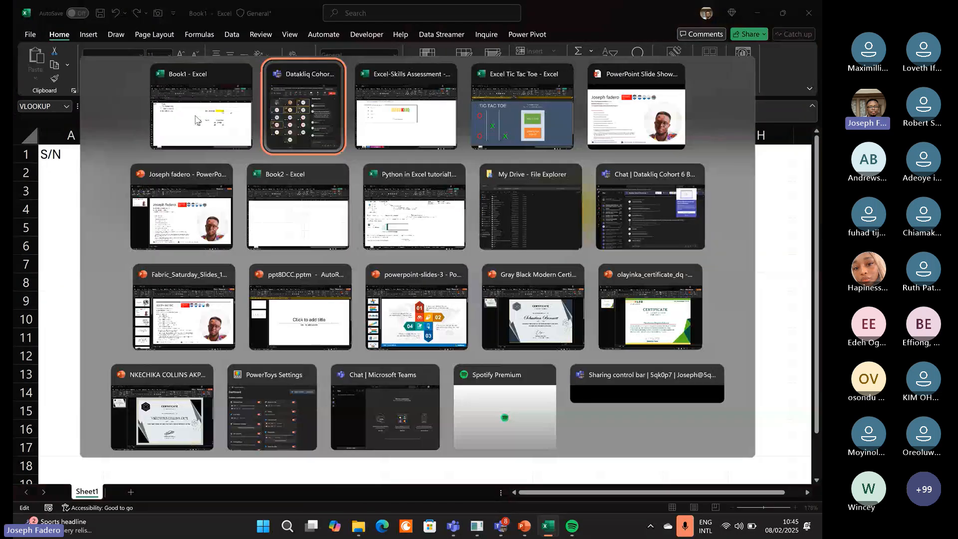
key(alt+shift+Tab)
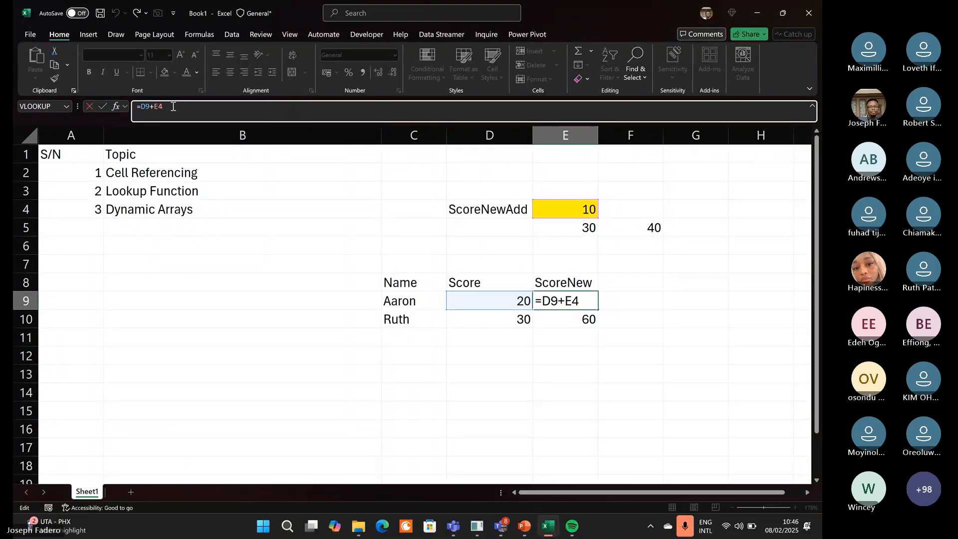
key(F4)
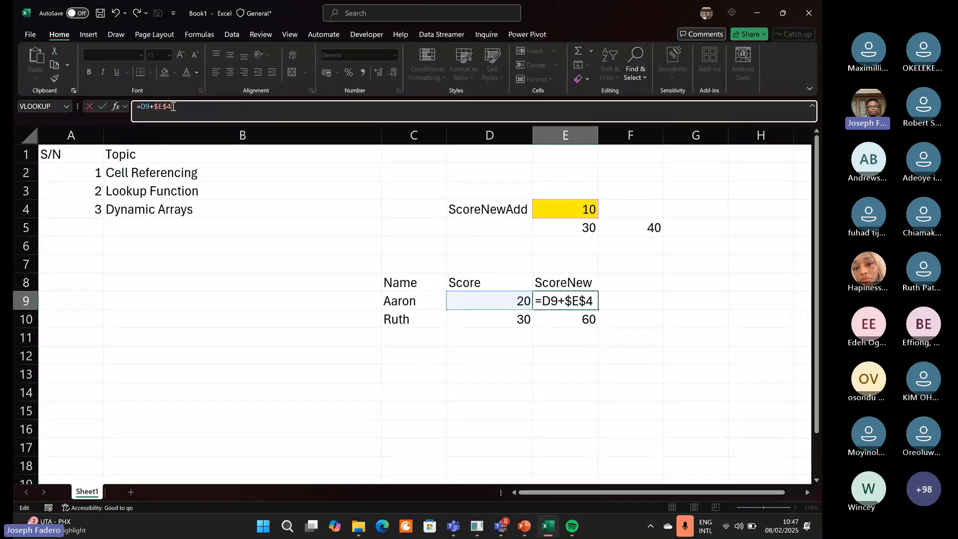
key(F4)
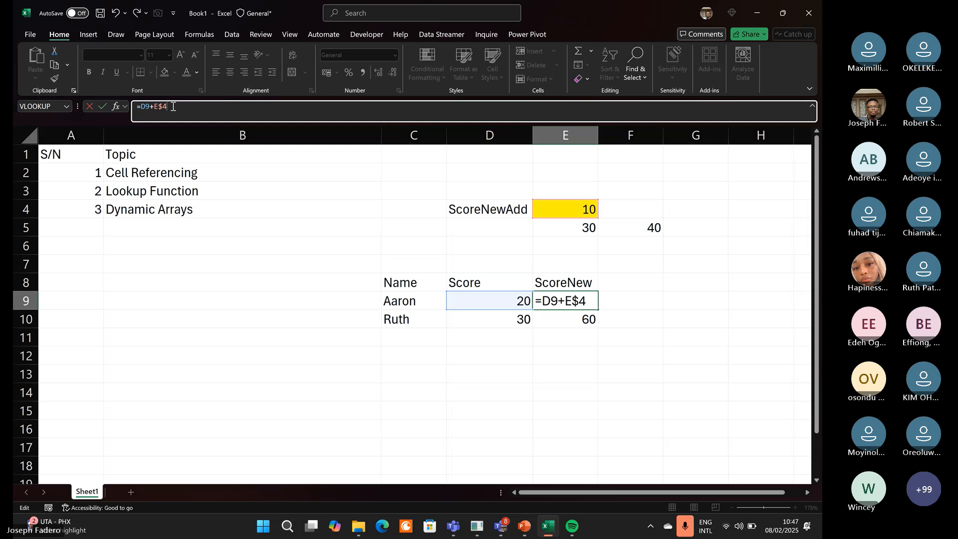
key(F4)
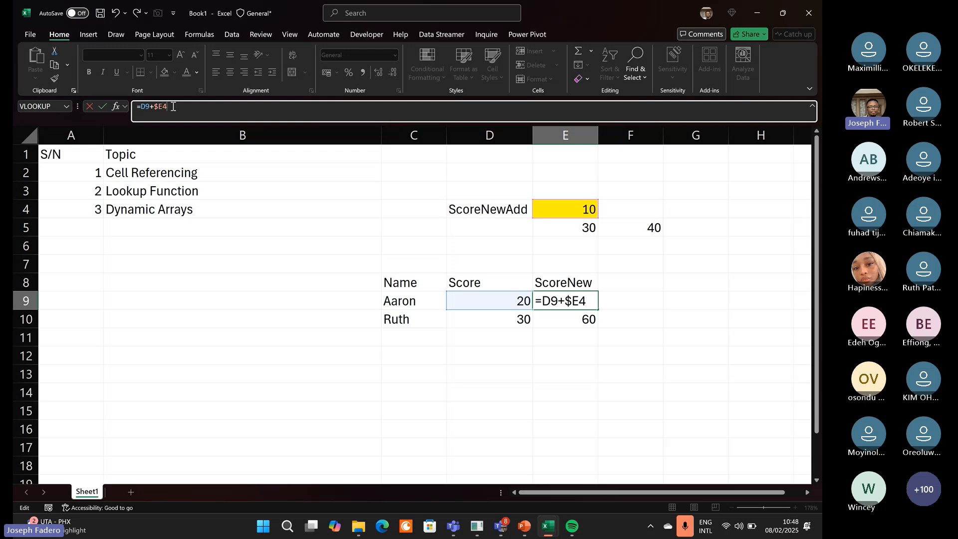
key(Return)
Fill the E9 formula with its column-locked reference down to E10.
click(568, 305)
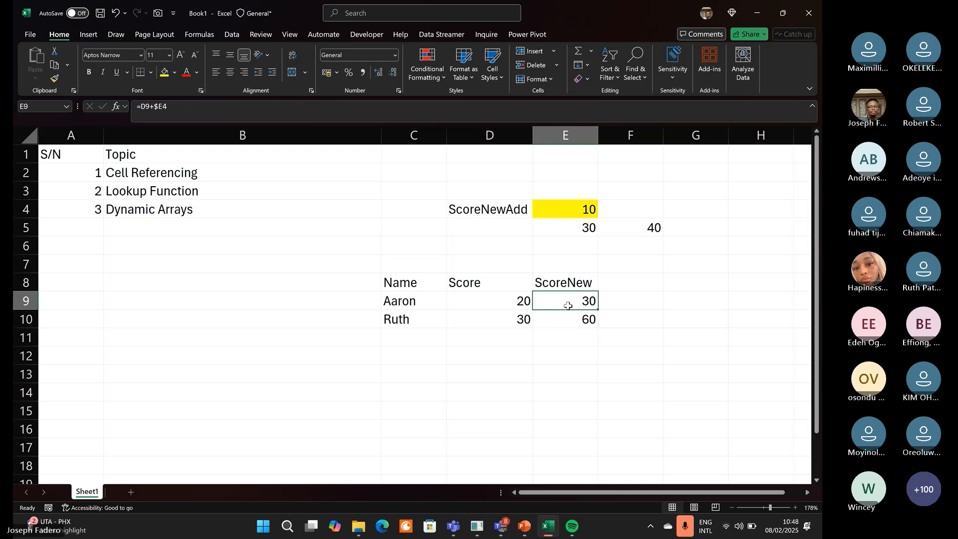
double_click(598, 309)
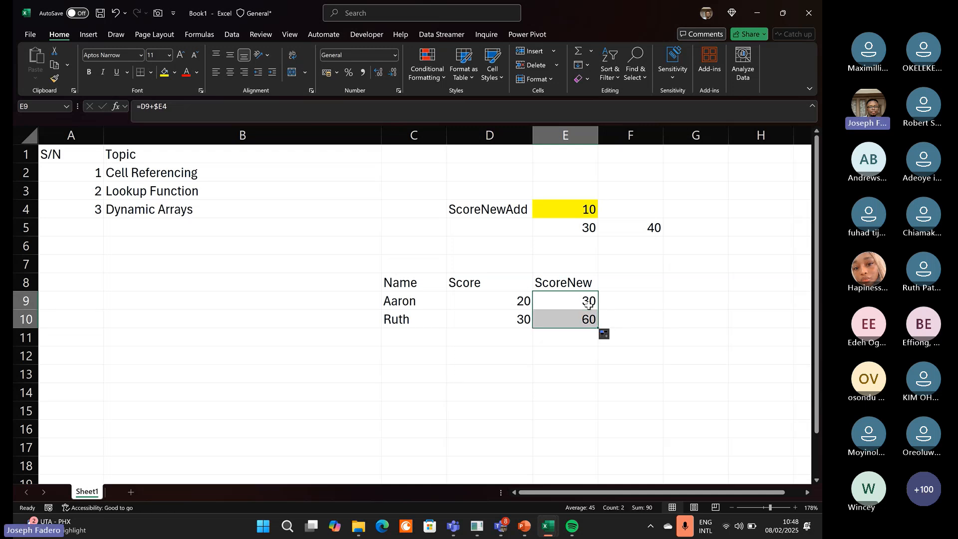
Examine the mixed reference in E9's formula and check the Teams meeting chat for participants' answers, returning to the worksheet.
click(588, 306)
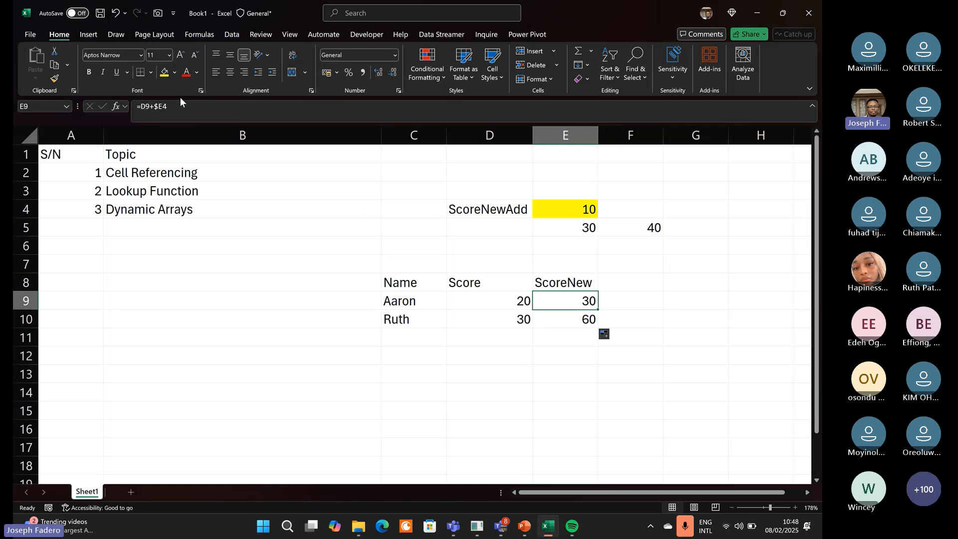
click(181, 111)
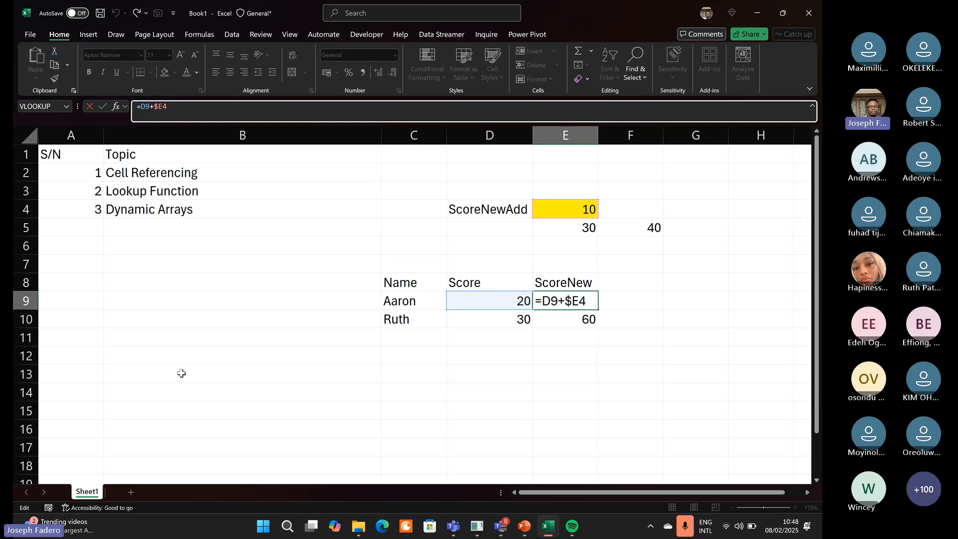
mouse_move(503, 527)
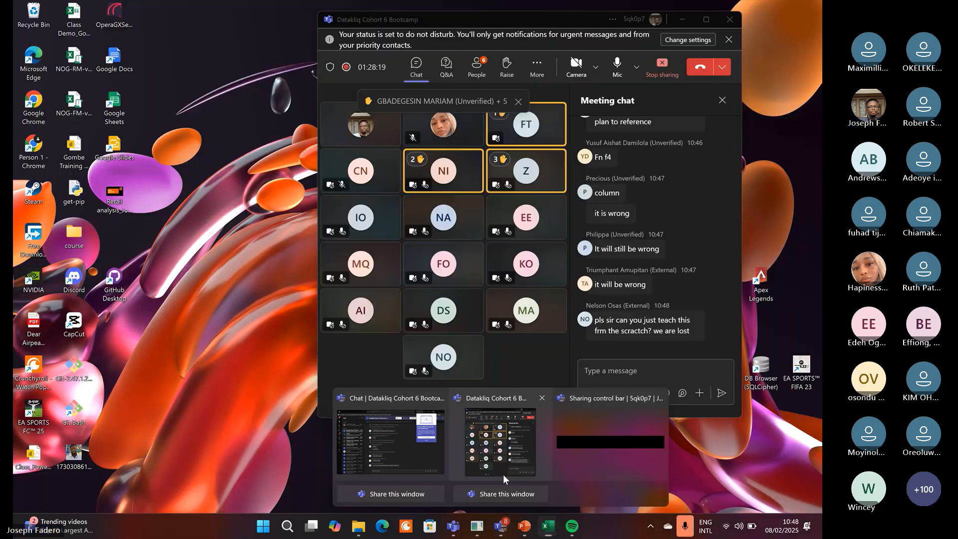
click(501, 441)
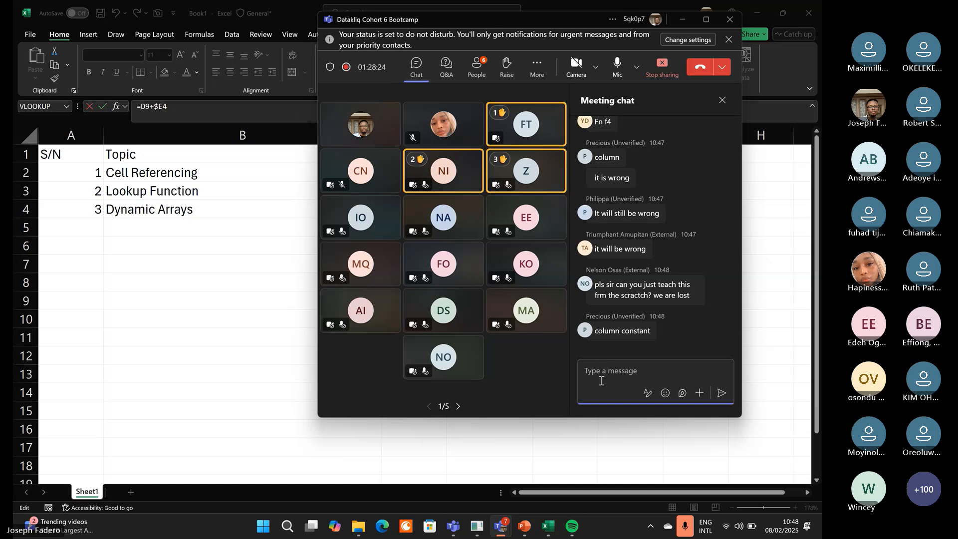
click(606, 444)
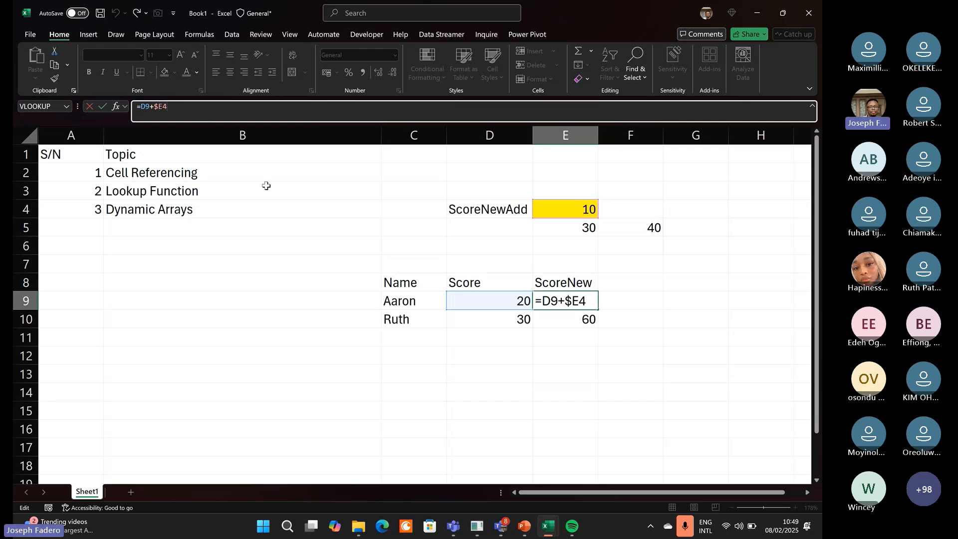
key(ctrl+Return)
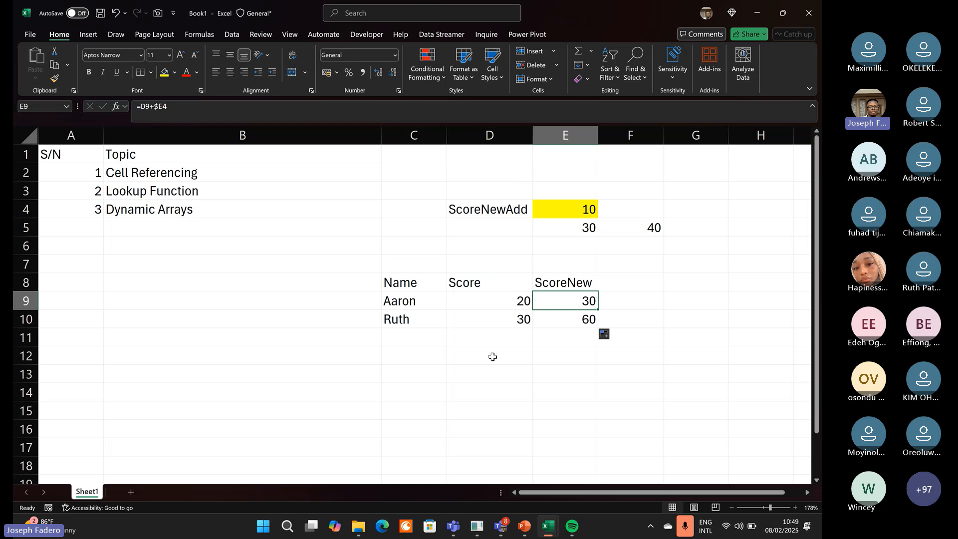
mouse_move(500, 526)
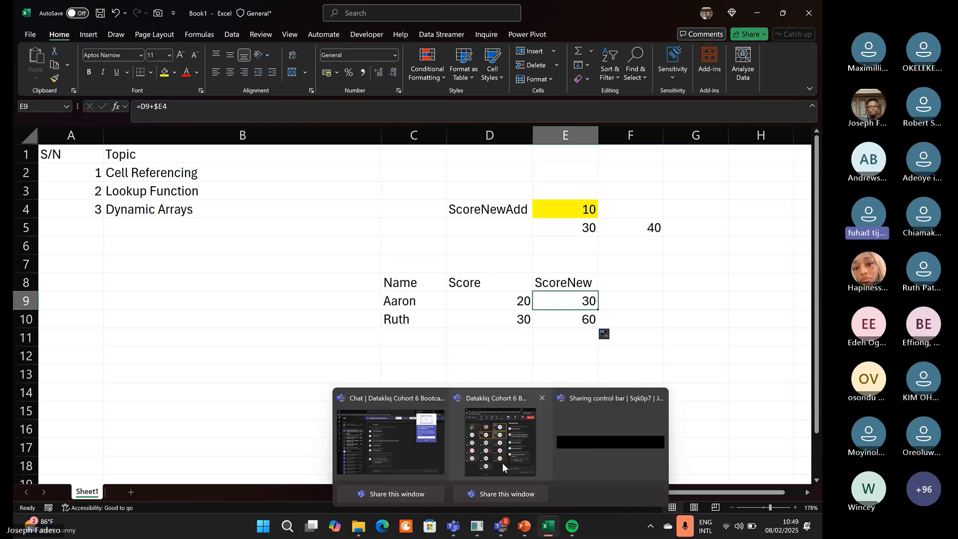
click(502, 462)
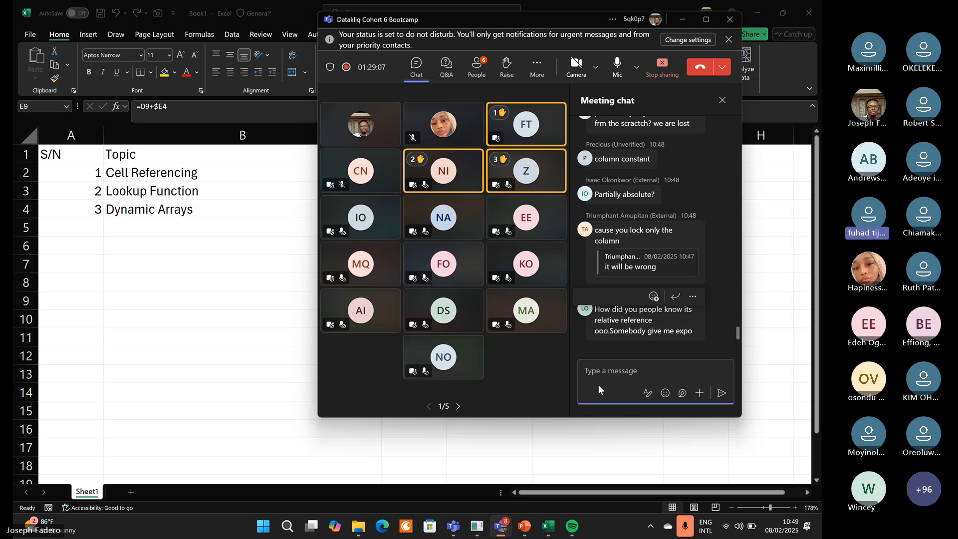
click(572, 435)
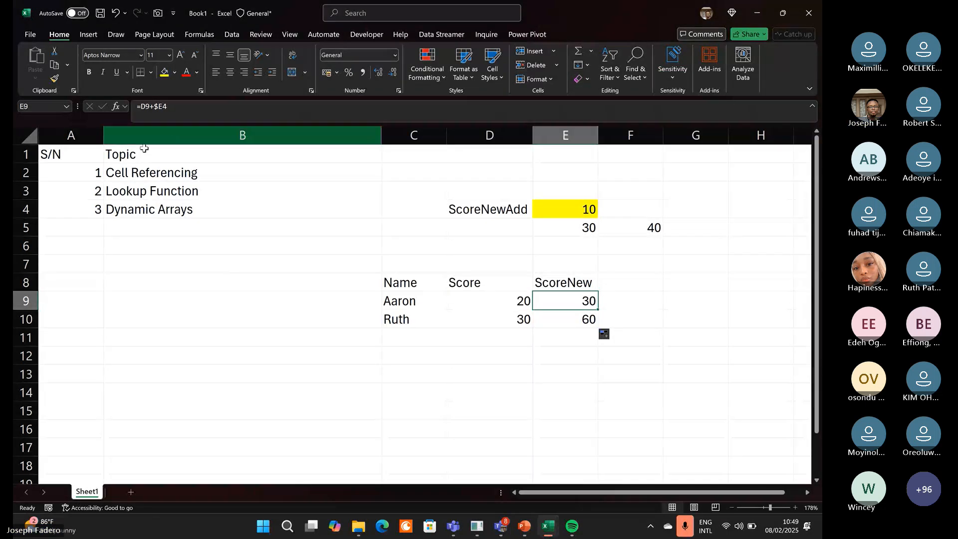
Highlight worksheet rows 1, 2, 3 and 4 one after another to demonstrate what rows are.
click(26, 154)
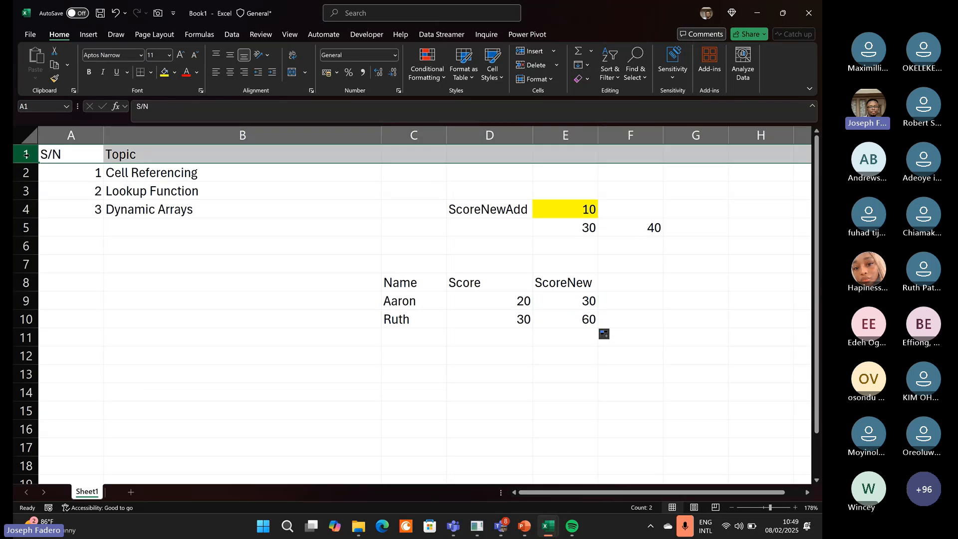
click(16, 174)
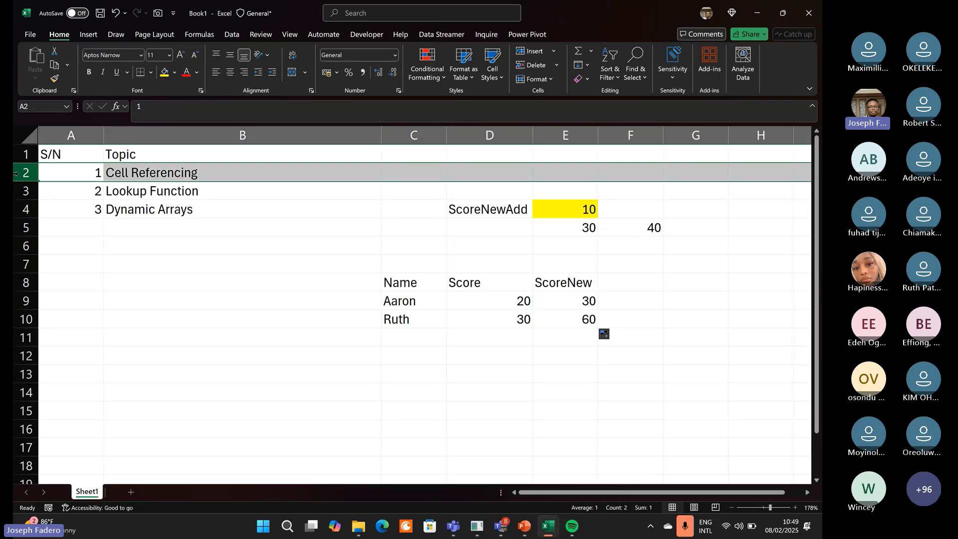
drag(18, 199, 17, 198)
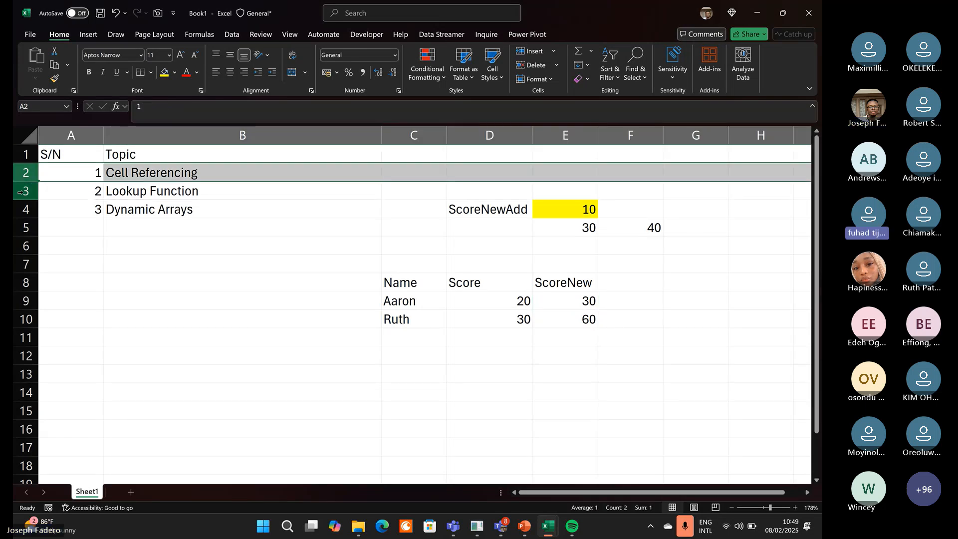
click(19, 192)
click(19, 212)
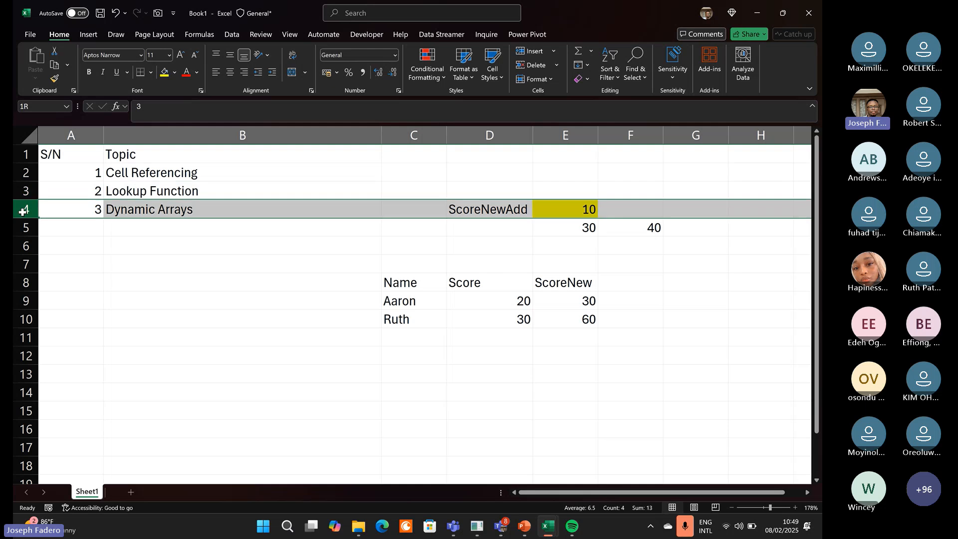
Highlight worksheet columns B, D, E and F one after another to demonstrate what columns are.
click(215, 131)
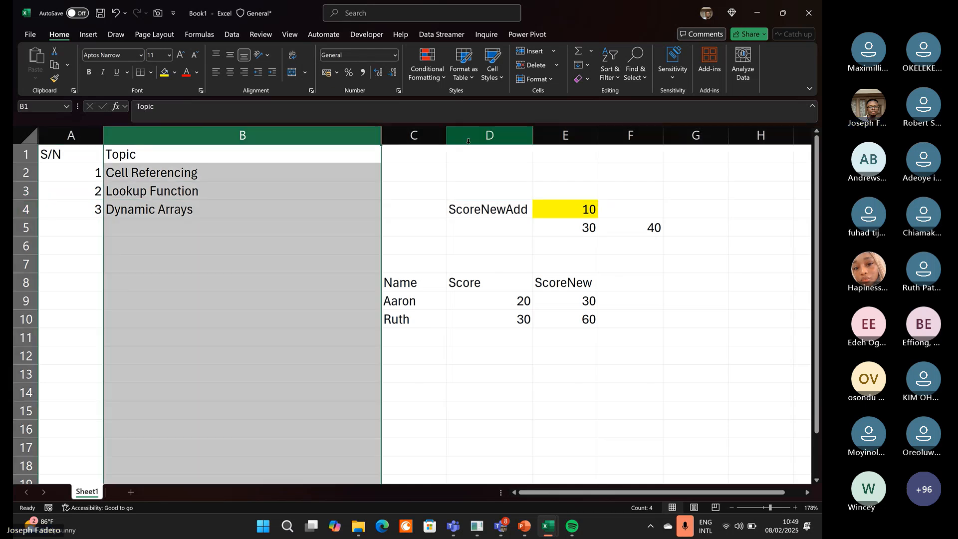
click(519, 128)
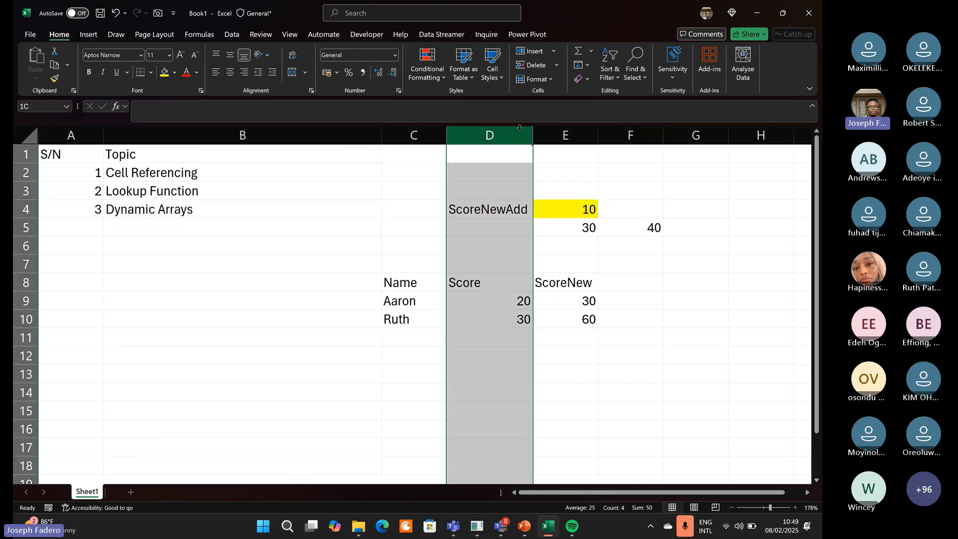
click(555, 134)
click(608, 137)
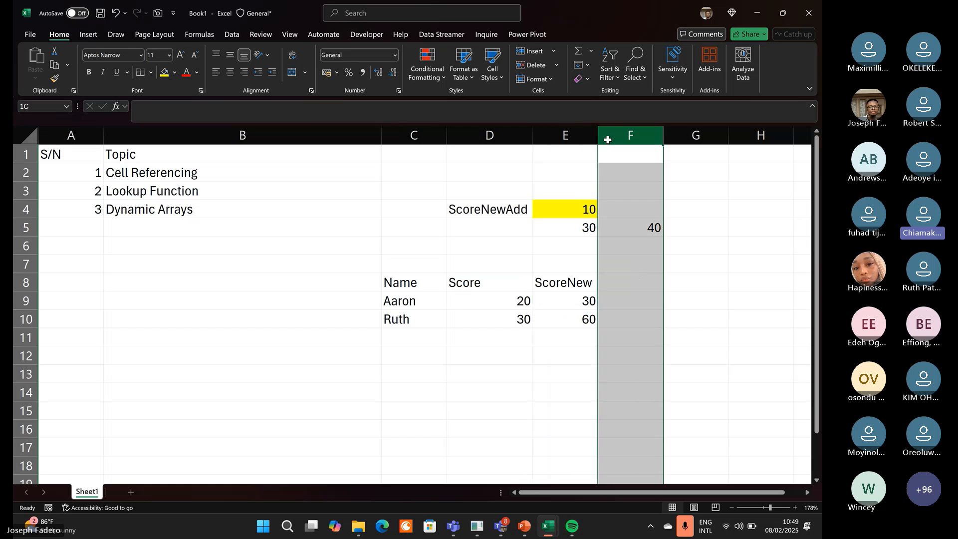
Reselect E9 and check the Teams meeting chat for replies about rows and columns, returning to Excel.
click(540, 293)
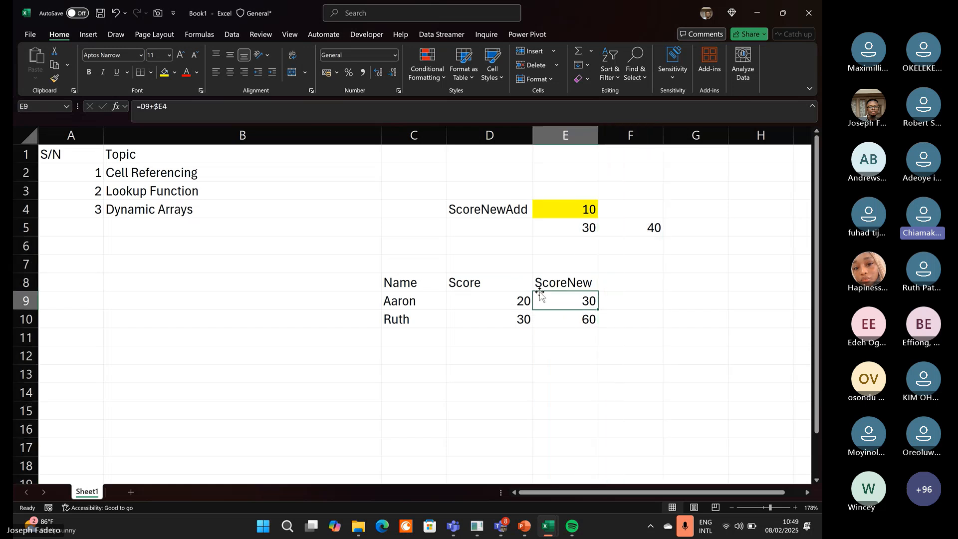
key(alt+Tab)
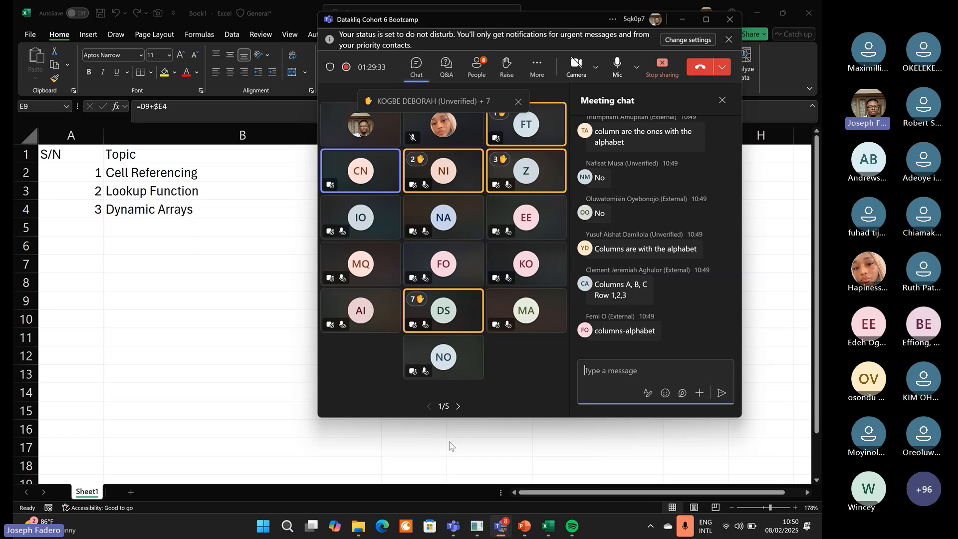
key(alt+Tab)
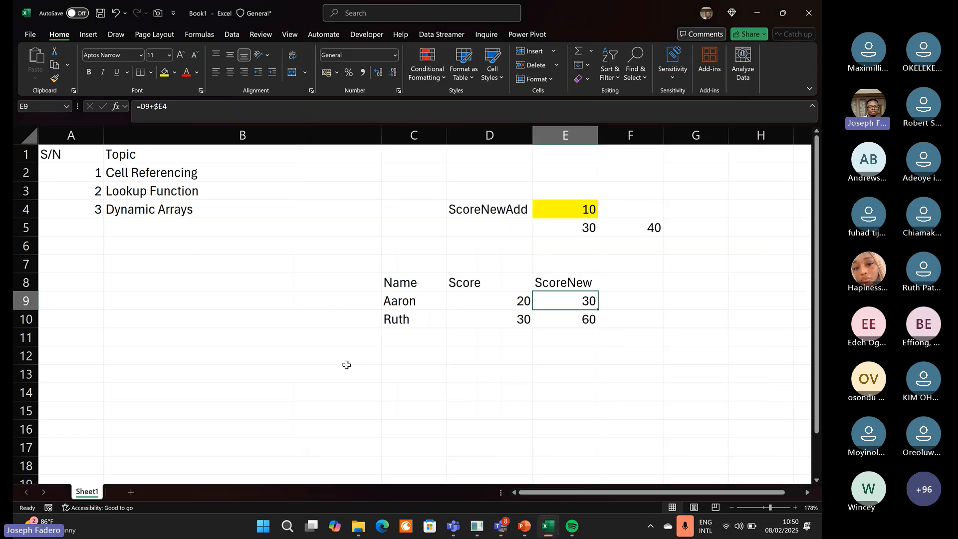
click(346, 362)
click(80, 348)
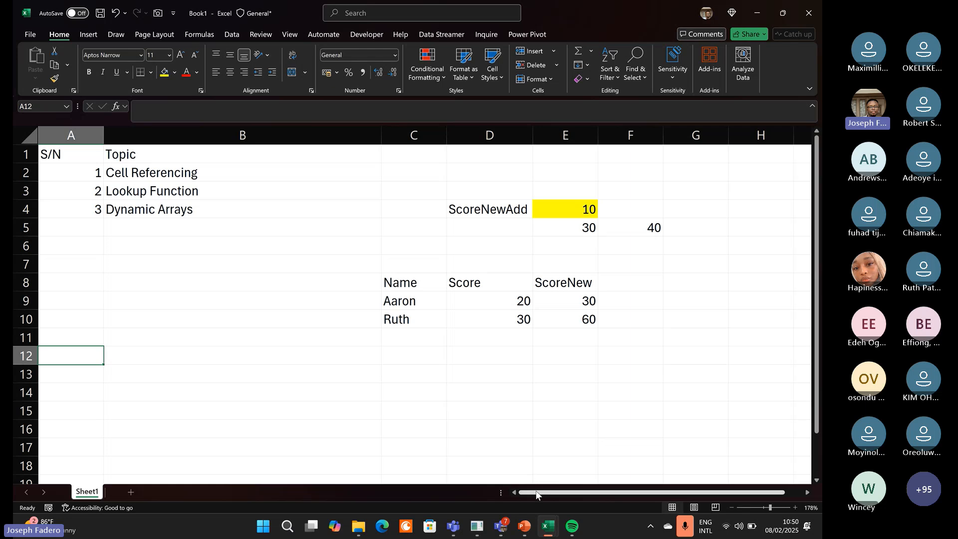
mouse_move(537, 494)
mouse_down()
mouse_move(546, 495)
mouse_move(534, 494)
mouse_up()
click(60, 380)
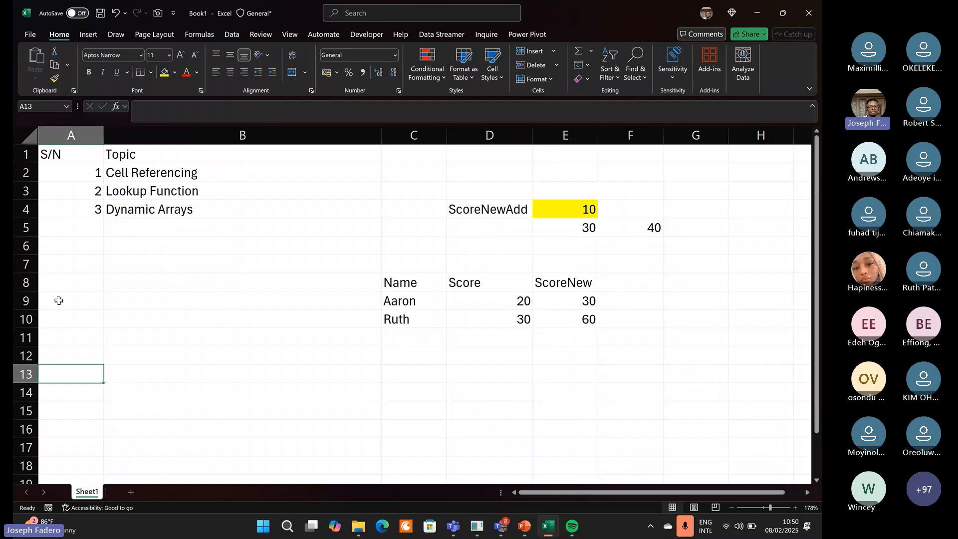
click(112, 384)
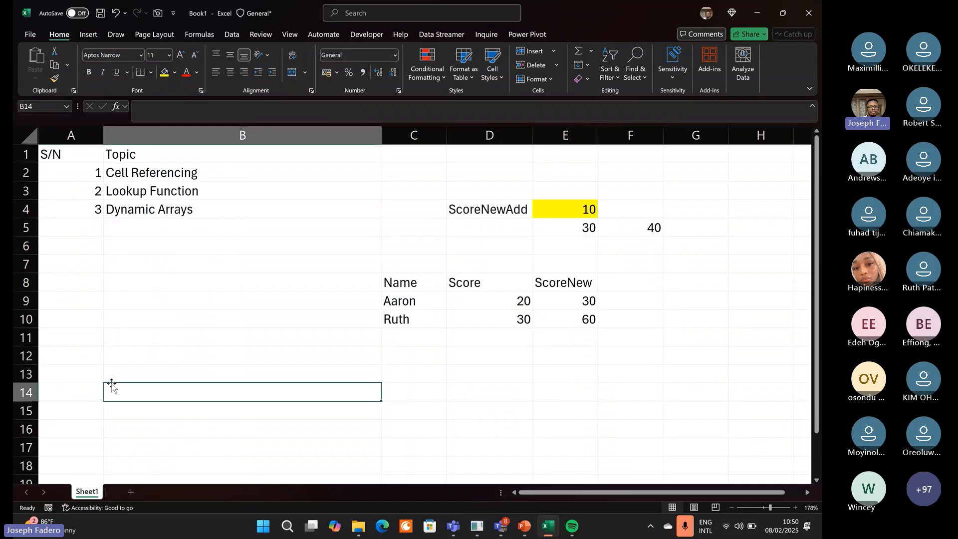
Enter a COLUMNS formula in A13 that covers the whole worksheet, =COLUMNS(1:1048576).
click(90, 376)
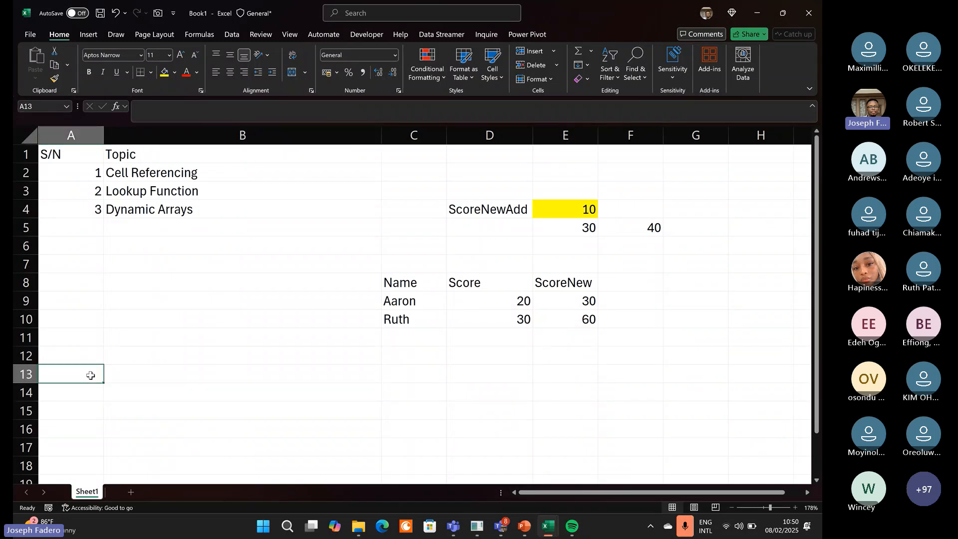
text(=co)
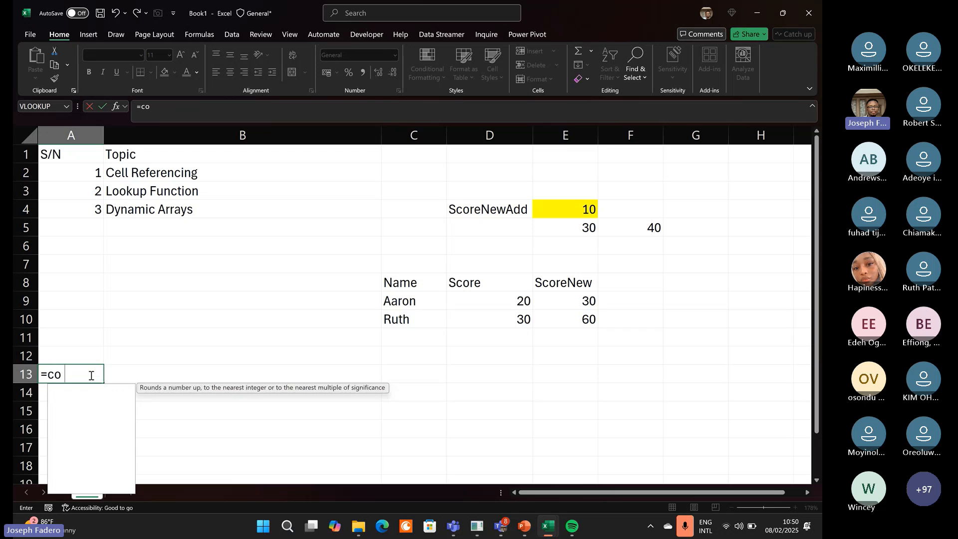
text(lumn)
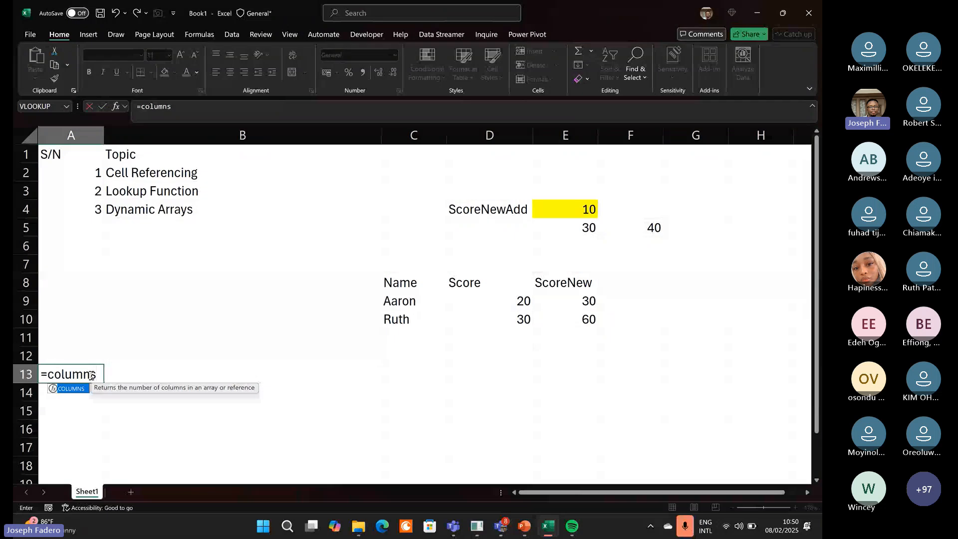
text(s)
key(Tab)
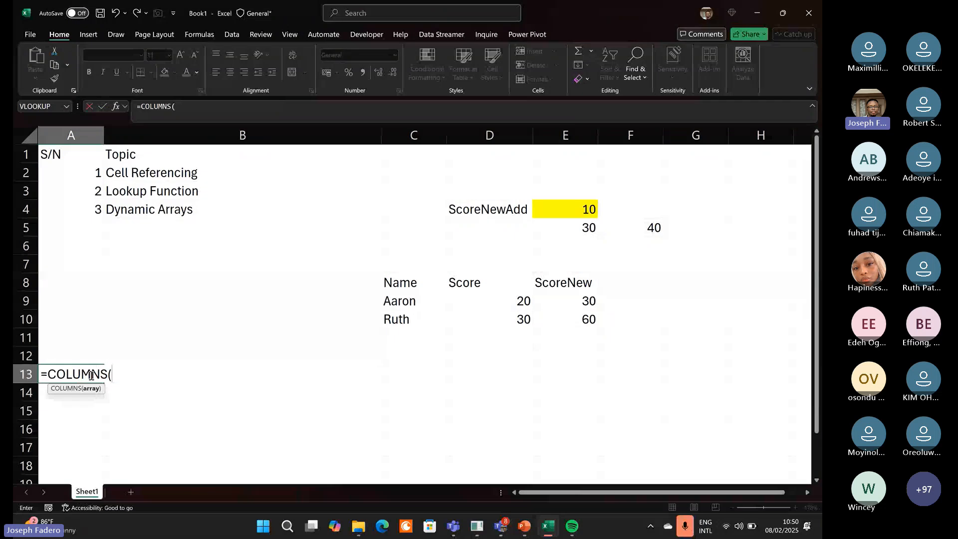
click(60, 130)
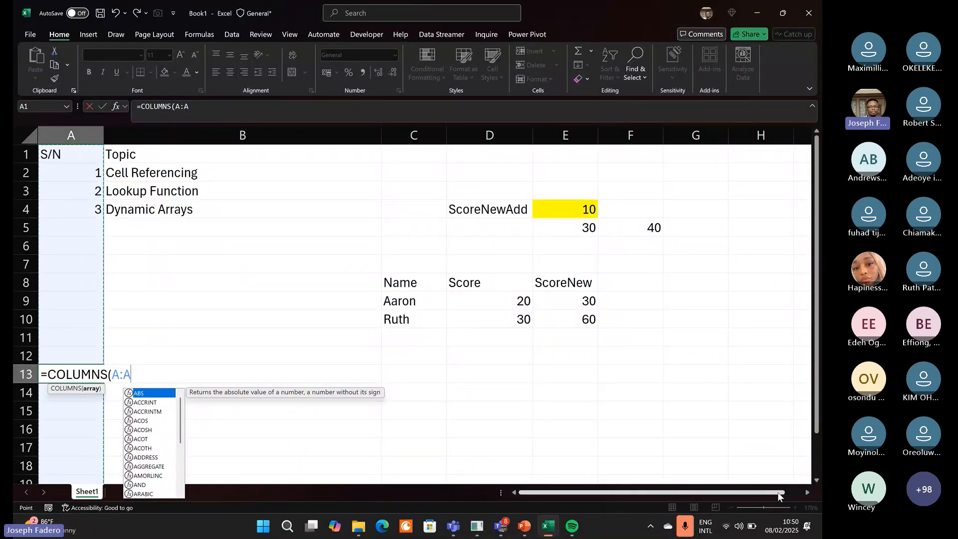
drag(779, 494, 813, 482)
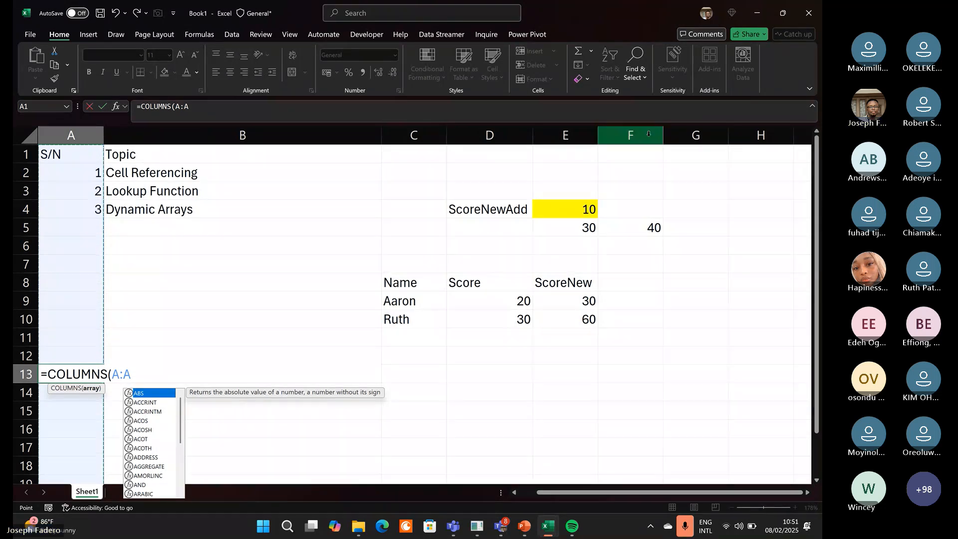
key(shift+Right)
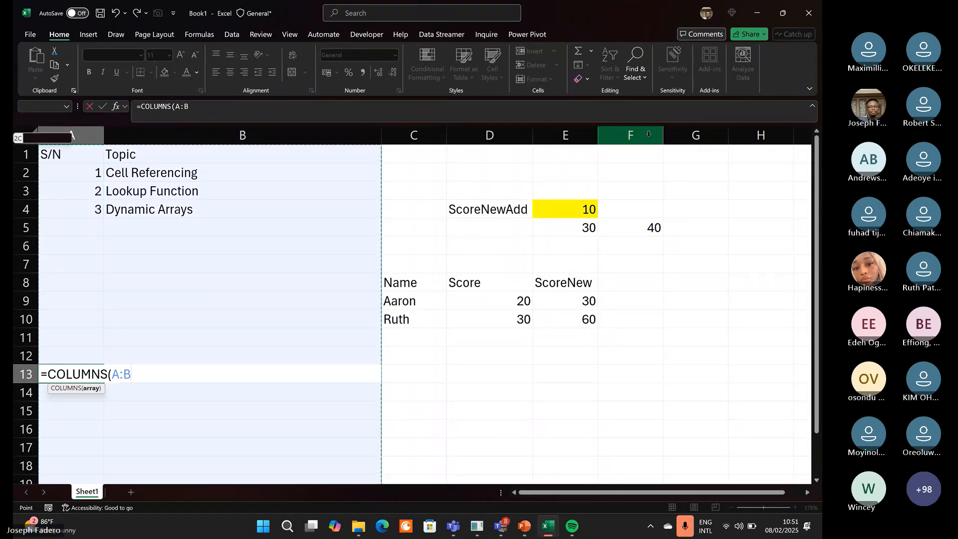
key(ctrl+a)
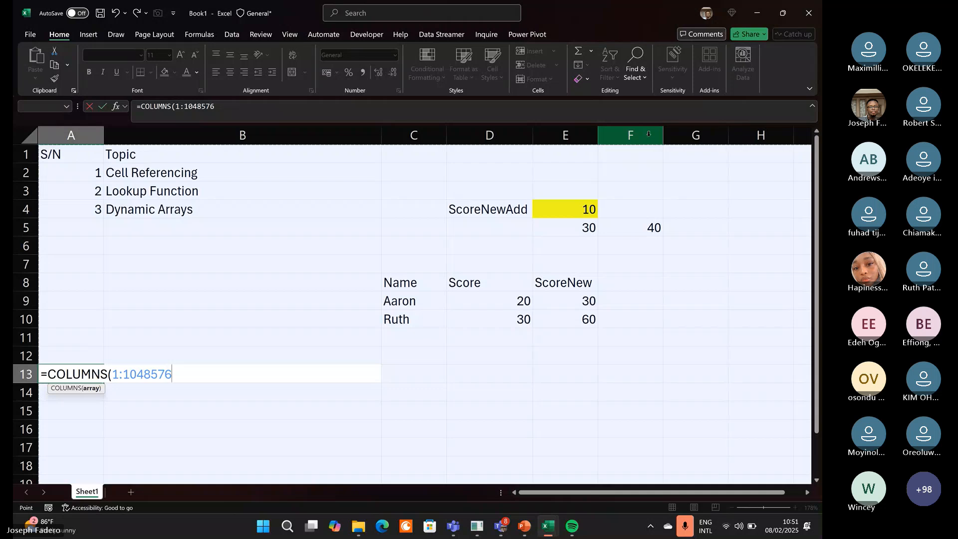
key(Return)
key(Up)
key(Up)
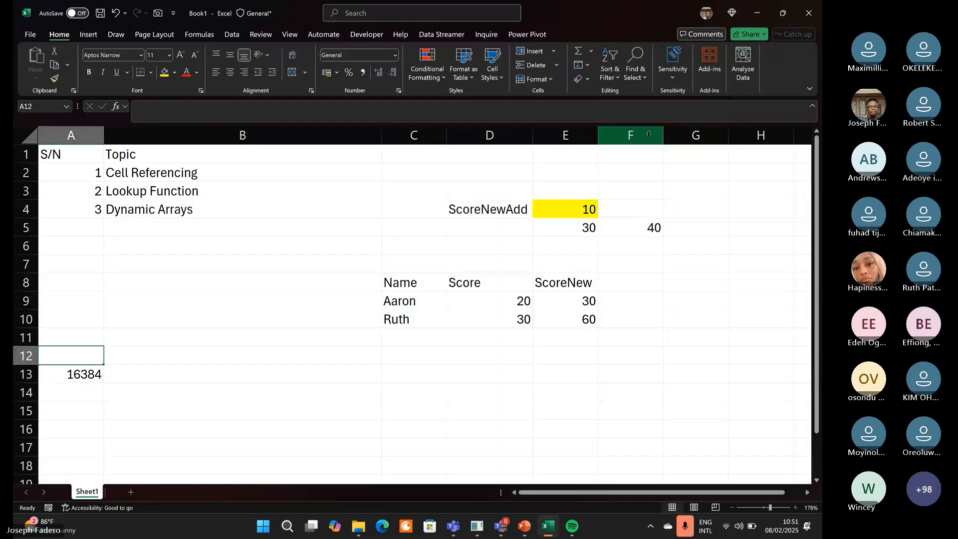
Move the COLUMNS formula from A13 to B13 and inspect its range in edit mode.
key(Down)
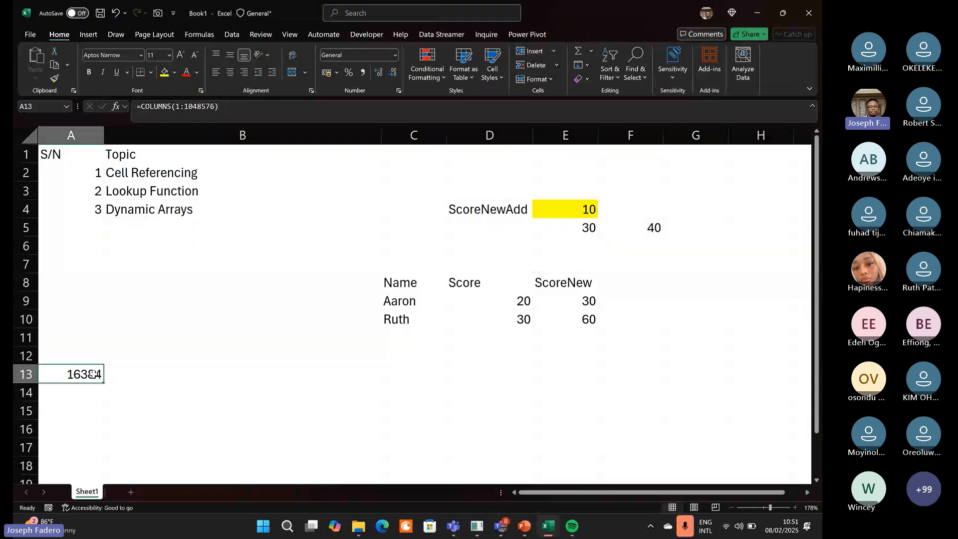
key(ctrl+x)
key(Right)
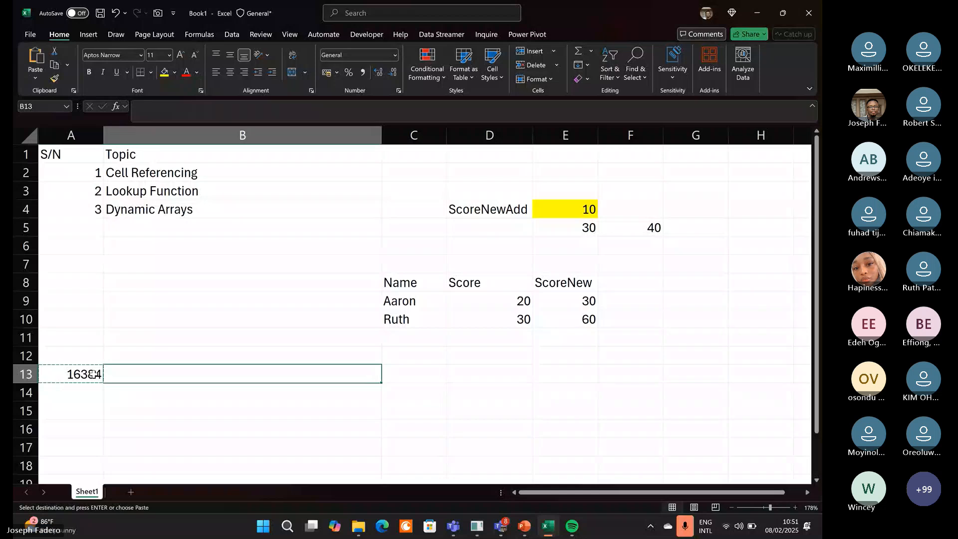
key(ctrl+v)
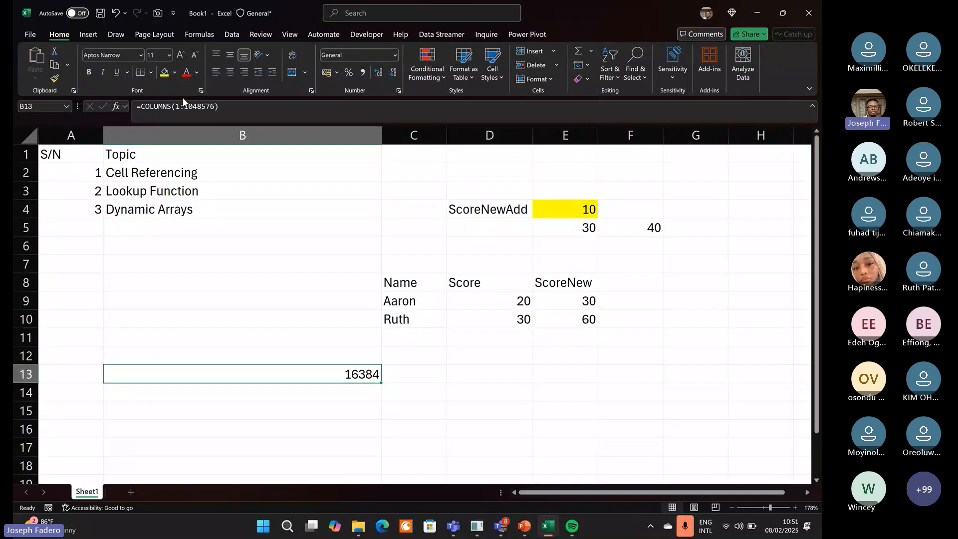
click(178, 107)
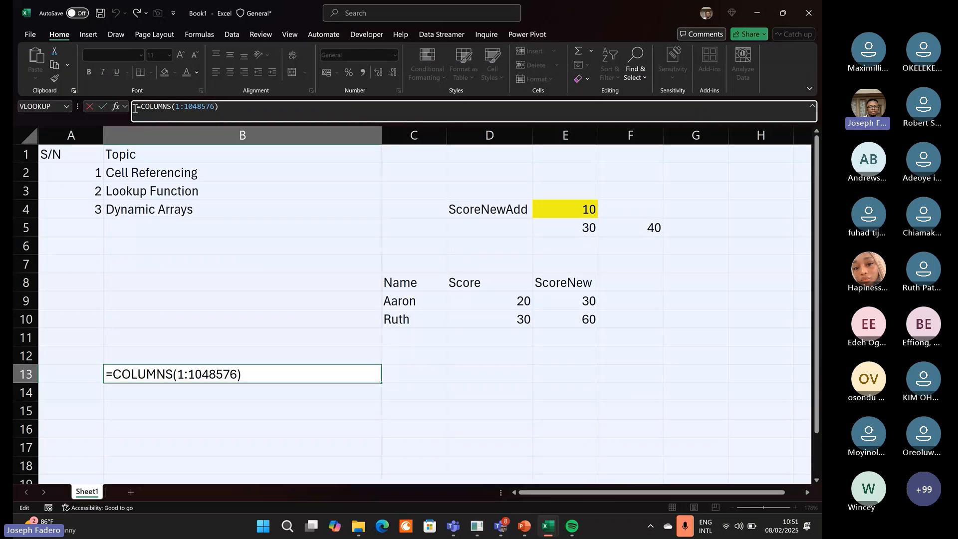
click(225, 110)
key(ctrl+Return)
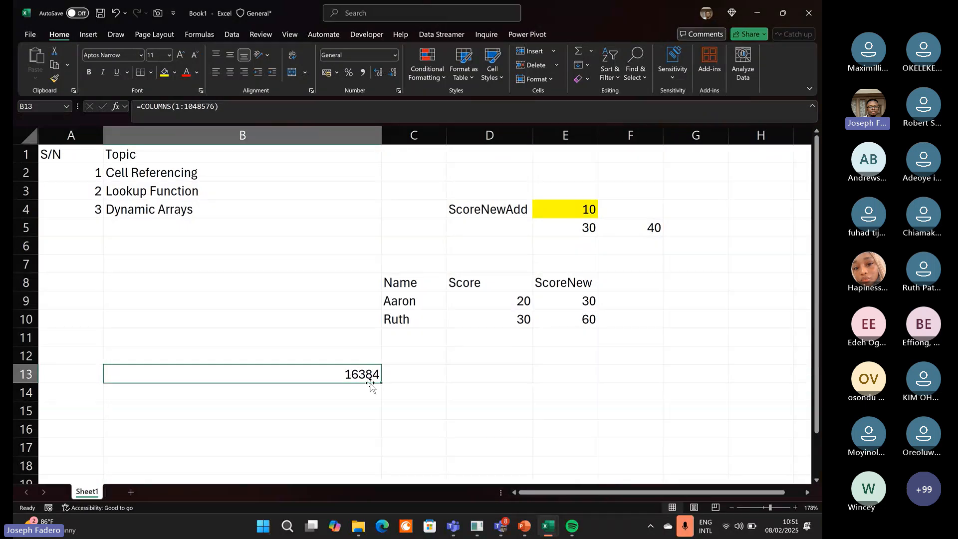
Highlight column A, travel across row 1 to the worksheet's last column, and return to A1.
click(70, 129)
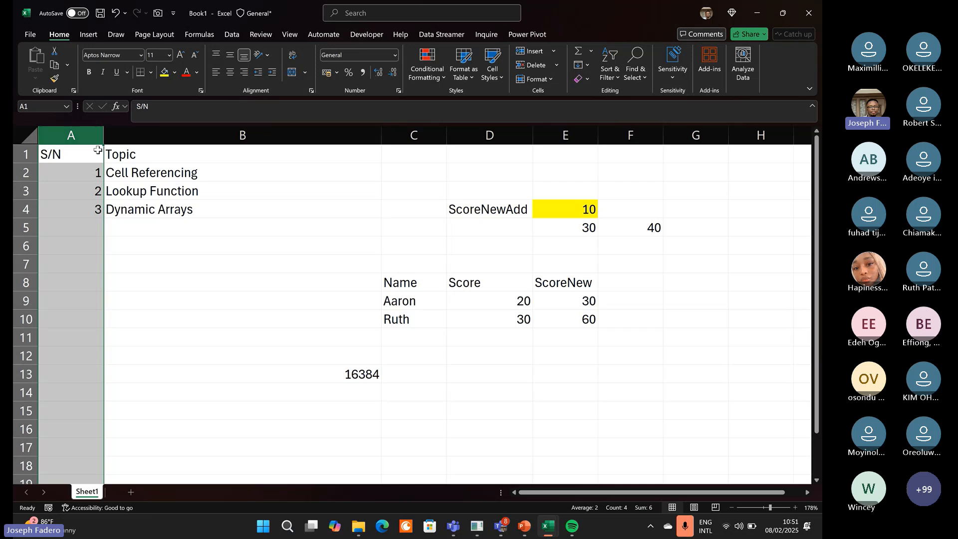
click(760, 508)
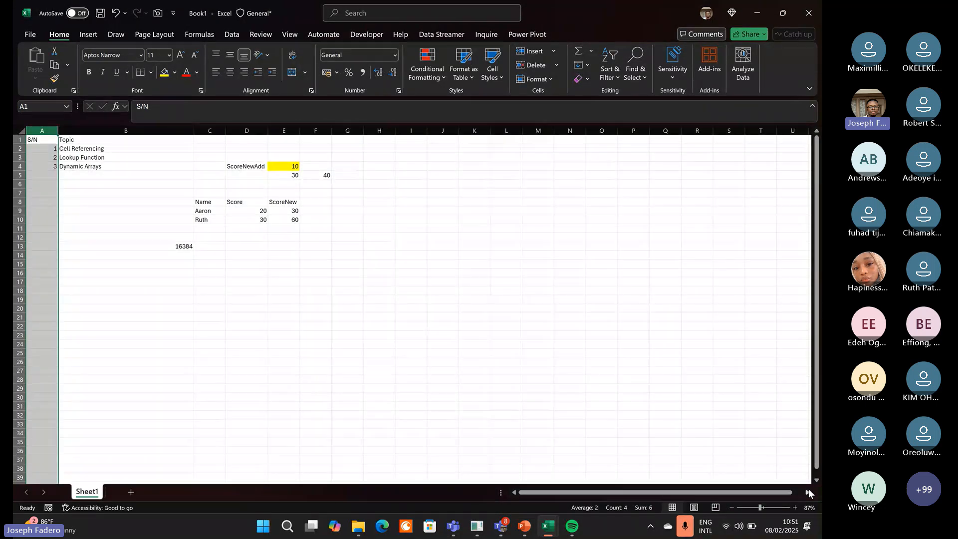
click(808, 492)
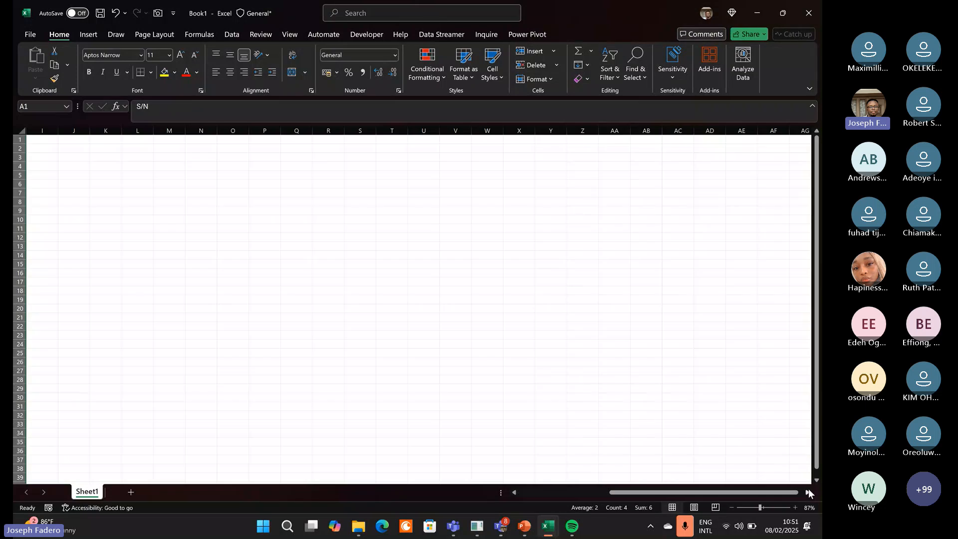
click(809, 492)
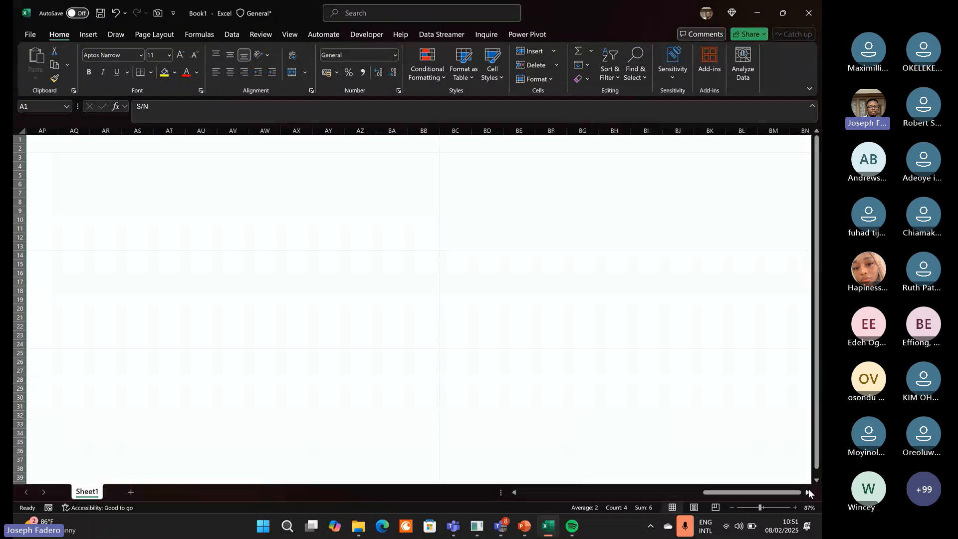
drag(794, 492, 803, 490)
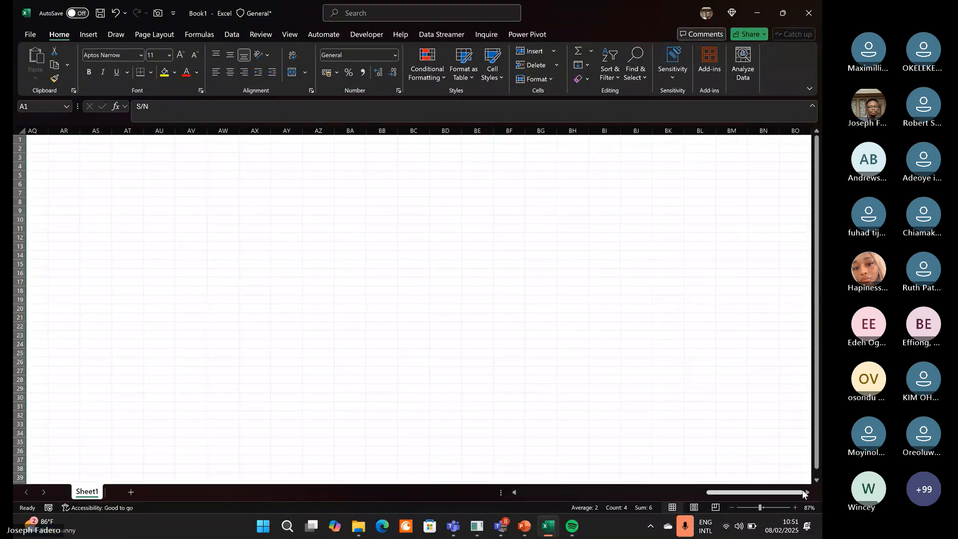
click(729, 148)
key(ctrl+Up)
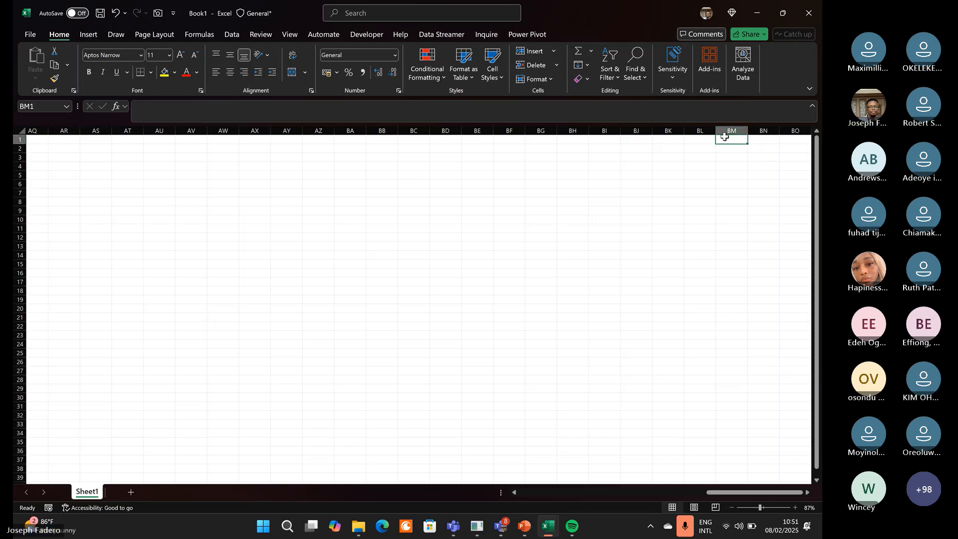
key(ctrl+Right)
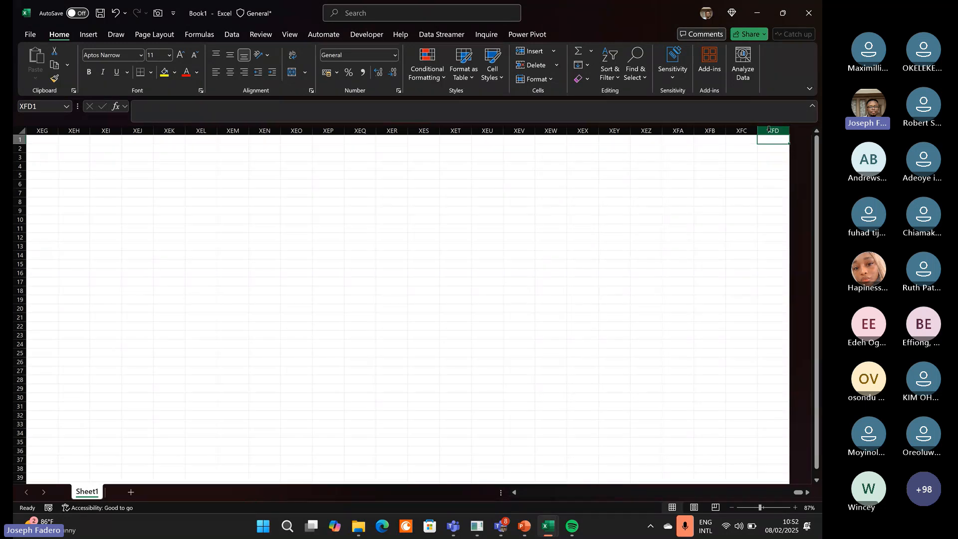
key(ctrl+Home)
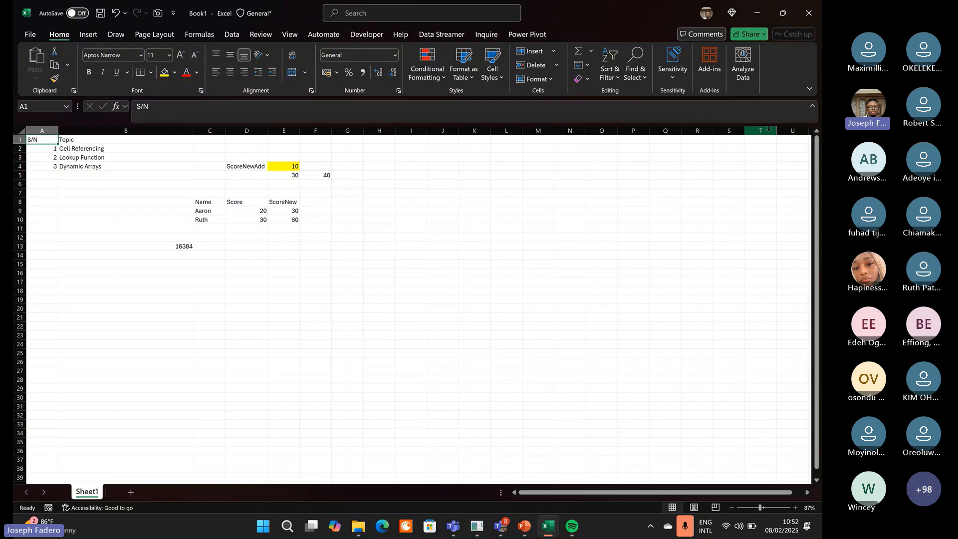
Travel down column A to the worksheet's last row, and return to A1.
key(ctrl+Down)
key(ctrl+Down)
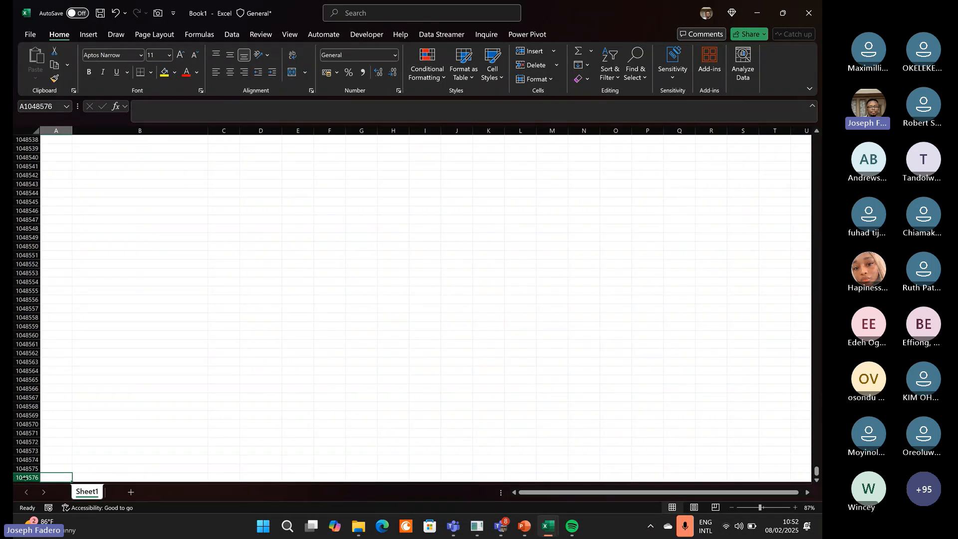
click(63, 416)
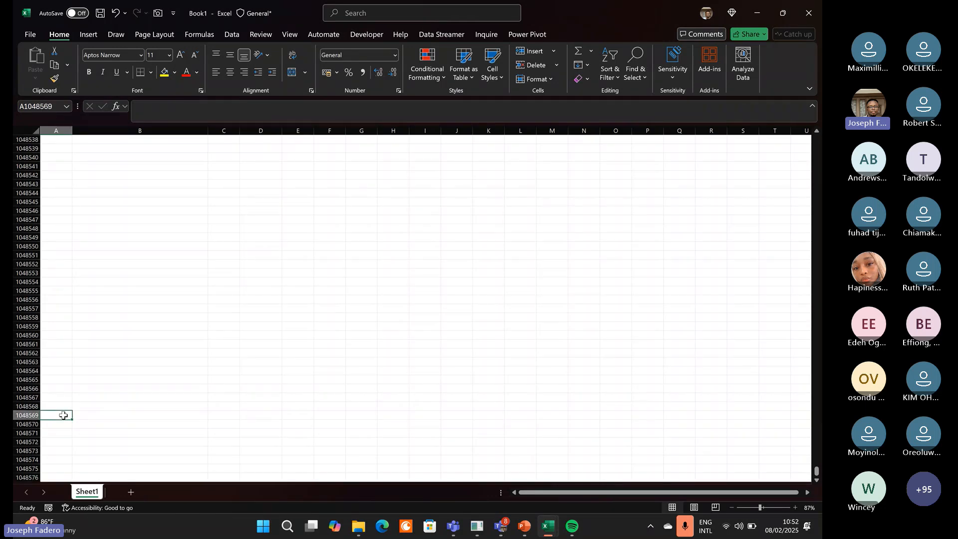
key(ctrl+Home)
key(Down)
key(Down)
key(Down)
key(Down)
key(Down)
key(Down)
key(Down)
key(Down)
key(Down)
key(Down)
key(Down)
key(Down)
key(Down)
key(Down)
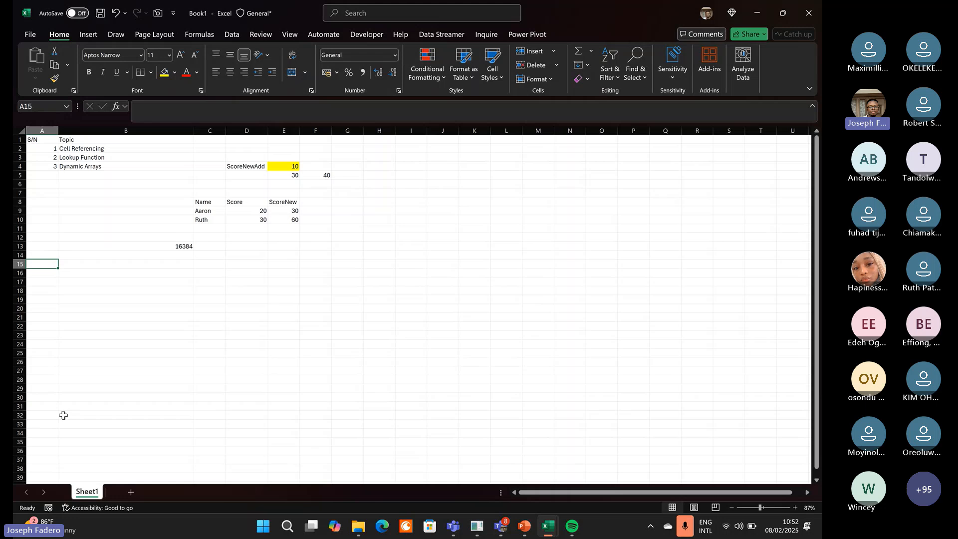
key(Right)
text(=ro)
key(Escape)
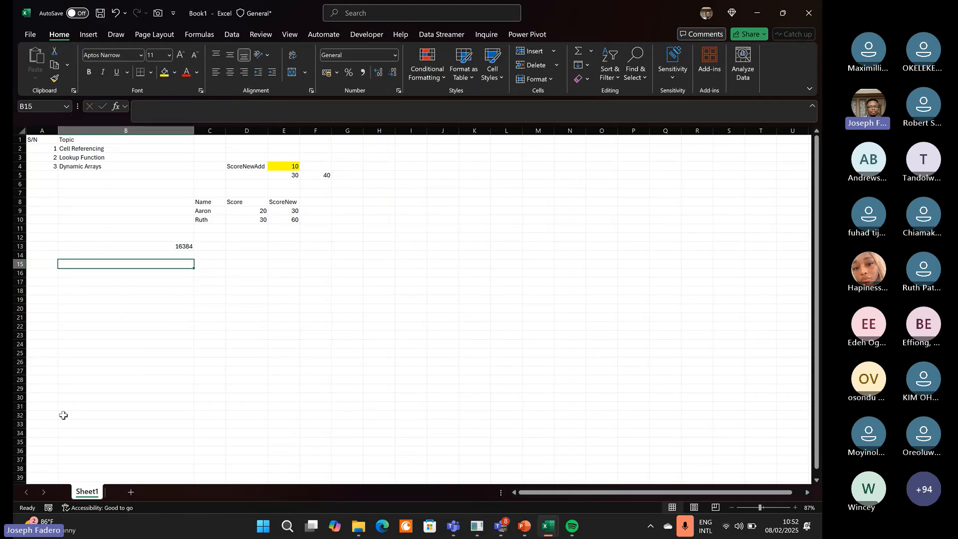
Enter a ROWS formula in B14 that covers the whole worksheet, =ROWS(1:1048576).
key(Up)
text(=rows)
key(Tab)
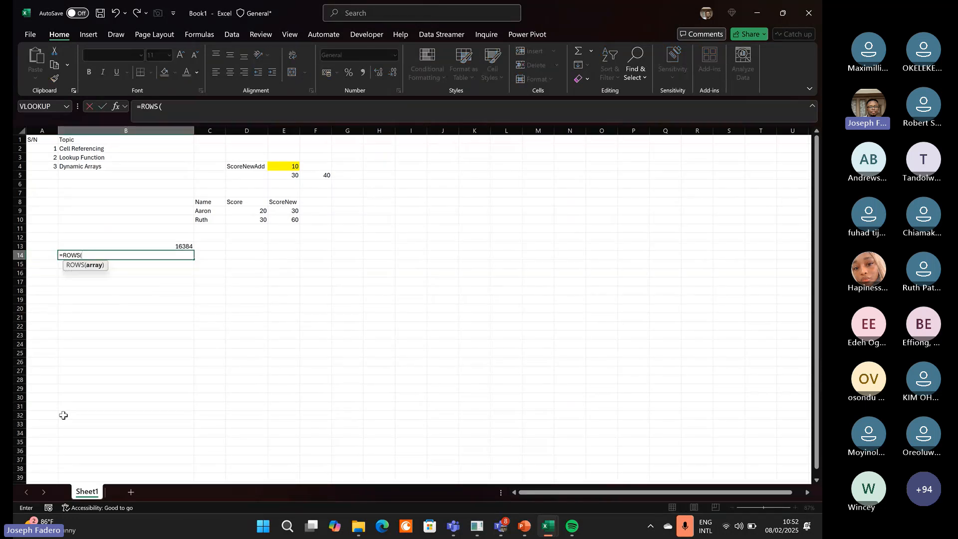
click(19, 140)
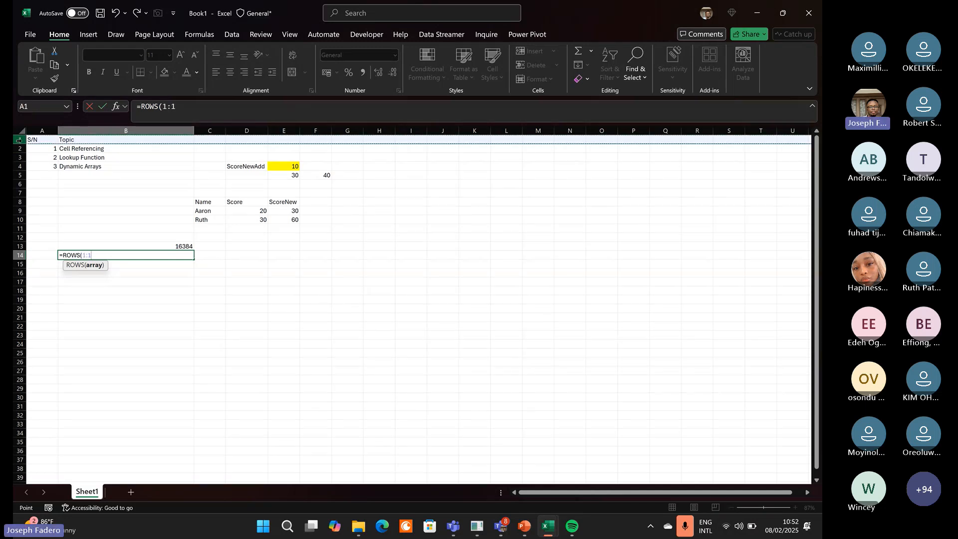
key(ctrl+shift+Down)
key(ctrl+shift+Down)
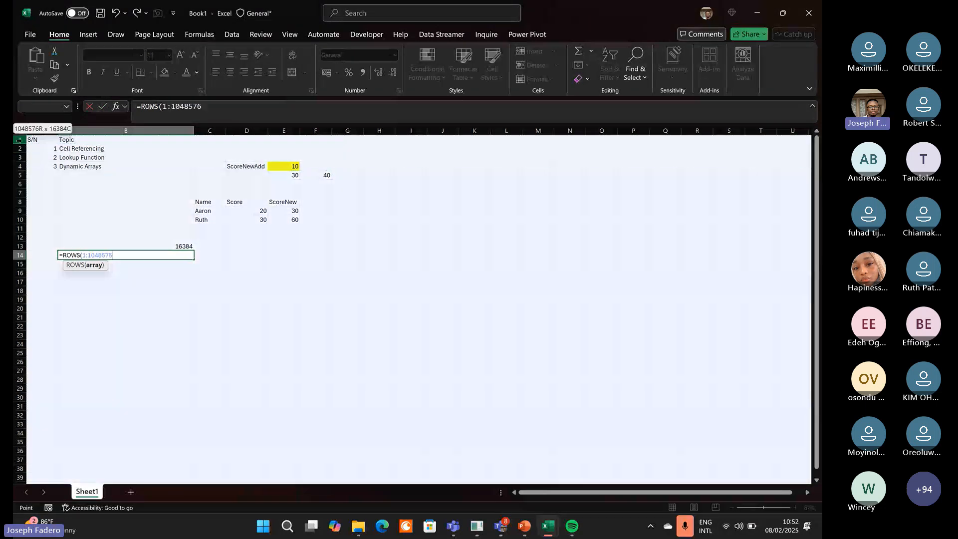
text())
key(Return)
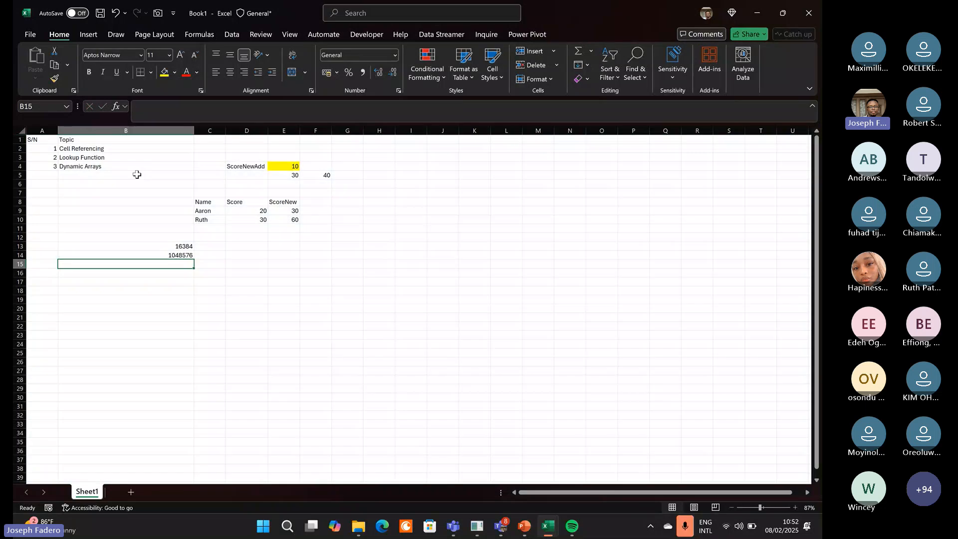
Clear the COLUMNS and ROWS formulas from B13:B14.
click(179, 255)
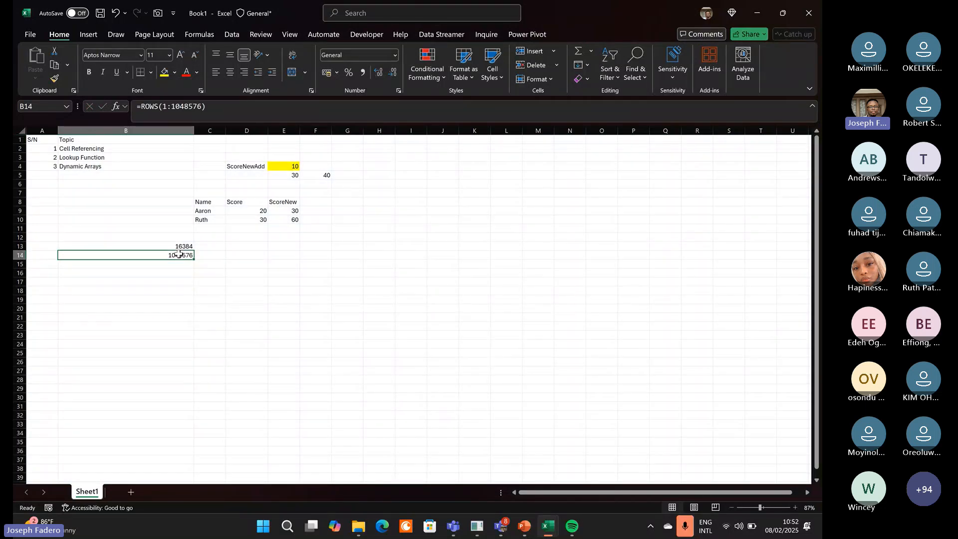
click(175, 247)
mouse_move(176, 246)
mouse_down()
mouse_move(179, 265)
mouse_move(181, 255)
mouse_up()
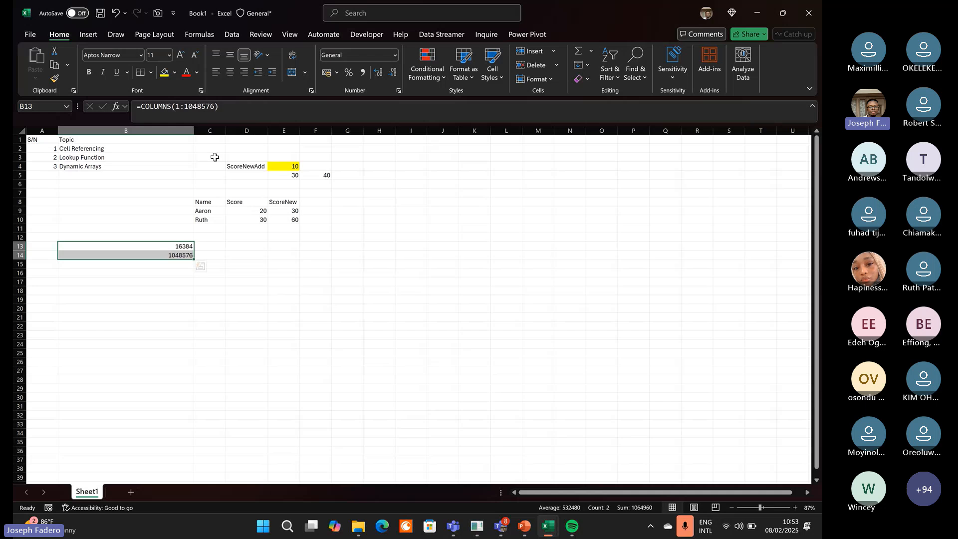
key(Delete)
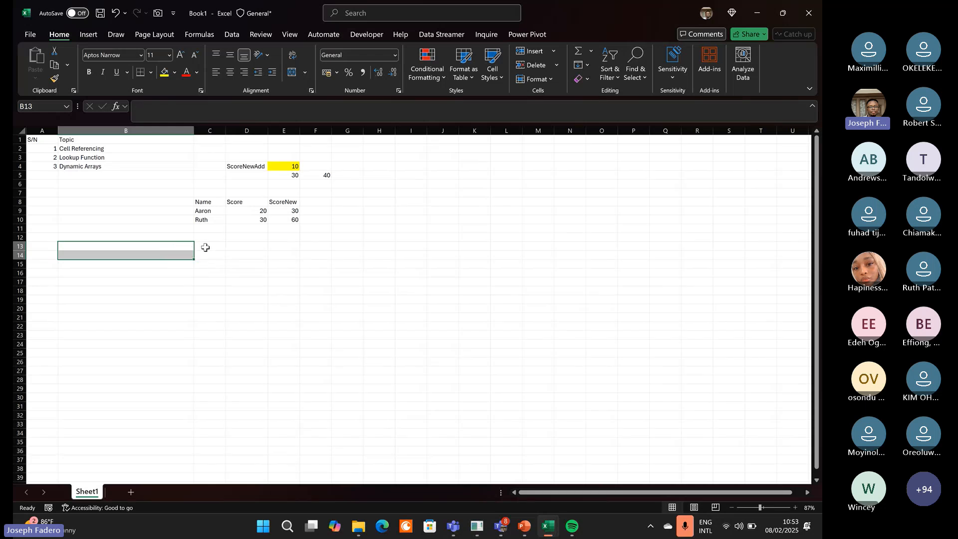
Change the ScoreNew formula in E9 to the row-locked mixed reference =D9+E$4 and reselect the cell.
click(292, 208)
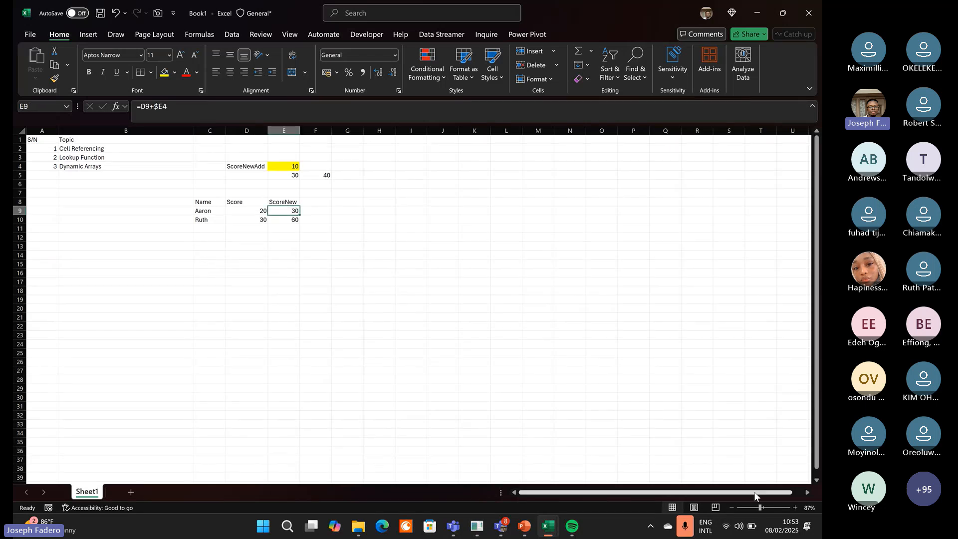
drag(761, 508, 763, 507)
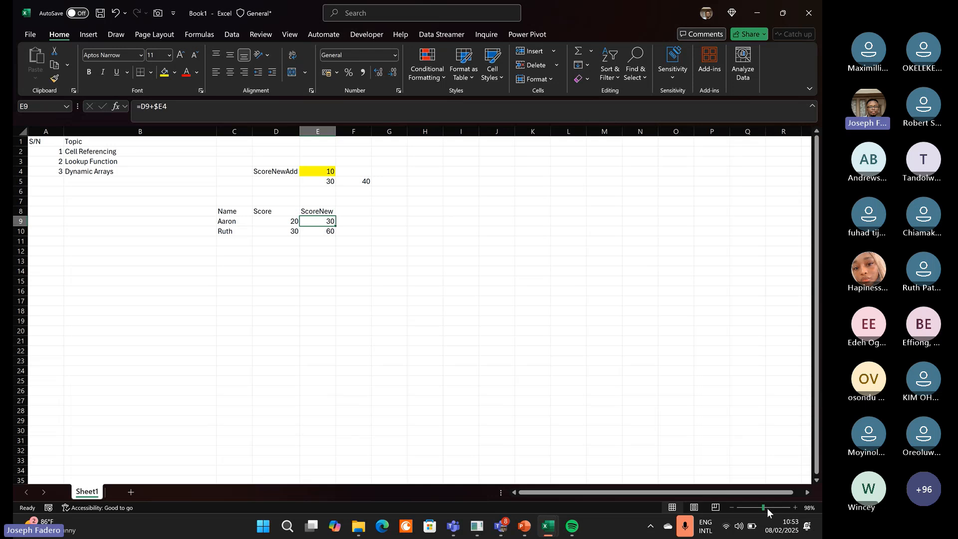
click(768, 508)
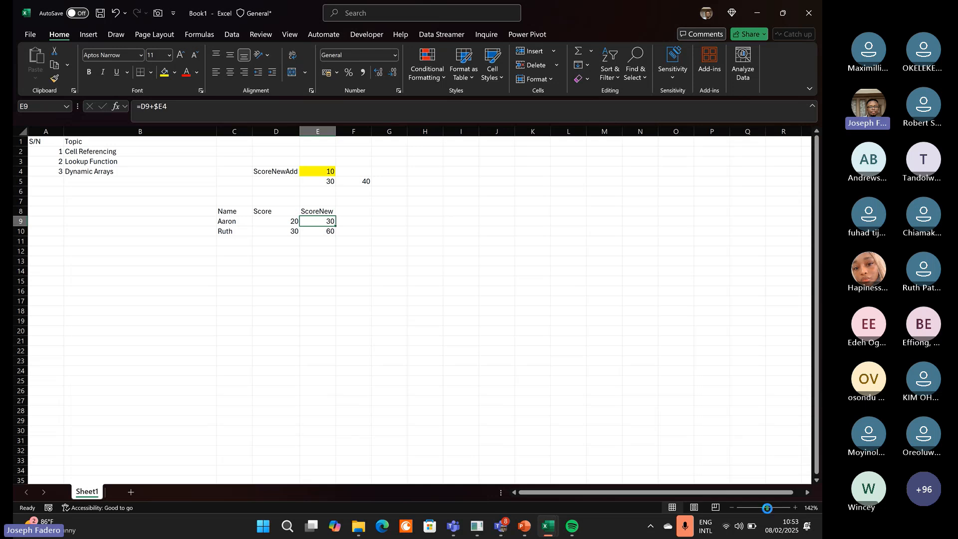
click(185, 108)
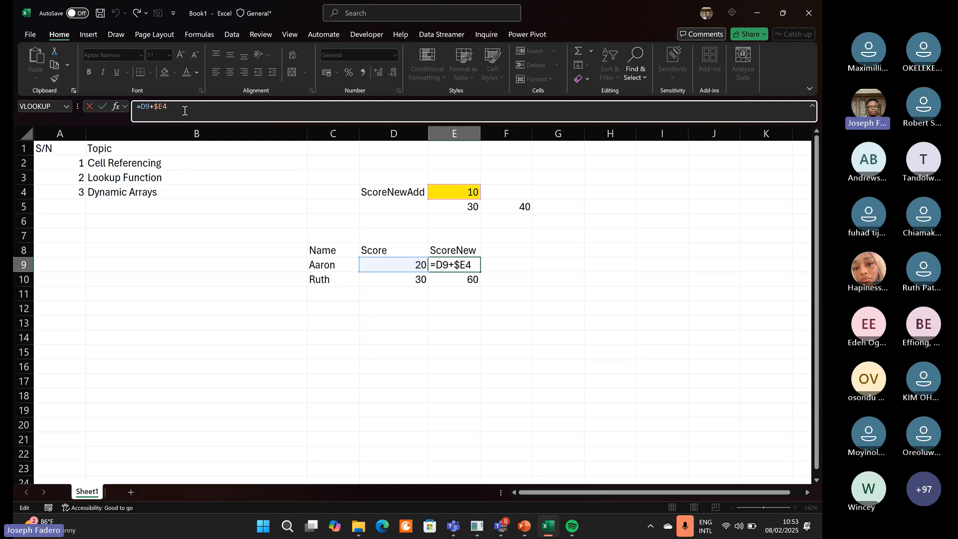
key(F4)
key(F4)
key(F4)
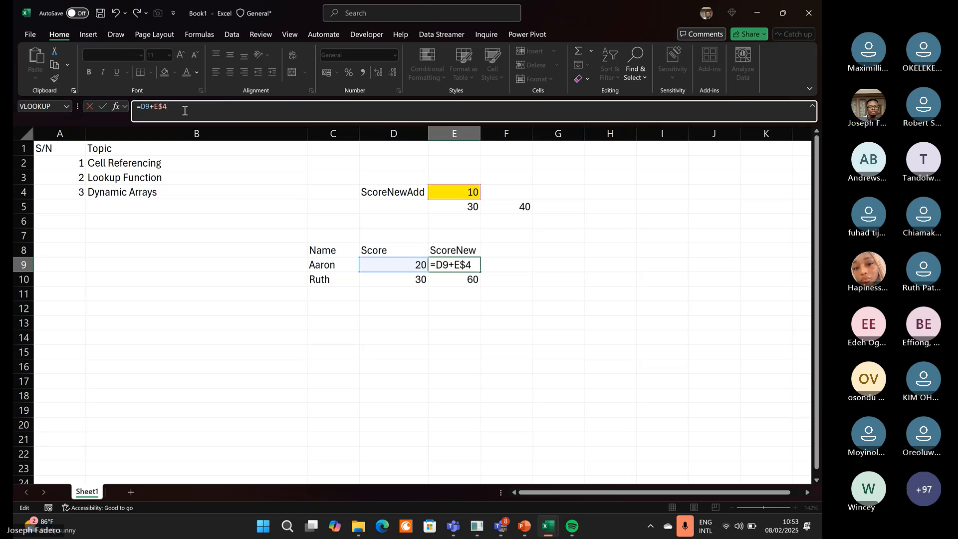
key(Return)
key(Up)
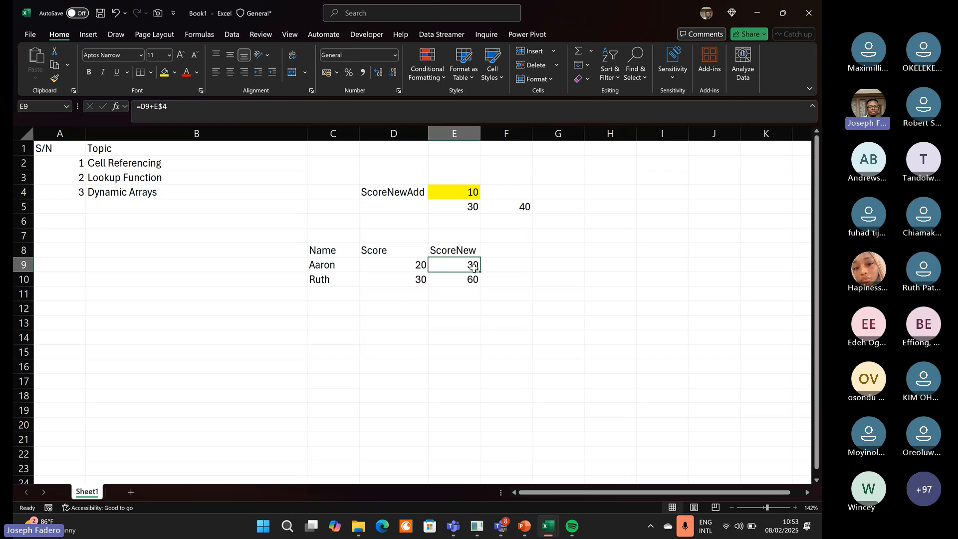
Open E9's formula for editing and check the Teams meeting chat for replies about it, returning to Excel.
click(239, 115)
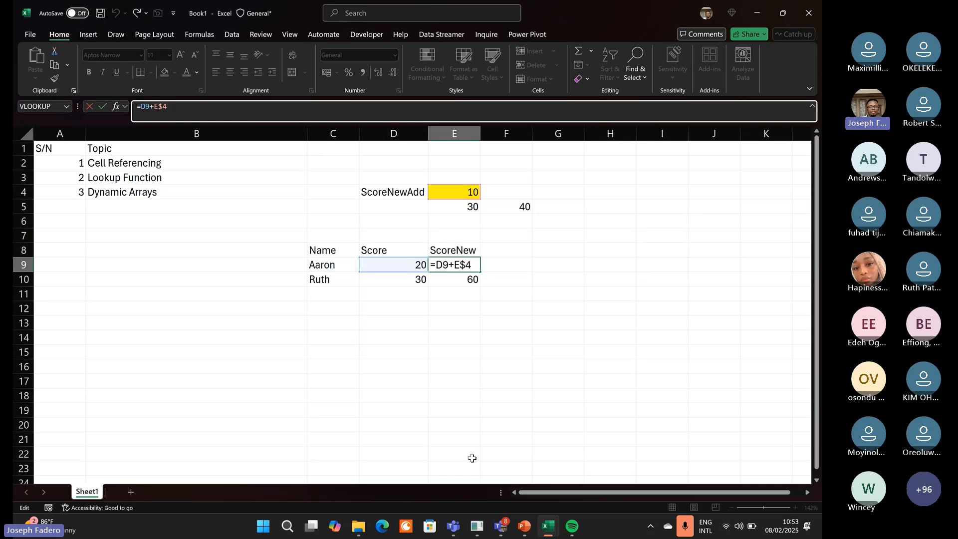
mouse_move(500, 526)
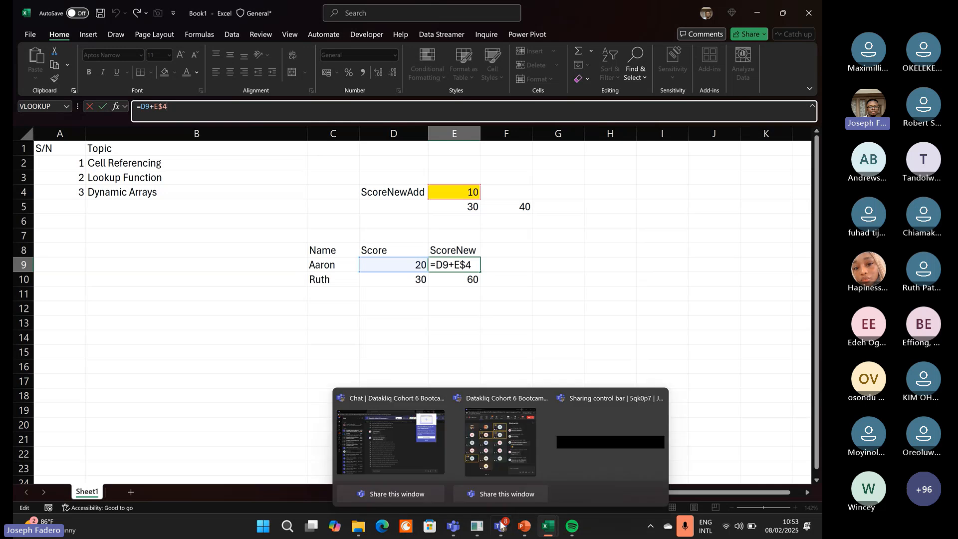
click(502, 447)
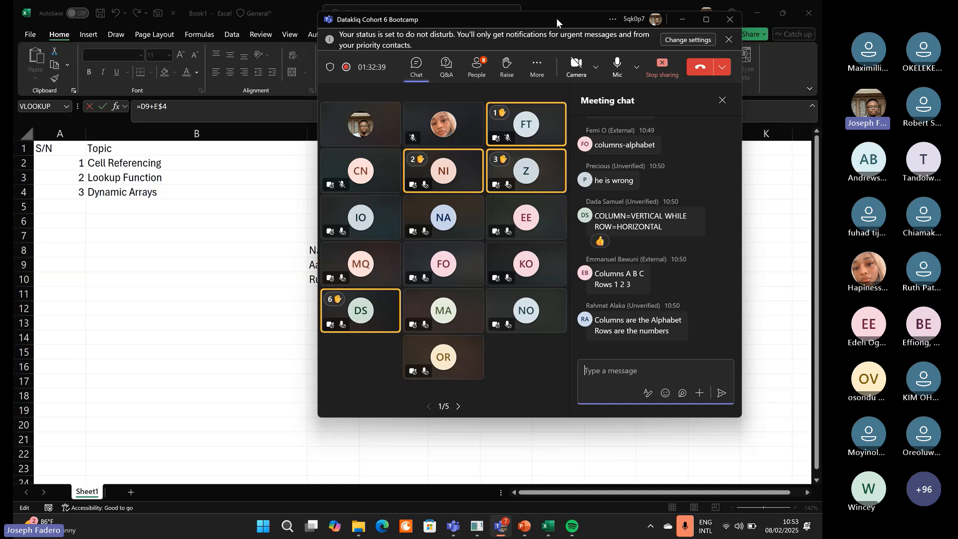
drag(556, 18, 575, 41)
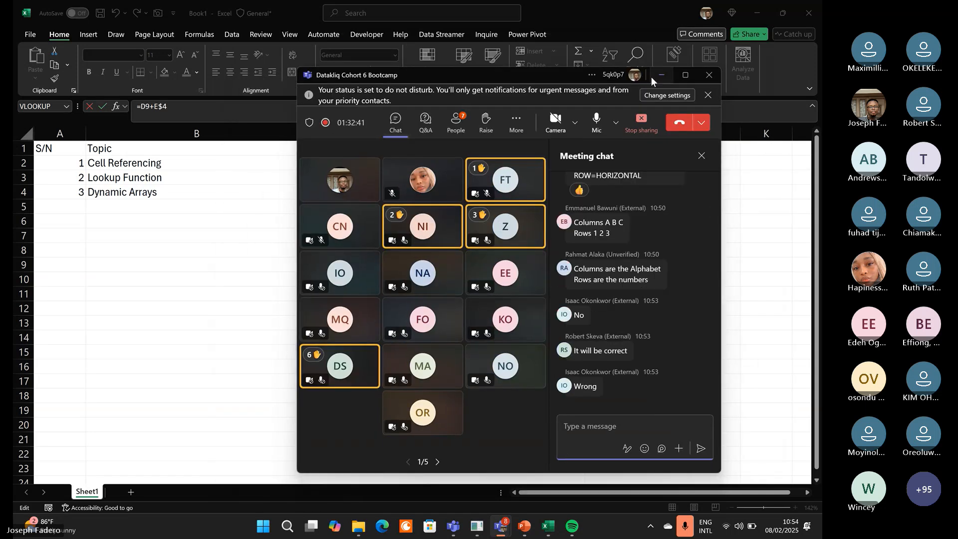
click(660, 75)
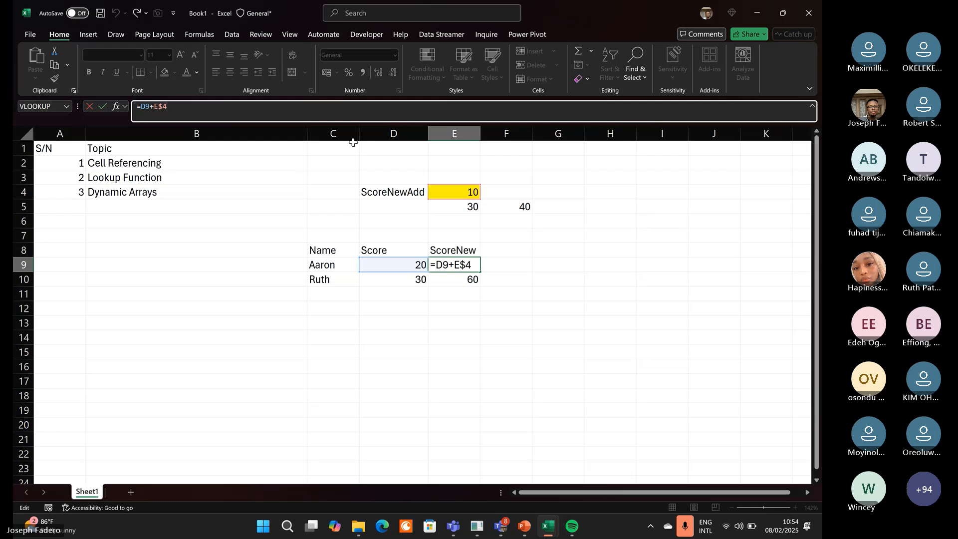
Read the participants' replies about E9's row-locked formula in the Teams meeting chat, returning to the formula in Excel.
key(alt+Tab)
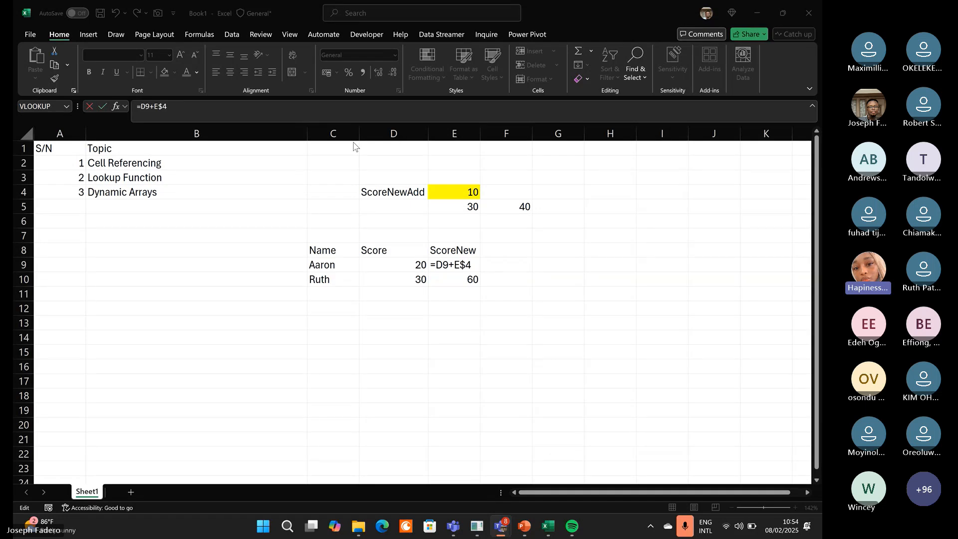
click(795, 191)
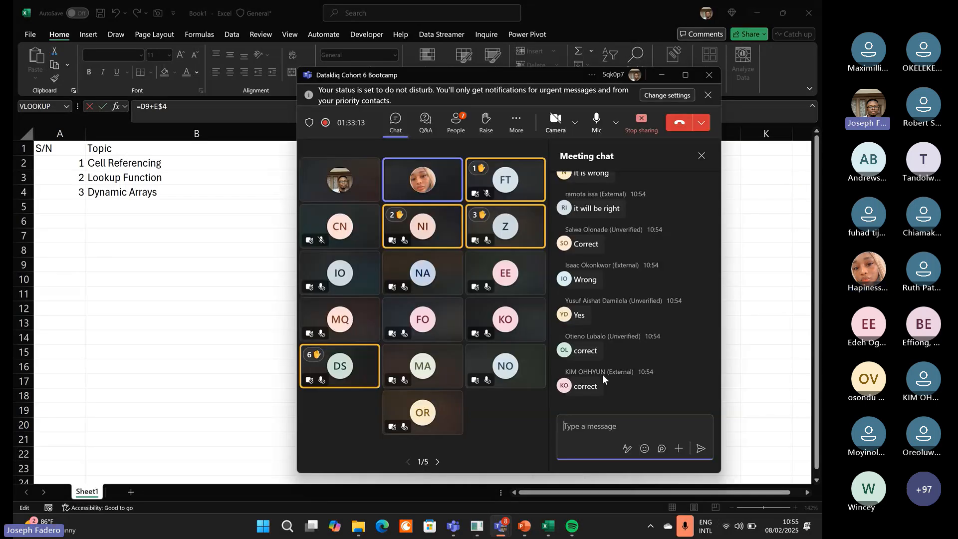
click(589, 424)
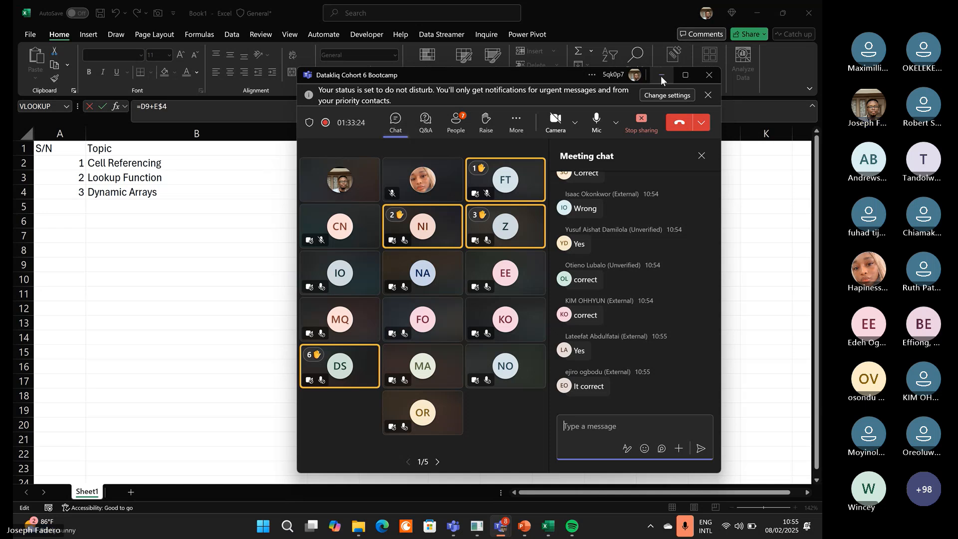
click(661, 76)
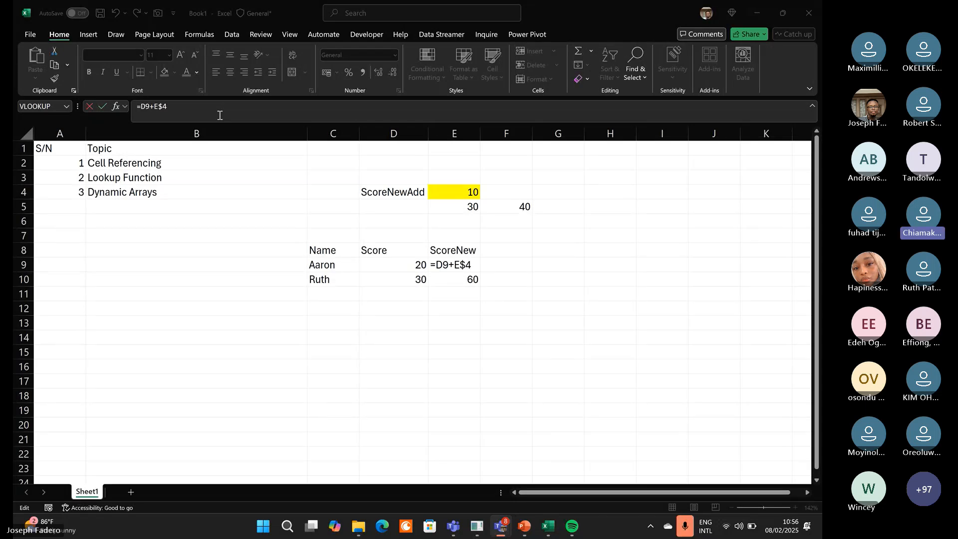
click(219, 115)
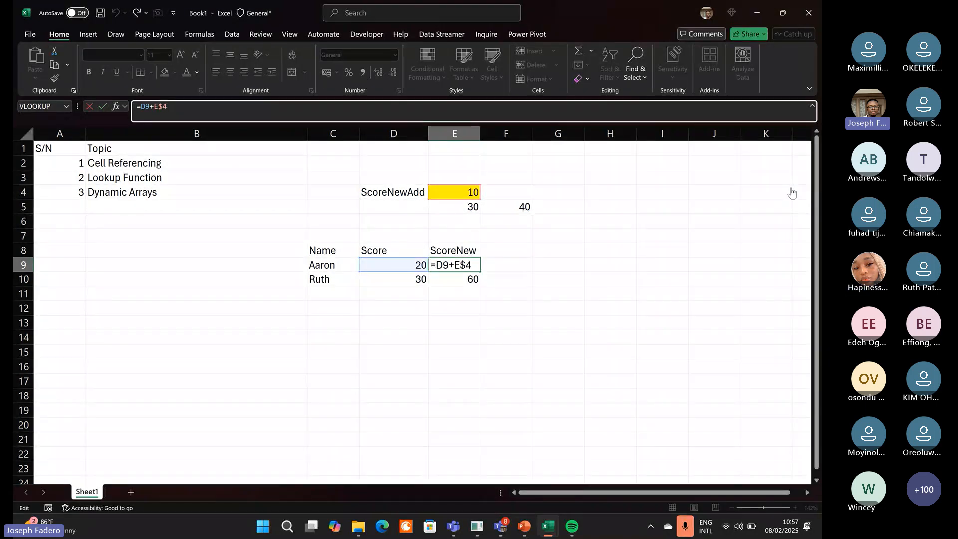
key(alt+Tab)
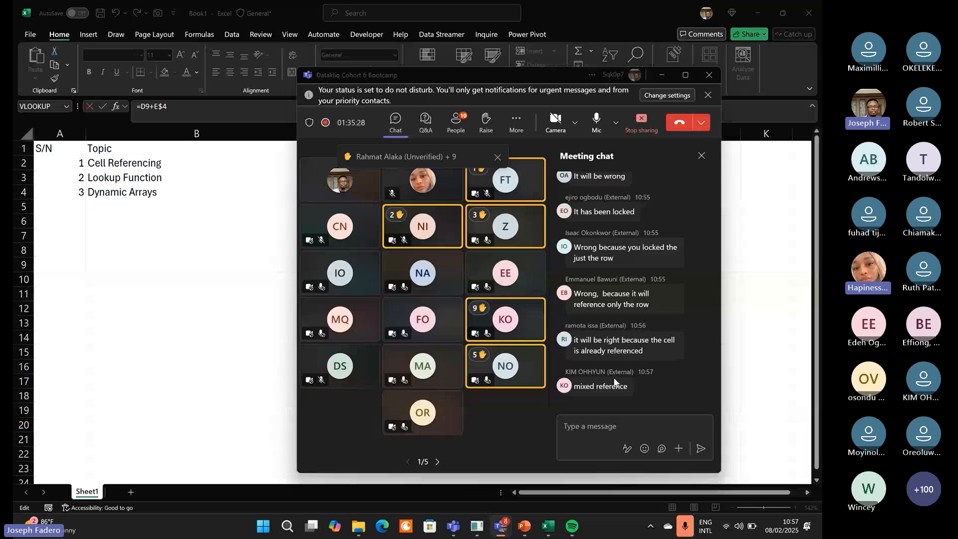
click(597, 422)
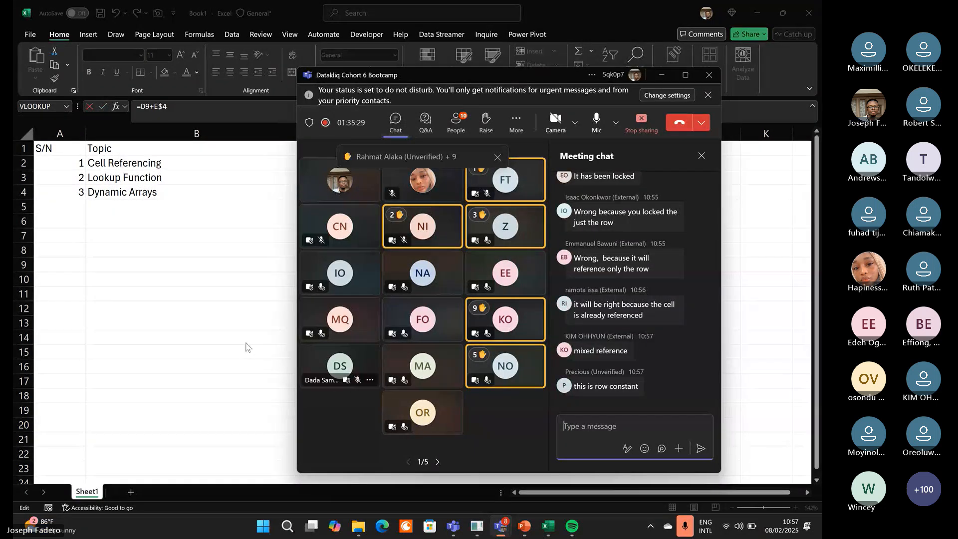
key(alt+Tab)
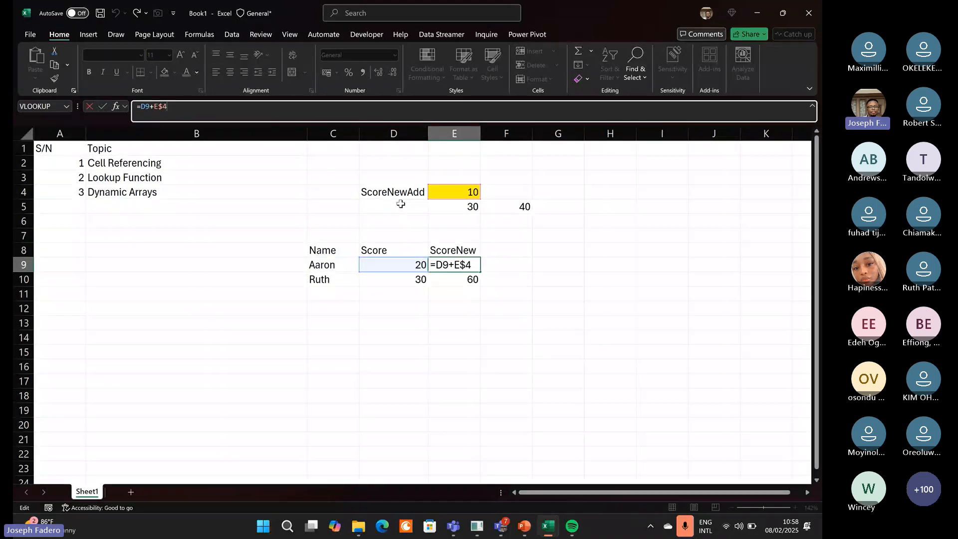
key(alt+Tab)
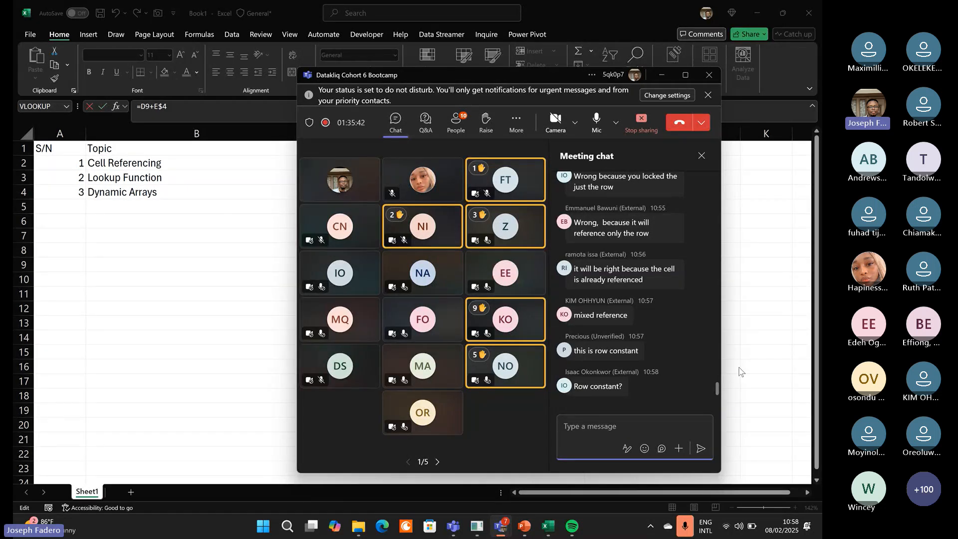
click(754, 322)
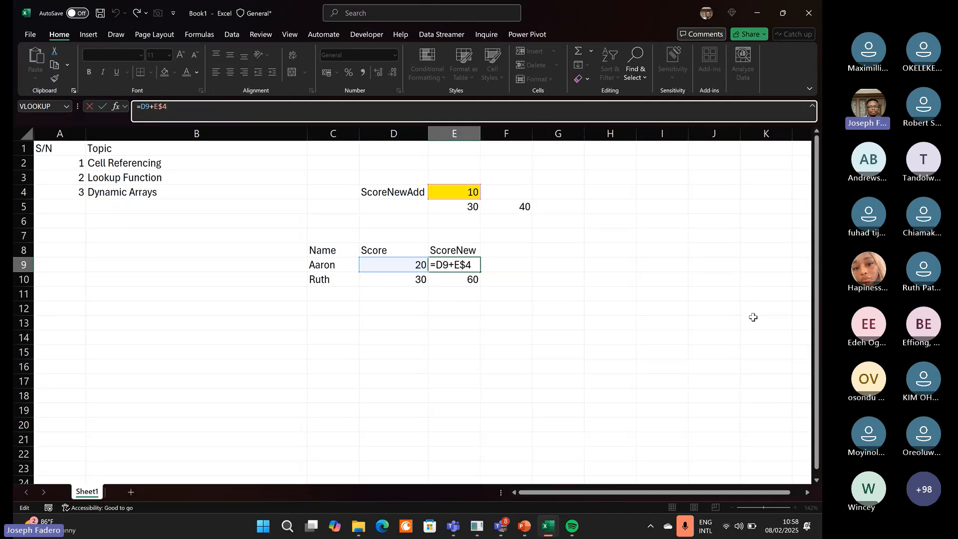
Commit the formula =D9+E$4 in E9, copy it down to E10 and select E10 to inspect the copied formula.
key(ctrl+Return)
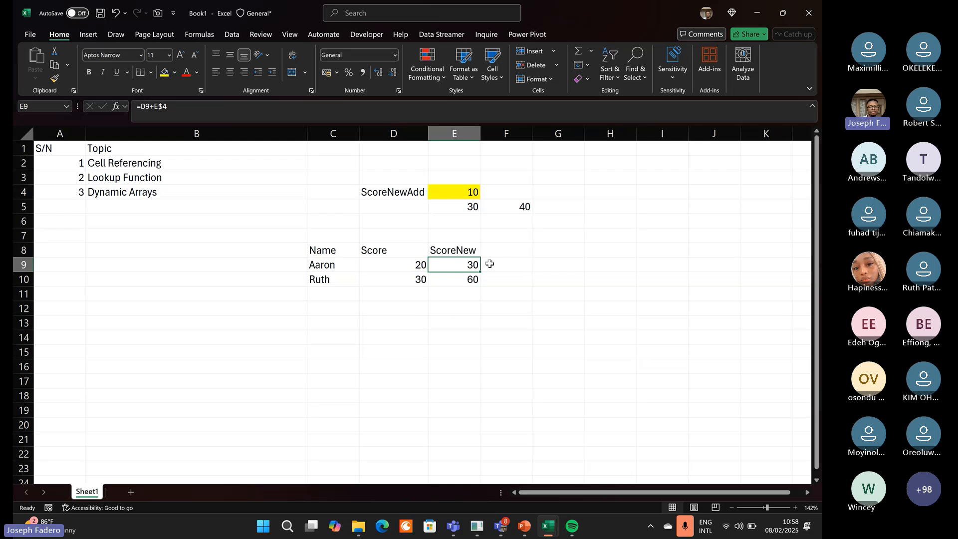
drag(482, 271, 481, 282)
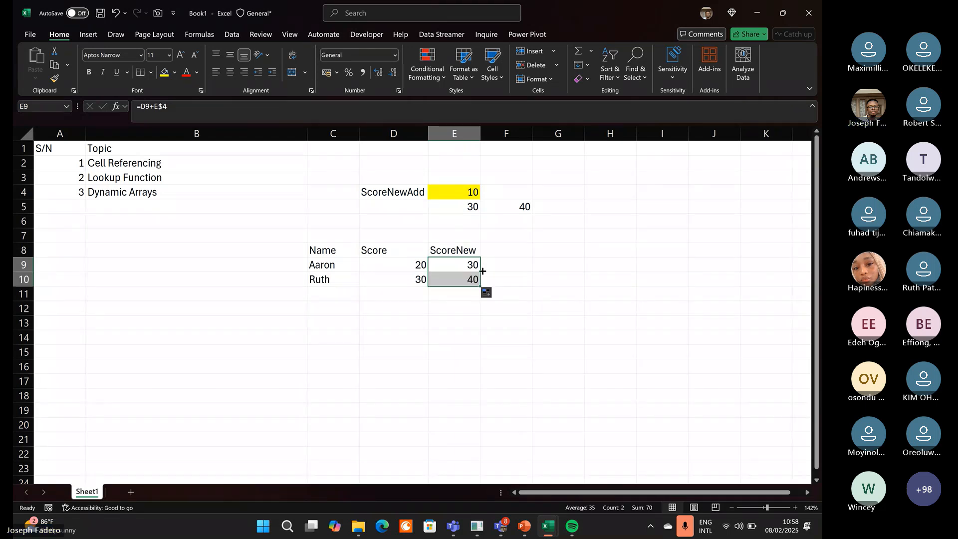
click(462, 275)
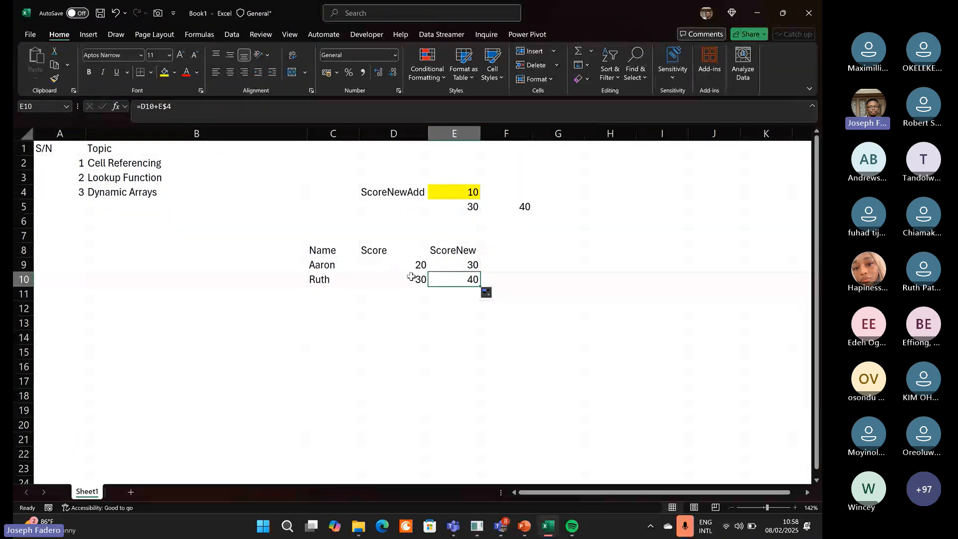
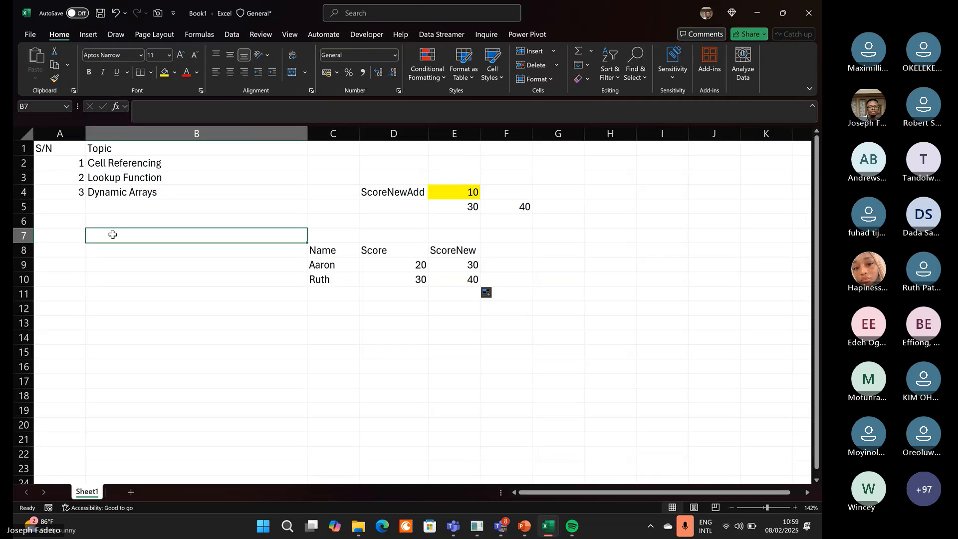
Enter the heading Cell Referencing in B7 and insert a blank column before column C.
text(Cell R)
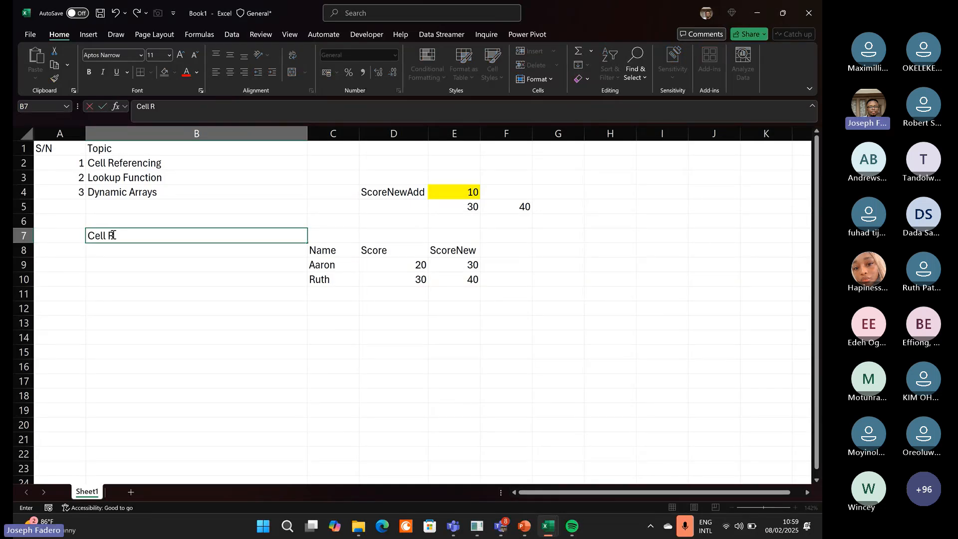
text(efereb)
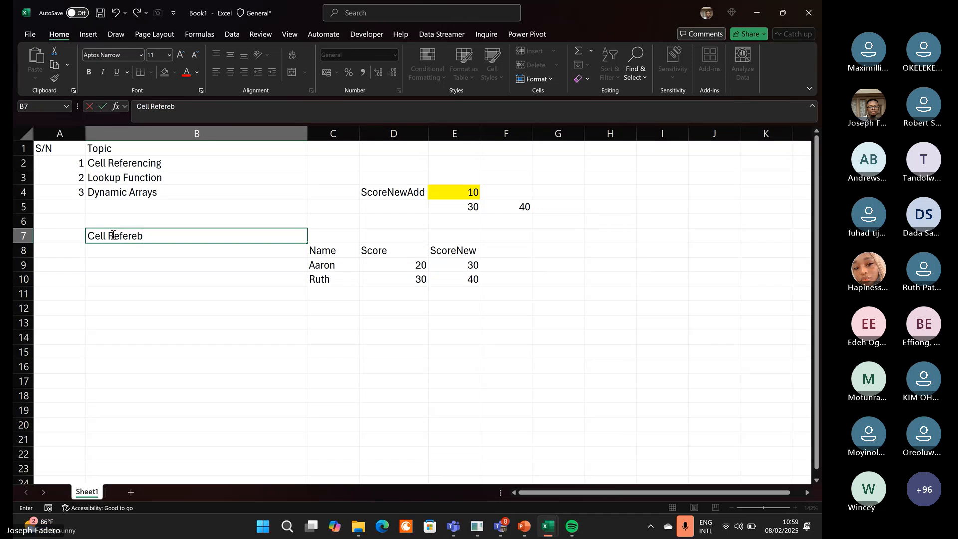
key(BackSpace)
text(ncing)
key(Return)
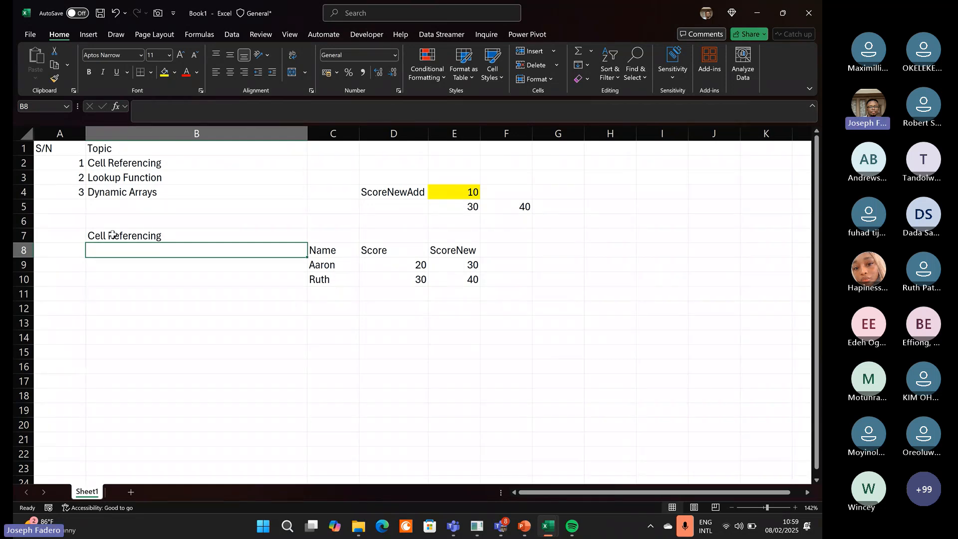
click(320, 134)
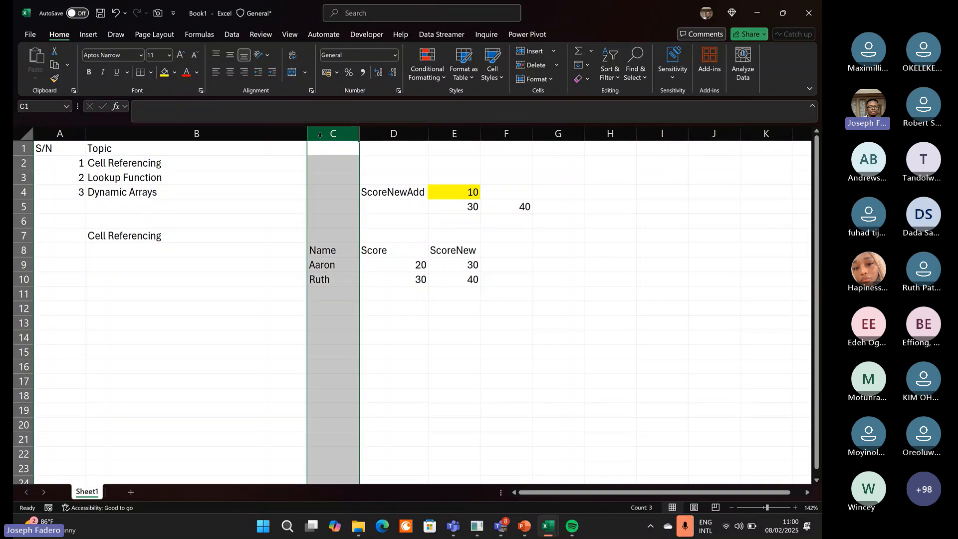
drag(359, 134, 529, 134)
Add the first list item under the Cell Referencing heading: 1 in A8 and Relative in B8.
click(70, 254)
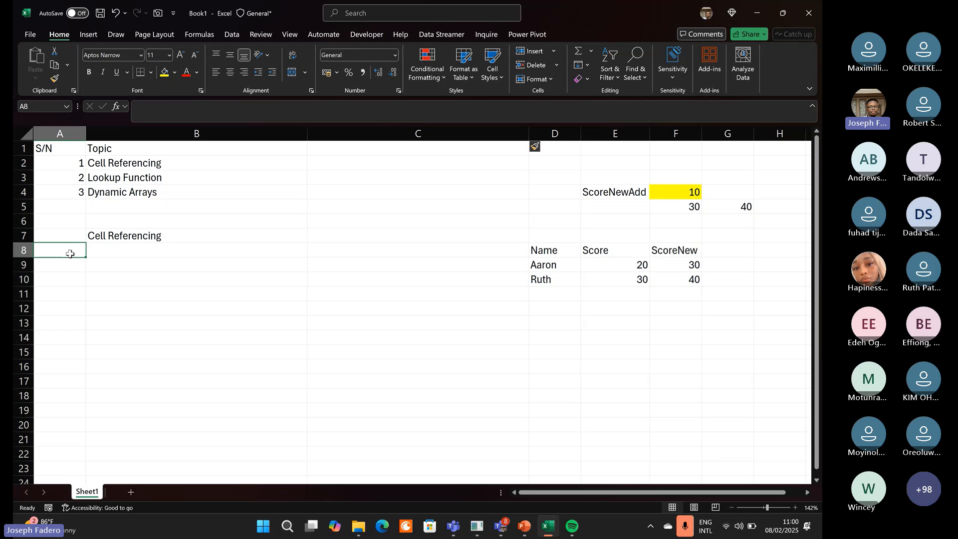
text(1)
key(Return)
key(Right)
key(Up)
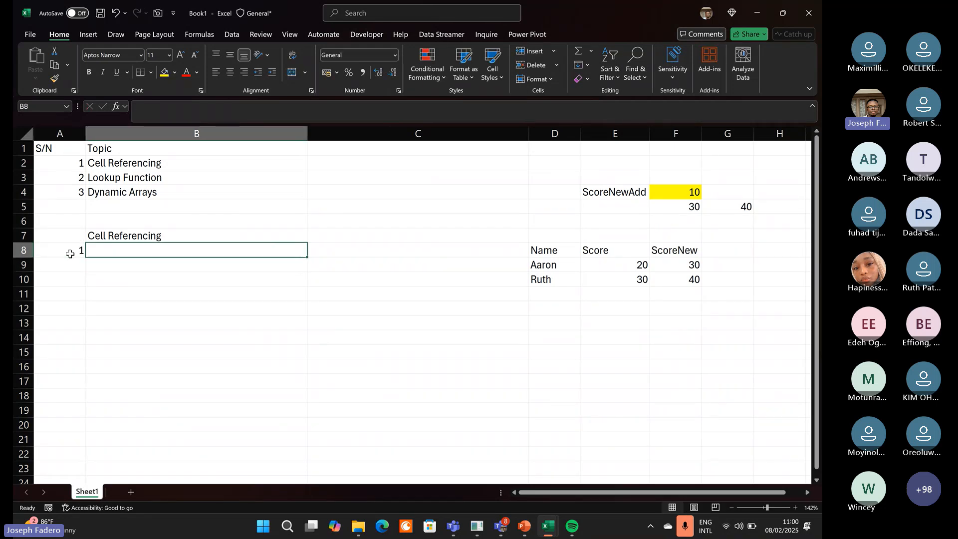
text(Relative)
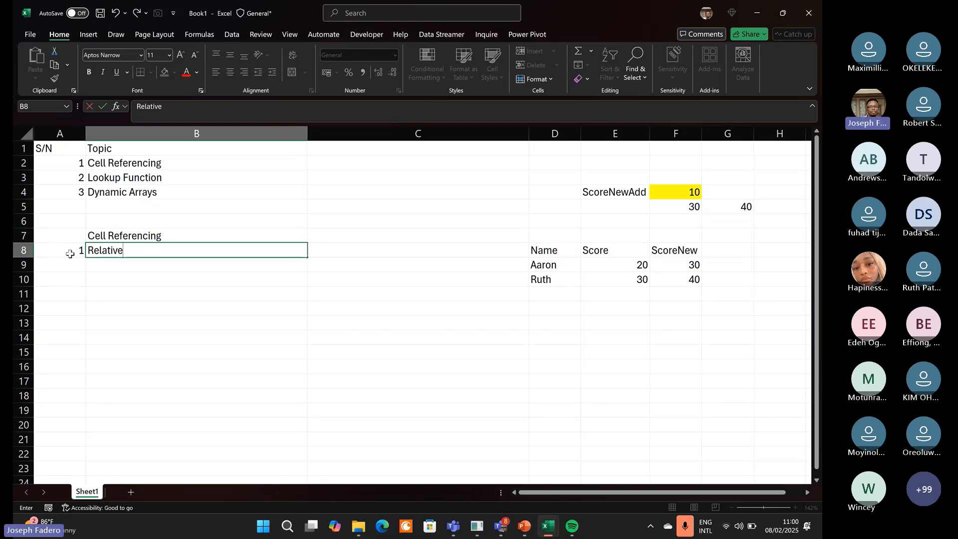
key(Return)
Add the second list item in row 9: 2 in A9 and Absolute in B9.
key(Left)
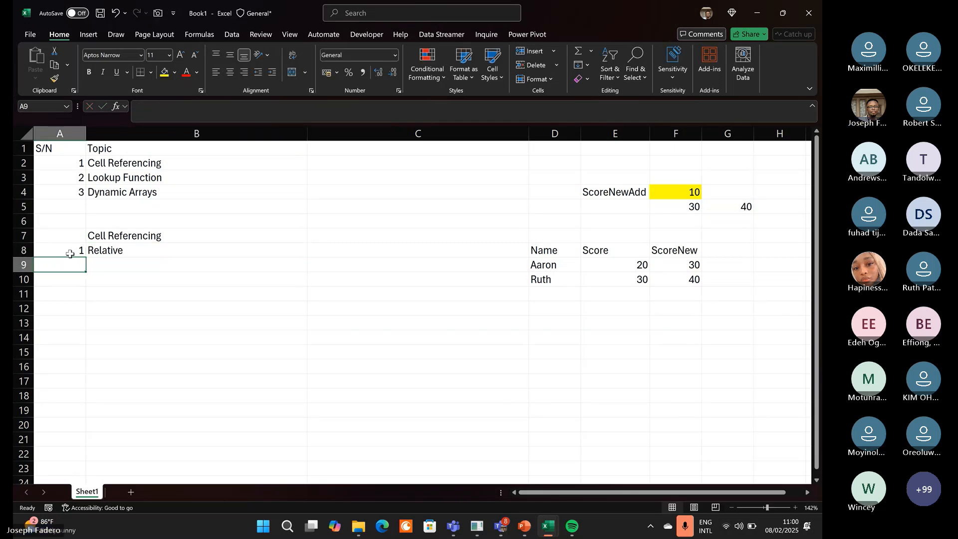
text(2)
key(Right)
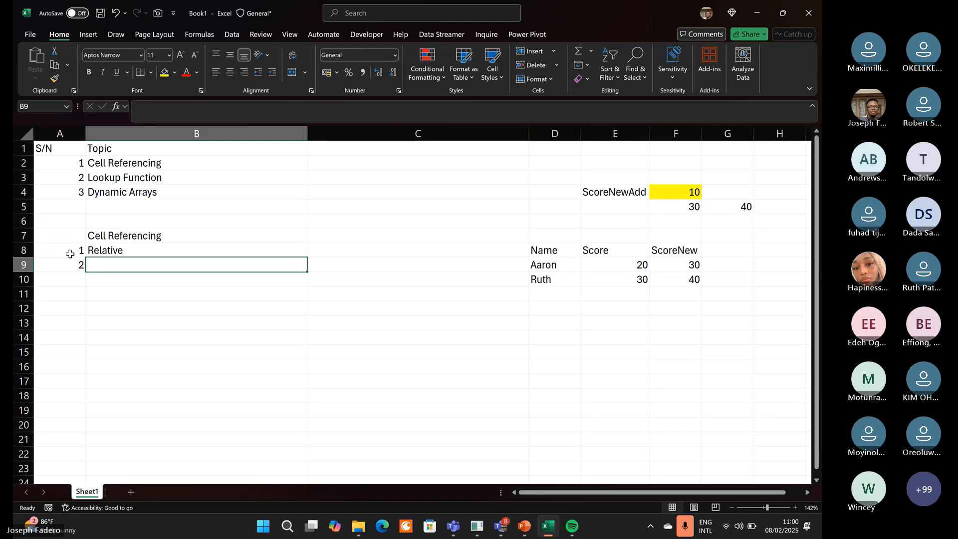
text(Absolut)
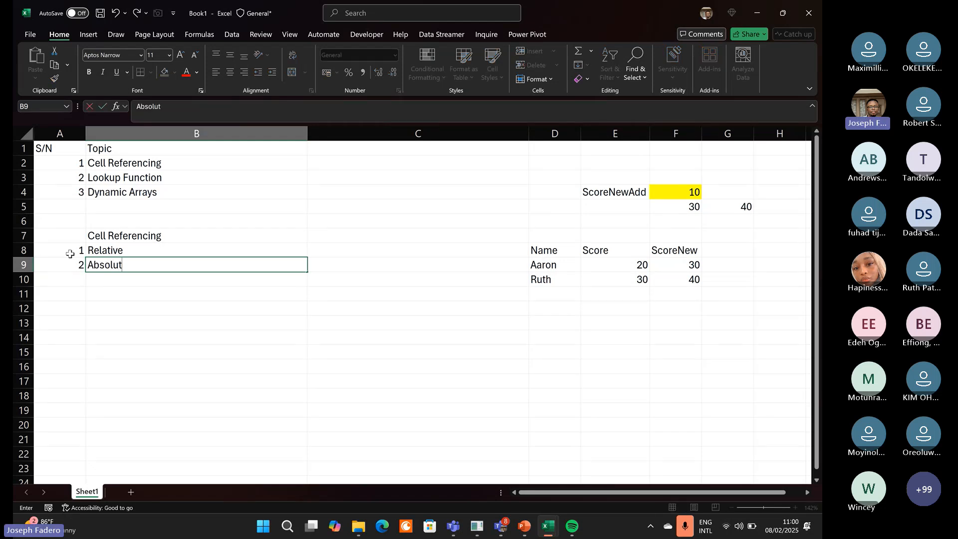
text(e)
key(Return)
Add the third list item in row 10: 3 in A10 and Mixed Reference in B10.
key(Left)
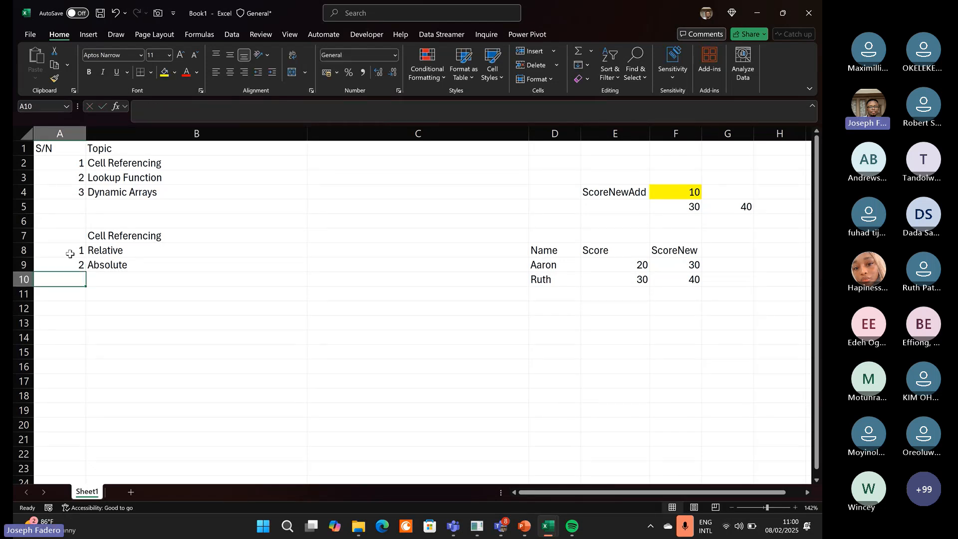
text(3)
key(Right)
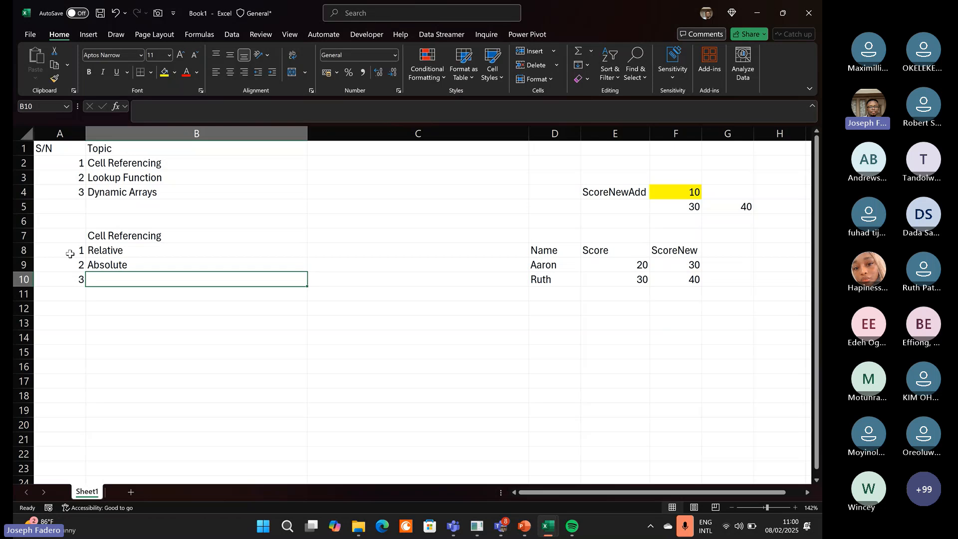
text(Mi)
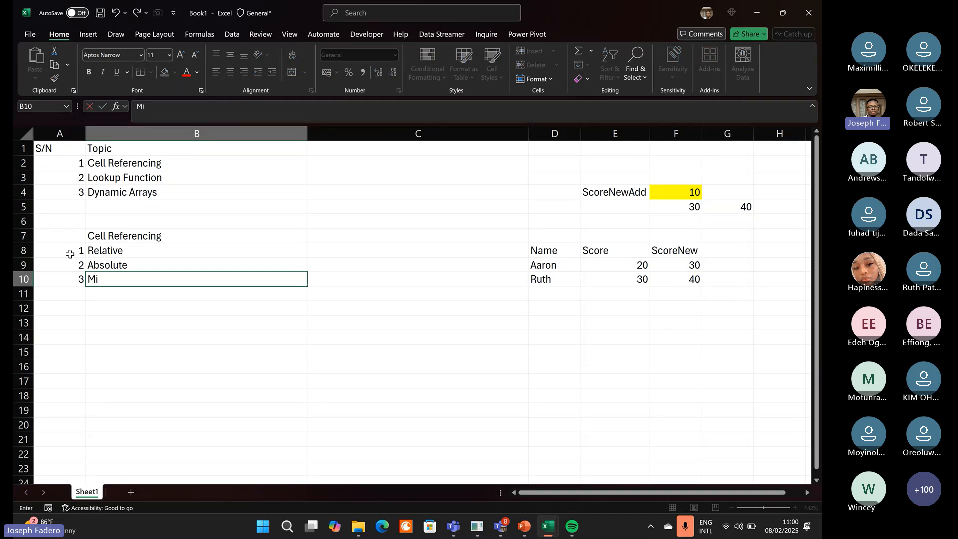
text(xed Reference)
key(Return)
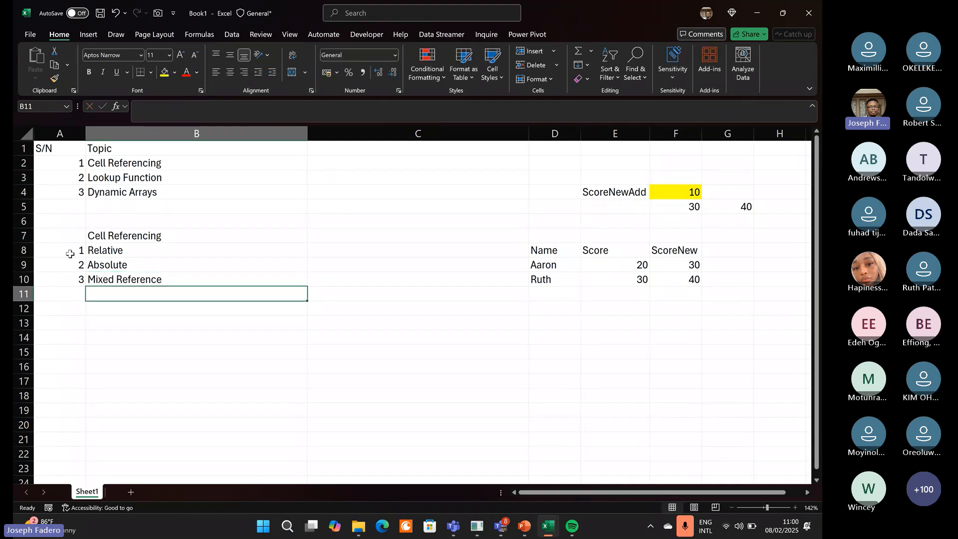
List the two mixed reference types below Mixed Reference: Row Constant in B11 and Column Constant in B12.
text(Row C)
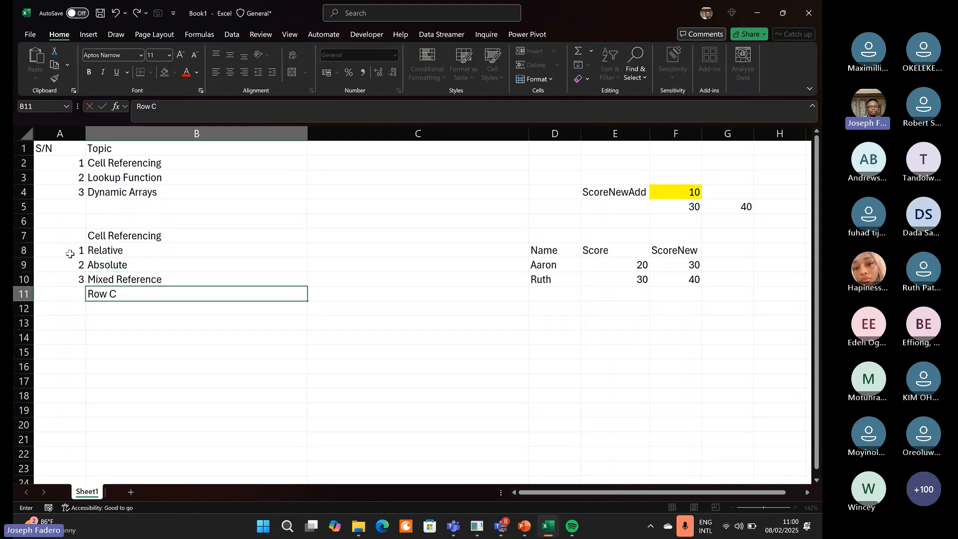
text(onstant)
key(Return)
text(C)
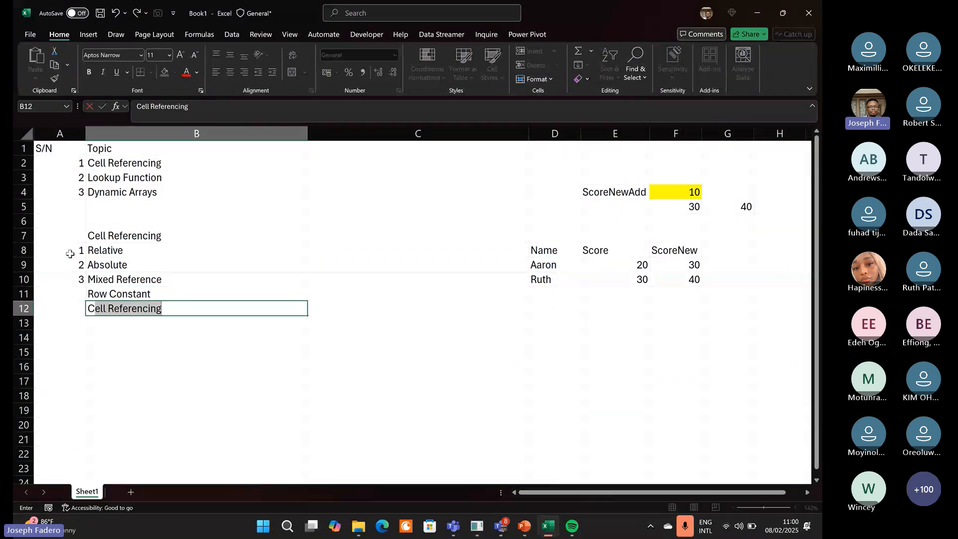
text(olumn )
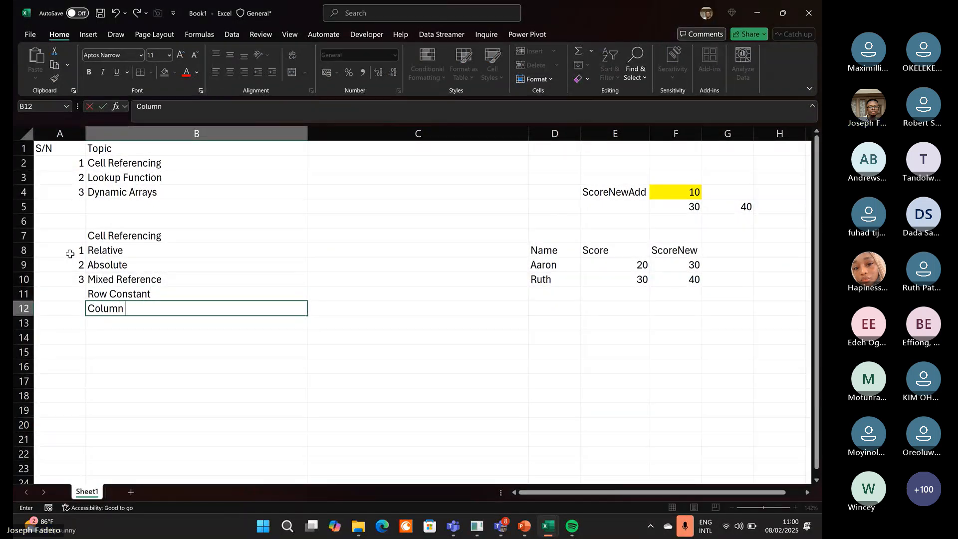
text(Constant)
key(Return)
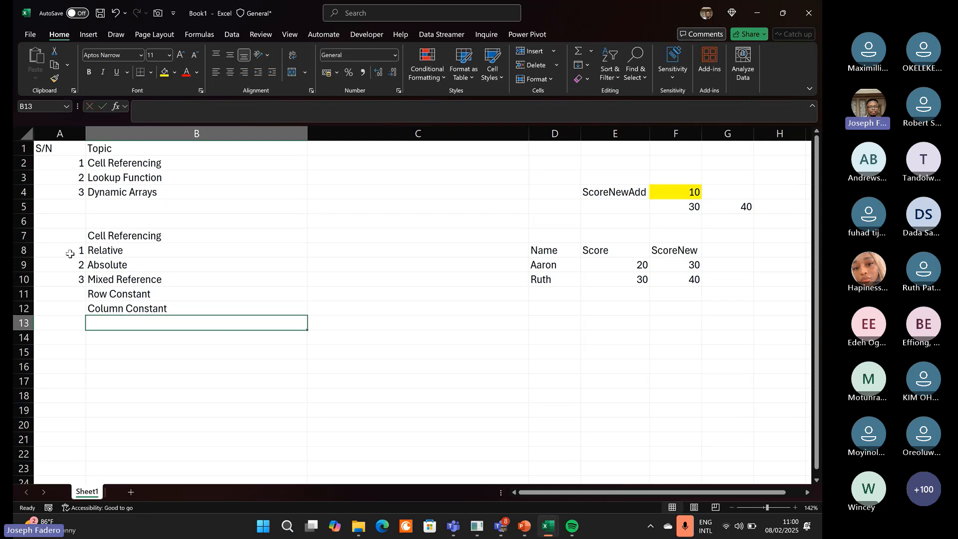
key(Up)
key(Up)
key(Up)
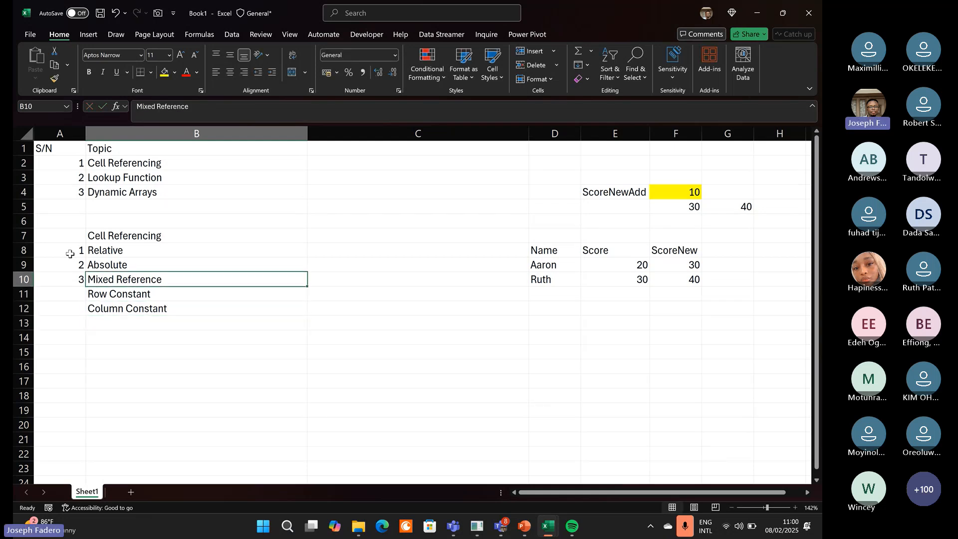
key(Down)
key(Up)
key(Left)
key(Right)
key(Left)
key(Right)
key(Left)
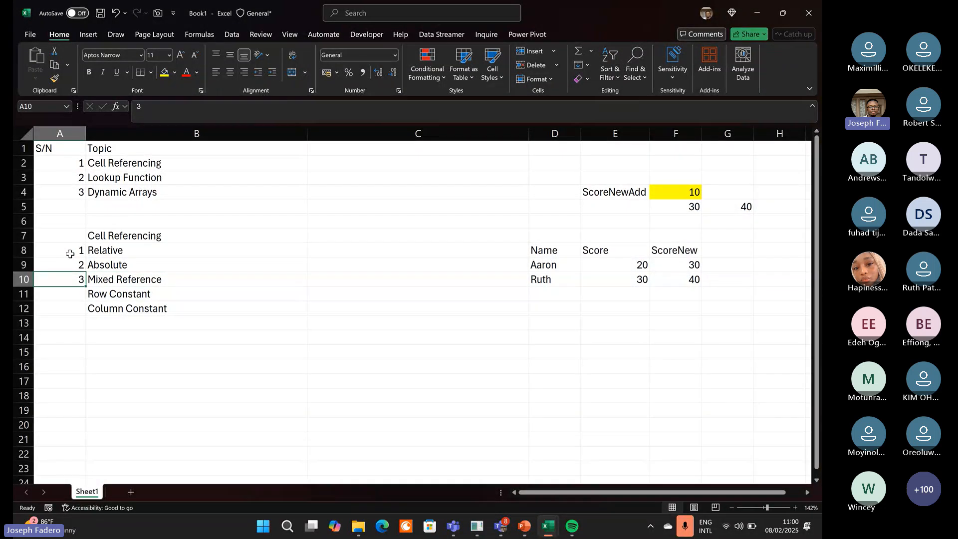
key(Down)
key(Down)
key(Up)
key(Up)
key(Up)
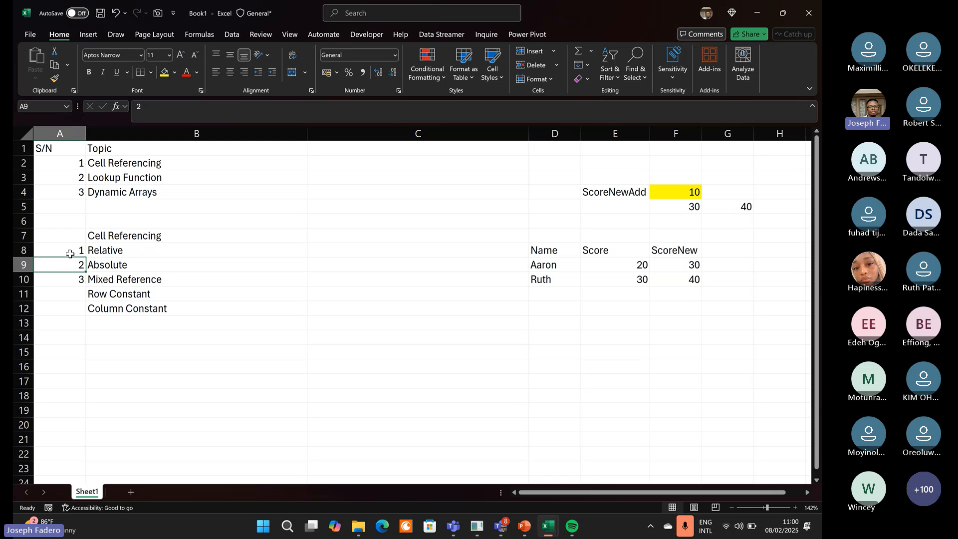
key(Down)
key(Right)
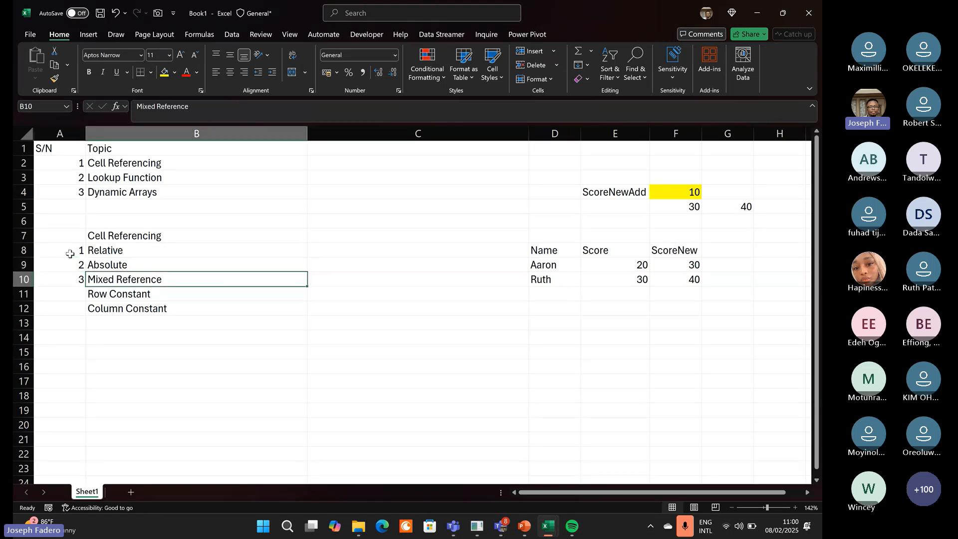
key(Left)
key(Right)
key(Left)
key(Down)
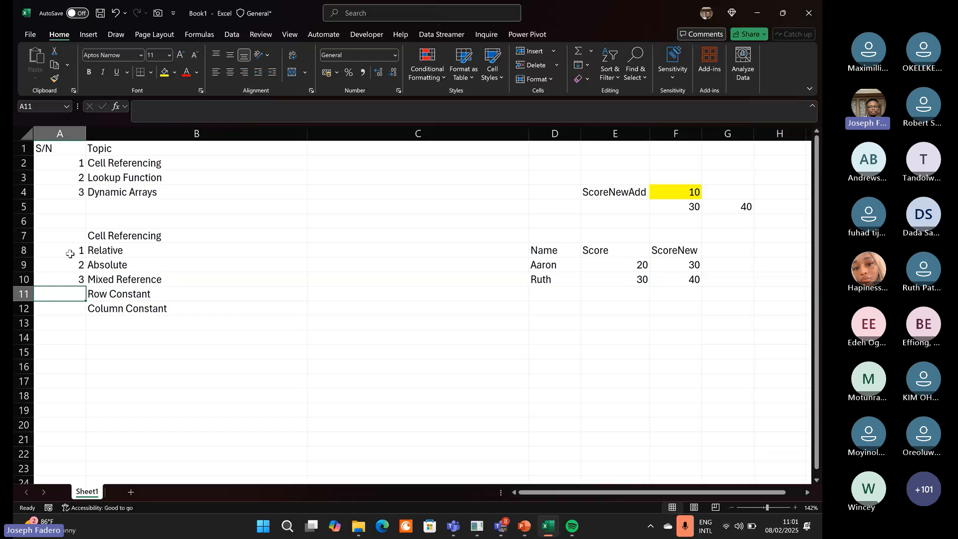
key(Up)
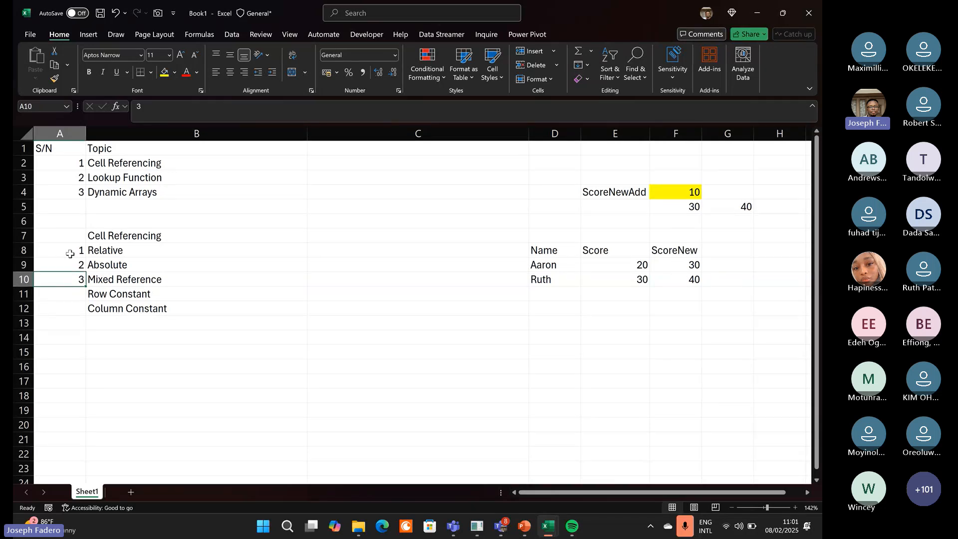
key(Right)
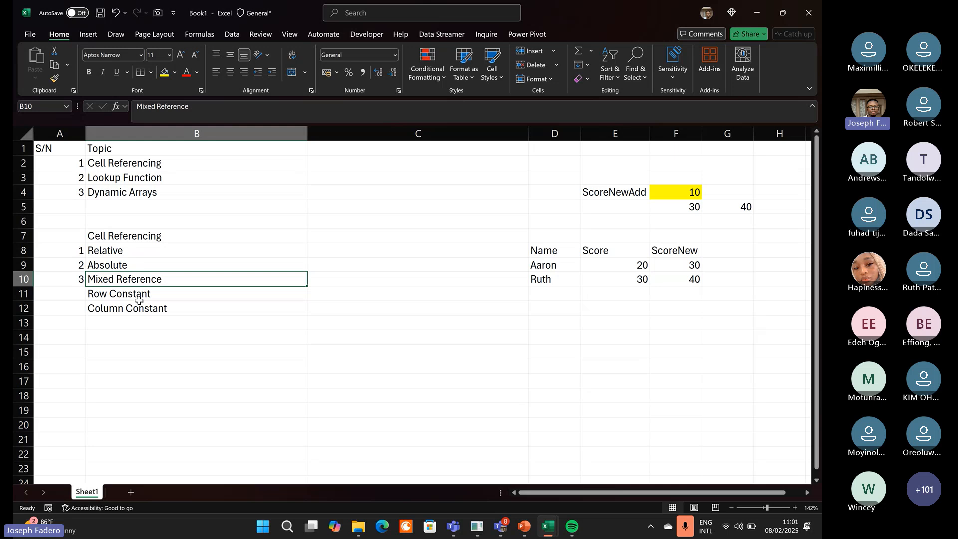
Add the heading Interpretation in C7, beside the Cell Referencing heading.
click(331, 231)
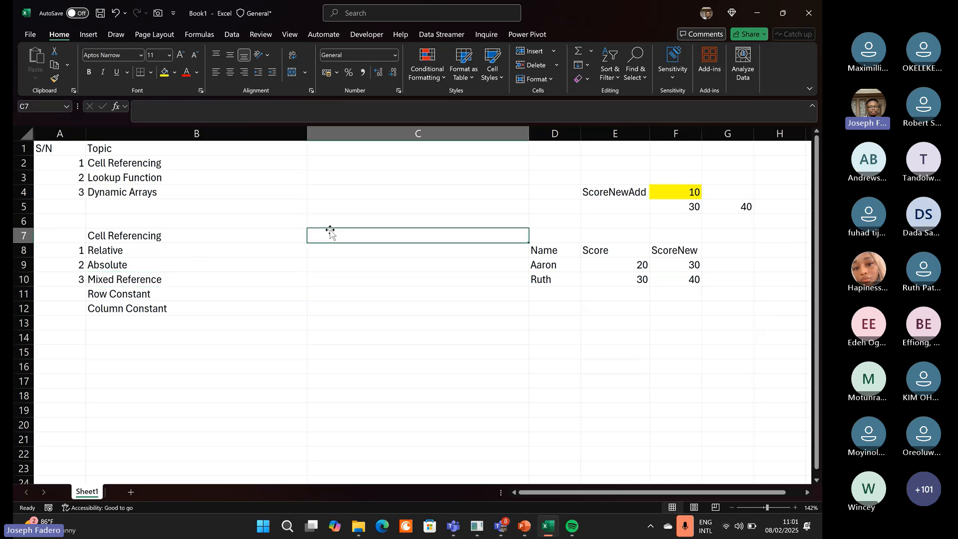
text(Inte)
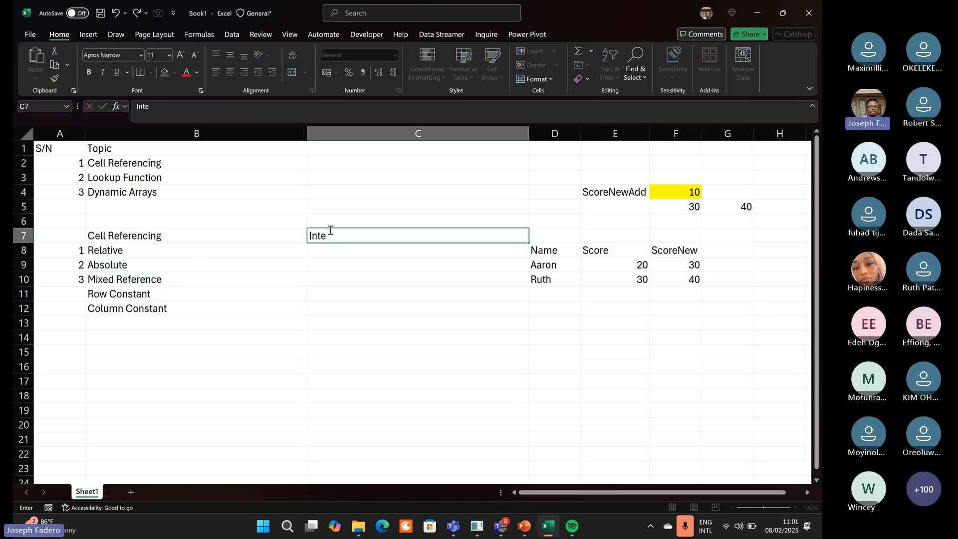
text(rpre)
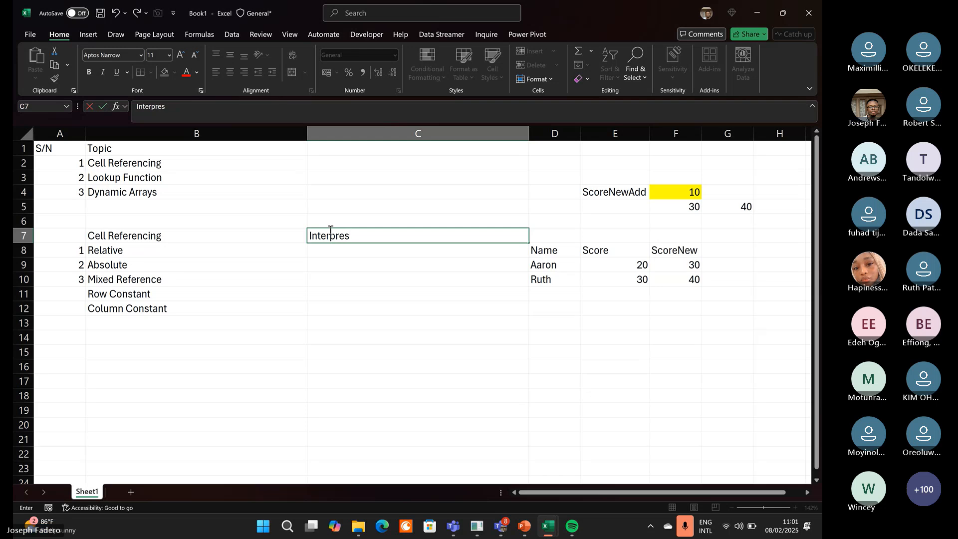
text(tation)
key(Return)
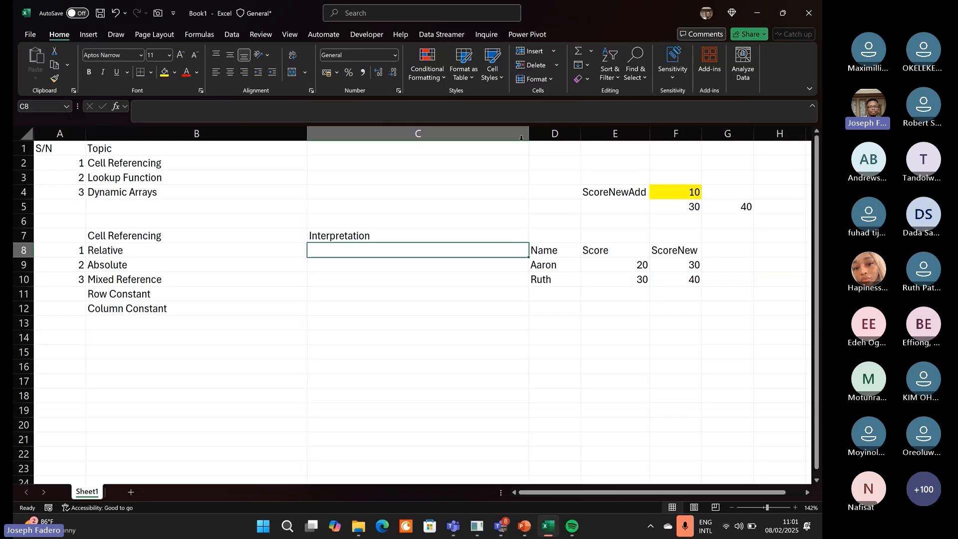
drag(529, 132, 562, 150)
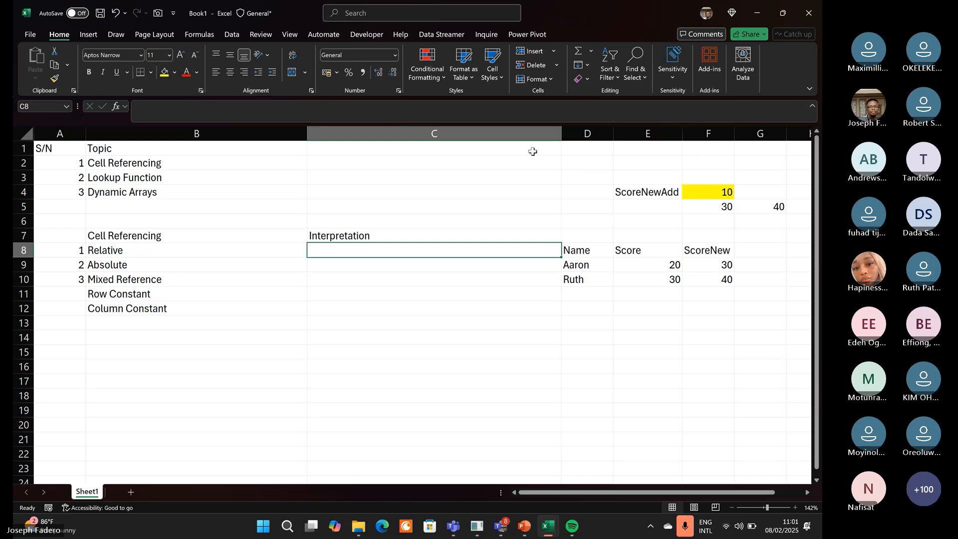
click(539, 131)
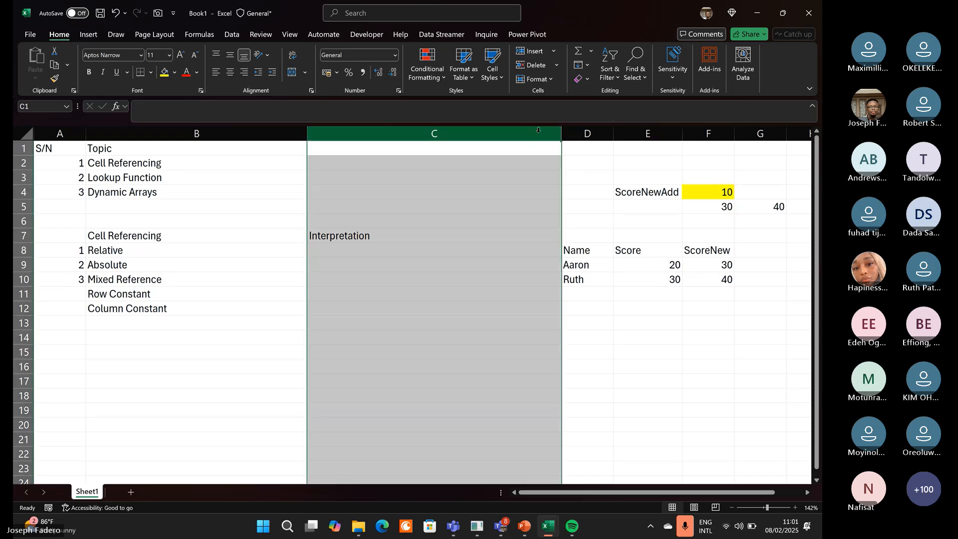
click(581, 129)
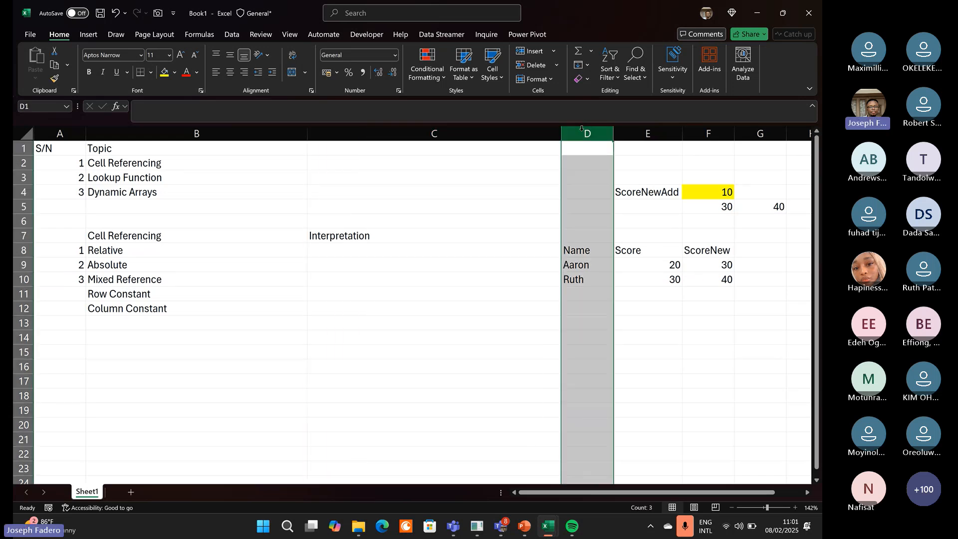
key(ctrl+shift+plus)
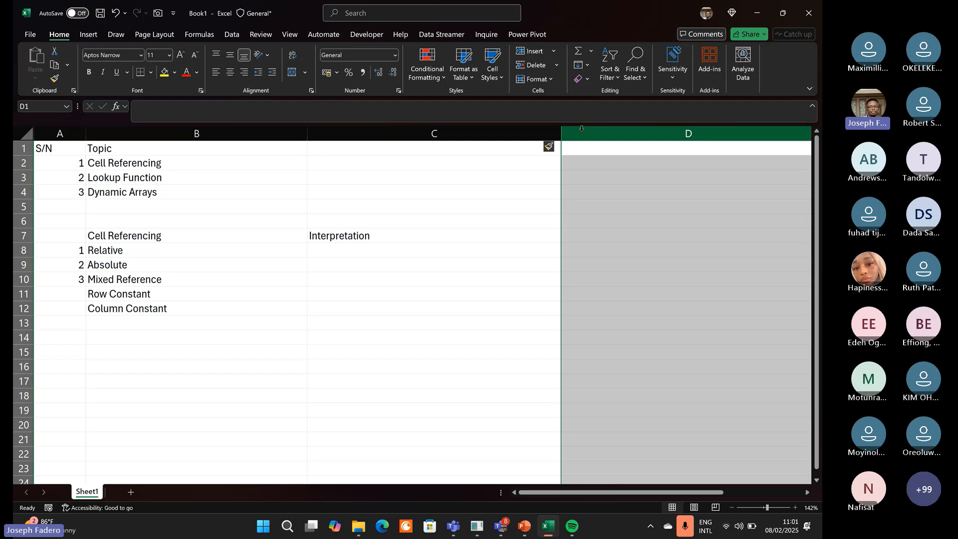
key(ctrl+z)
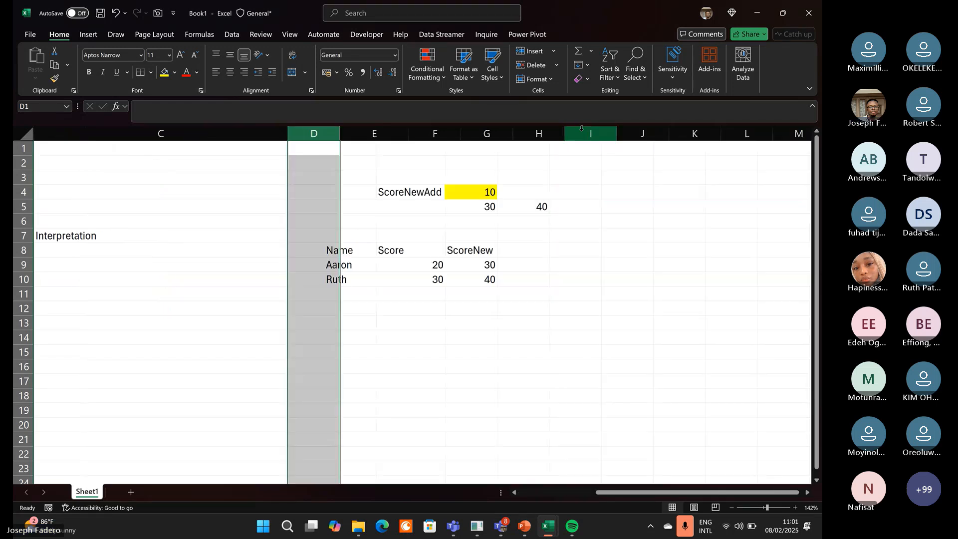
click(586, 495)
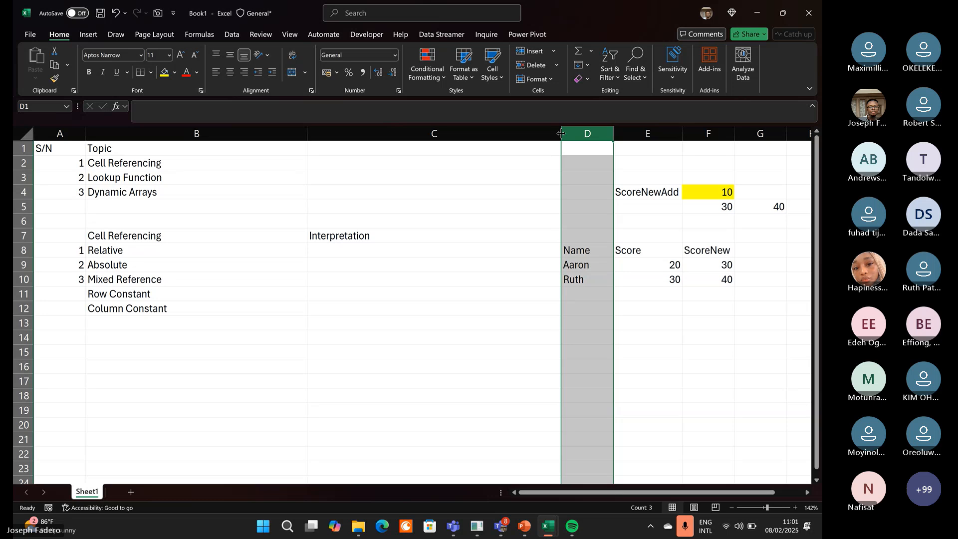
Narrow column C and enter E4 in C8 as the interpretation of the Relative reference.
drag(562, 134, 468, 133)
click(424, 250)
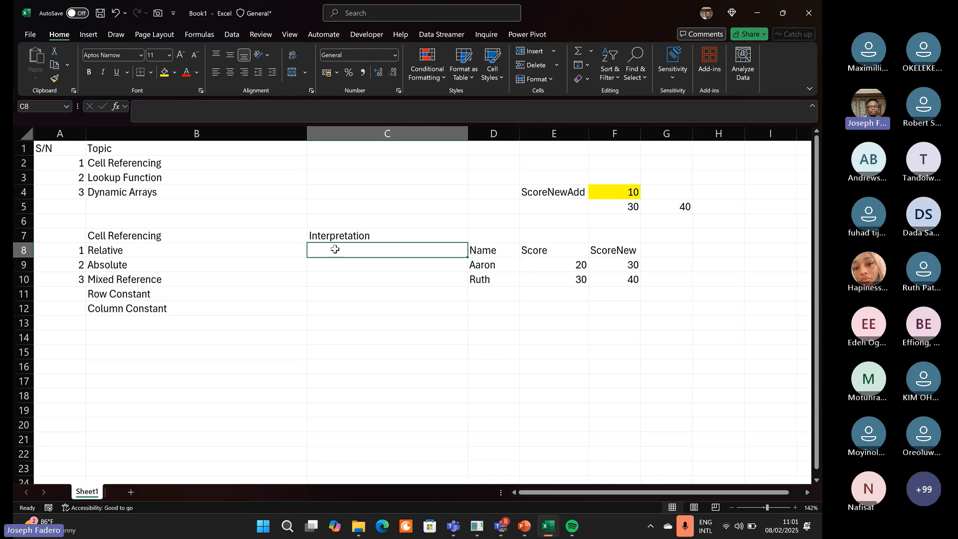
text(E4)
key(Return)
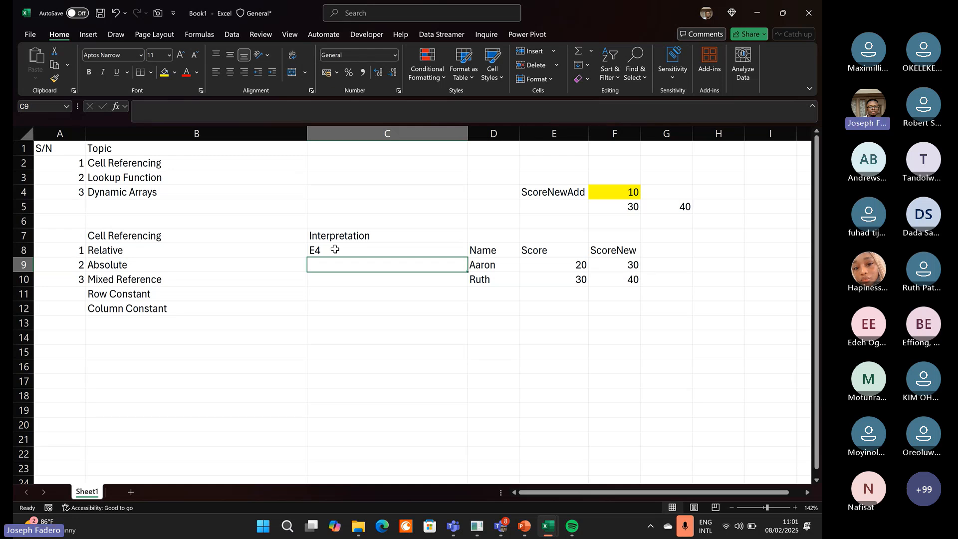
Begin the interpretation of the Absolute reference in C9 with $E.
text($E)
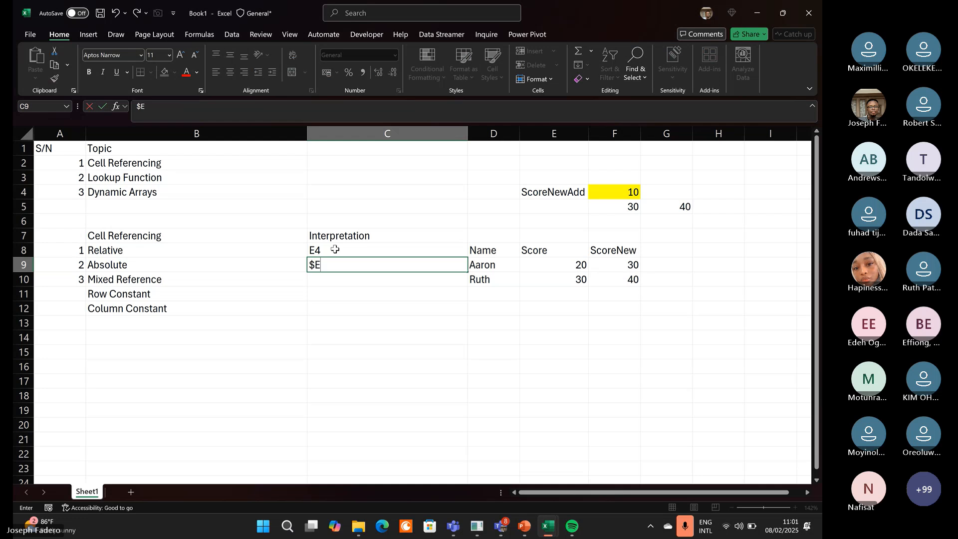
Complete the Absolute interpretation as $E$4 in C9 and enter E$4 for Row Constant in C11.
text($4)
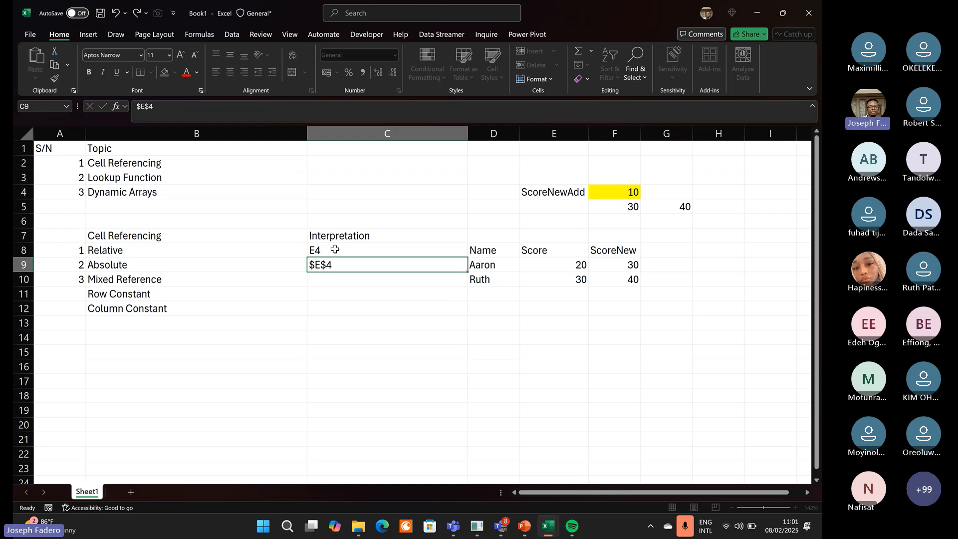
key(Return)
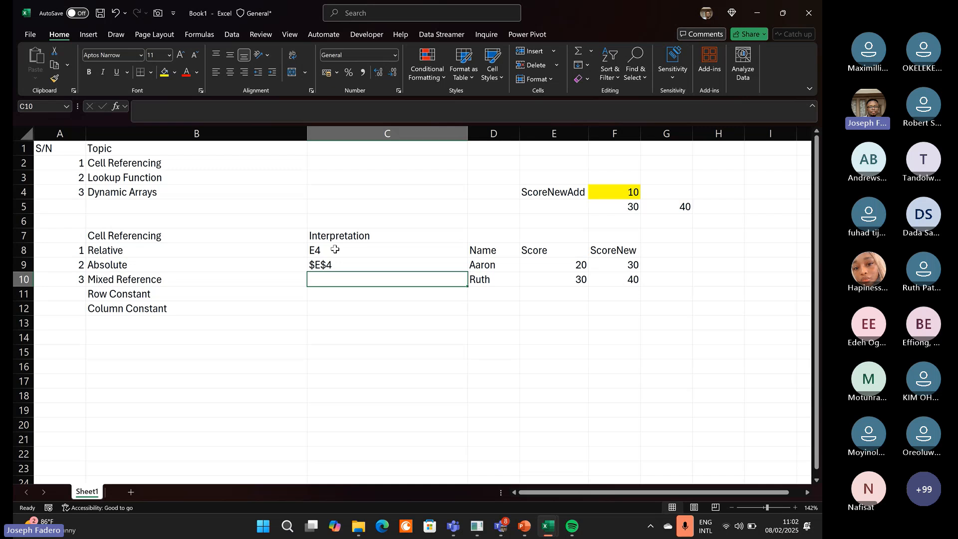
click(329, 293)
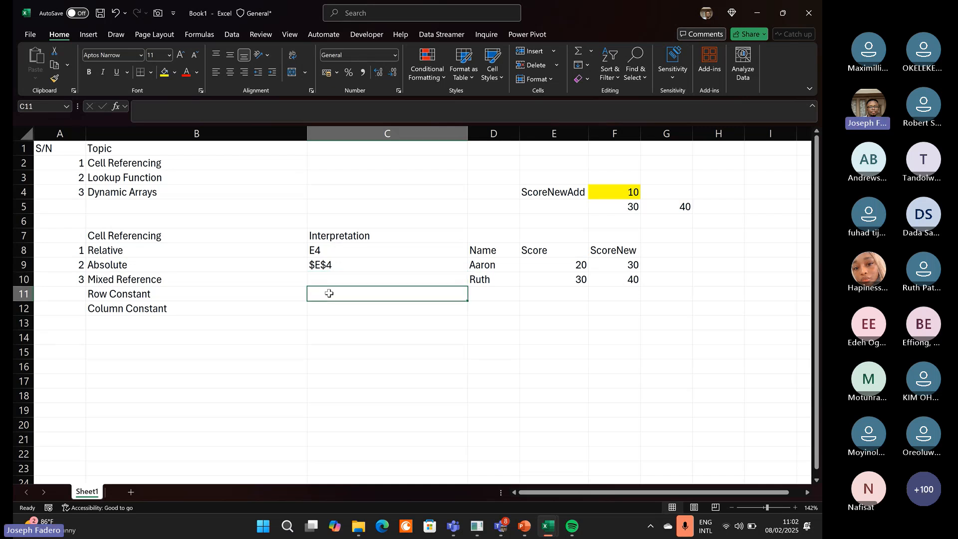
text(E4)
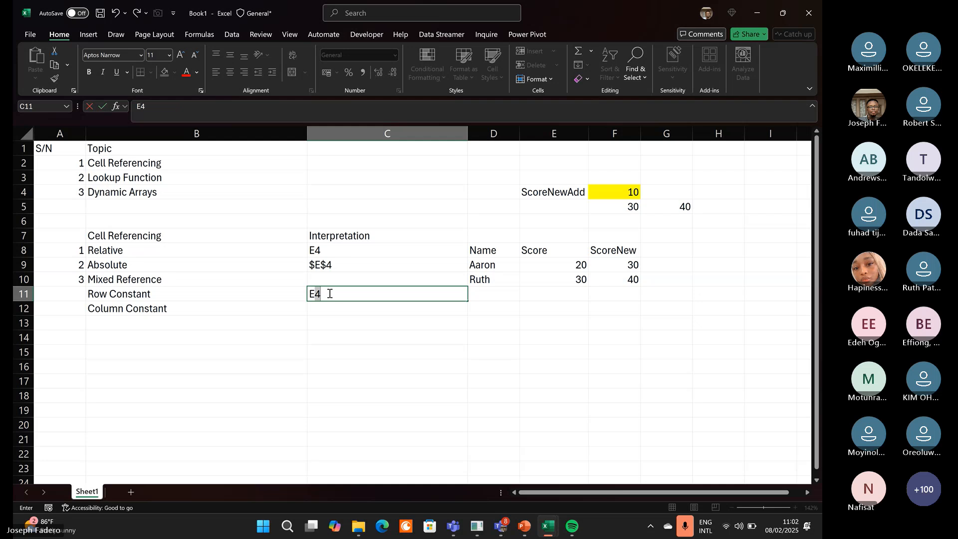
key(Left)
text($)
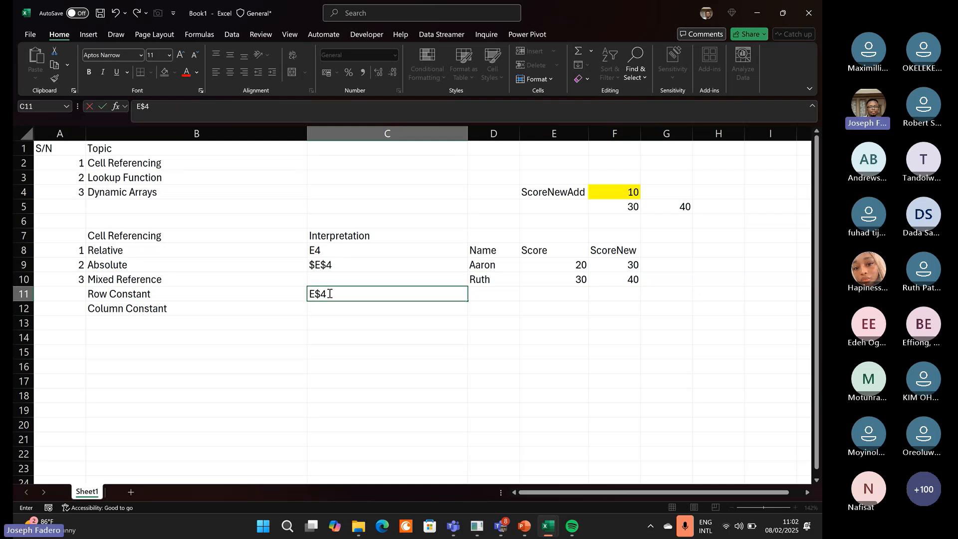
key(Return)
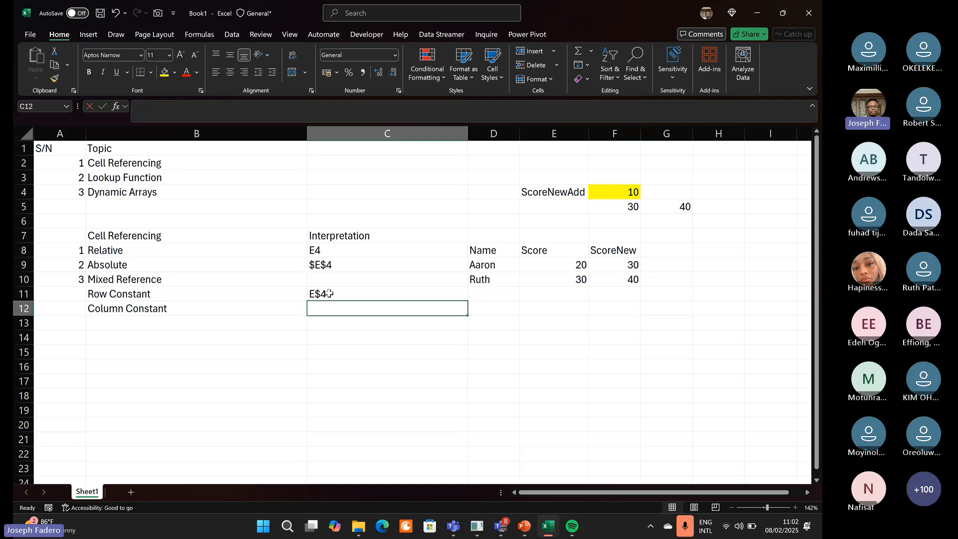
Enter $E4 as the interpretation for Column Constant in C12.
text(E$4)
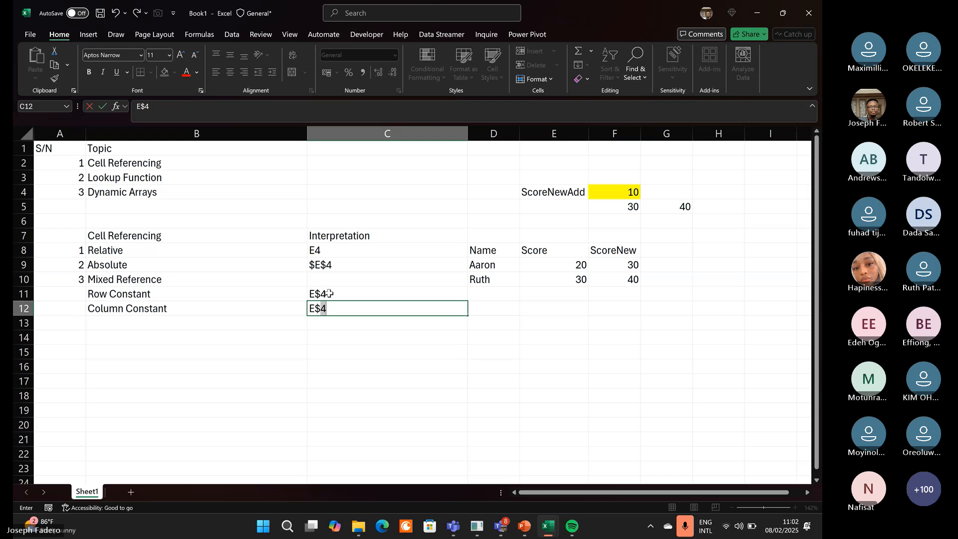
key(BackSpace)
key(BackSpace)
key(BackSpace)
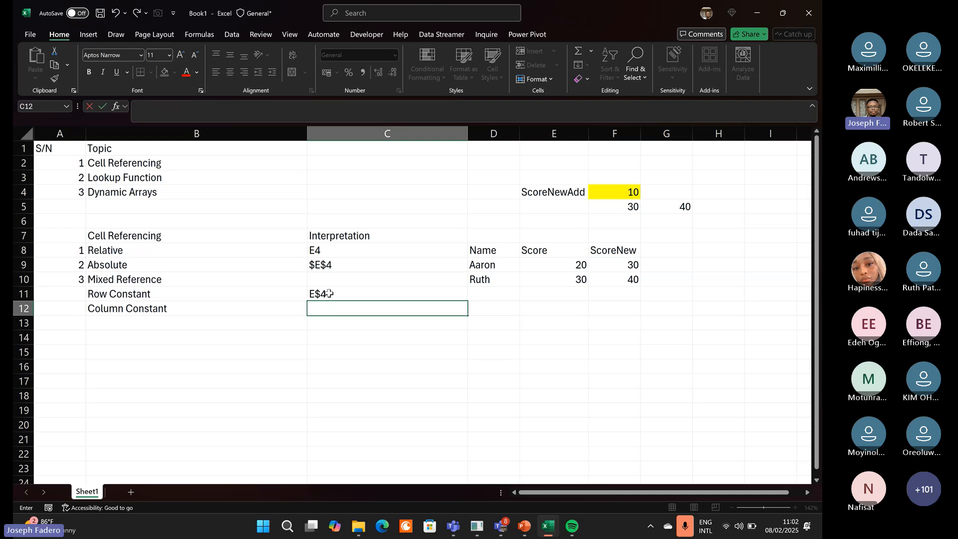
text($E$)
key(BackSpace)
text(4)
key(Return)
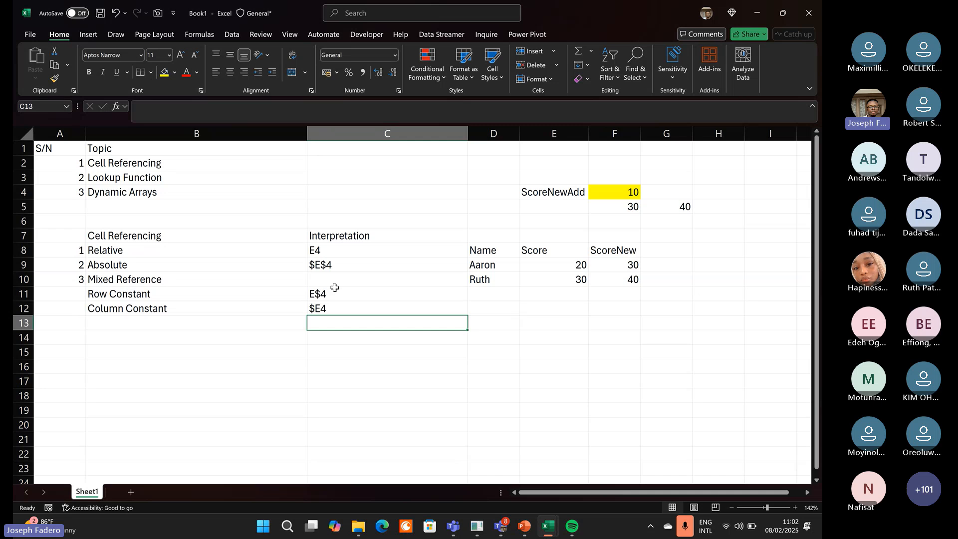
Examine the reference examples in the Interpretation column, the first ScoreNew formula in F9 and the ScoreNewAdd cell F4.
click(334, 303)
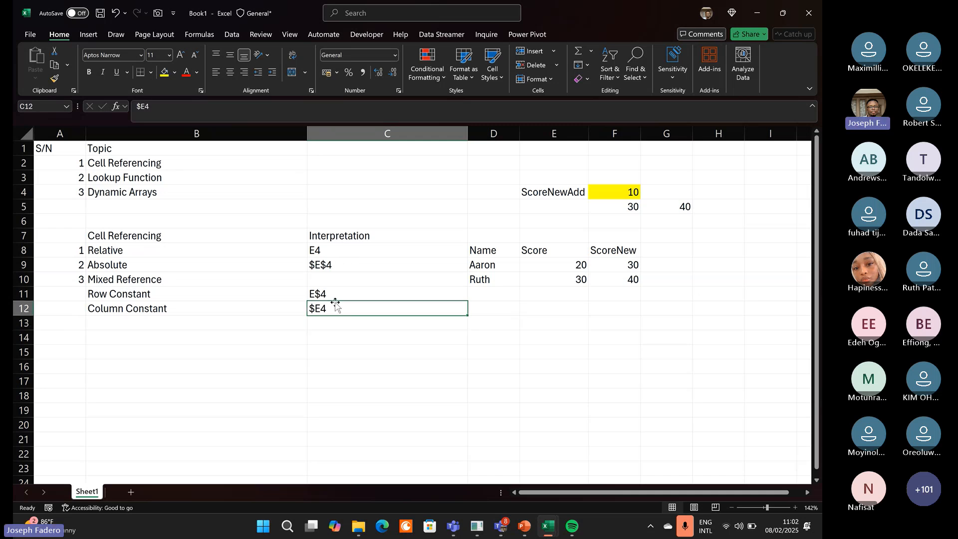
click(334, 296)
click(335, 262)
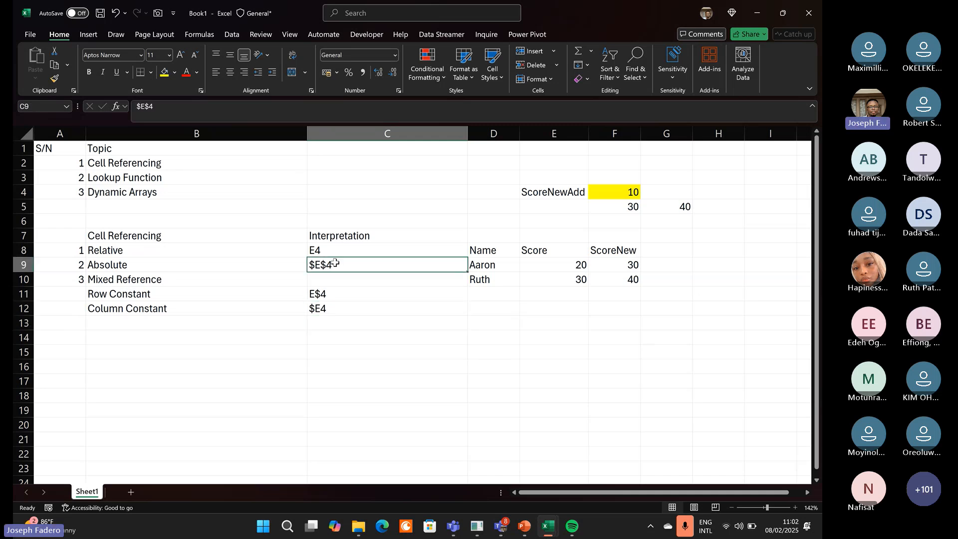
click(334, 248)
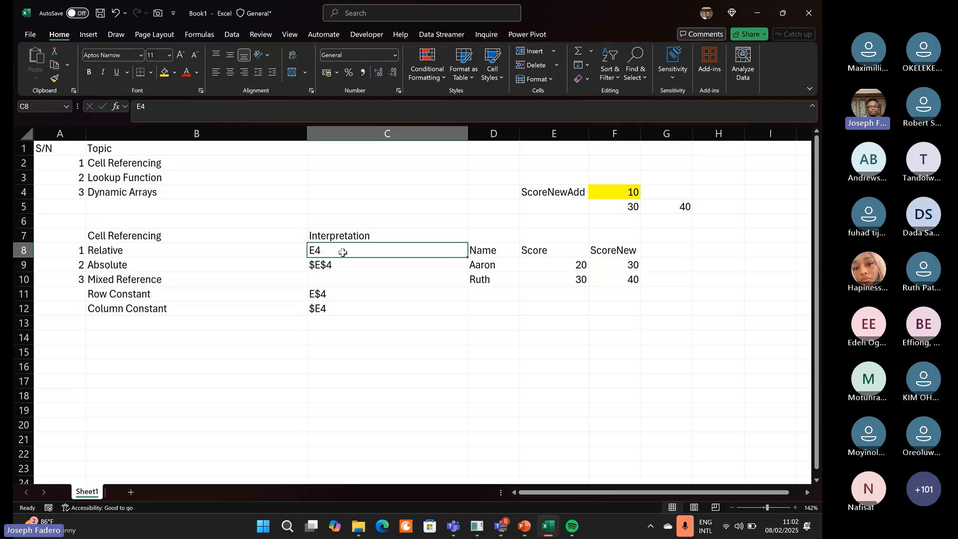
click(625, 265)
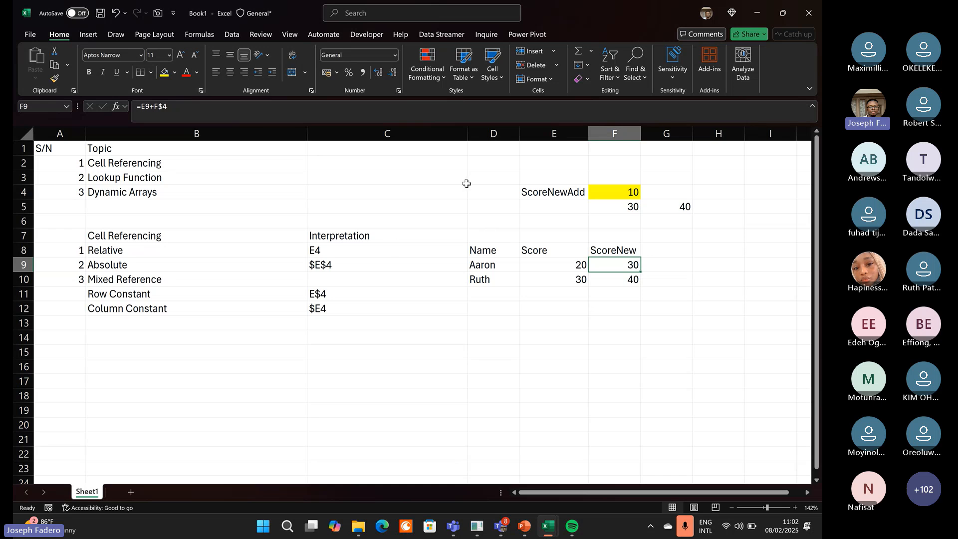
click(634, 191)
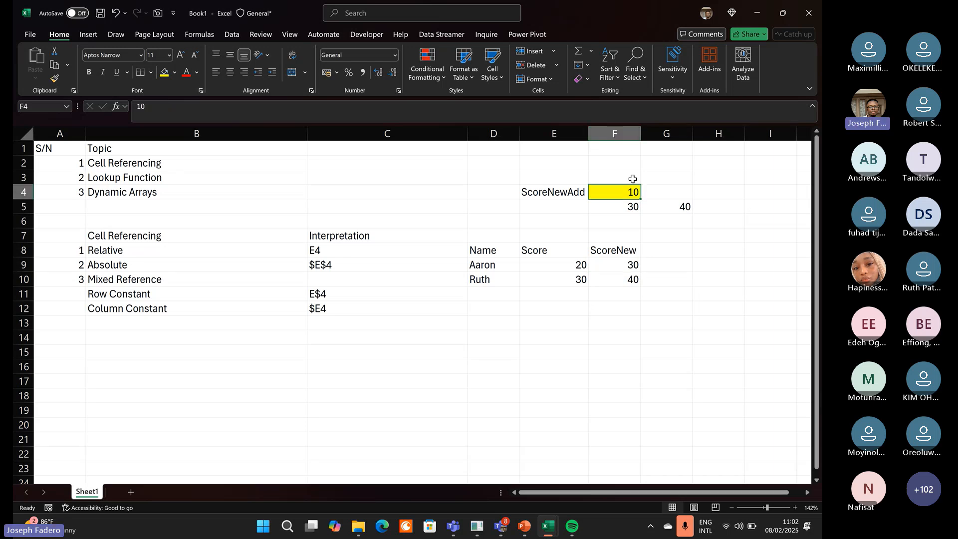
click(600, 265)
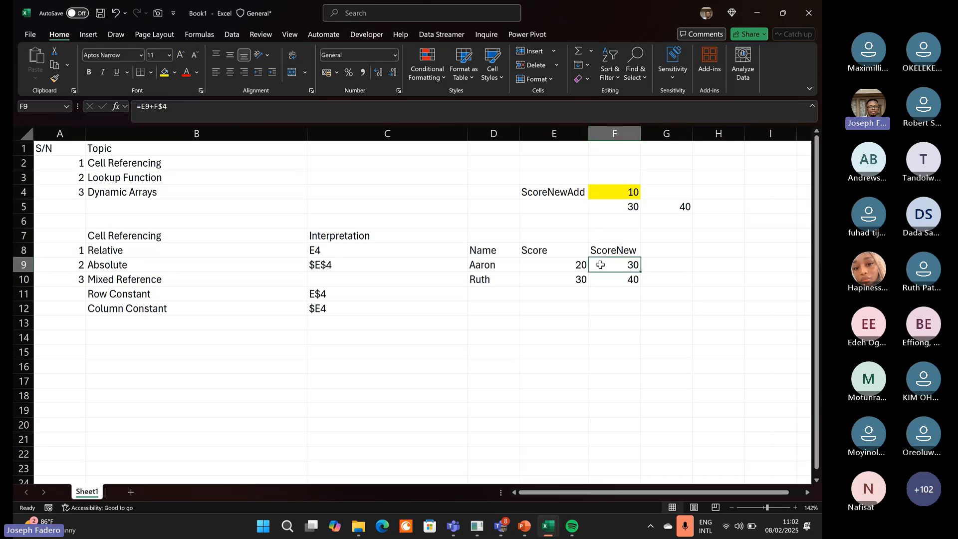
Clear the formula from the first ScoreNew cell, F9.
click(261, 107)
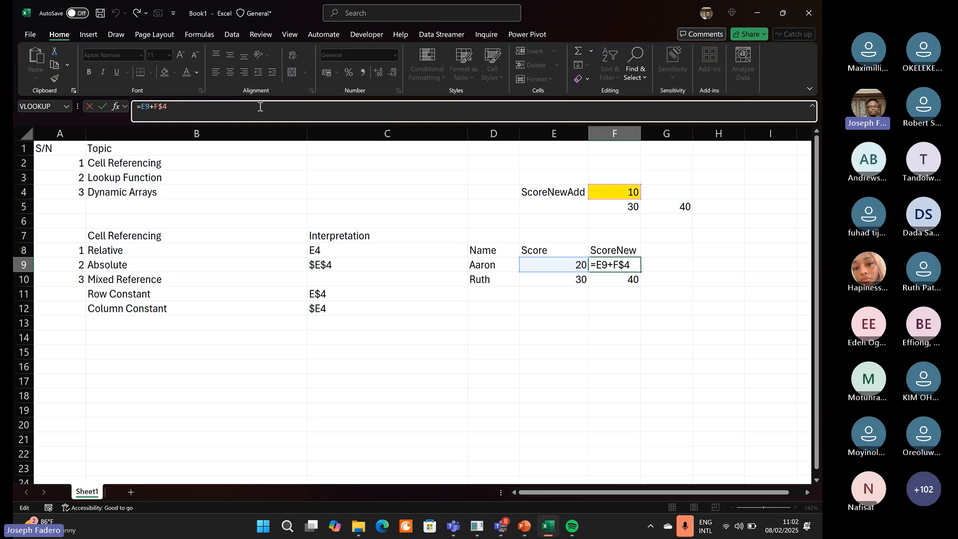
key(BackSpace)
key(BackSpace)
key(BackSpace)
key(BackSpace)
key(BackSpace)
key(BackSpace)
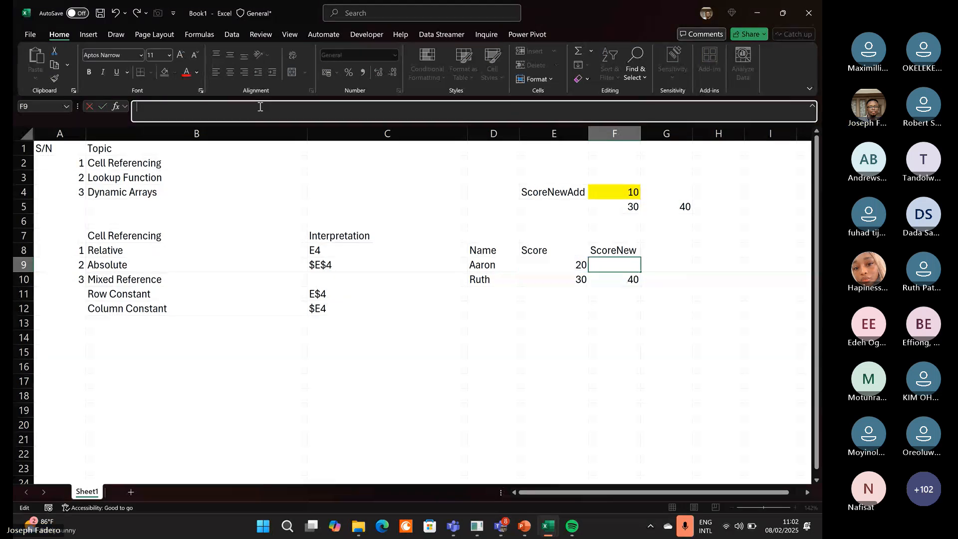
key(Up)
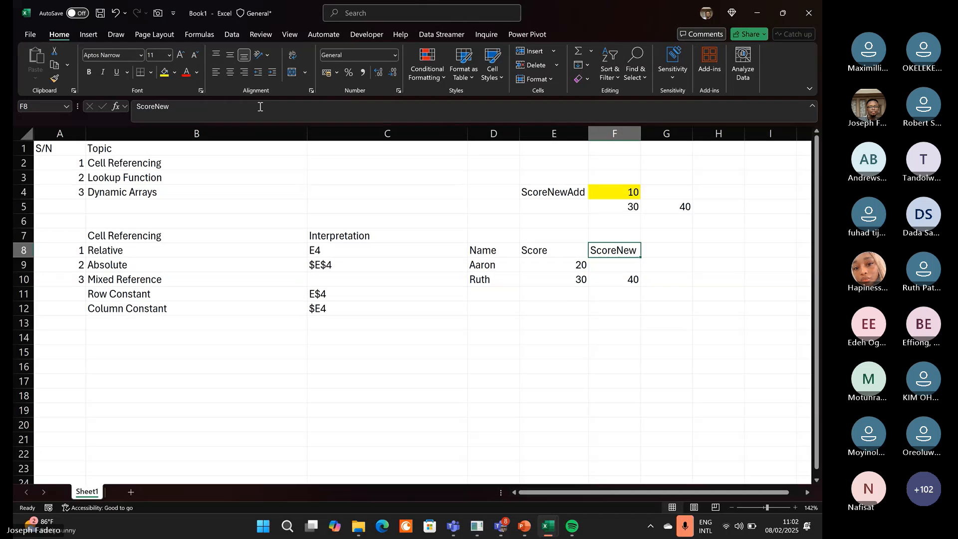
key(Down)
key(Down)
key(Down)
key(Up)
key(Up)
key(Up)
Insert a blank column before the Name column and make it narrower.
click(487, 132)
key(ctrl+shift+plus)
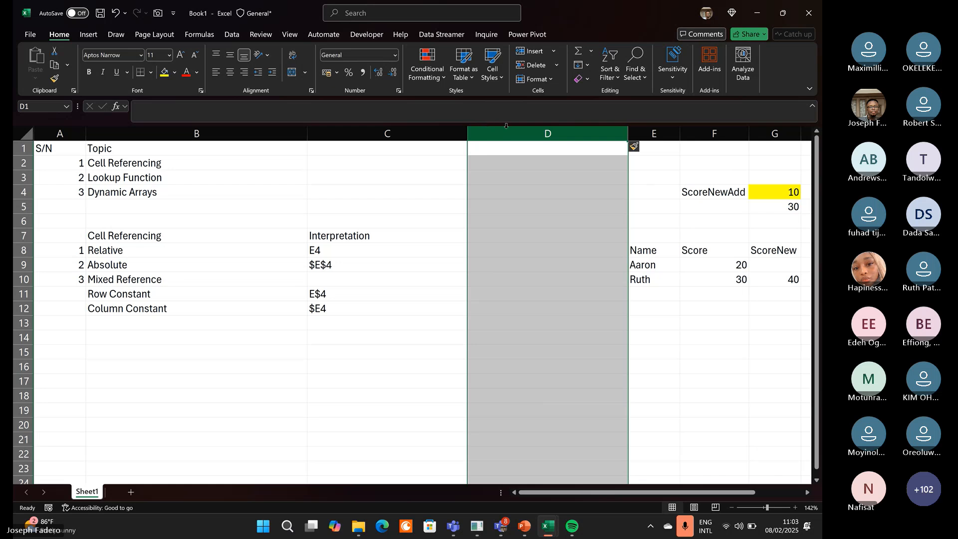
drag(628, 135, 589, 135)
click(761, 508)
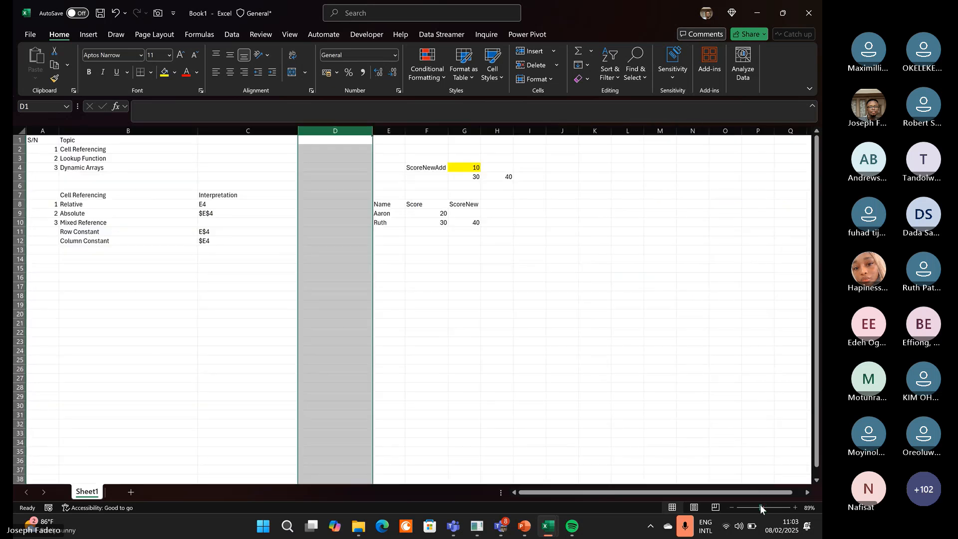
click(316, 194)
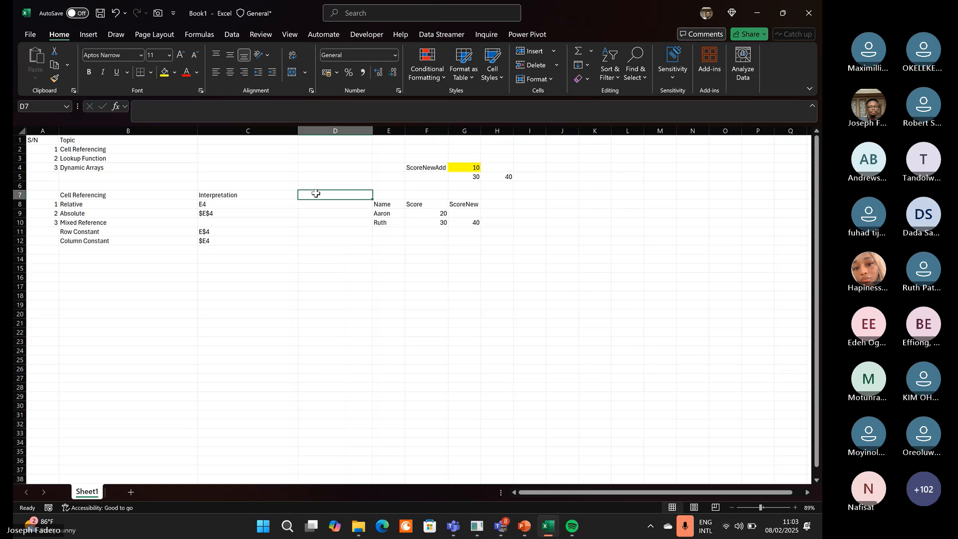
text(Sc)
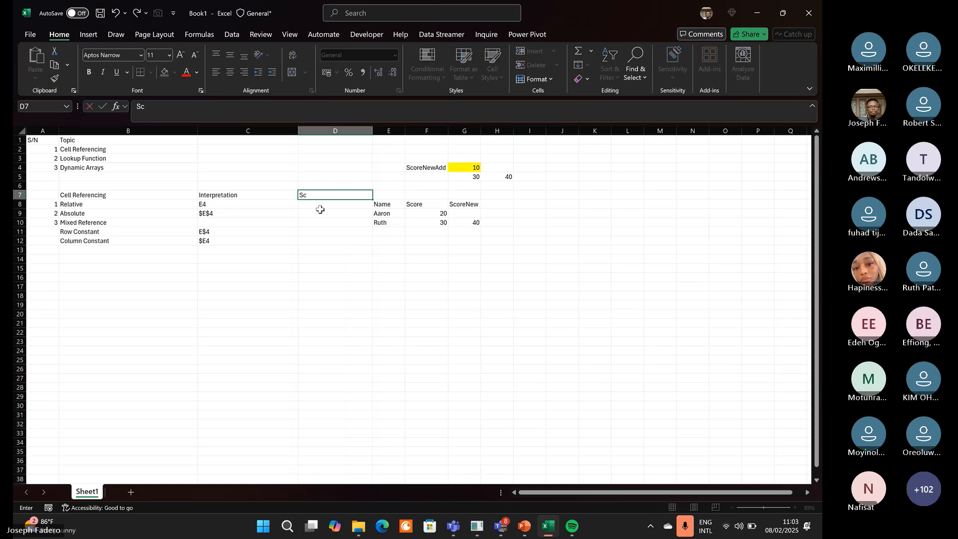
text(ore New R)
key(BackSpace)
key(BackSpace)
key(BackSpace)
key(BackSpace)
key(BackSpace)
key(BackSpace)
key(BackSpace)
key(BackSpace)
key(BackSpace)
key(BackSpace)
key(BackSpace)
key(BackSpace)
key(Return)
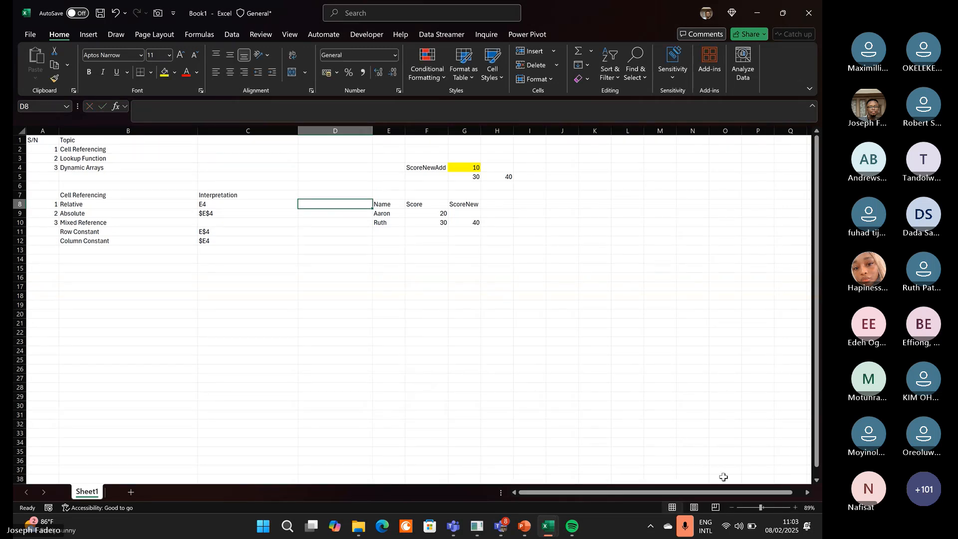
Remove the blank column inserted before the Name column.
click(768, 508)
drag(681, 492, 619, 487)
click(521, 136)
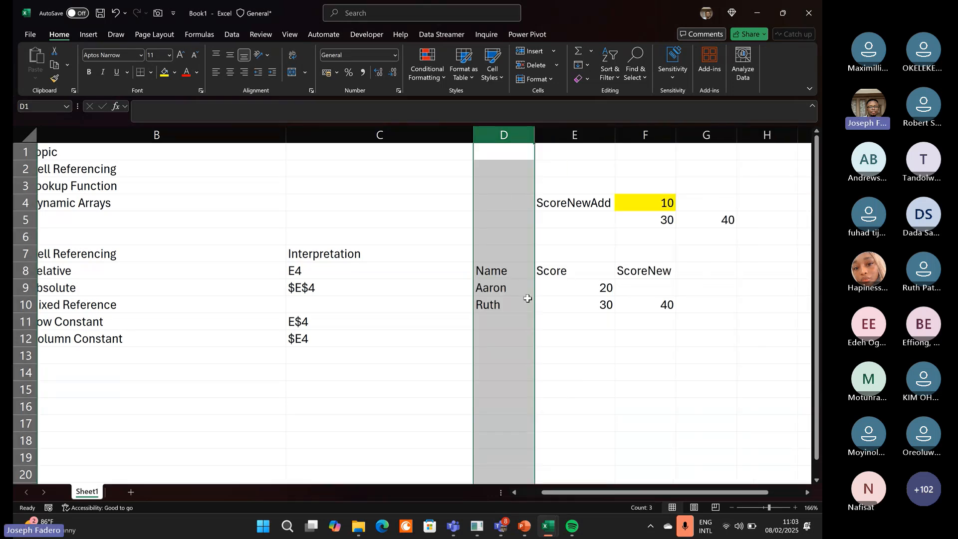
Enter the relative-reference formula =E9+F4 in the first ScoreNew cell, F9.
click(367, 269)
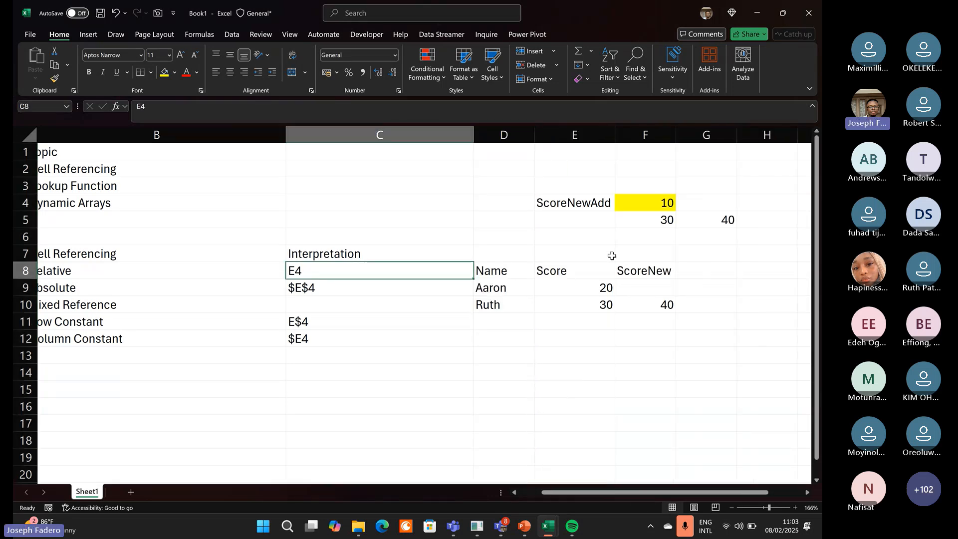
click(632, 286)
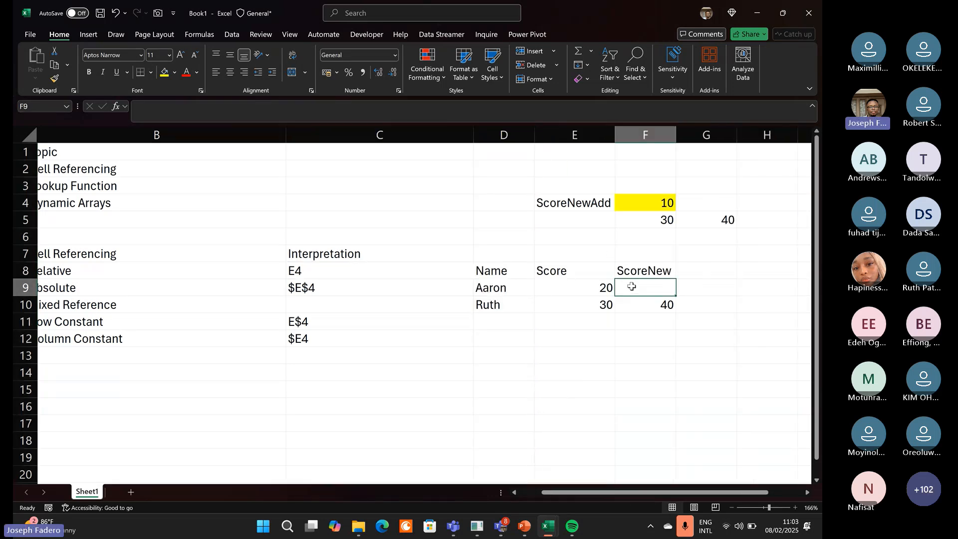
click(592, 289)
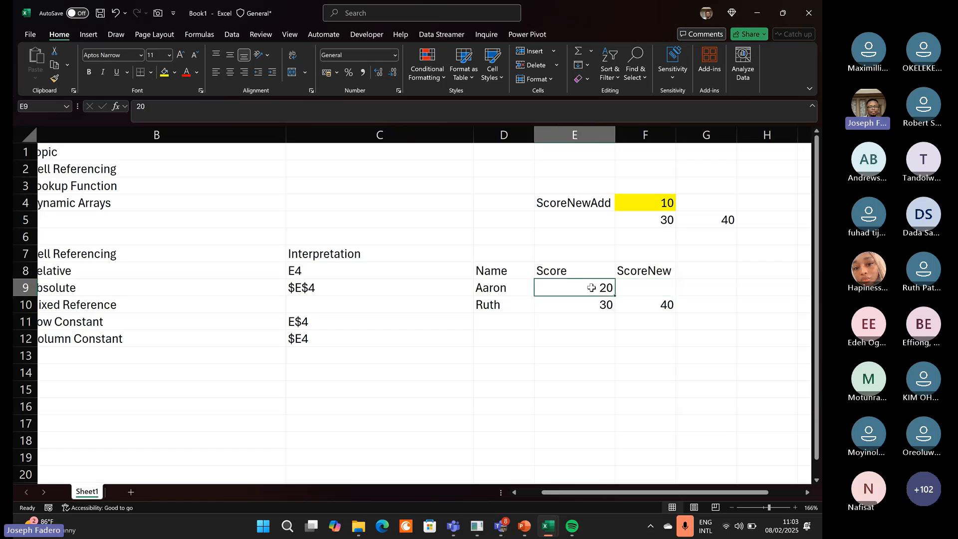
click(627, 287)
text(=)
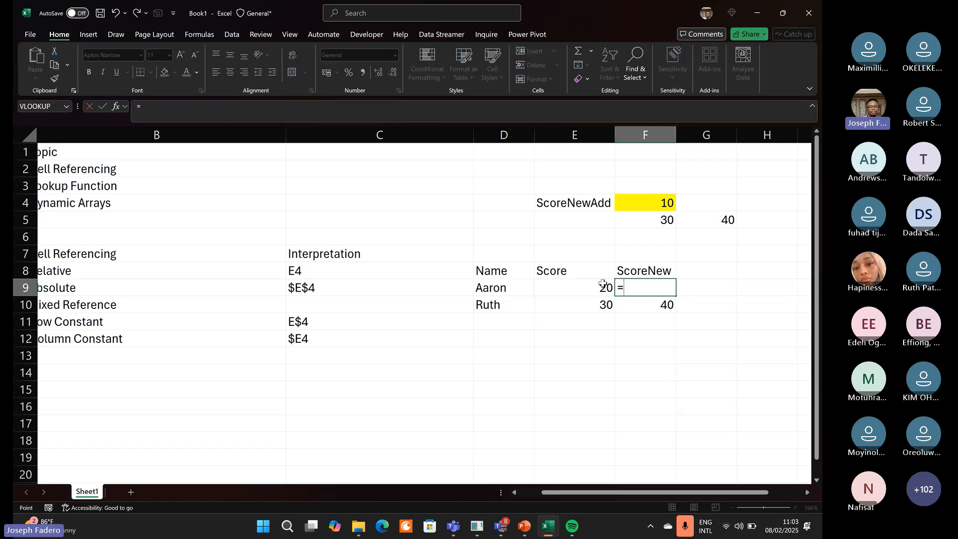
click(605, 287)
text(+)
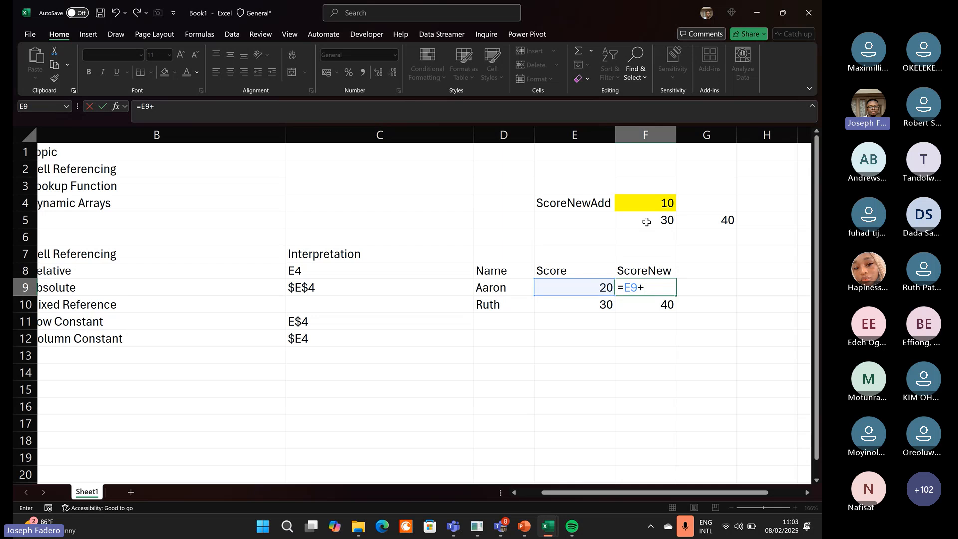
click(644, 204)
key(F4)
key(F4)
key(Return)
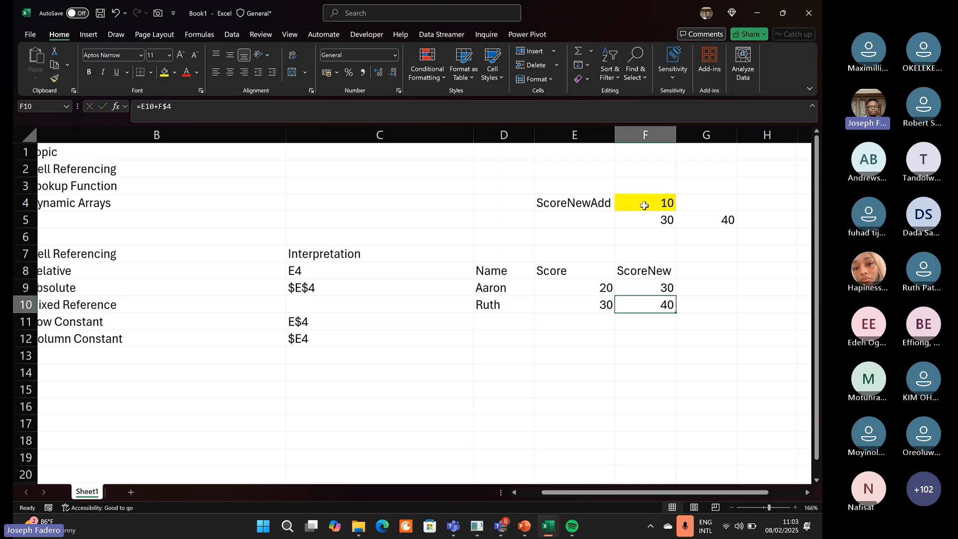
Check the F9 formula's source cells, fill the formula down to F10 and inspect the score in E10.
click(667, 283)
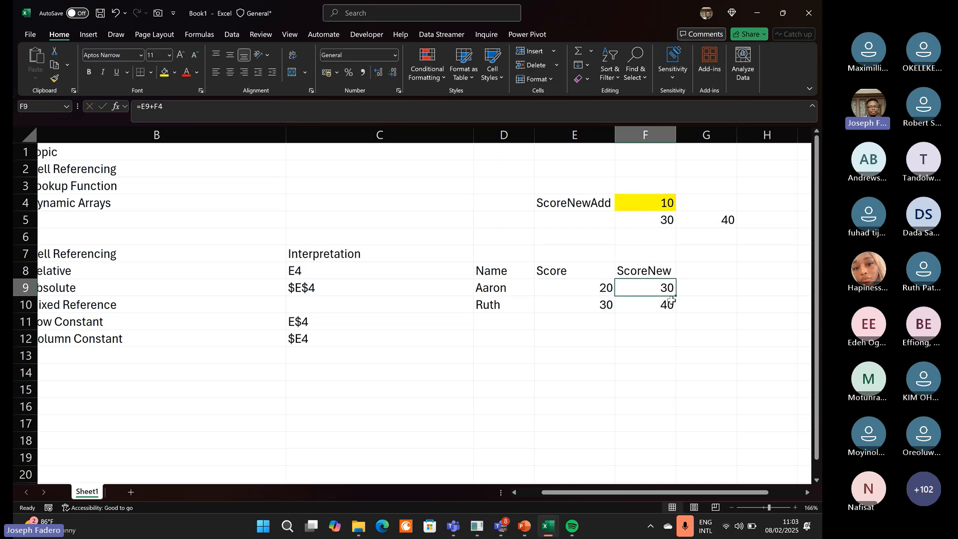
click(598, 286)
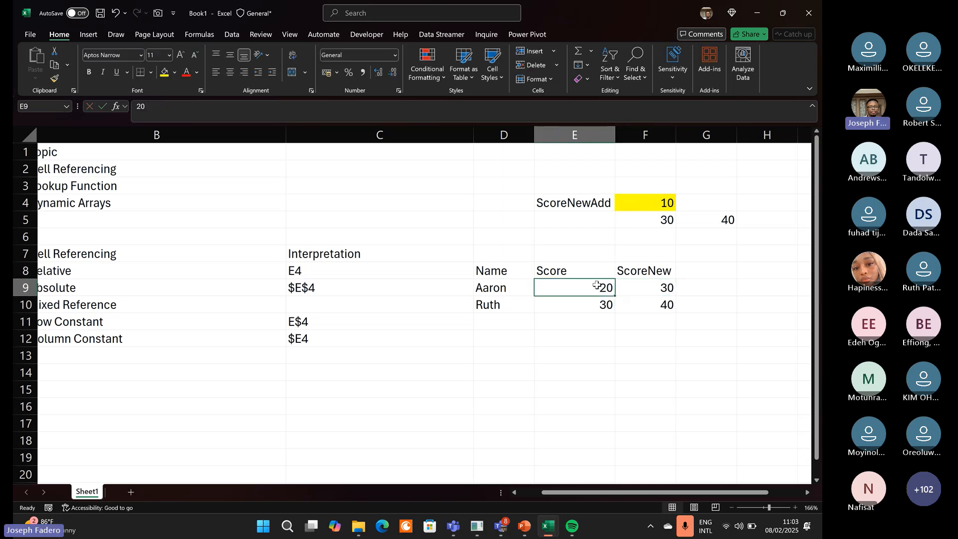
click(669, 197)
click(667, 288)
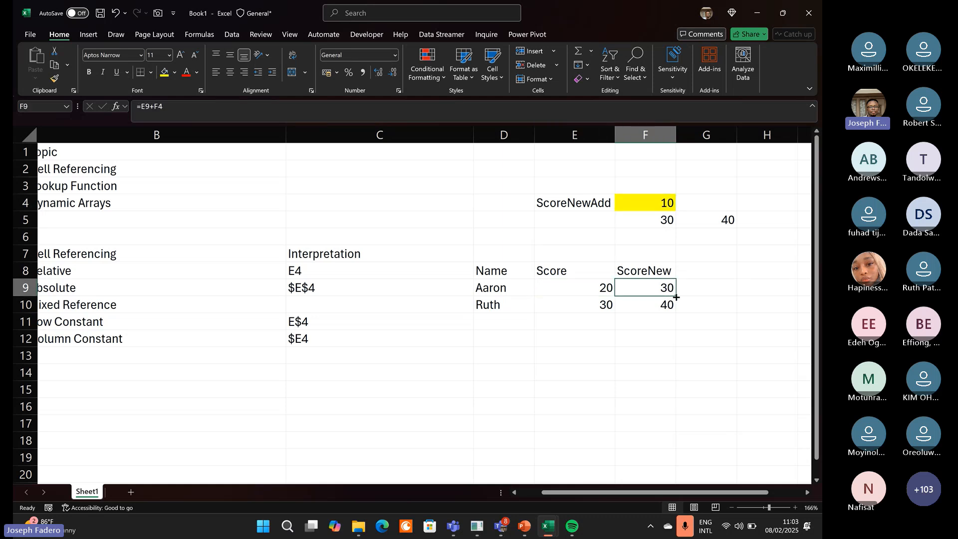
drag(676, 297, 674, 308)
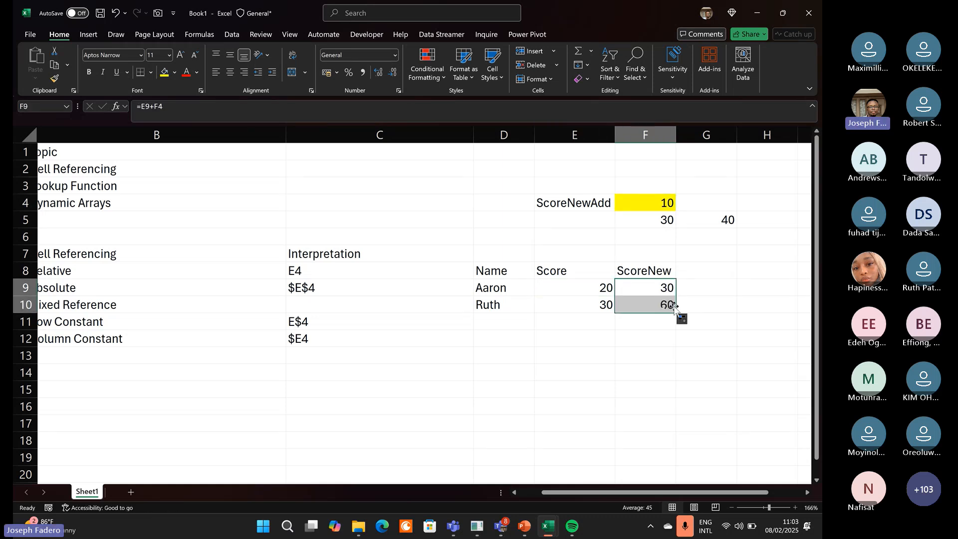
click(605, 303)
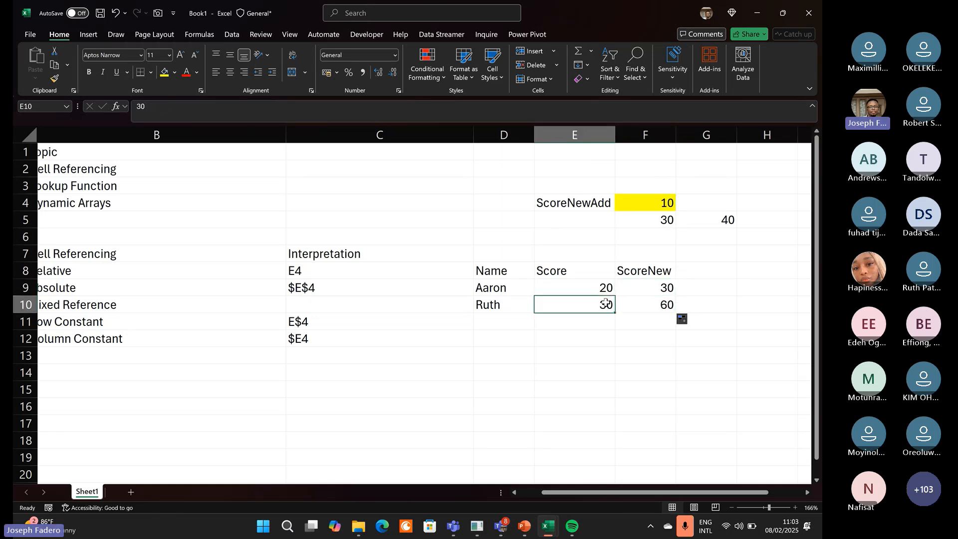
Compare the value in F5 and the formula in F9 with the row-constant notation E$4 in C11.
click(657, 219)
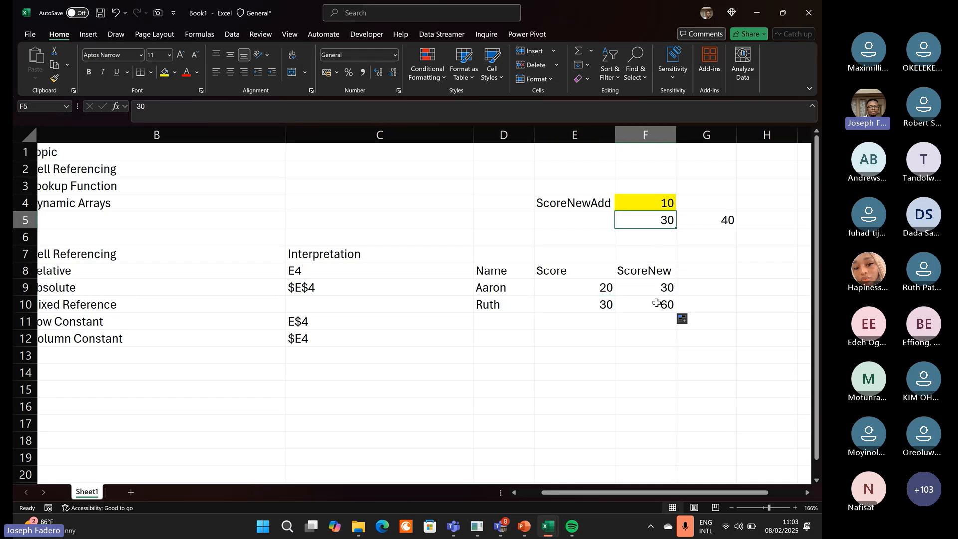
click(656, 287)
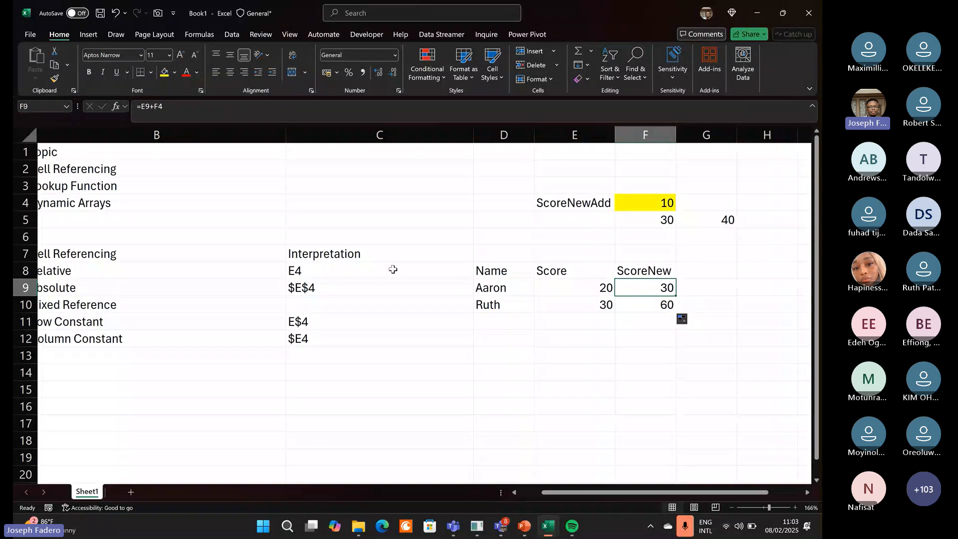
click(134, 323)
key(Right)
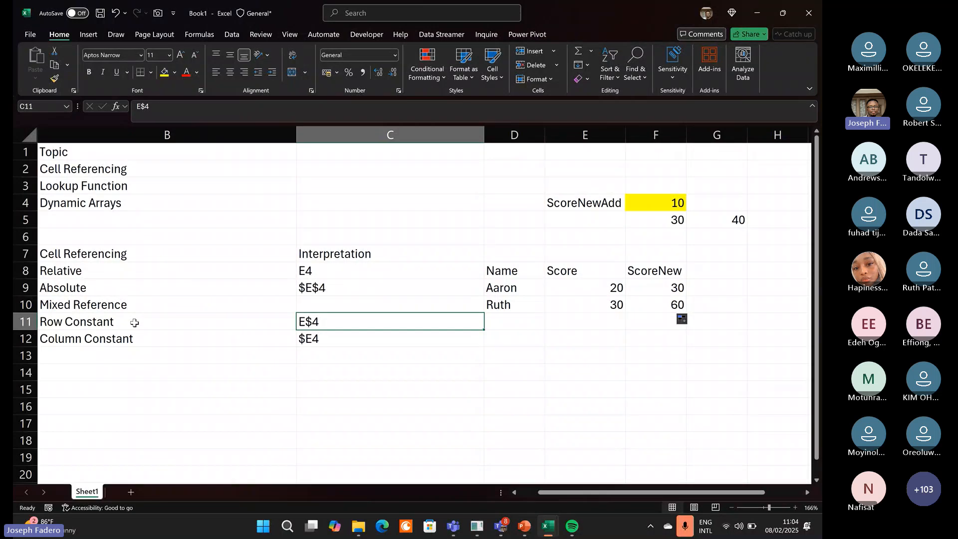
Change the F9 formula to =E9+F$4 so that only the row of the ScoreNewAdd reference is locked.
key(Right)
key(Right)
key(Right)
key(Up)
key(Up)
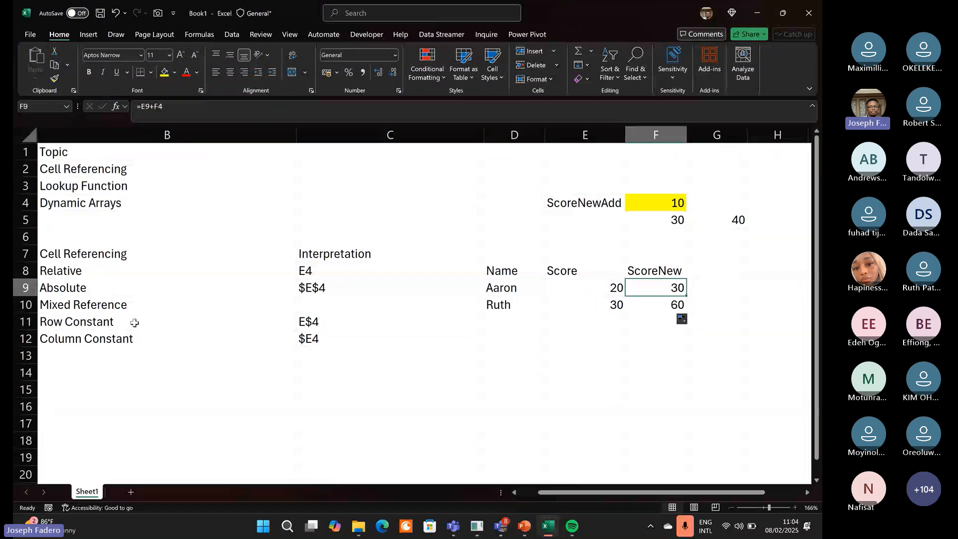
click(175, 107)
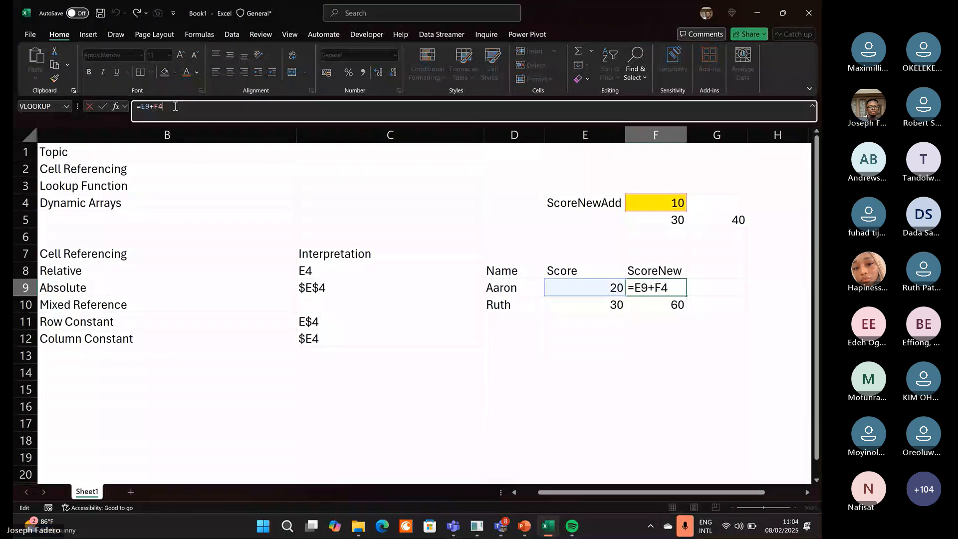
text($$)
key(BackSpace)
key(BackSpace)
key(BackSpace)
key(BackSpace)
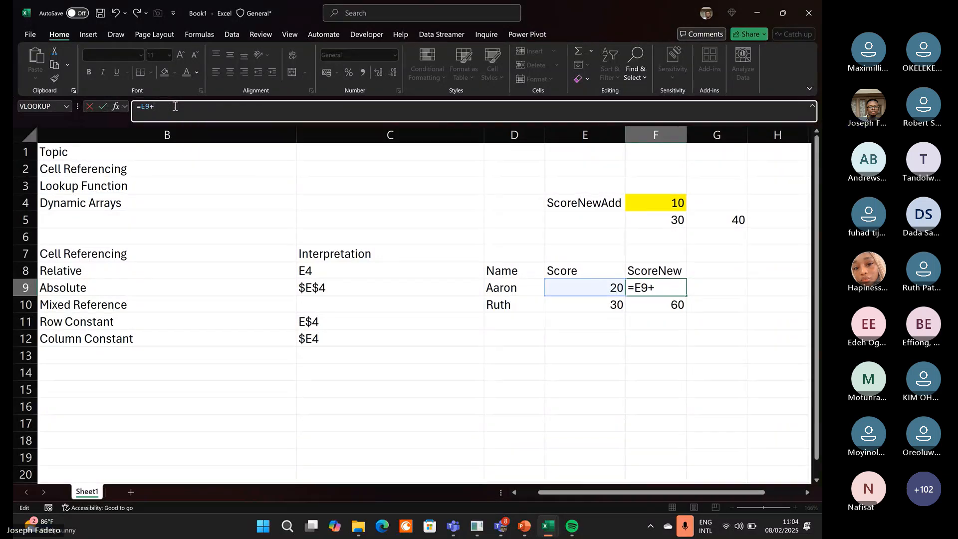
text(F4)
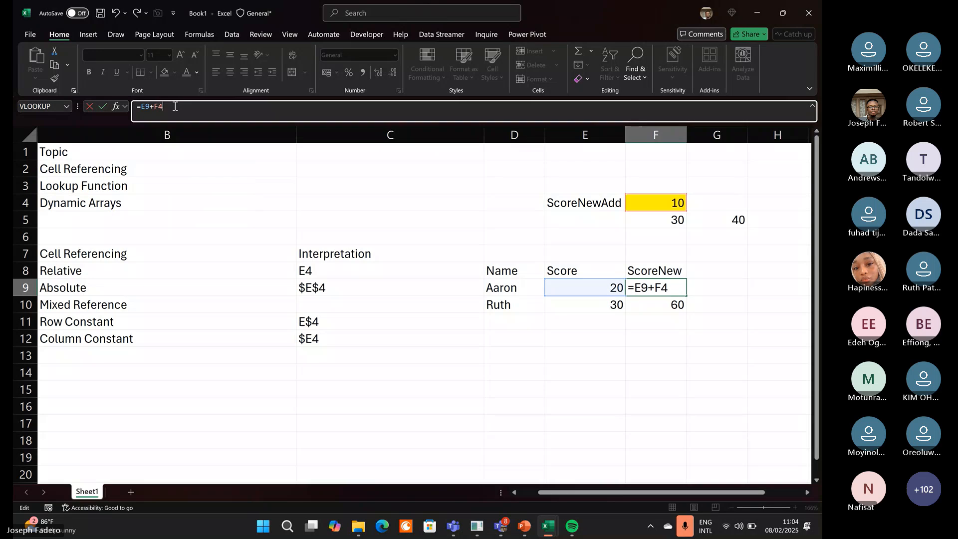
key(F4)
key(F4)
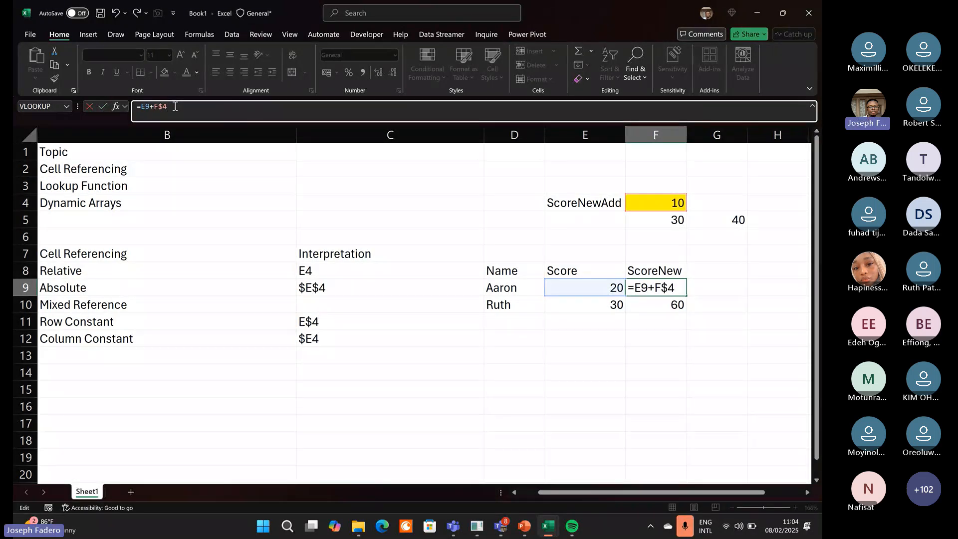
key(Return)
Fill the row-locked formula from F9 down to F10 and check the formulas in both ScoreNew cells.
click(679, 289)
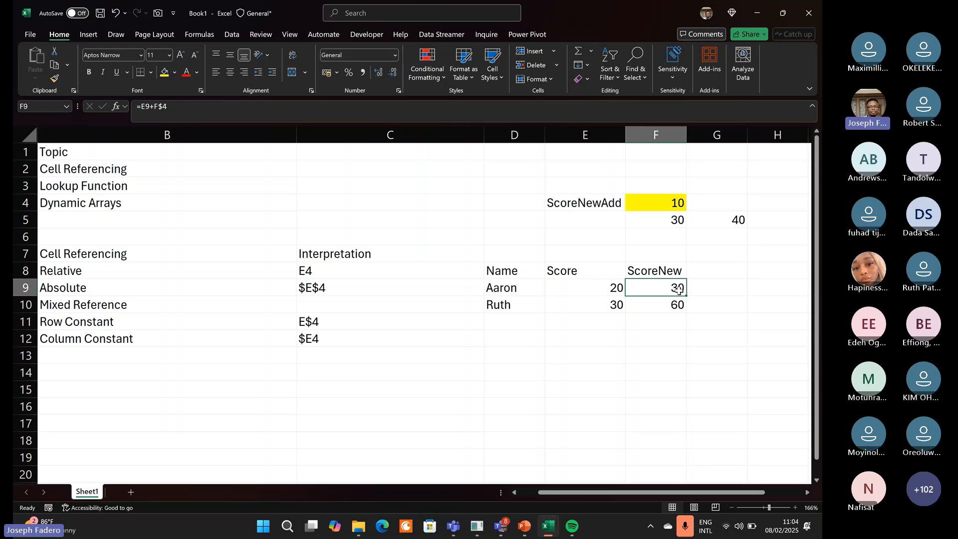
double_click(687, 297)
click(670, 305)
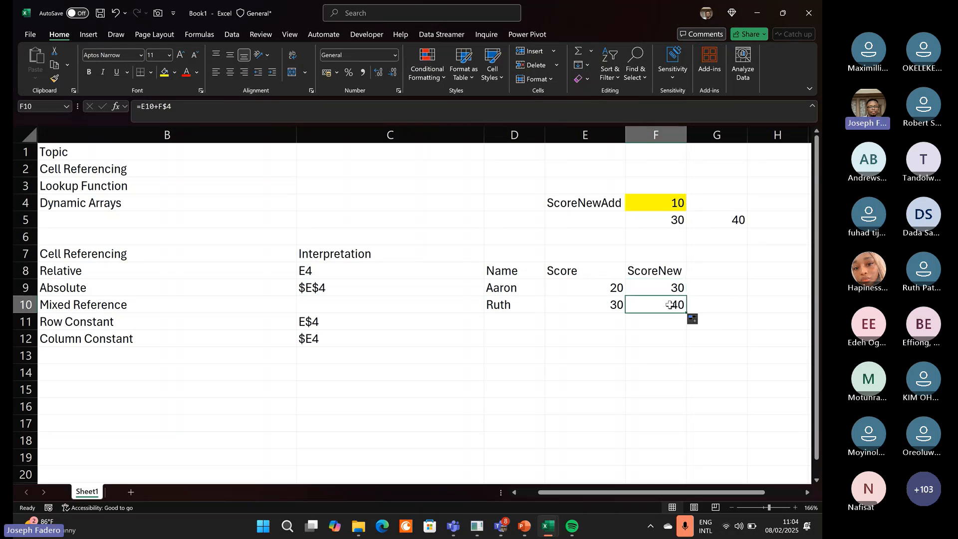
click(669, 287)
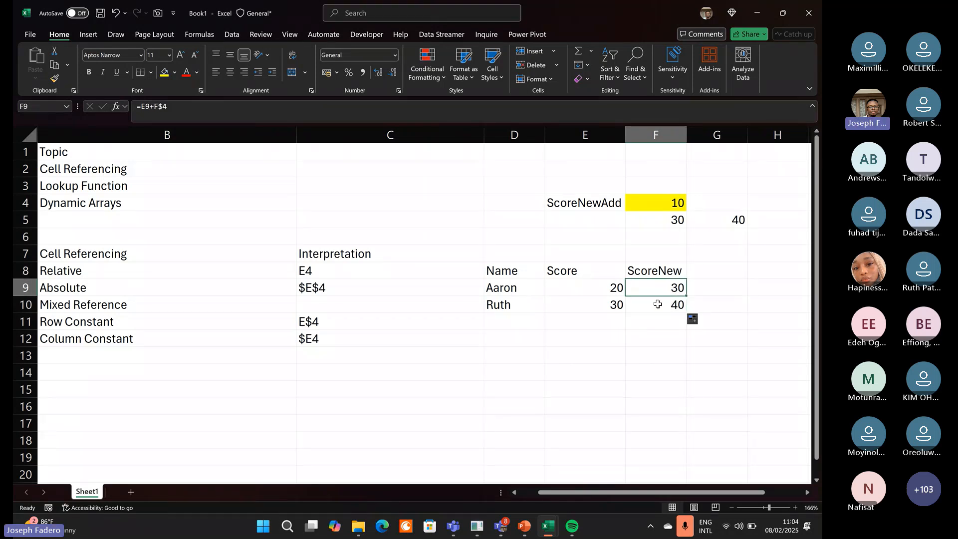
Examine row 4, the ScoreNewAdd value in F4 and the adjacent cell G4 against the F9 formula's row-locked reference.
click(662, 202)
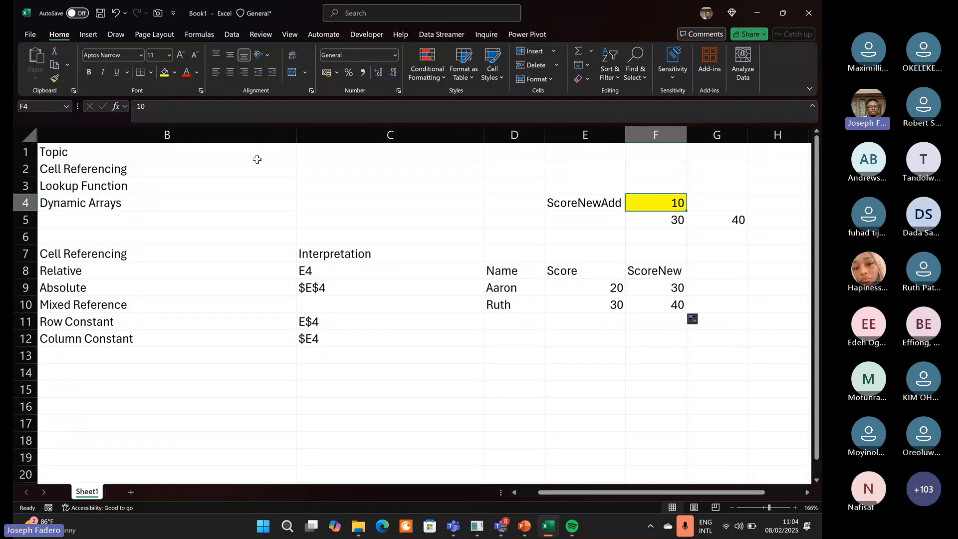
click(27, 201)
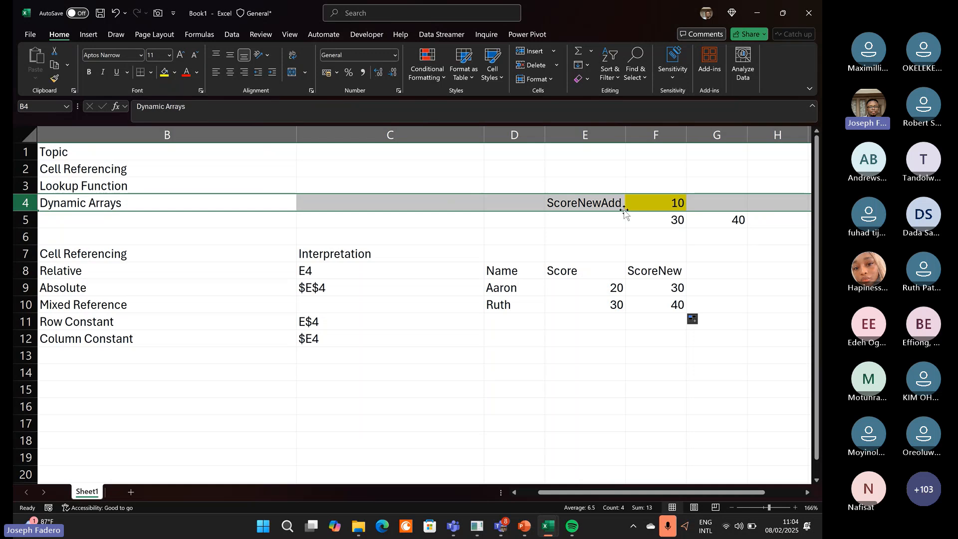
click(664, 202)
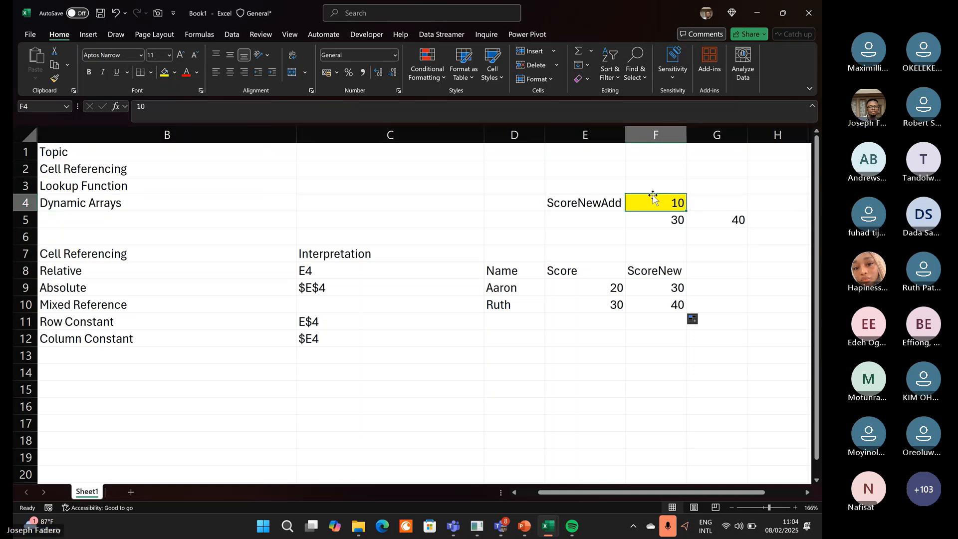
click(653, 288)
click(655, 206)
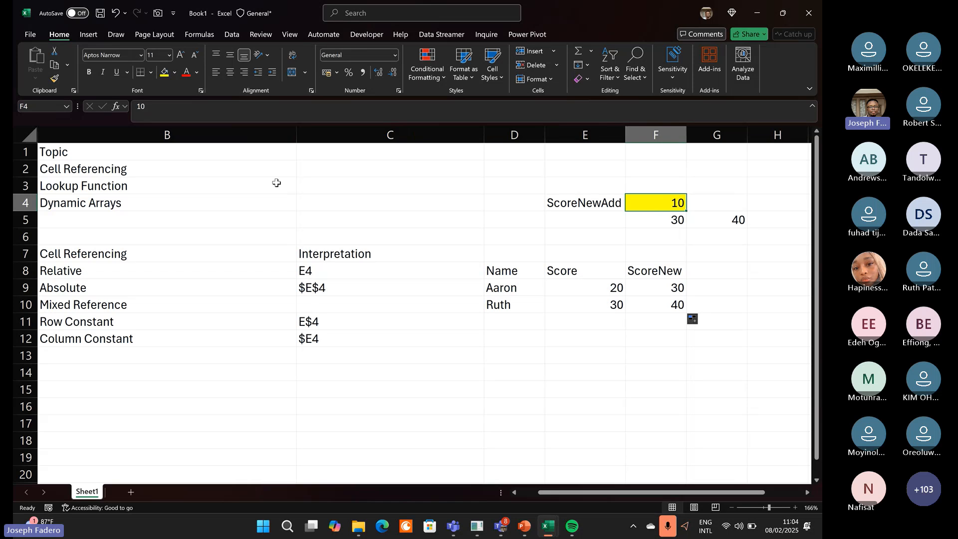
click(24, 203)
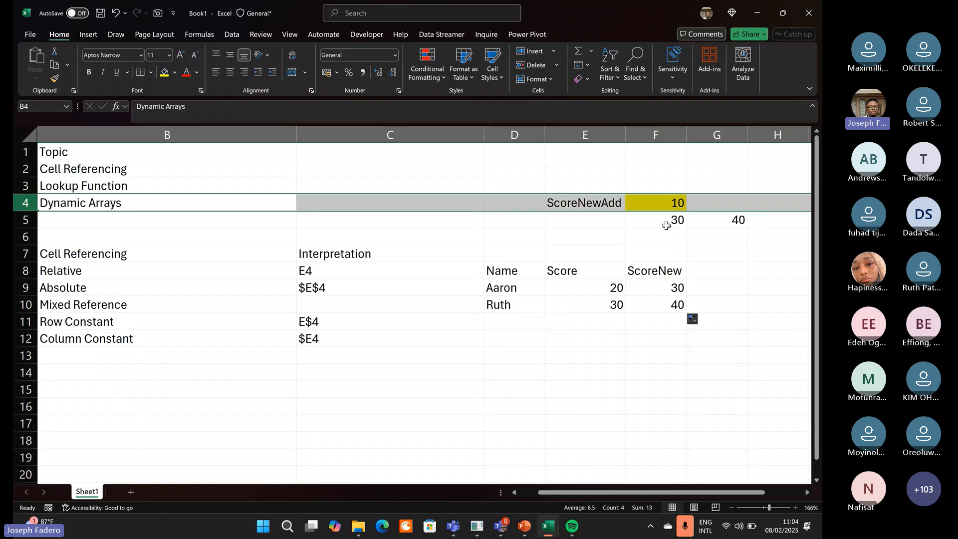
click(682, 199)
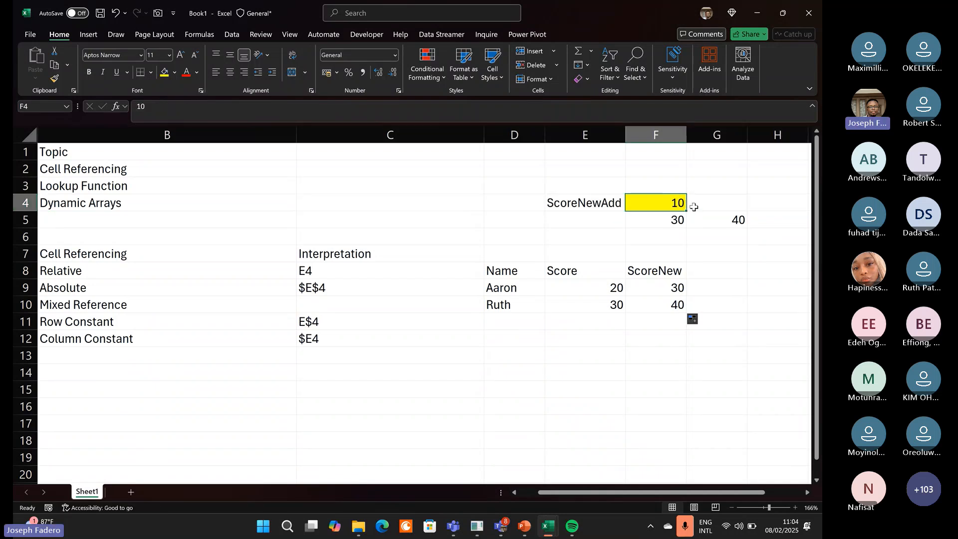
click(733, 199)
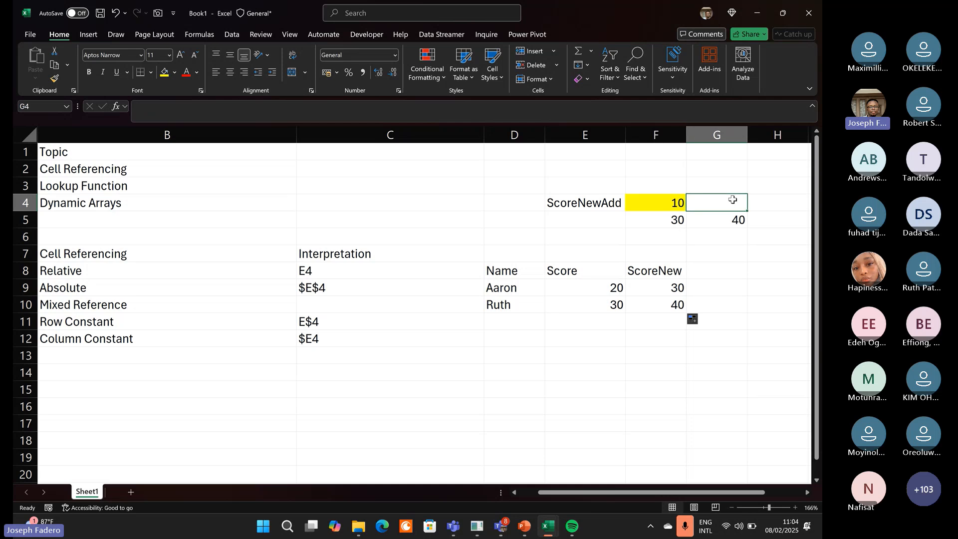
click(663, 203)
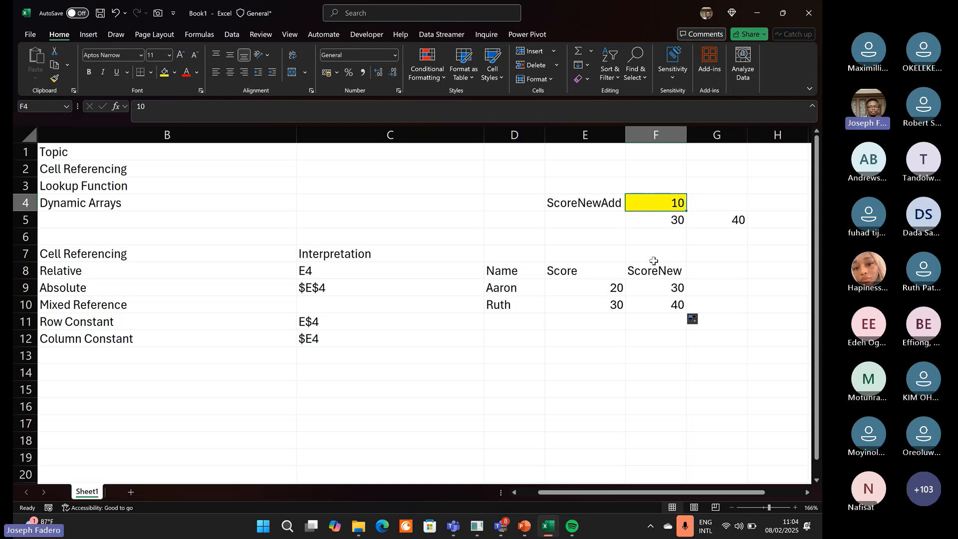
click(657, 288)
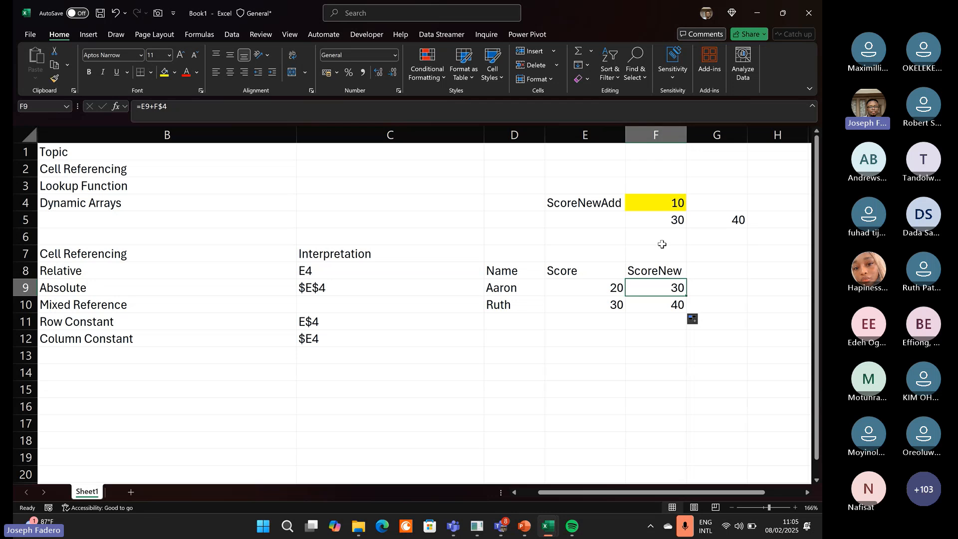
click(677, 200)
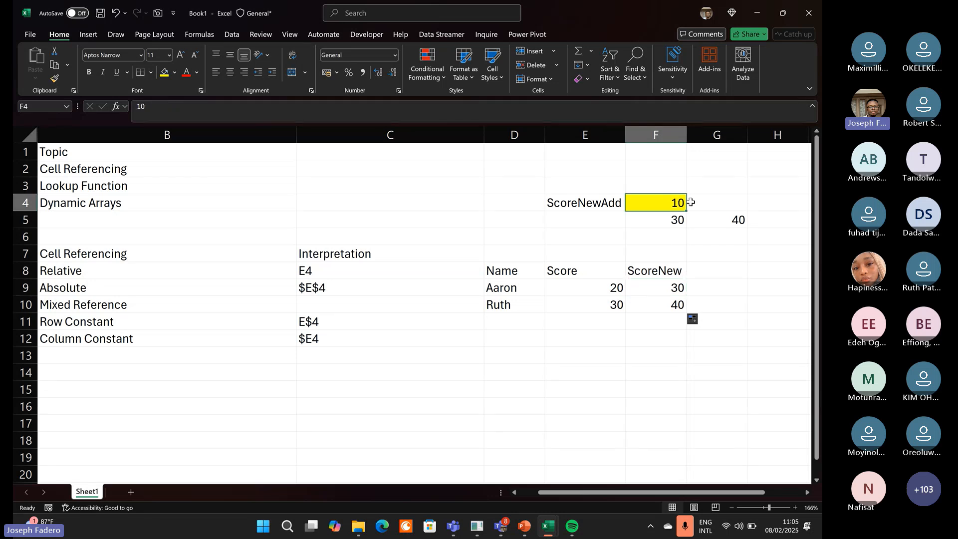
click(730, 203)
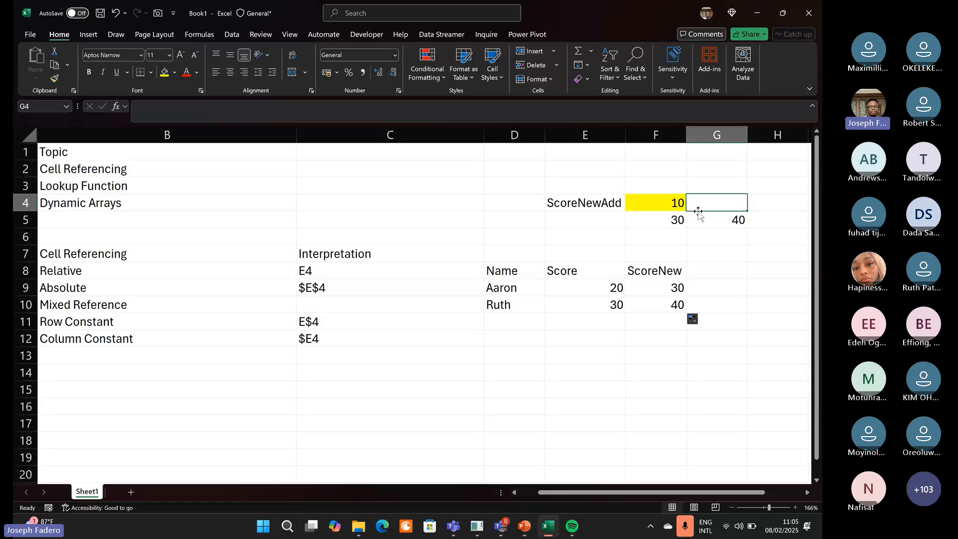
Fill the F9 formula across to G9 and inspect which cells the copied formula references.
click(656, 290)
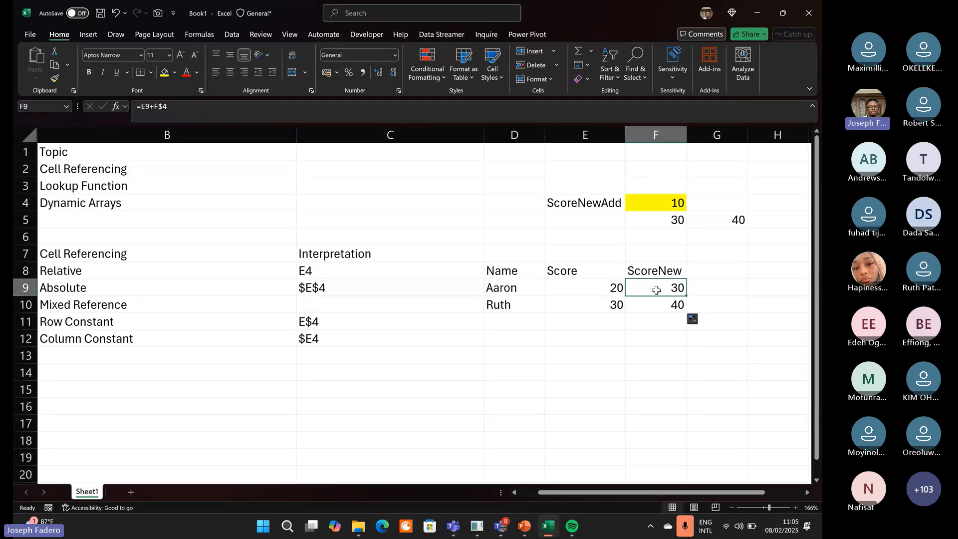
drag(687, 296, 719, 296)
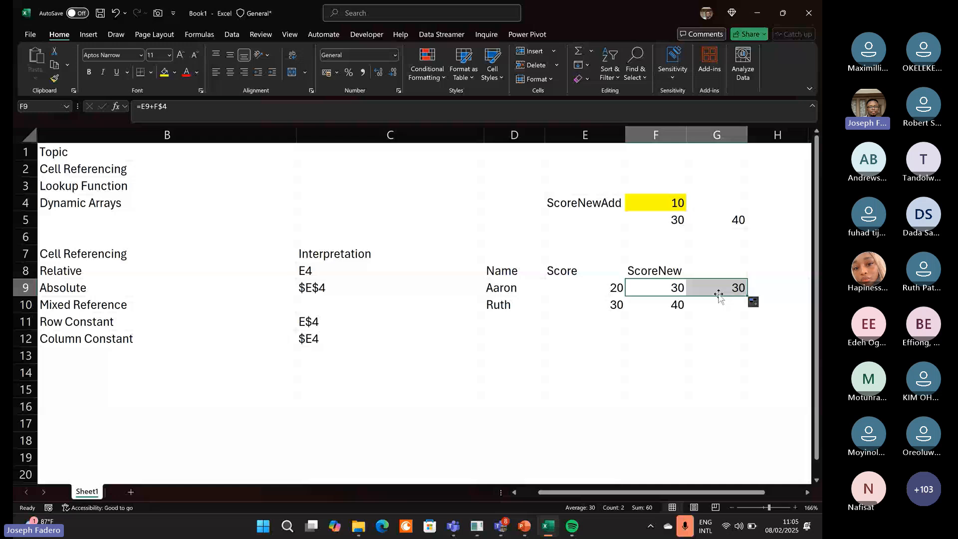
click(724, 290)
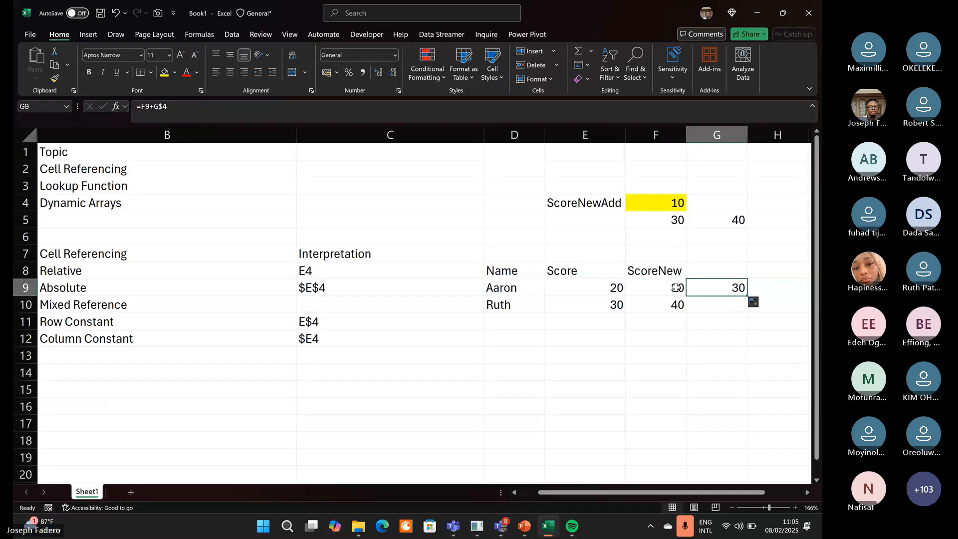
click(206, 109)
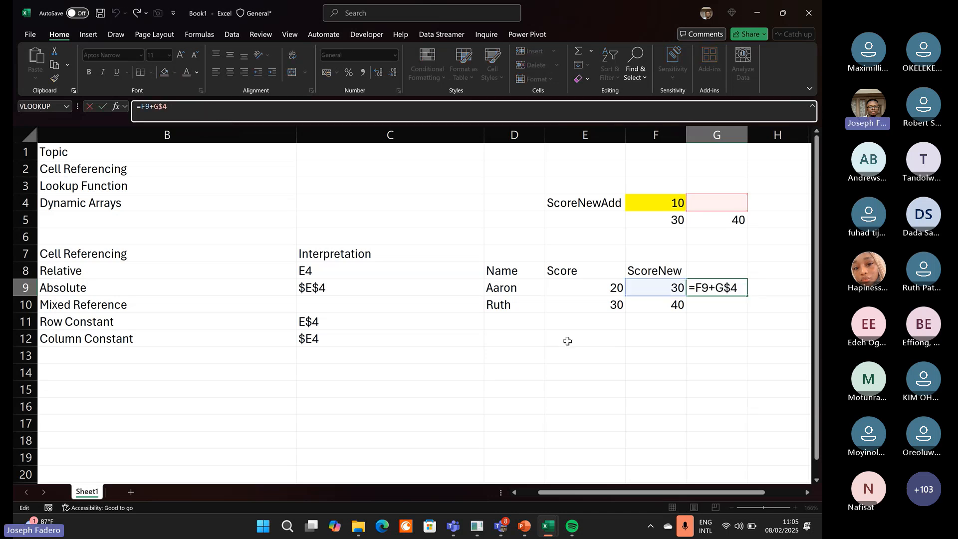
key(ctrl+Return)
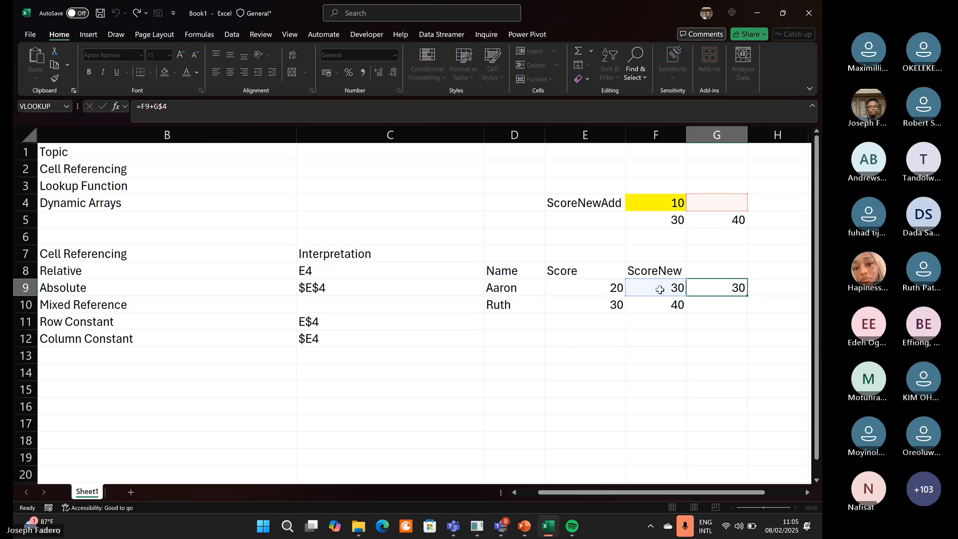
Clear the ScoreNew formula from F9 and check the formula in G9.
click(660, 288)
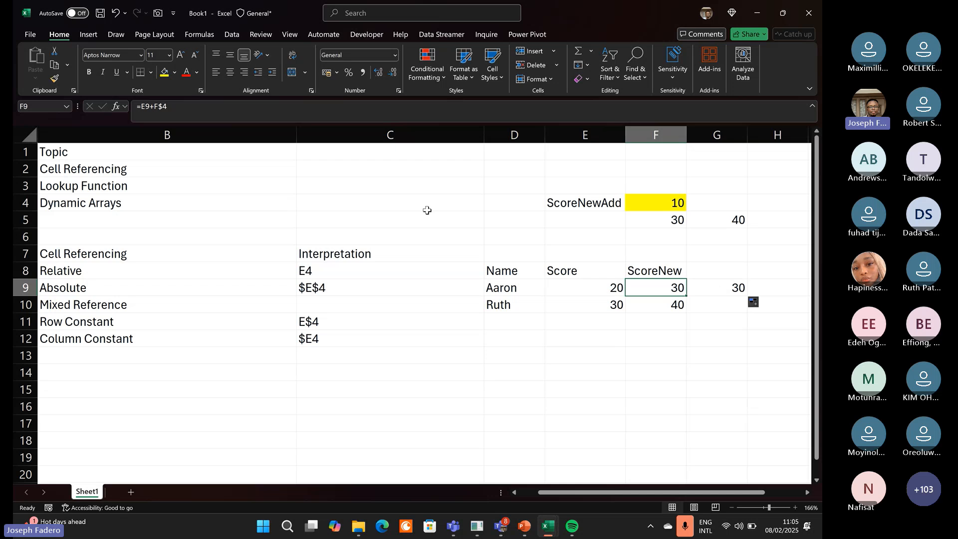
key(Delete)
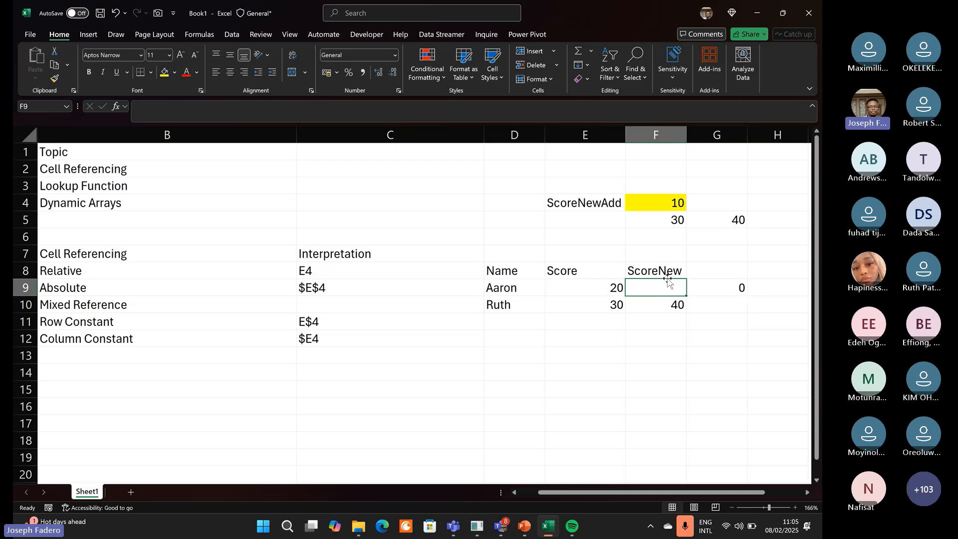
click(740, 288)
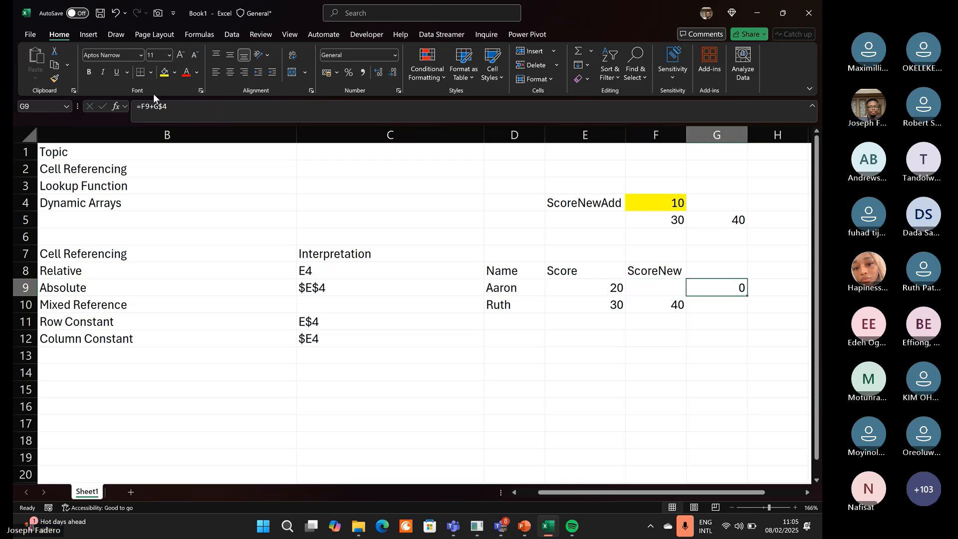
Examine F9, G4 and F4 in relation to the G9 formula to see how its row-locked reference shifts columns.
click(669, 282)
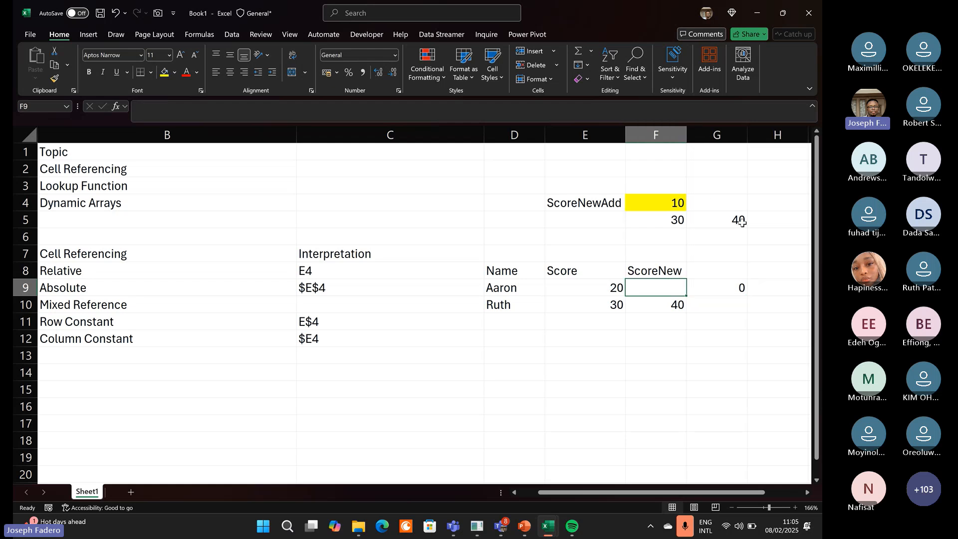
key(Right)
click(711, 204)
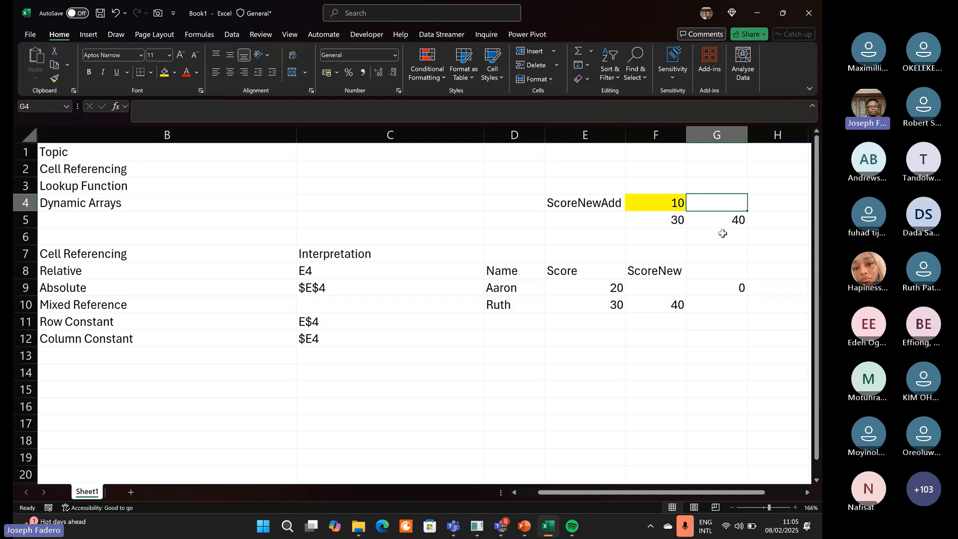
key(Left)
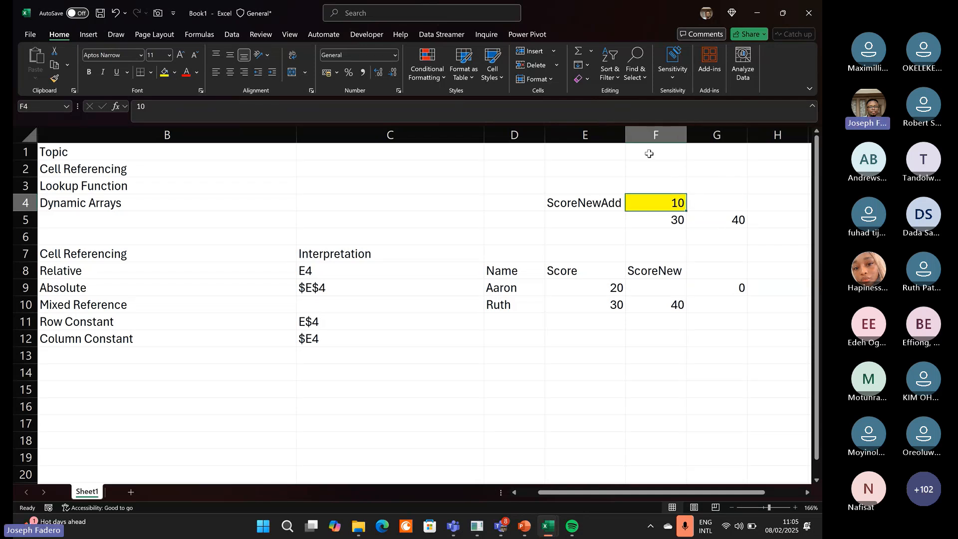
click(708, 201)
click(736, 288)
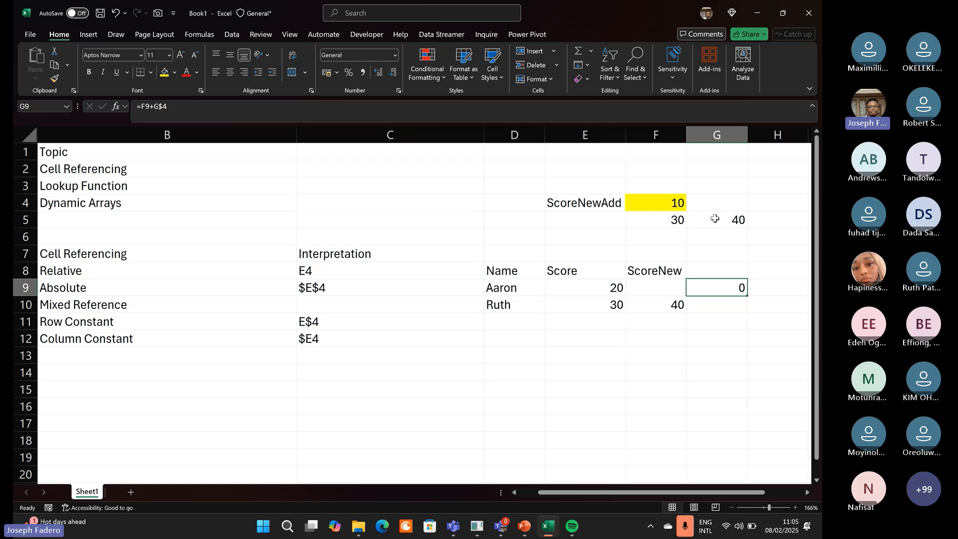
click(654, 200)
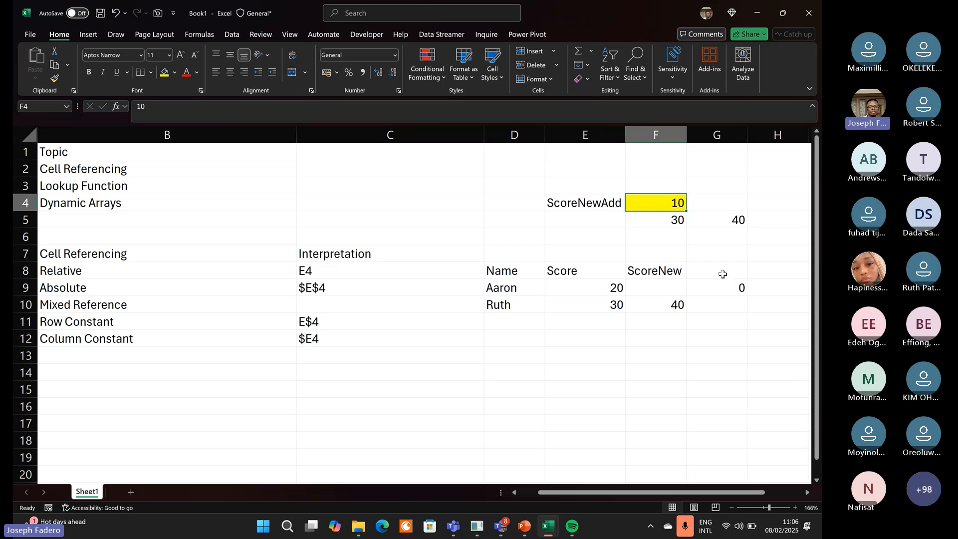
Clear the copied formula from G9 and return to the empty ScoreNew cell F9 for Aaron.
click(732, 287)
key(Delete)
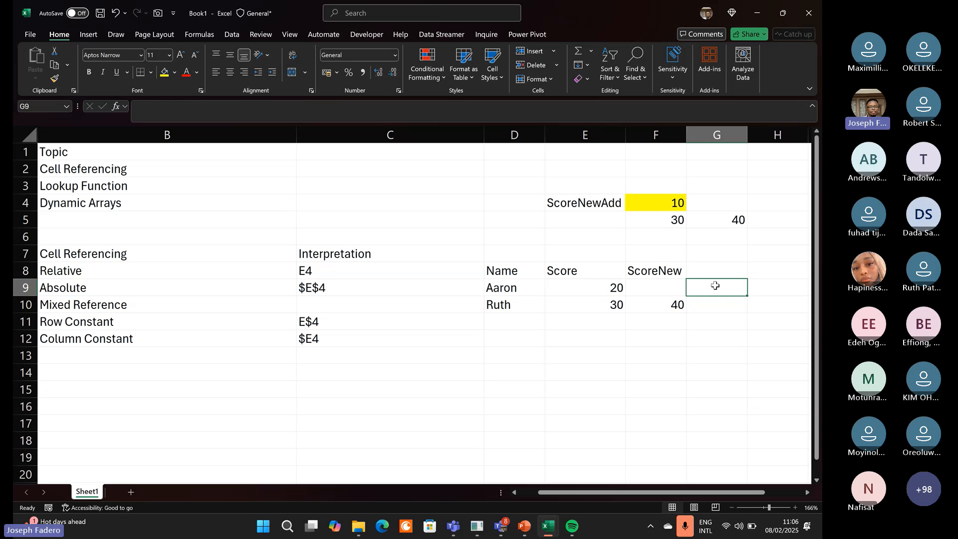
click(662, 286)
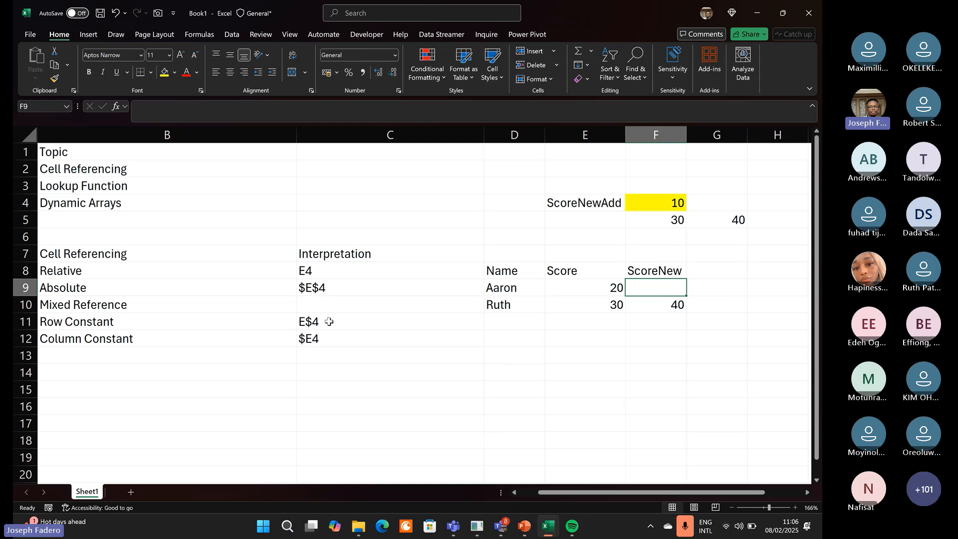
Examine column F, the ScoreNewAdd cell F4, the neighbouring G4 and the ScoreNew cell F9 to compare row and column locking.
click(672, 131)
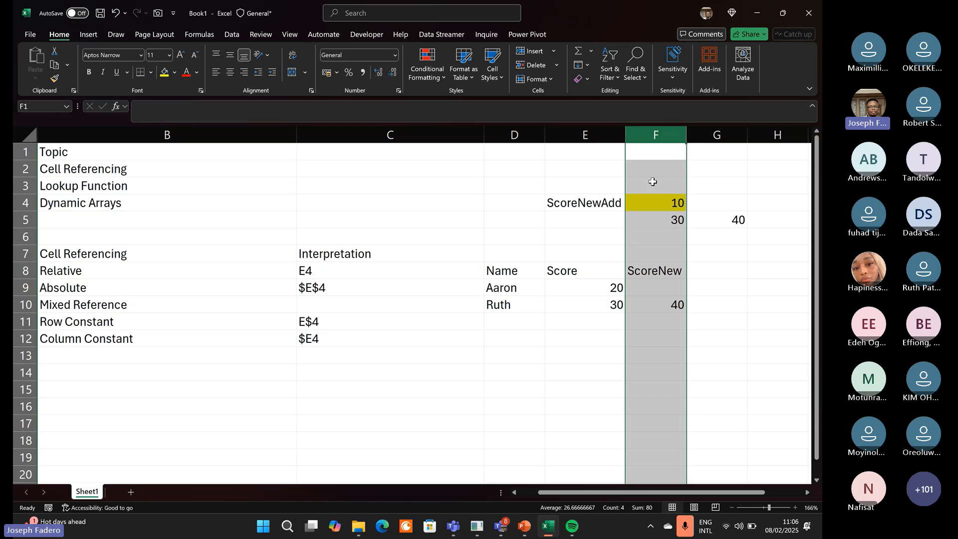
click(646, 282)
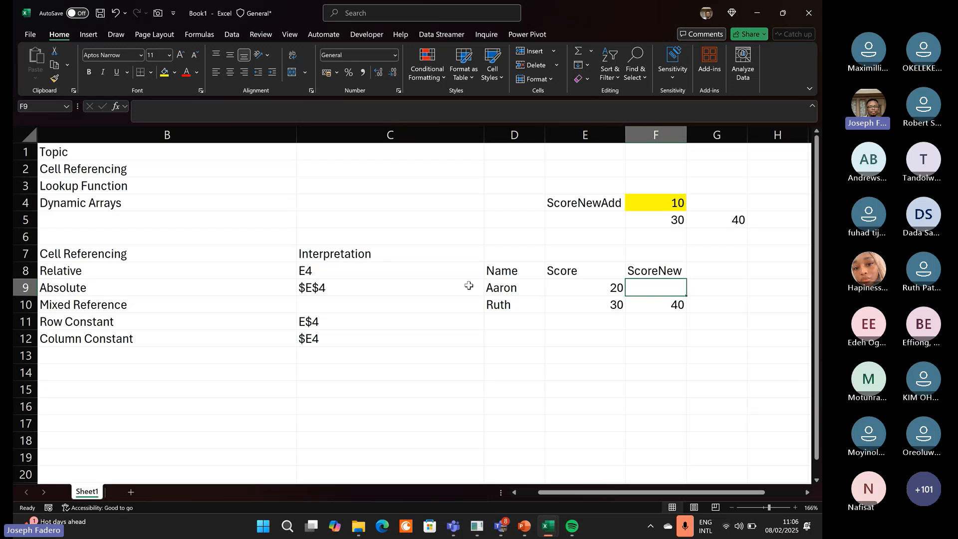
click(653, 208)
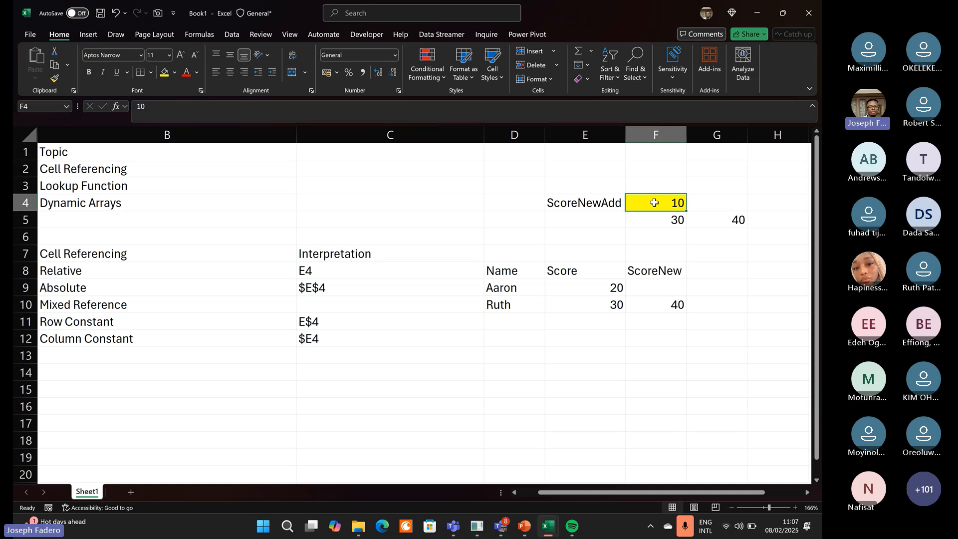
click(649, 290)
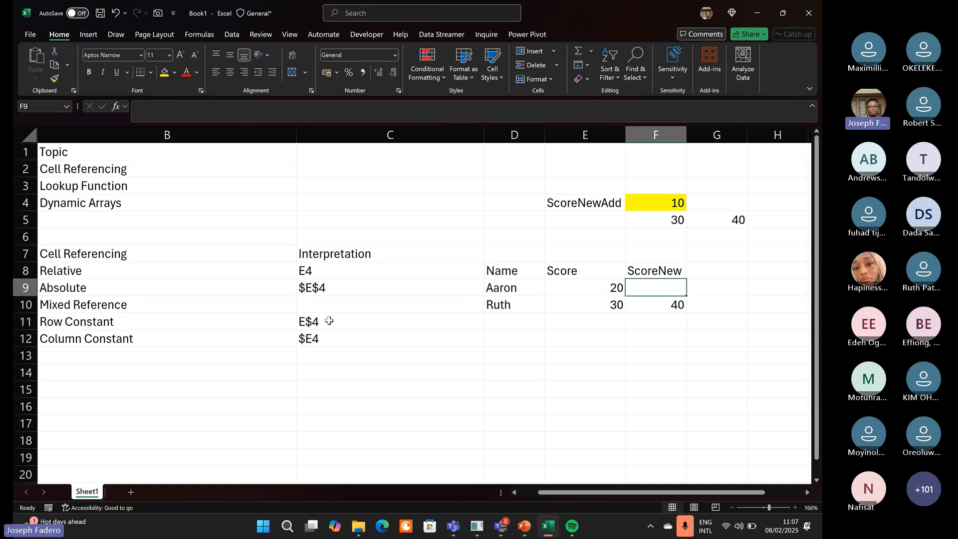
click(665, 206)
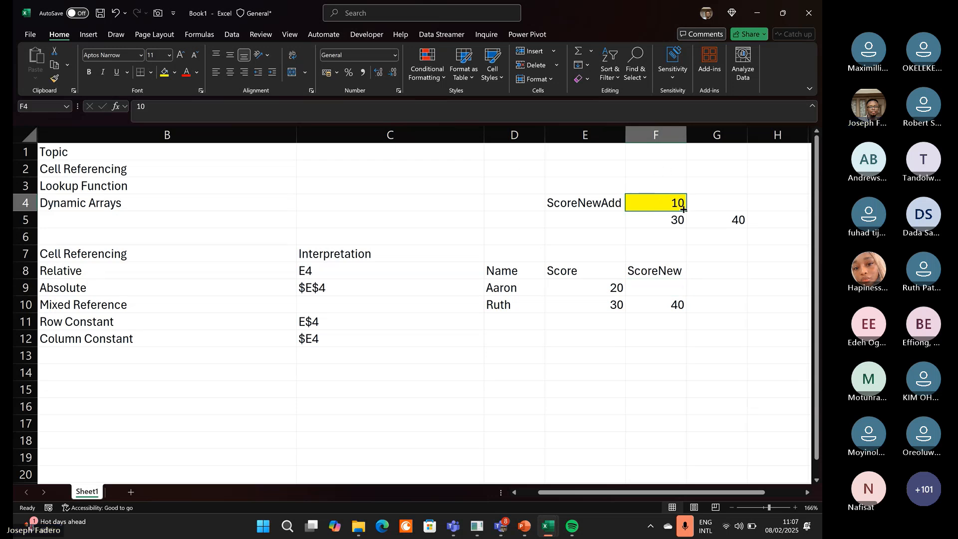
click(719, 203)
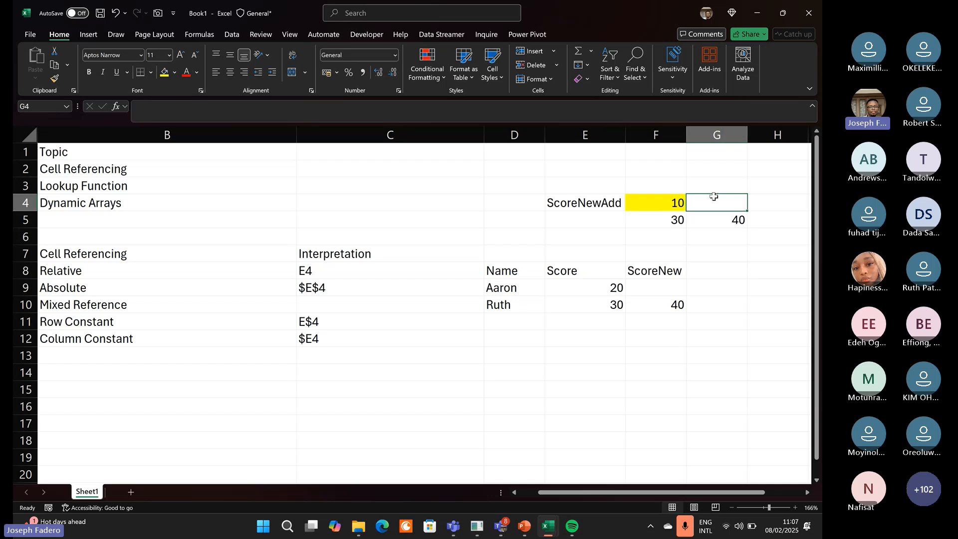
click(652, 207)
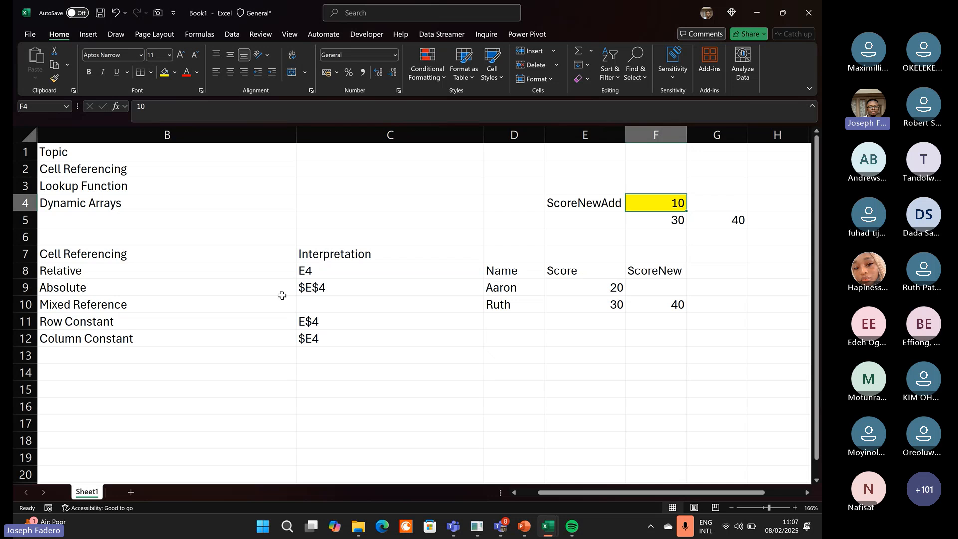
Review the relative, absolute, row-constant and column-constant notations in the Interpretation column.
click(330, 285)
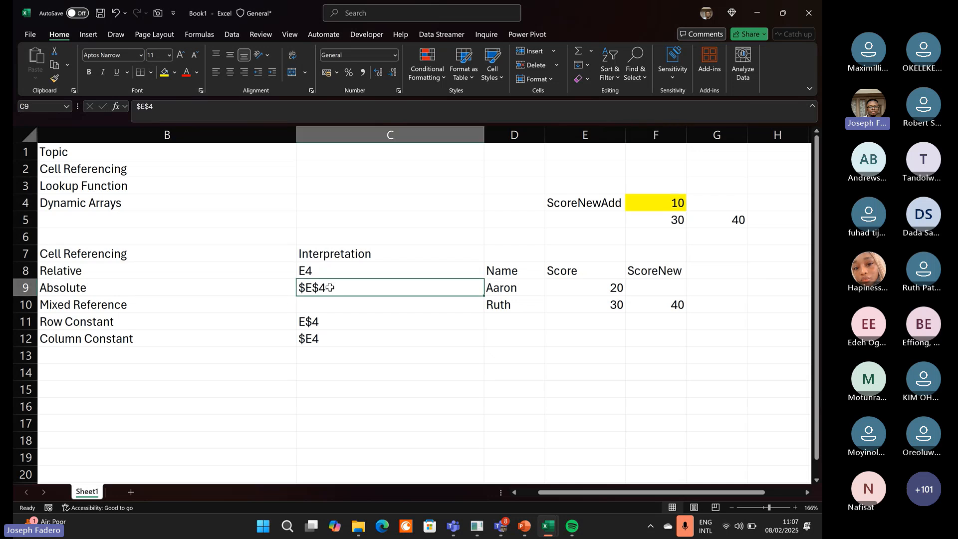
click(332, 325)
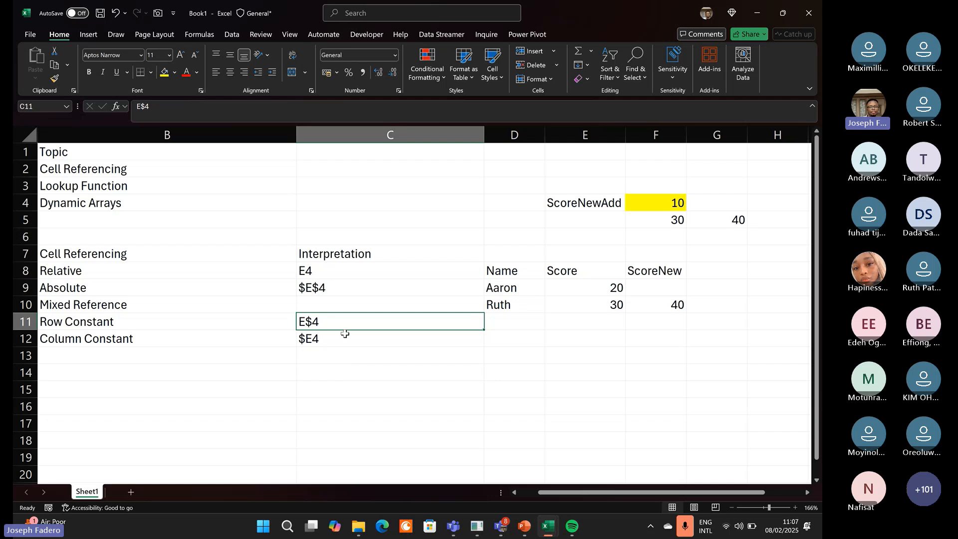
click(339, 335)
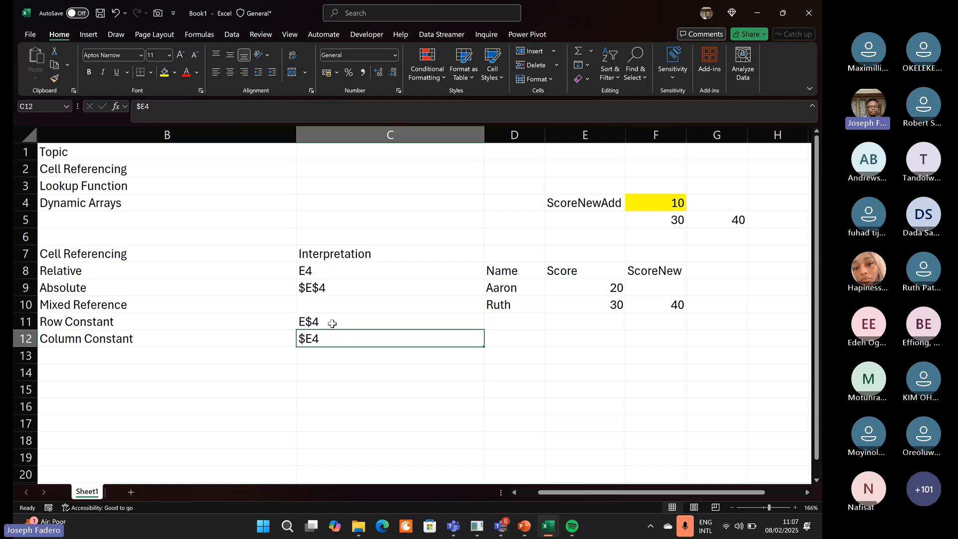
click(368, 276)
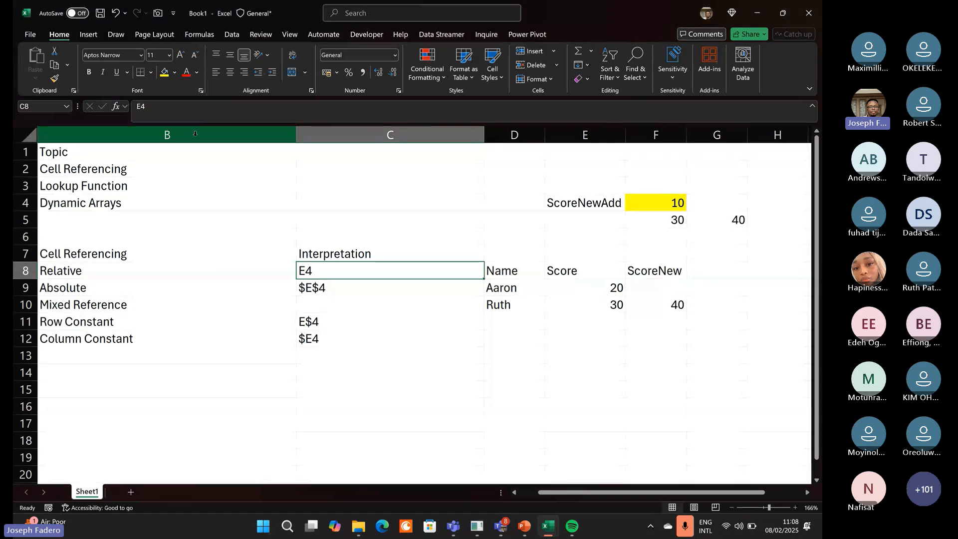
click(333, 288)
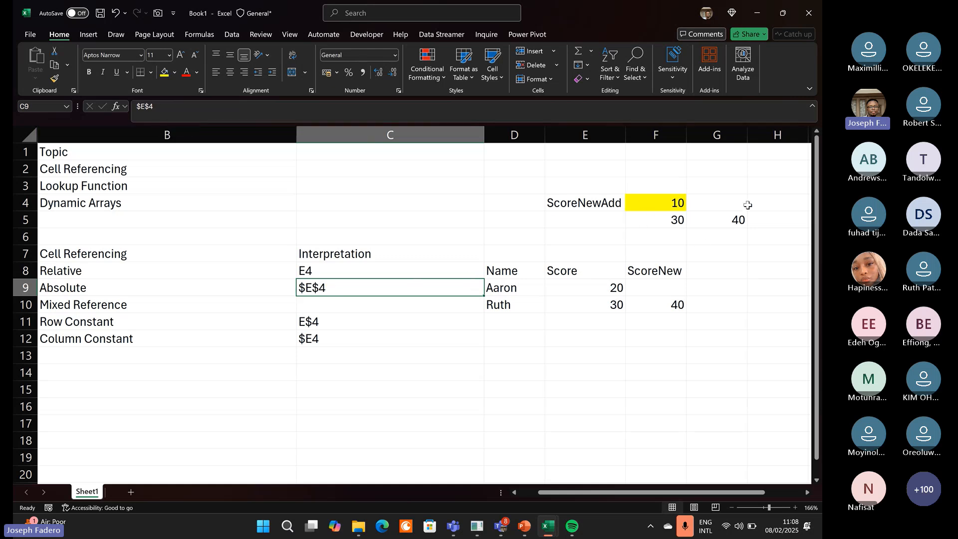
click(325, 319)
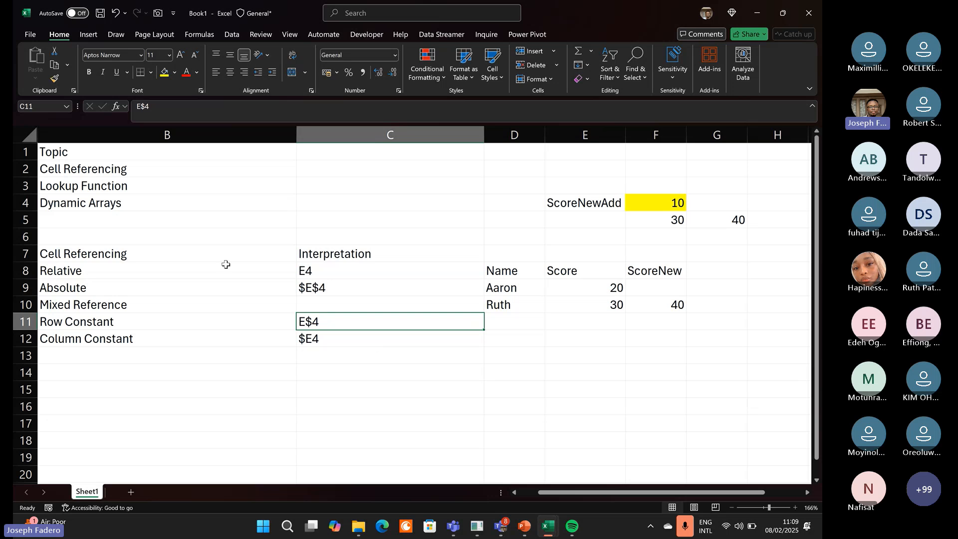
key(Left)
key(Left)
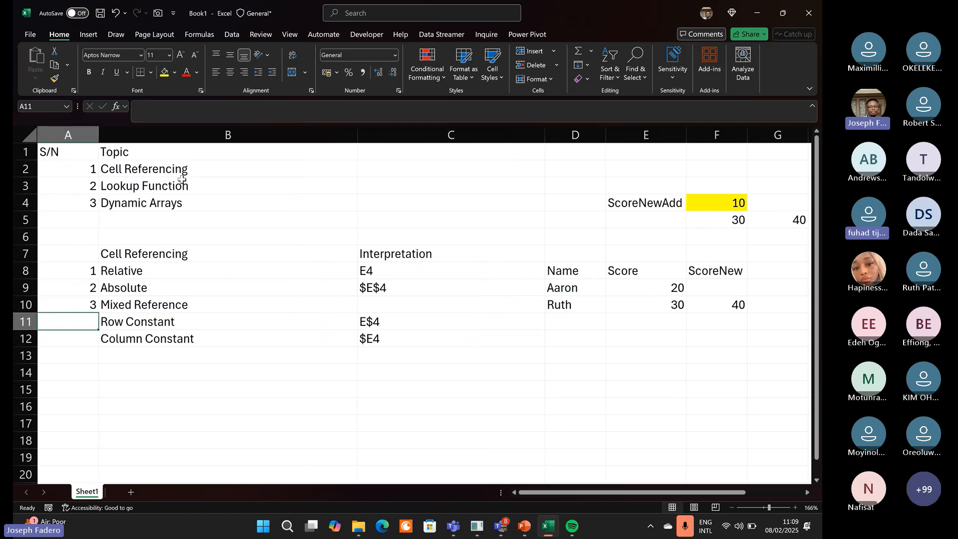
key(Down)
key(Right)
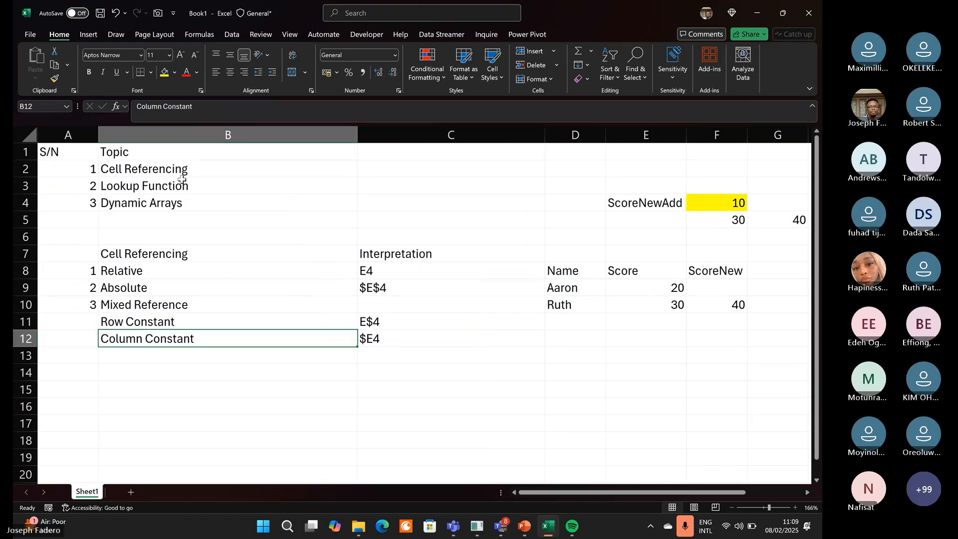
key(alt+Tab)
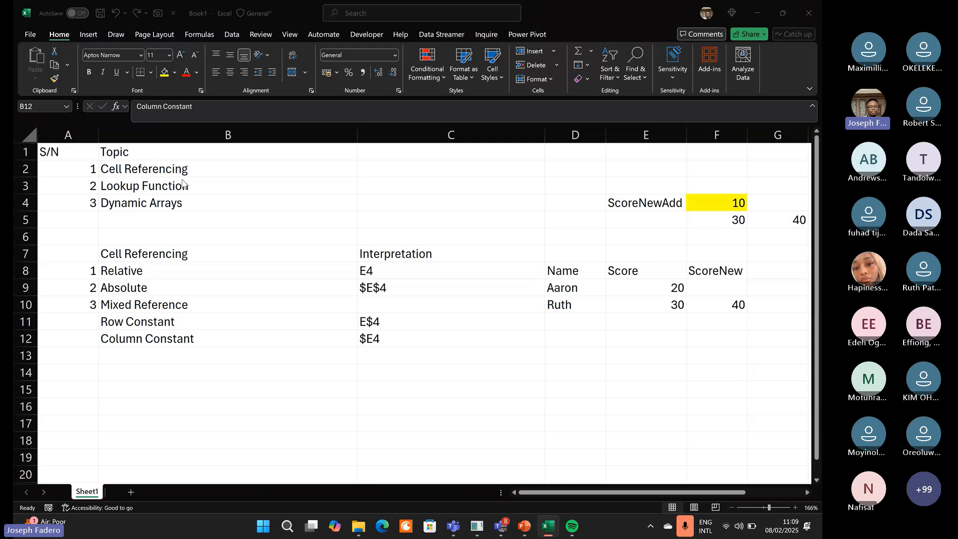
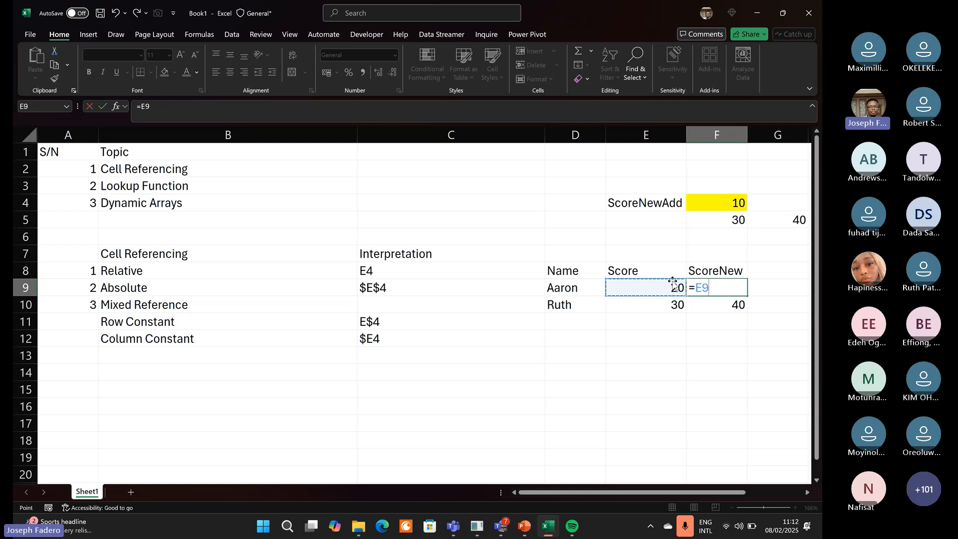
Cycle the E9 reference in the F9 formula through its absolute, mixed and relative forms, and discard the formula.
key(F4)
key(F4)
key(F4)
key(F4)
key(F4)
key(F4)
key(F4)
key(Escape)
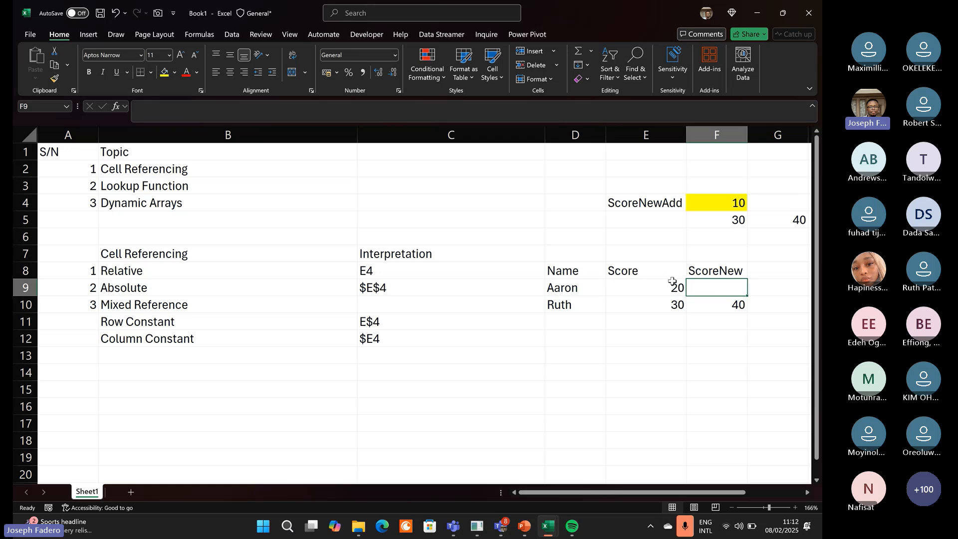
Switch to the Microsoft Teams meeting, read the participants' chat question about locking a column and row, and return to Excel.
key(alt+Tab)
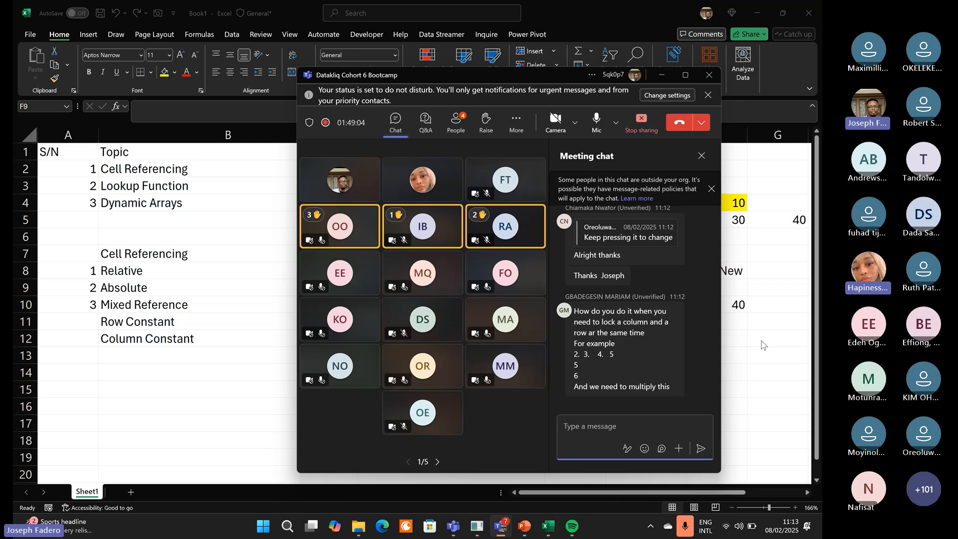
mouse_move(658, 350)
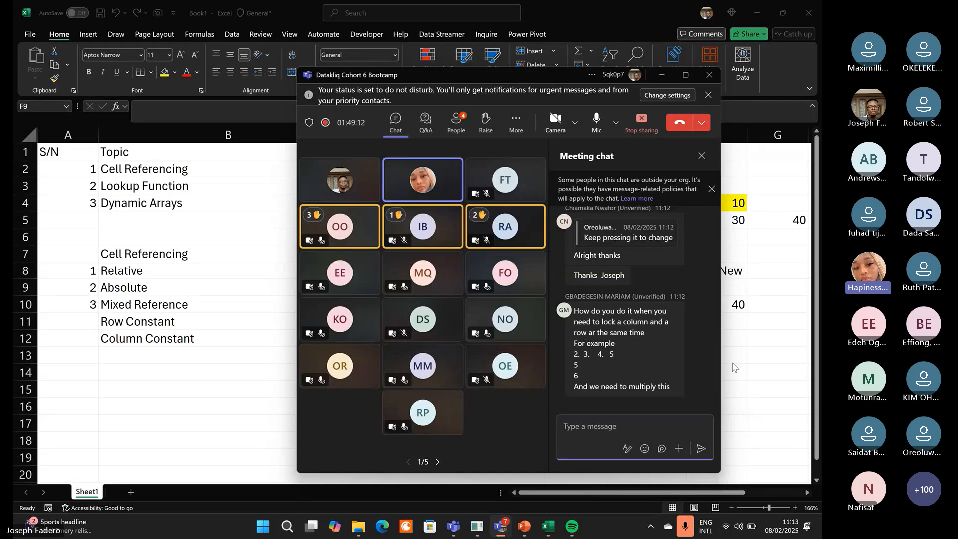
key(alt+Tab)
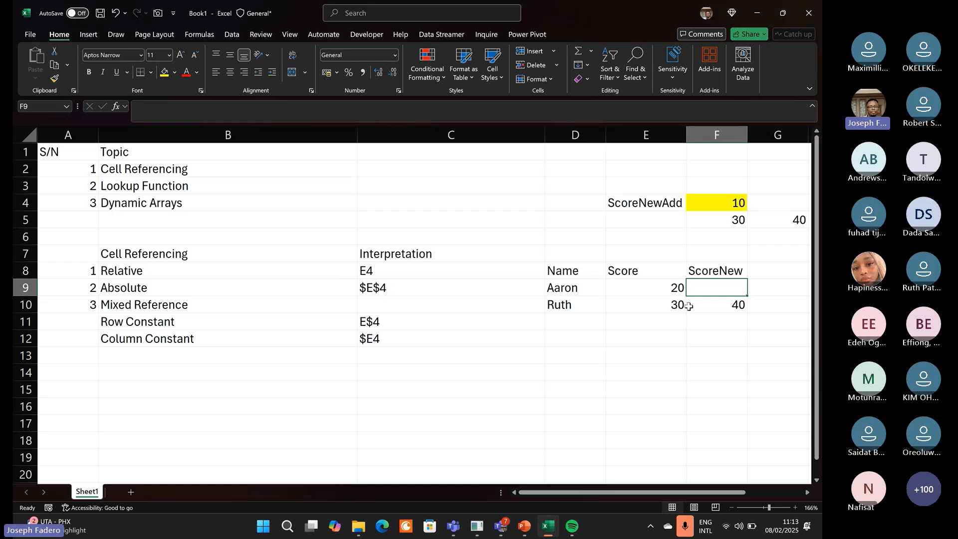
Examine the absolute notation in C9, the ScoreNewAdd cell F4, its surrounding empty cells and F9 to explain locking both row and column.
click(382, 295)
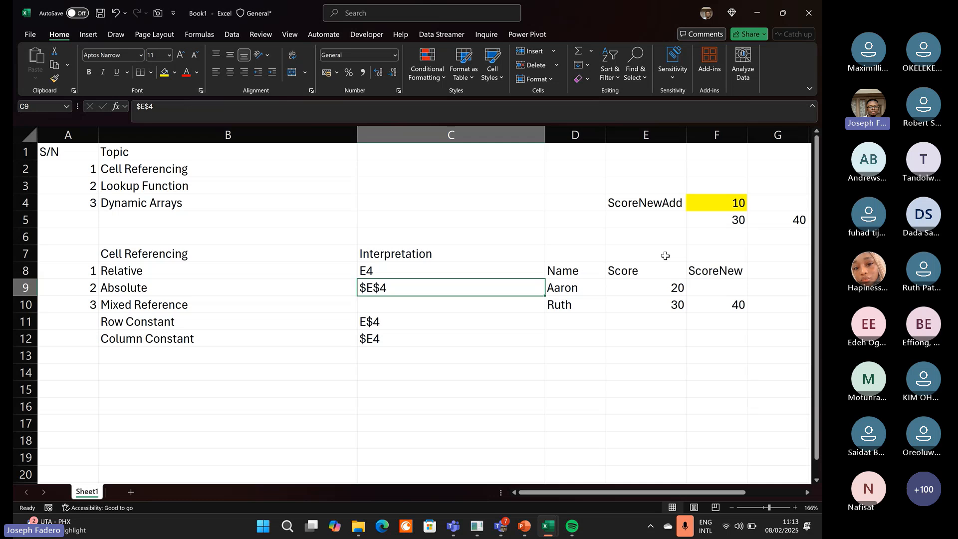
click(721, 200)
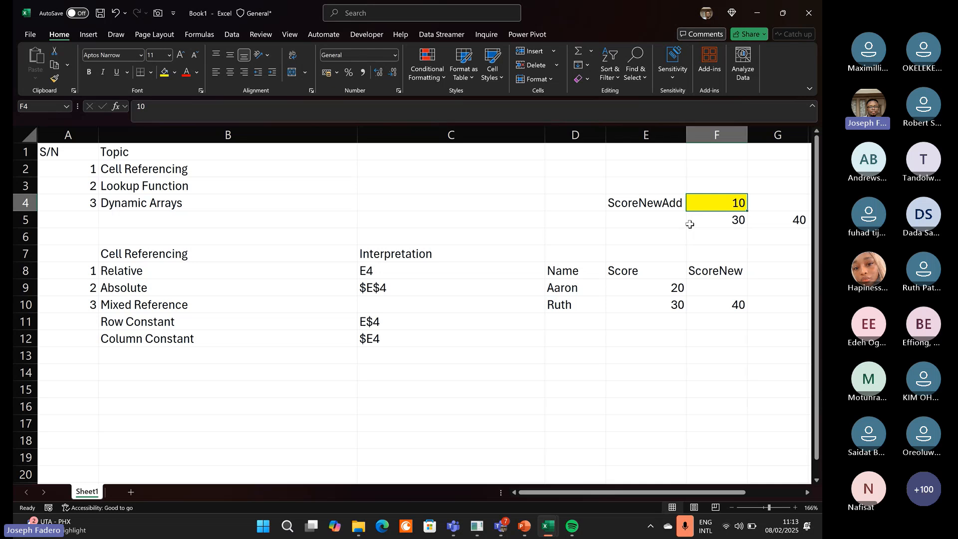
click(652, 155)
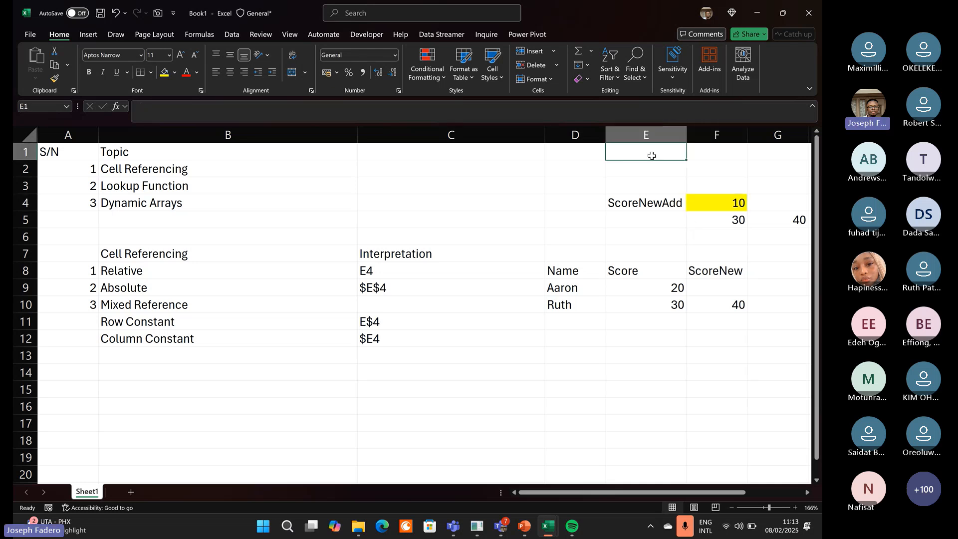
click(636, 171)
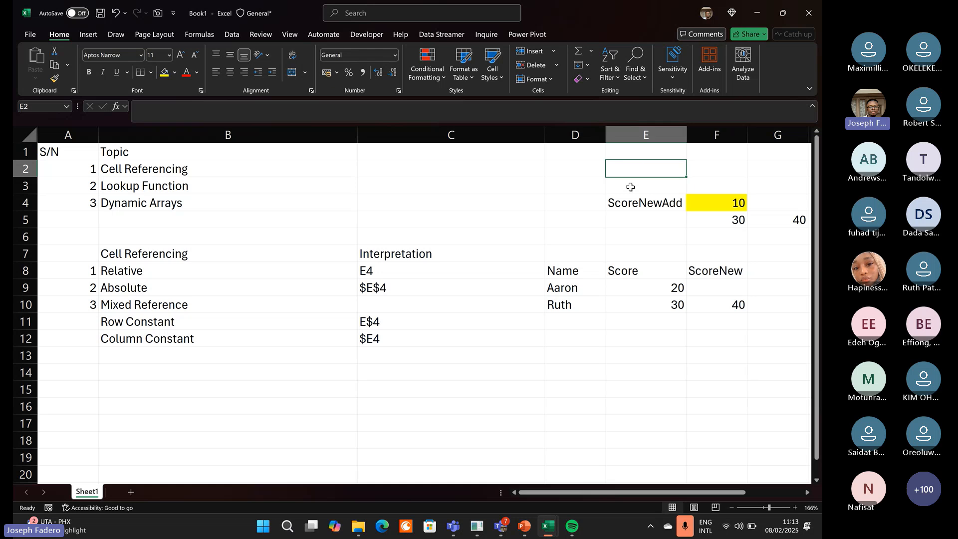
click(630, 187)
click(631, 173)
click(631, 150)
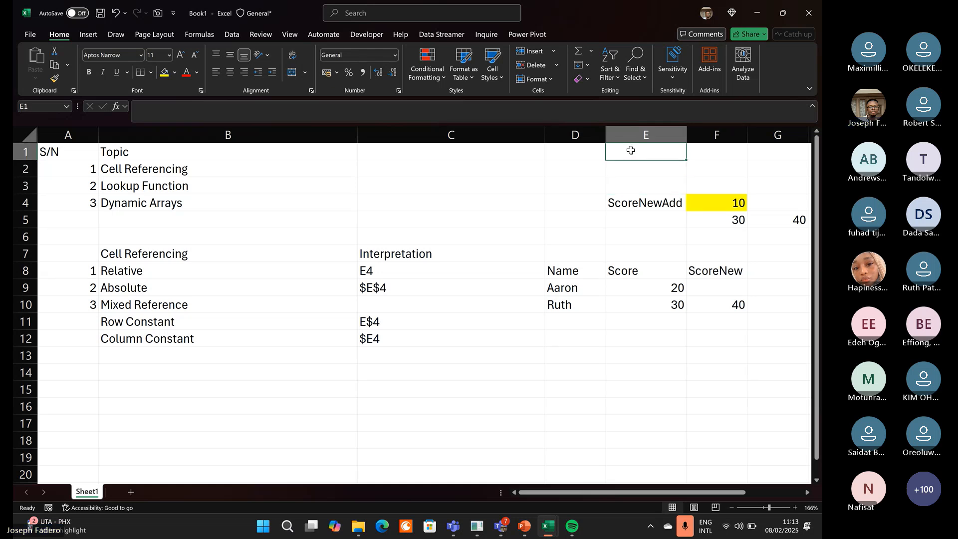
click(622, 169)
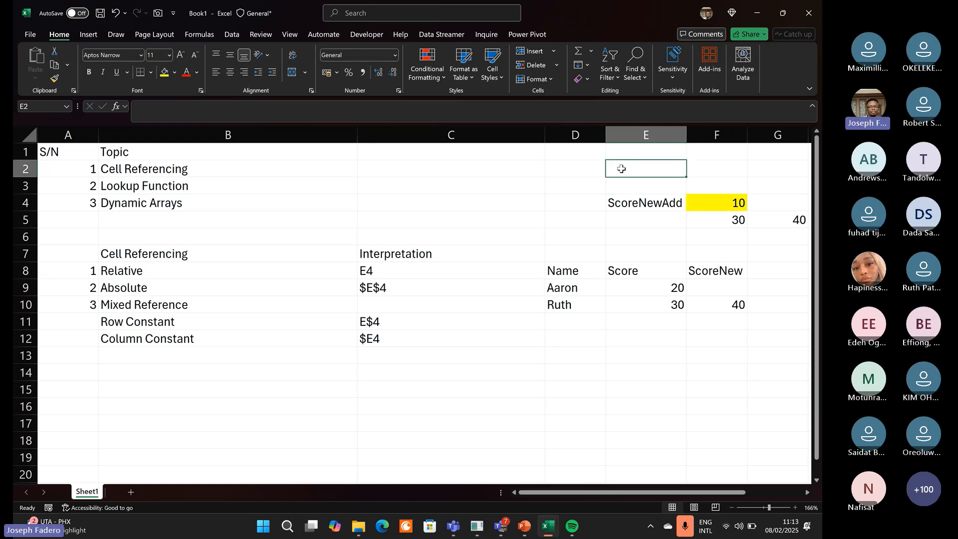
click(506, 165)
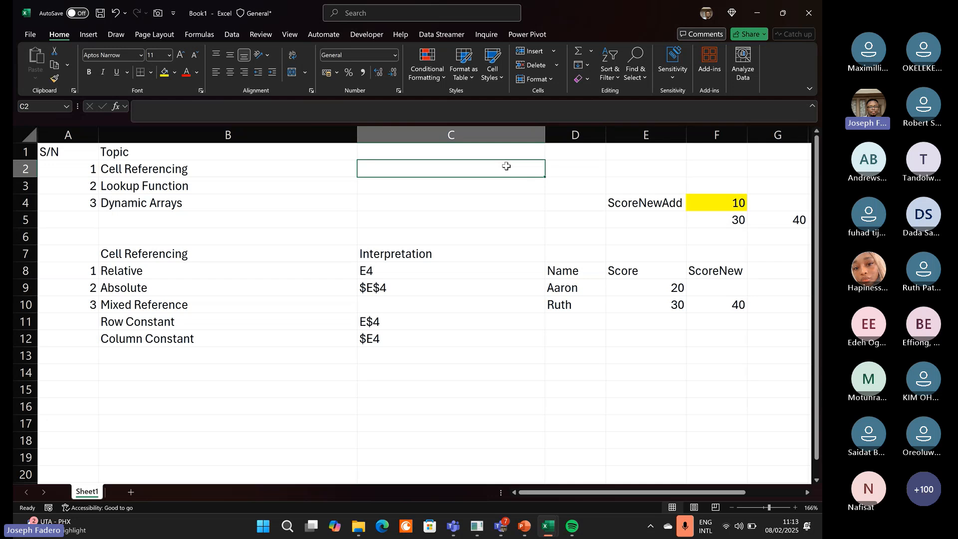
click(442, 204)
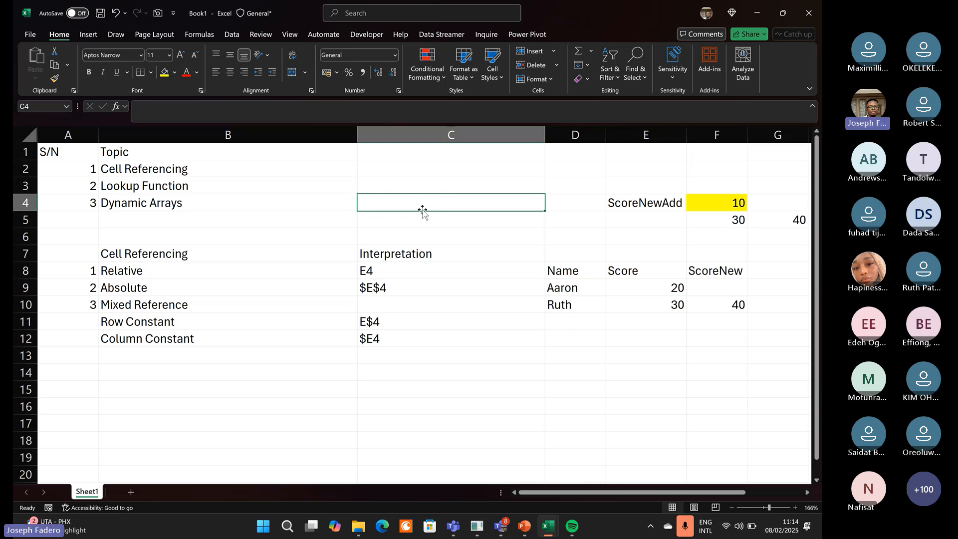
click(709, 204)
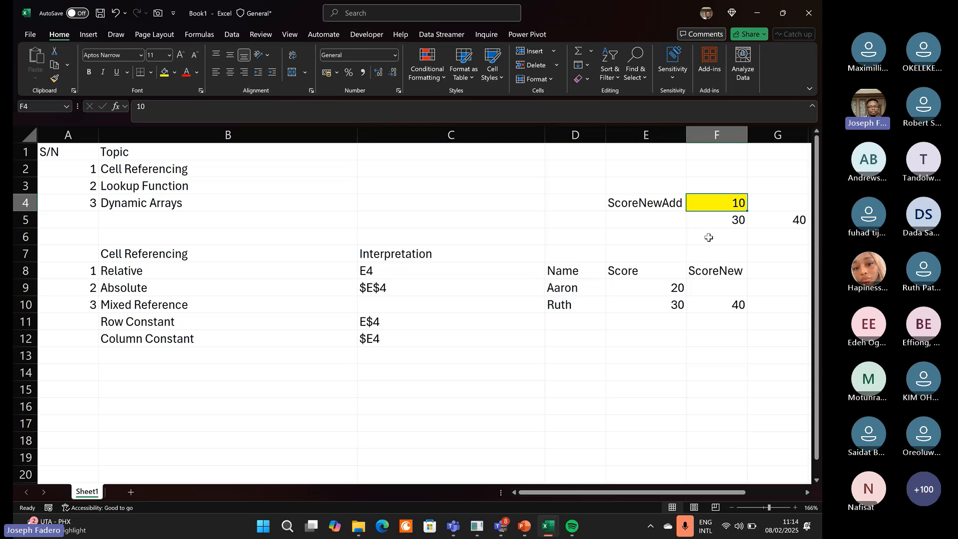
click(712, 289)
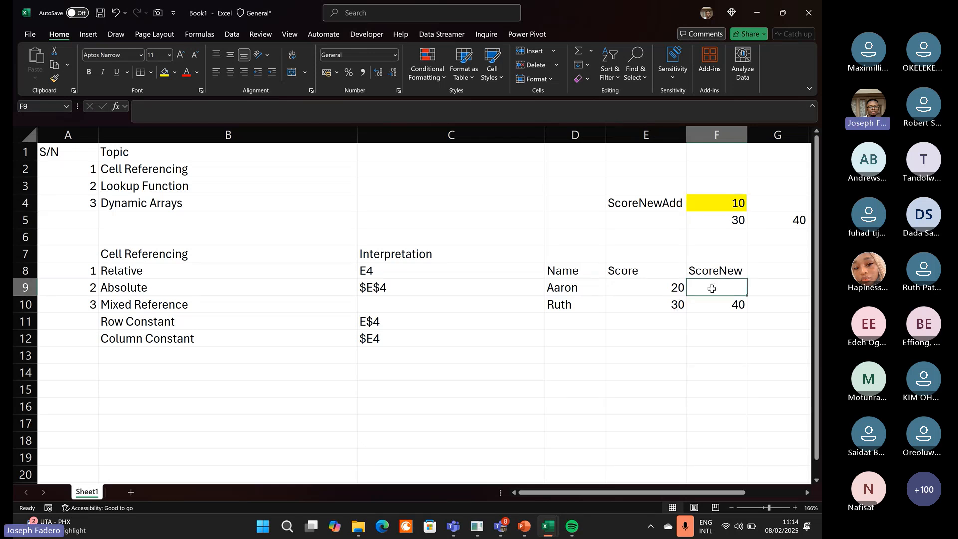
Switch to the Microsoft Teams meeting, read the newest chat question about when to use each reference type, and return to Excel.
key(alt+Tab)
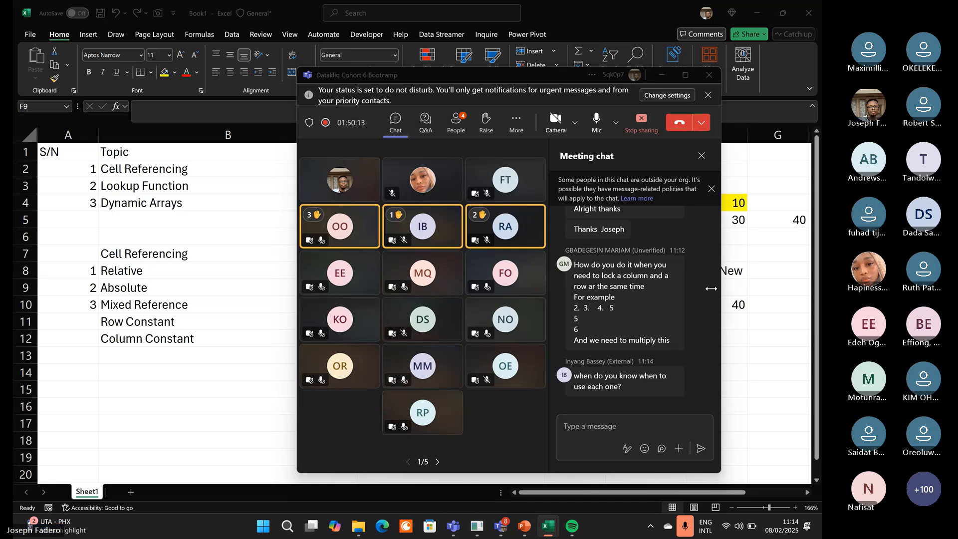
click(604, 417)
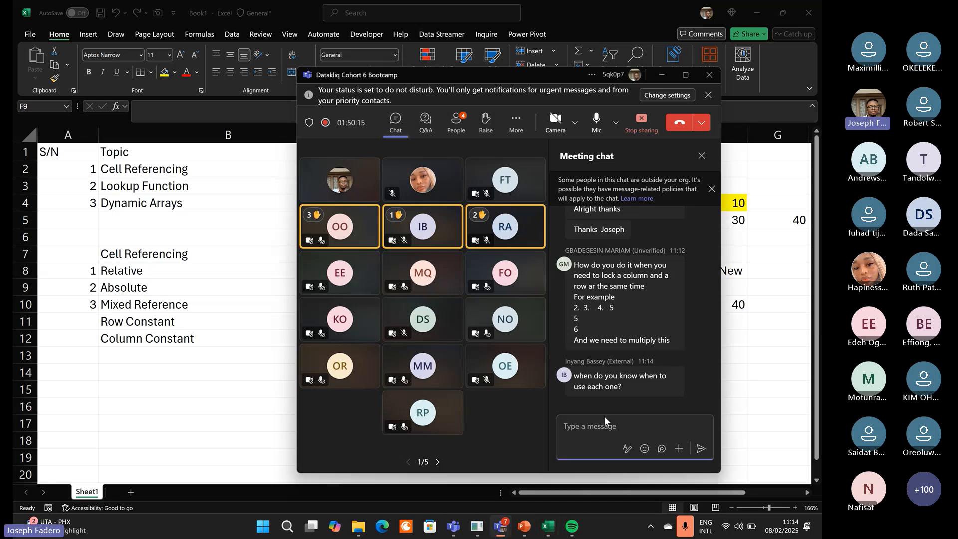
key(alt+Tab)
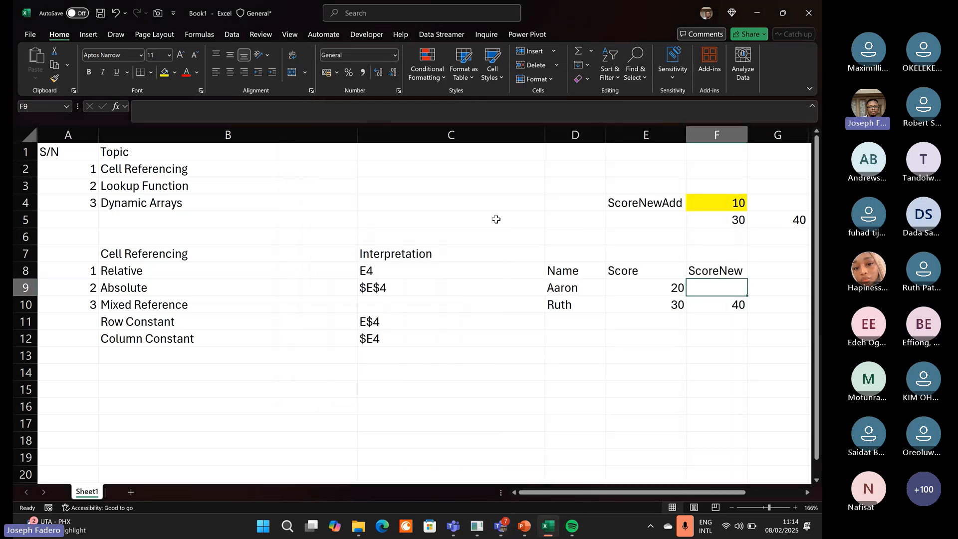
Review the relative, absolute, row-constant and column-constant notations in C8, C9, C11 and C12.
click(426, 271)
click(436, 293)
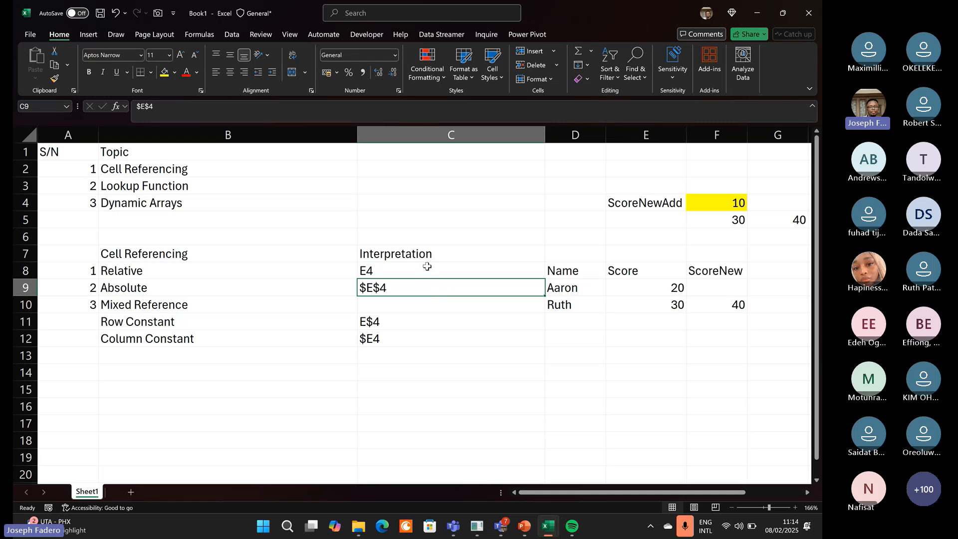
click(426, 270)
click(422, 287)
click(405, 325)
click(406, 337)
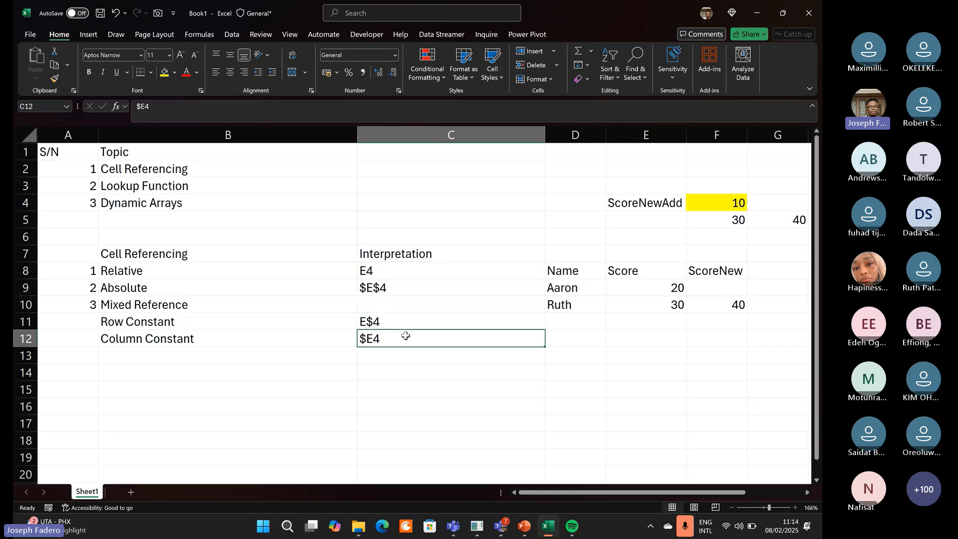
Examine the ScoreNew cell F9, the ScoreNewAdd cell F4 and the neighbouring cell G4 to explain when each reference type applies.
click(711, 281)
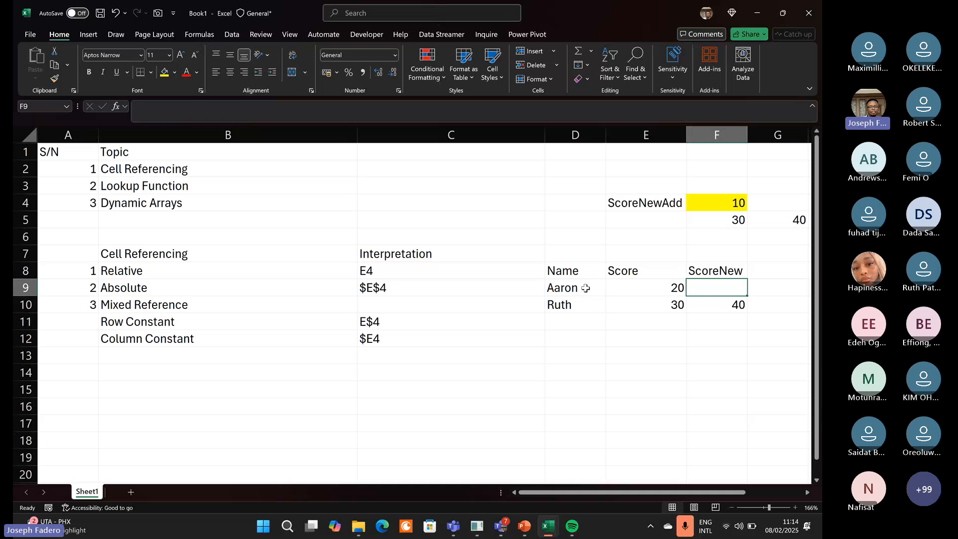
click(718, 206)
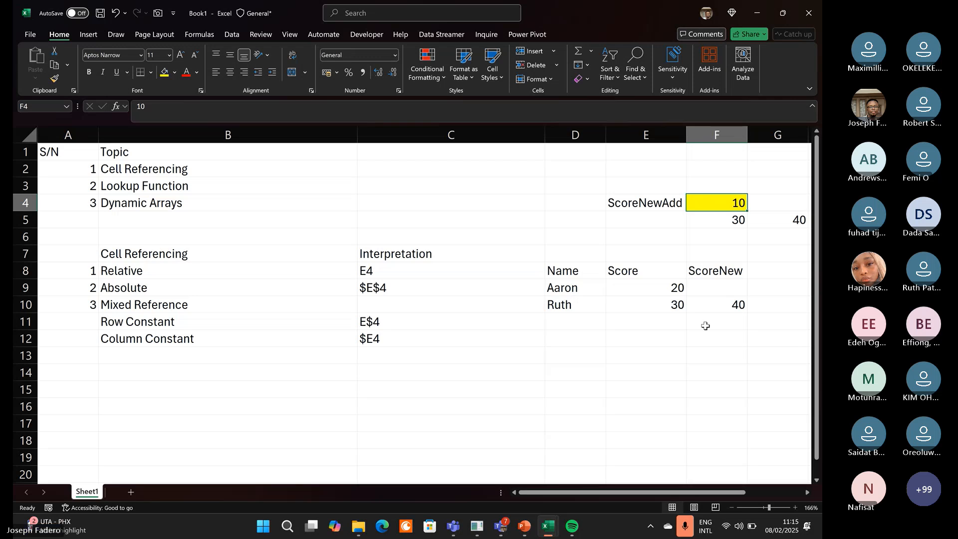
click(714, 286)
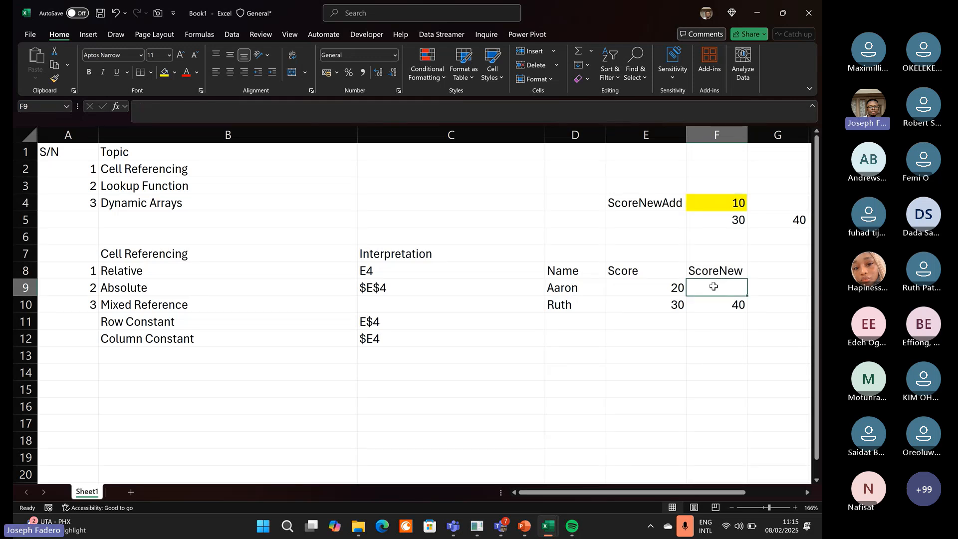
click(709, 205)
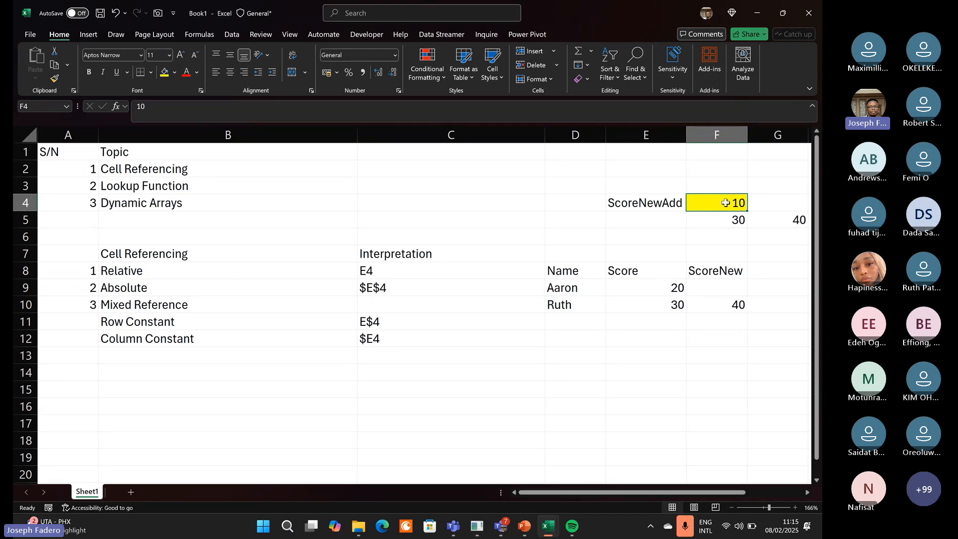
click(759, 202)
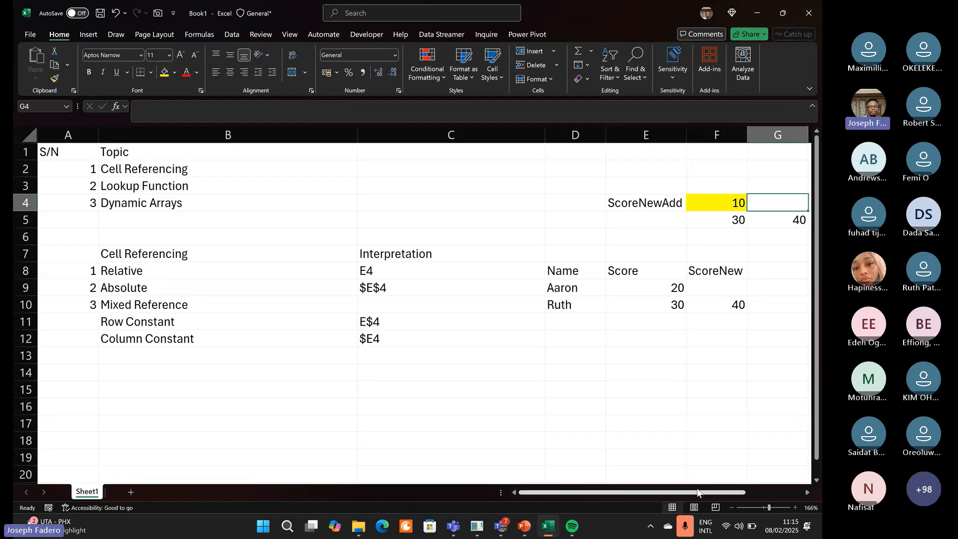
drag(698, 492, 722, 489)
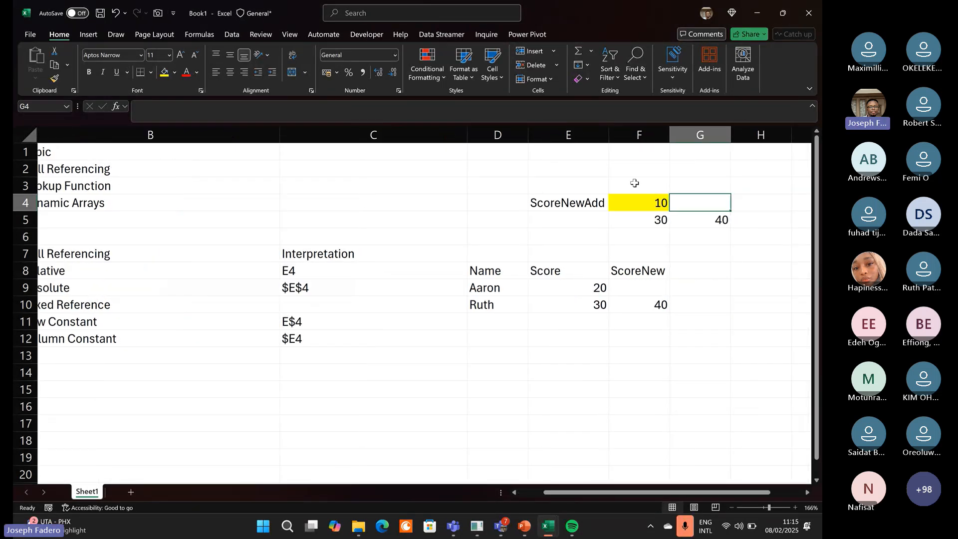
click(637, 197)
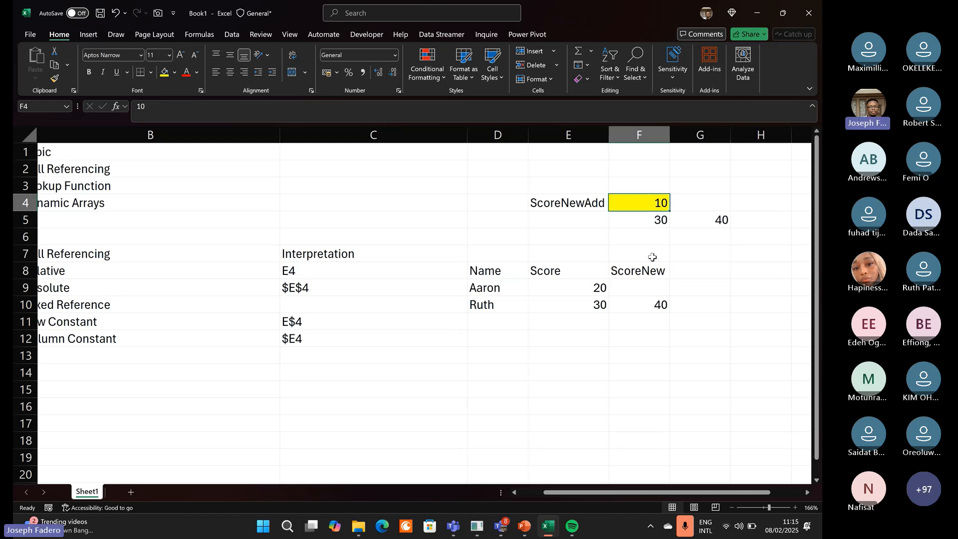
click(696, 197)
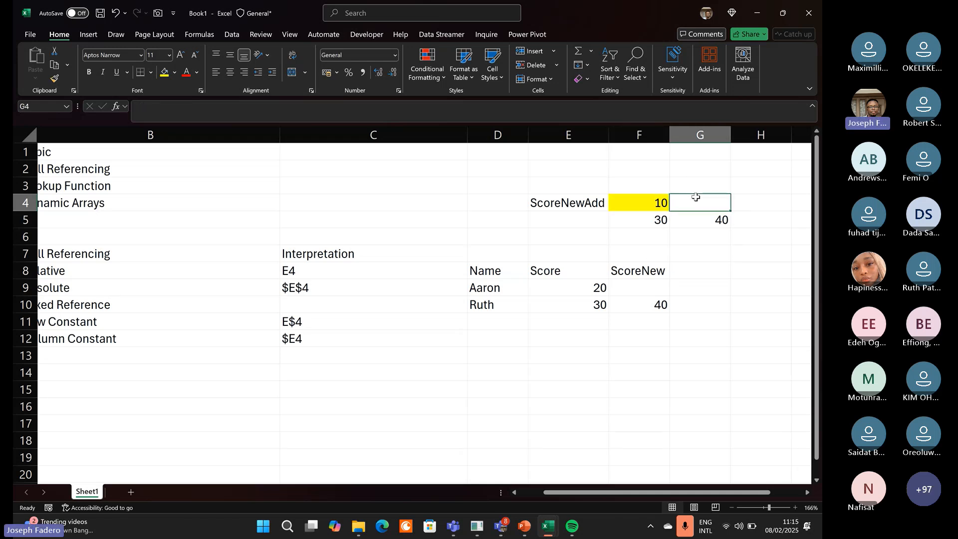
Enter the formula =E9+$F$4 in F9 and fill it down to F10.
click(636, 277)
click(636, 287)
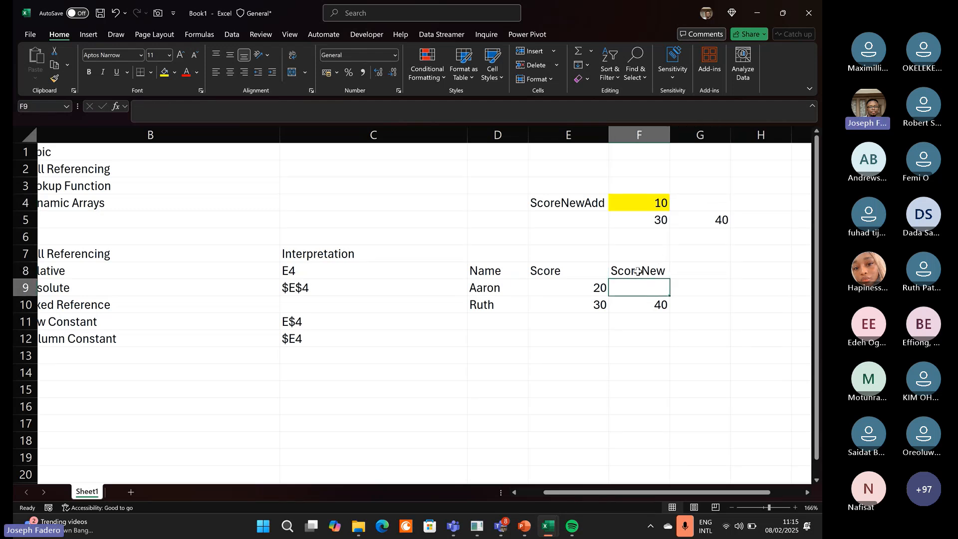
text(=)
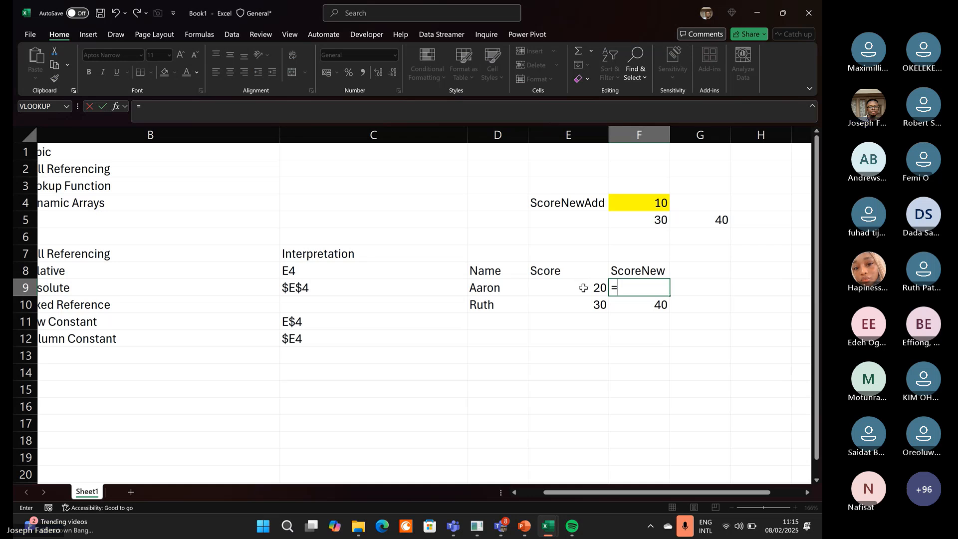
click(583, 288)
text(=)
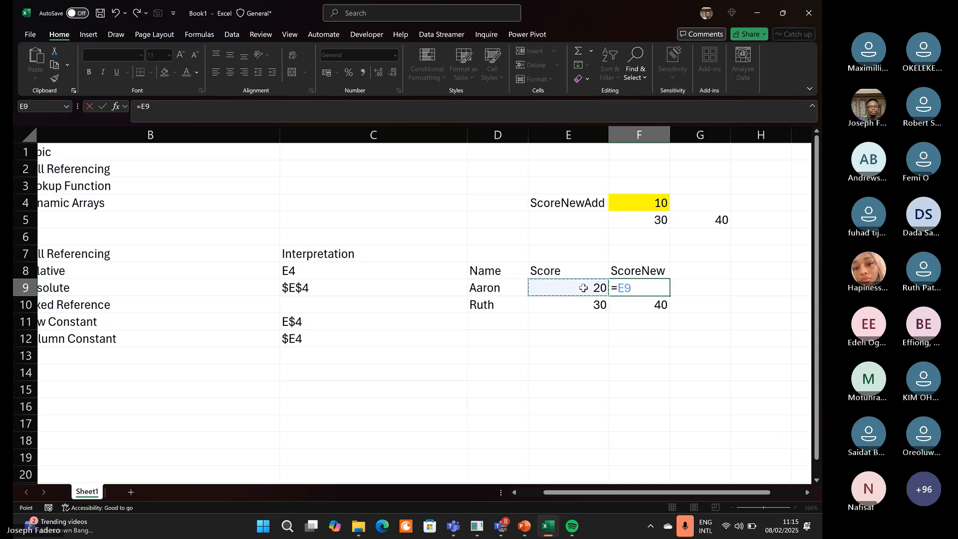
key(BackSpace)
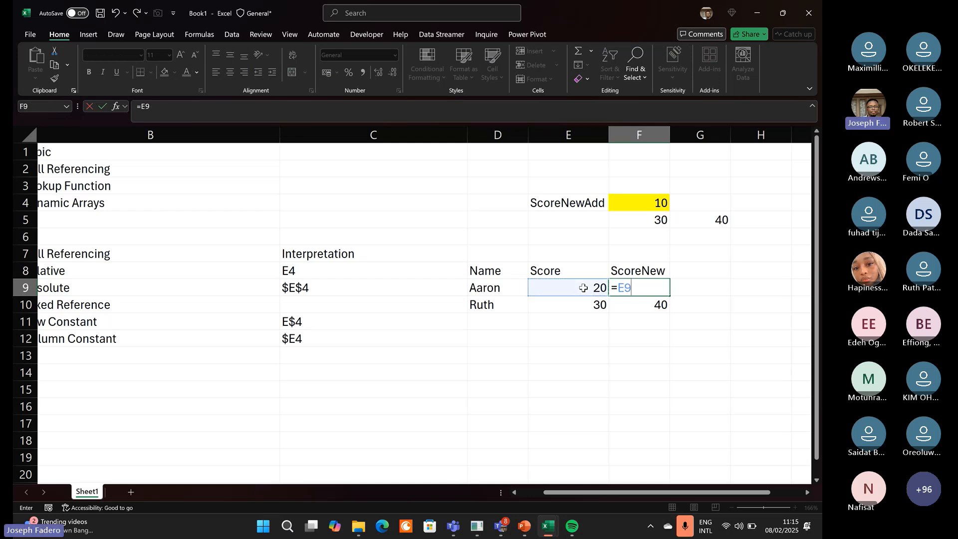
text(+)
click(625, 199)
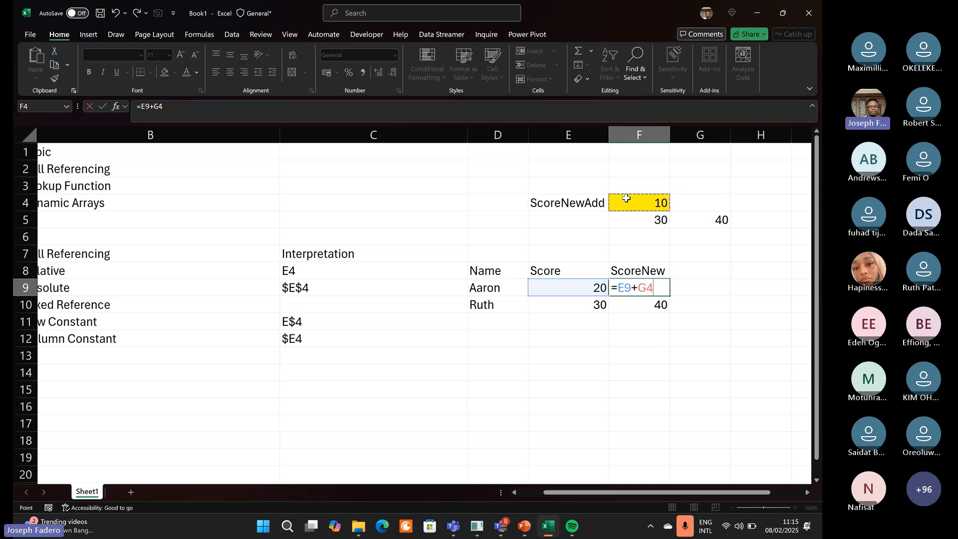
key(Right)
click(627, 199)
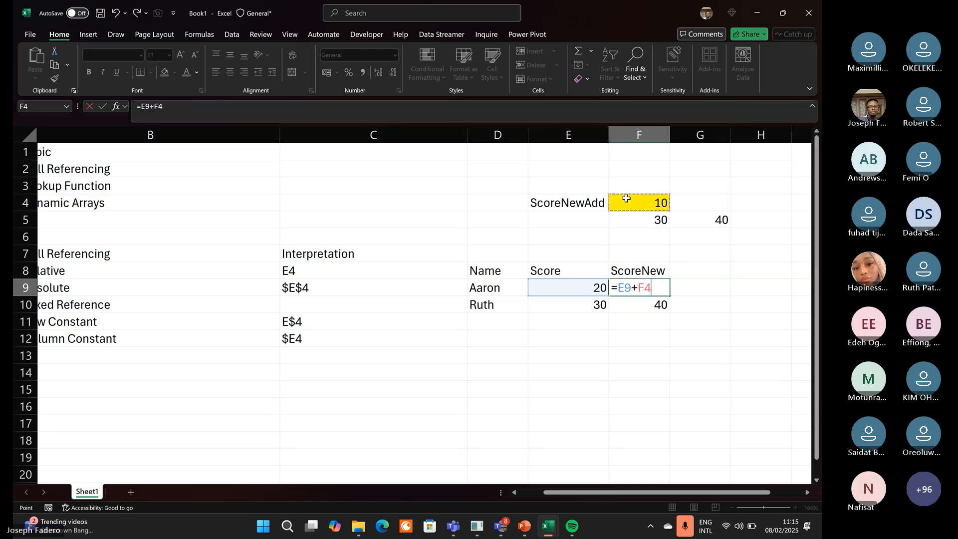
key(Right)
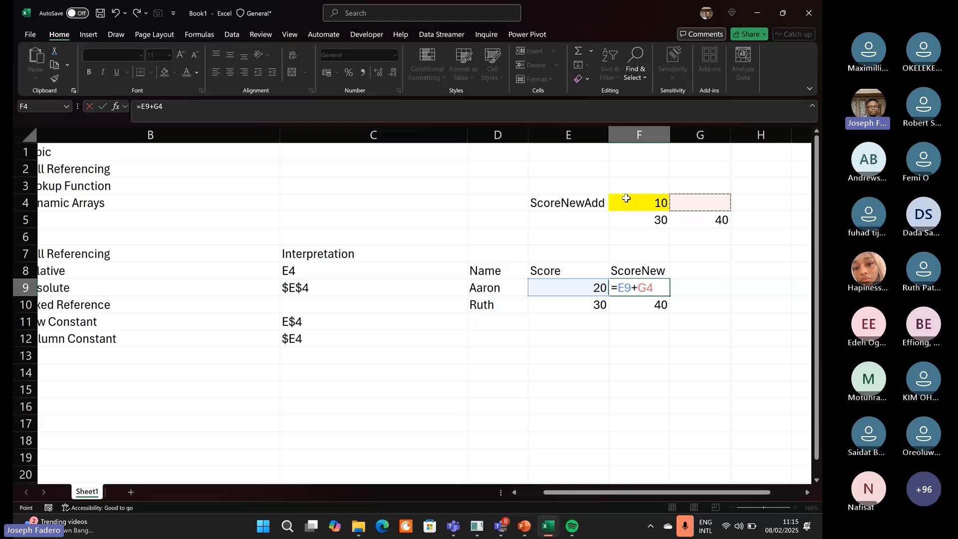
click(626, 198)
key(F4)
key(Return)
key(Up)
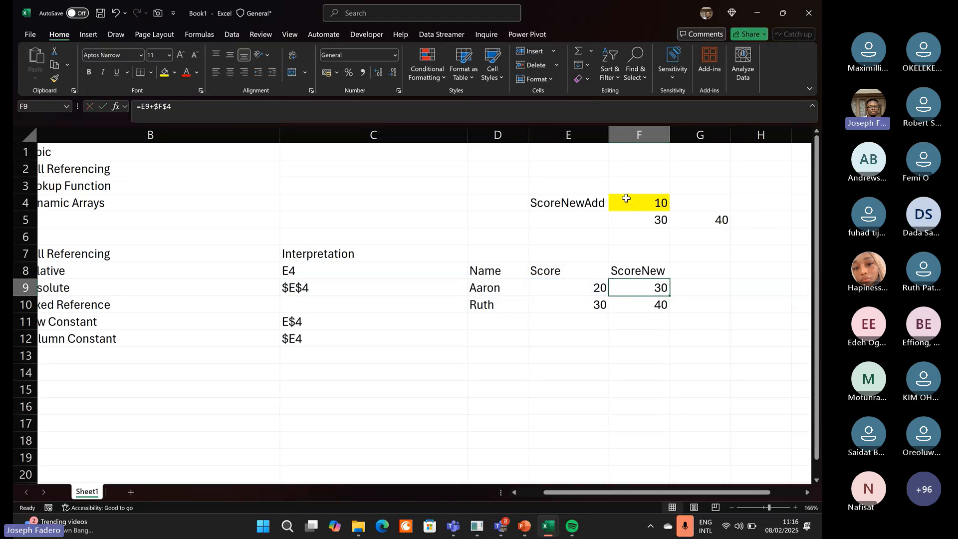
drag(673, 296, 672, 312)
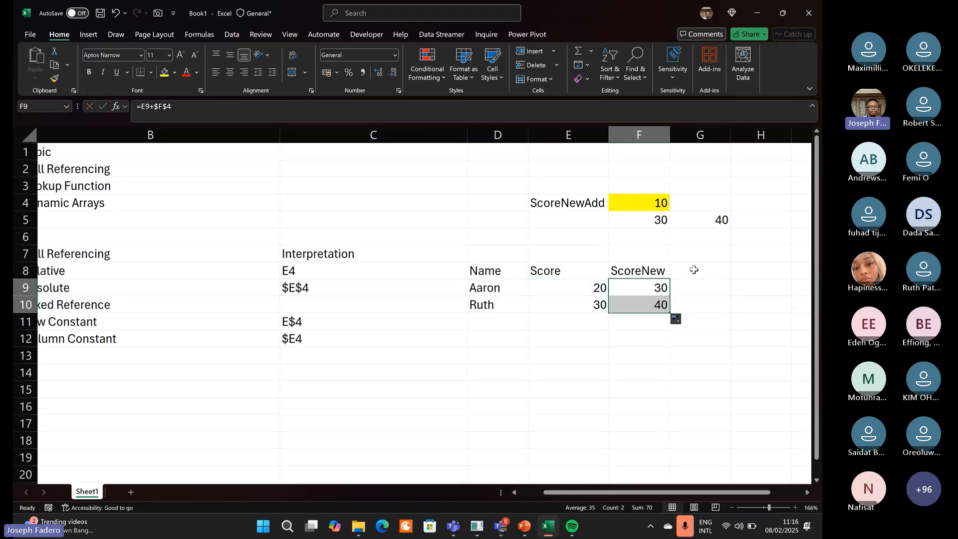
Enter 40 in G4, beside the ScoreNewAdd value.
click(687, 199)
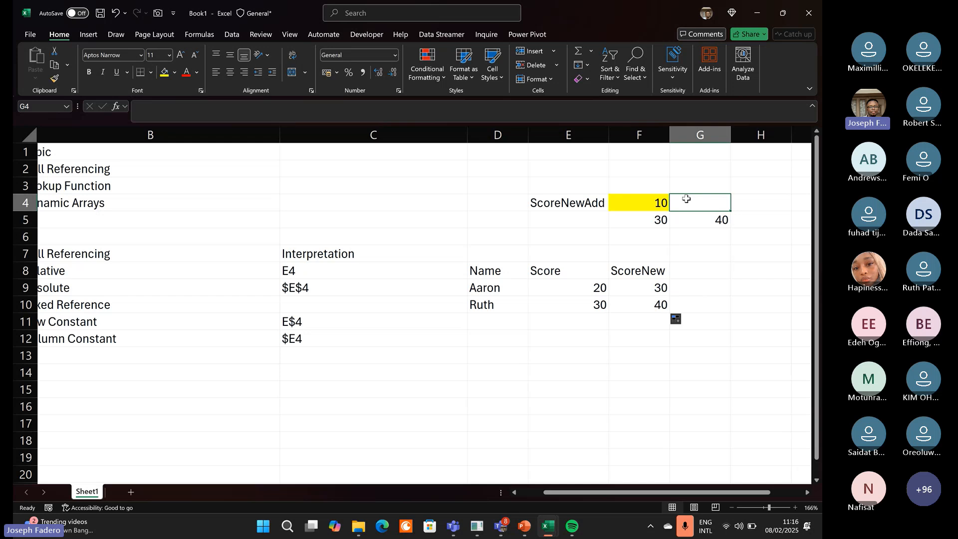
text(40)
key(Return)
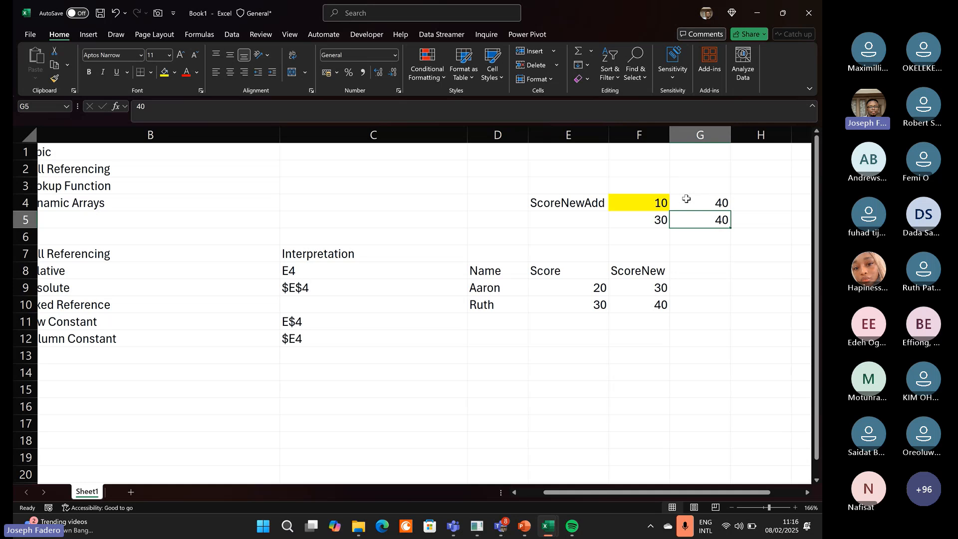
Add the column header ScoreNew2 in G8, beside ScoreNew.
click(686, 199)
key(Up)
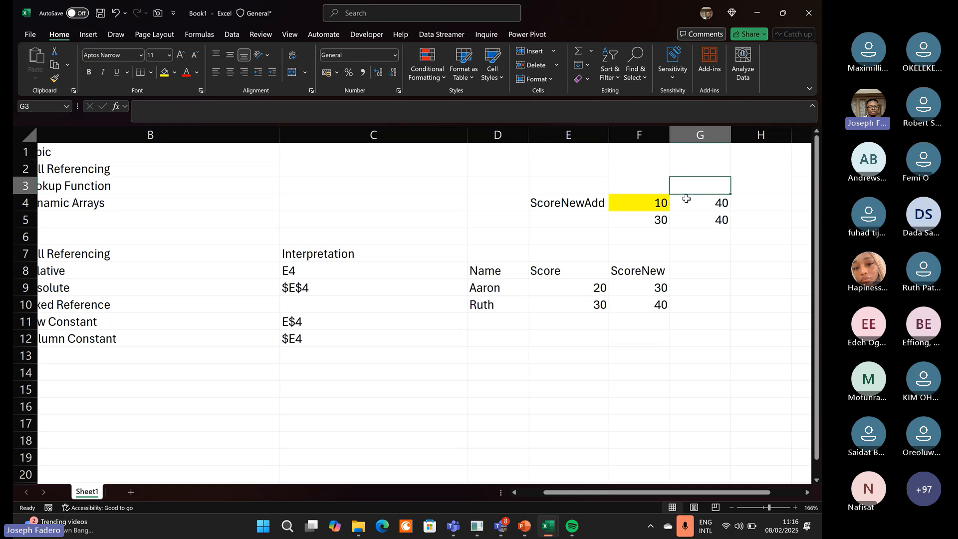
key(Down)
key(Down)
key(Down)
key(Down)
key(Down)
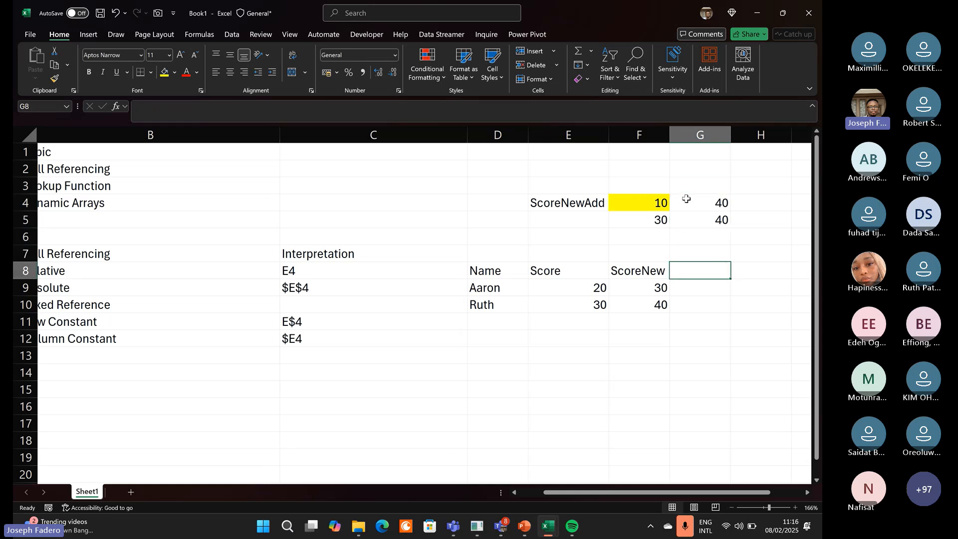
text(Sc)
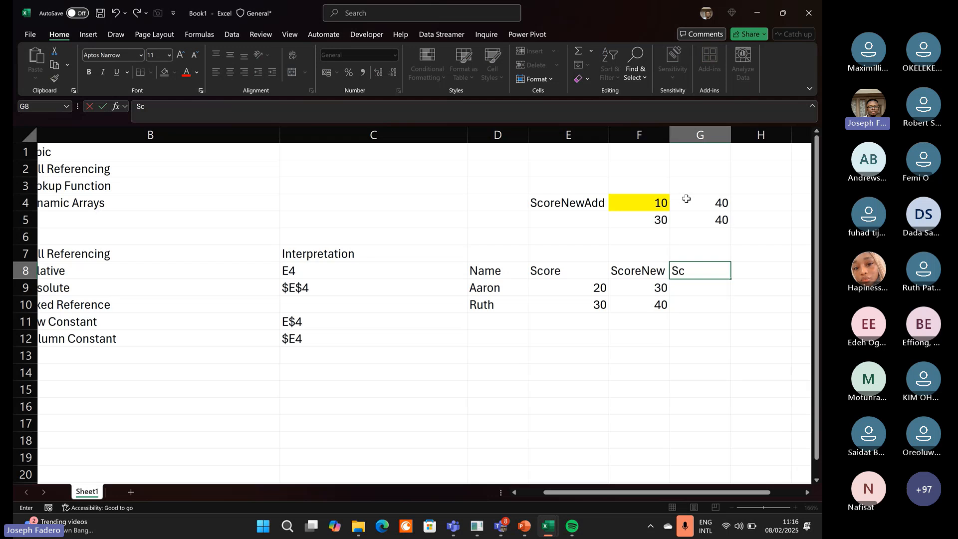
text(oreNe)
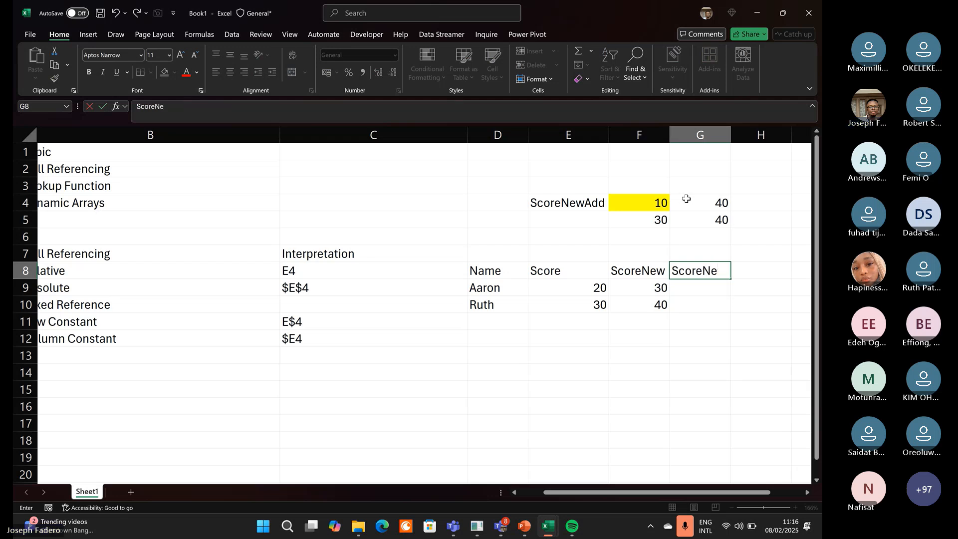
text(w2)
key(Return)
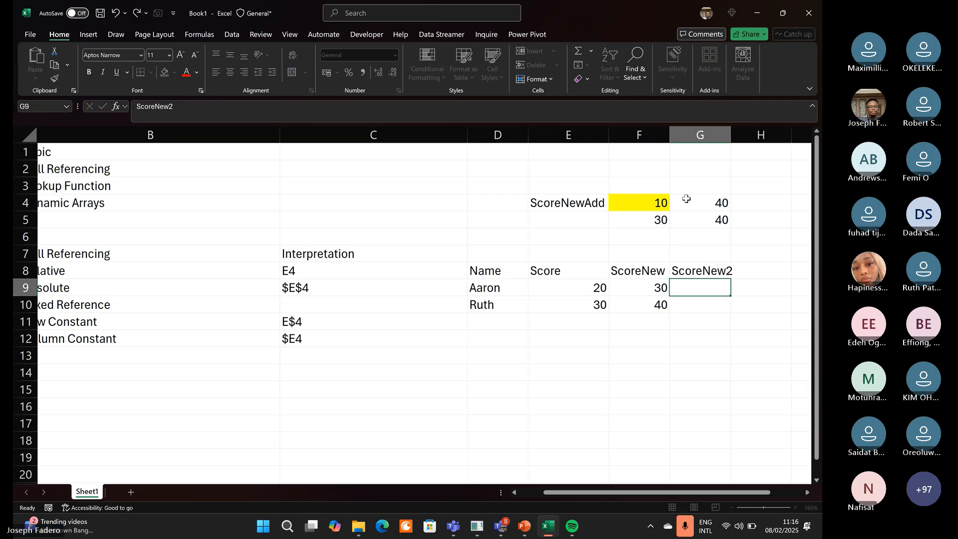
Try making the E9 reference absolute in the F9 formula, highlight its $F$4 reference, and discard the edit.
key(Left)
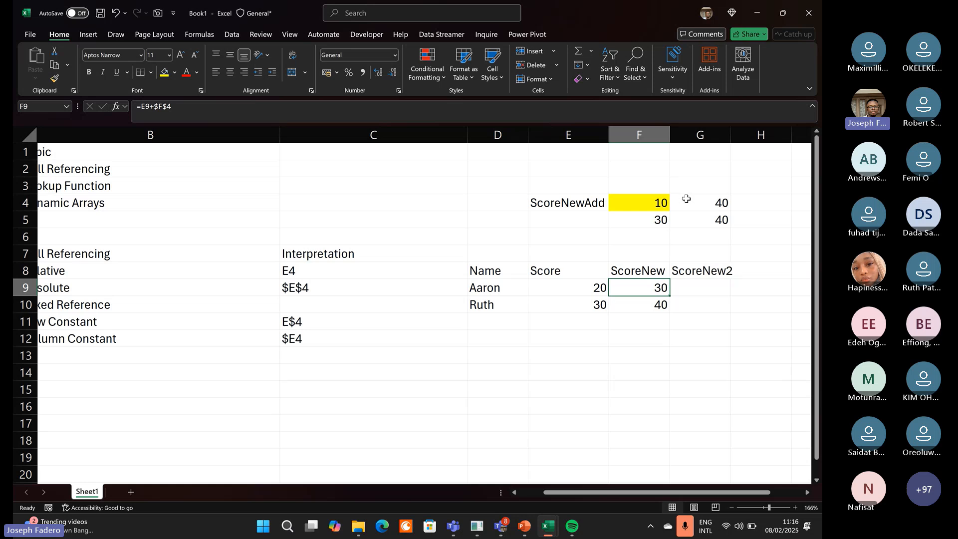
click(161, 114)
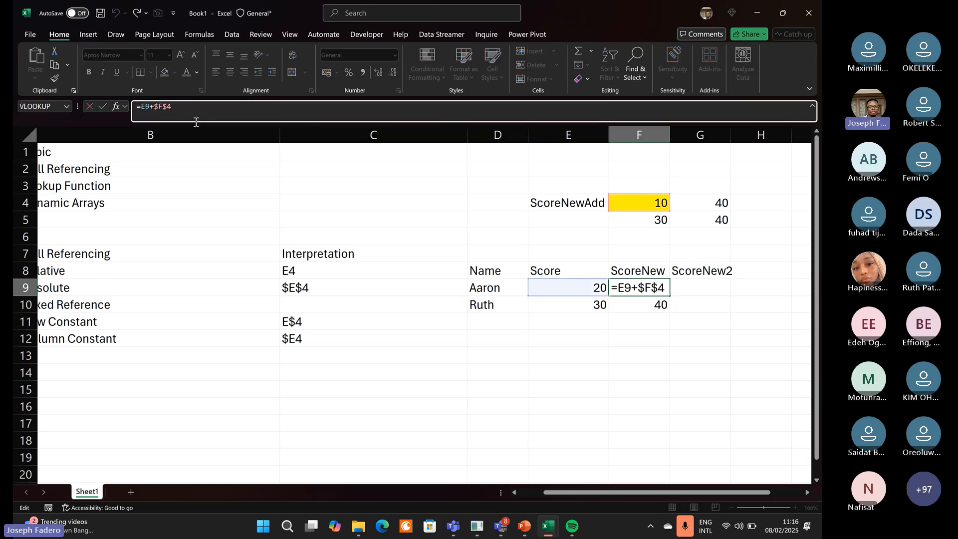
key(F4)
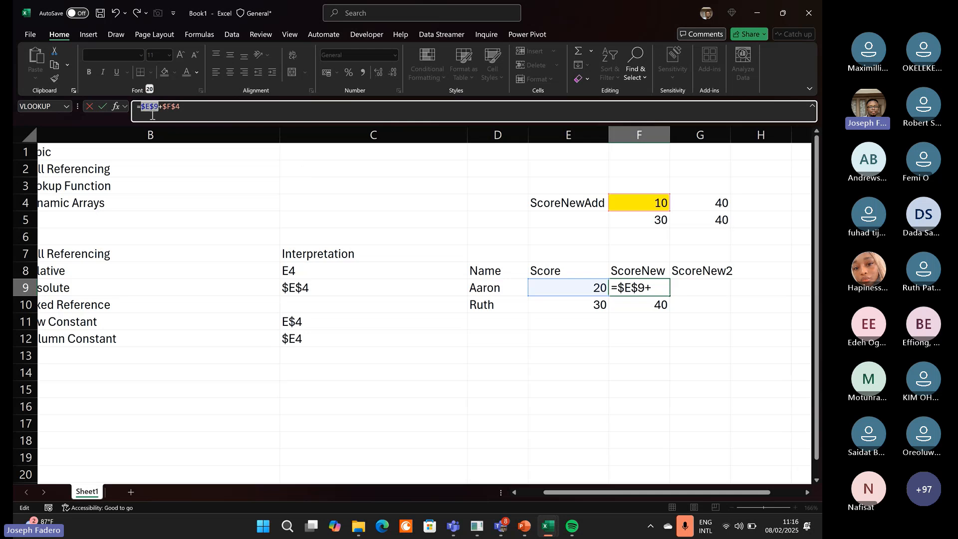
drag(161, 107, 196, 107)
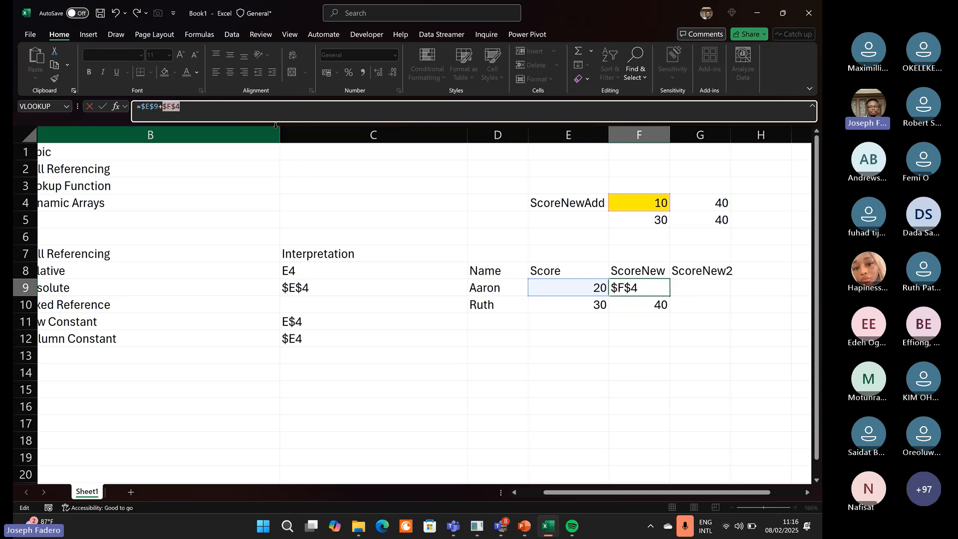
key(Escape)
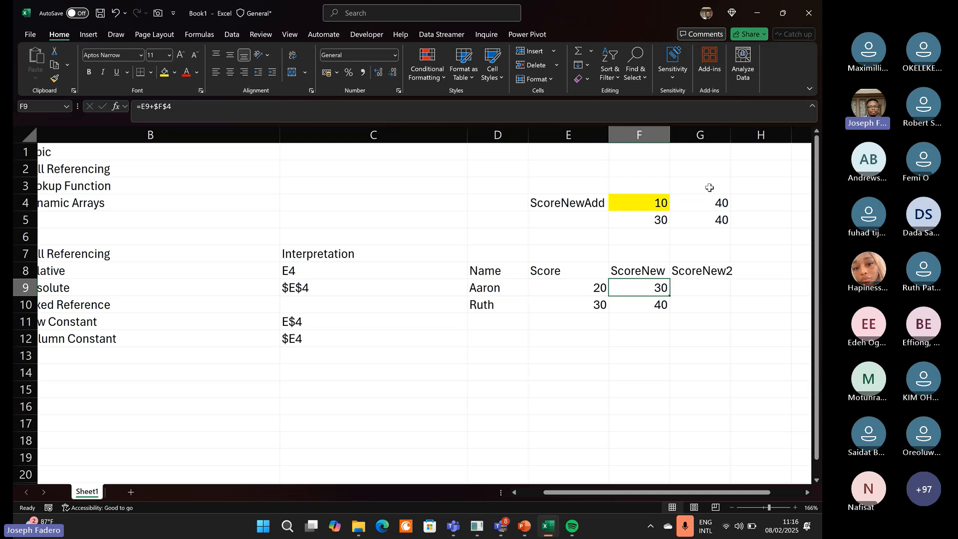
Change the font colour of the 40 in G4 to red.
click(709, 202)
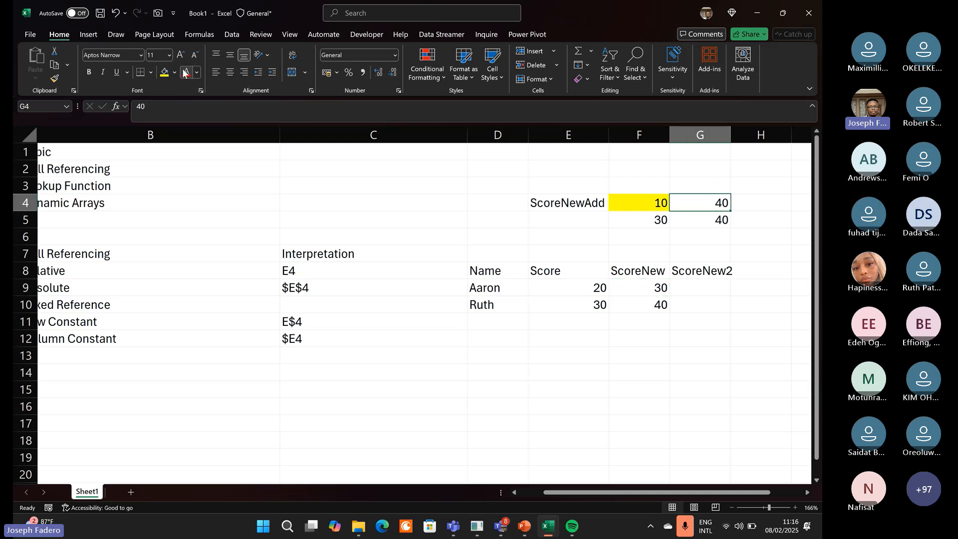
click(186, 73)
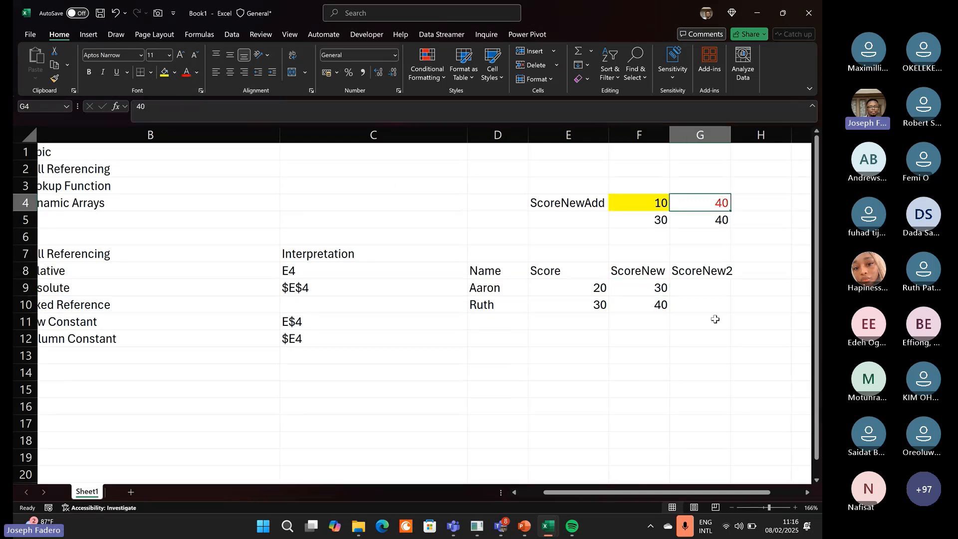
click(687, 288)
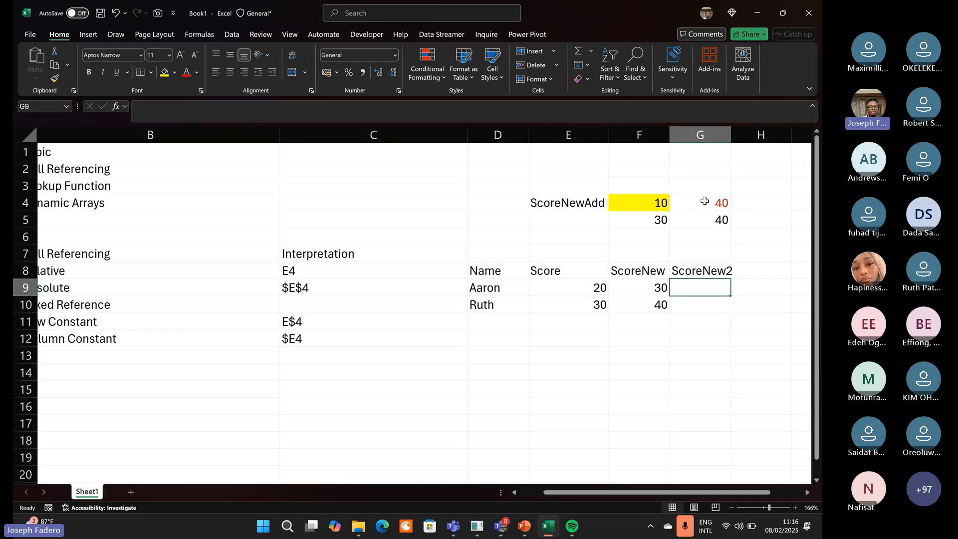
Fill the F9 formula =E9+$F$4 across into G9 and compare the two cells' references.
click(644, 288)
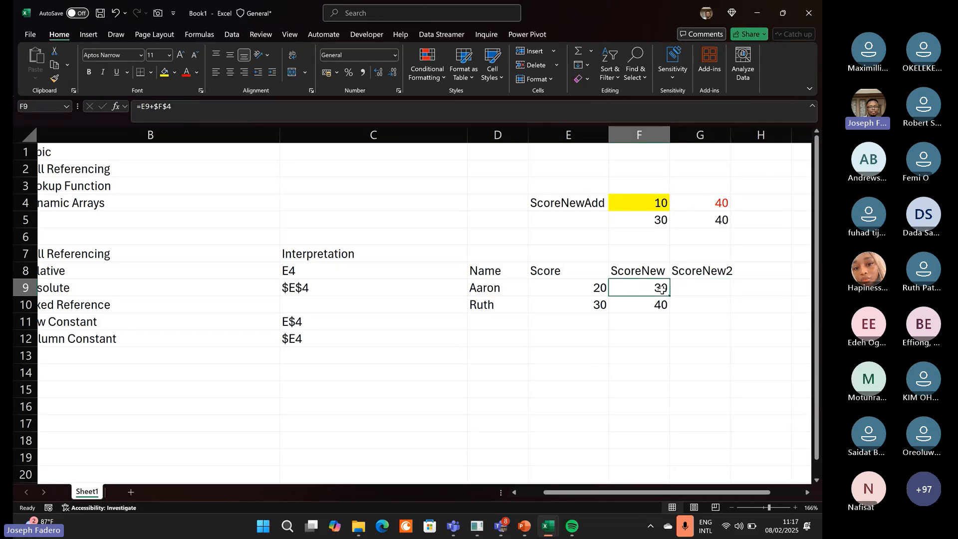
drag(670, 296, 712, 290)
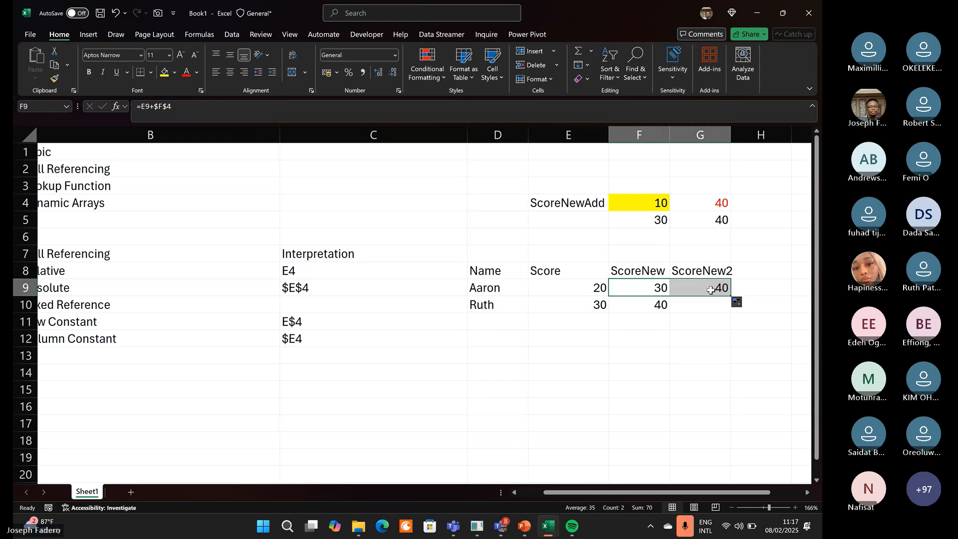
click(711, 291)
click(649, 287)
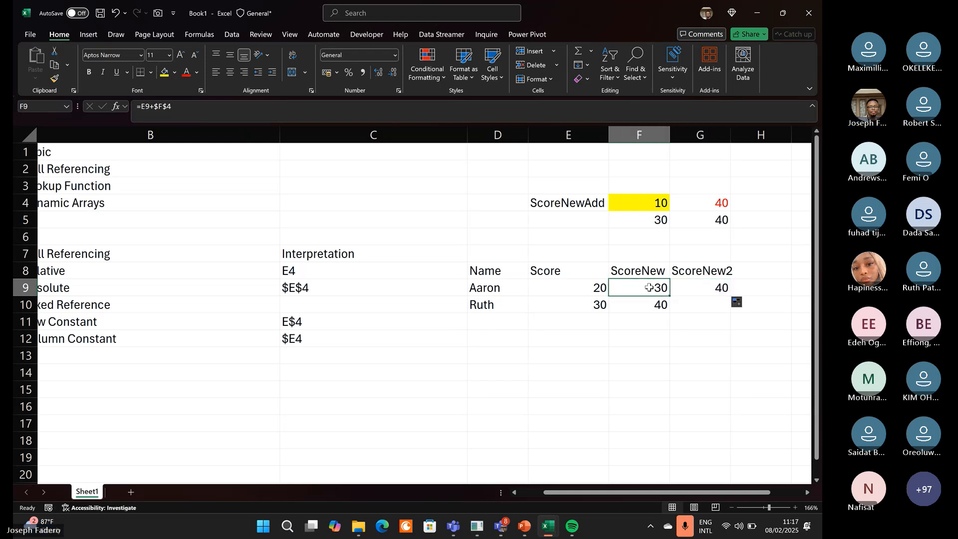
Make the E9 reference absolute in F9, giving =$E$9+$F$4, and fill the formula across into G9.
click(144, 108)
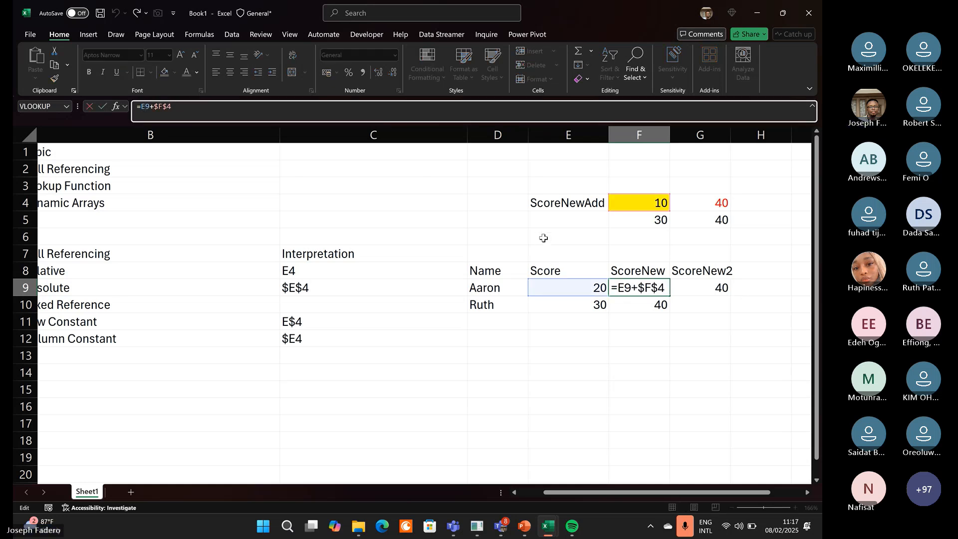
key(F4)
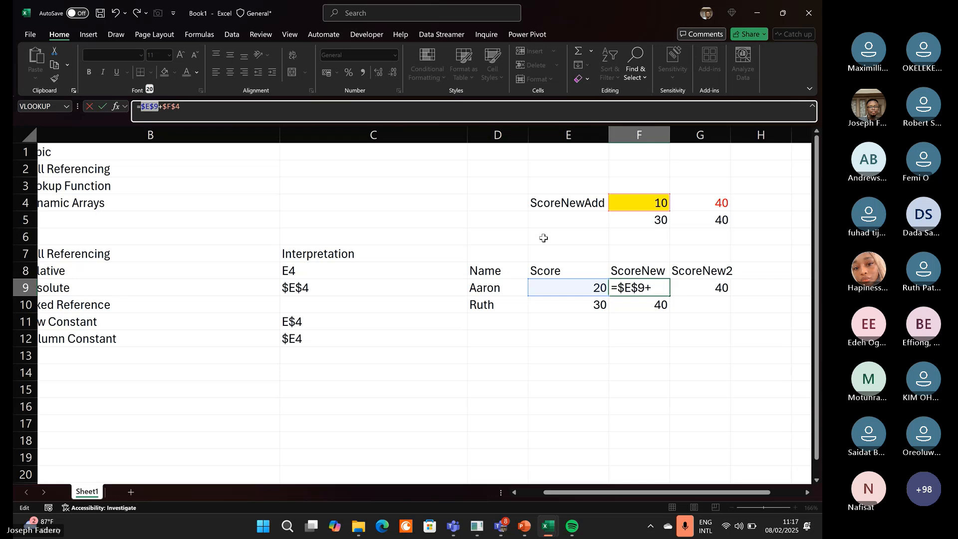
key(Return)
click(659, 288)
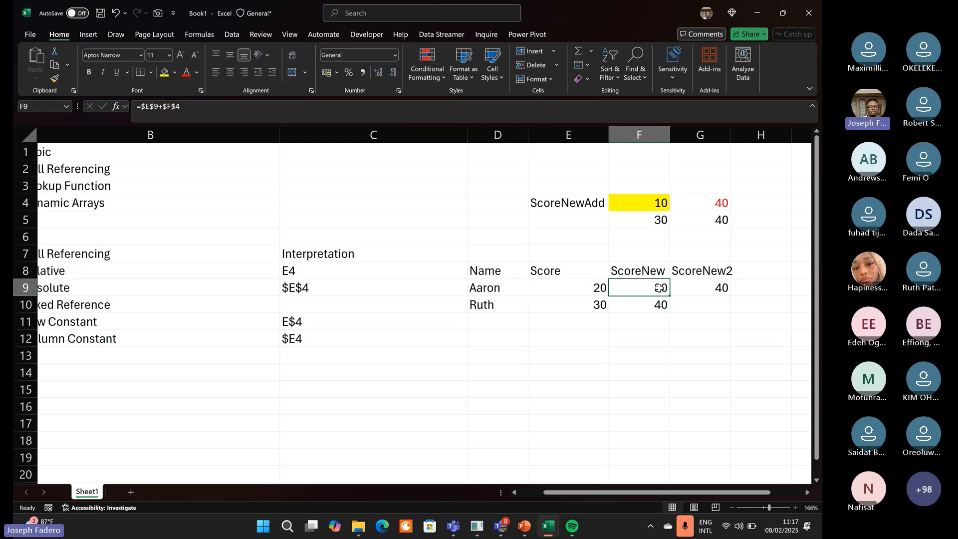
drag(669, 296, 721, 288)
Compare the fully absolute formulas in F9 and G9 with the score in E9 and the add-on values in F4 and G4.
click(652, 282)
click(715, 286)
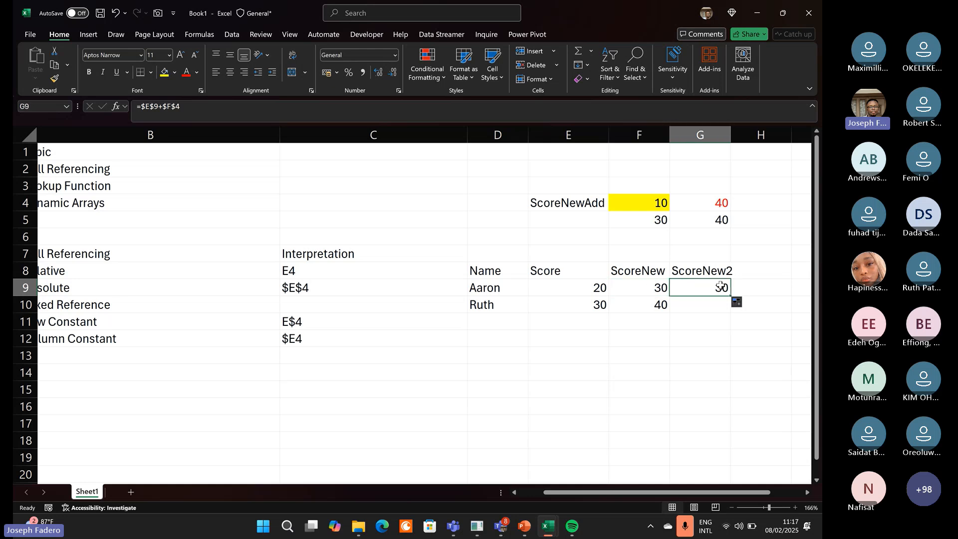
click(657, 285)
click(727, 286)
click(602, 287)
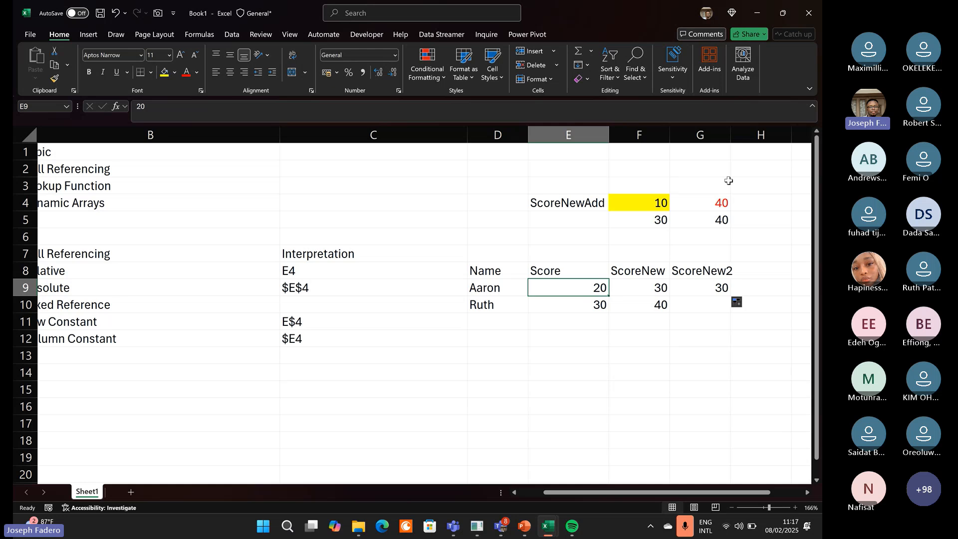
click(641, 209)
click(706, 288)
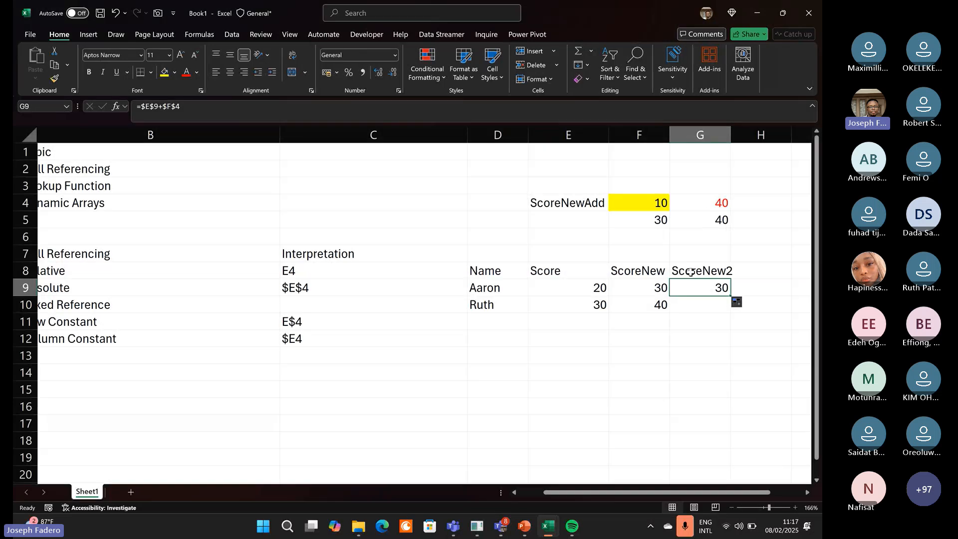
click(643, 291)
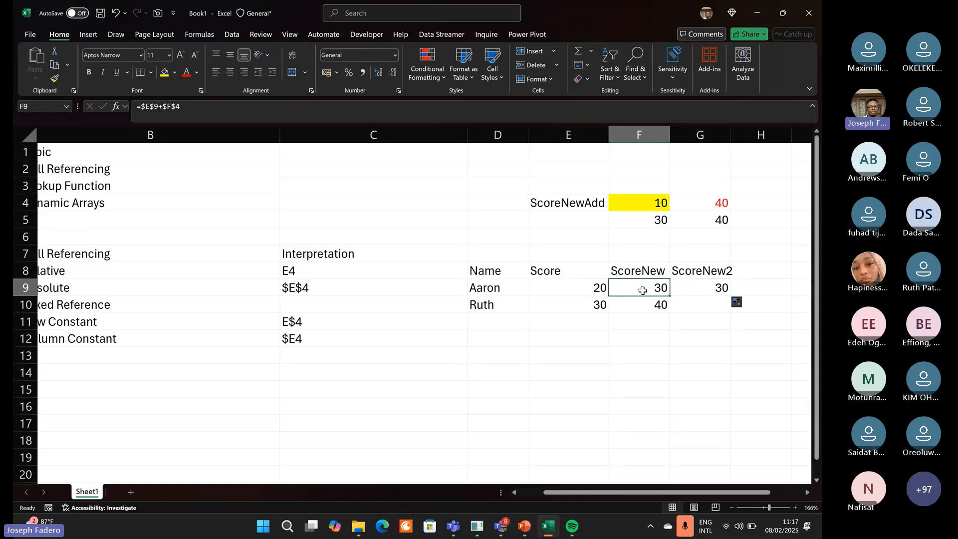
click(693, 207)
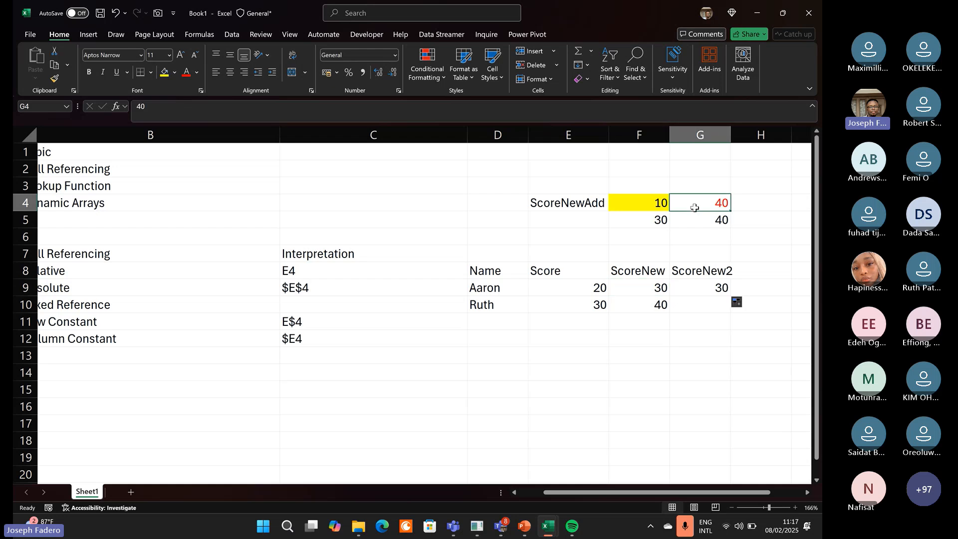
click(667, 205)
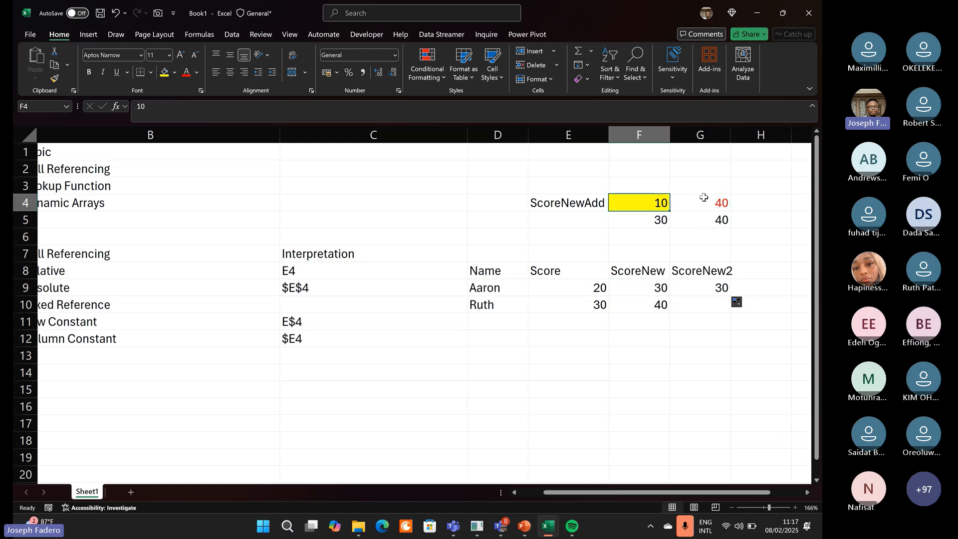
click(655, 186)
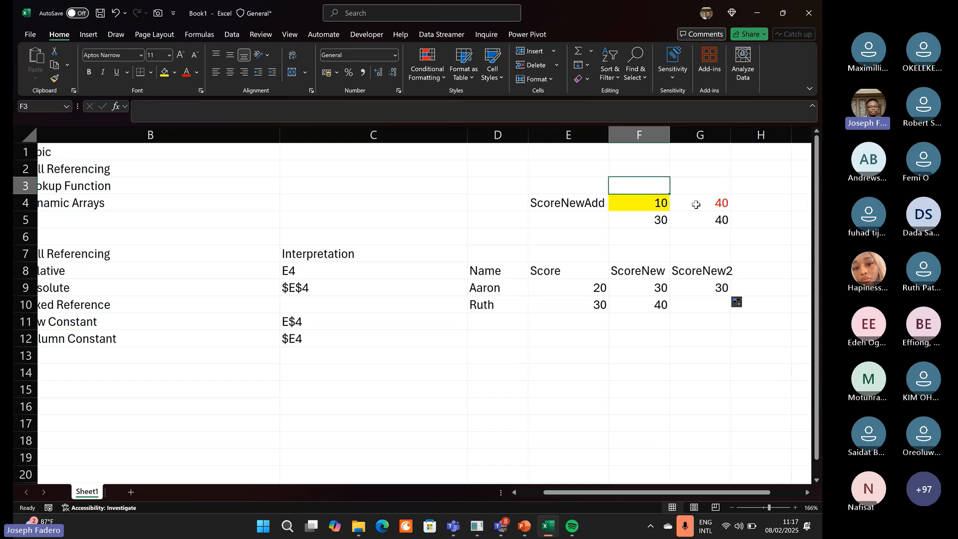
click(696, 203)
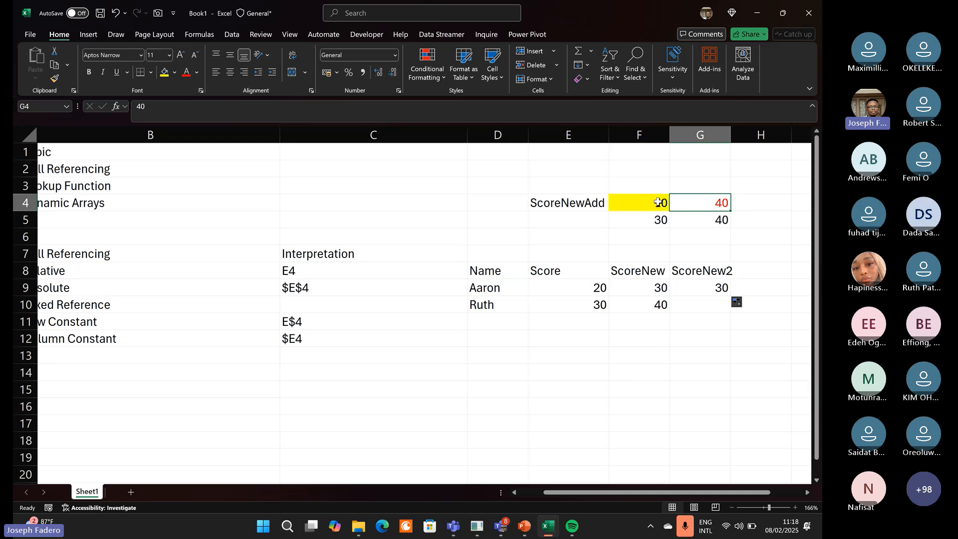
click(681, 286)
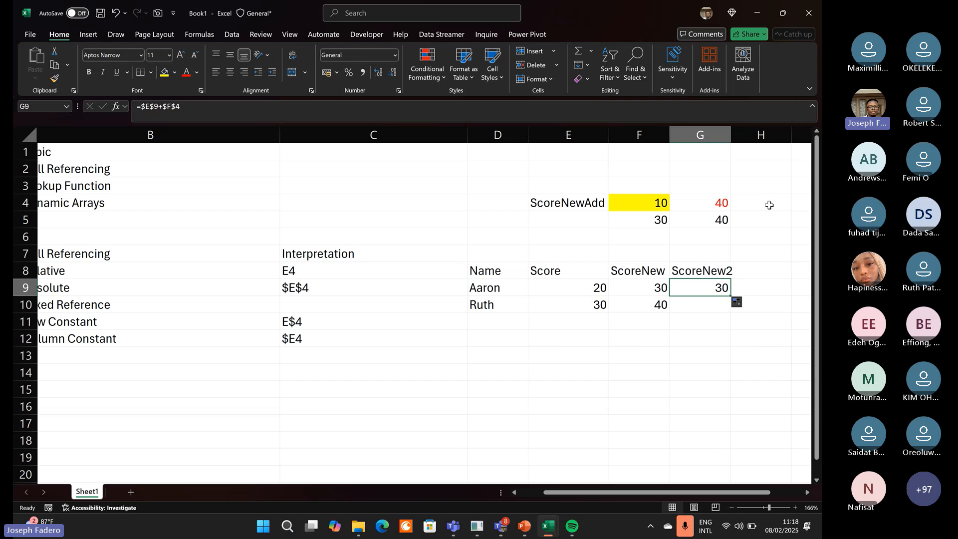
Change the second reference in F9 to row-constant F$4, giving =$E$9+F$4, and fill the formula across into G9.
click(662, 289)
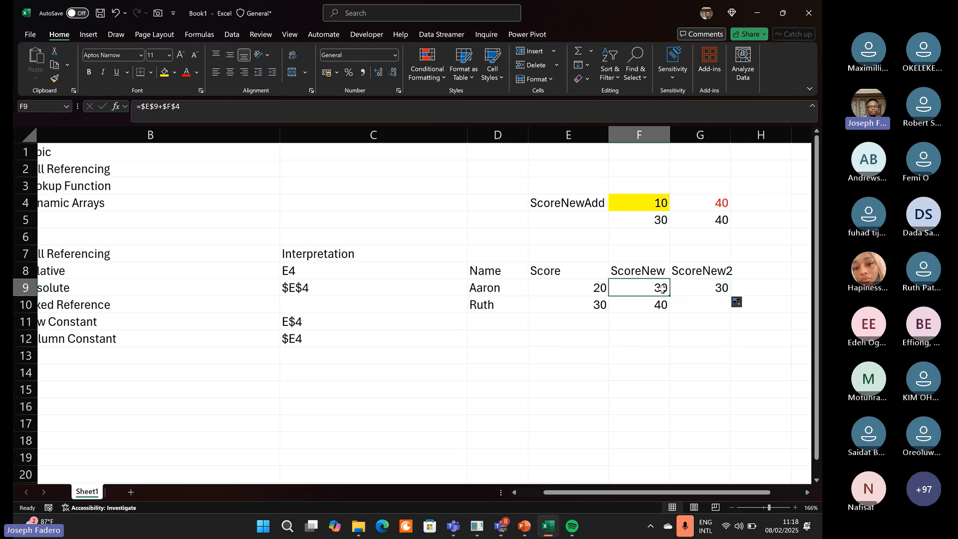
click(192, 107)
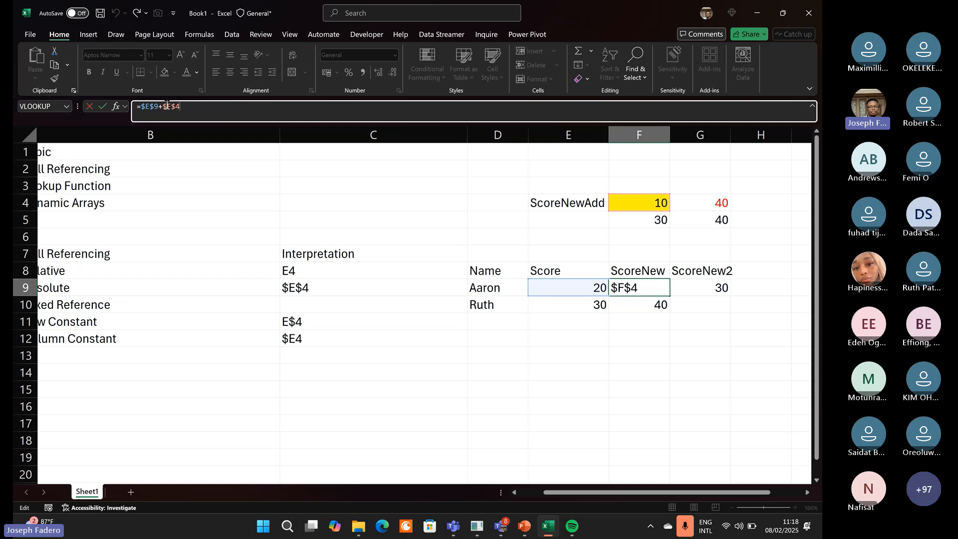
key(BackSpace)
key(BackSpace)
key(BackSpace)
text(F$4)
key(F4)
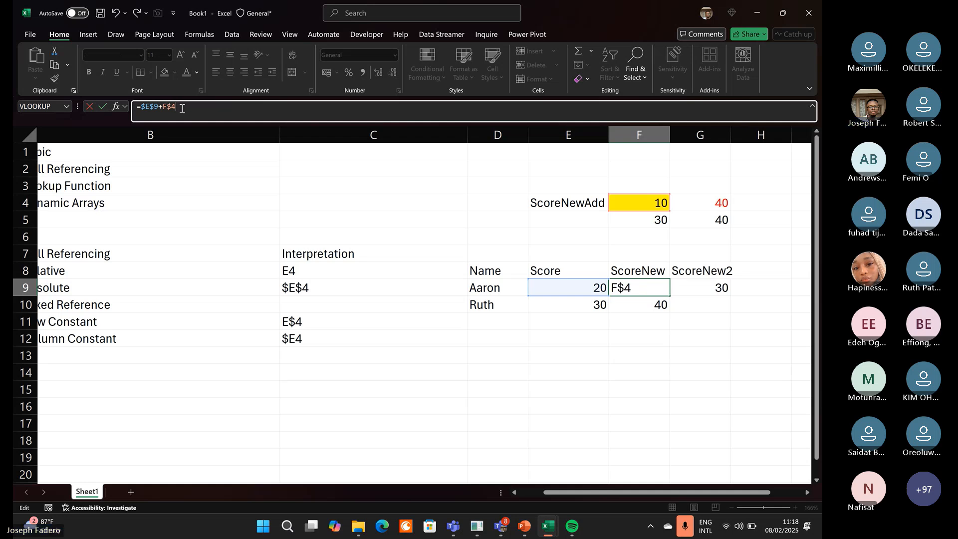
key(Return)
key(Up)
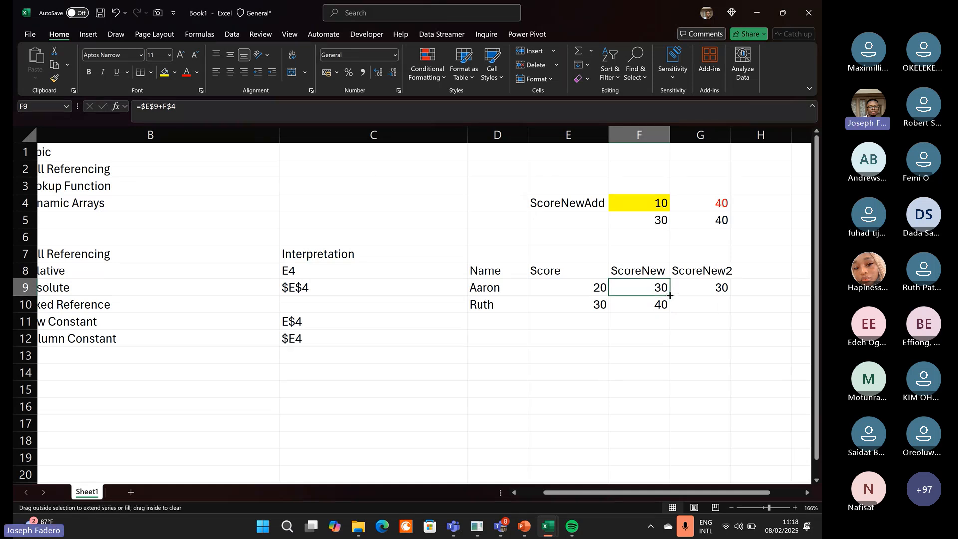
drag(670, 296, 696, 293)
Examine the mixed-reference formulas in F9 and G9 against their source cells to see how the column part shifts.
click(709, 294)
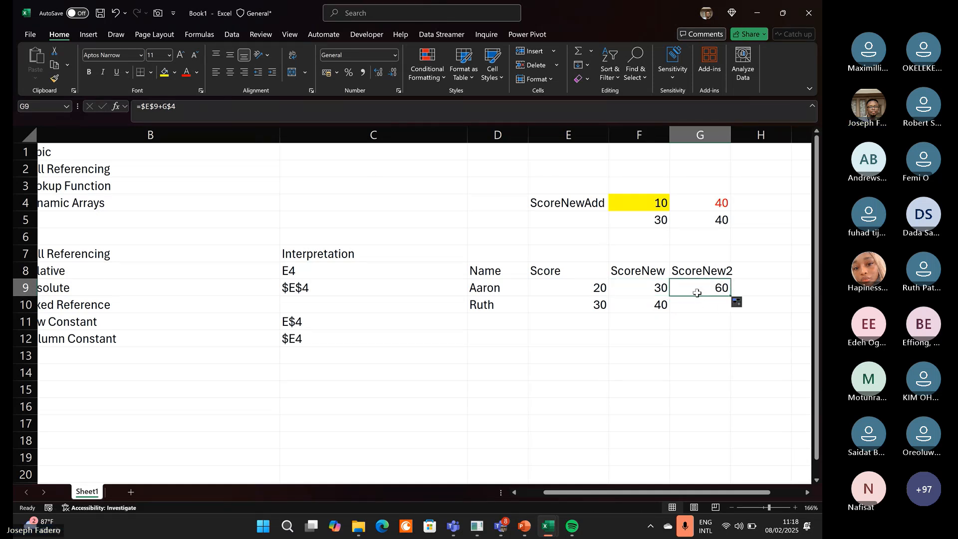
click(649, 288)
click(708, 286)
click(604, 287)
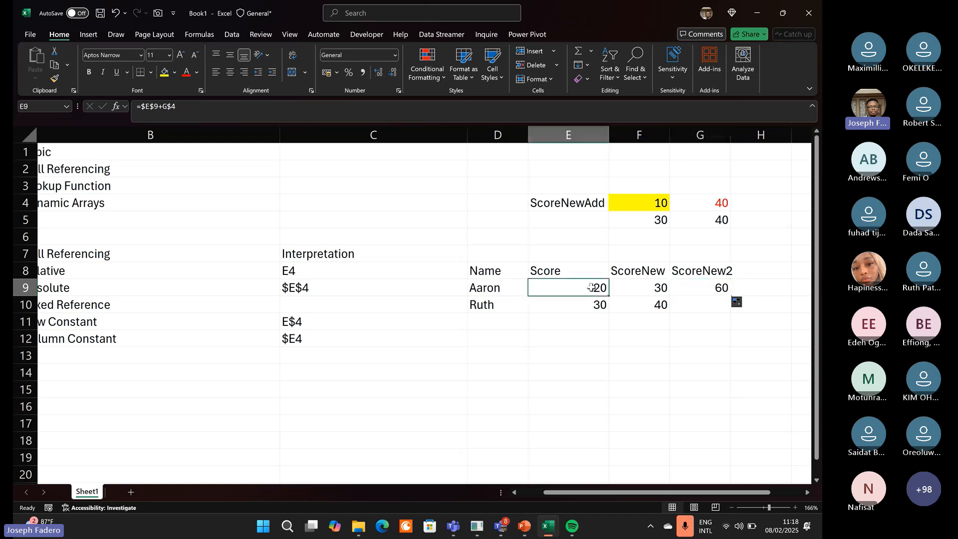
click(709, 285)
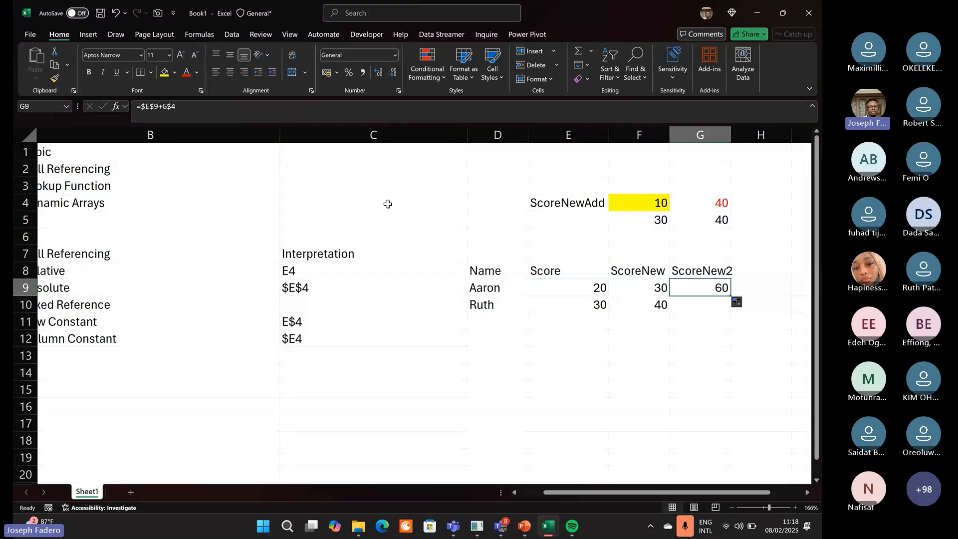
click(205, 109)
click(639, 287)
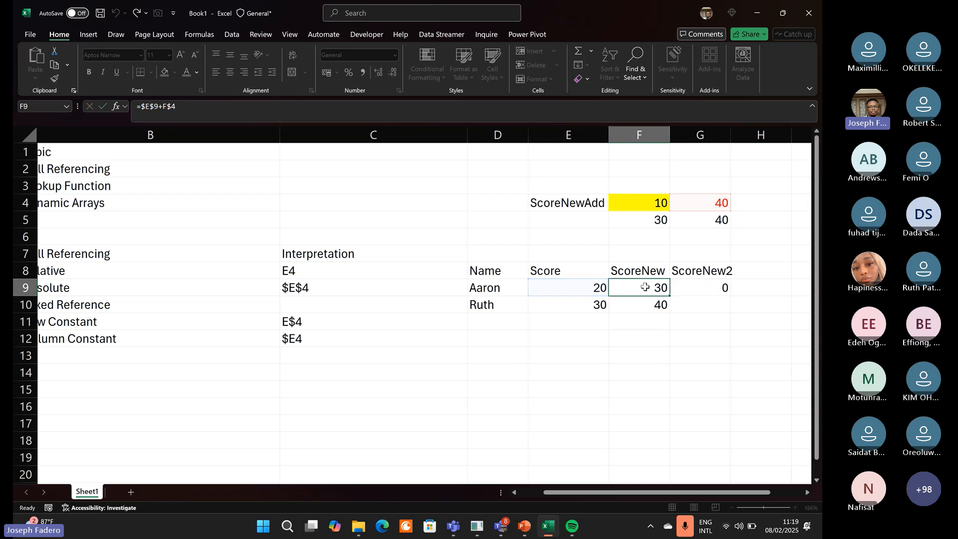
click(708, 291)
click(658, 290)
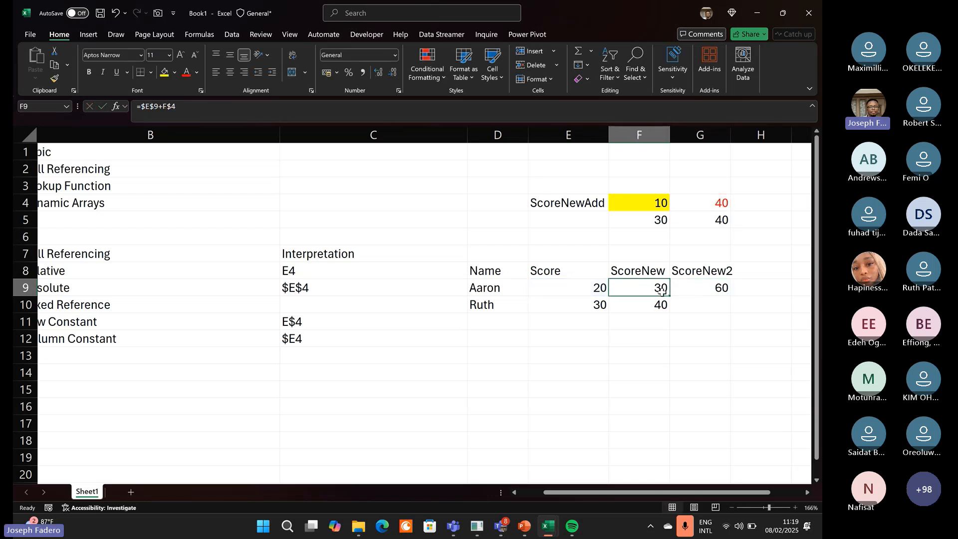
click(719, 282)
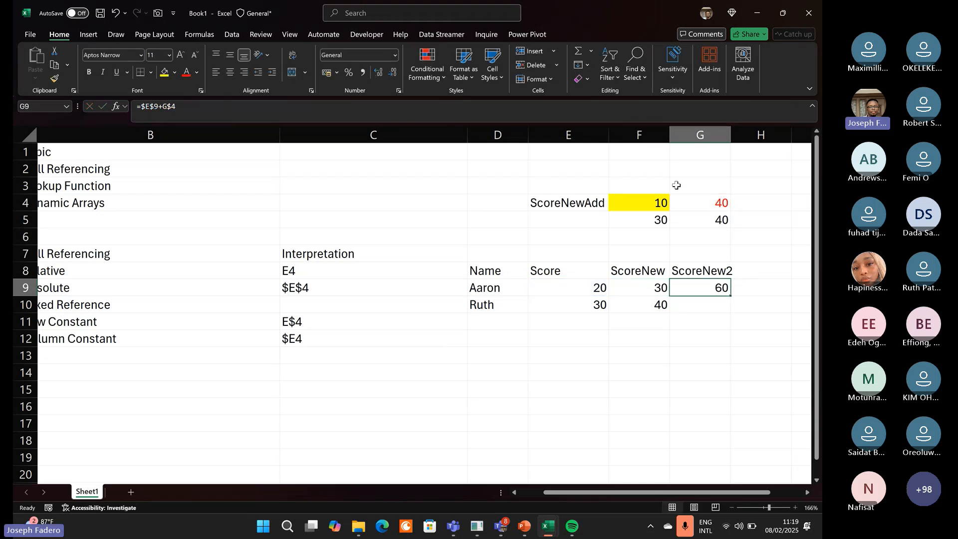
click(201, 109)
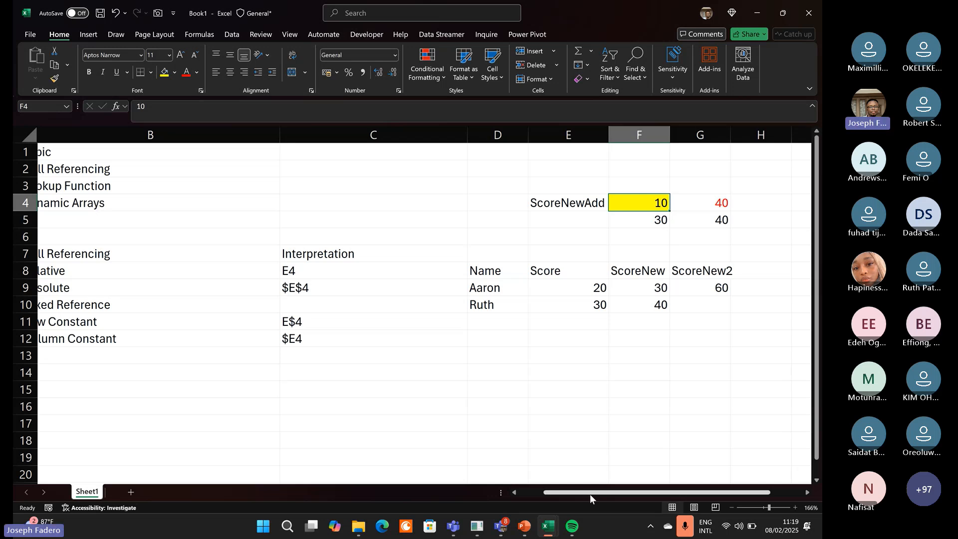
drag(590, 494, 486, 471)
click(204, 262)
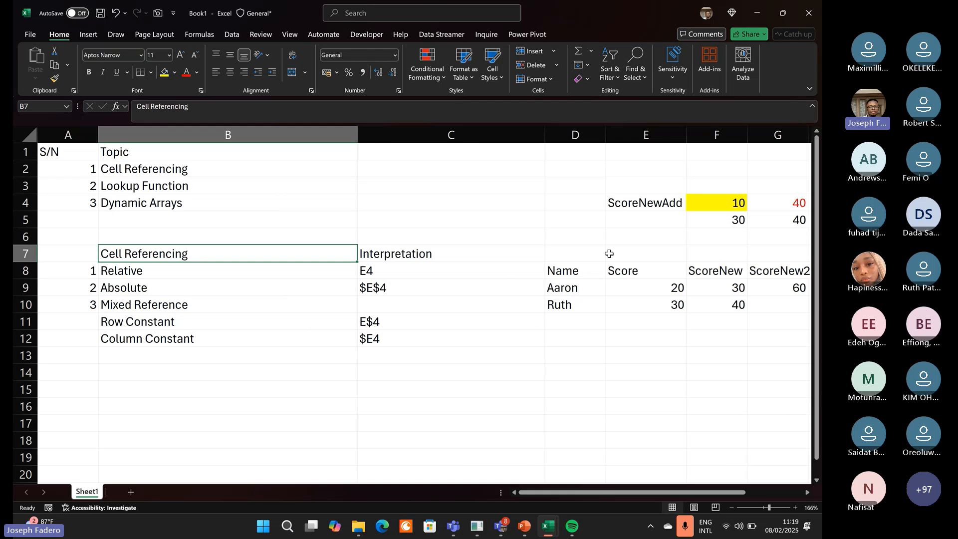
click(626, 201)
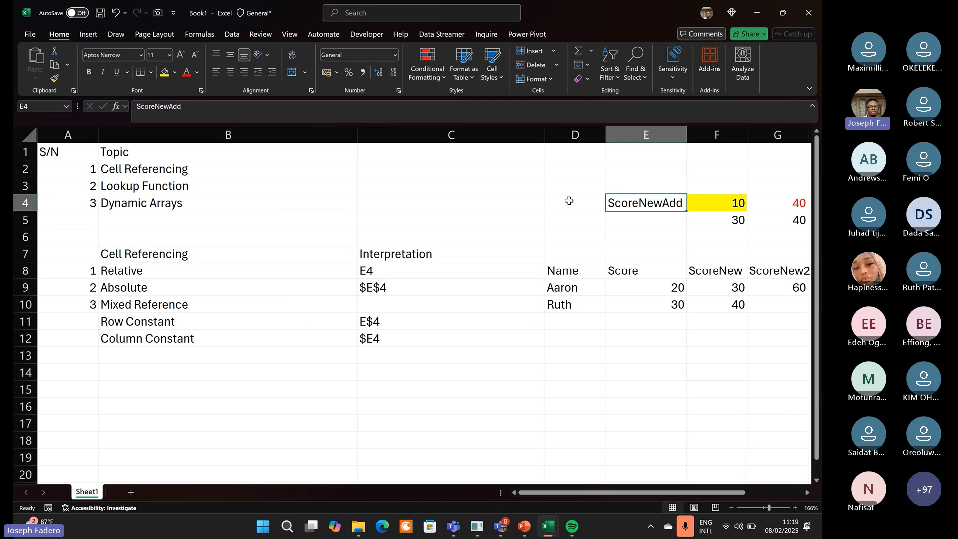
click(569, 201)
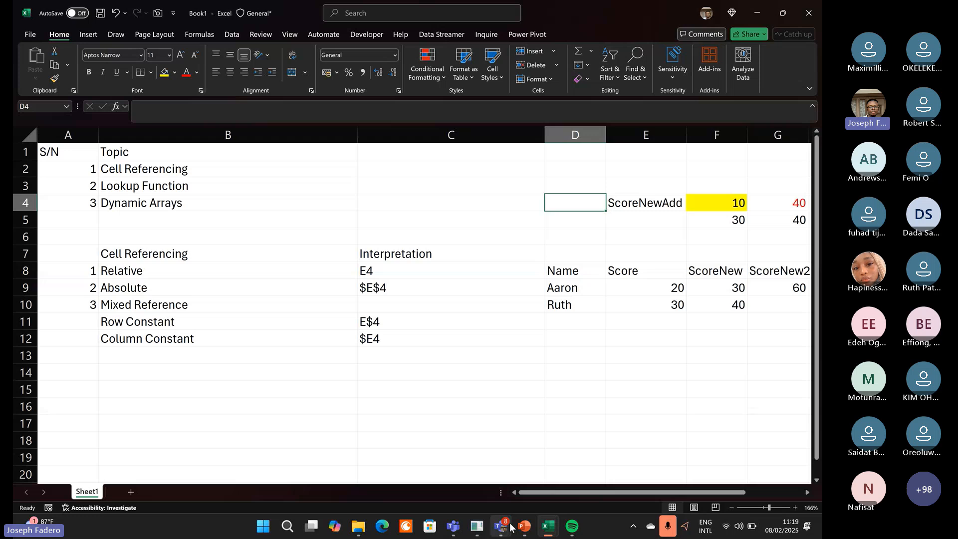
Switch to the Teams meeting window to read the chat questions, and return to the Excel sheet beside G4.
click(508, 527)
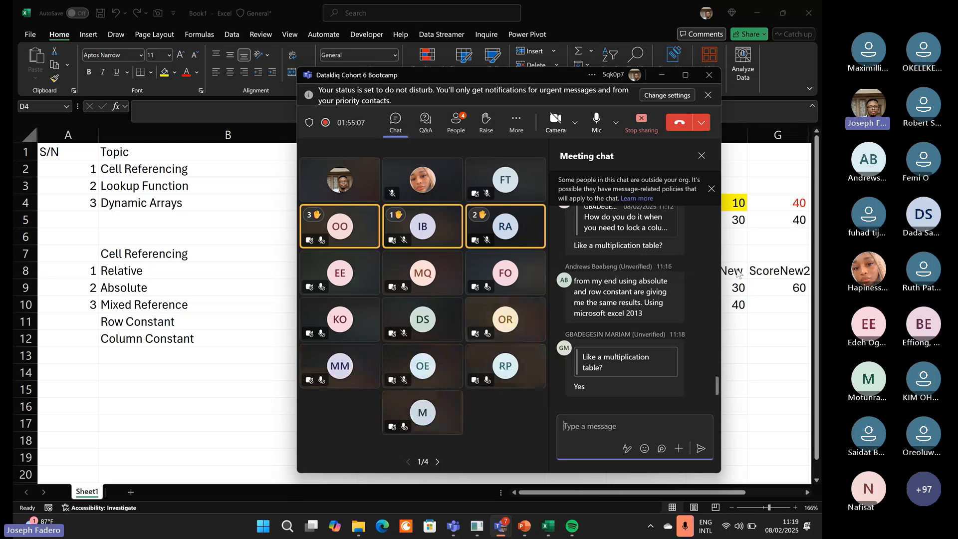
key(alt+Tab)
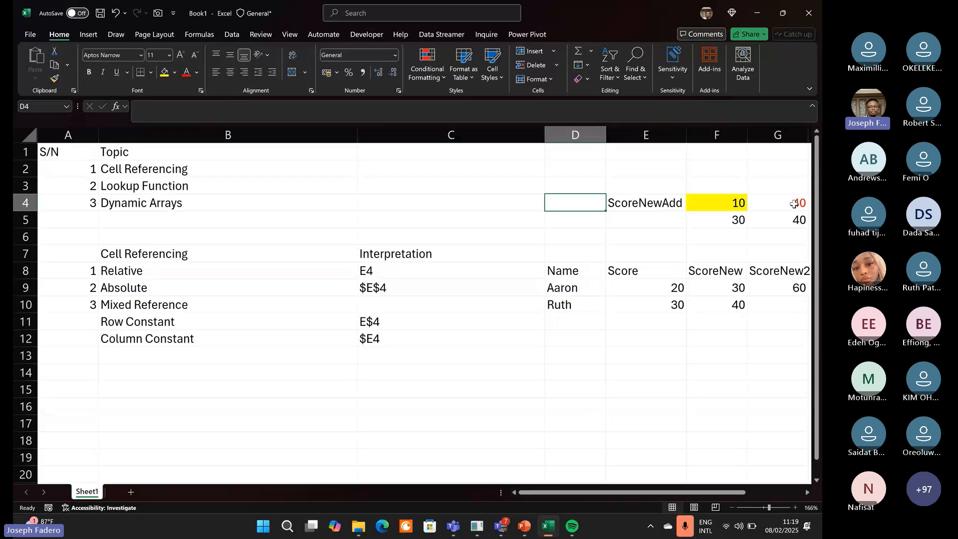
click(795, 204)
key(Right)
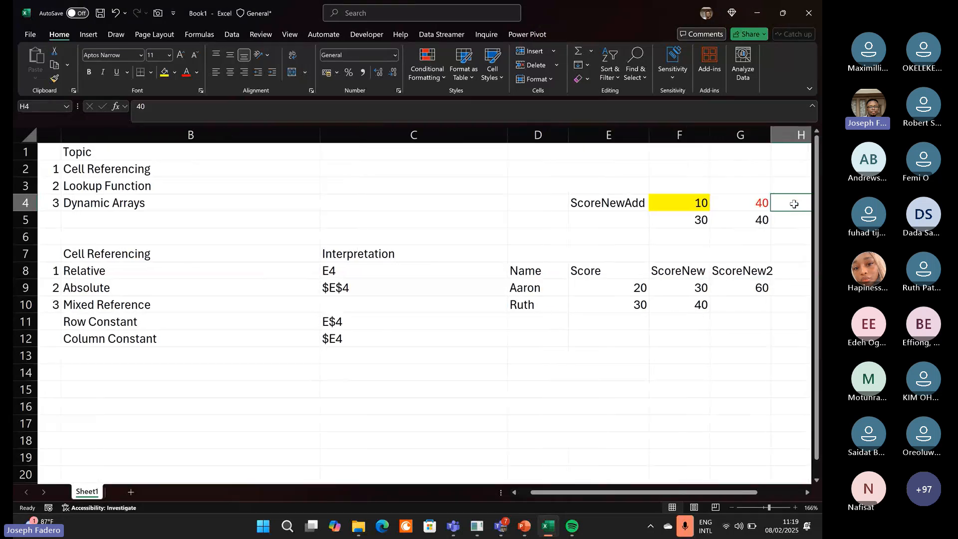
key(Left)
key(Left)
key(Left)
key(Left)
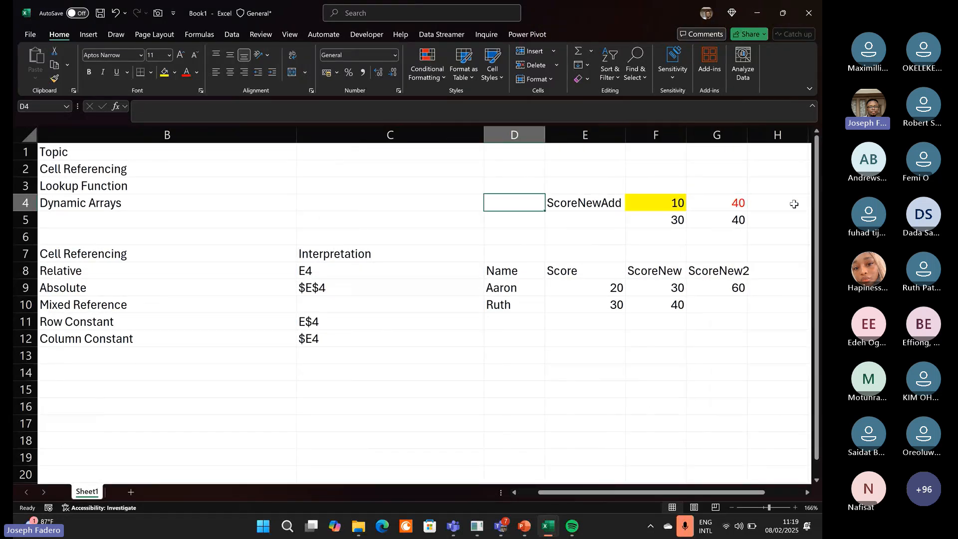
key(Left)
key(Left)
key(Left)
key(Right)
key(Right)
key(Right)
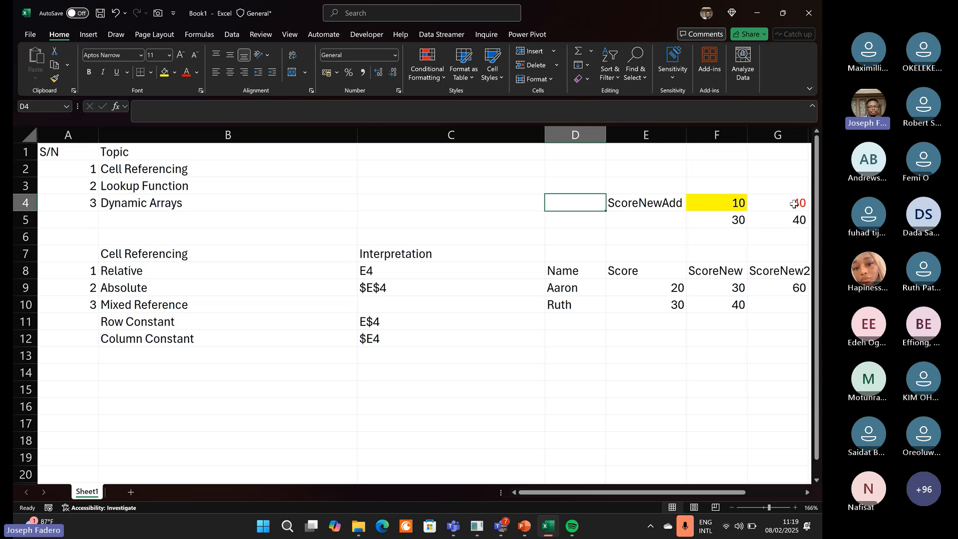
key(Down)
key(Down)
key(Right)
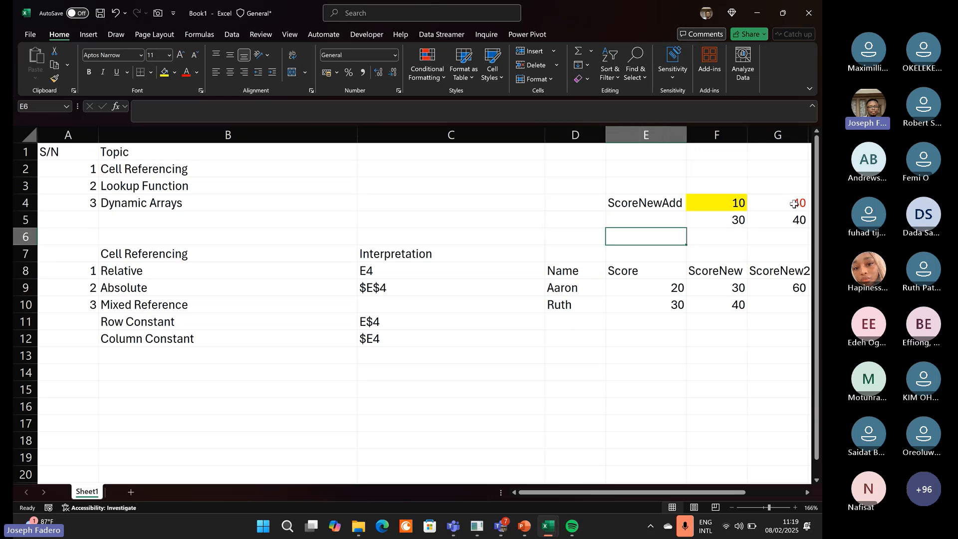
key(Right)
key(Right)
key(Right)
key(Right)
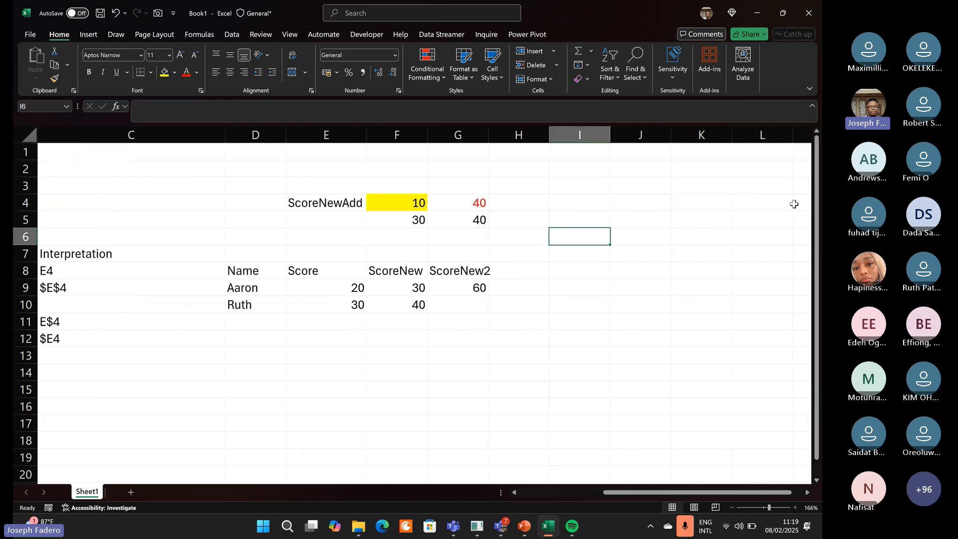
key(Left)
key(Left)
key(Left)
key(Left)
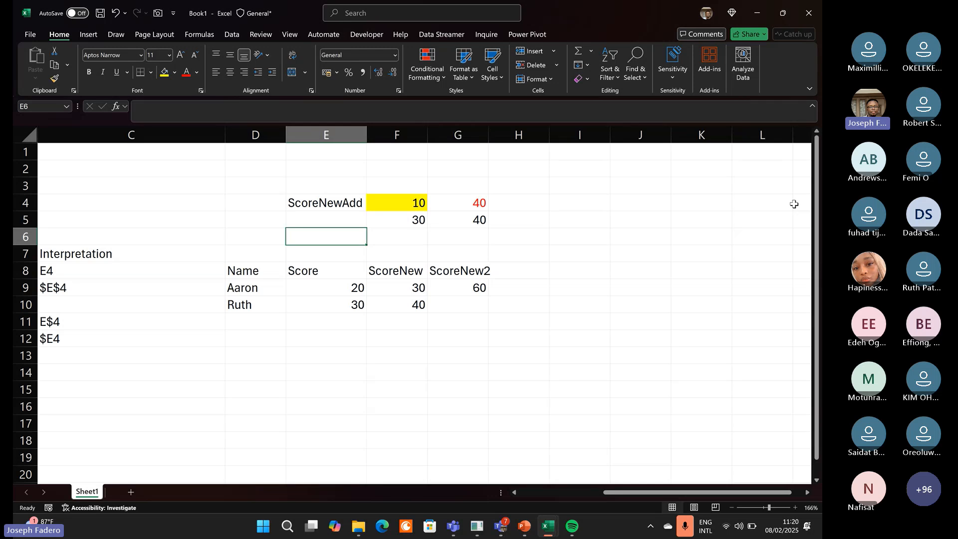
key(Home)
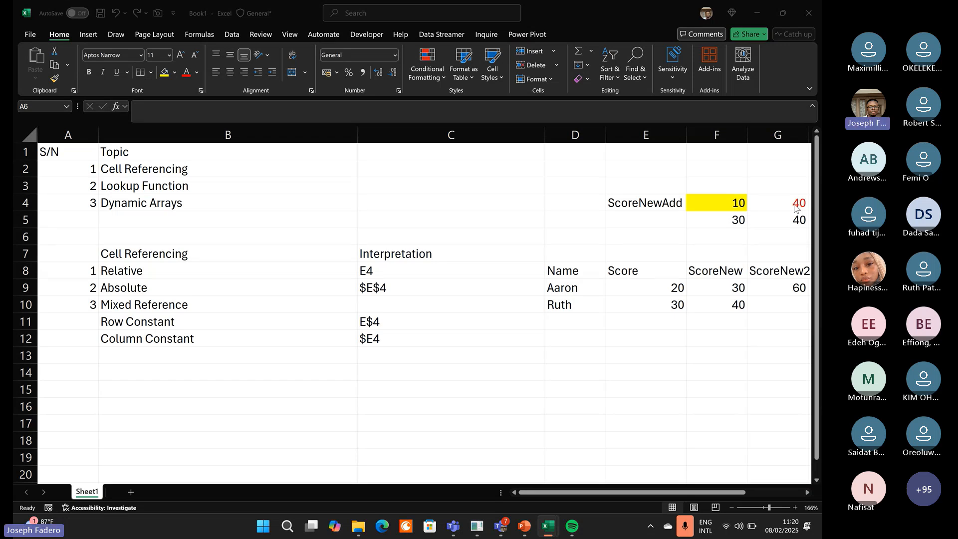
Switch to the Excel-Skills Assessment workbook and open its Story sheet from the Home sheet's navigation links.
key(alt+Tab)
key(alt+Tab)
key(alt+Tab)
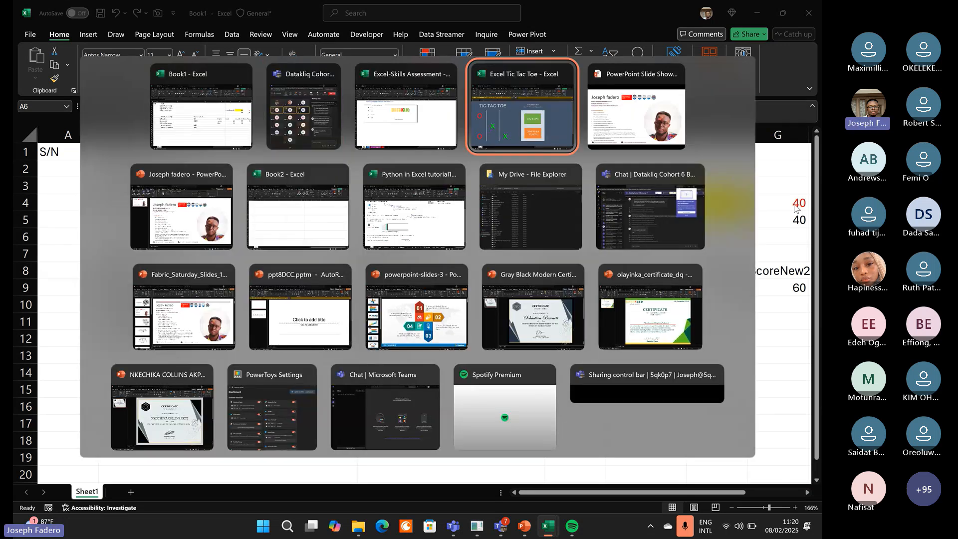
key(shift+alt+Tab)
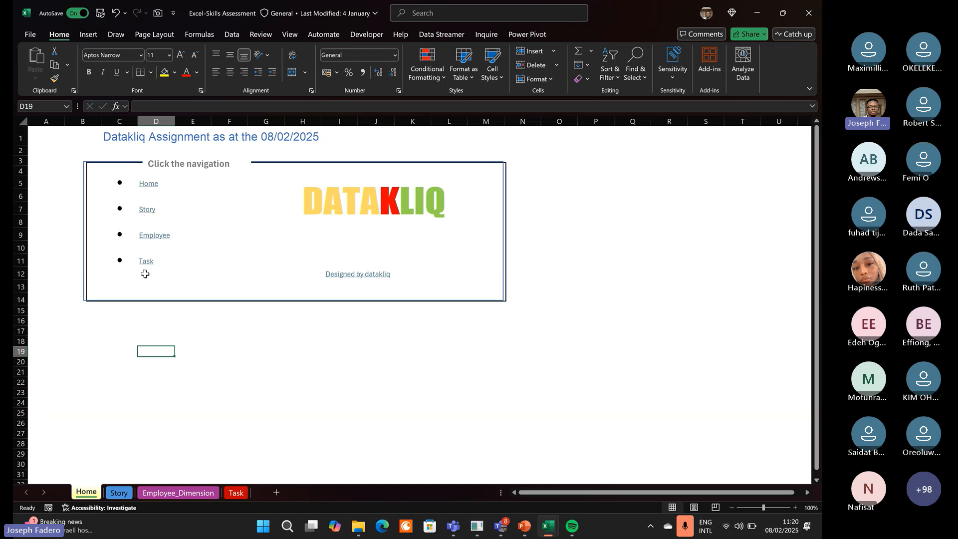
click(146, 212)
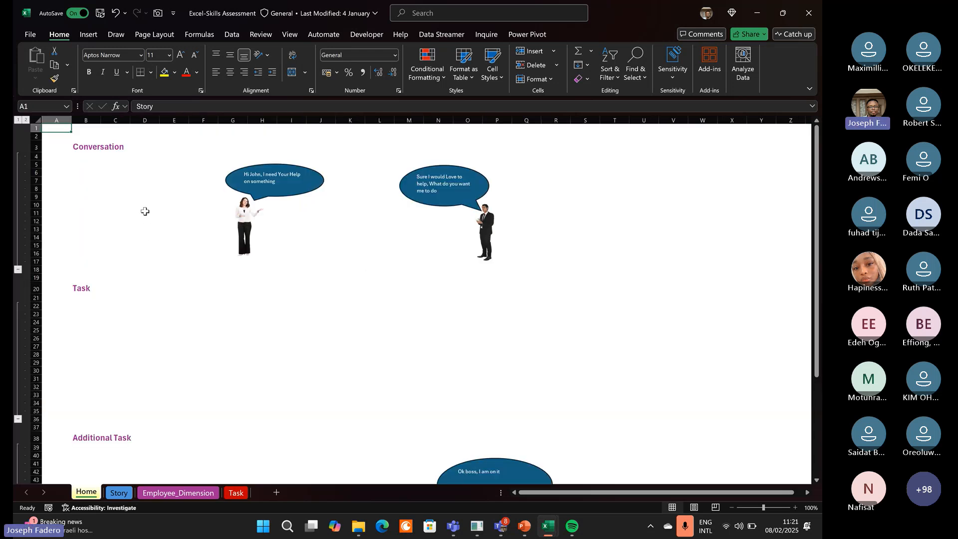
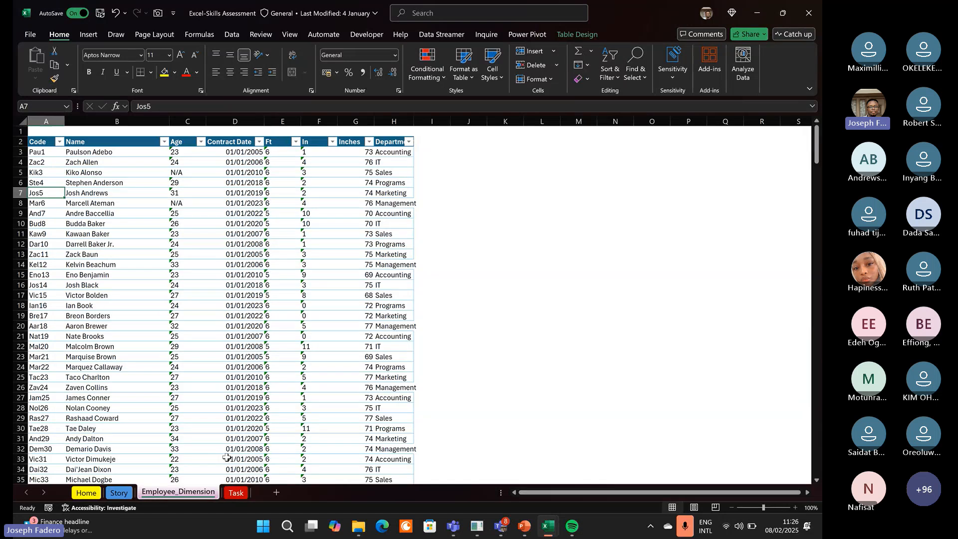
Copy the employee code in B15 of the Task sheet and find that code in the Employee_Dimension sheet.
click(236, 494)
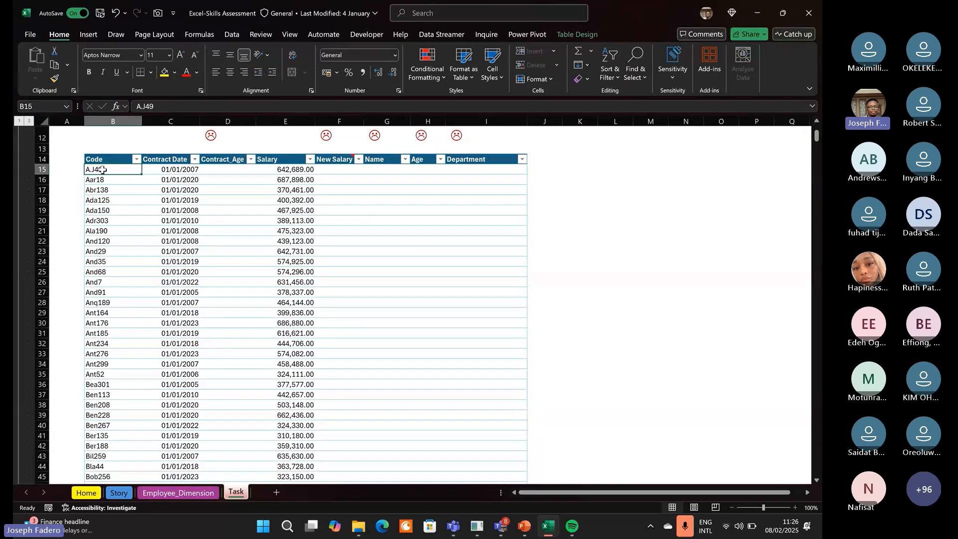
key(ctrl+c)
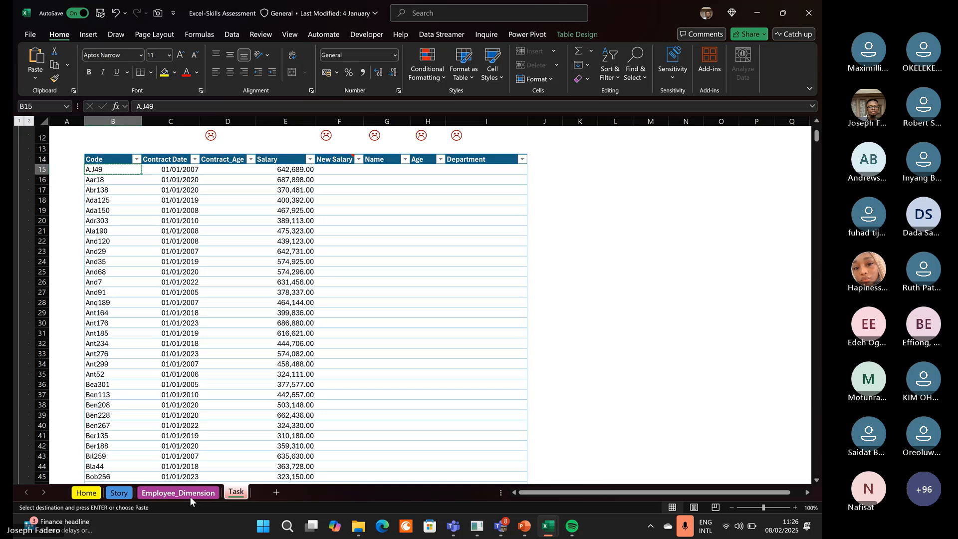
click(190, 494)
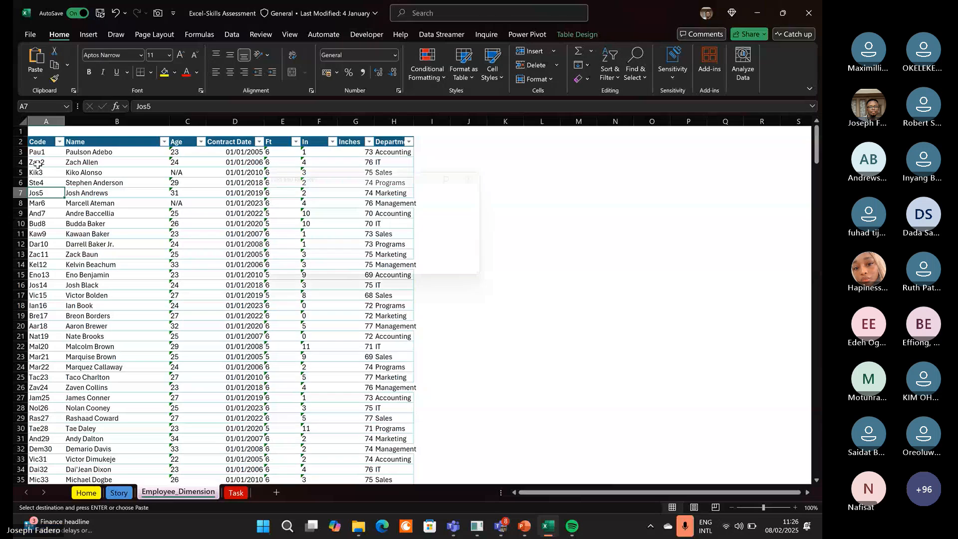
key(ctrl+f)
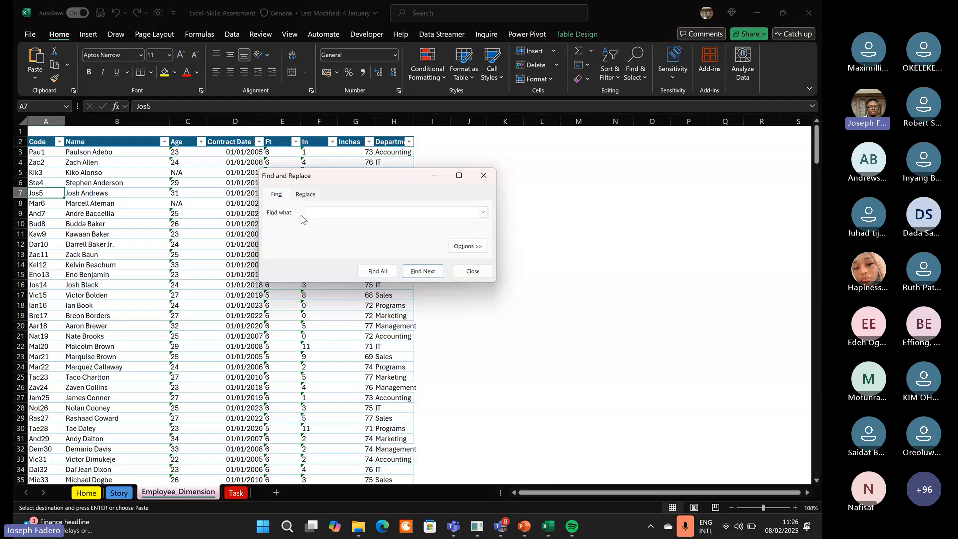
text(AJ49)
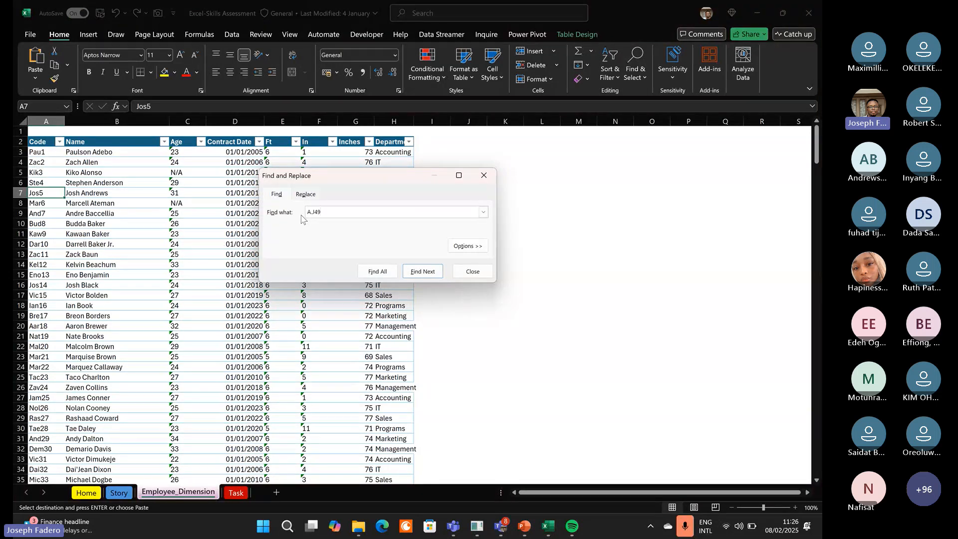
click(409, 270)
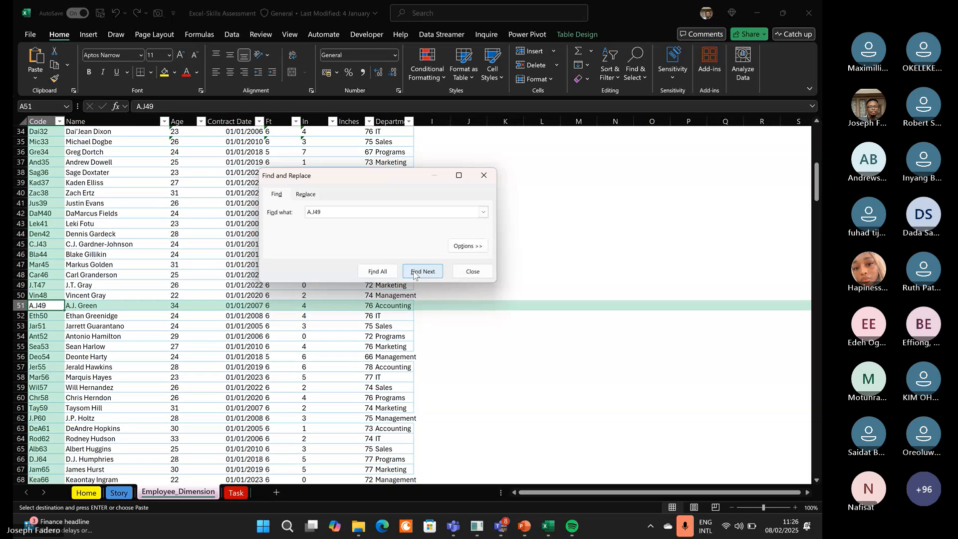
click(484, 176)
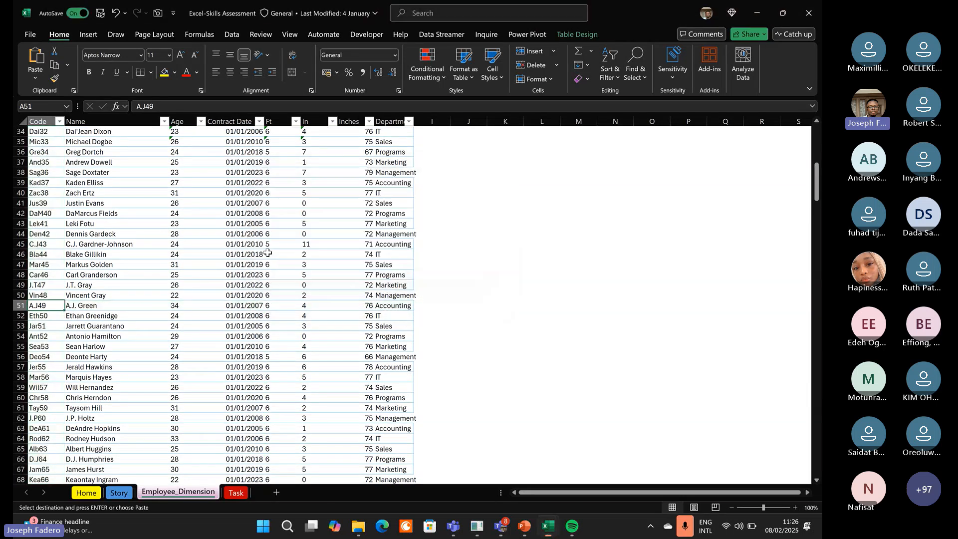
Match the found employee's name, age and department in row 51 of Employee_Dimension to the empty Name, Age and Department cells in Task row 15.
click(138, 308)
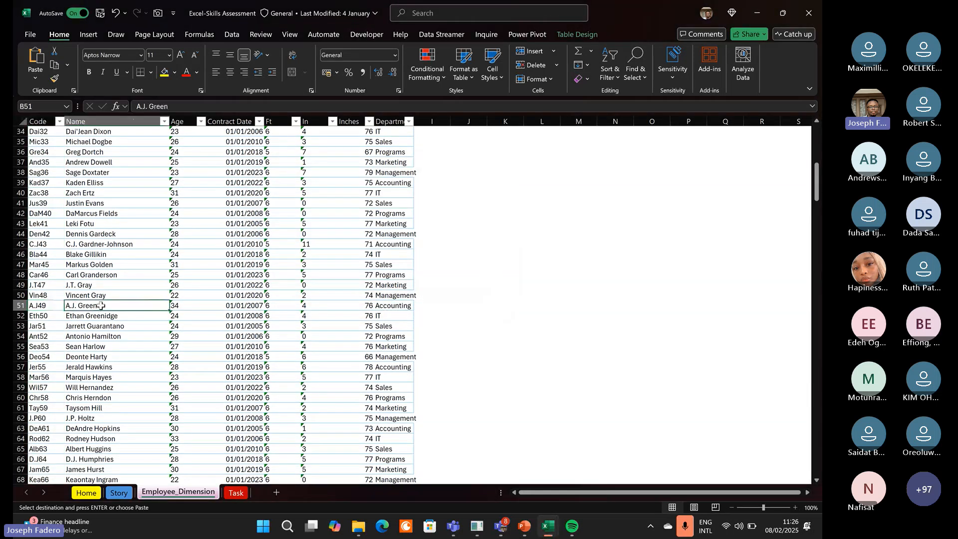
click(237, 493)
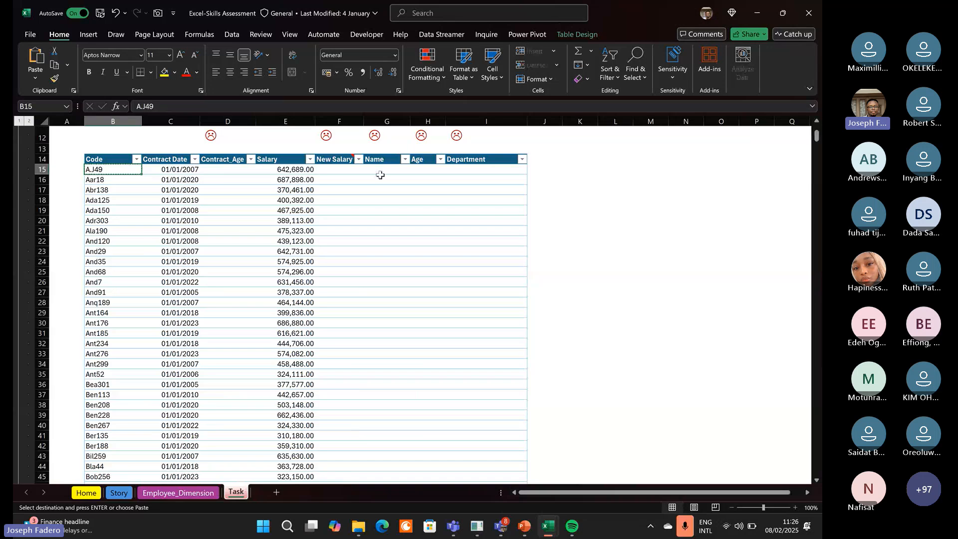
click(381, 171)
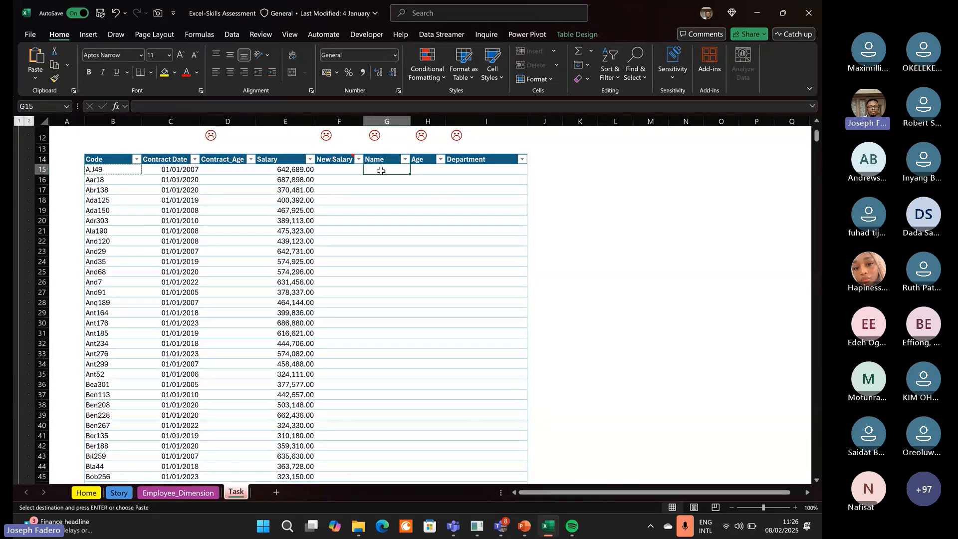
click(172, 494)
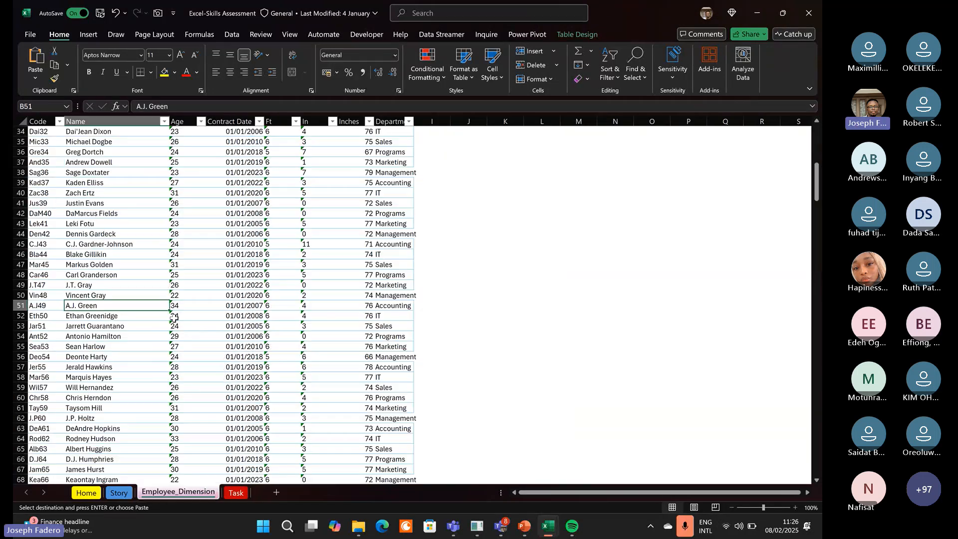
click(174, 305)
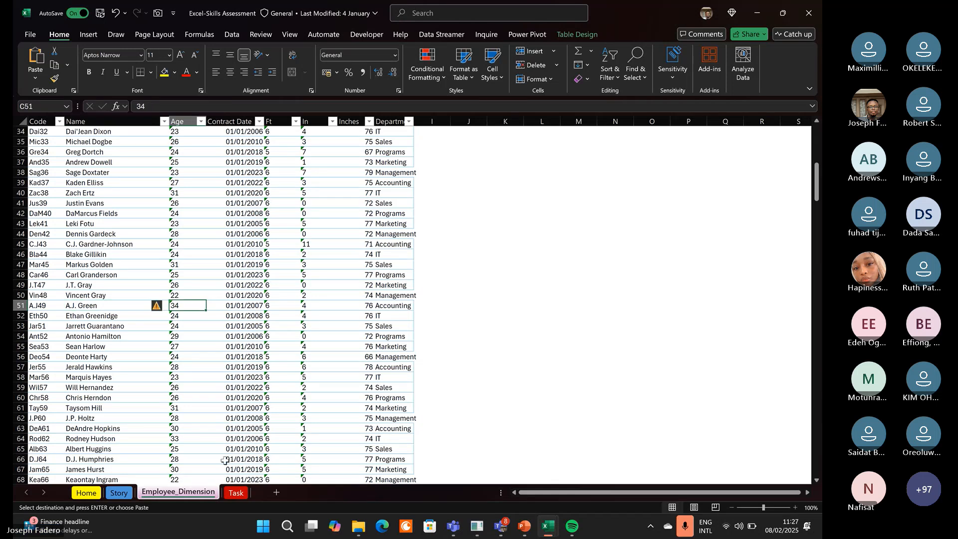
click(237, 493)
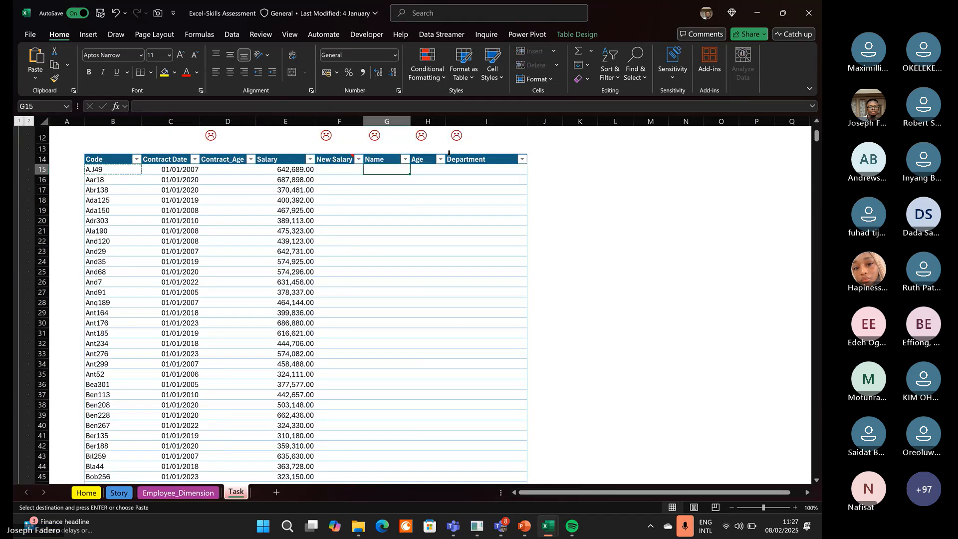
click(421, 169)
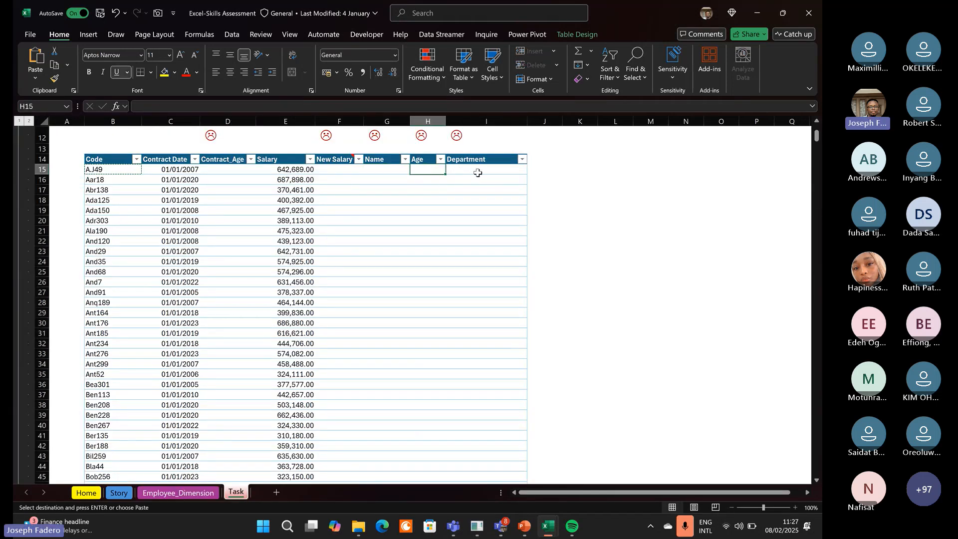
click(181, 494)
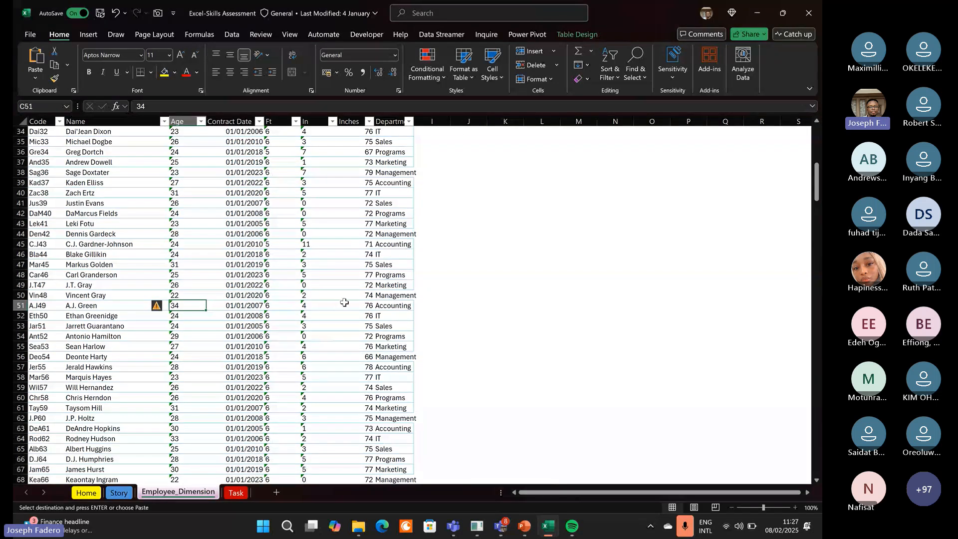
click(377, 303)
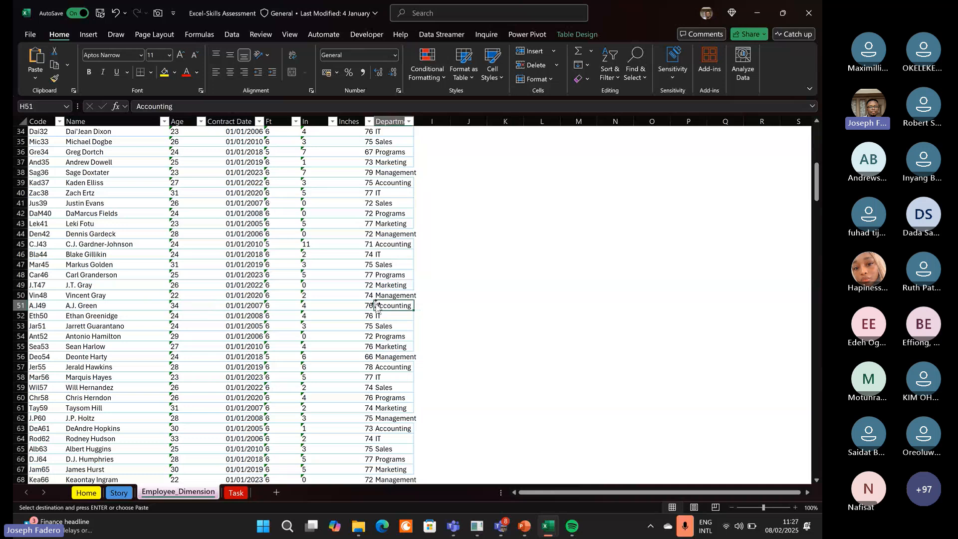
Check the extent of the Code column in Employee_Dimension from its last entry back up to the first in A3.
key(Home)
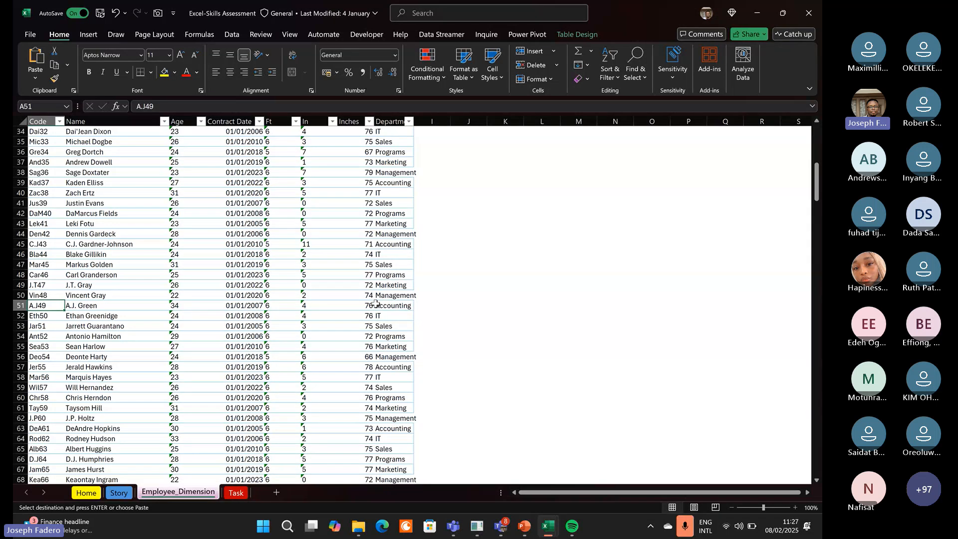
key(ctrl+Up)
key(ctrl+Down)
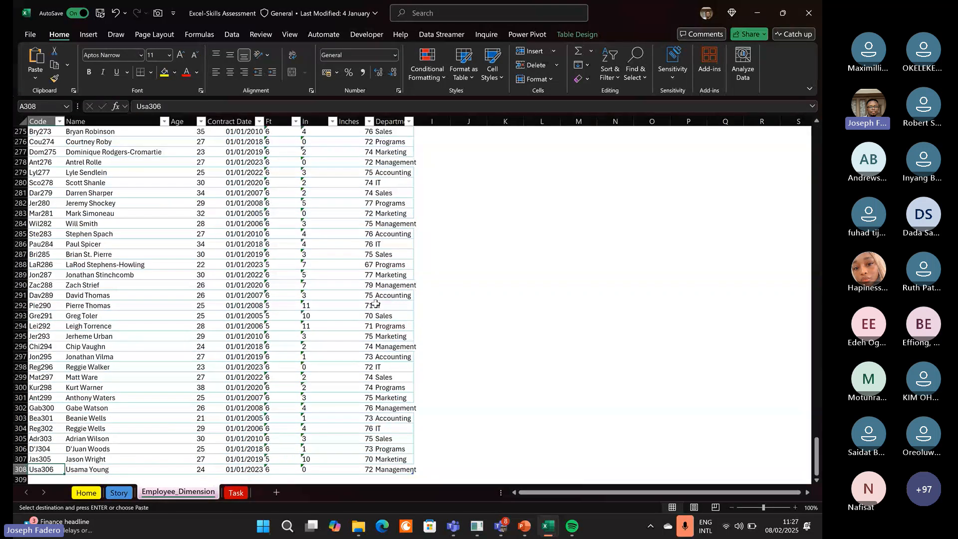
key(ctrl+Up)
key(Down)
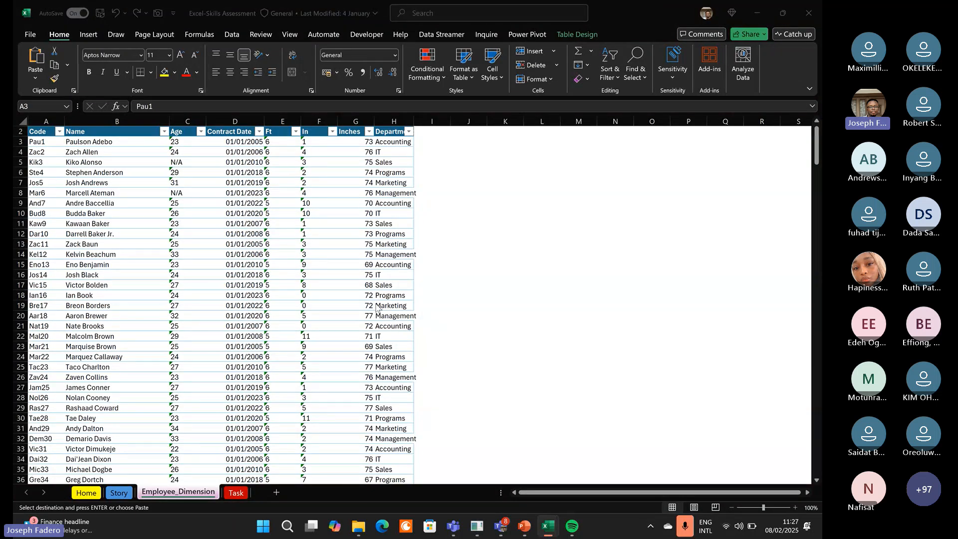
Check the Teams meeting chat, and return to Excel to review the Task and Additional Task conversations on the Story sheet.
key(alt+Tab)
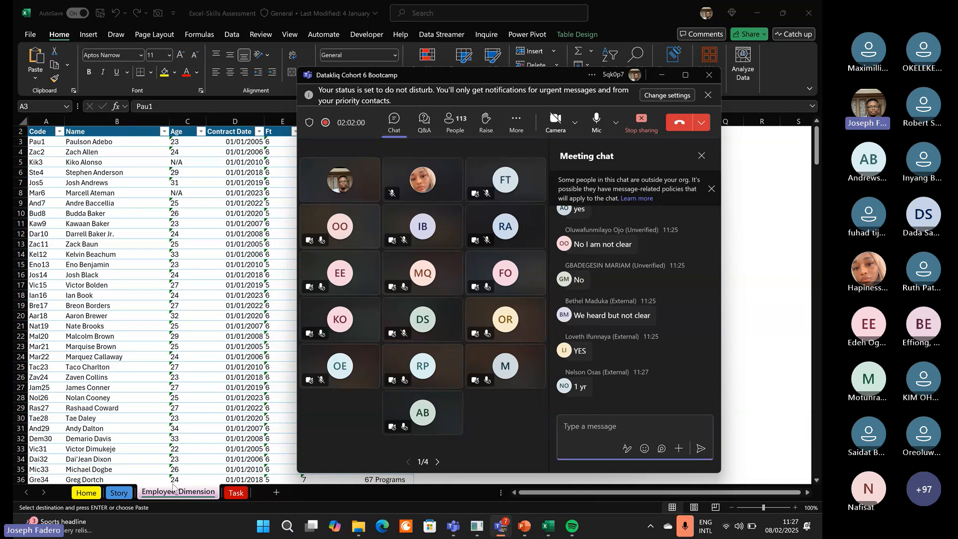
click(128, 492)
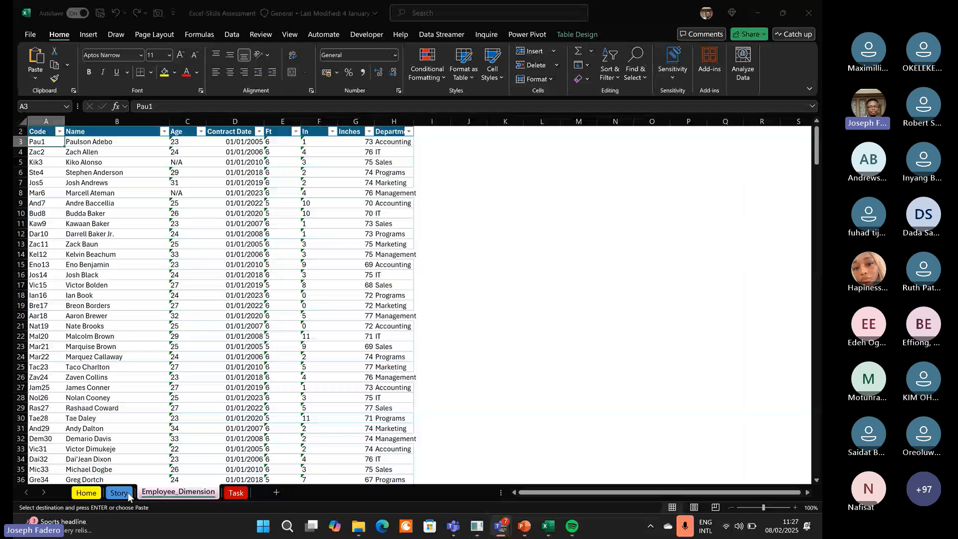
click(128, 493)
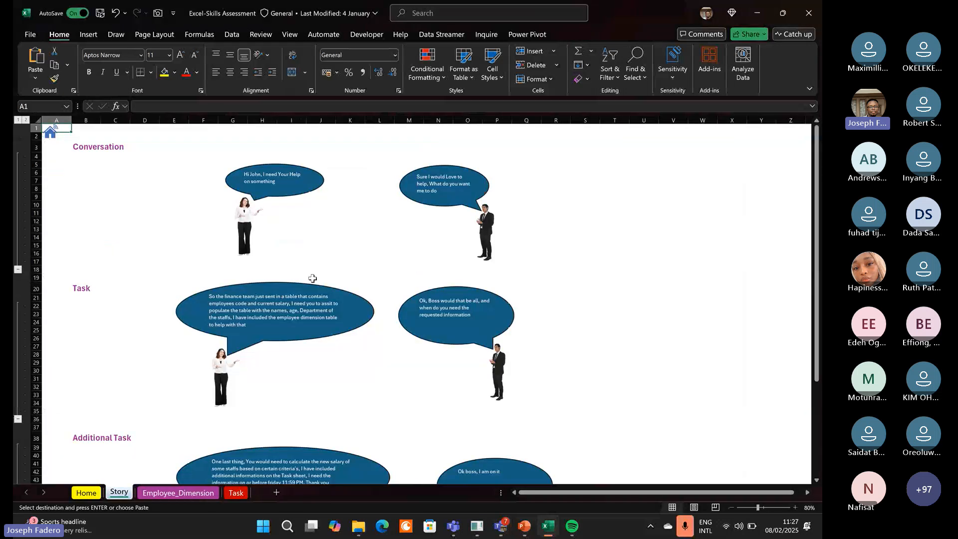
scroll(457, 274, down, 4)
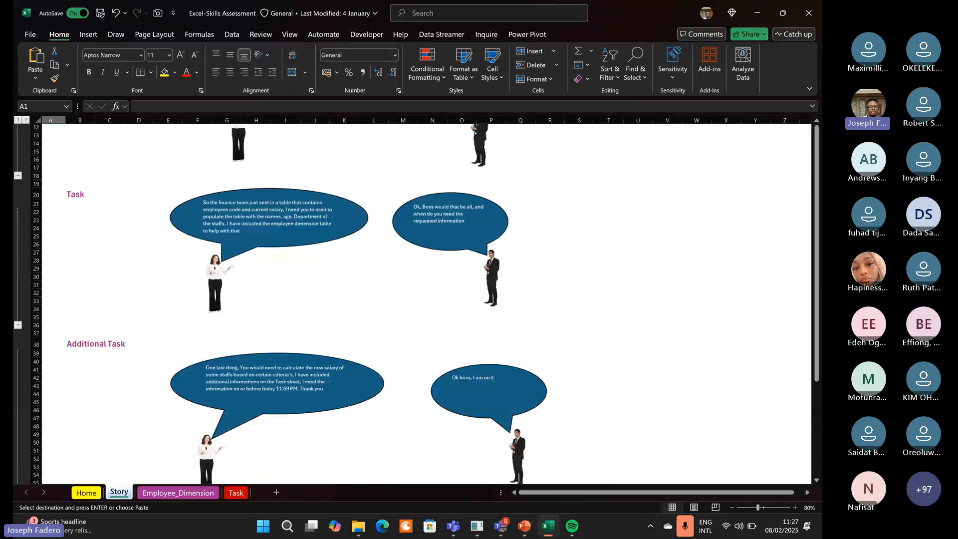
Return to the Employee_Dimension sheet and select the employee code in A27.
click(205, 496)
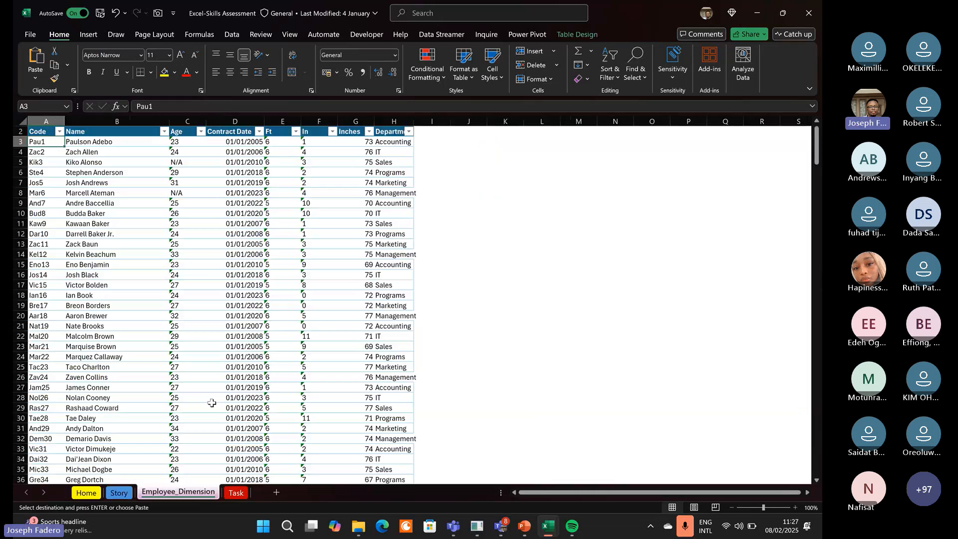
click(203, 375)
click(60, 391)
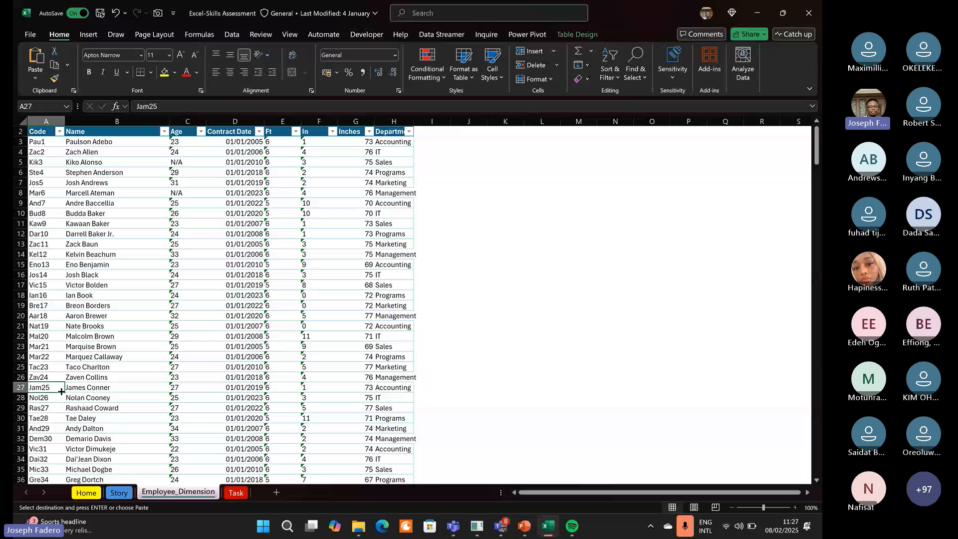
key(alt+Tab)
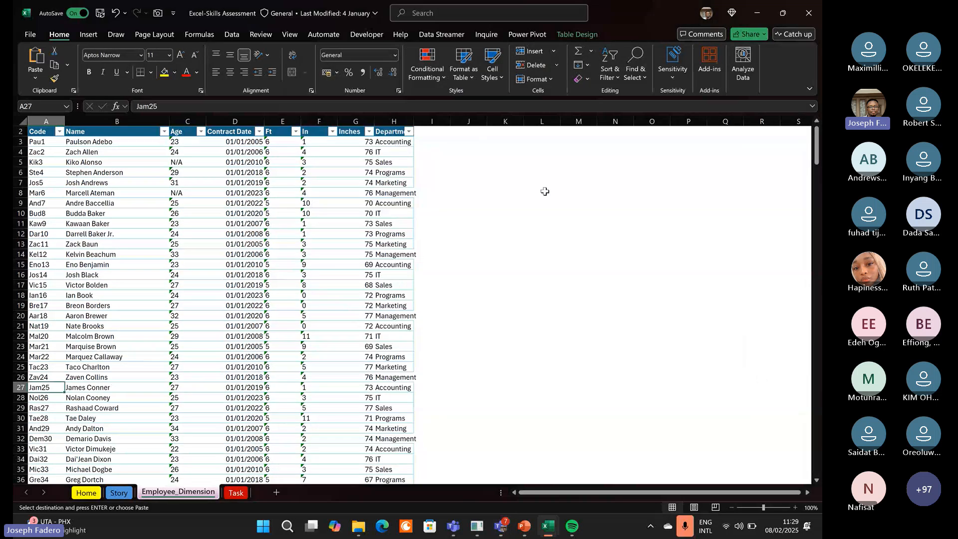
click(519, 185)
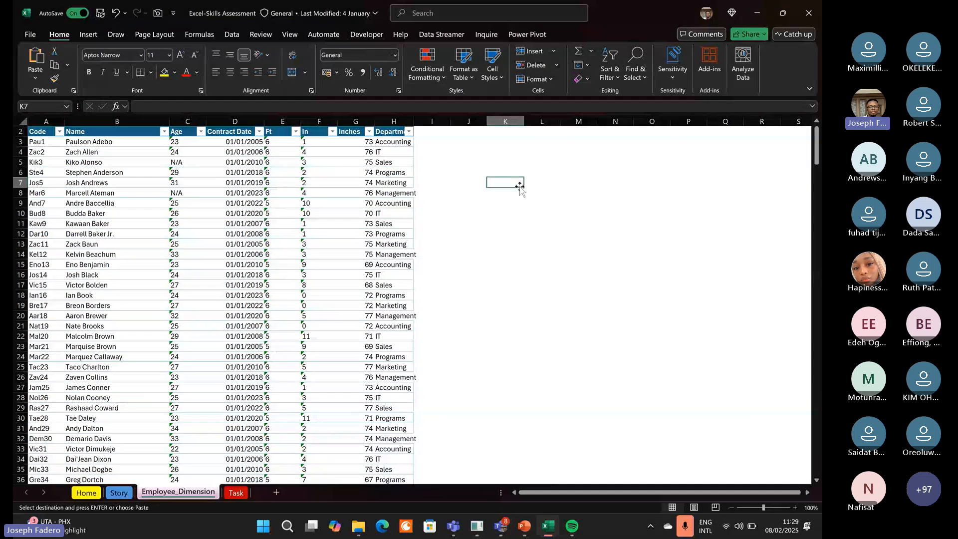
click(492, 143)
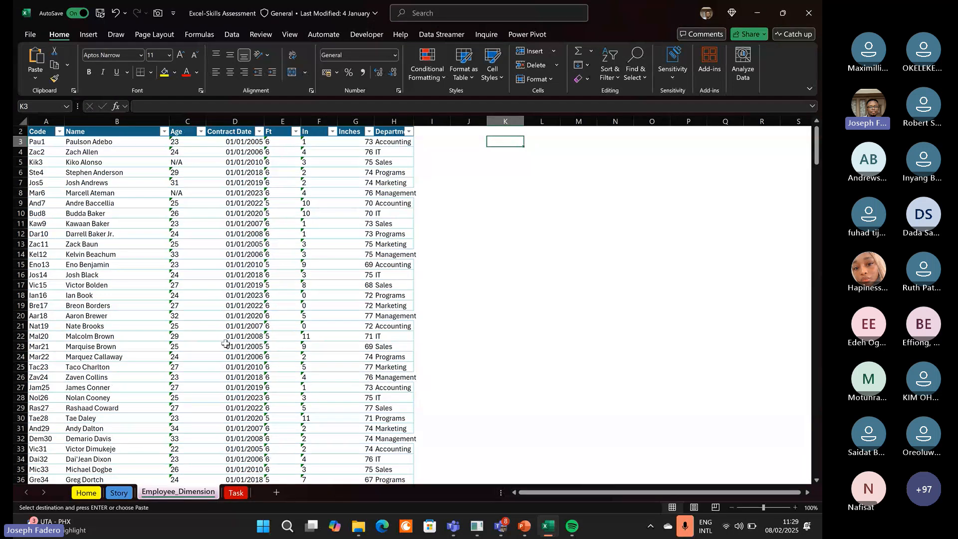
Add a new blank worksheet after the Task sheet and select cell B2 on it.
click(236, 494)
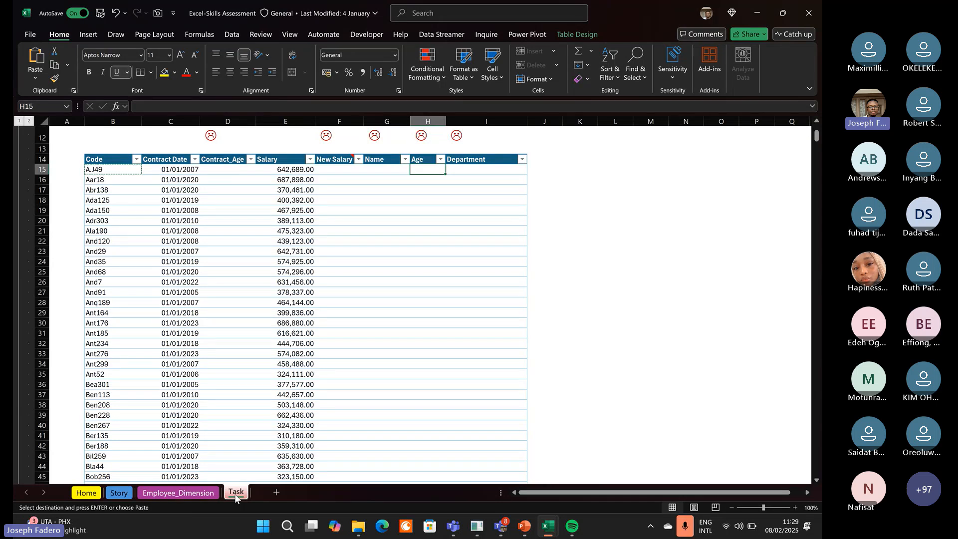
click(277, 494)
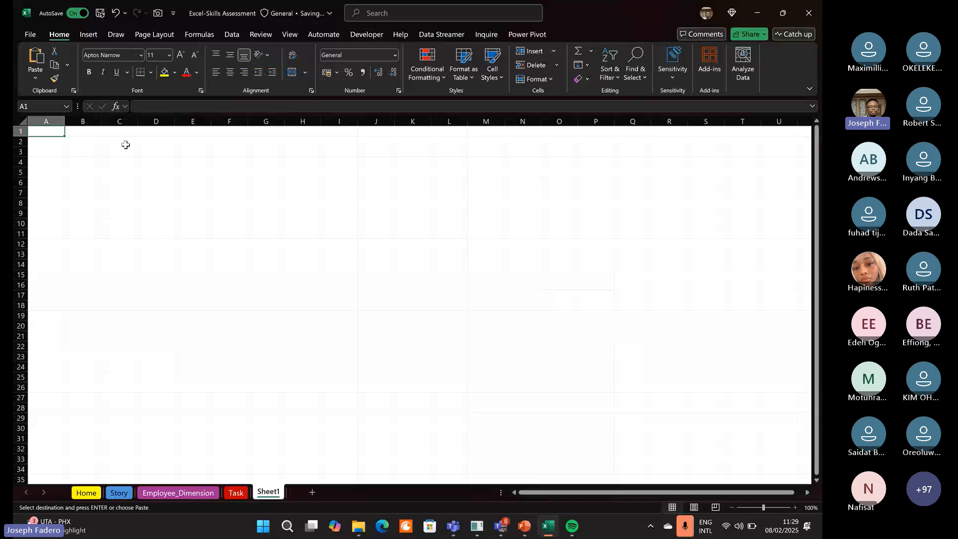
click(122, 145)
click(86, 142)
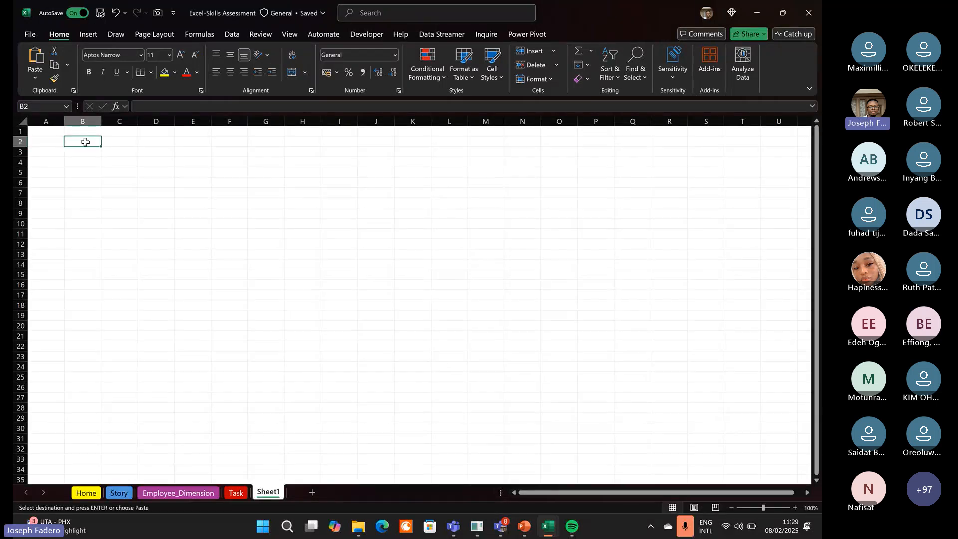
Enter the heading "Lookup Functions In Excel" in B2 and fit the width of column B to it.
text(Looku)
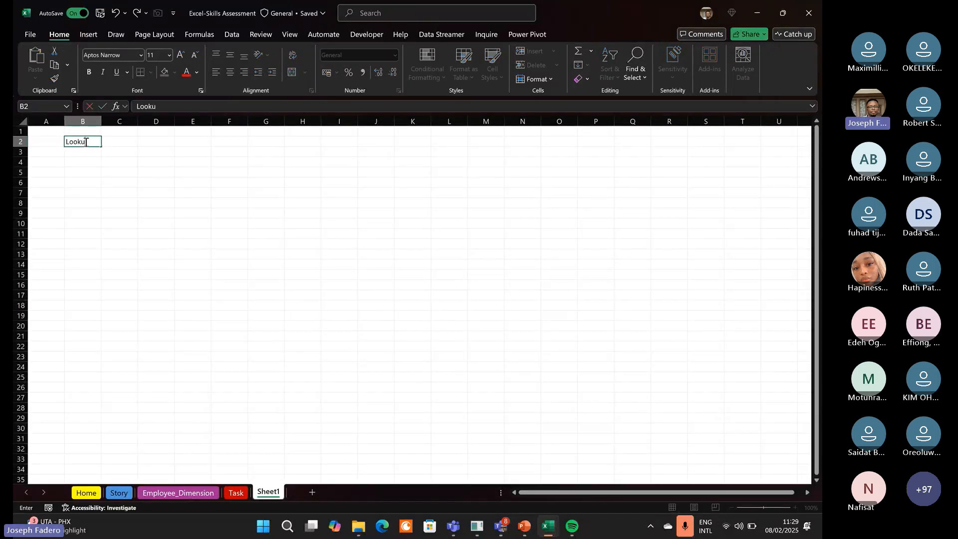
text(p Fu nc)
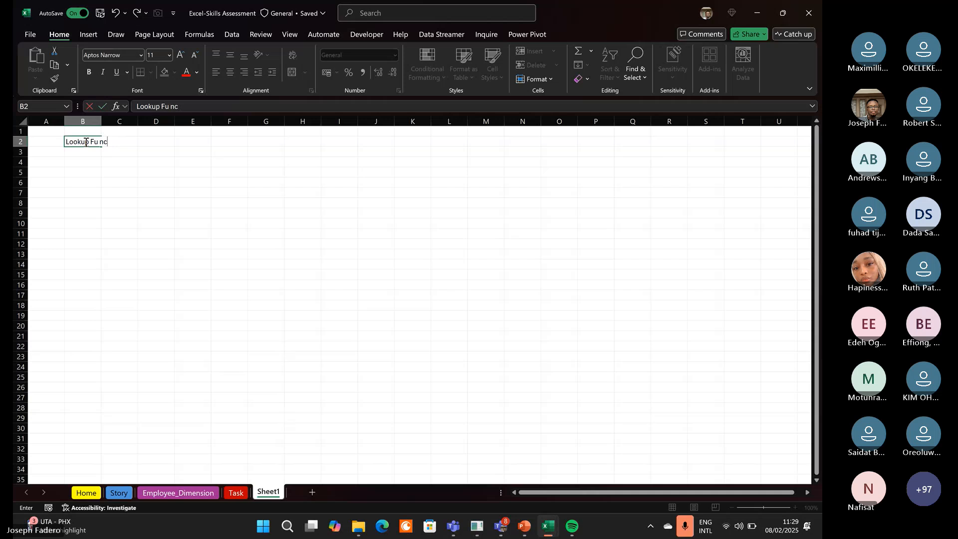
text(tions In Ecxcel)
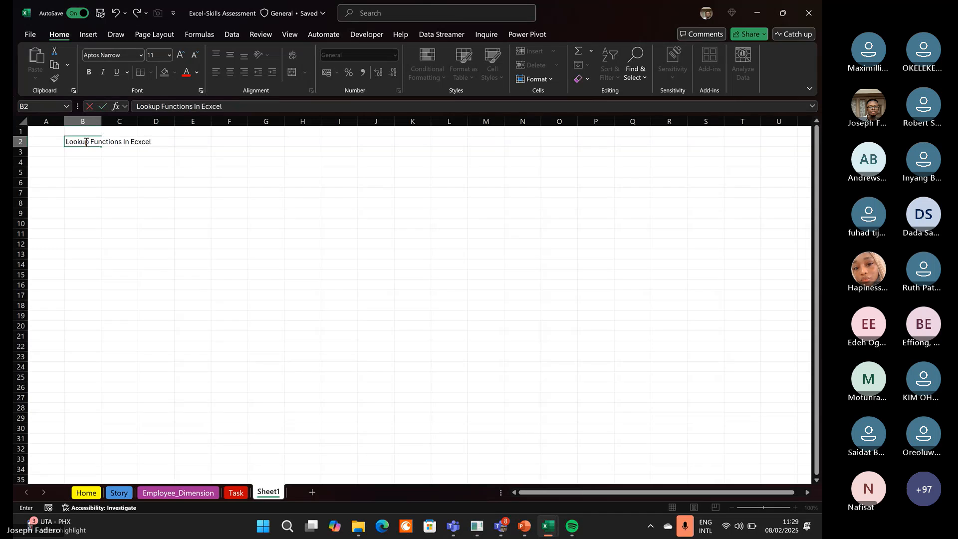
key(BackSpace)
key(BackSpace)
key(BackSpace)
key(BackSpace)
key(BackSpace)
key(BackSpace)
key(BackSpace)
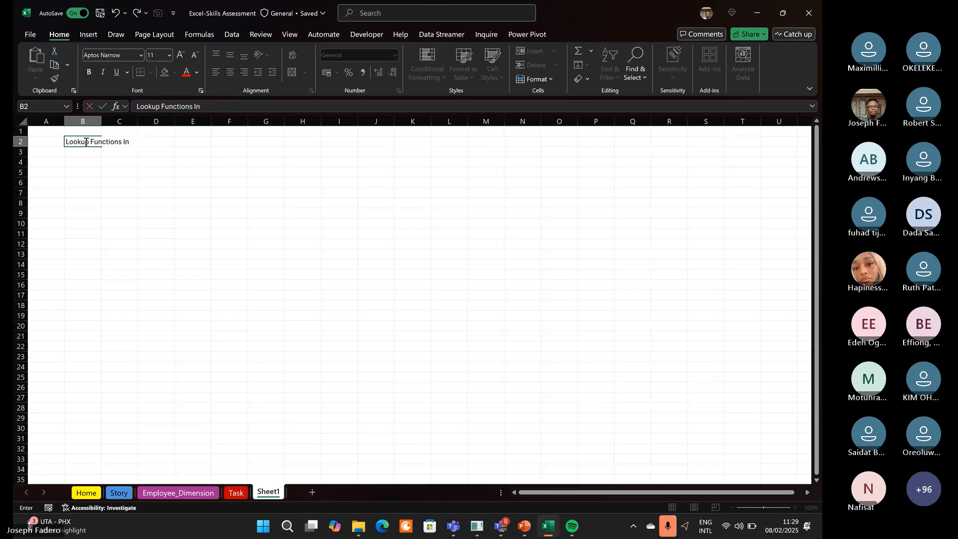
text(Excel)
key(Return)
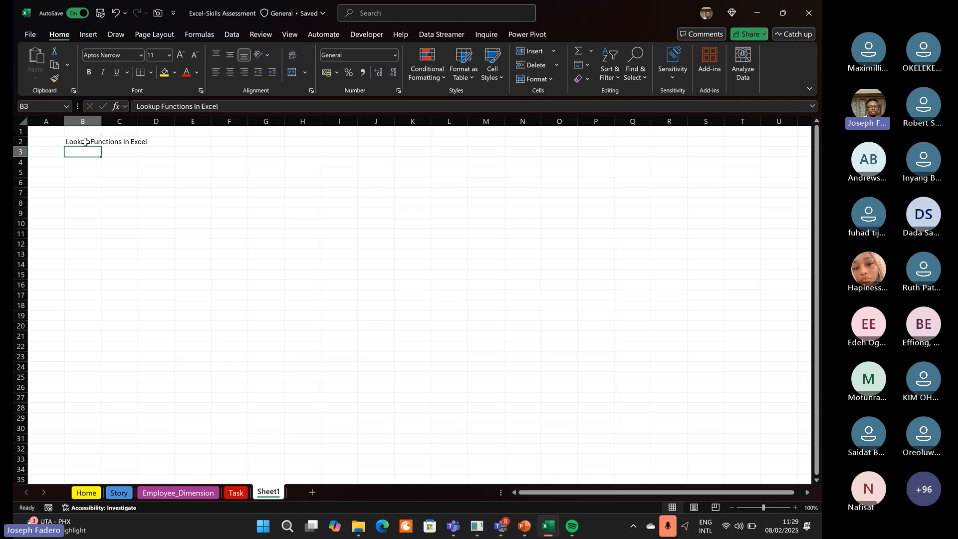
click(771, 507)
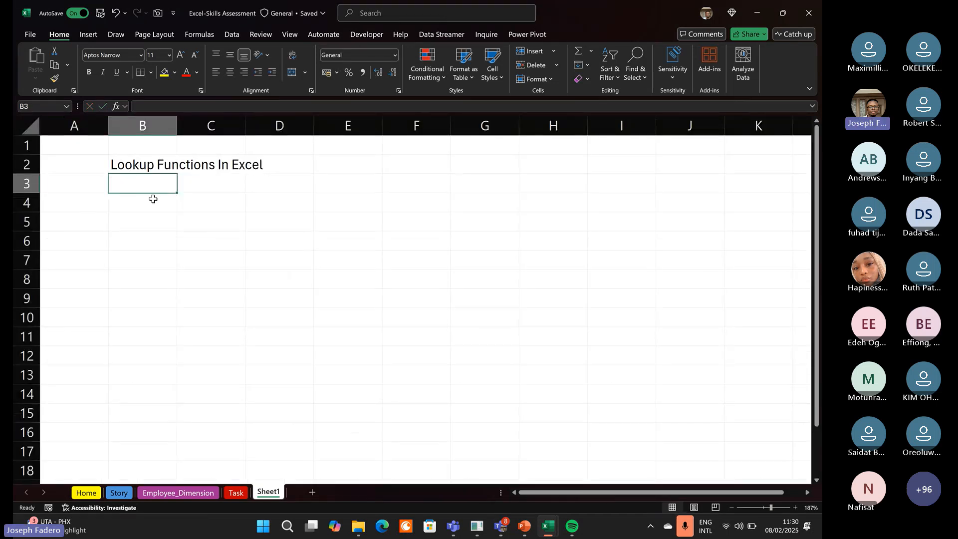
double_click(178, 122)
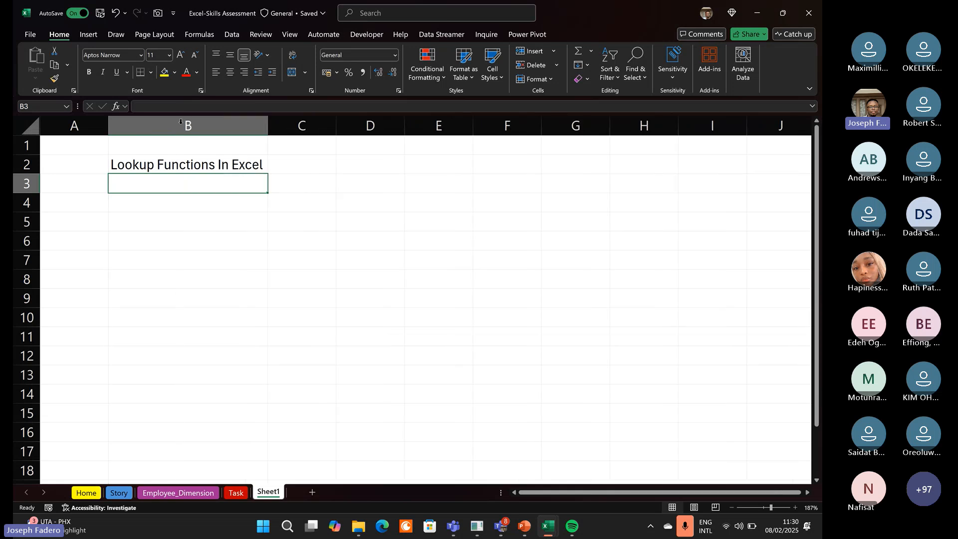
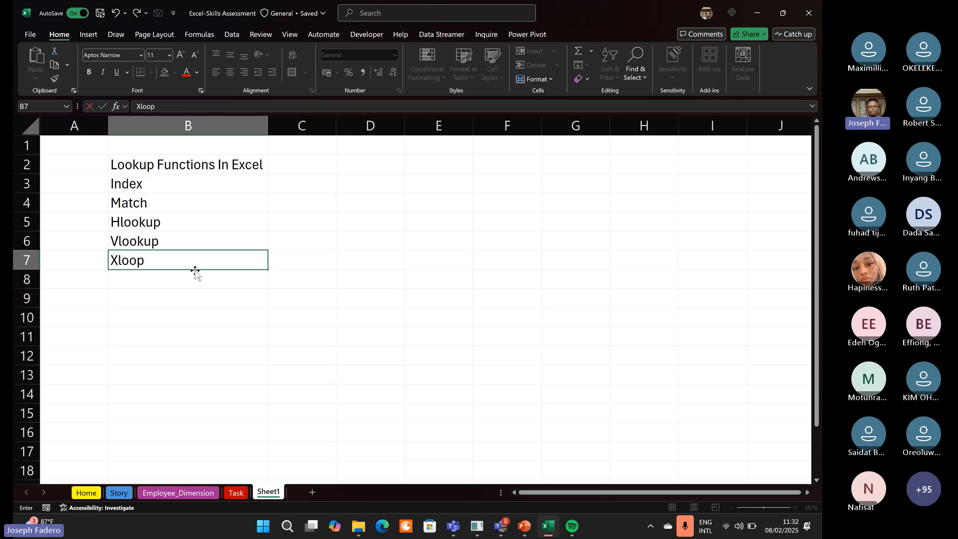
Complete the last entry of the function list in B7 as "Xloopup".
text(up)
key(BackSpace)
text(p)
key(Return)
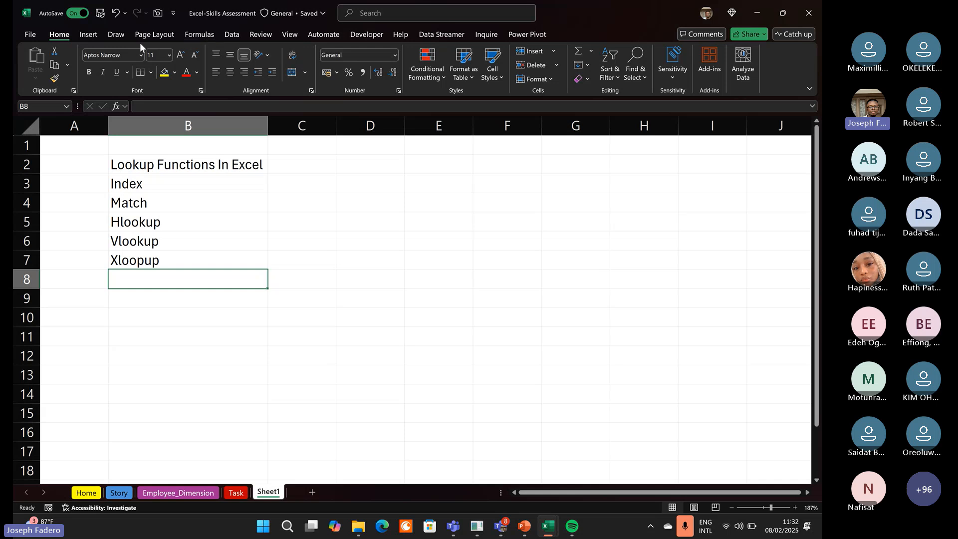
Look through Excel's built-in Lookup & Reference functions from ADDRESS to XMATCH, and return to the Match entry in B4.
click(202, 33)
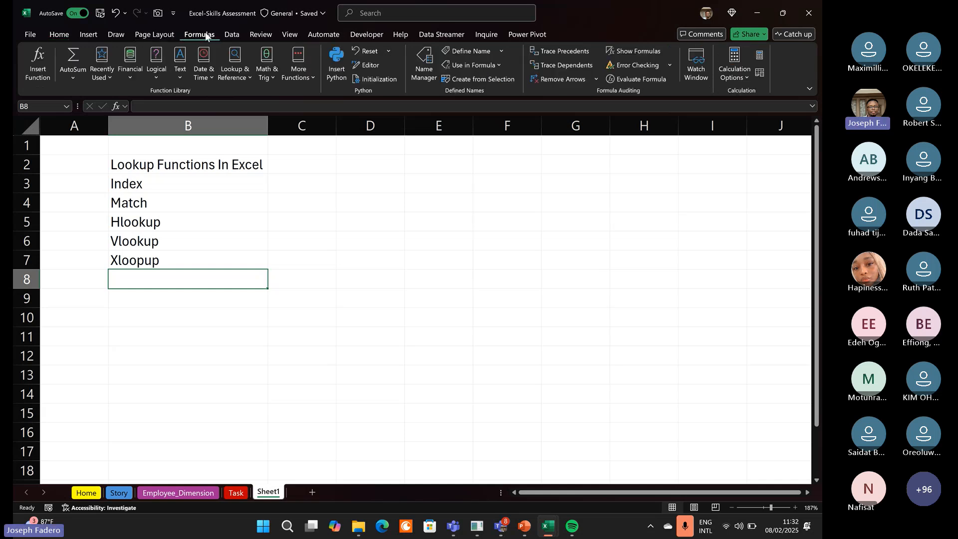
click(247, 79)
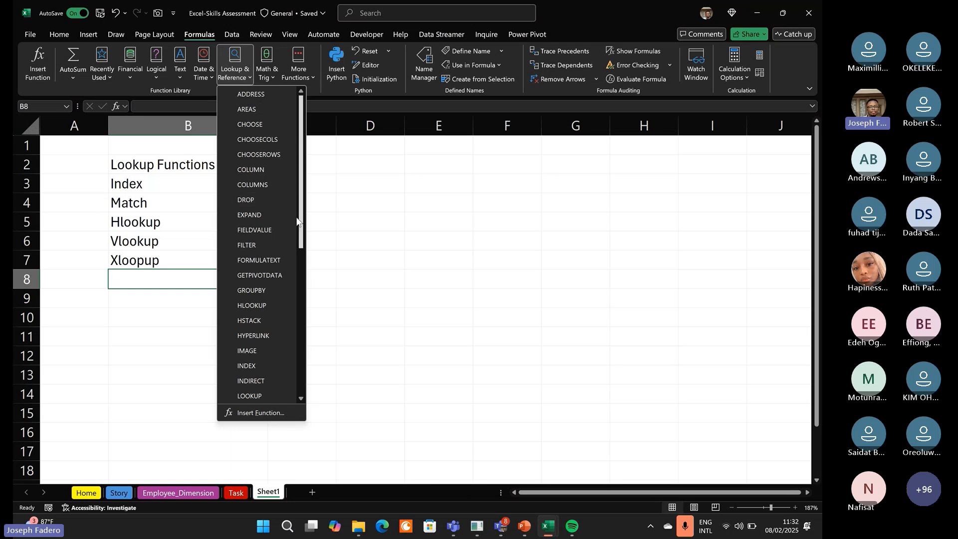
drag(301, 220, 305, 377)
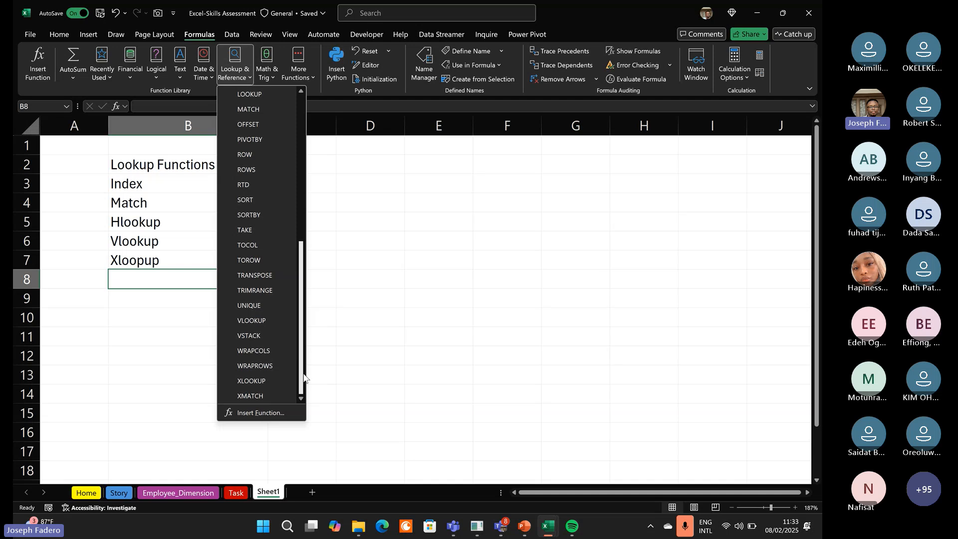
scroll(283, 220, up, 7)
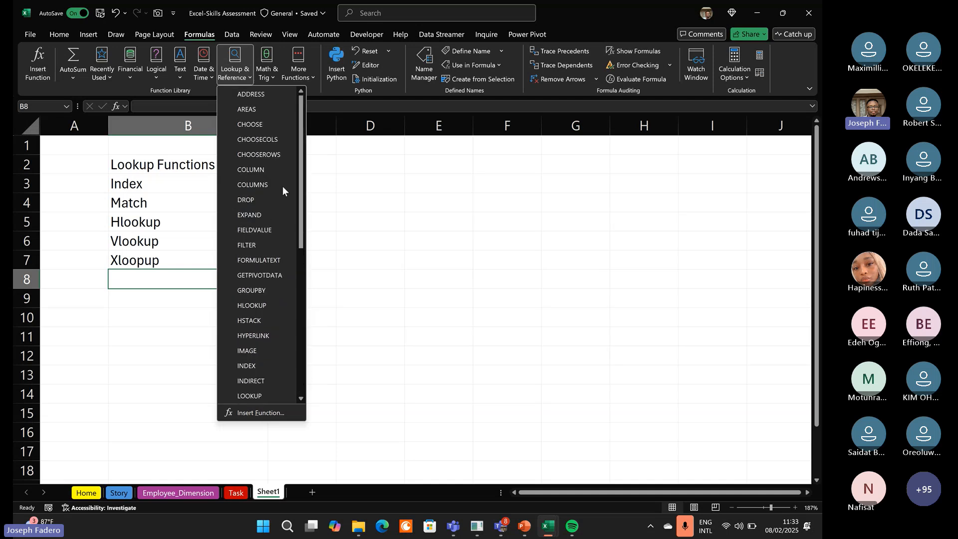
click(111, 199)
click(112, 198)
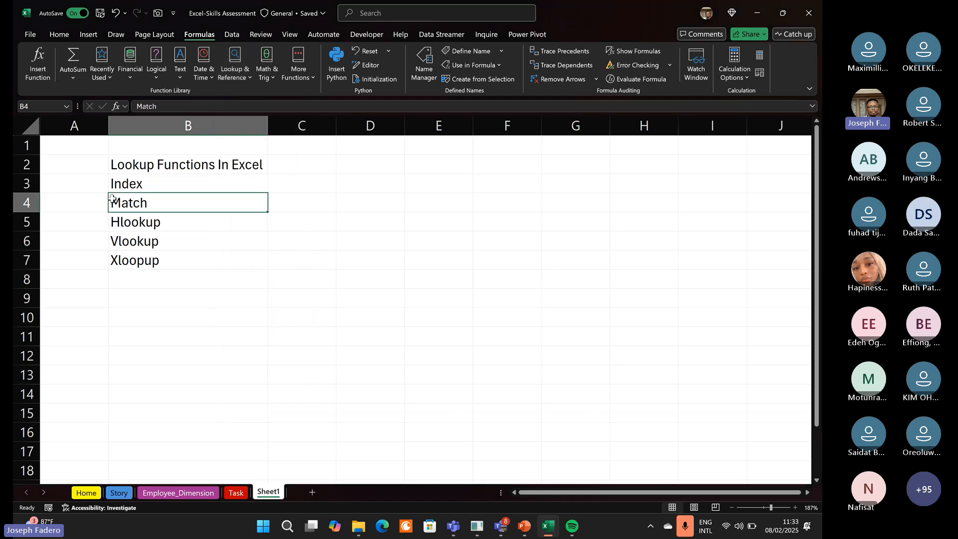
Insert a row above Hlookup and enter "Xmatch" in B5.
click(24, 219)
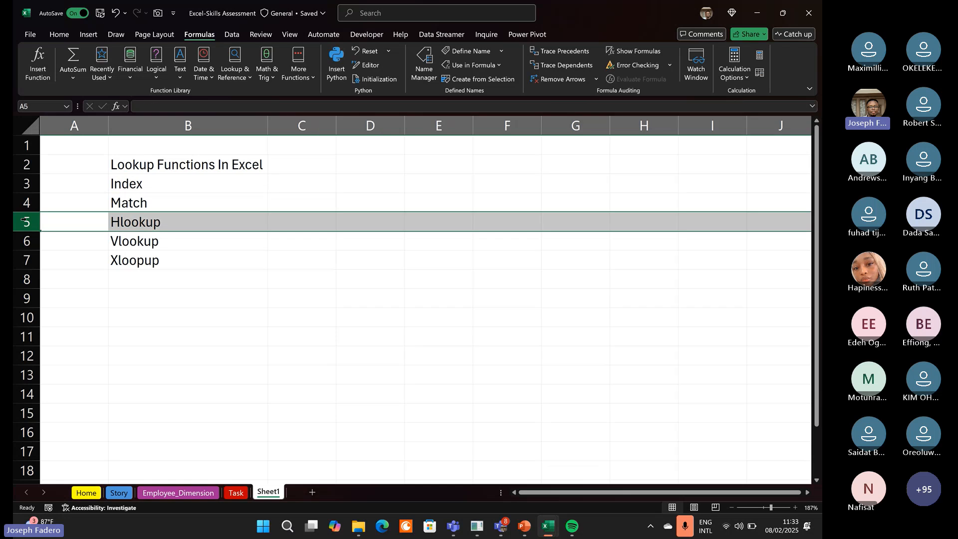
key(ctrl+shift+plus)
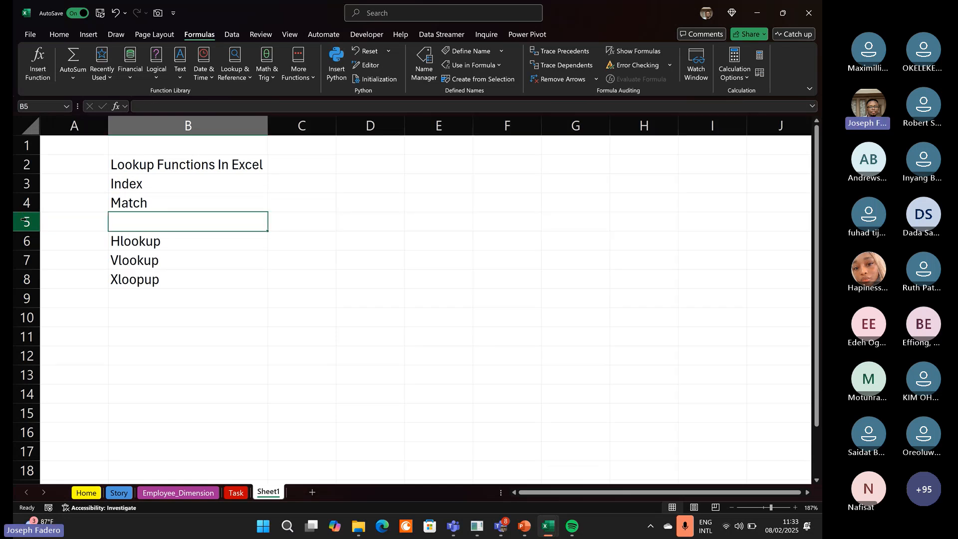
text(XM)
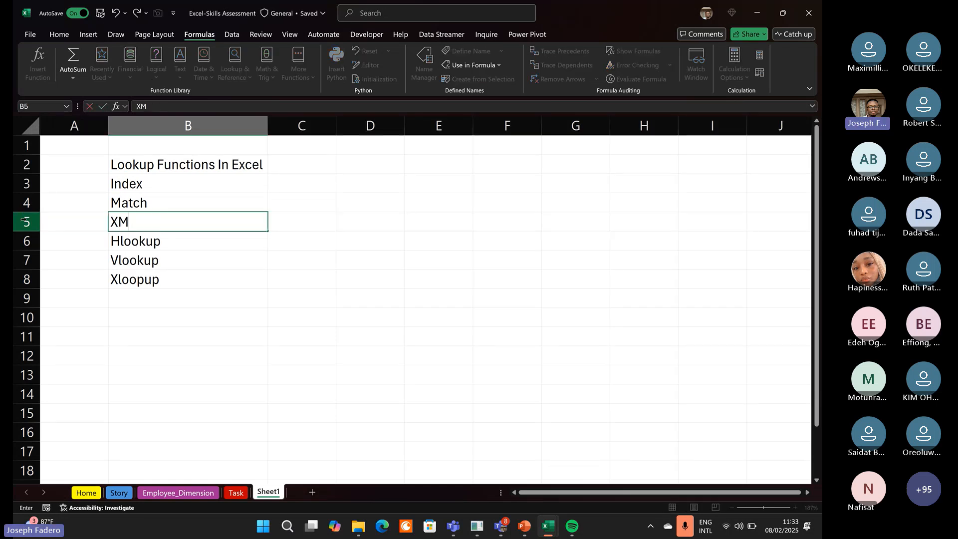
key(BackSpace)
text(match)
key(Return)
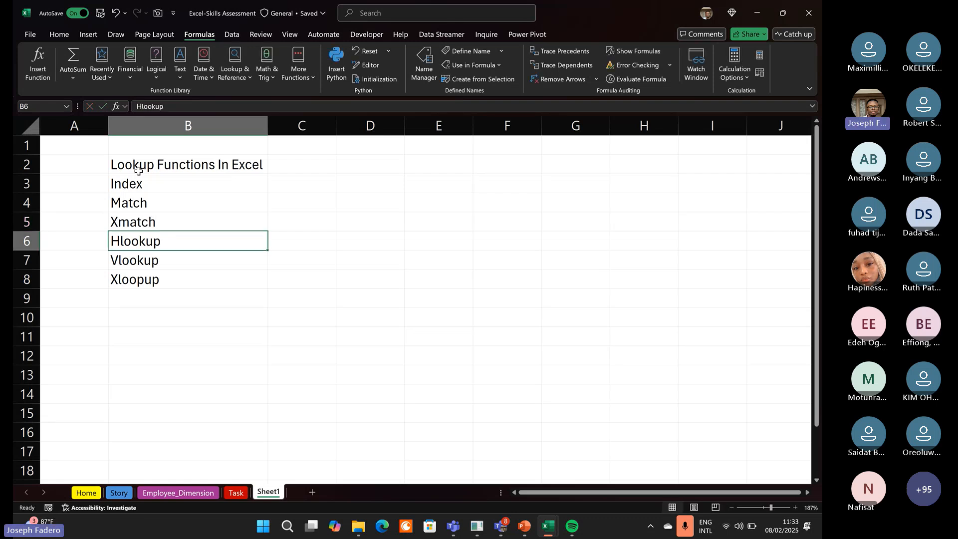
Go through the listed lookup functions from Index in row 3 down to Xloopup in row 8.
click(100, 177)
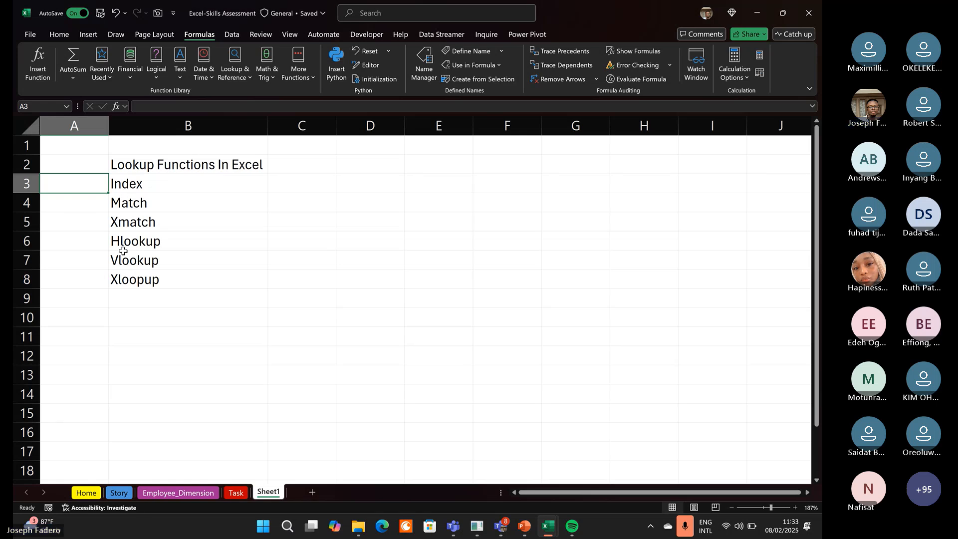
click(280, 186)
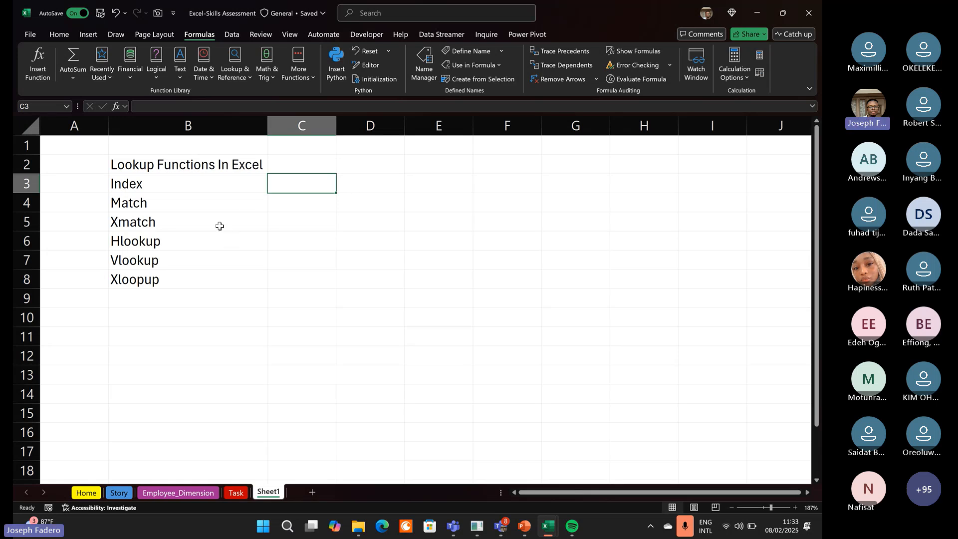
click(293, 255)
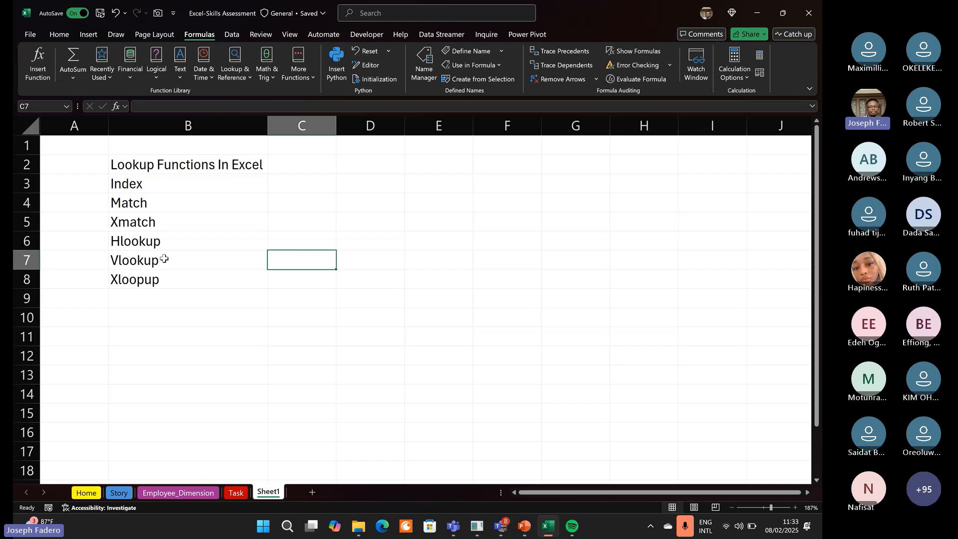
click(291, 282)
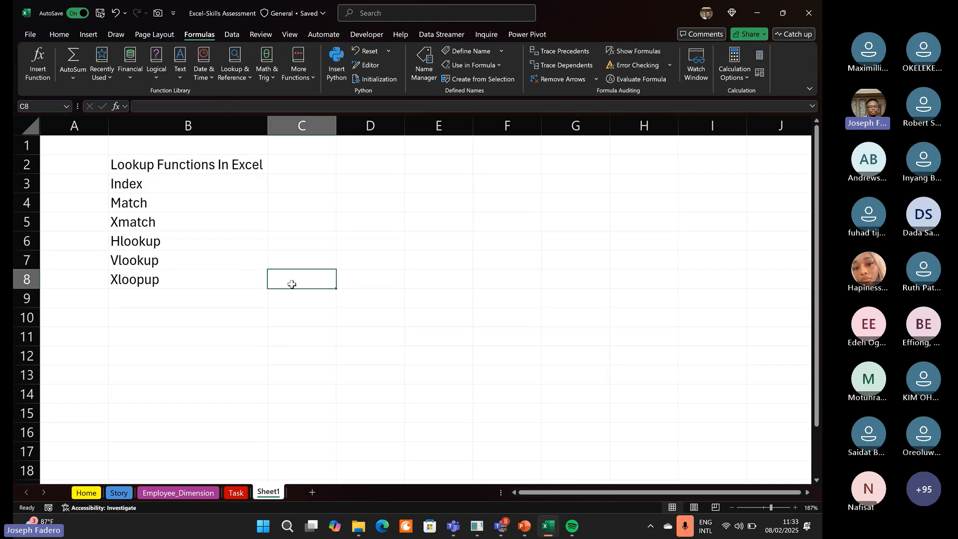
click(26, 279)
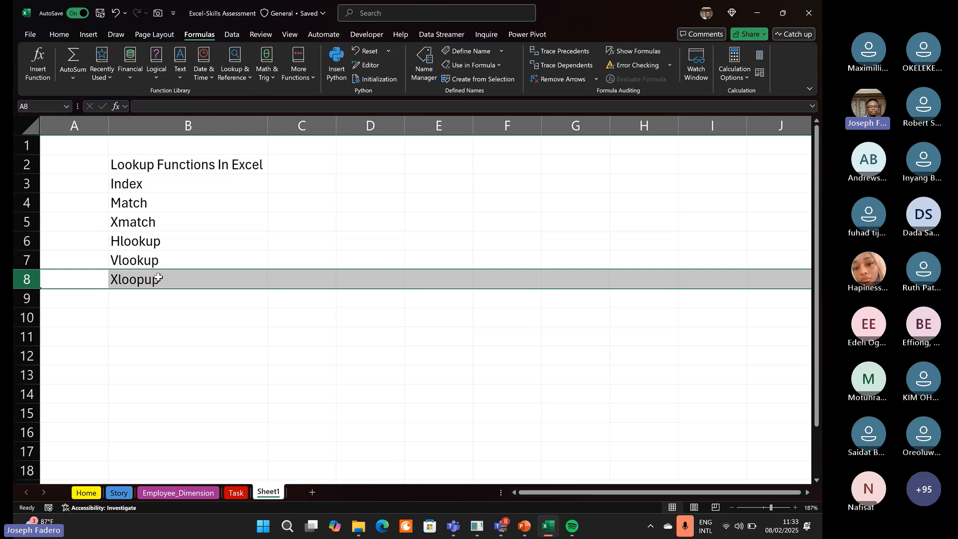
click(298, 278)
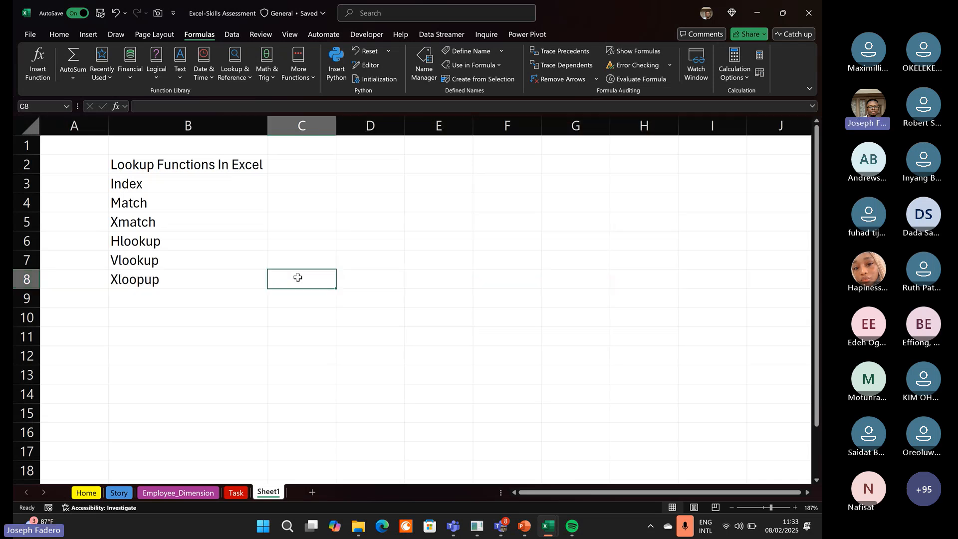
click(292, 192)
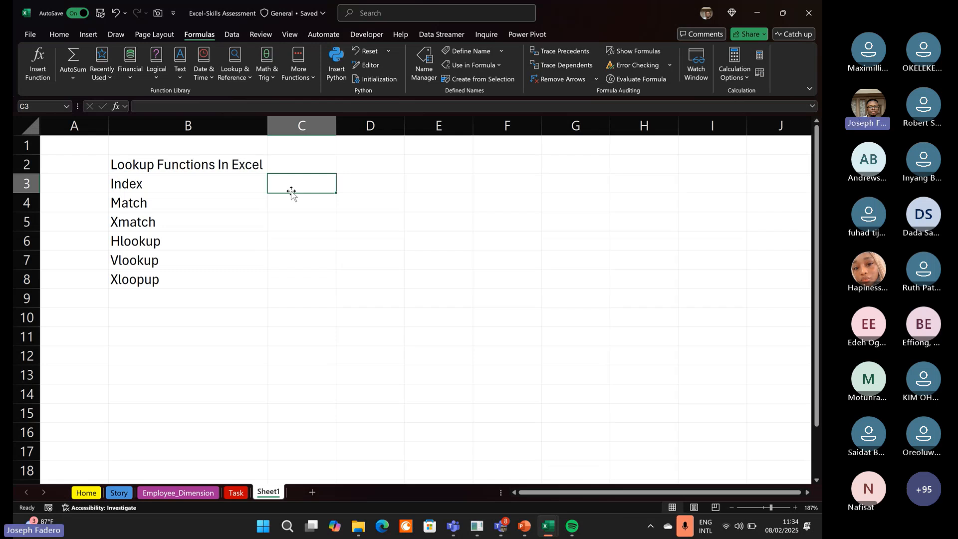
Enter the meaning "Horizontal Lookup" in C6 beside Hlookup.
click(309, 241)
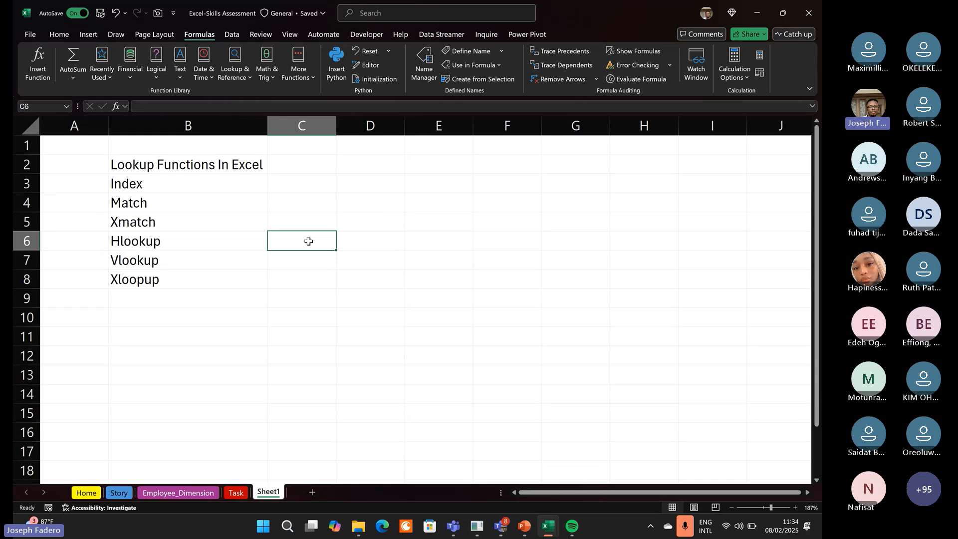
text(H)
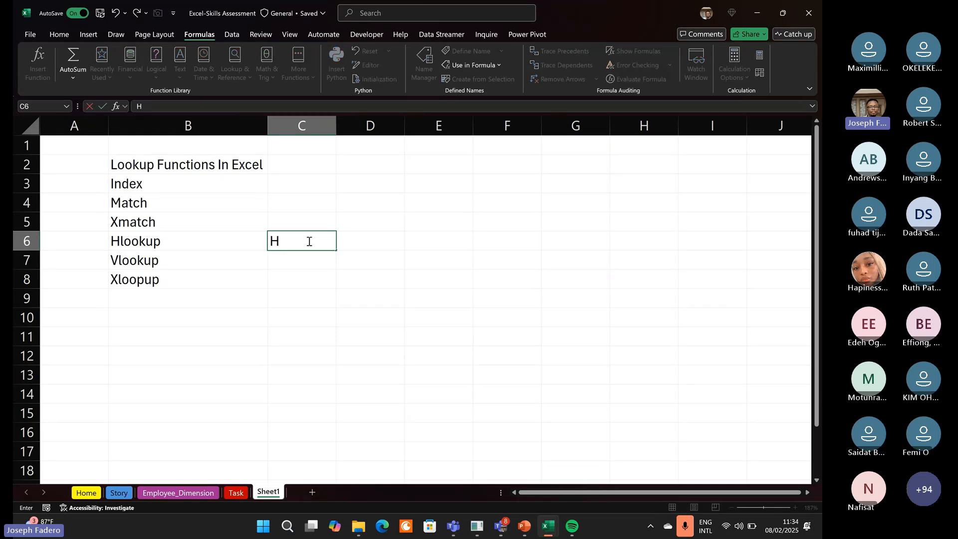
text(orizont)
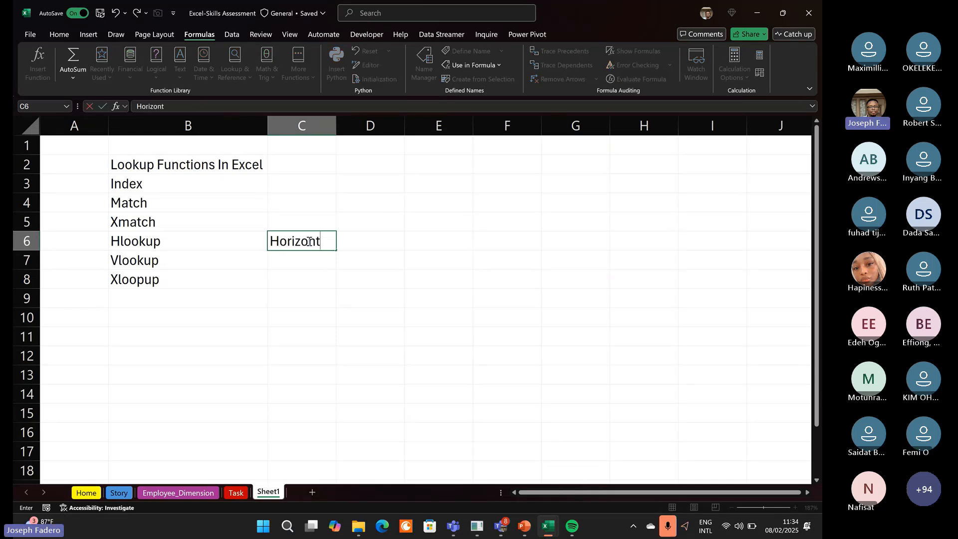
text(al Lookup)
key(Return)
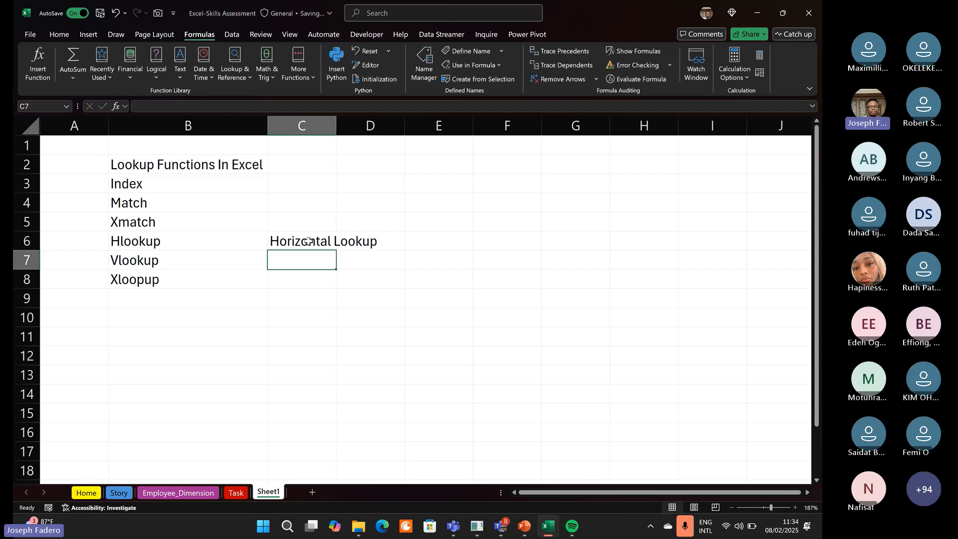
Enter the meaning "Vertical Lookup" in C7 beside Vlookup, and widen column C to fit the text.
text(Ve)
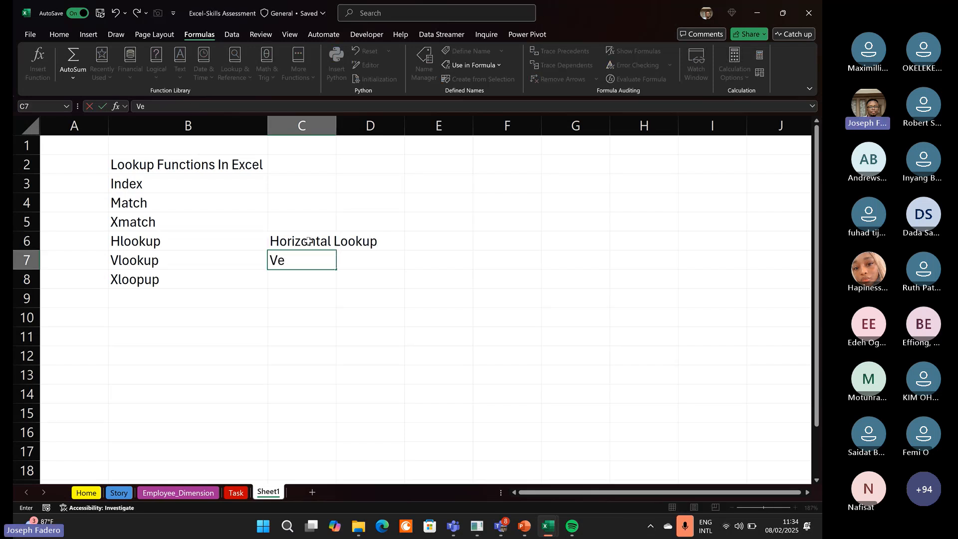
text(rtical)
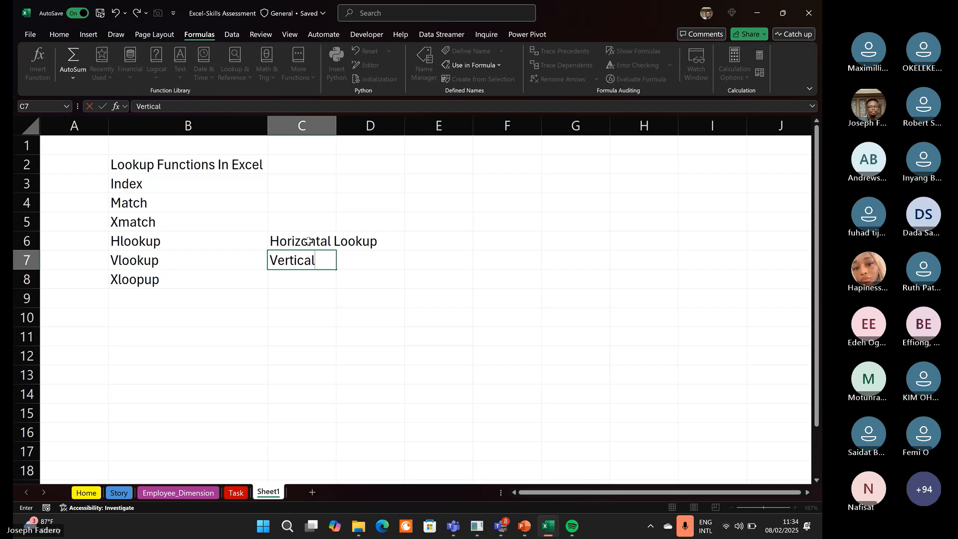
text( Lookup)
key(ctrl+Return)
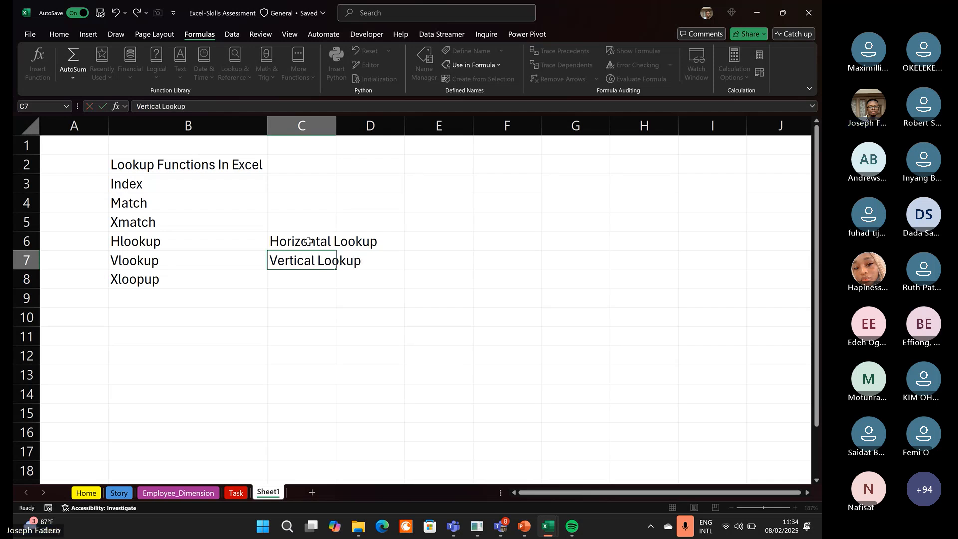
key(Return)
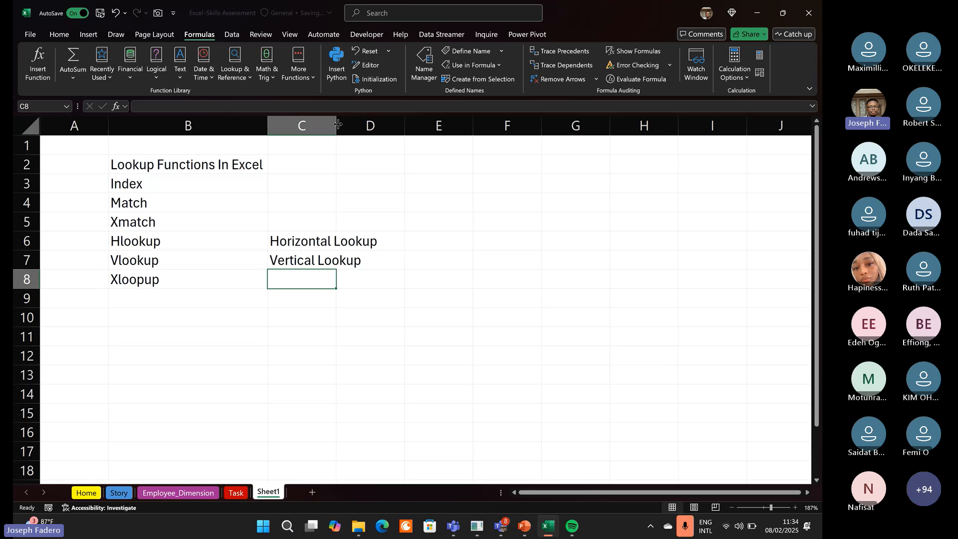
drag(338, 124, 404, 163)
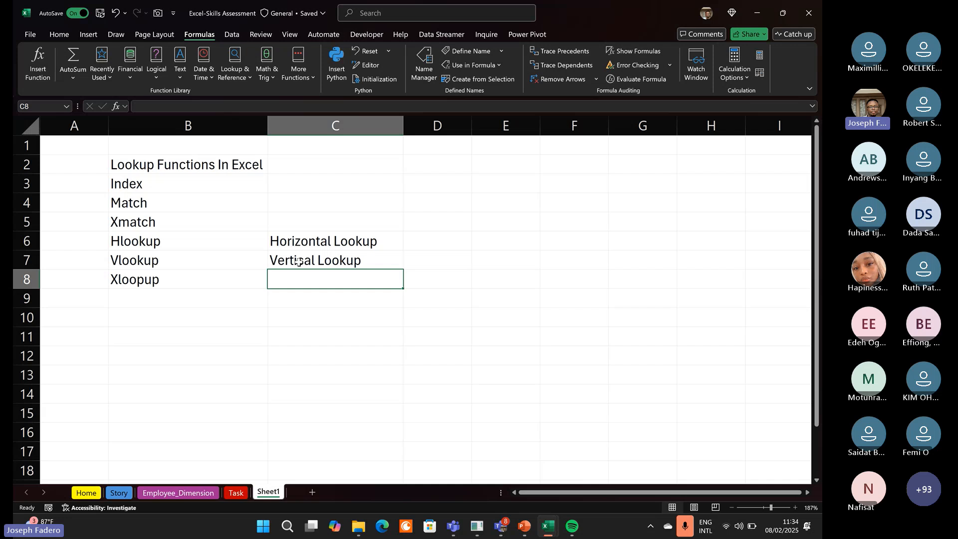
click(231, 342)
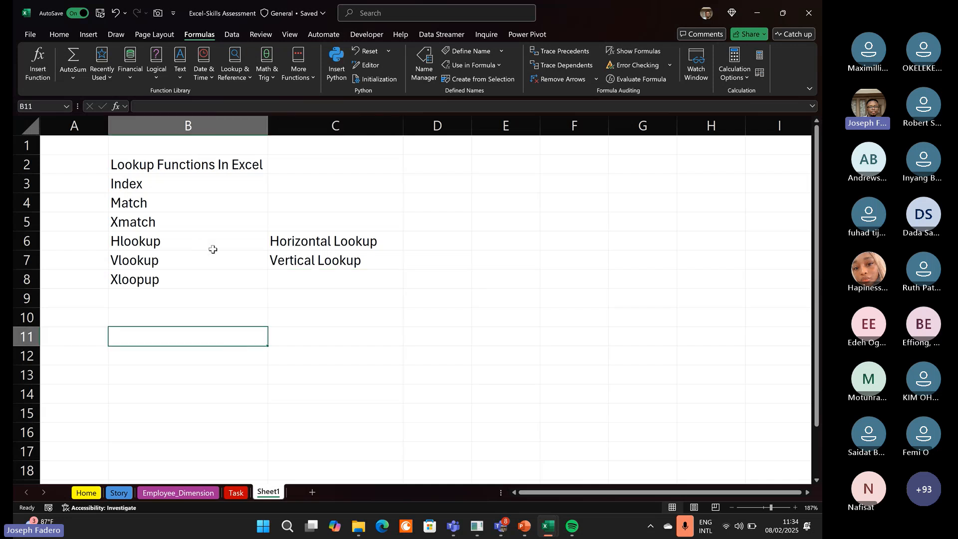
Copy the whole employee table on the Task sheet, from the Code header through the Department column down to row 252.
click(239, 493)
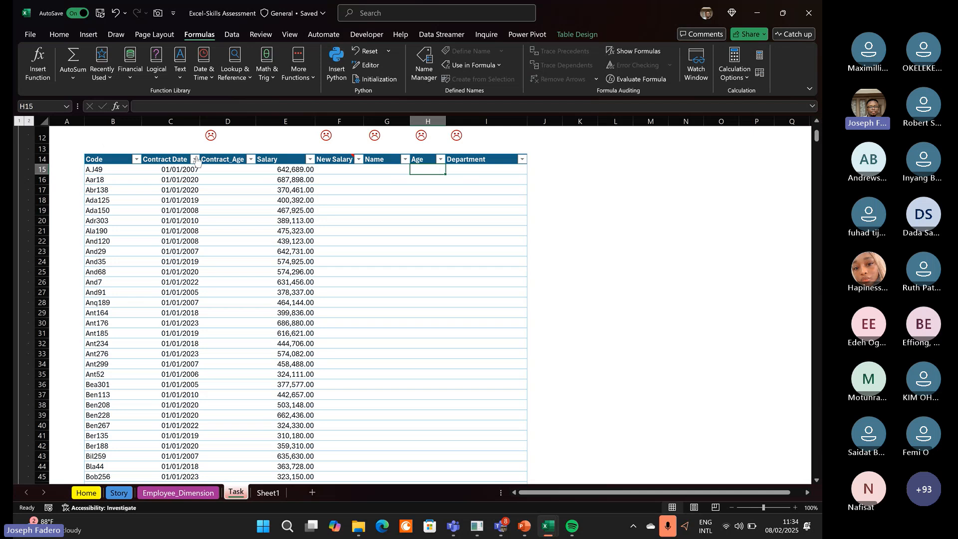
click(108, 165)
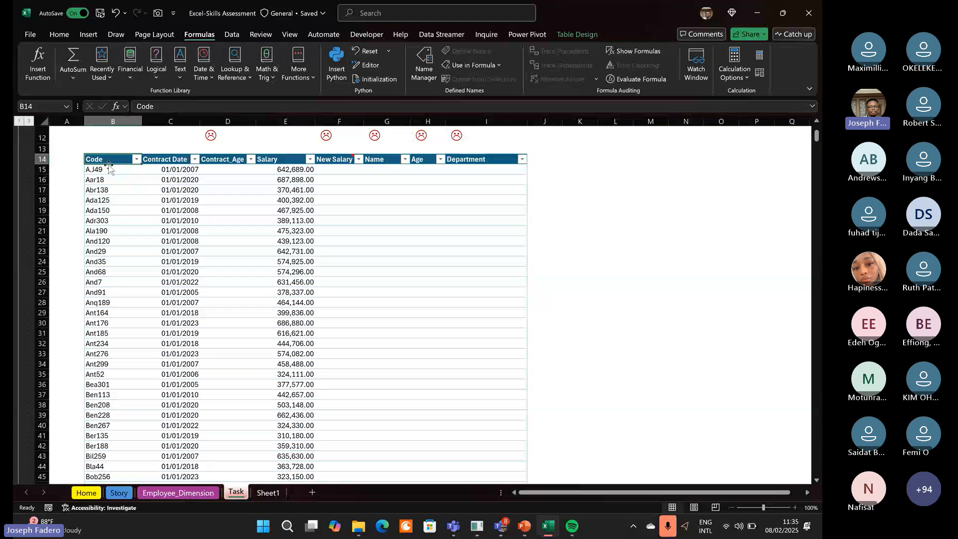
click(110, 169)
key(ctrl+shift+Down)
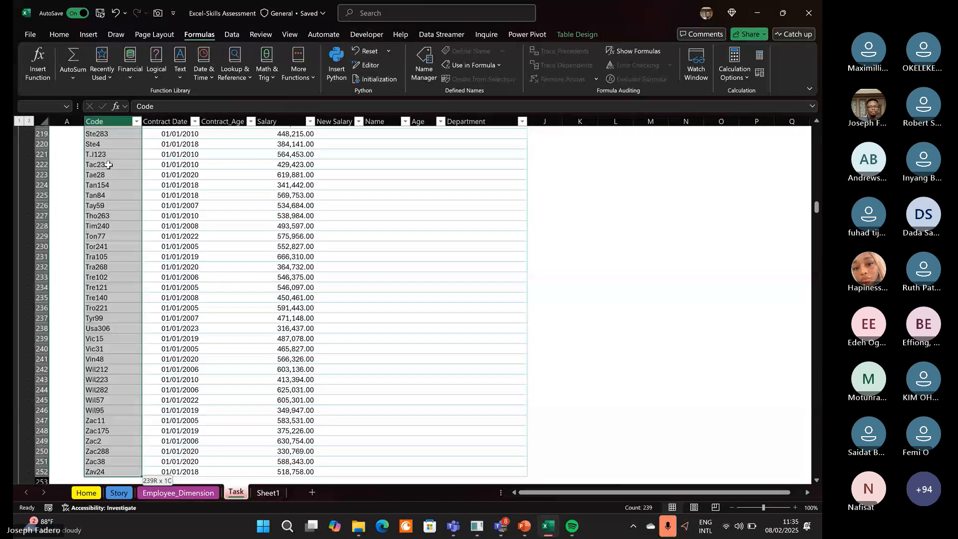
key(shift+Down)
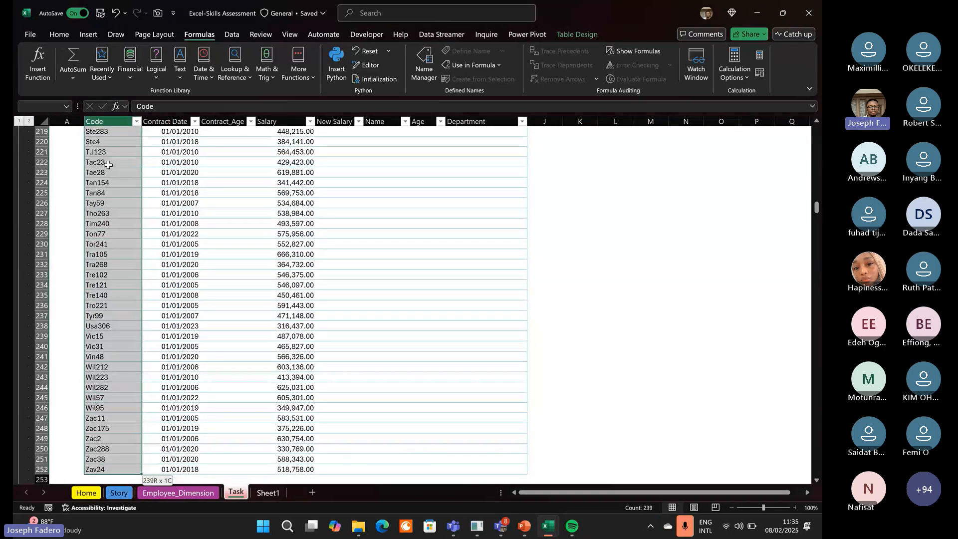
key(ctrl+shift+Right)
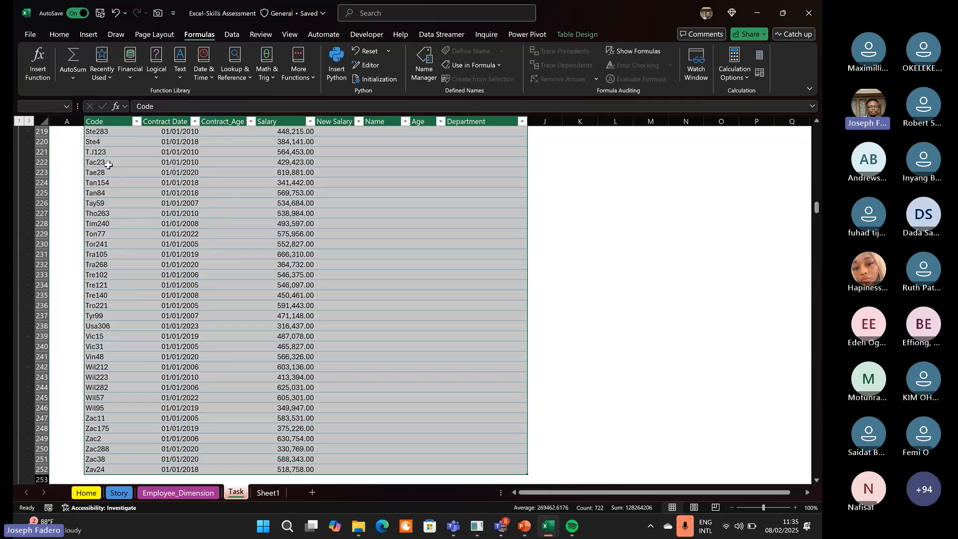
key(ctrl+c)
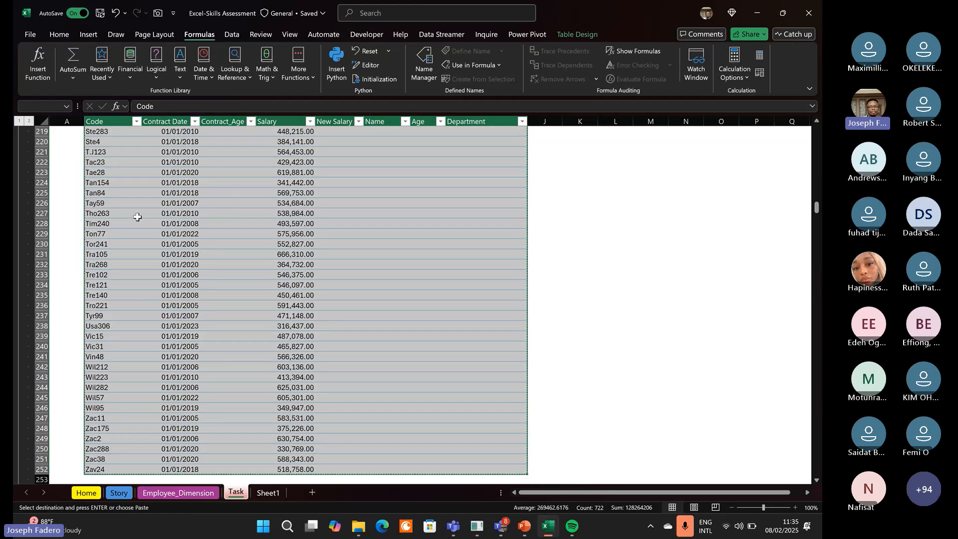
Paste the copied table into Sheet1 at B14 as values only, transposed.
click(270, 493)
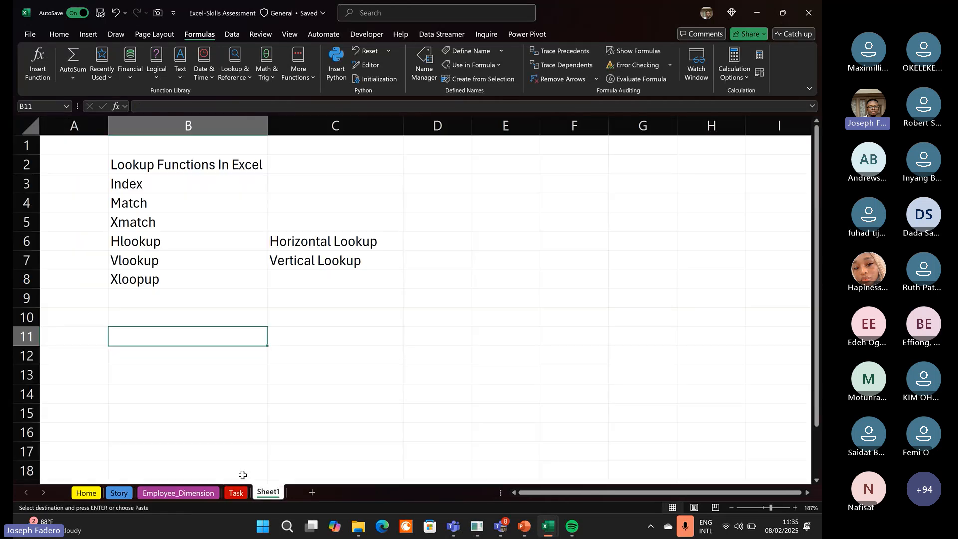
click(171, 395)
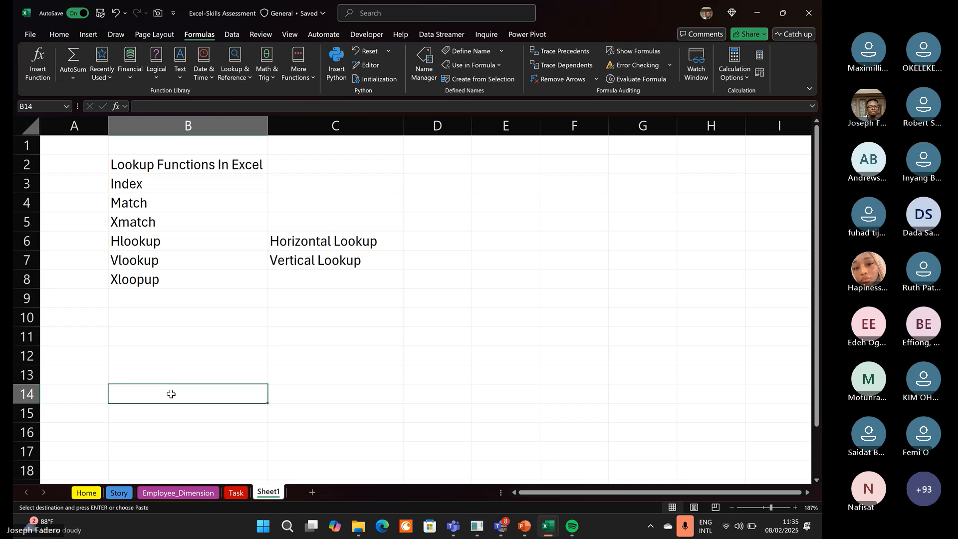
key(ctrl+alt+v)
key(v)
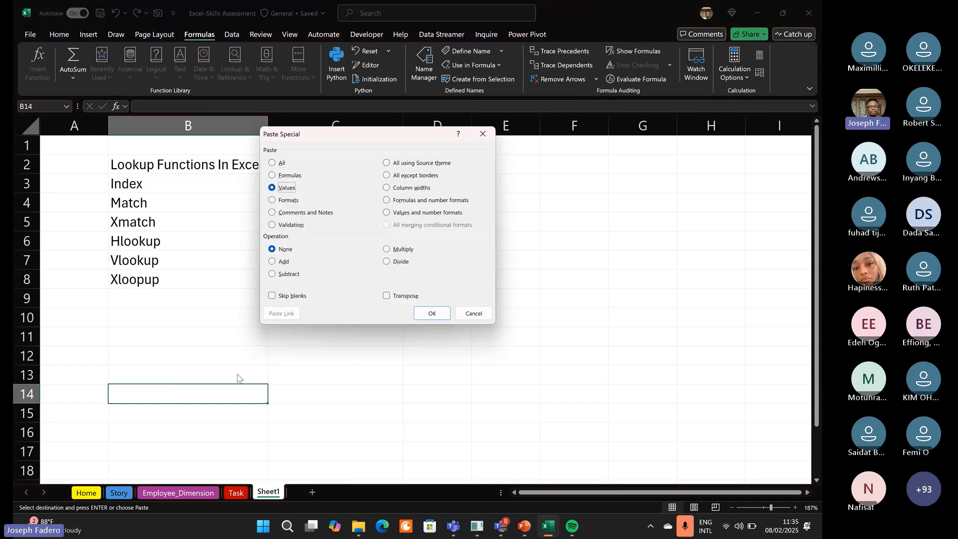
click(387, 296)
click(432, 314)
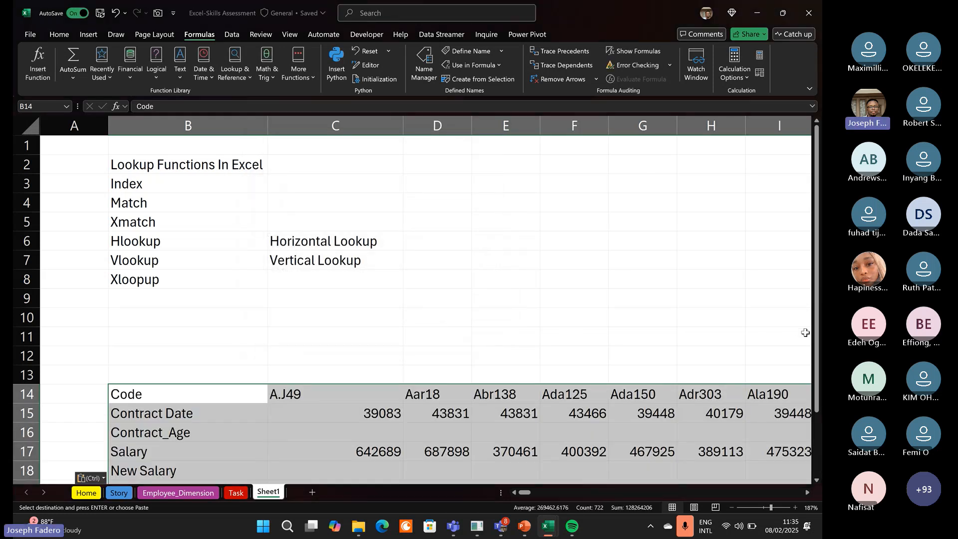
Clear the transposed table from rows 14 to 21 and return to the start of the function list.
scroll(805, 332, down, 2)
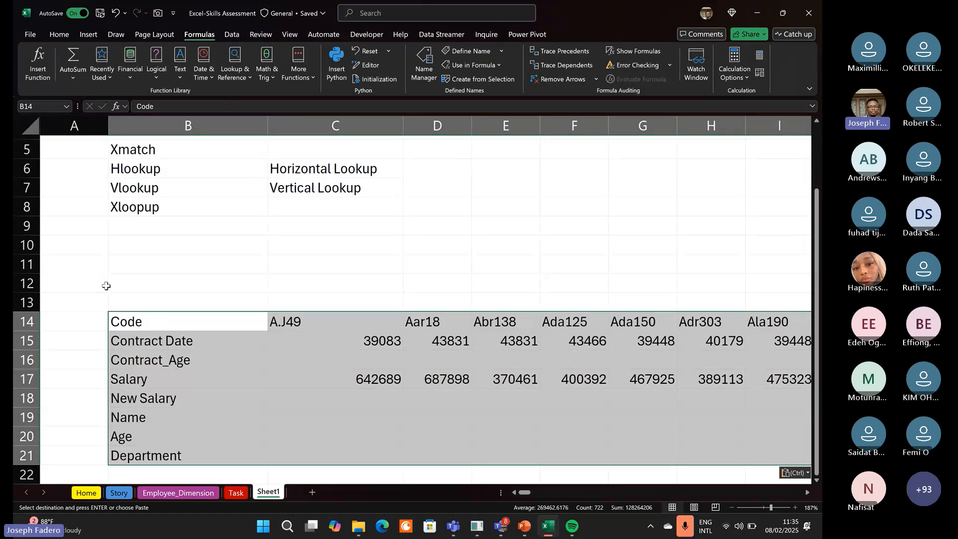
click(26, 320)
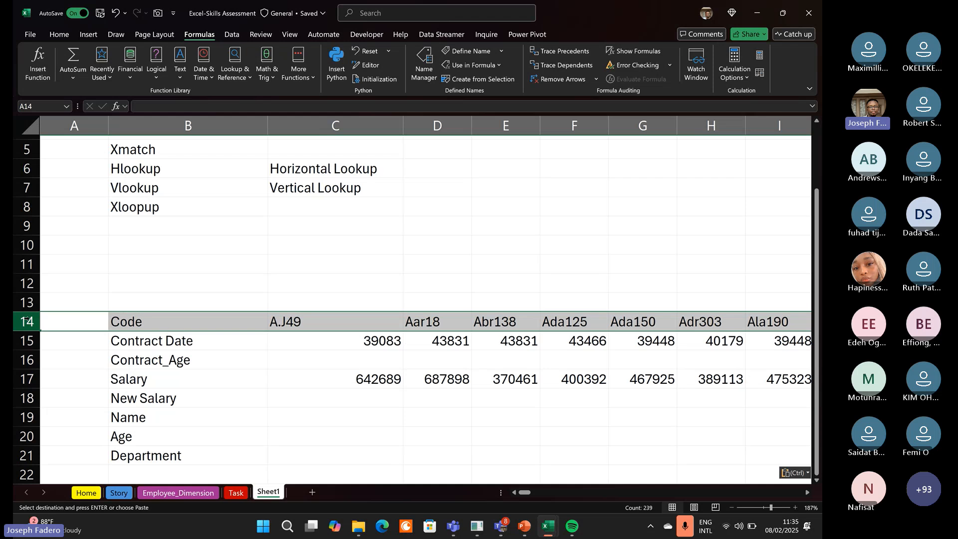
drag(26, 320, 27, 455)
key(Delete)
key(Right)
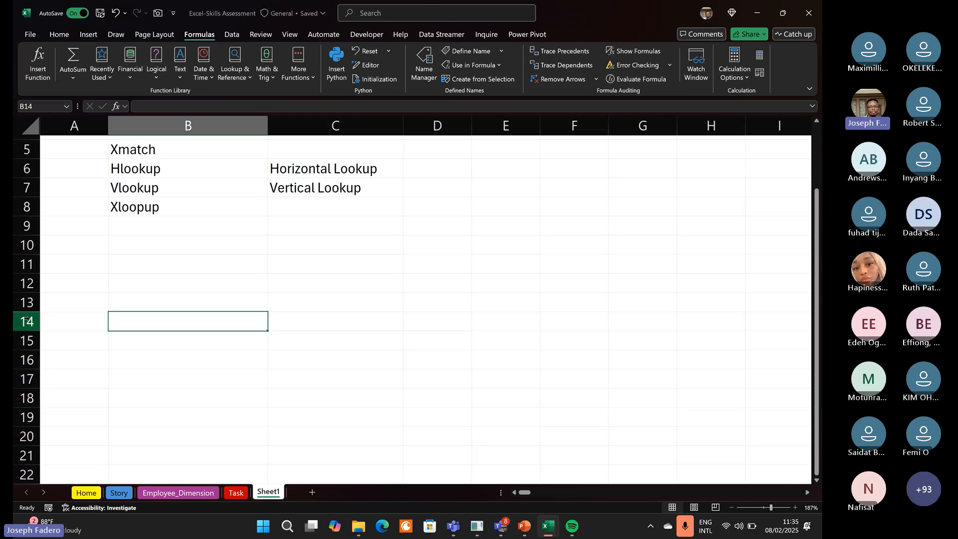
key(ctrl+Up)
key(ctrl+Up)
key(ctrl+Up)
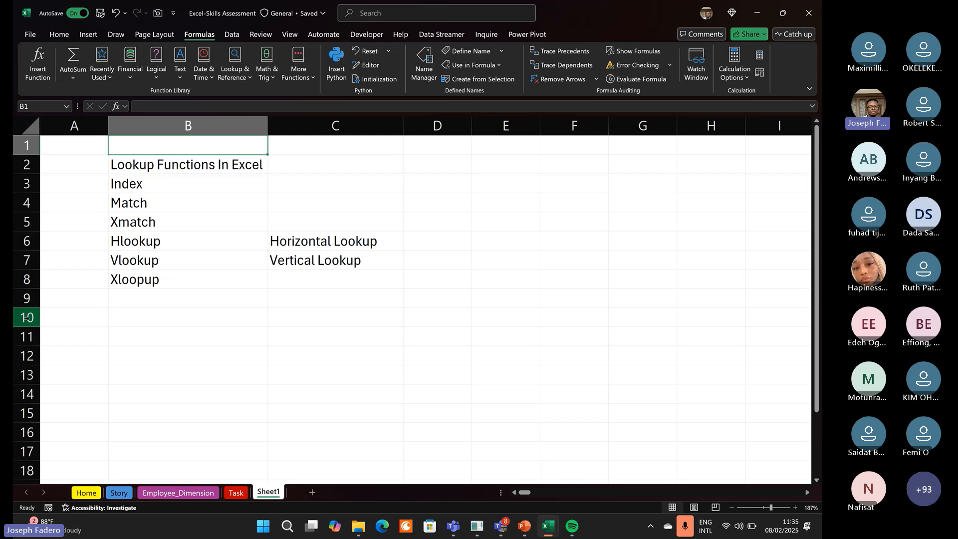
Return to the beginning of the Task sheet and look over its instructions and the employee table.
click(235, 493)
click(615, 232)
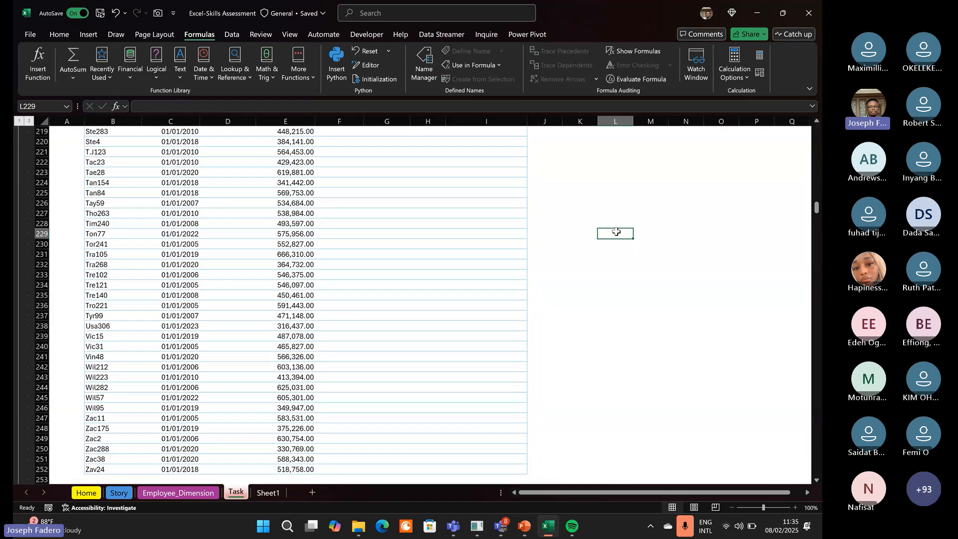
key(ctrl+Up)
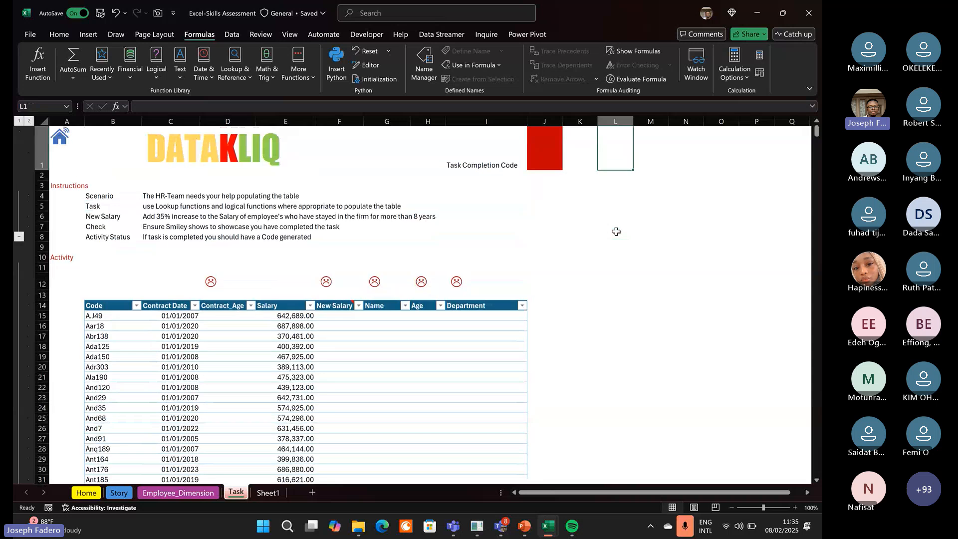
key(Down)
key(Down)
key(Down)
key(Down)
key(Down)
key(Down)
key(Down)
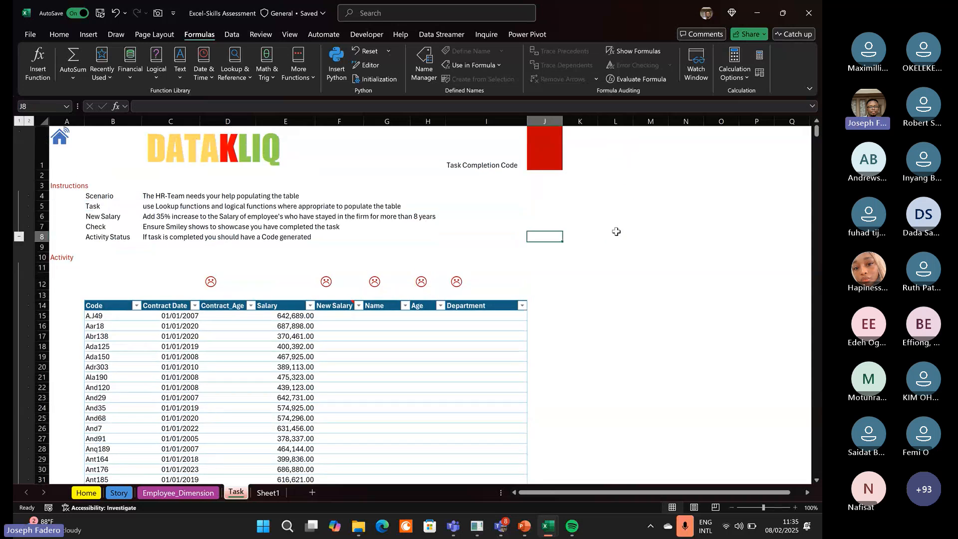
key(Left)
key(Down)
key(Down)
key(Down)
key(Right)
key(ctrl+Left)
key(Down)
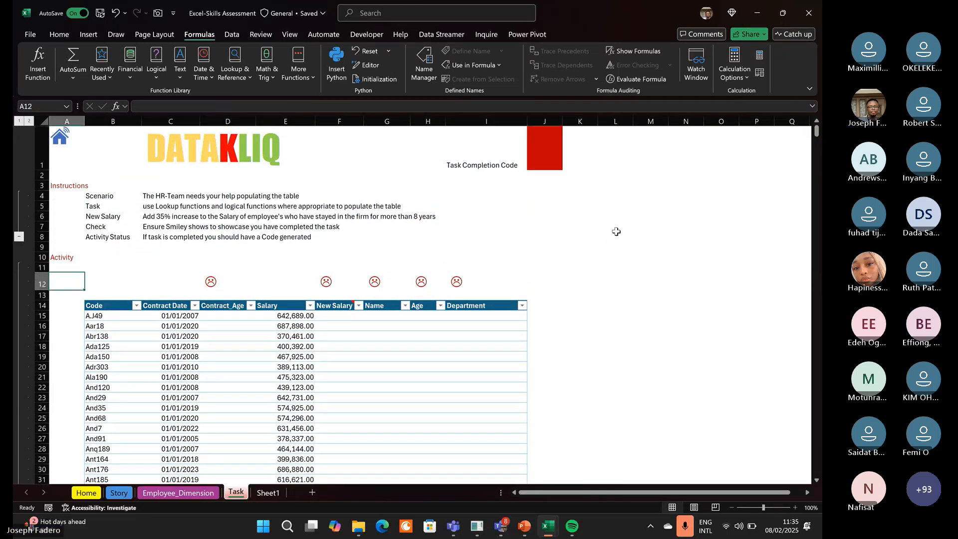
Go back to Sheet1 and review the listed lookup functions from Index to Xloopup with their meanings.
key(ctrl+n)
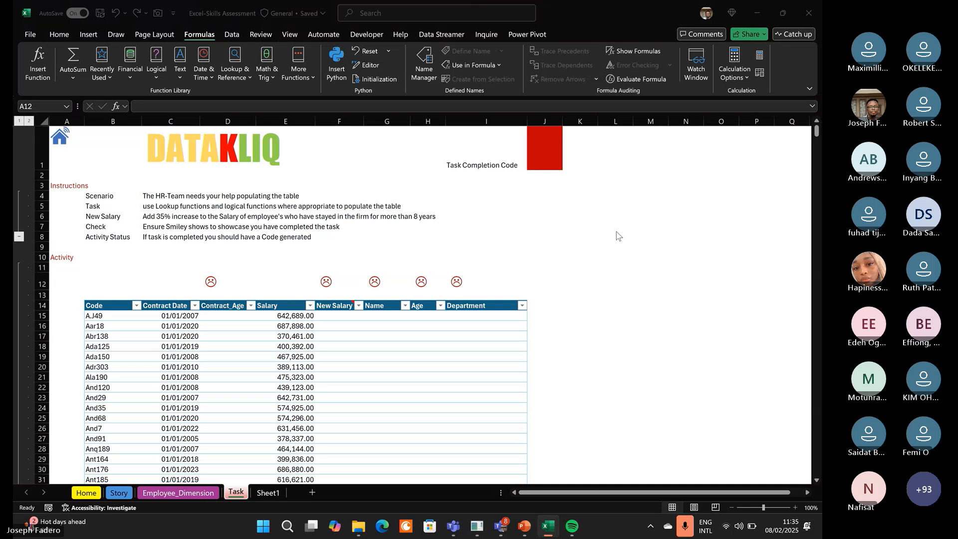
key(alt+Tab)
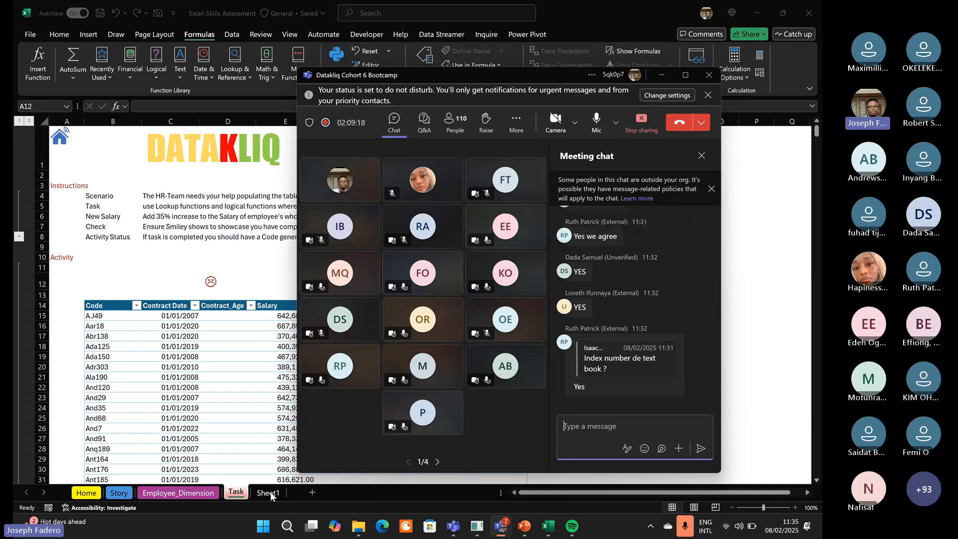
click(270, 493)
click(268, 493)
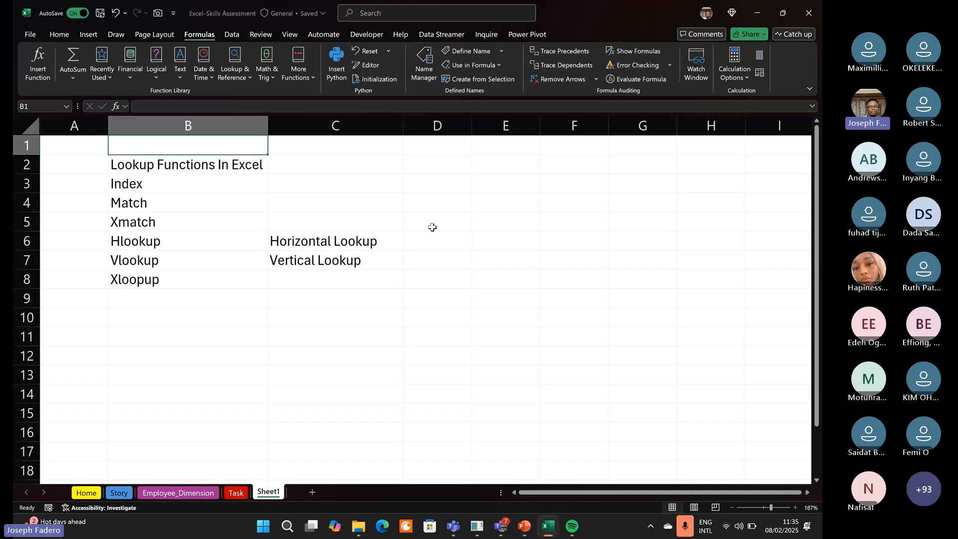
click(408, 245)
click(353, 259)
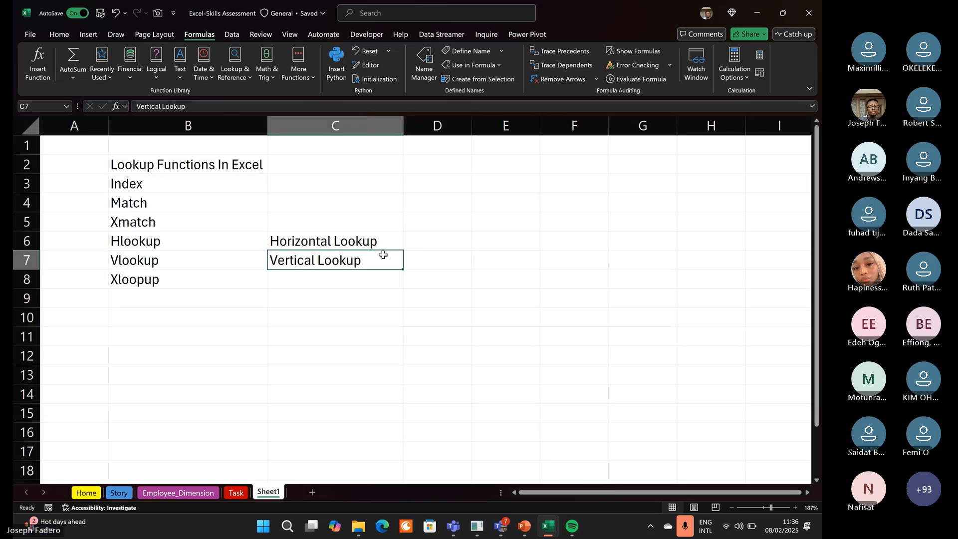
click(422, 247)
click(271, 178)
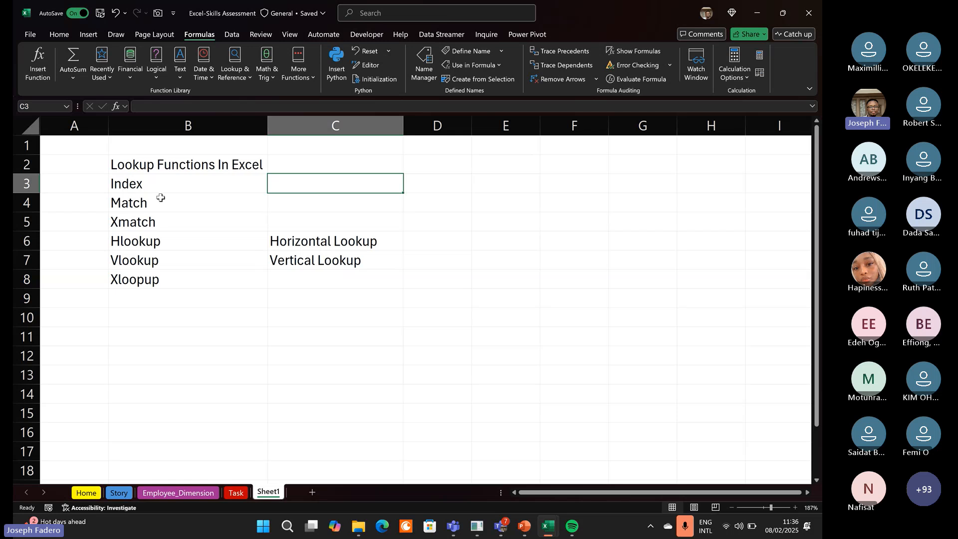
click(290, 280)
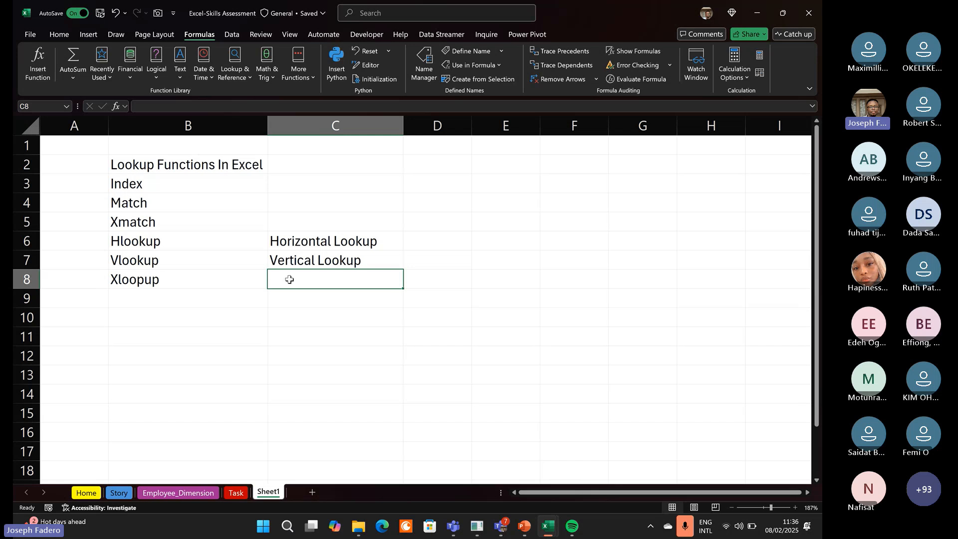
click(294, 219)
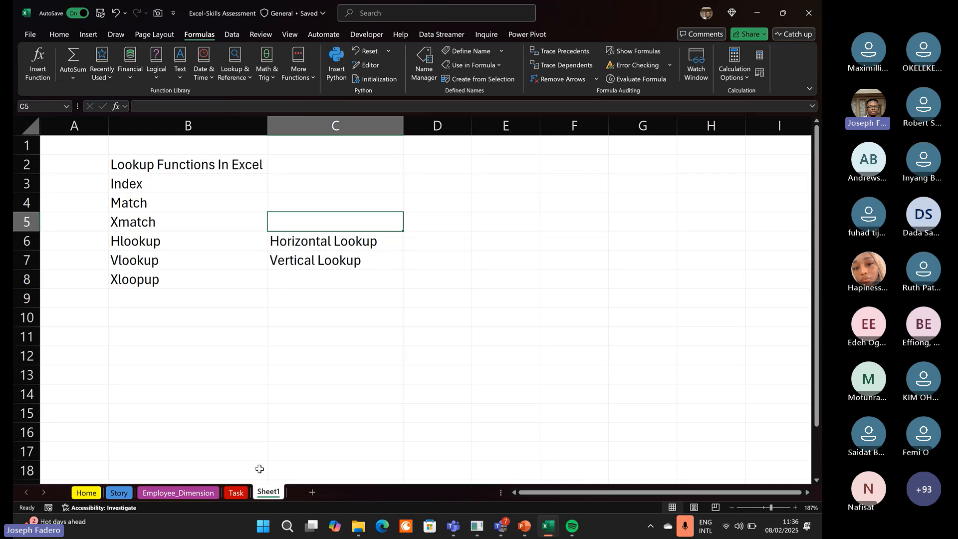
Revisit the layout of the Task sheet's employee table, and return to the function list on Sheet1.
click(235, 493)
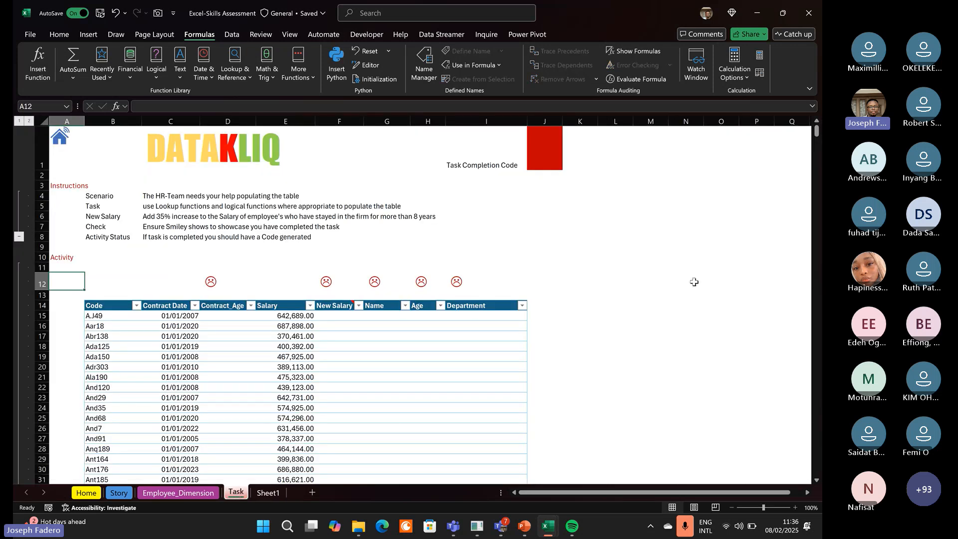
click(666, 306)
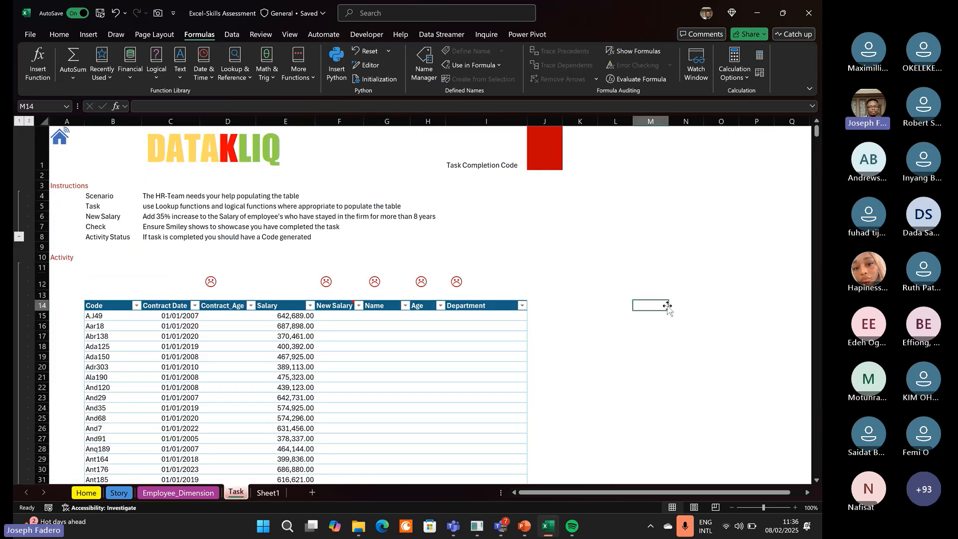
key(ctrl+Home)
key(Left)
key(Left)
key(Left)
key(Left)
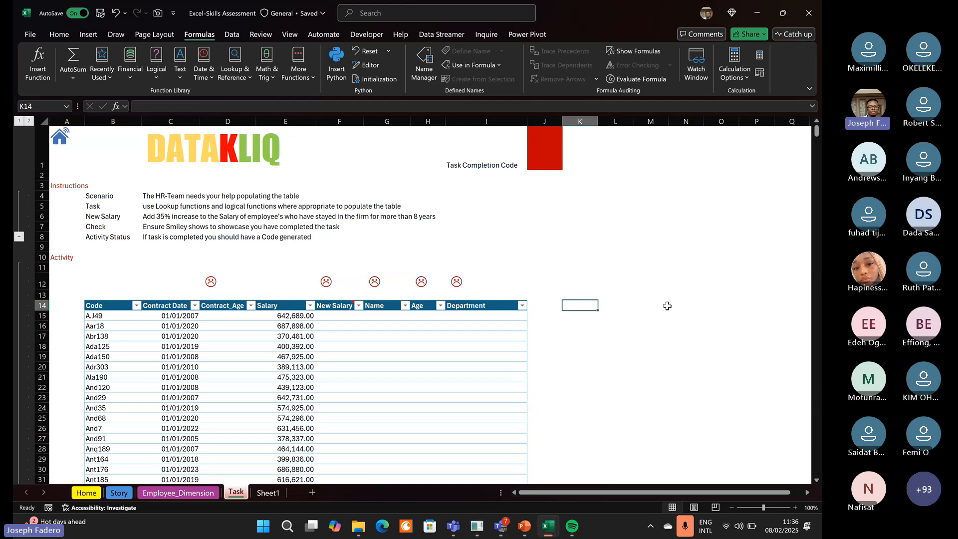
click(269, 493)
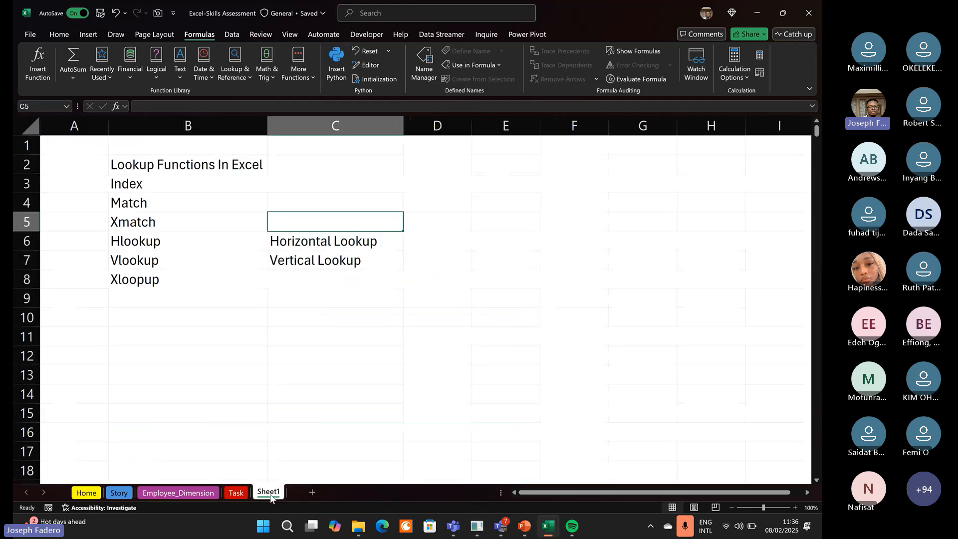
Enter the heading "Vlookup" in cell B13, below the list of lookup functions.
click(199, 412)
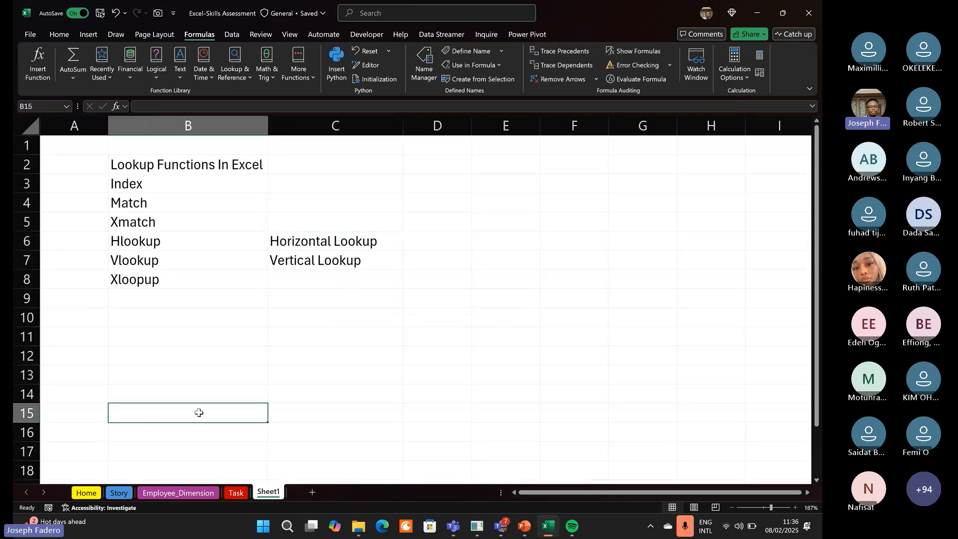
click(192, 371)
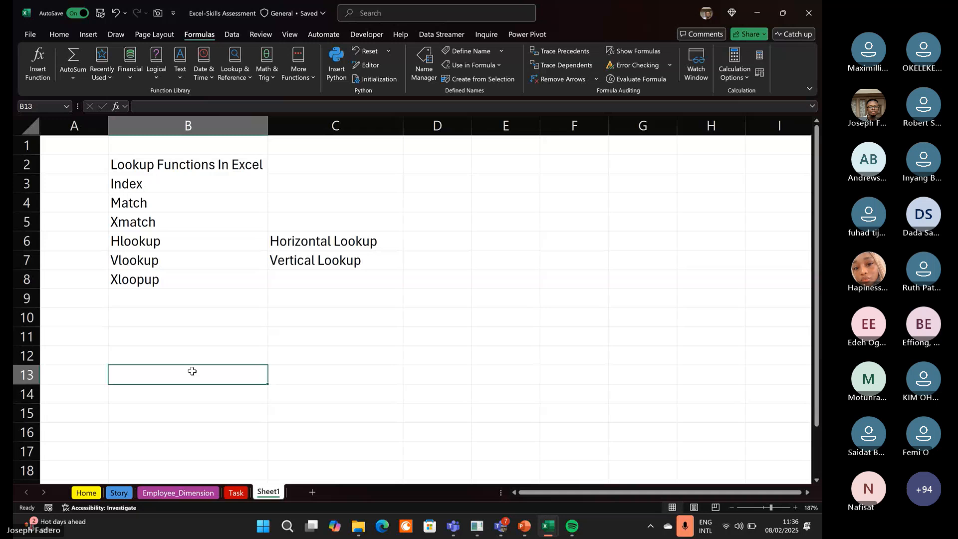
text(Vki)
key(BackSpace)
key(BackSpace)
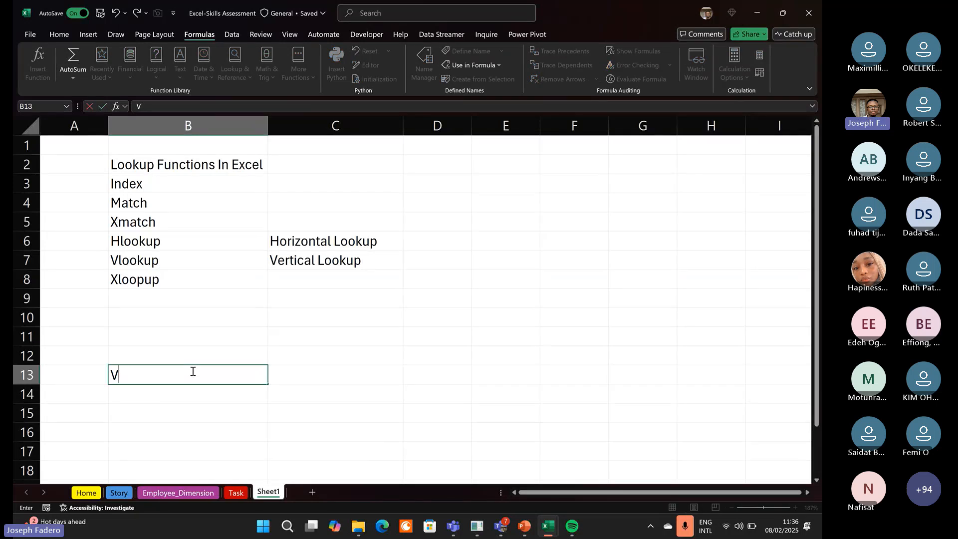
text(lookup)
key(Return)
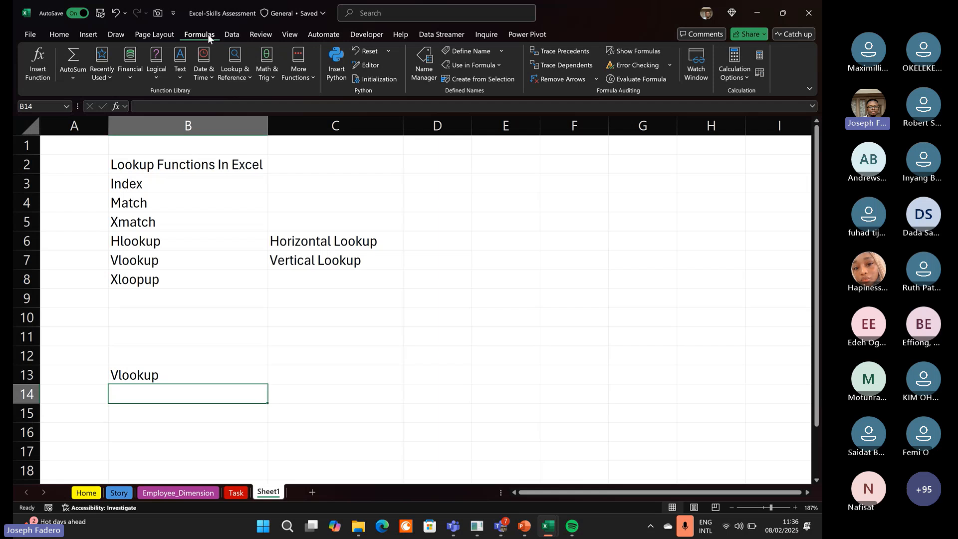
Start inserting a function in cell B14 and enter "lookup" as the search term for finding it.
click(37, 73)
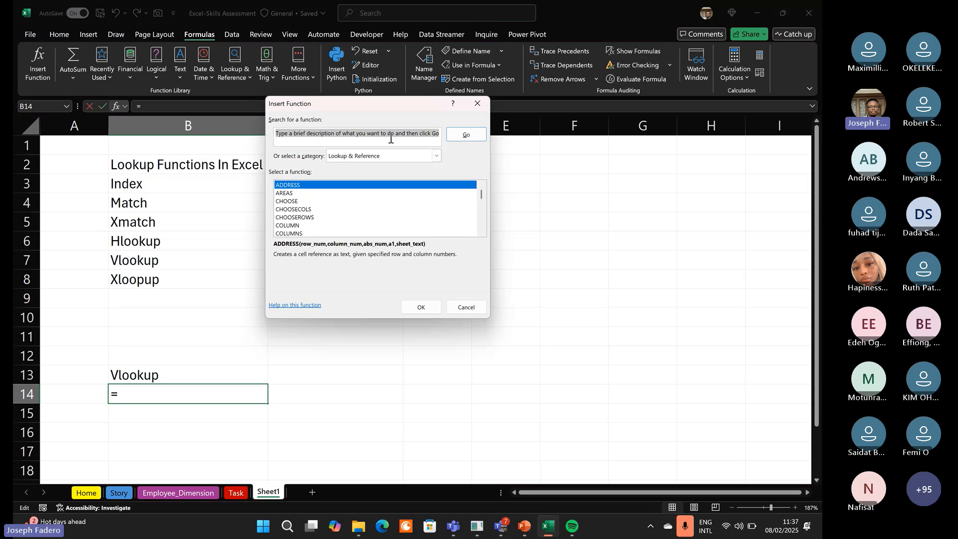
click(392, 139)
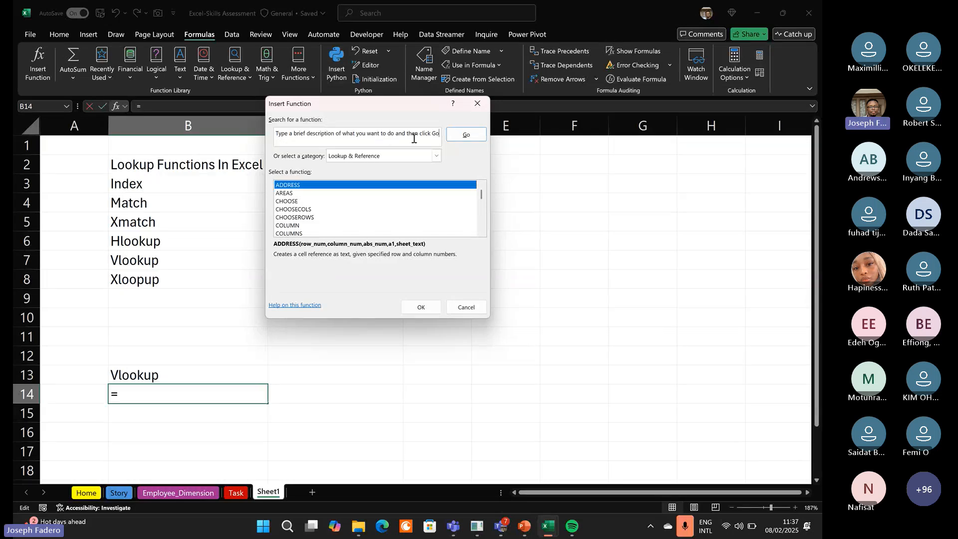
drag(439, 132, 284, 120)
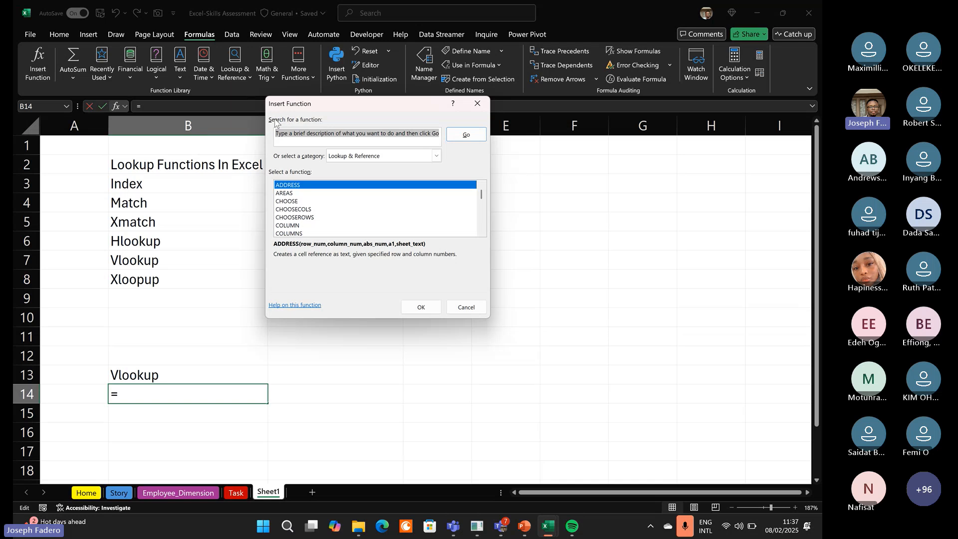
text(looku)
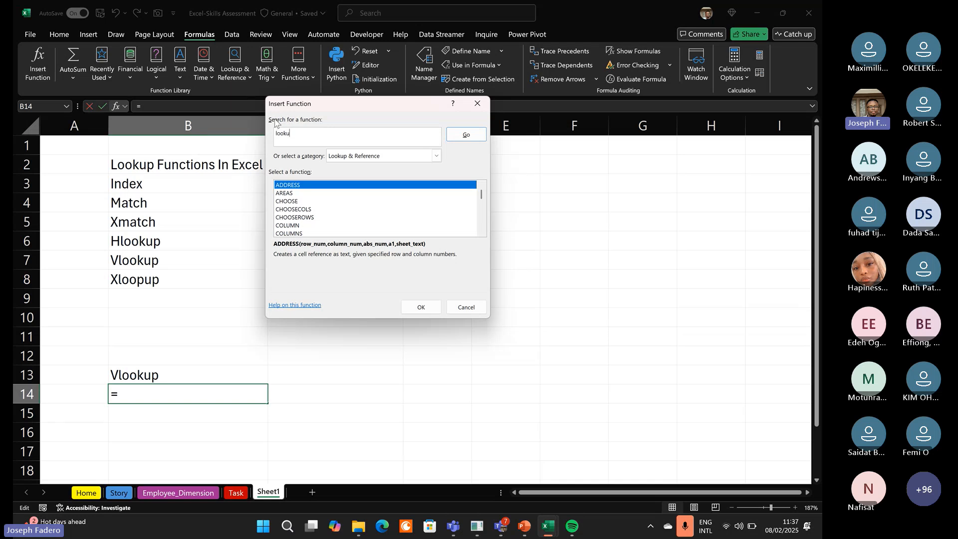
text(op)
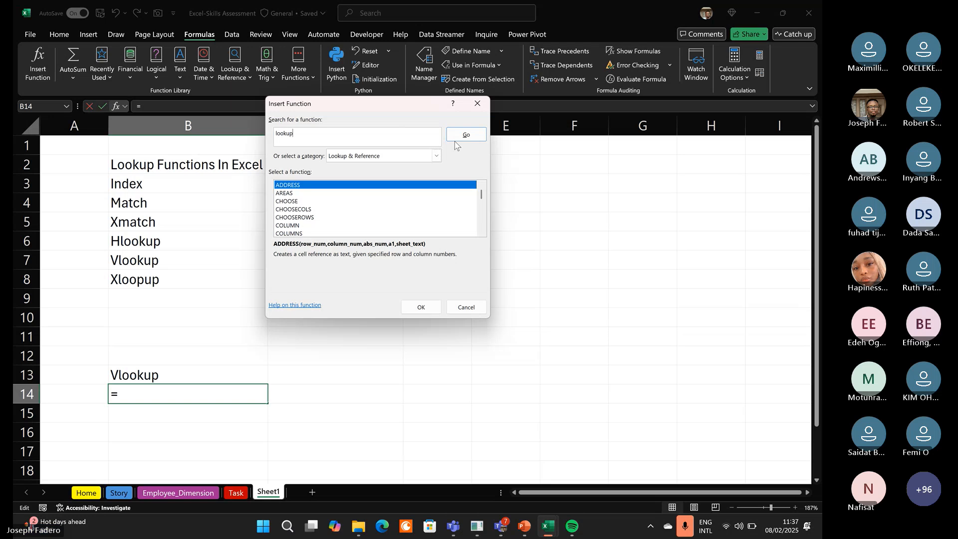
Search the functions for lookup and read the descriptions of LOOKUP, HLOOKUP, VLOOKUP, XLOOKUP and XMATCH.
click(454, 140)
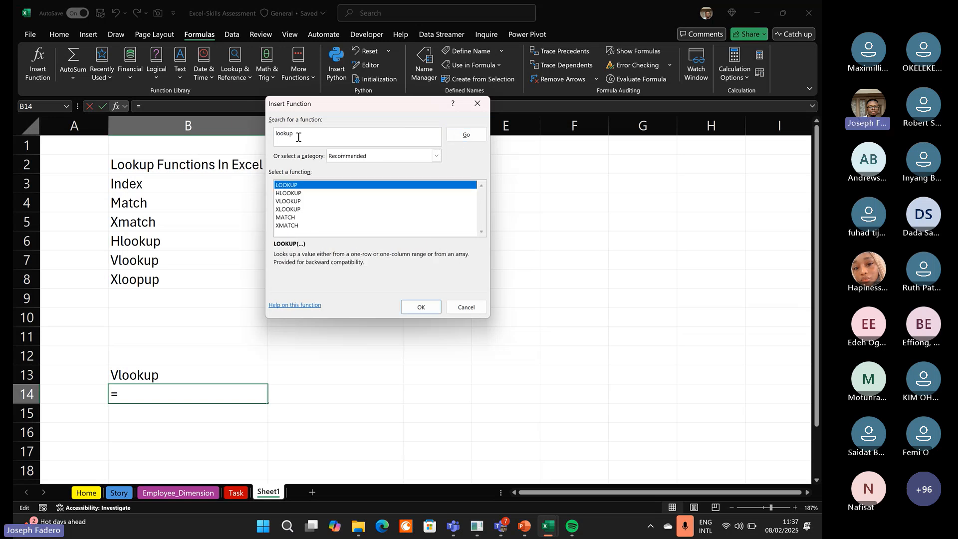
click(295, 202)
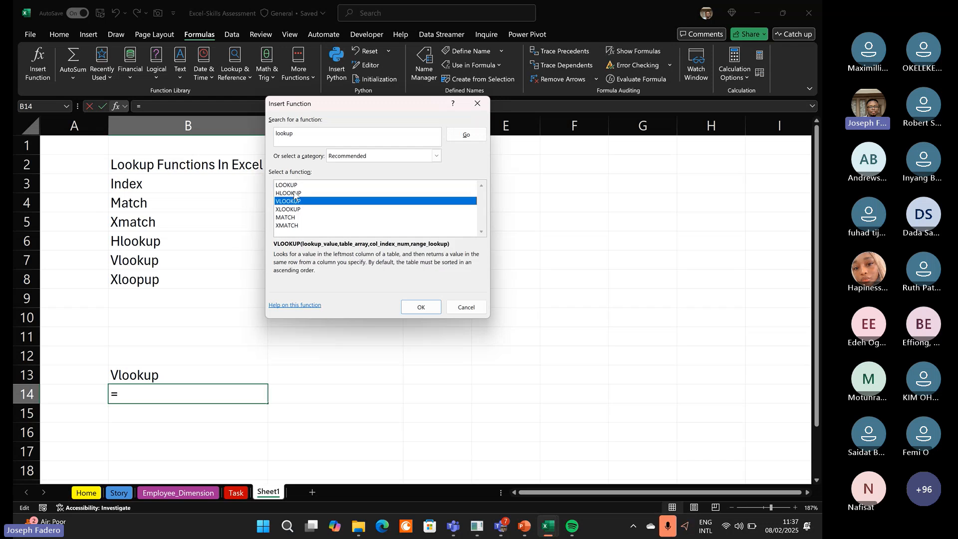
click(294, 193)
click(294, 187)
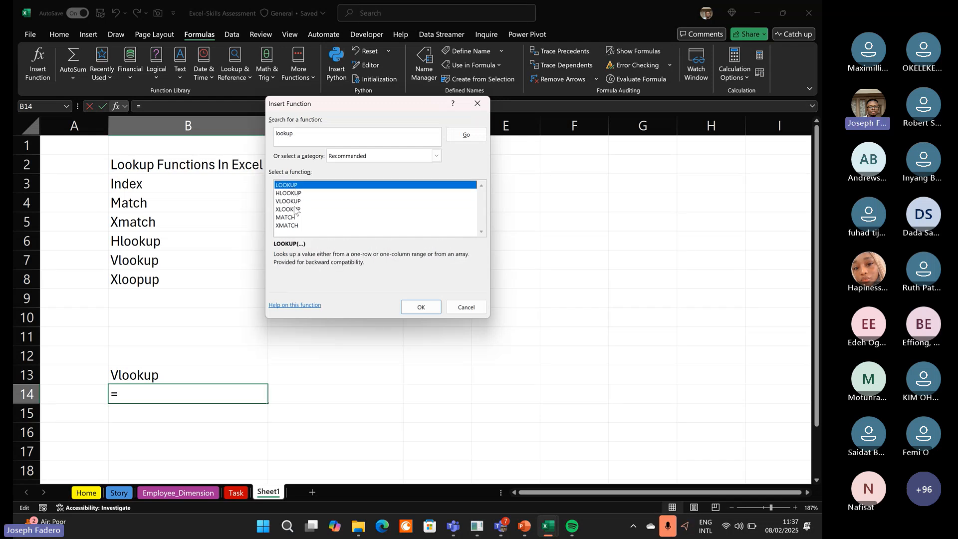
click(296, 210)
click(292, 225)
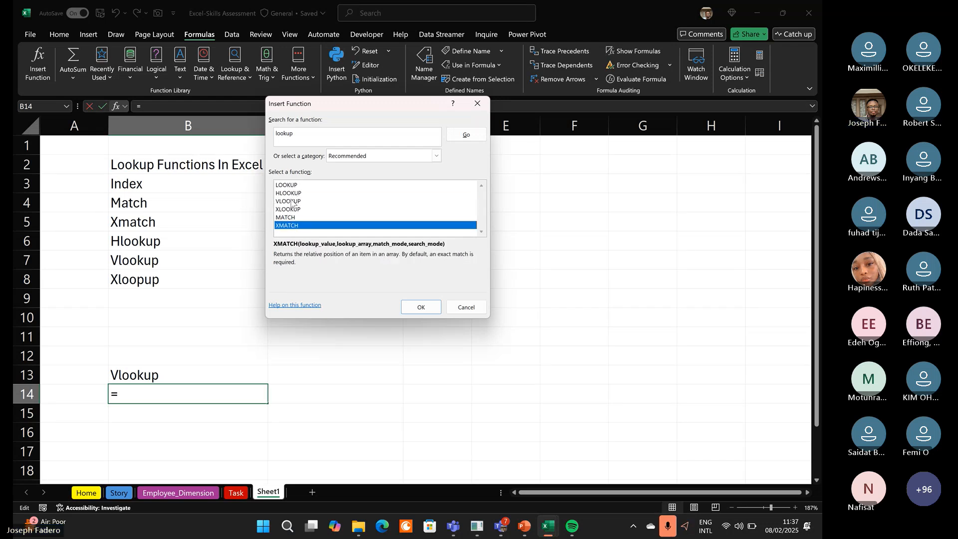
click(295, 202)
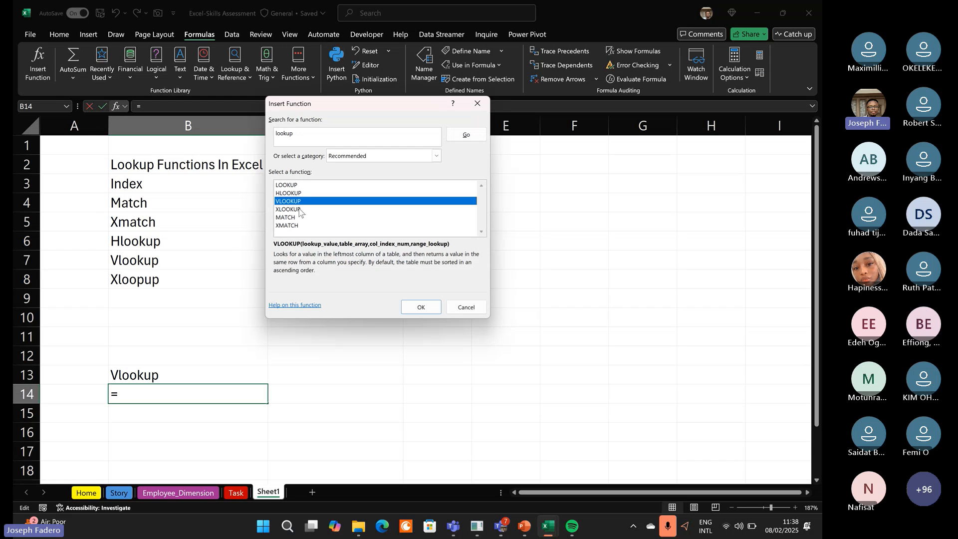
click(294, 185)
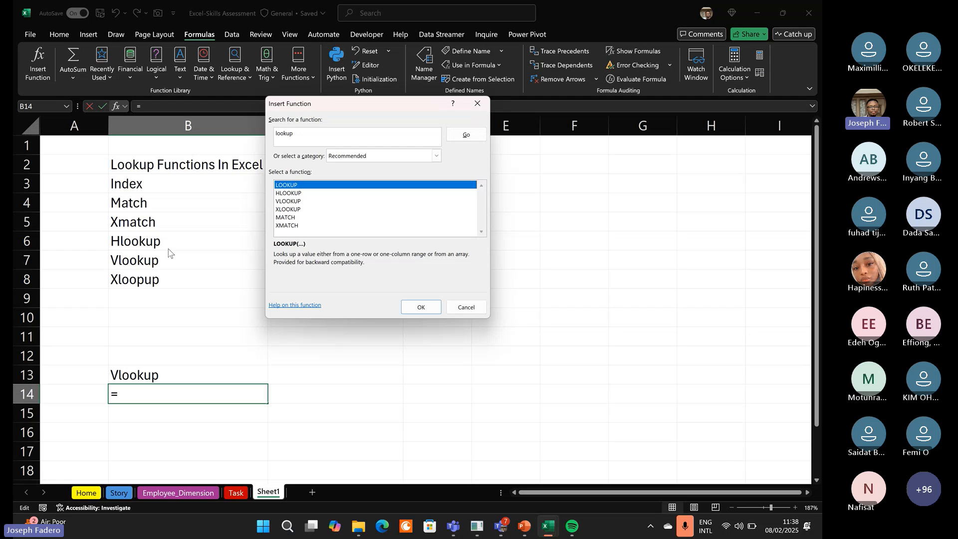
click(297, 195)
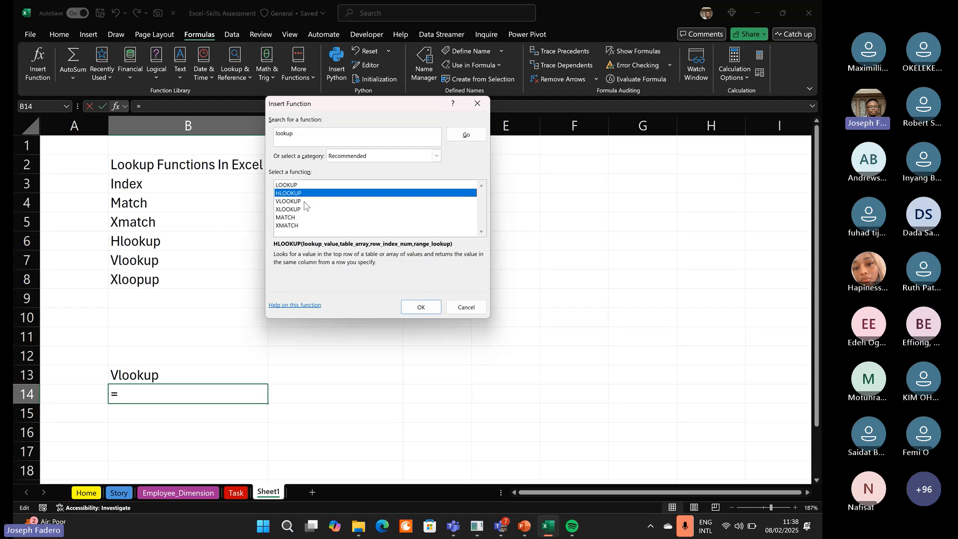
click(304, 202)
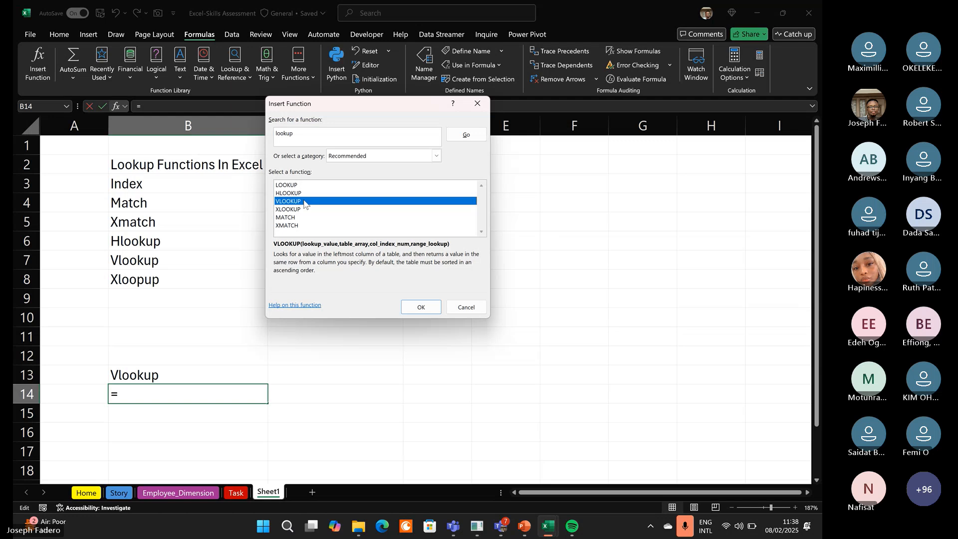
click(296, 211)
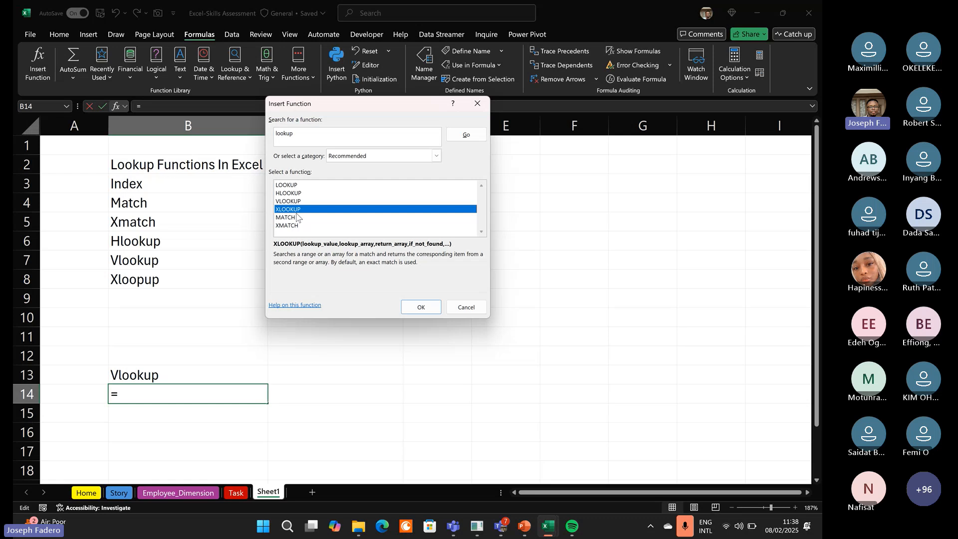
click(290, 226)
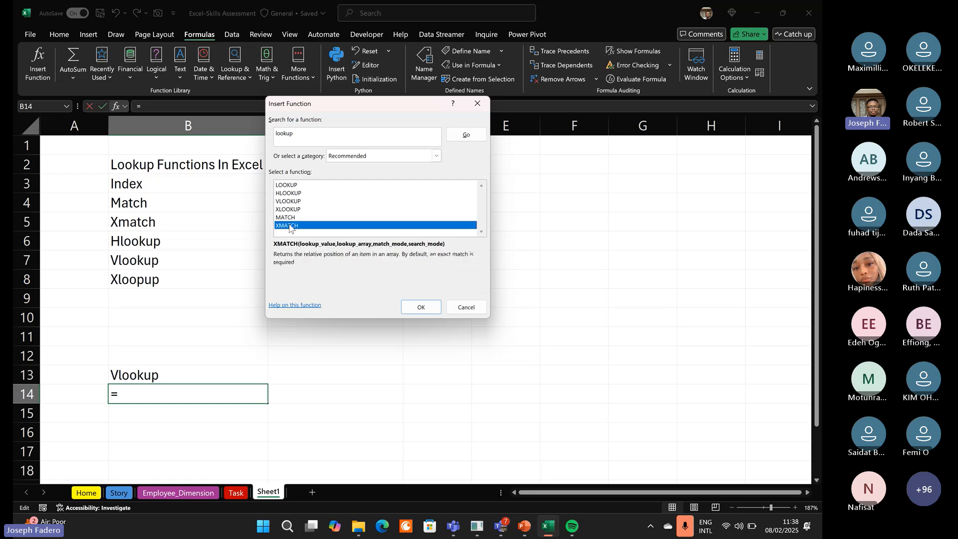
click(294, 210)
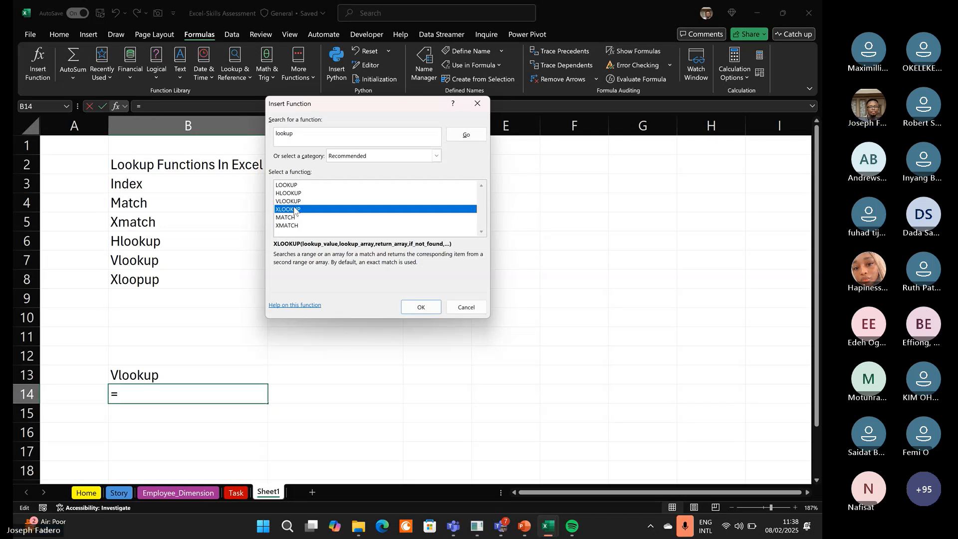
Open the arguments of VLOOKUP, review the table array, column index and range lookup descriptions, and cancel the function.
click(311, 201)
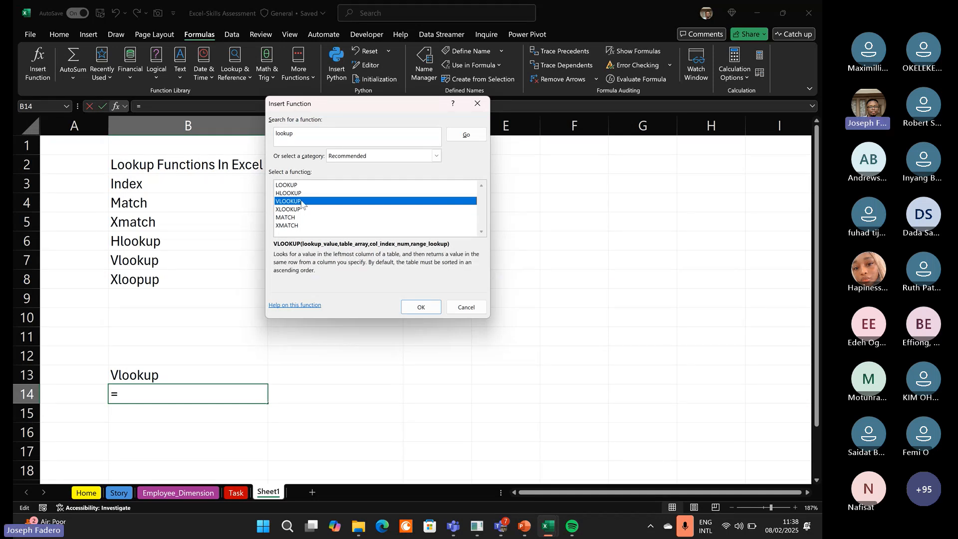
click(421, 308)
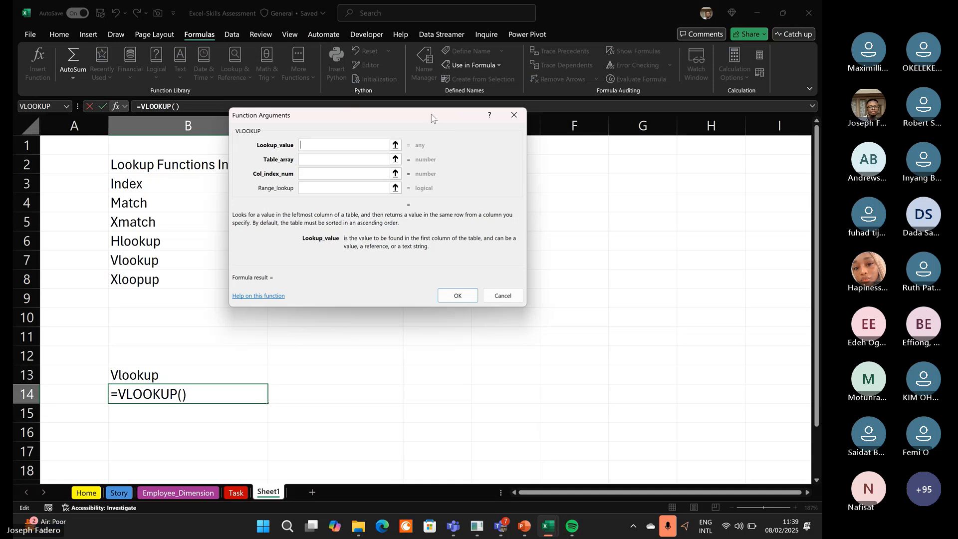
drag(431, 118, 656, 186)
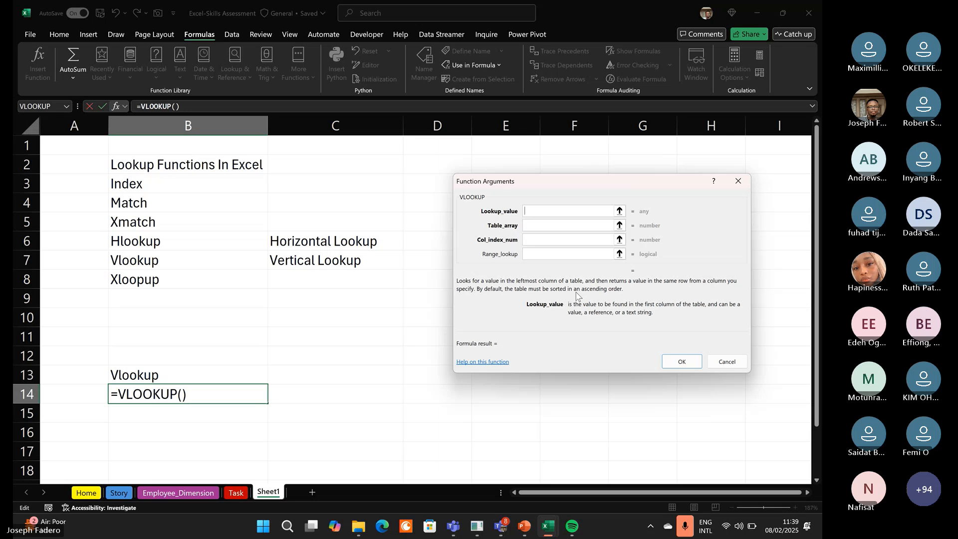
click(567, 225)
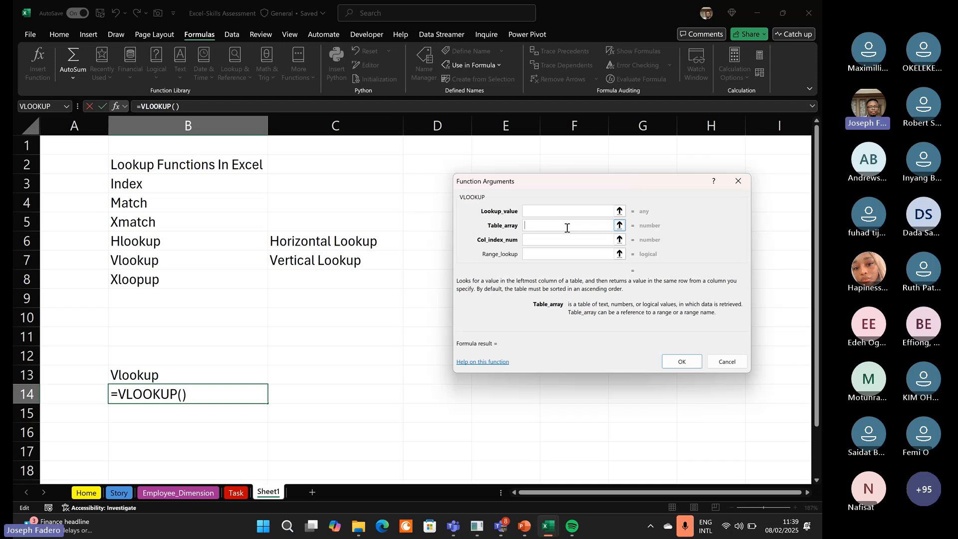
click(546, 243)
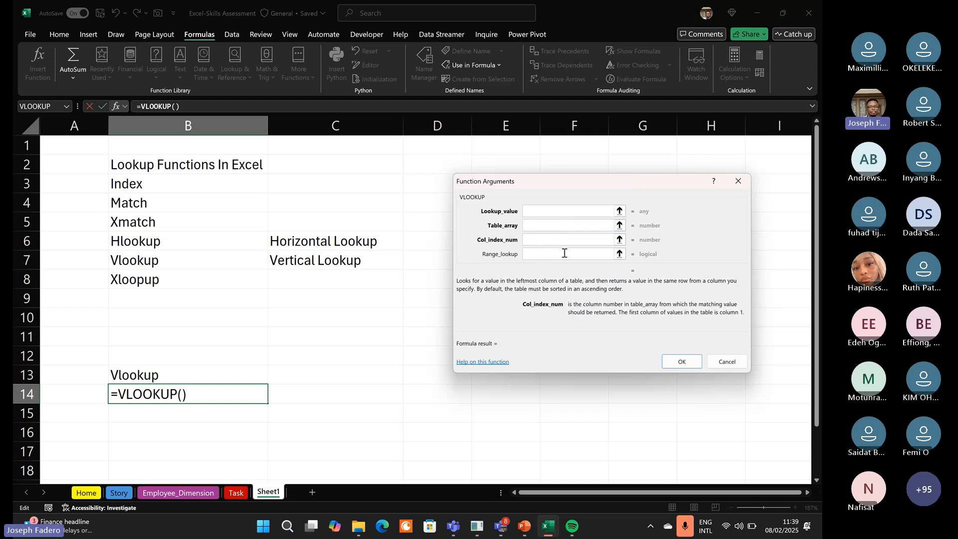
click(541, 242)
click(537, 254)
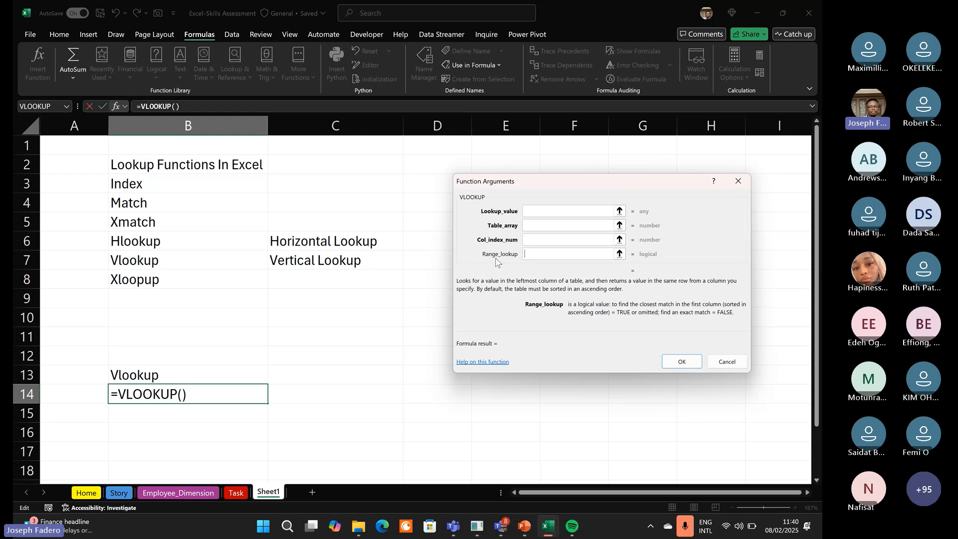
click(727, 361)
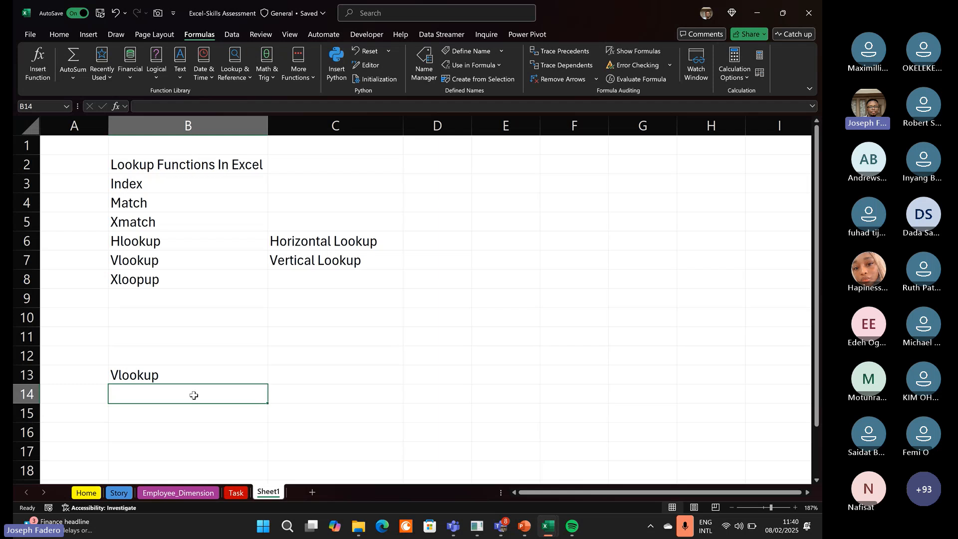
Enter the label "Lookup Value" in cell B14 under the Vlookup heading.
text(Look)
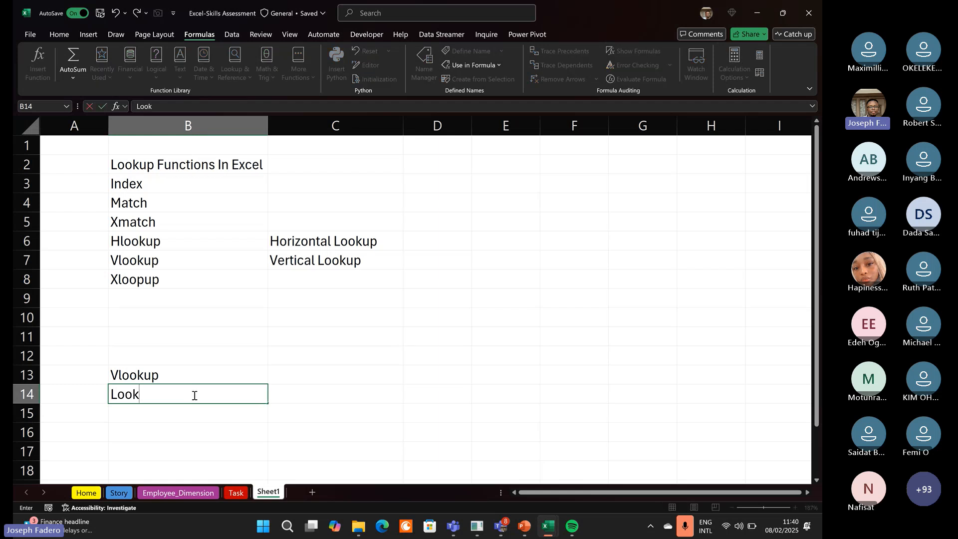
text(up)
key(Return)
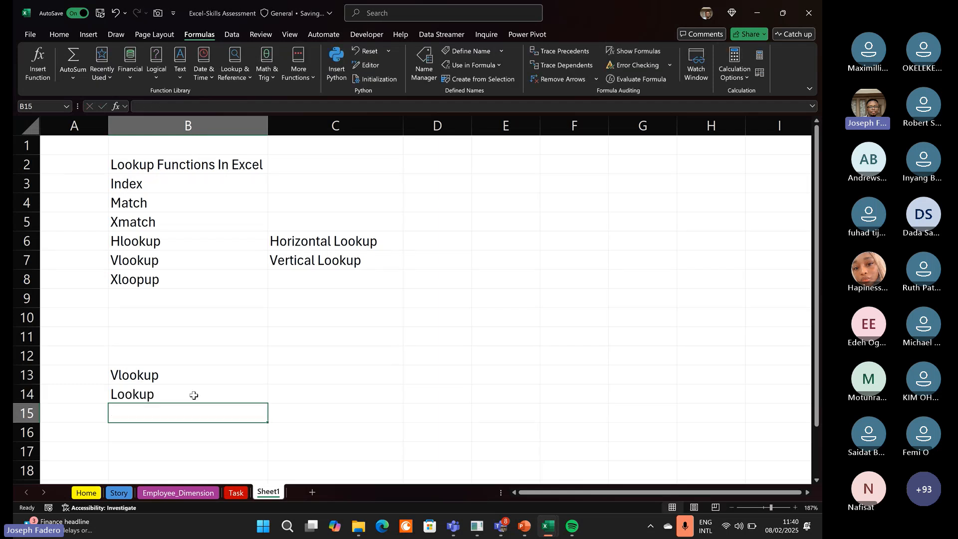
key(Up)
key(Up)
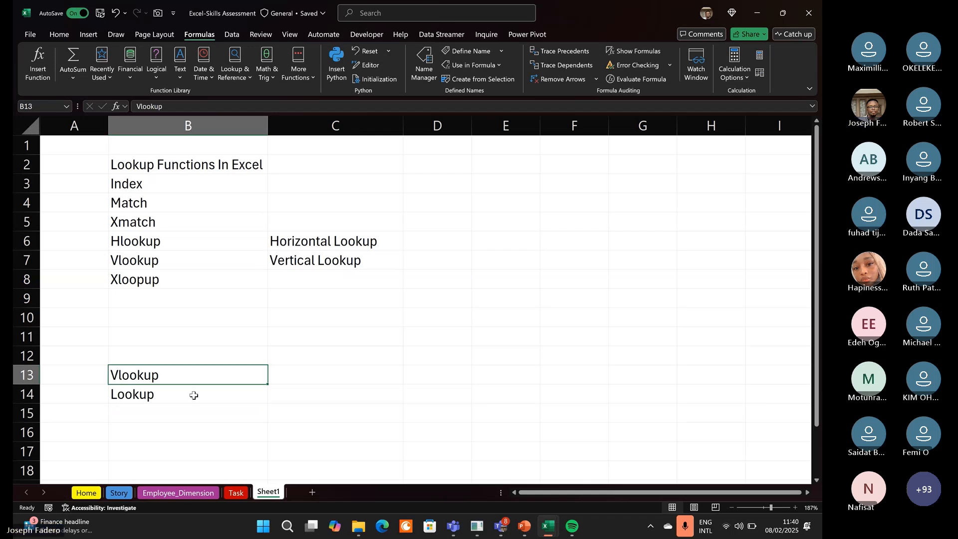
click(194, 396)
click(188, 107)
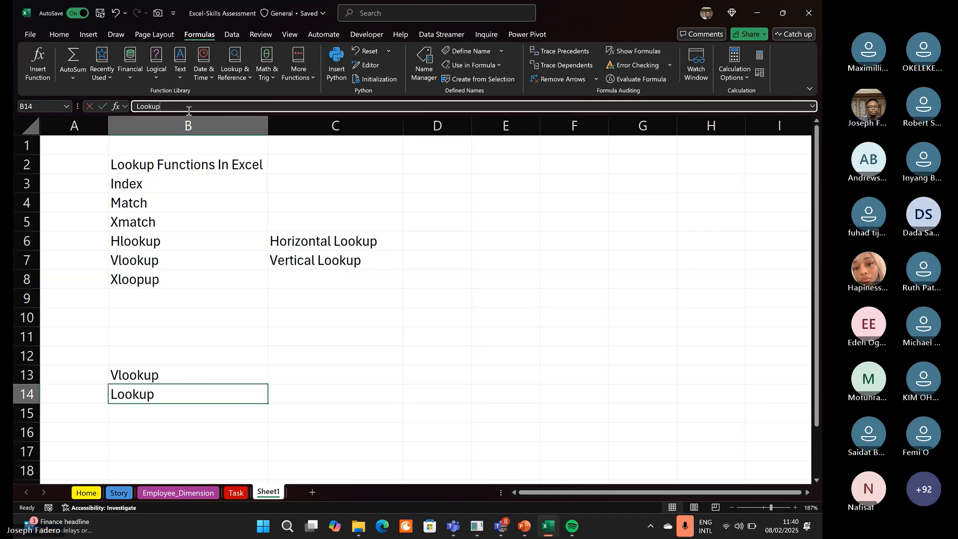
text(Value)
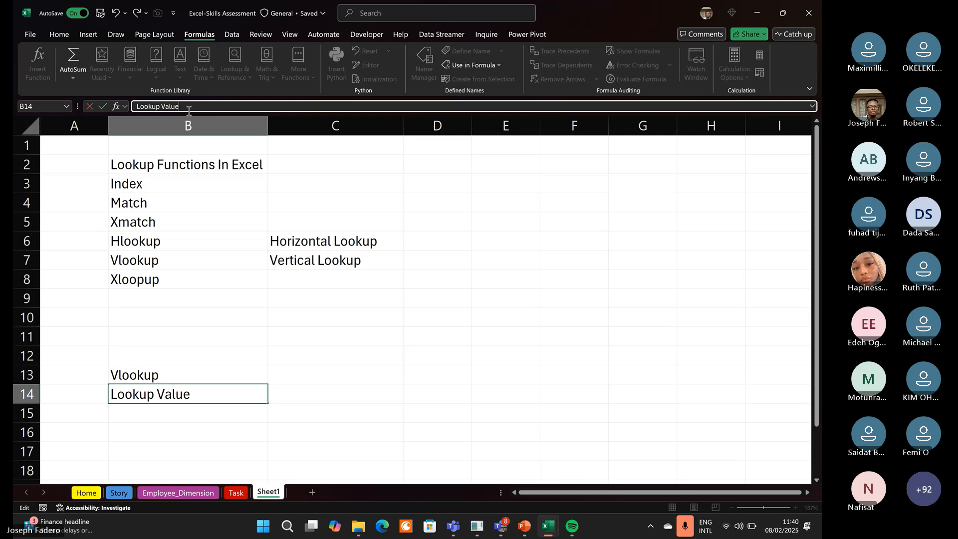
key(Return)
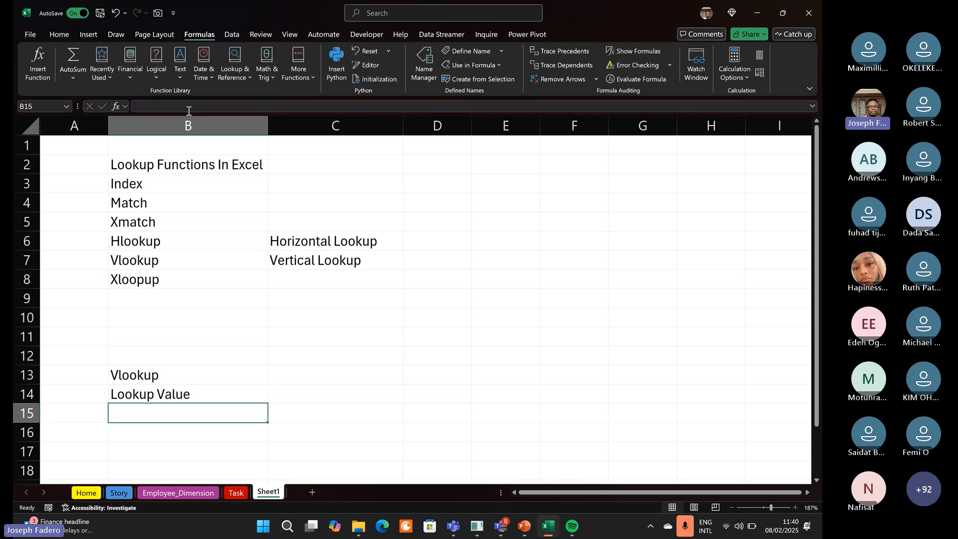
Enter the label "Table Array" in cell B15.
text(Tabl)
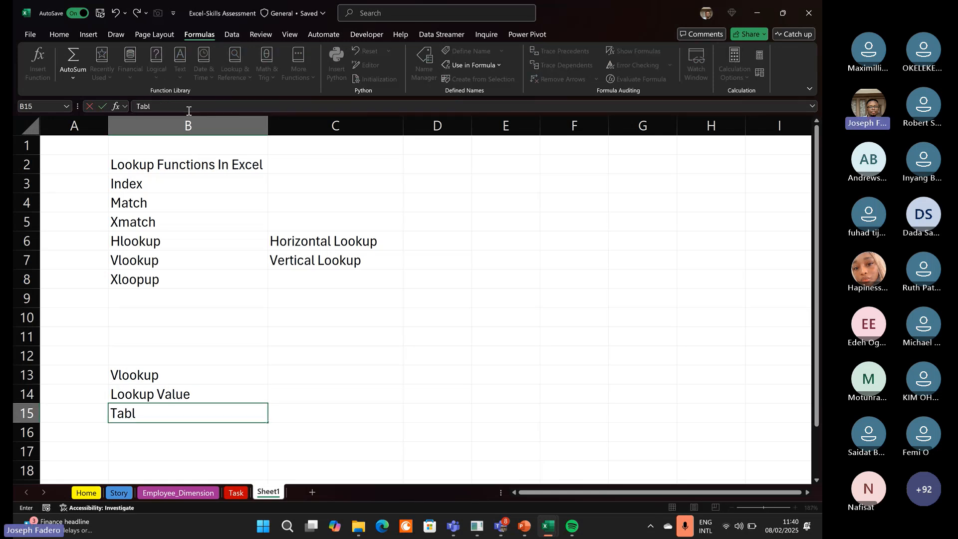
text(e Ar)
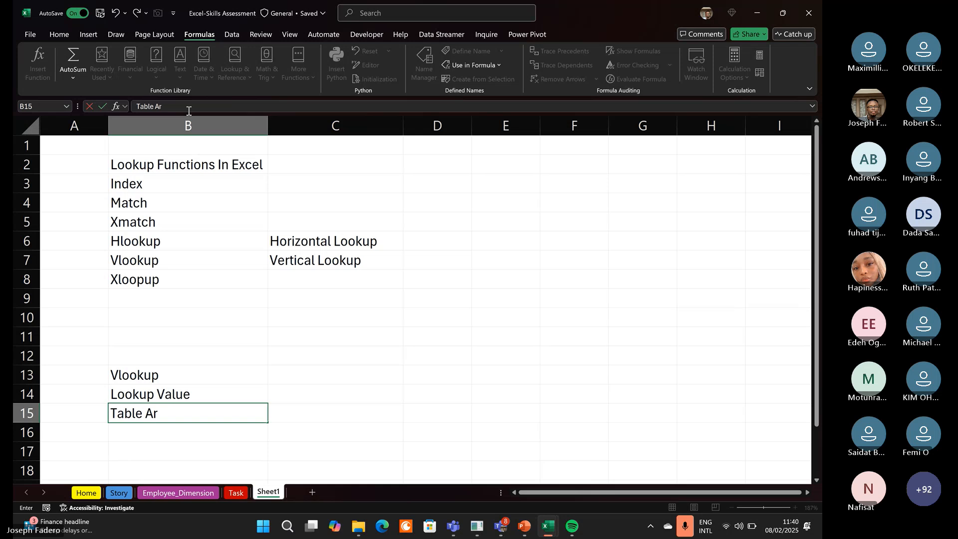
text(ray)
key(Return)
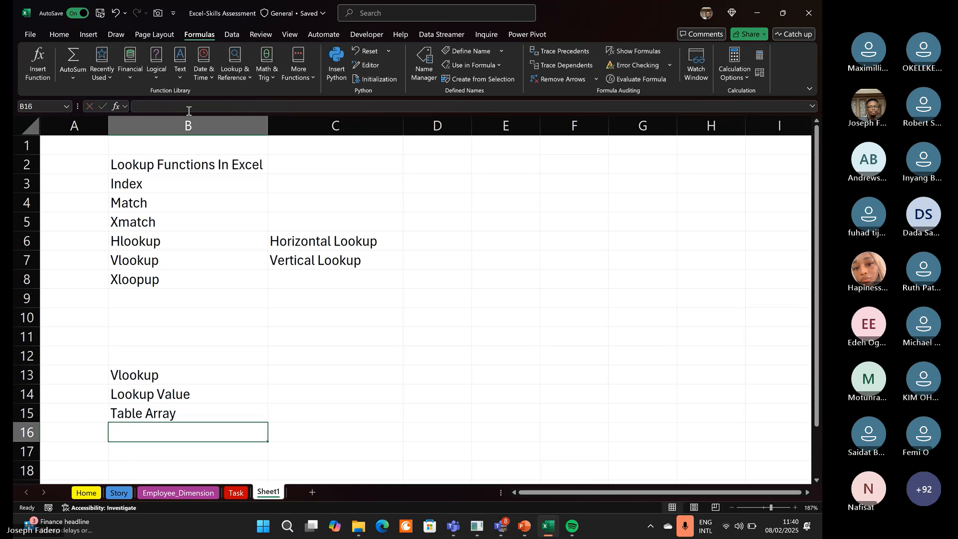
Enter the labels "Column Index Number" in cell B16 and "Range Lookup" in cell B17.
text(Coulm)
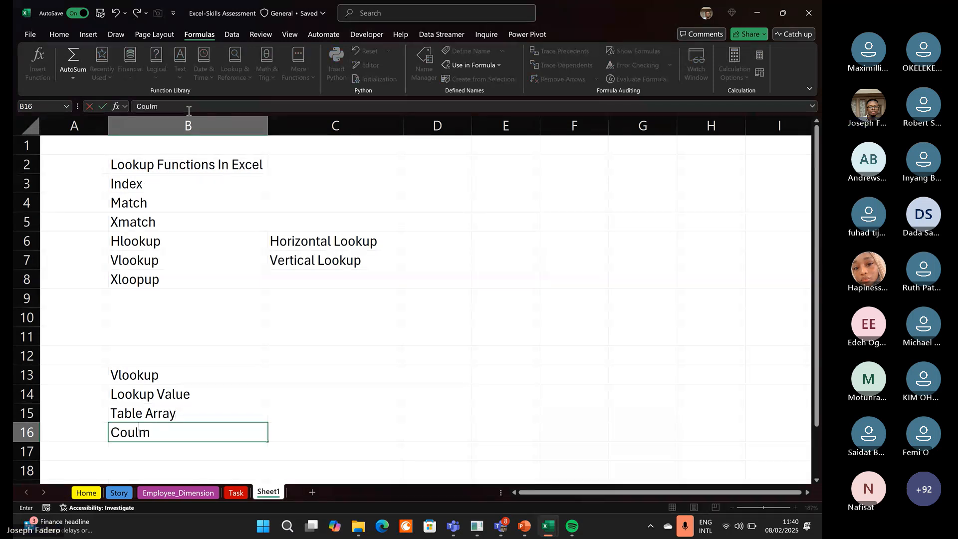
key(BackSpace)
key(BackSpace)
key(BackSpace)
text(lumn Inde)
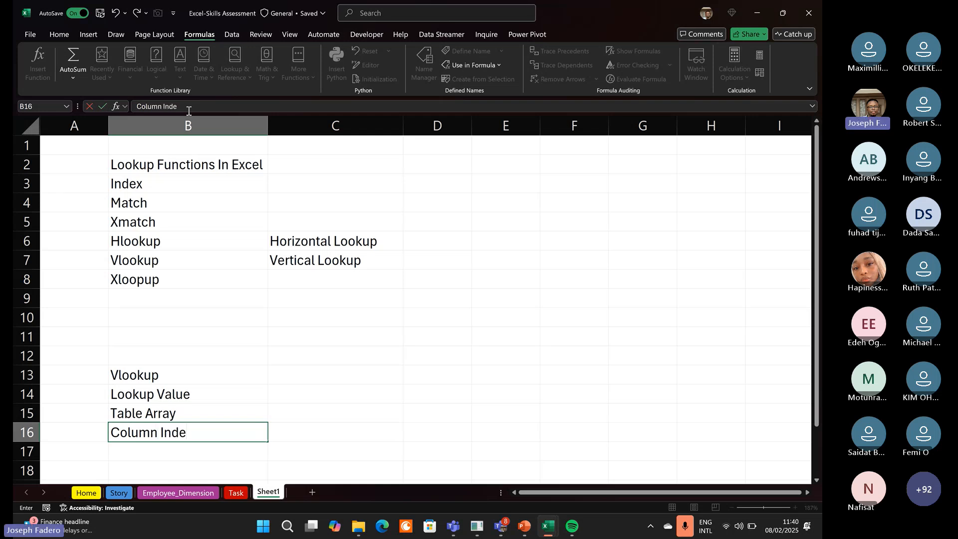
text(x Number)
key(ctrl+Return)
key(Return)
text(Ra)
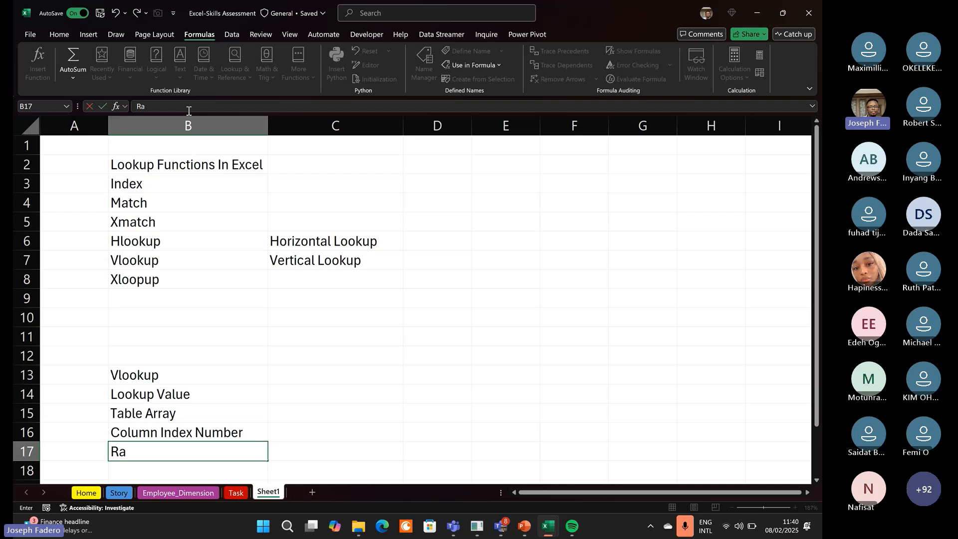
text(nge Lookup)
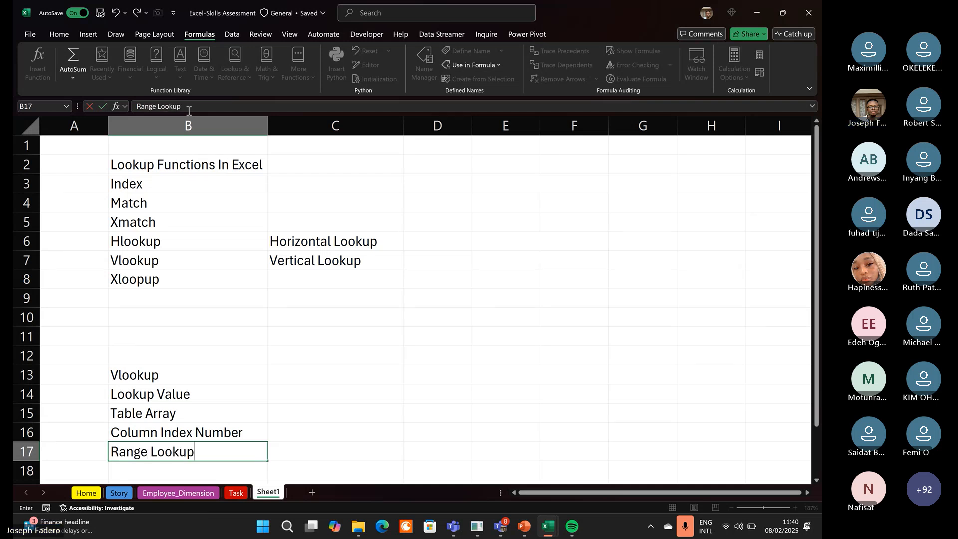
key(Return)
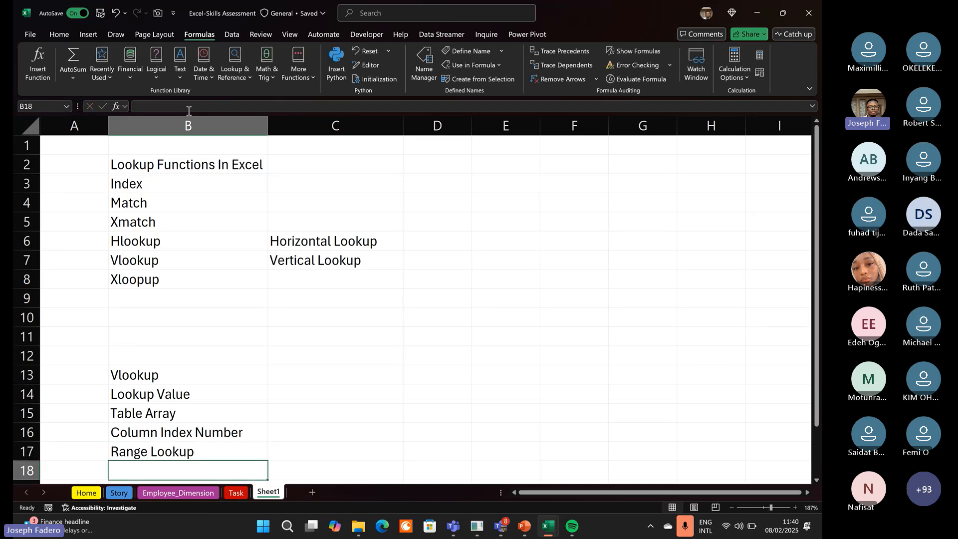
Enter "The Value that is common between both tables or array" in cell C14 as the Lookup Value description.
key(Up)
key(Up)
key(Up)
key(Up)
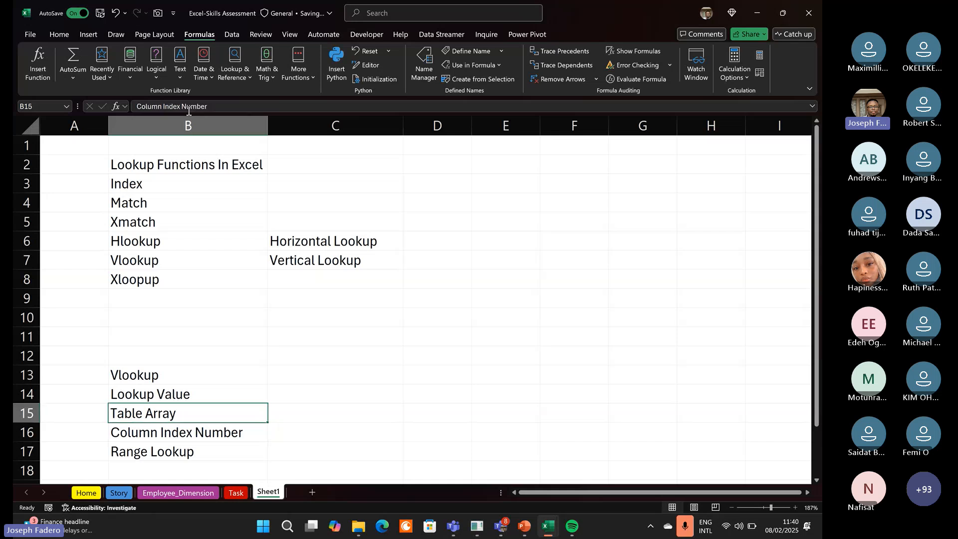
key(Up)
key(Right)
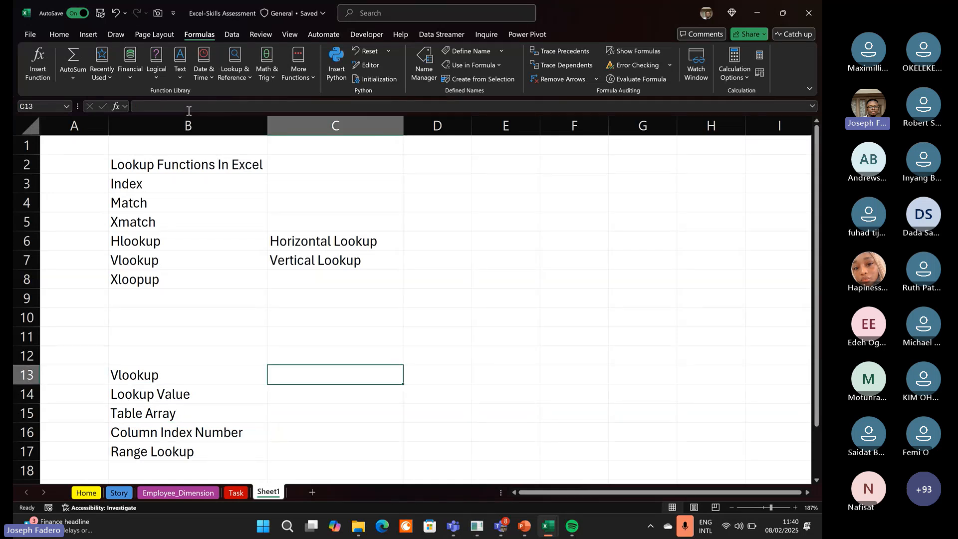
key(Down)
key(Up)
click(306, 396)
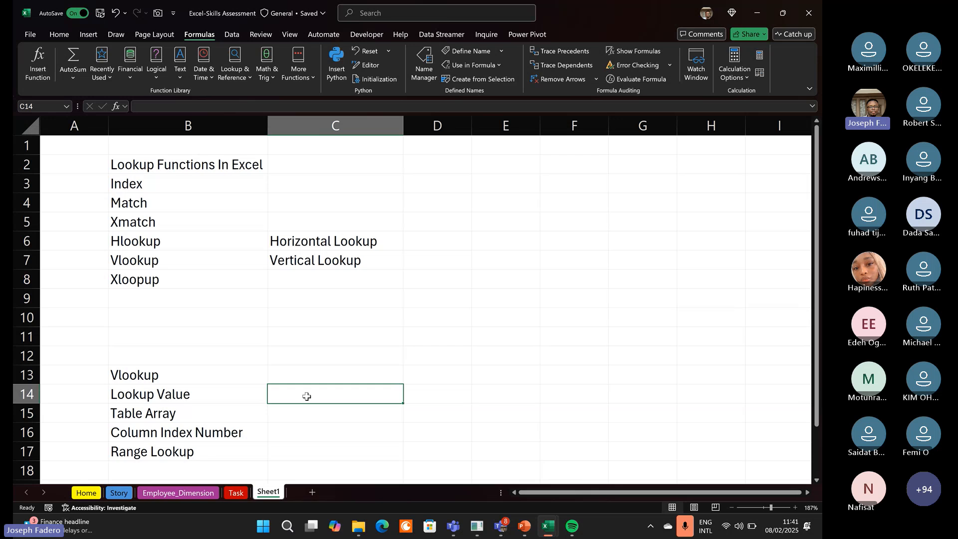
text(The)
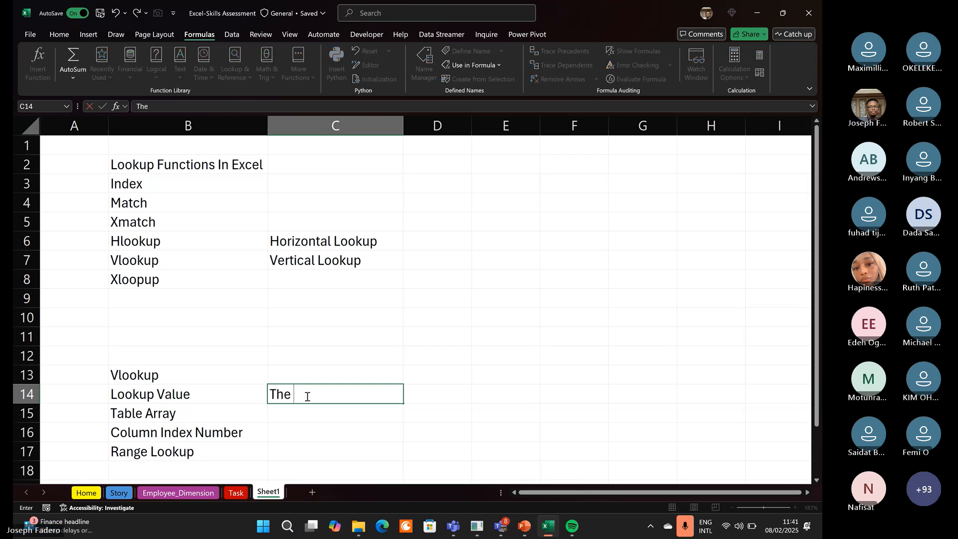
text( Colu)
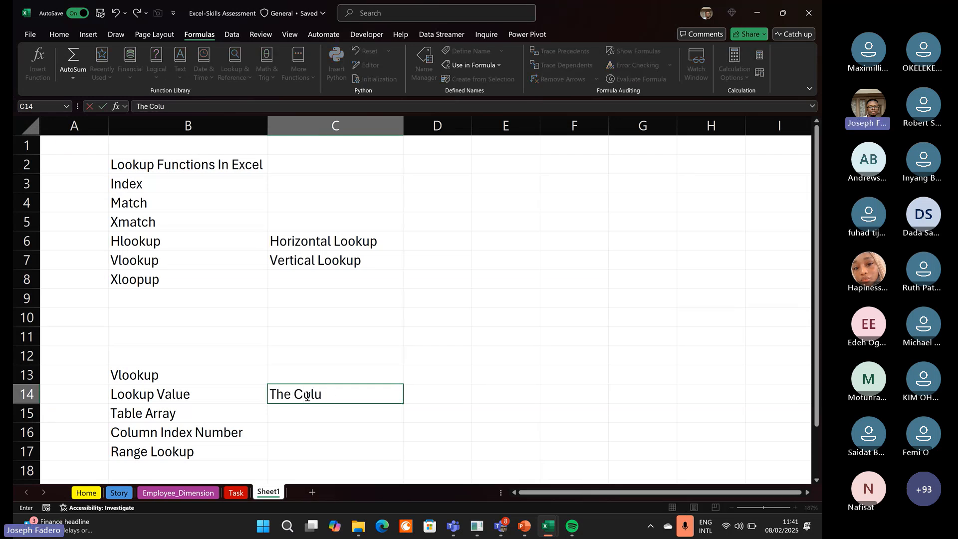
text(mn)
key(BackSpace)
key(BackSpace)
key(BackSpace)
key(BackSpace)
key(BackSpace)
key(BackSpace)
text(Value)
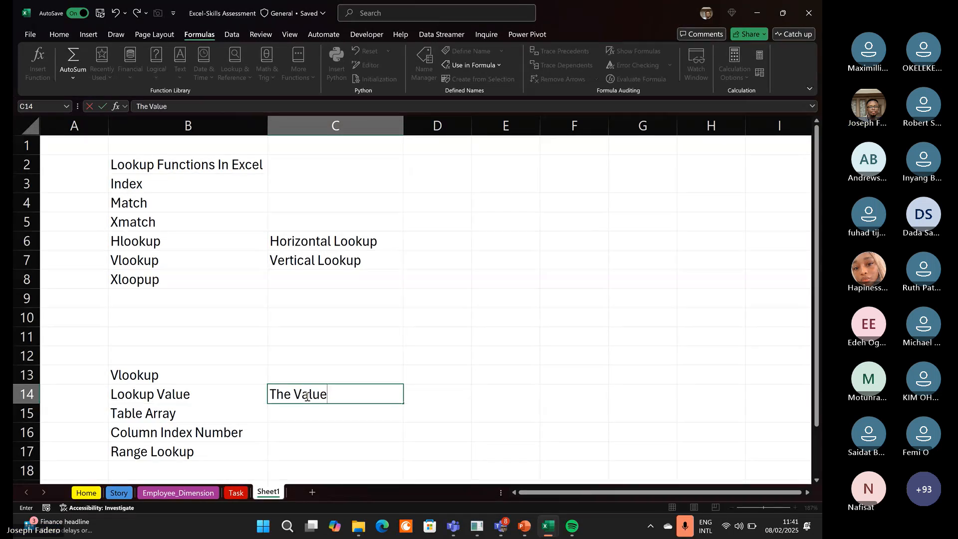
text( that)
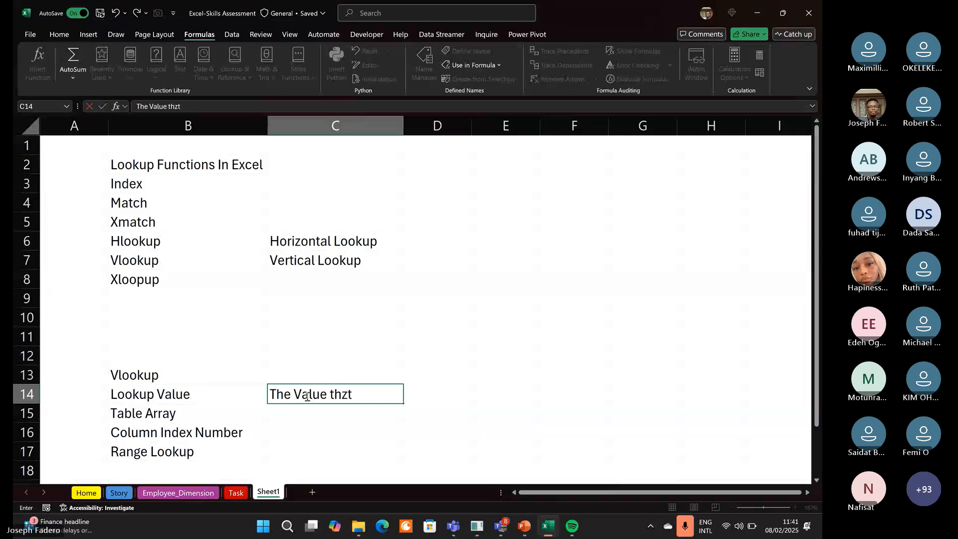
key(BackSpace)
text(t isc)
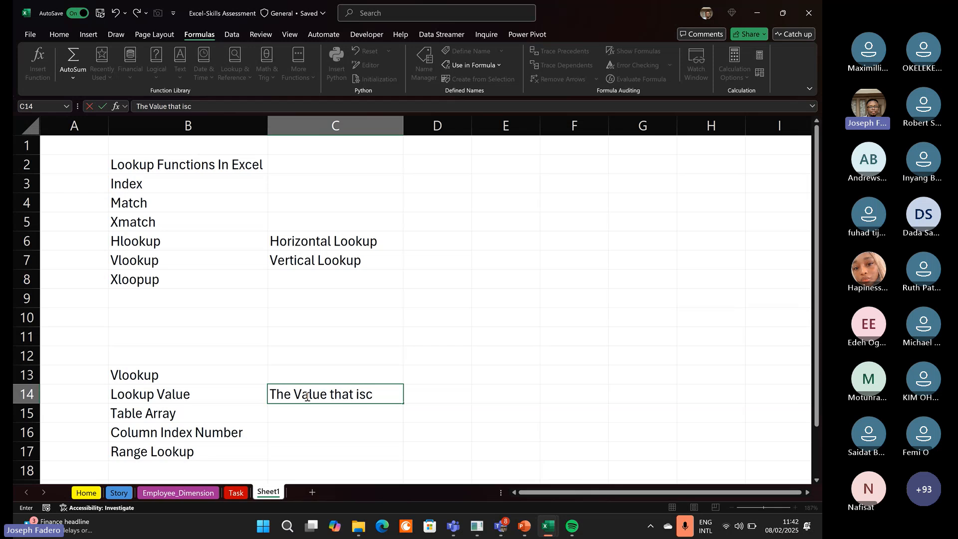
key(BackSpace)
text(common betw)
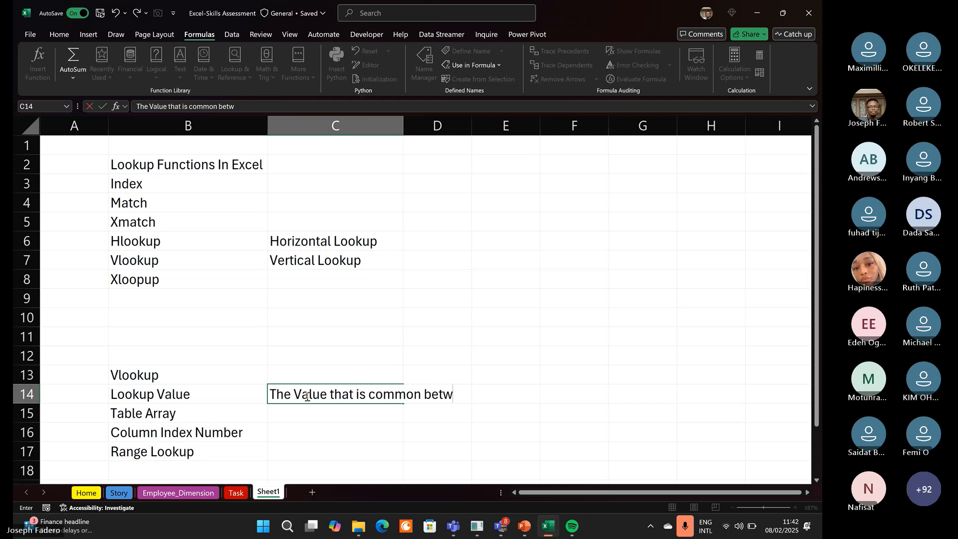
text(een both tables or)
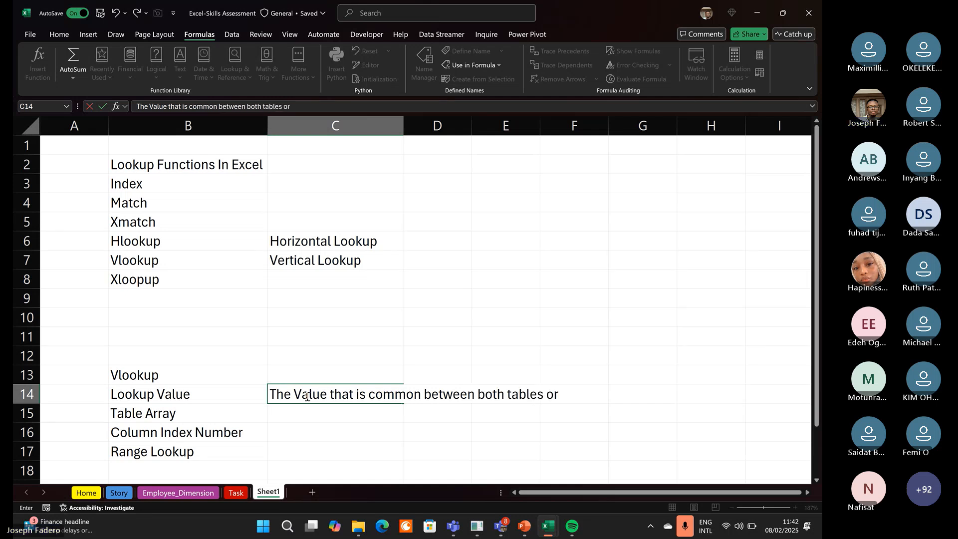
text( array)
key(Return)
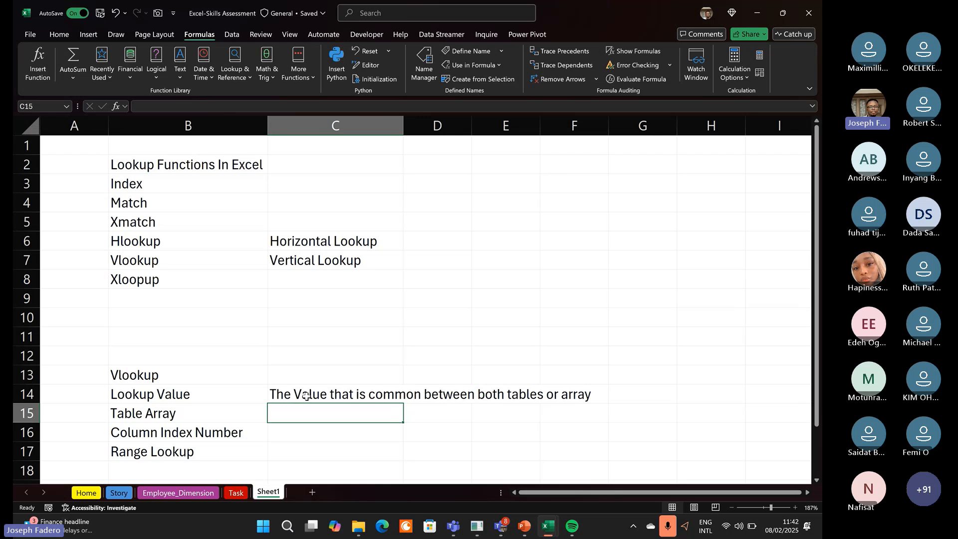
Enter "The table where the information can be found" in cell C15 beside Table Array.
text(The taba)
key(BackSpace)
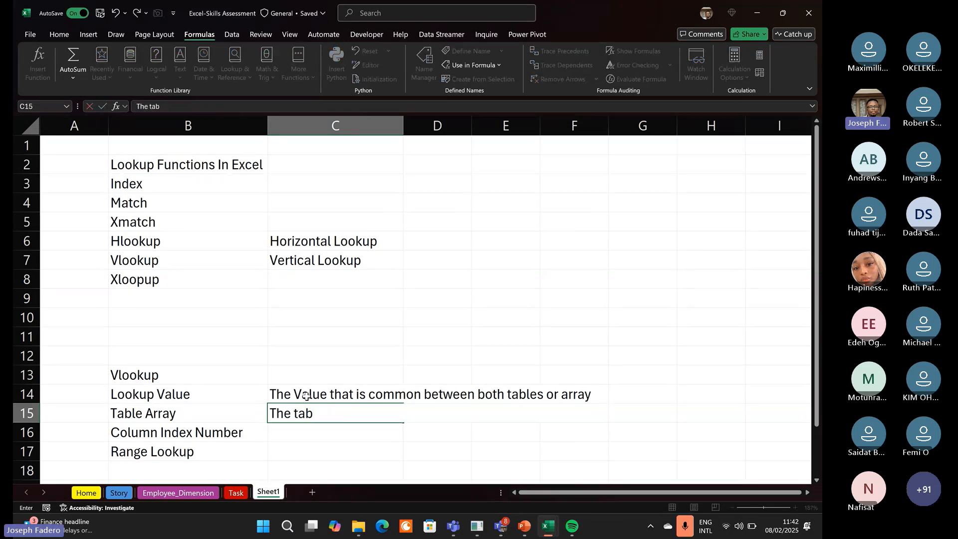
text(le where the informa)
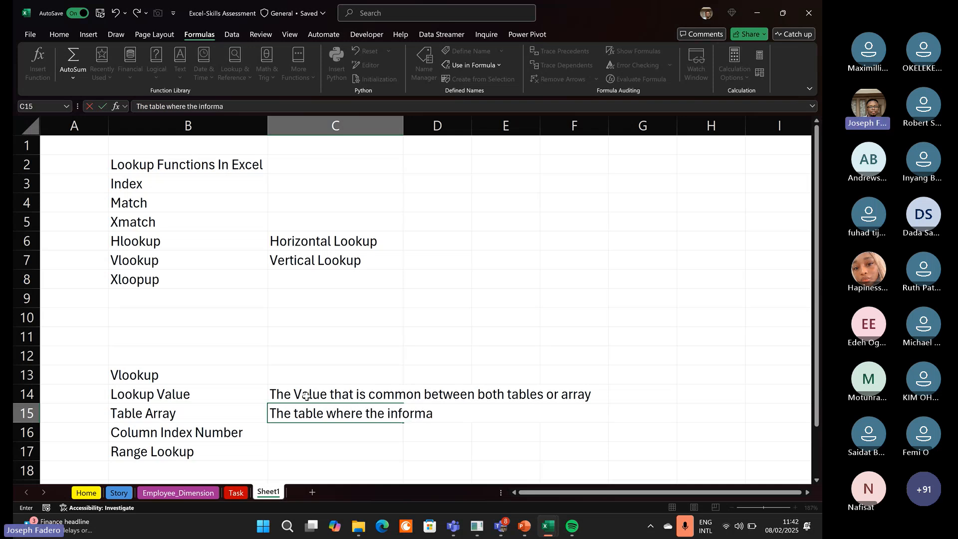
text(tion ca)
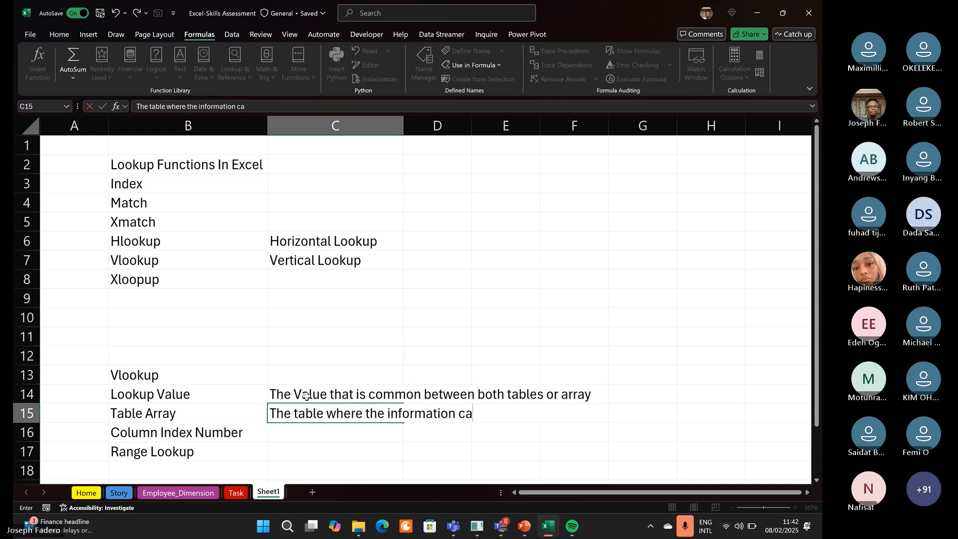
text(n be fodun)
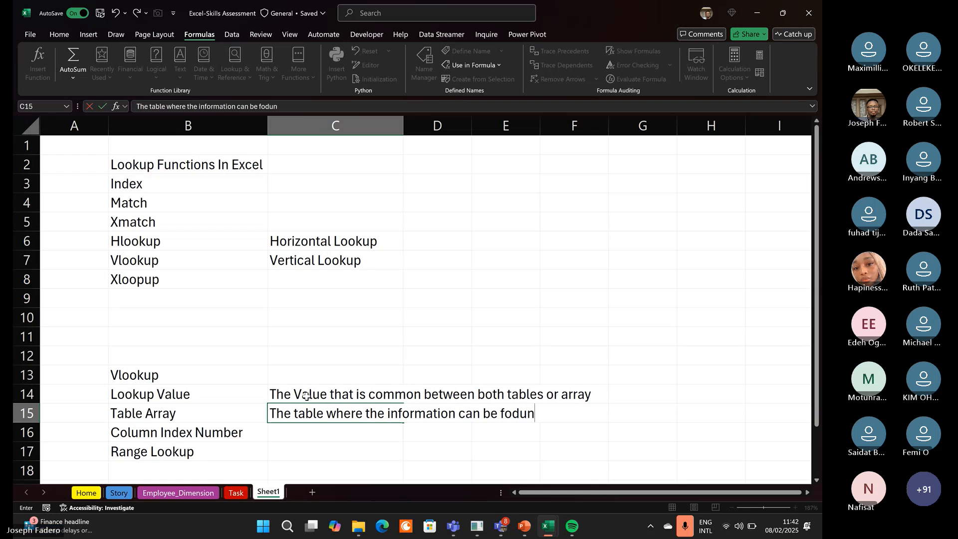
key(BackSpace)
key(BackSpace)
key(BackSpace)
text(und)
key(Return)
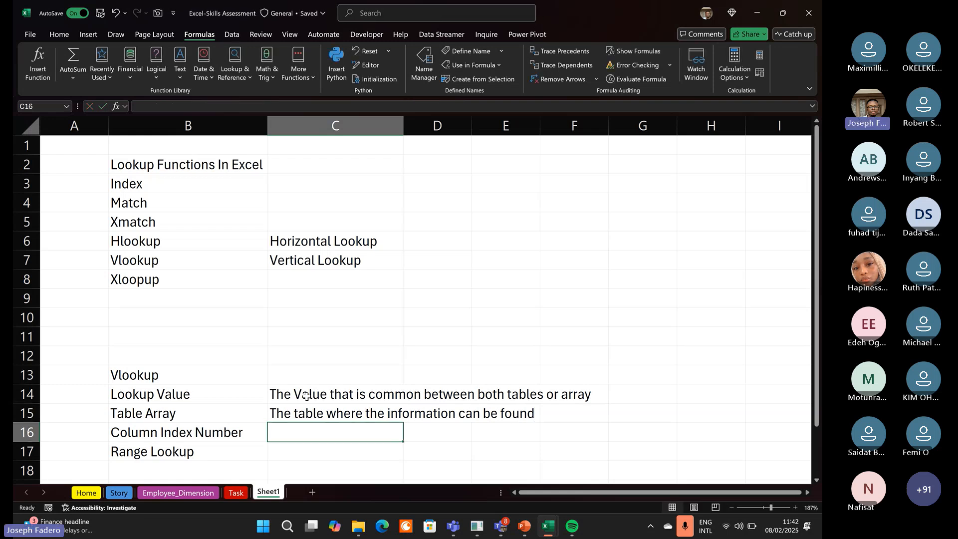
Enter "What is the number of the column that you are interested in" in cell C16 beside Column Index Number.
text(W)
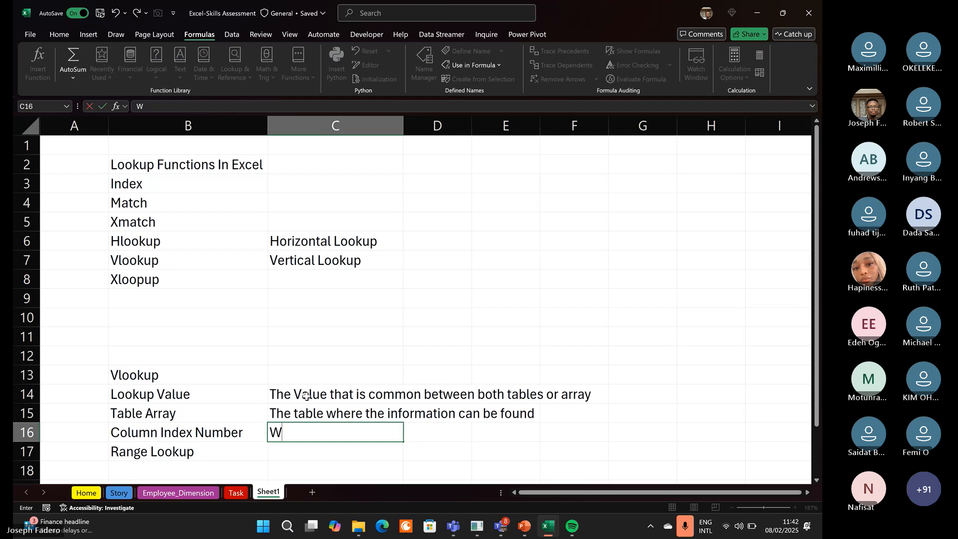
text(hat is rth)
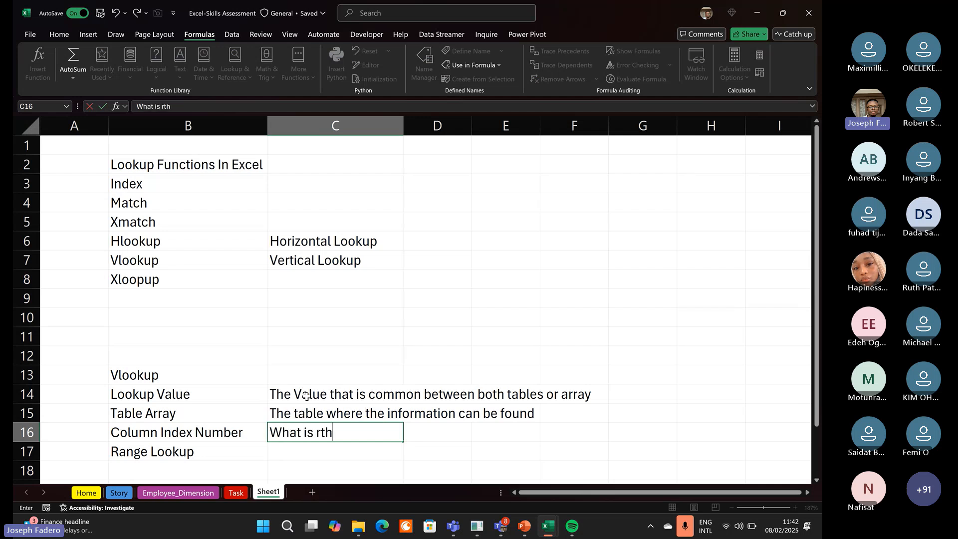
key(BackSpace)
key(BackSpace)
key(BackSpace)
text(the nu)
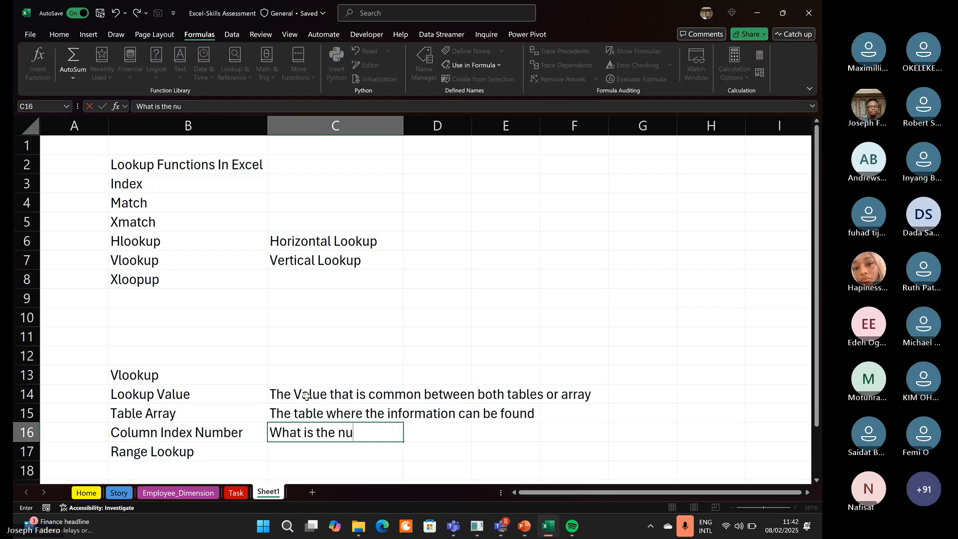
text(mber of the co)
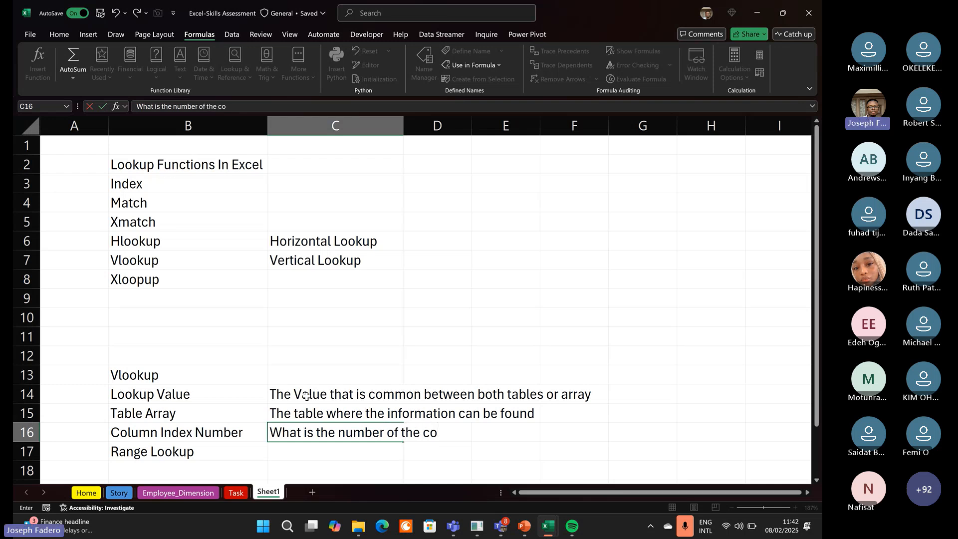
text(lumn t)
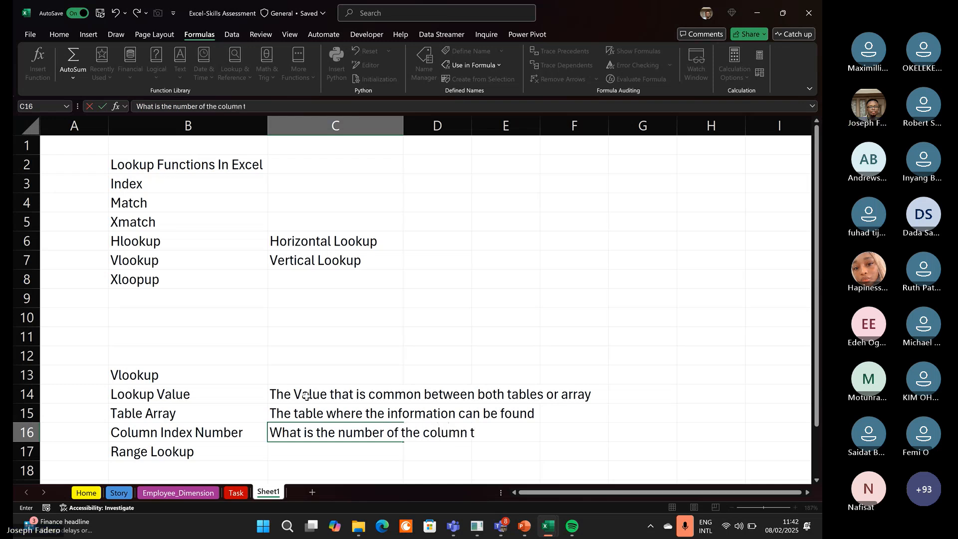
text(hat you)
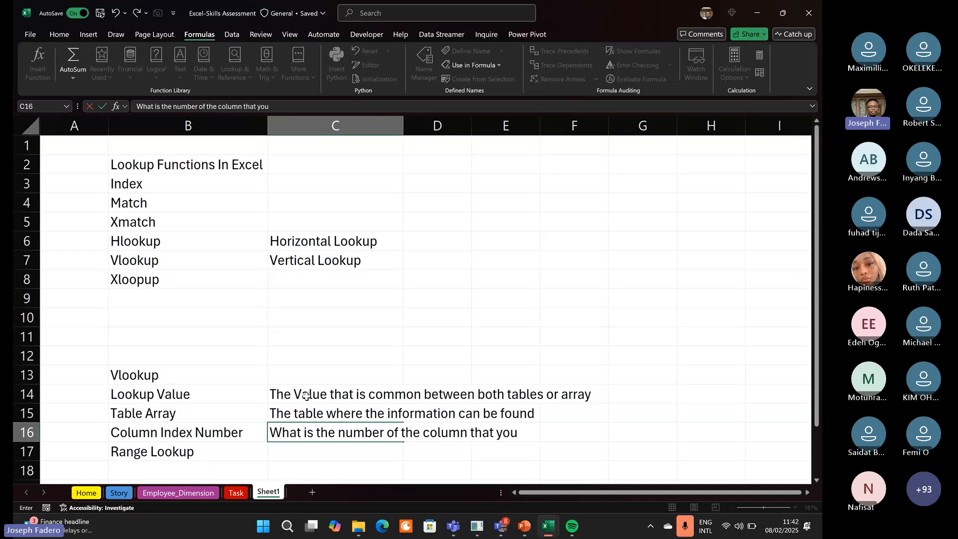
text( are interested)
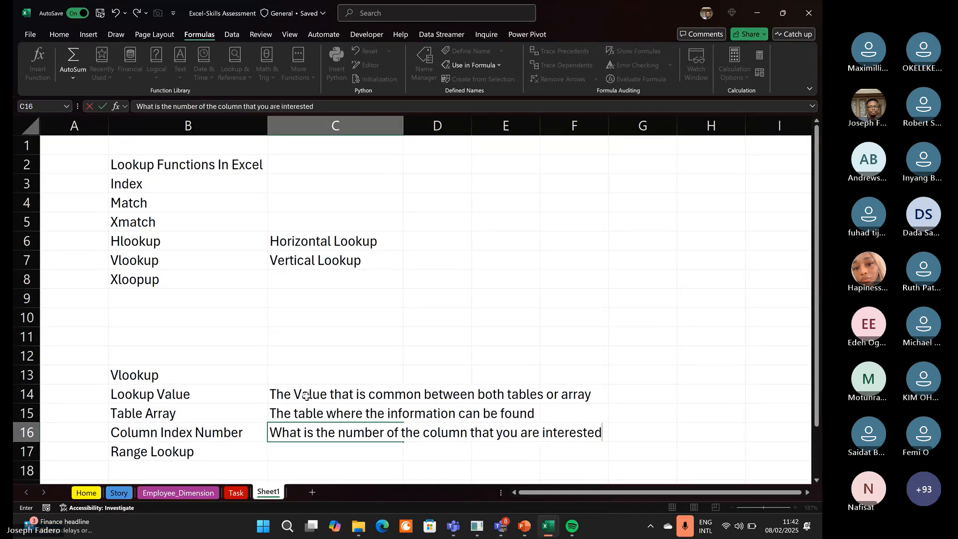
text( in)
key(Return)
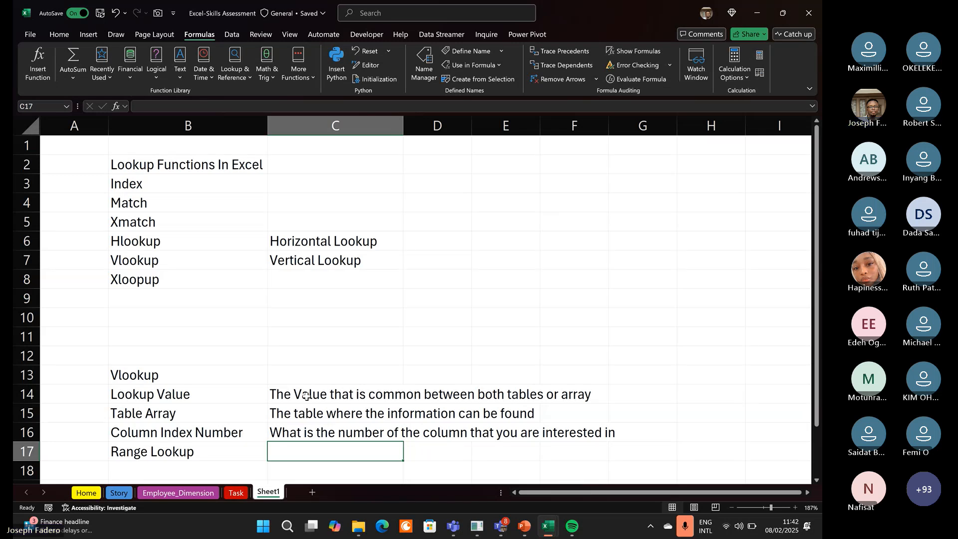
Enter "Do you want an exact match or you want an approximate match" in cell C17 beside Range Lookup.
text(Do you w)
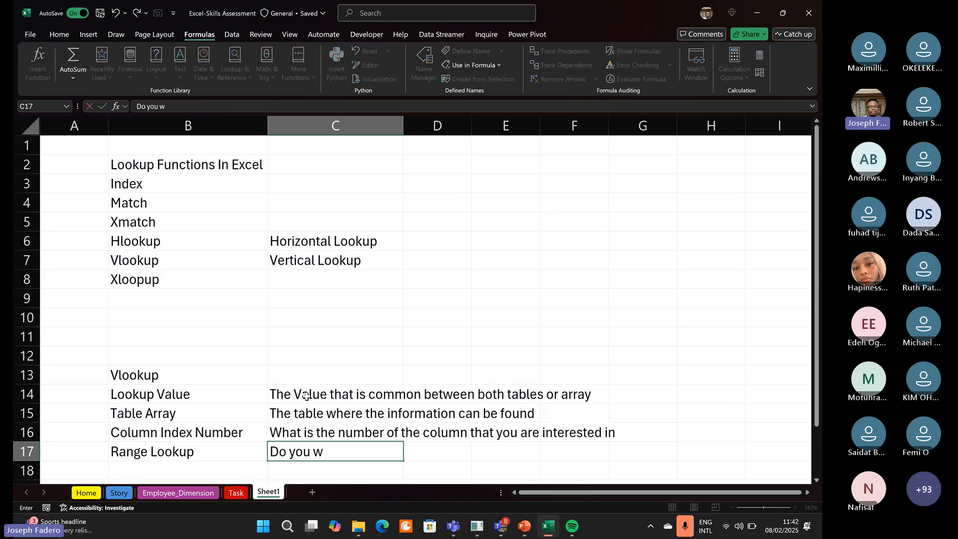
text(ant an exact matc)
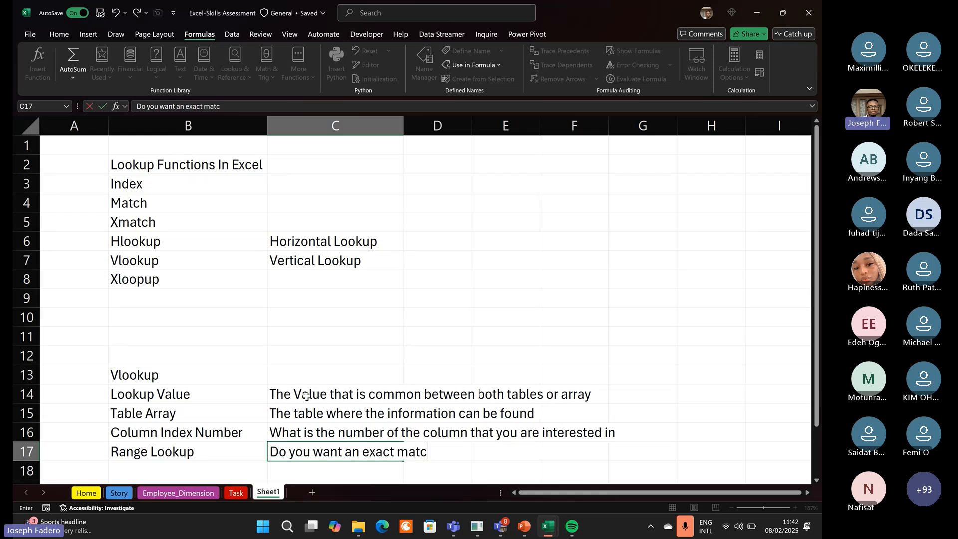
text(h or you want the)
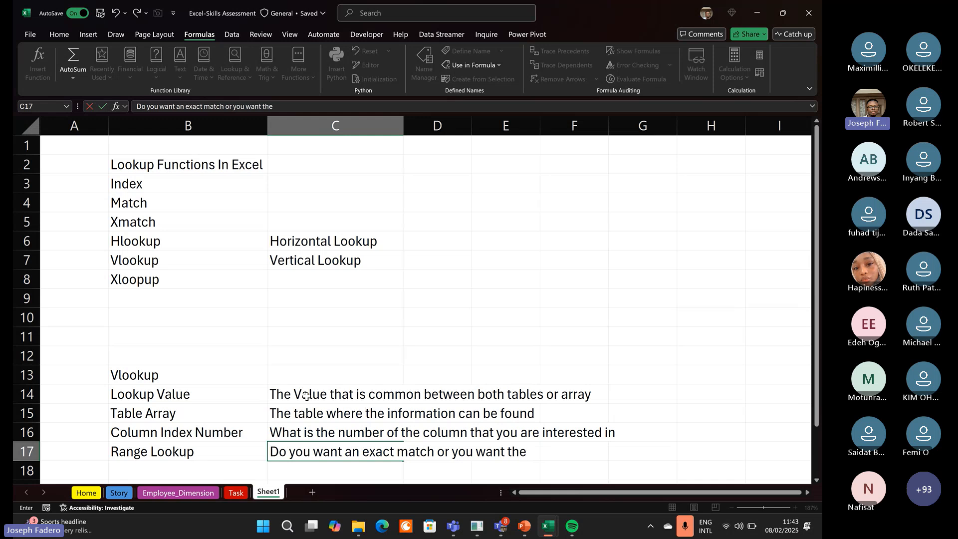
text( co)
key(BackSpace)
key(BackSpace)
key(BackSpace)
key(BackSpace)
key(BackSpace)
key(BackSpace)
text(an ap)
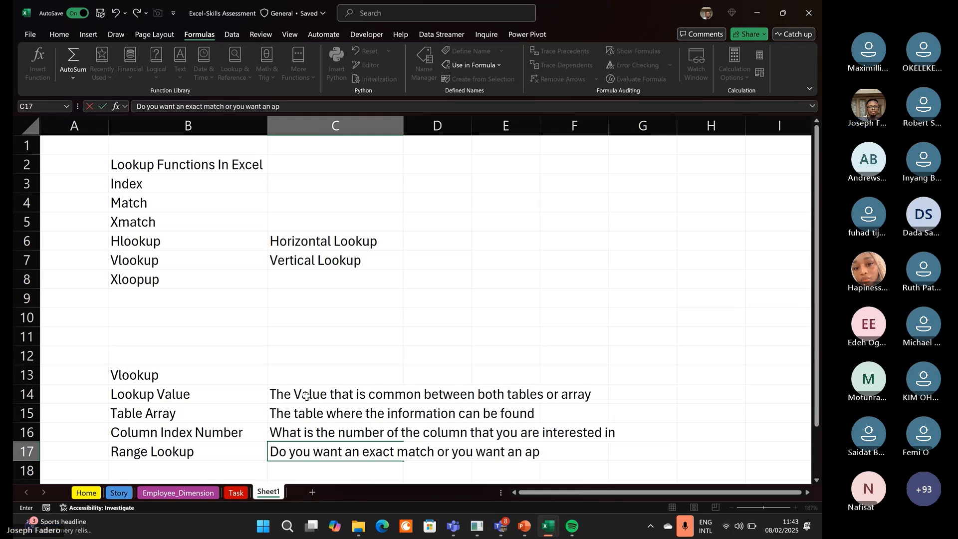
text(proximate)
text( matc)
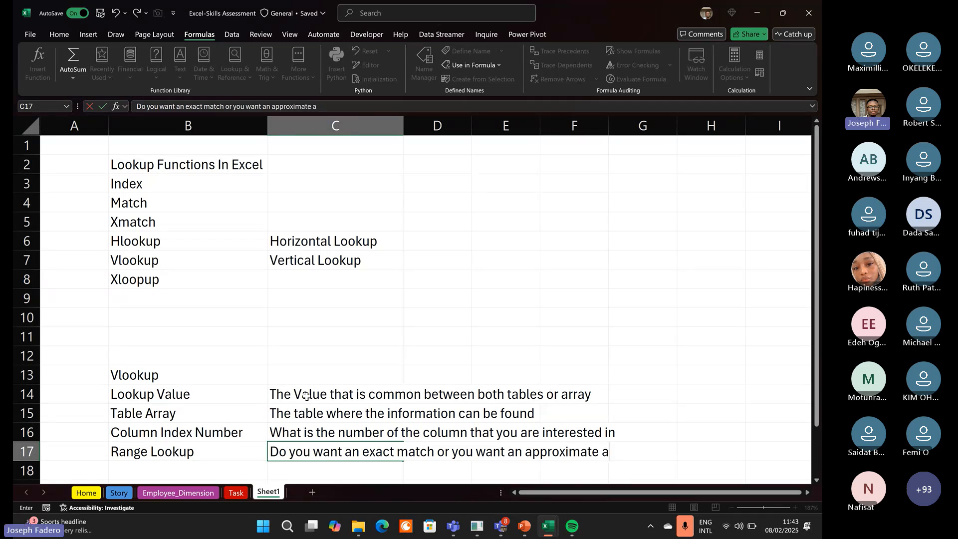
text(h)
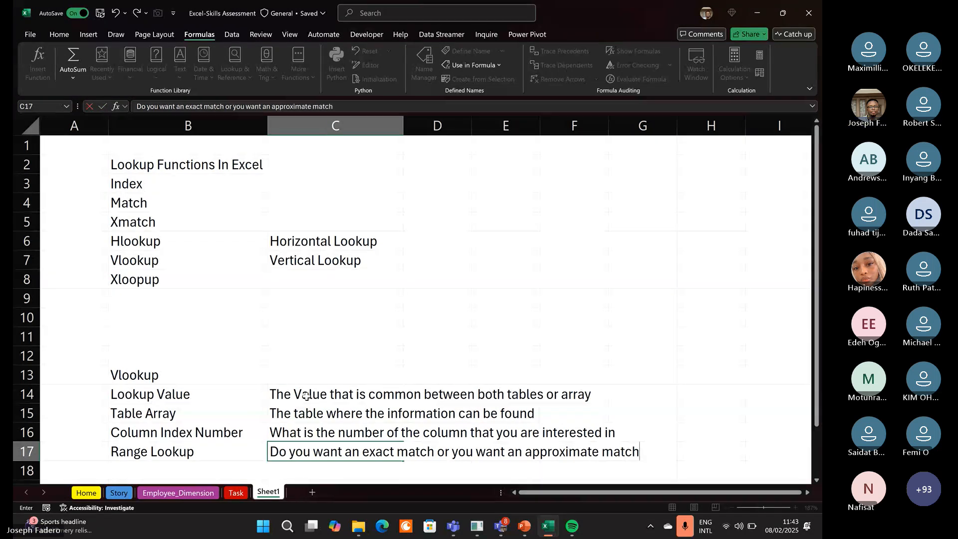
key(Return)
Review the four VLOOKUP argument descriptions and select the range C14:C17.
key(Up)
key(Up)
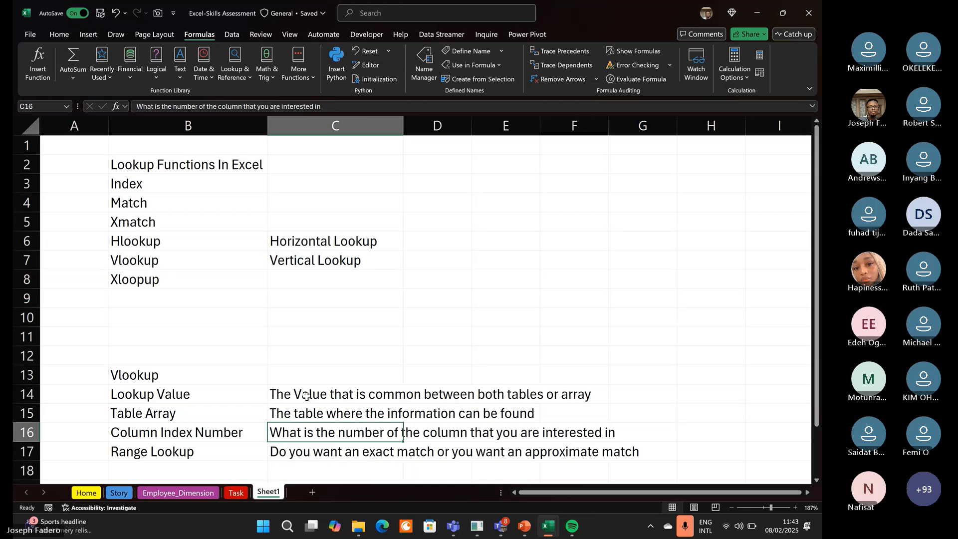
key(Up)
key(Up)
key(Left)
key(Right)
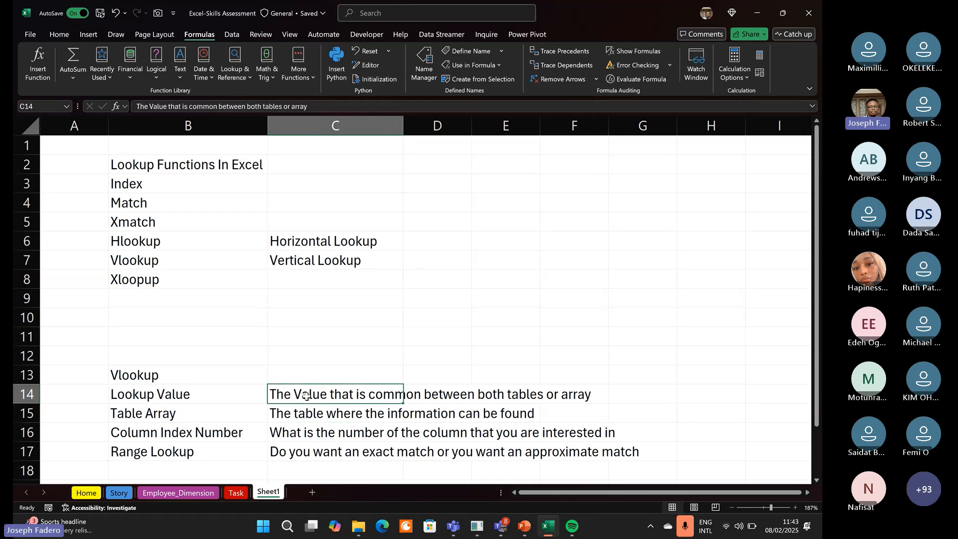
drag(306, 396, 402, 451)
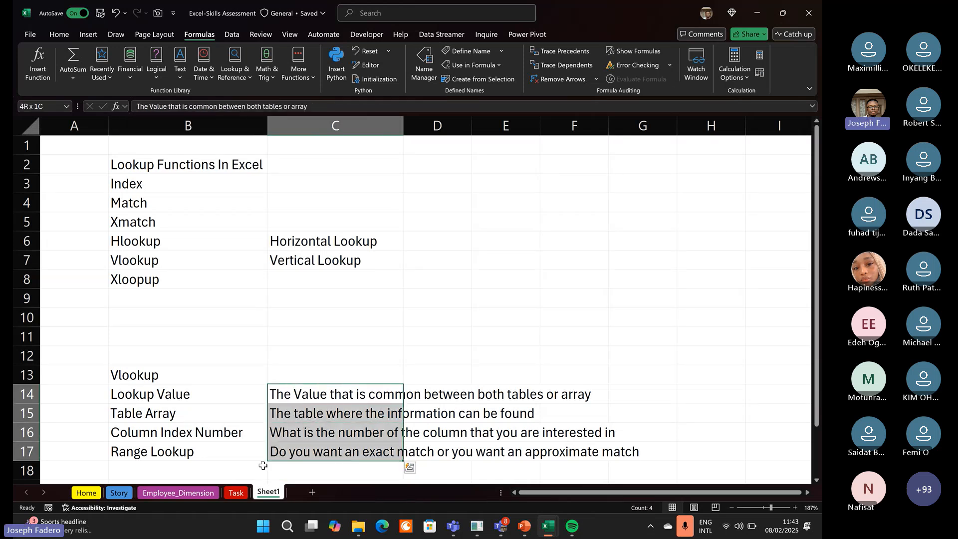
Compare the VLOOKUP argument notes on Sheet1 with the empty Name column on the Task sheet, selecting cell G15.
click(234, 493)
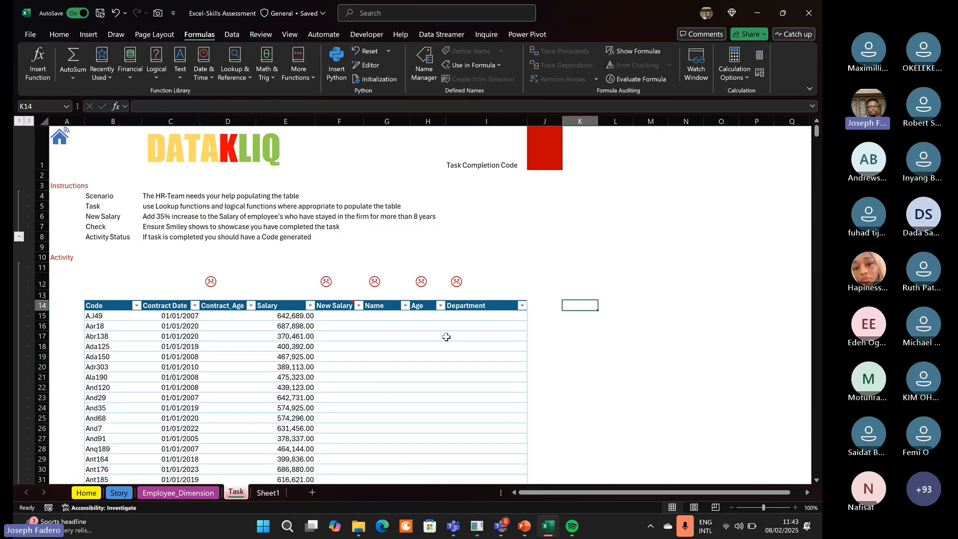
click(378, 314)
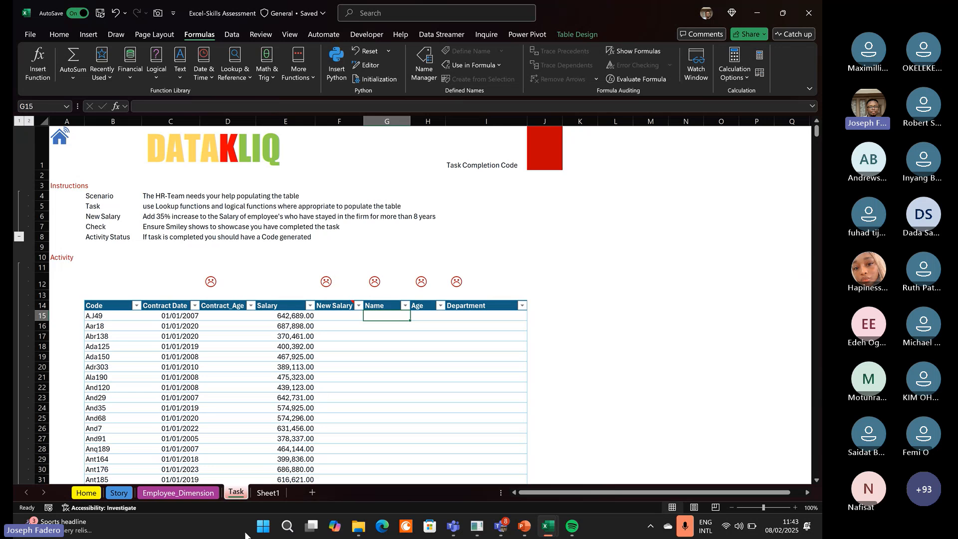
click(274, 494)
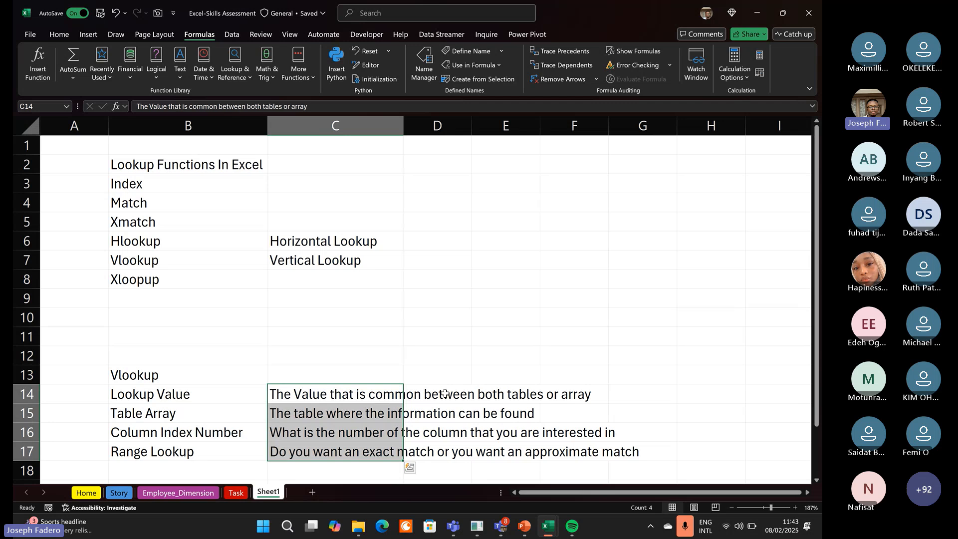
click(235, 493)
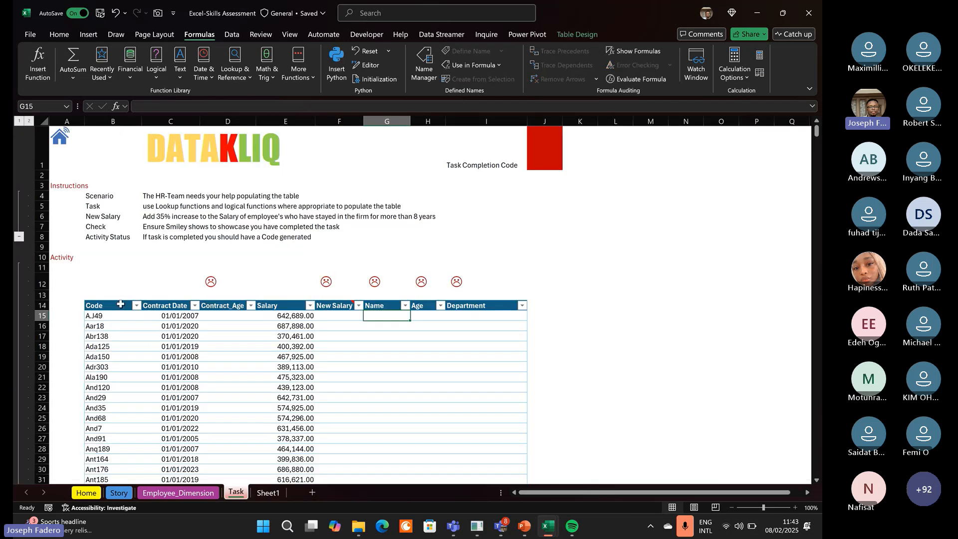
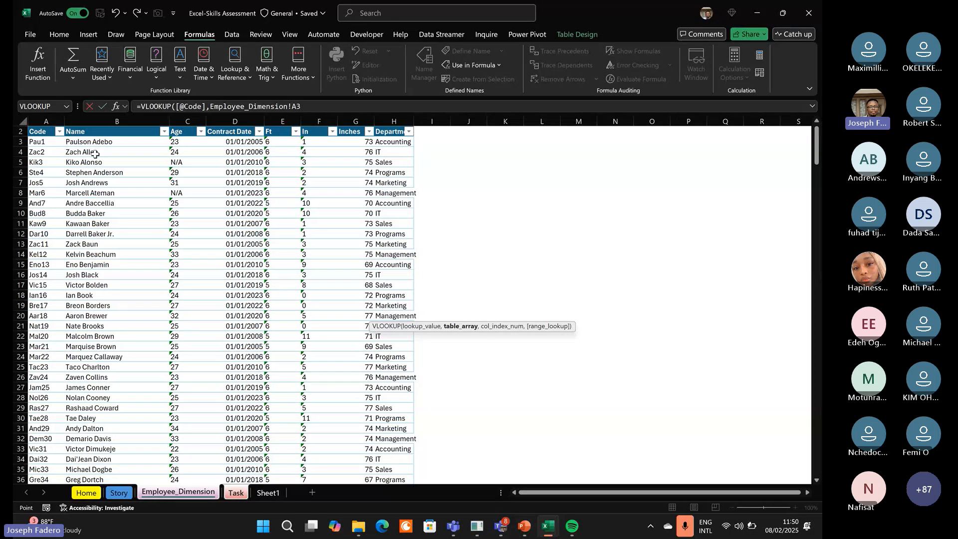
Abandon the unfinished formula in G15 and look up the name of the employee table on the Employee_Dimension sheet.
click(46, 132)
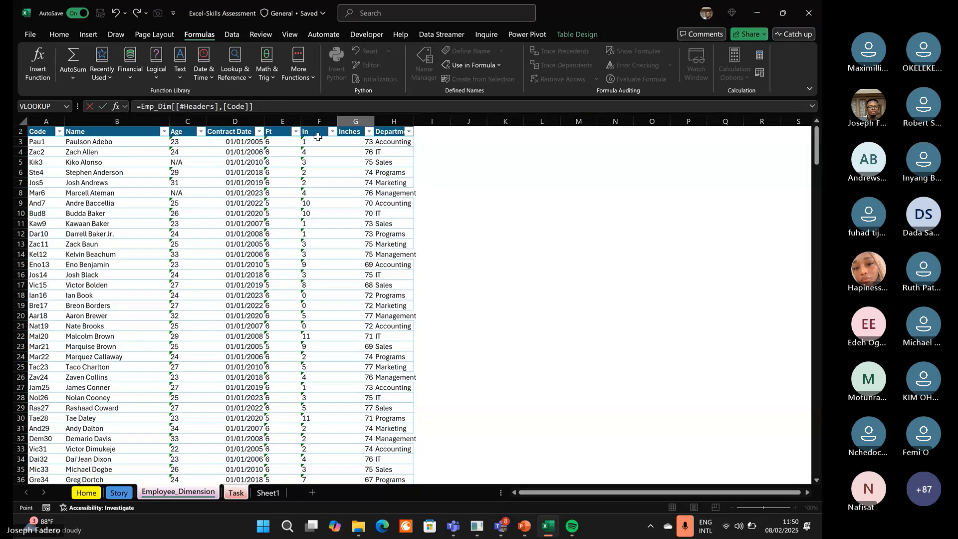
key(Escape)
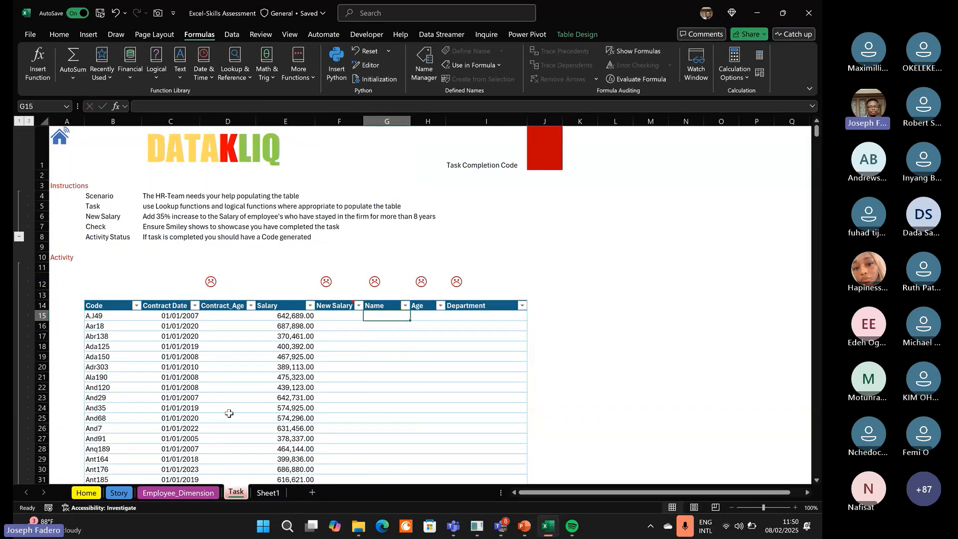
click(191, 494)
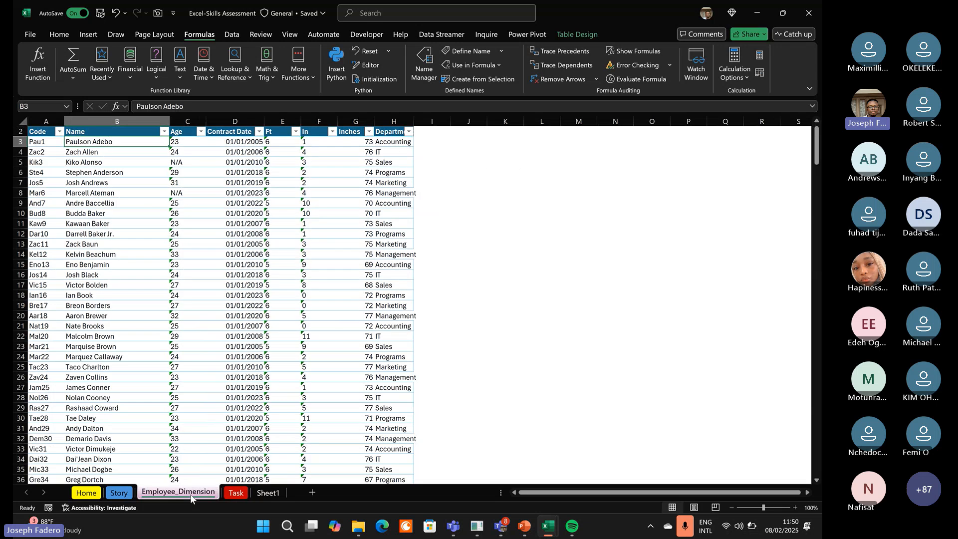
click(154, 198)
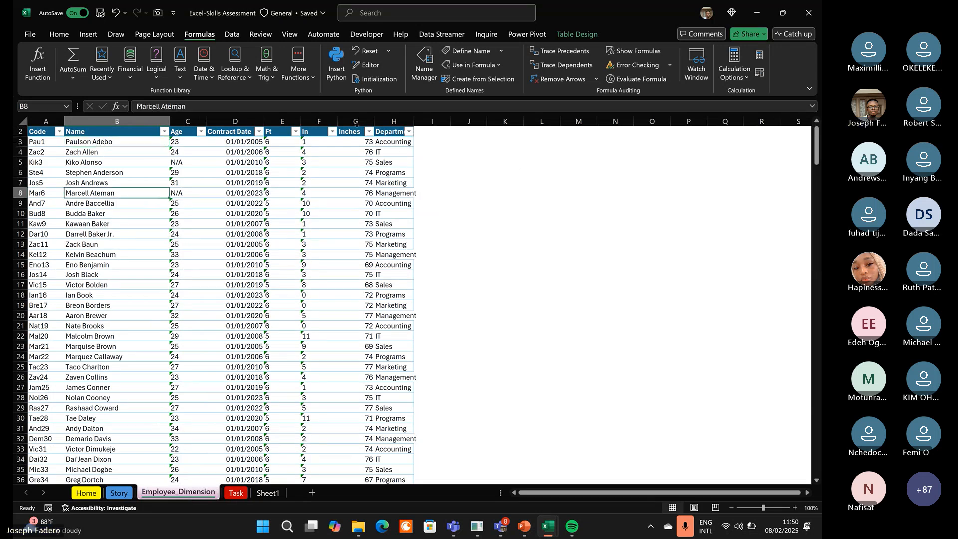
click(576, 37)
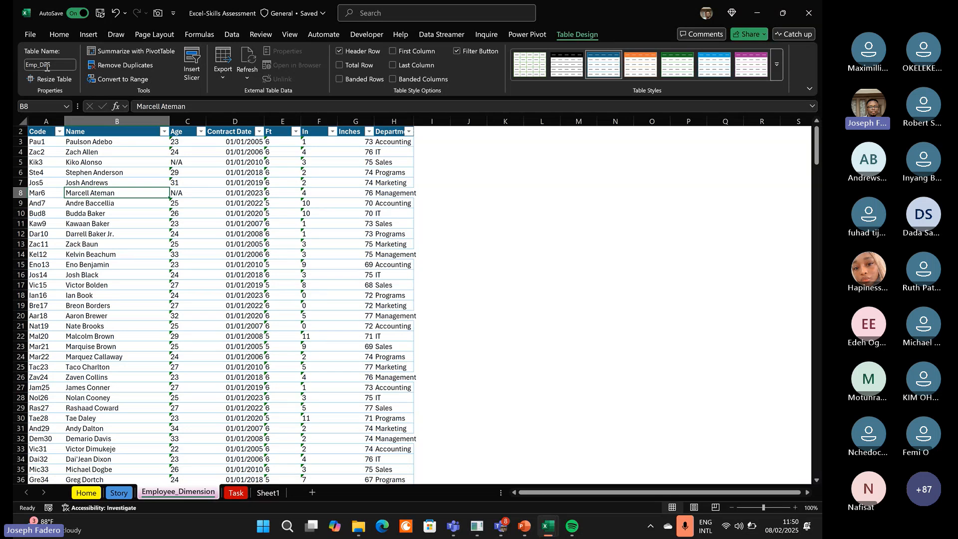
Examine when the table design options are available by selecting cells inside and outside the employee table, and check its table name.
click(116, 175)
click(476, 205)
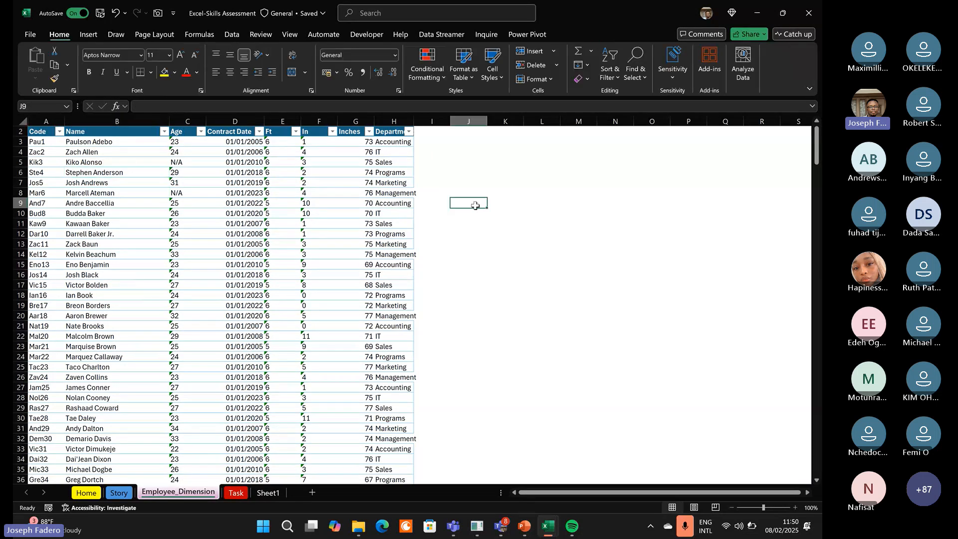
click(130, 164)
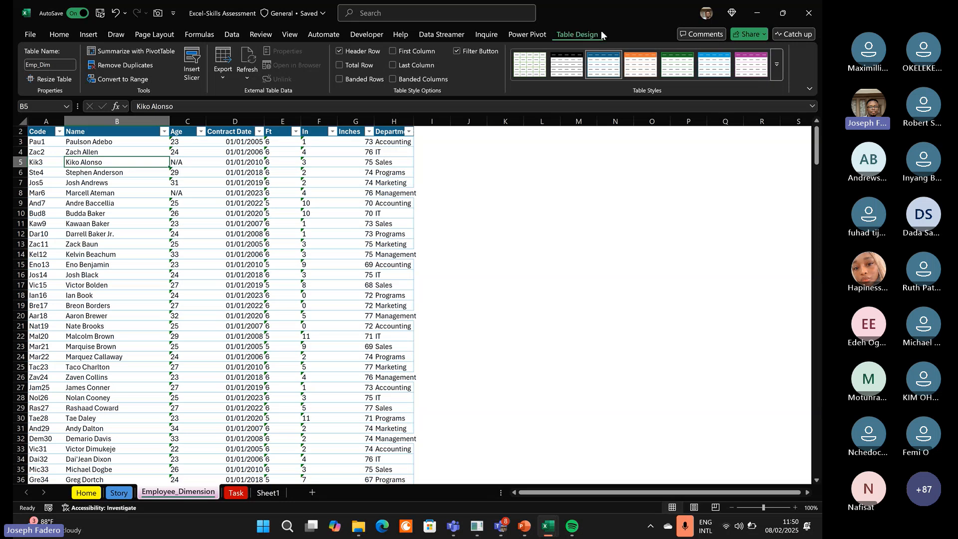
click(542, 234)
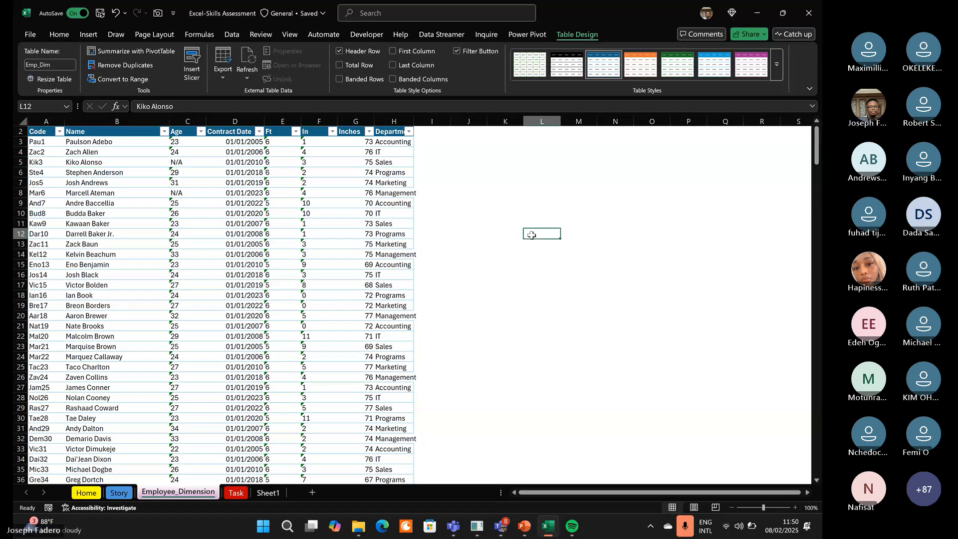
click(141, 174)
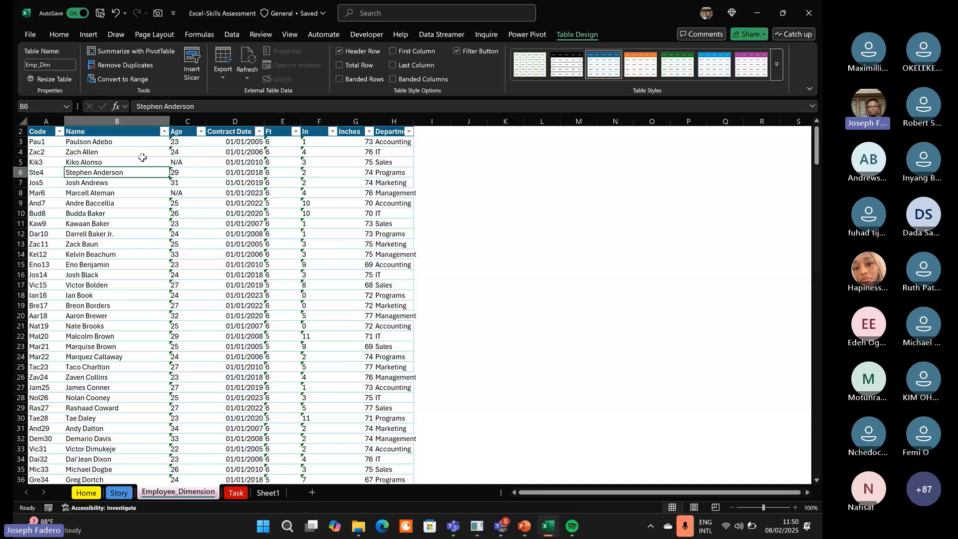
click(102, 154)
click(128, 171)
click(100, 231)
click(114, 173)
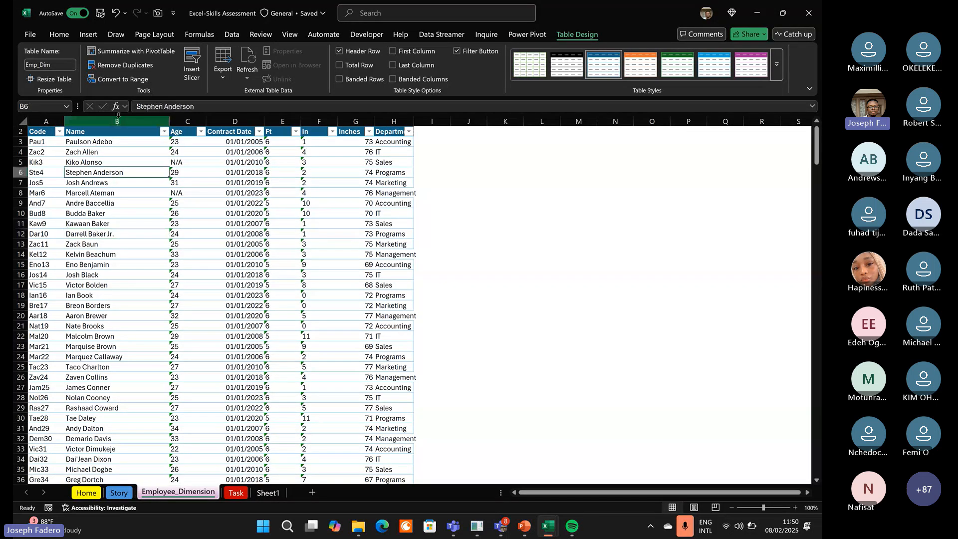
click(113, 152)
click(113, 163)
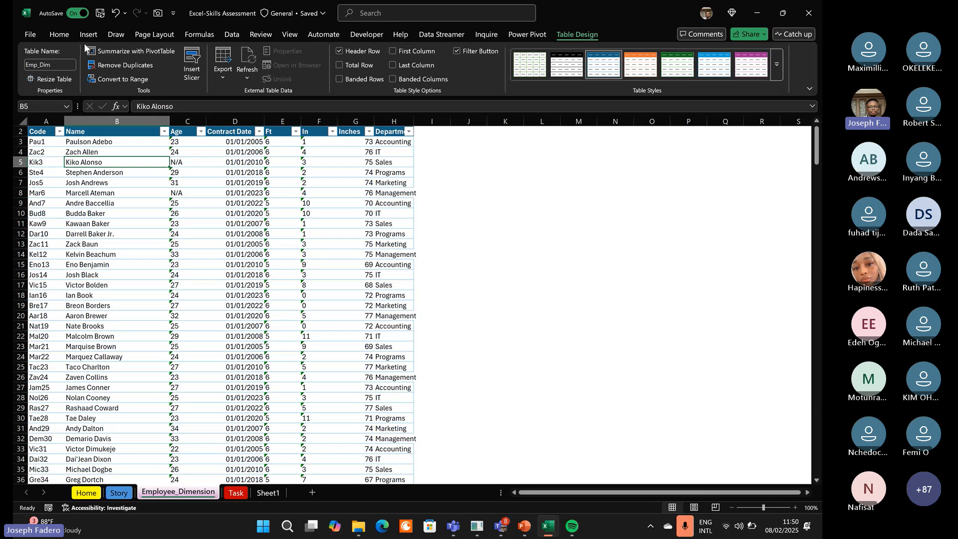
click(52, 61)
click(240, 387)
click(245, 493)
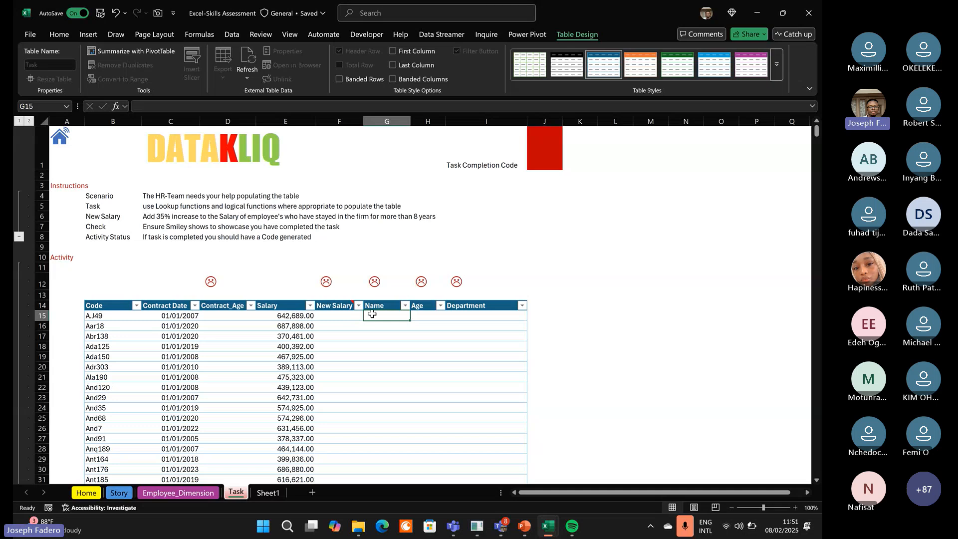
text(=)
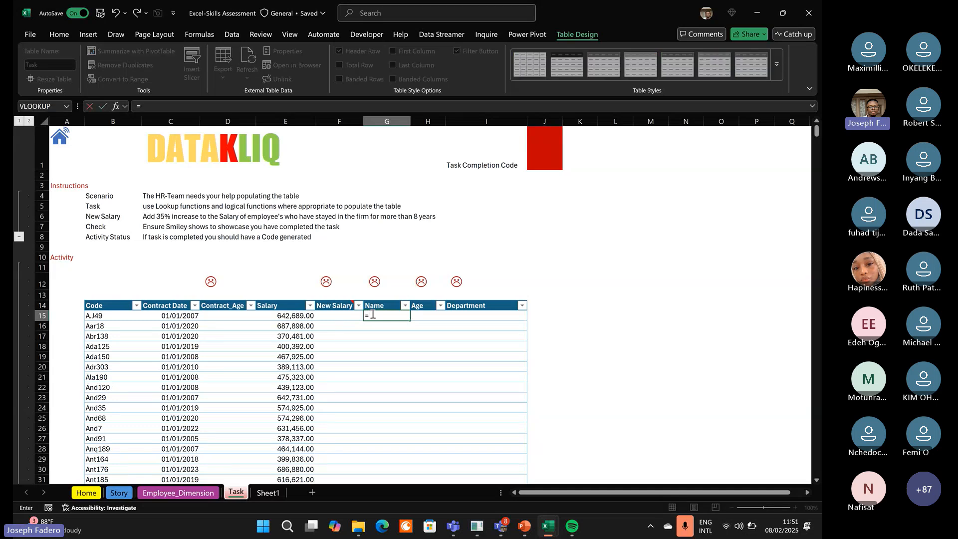
text(vl)
key(Tab)
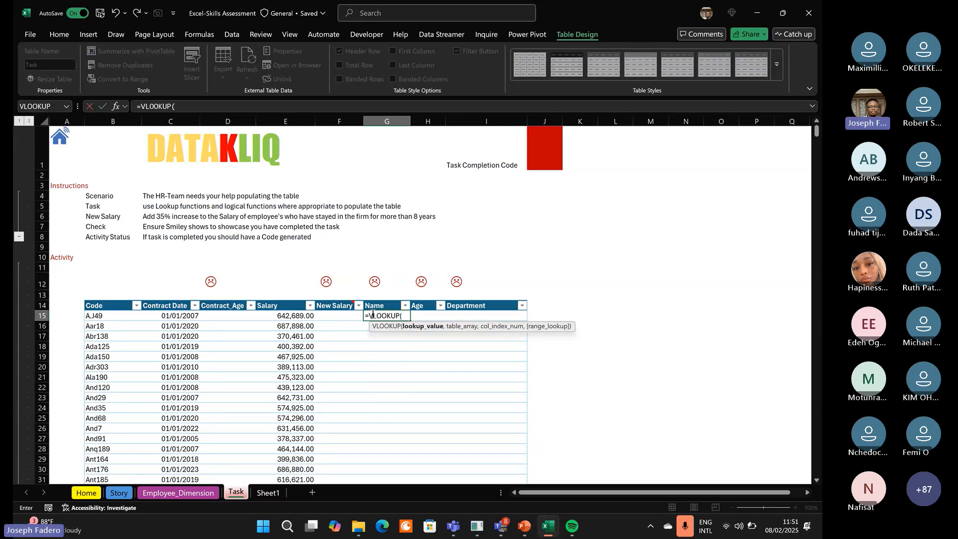
click(106, 316)
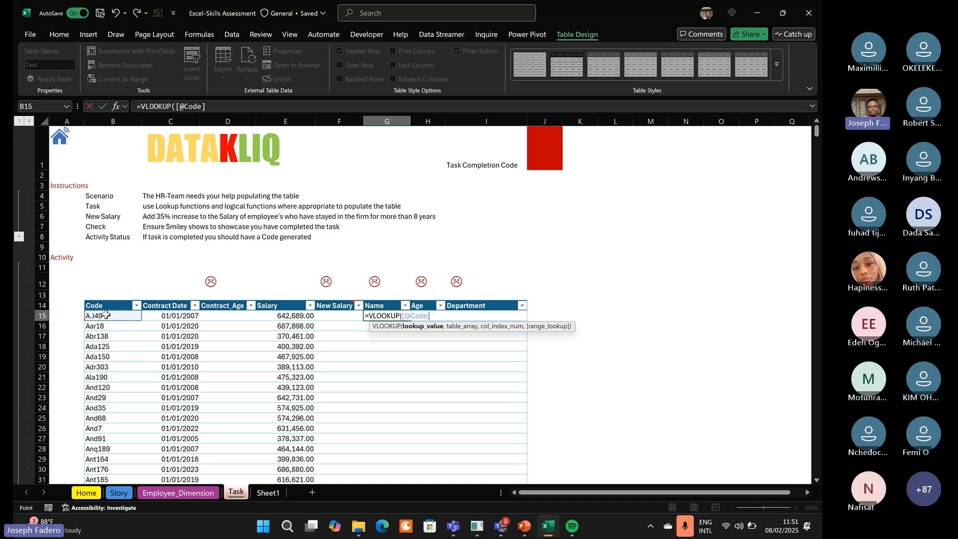
text(,)
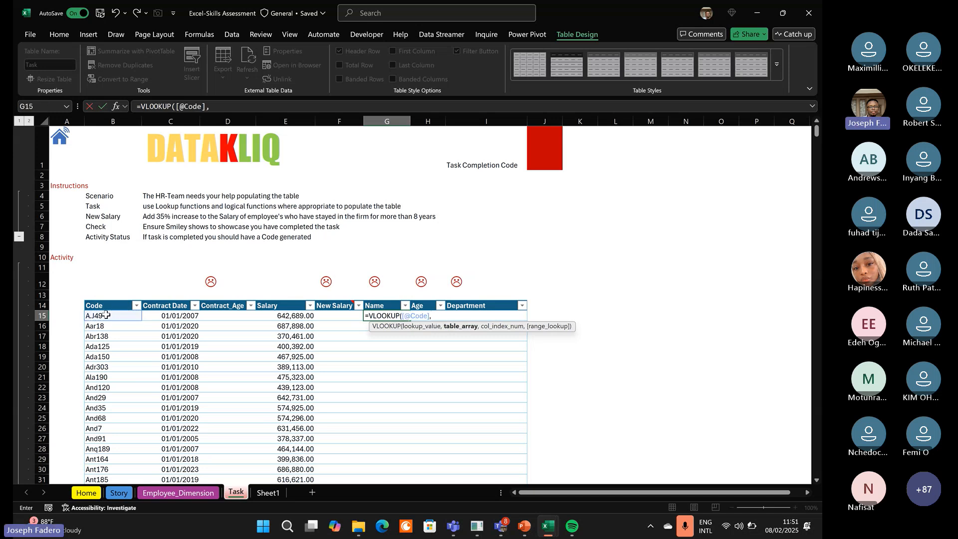
text(Emp_Dim)
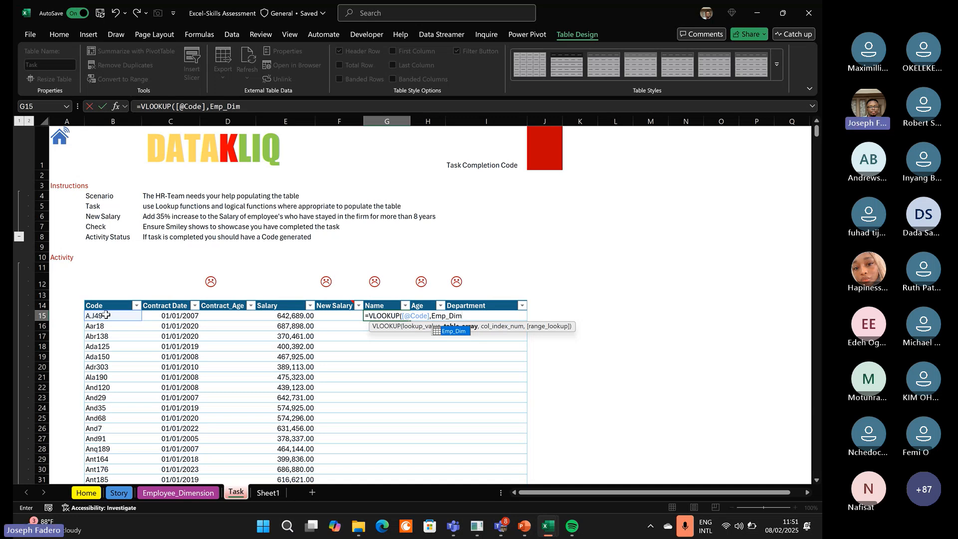
text(,)
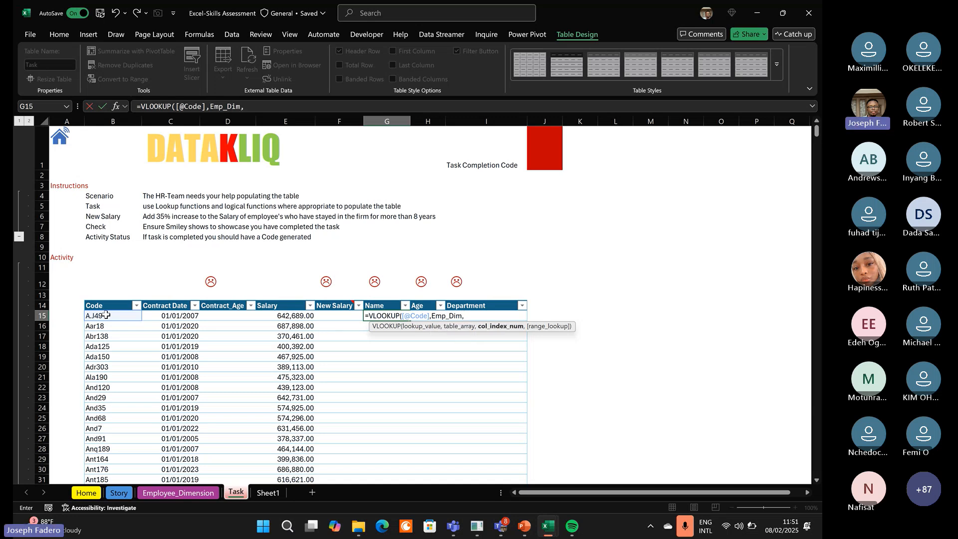
click(172, 495)
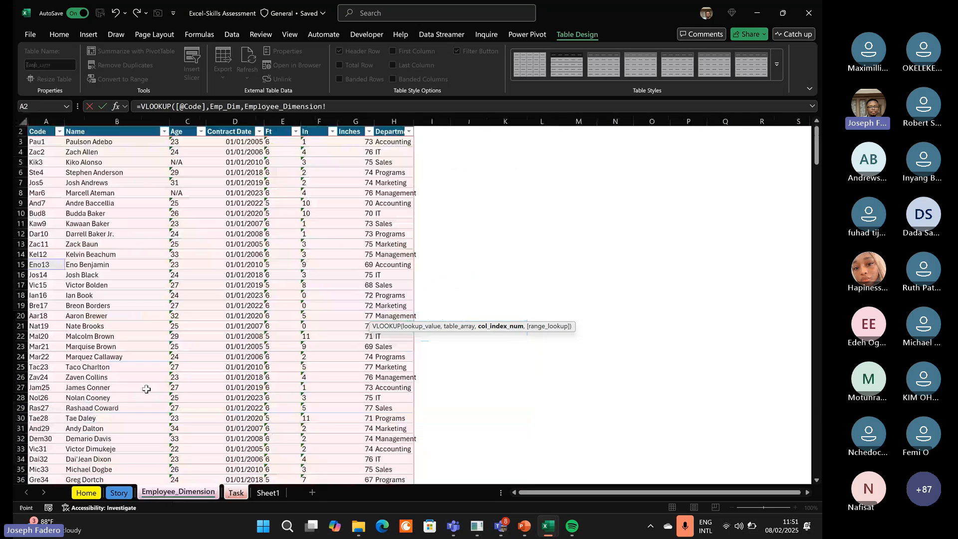
click(338, 108)
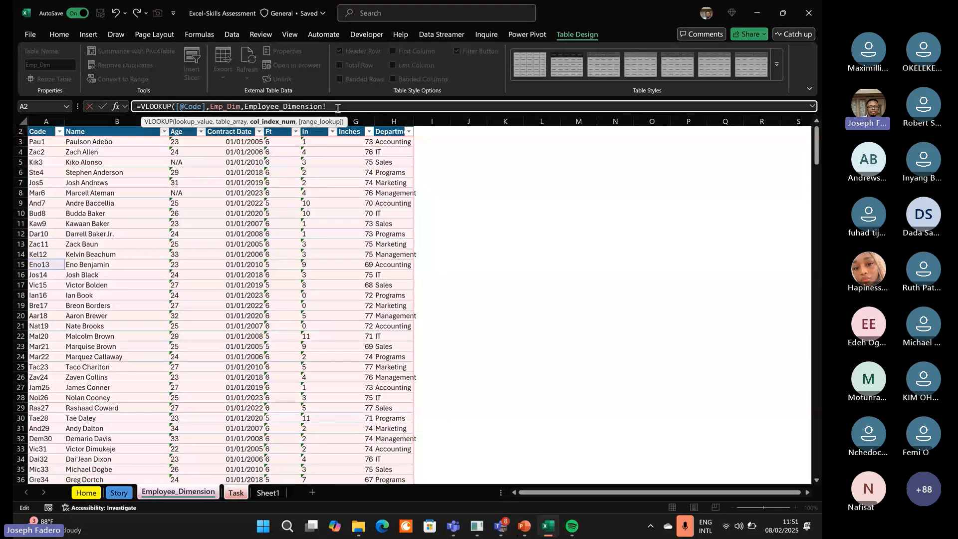
key(BackSpace)
key(BackSpace)
key(BackSpace)
key(BackSpace)
key(BackSpace)
key(BackSpace)
key(BackSpace)
key(BackSpace)
key(BackSpace)
key(BackSpace)
key(BackSpace)
key(BackSpace)
key(BackSpace)
key(BackSpace)
key(BackSpace)
key(BackSpace)
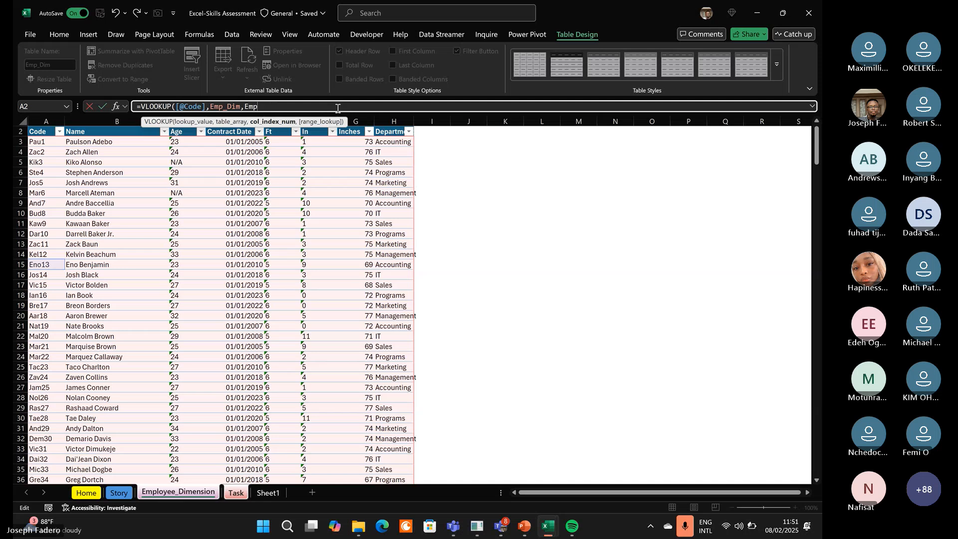
key(BackSpace)
key(BackSpace)
key(BackSpace)
Complete the VLOOKUP with column index 2 and range lookup 0 to fill the Name column.
text(2)
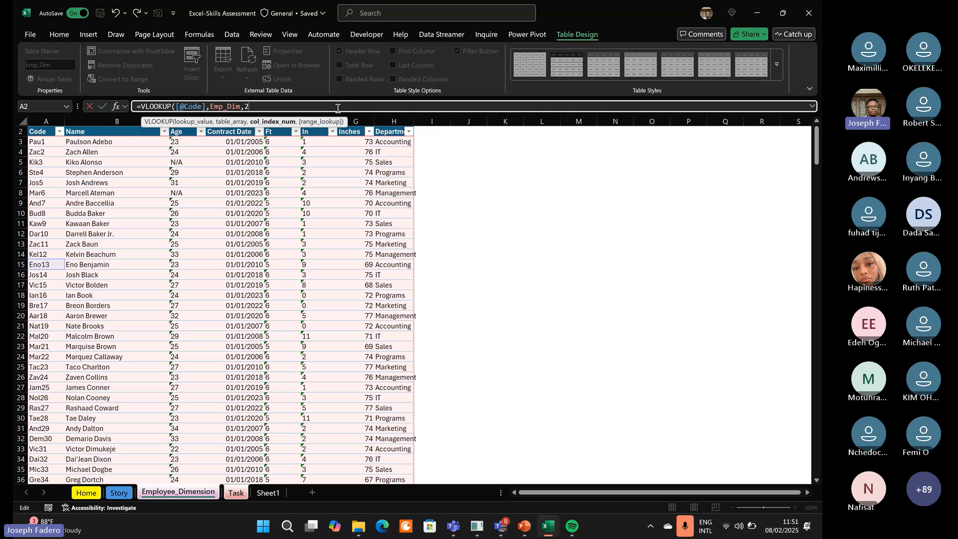
text(,)
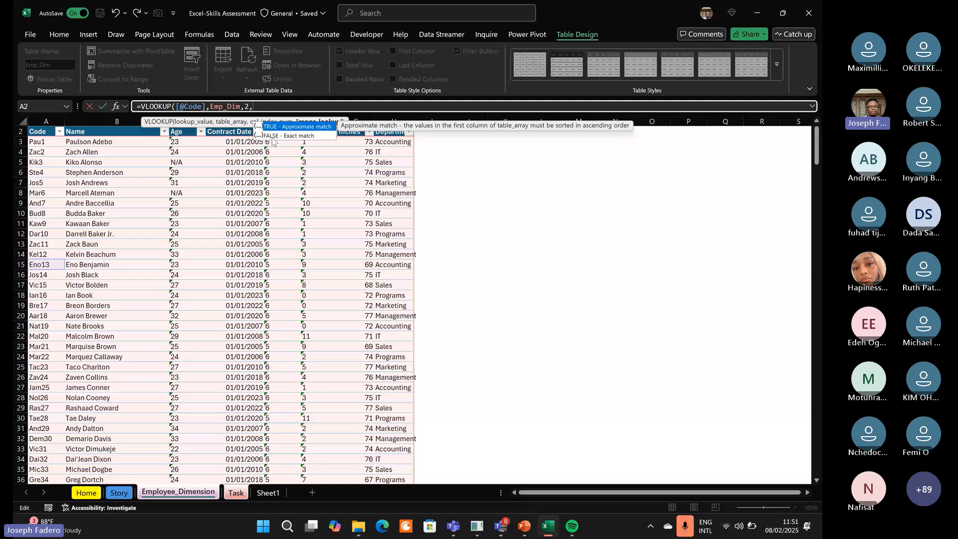
text(0))
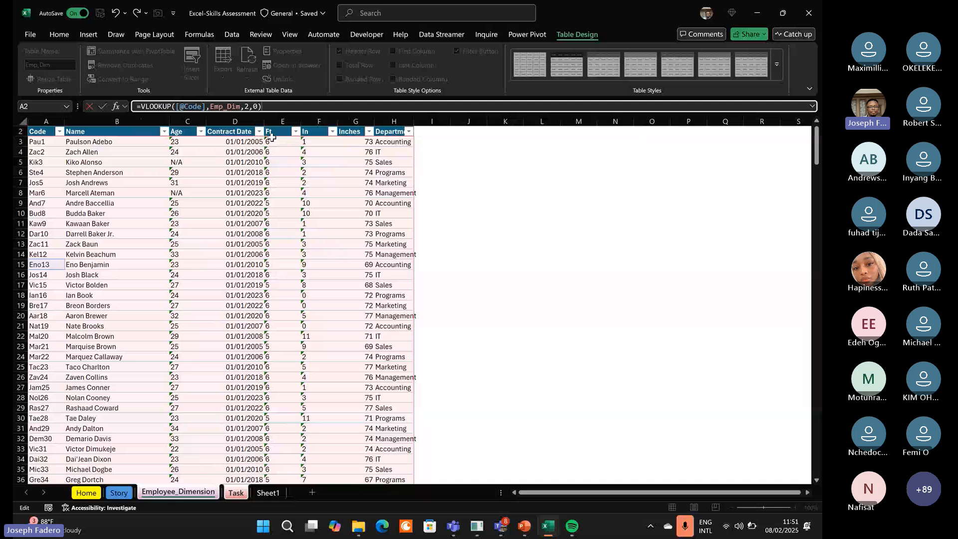
key(Return)
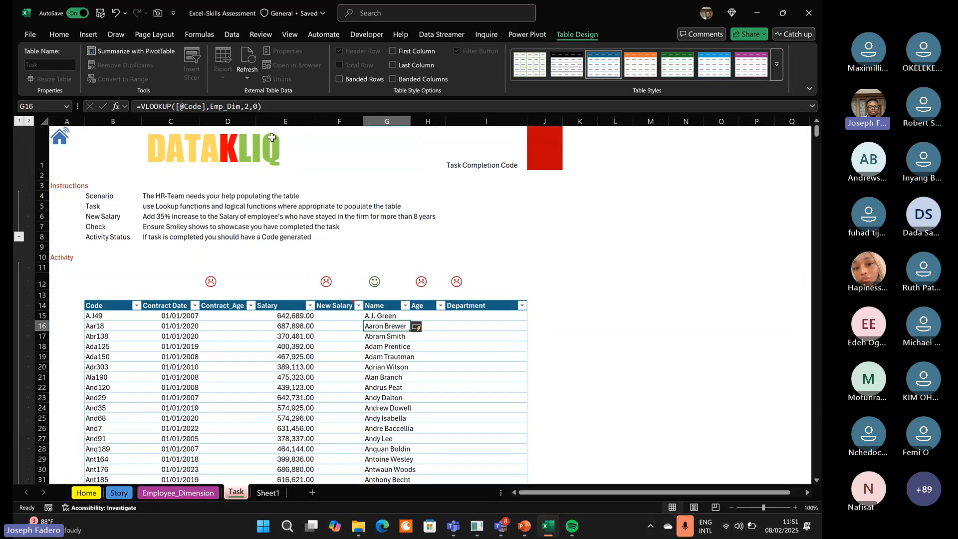
Check the filled Name column from its last row back up to the status icons, ending on cell G15.
key(Up)
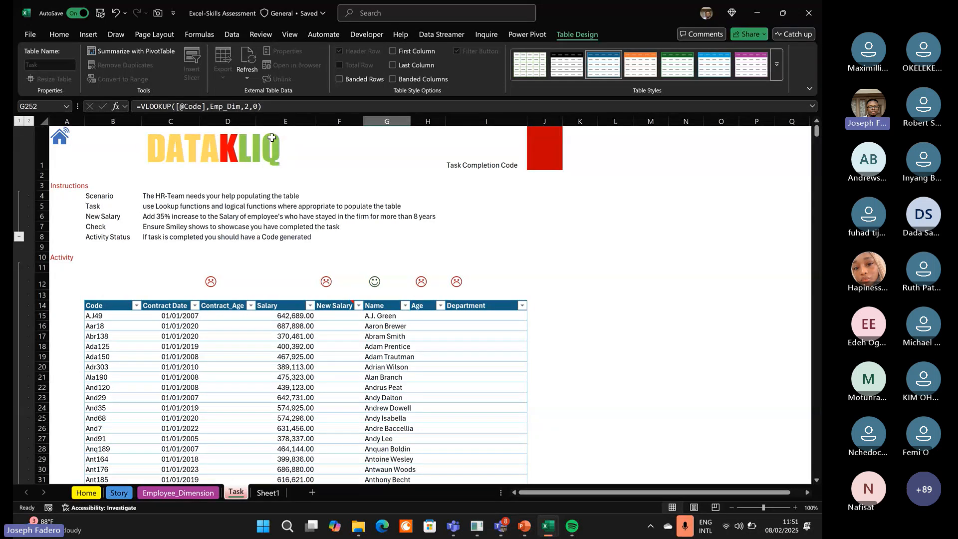
key(ctrl+Down)
key(ctrl+Up)
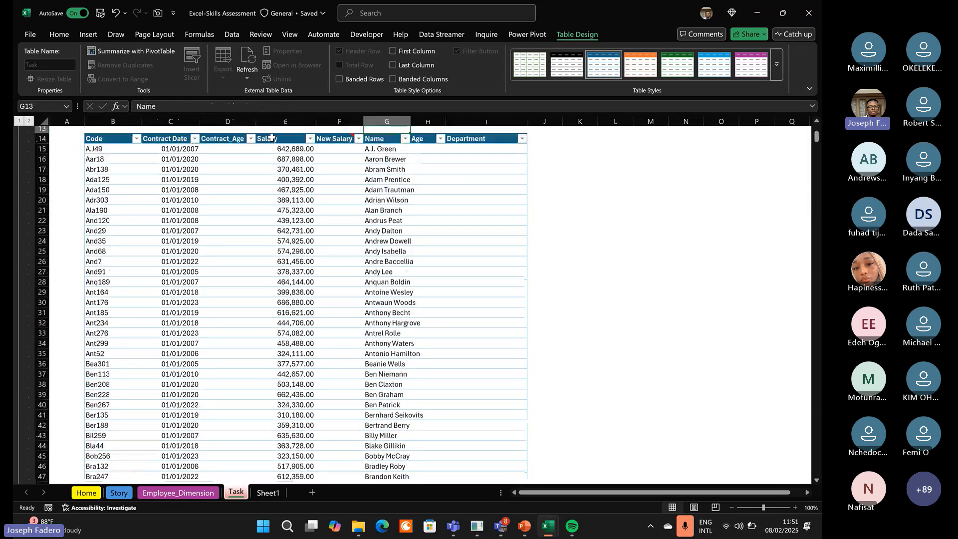
key(Up)
key(Up)
key(Up)
key(Up)
key(Up)
key(Up)
key(Up)
key(Up)
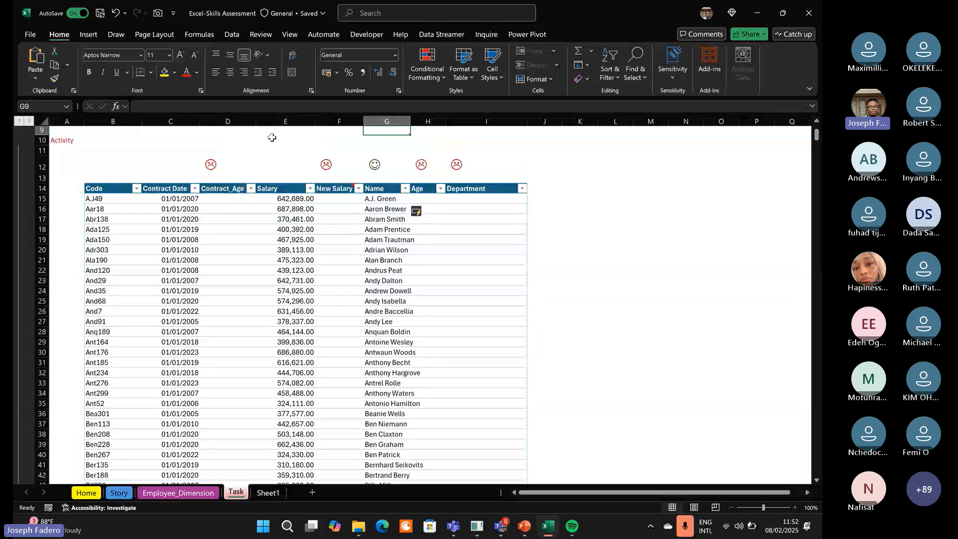
key(Up)
key(Up)
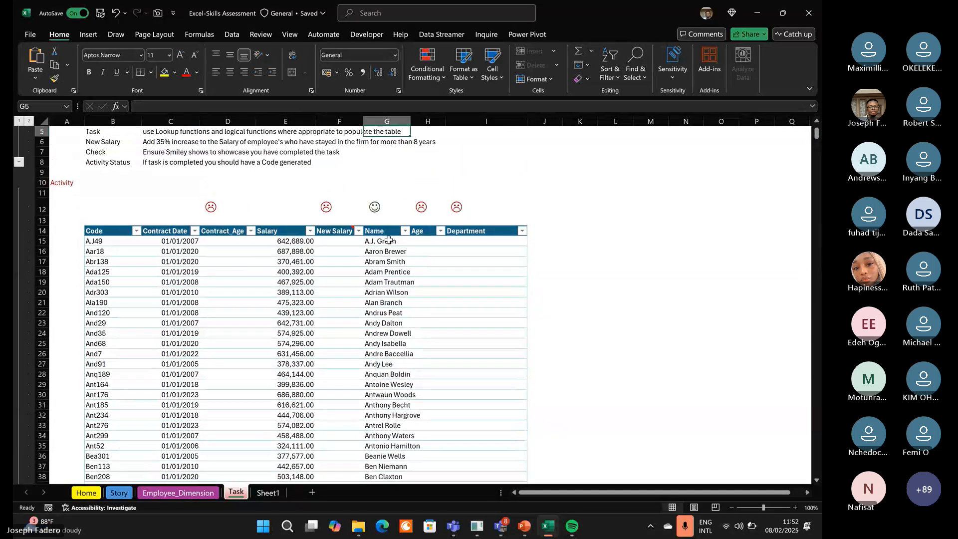
click(387, 260)
click(386, 253)
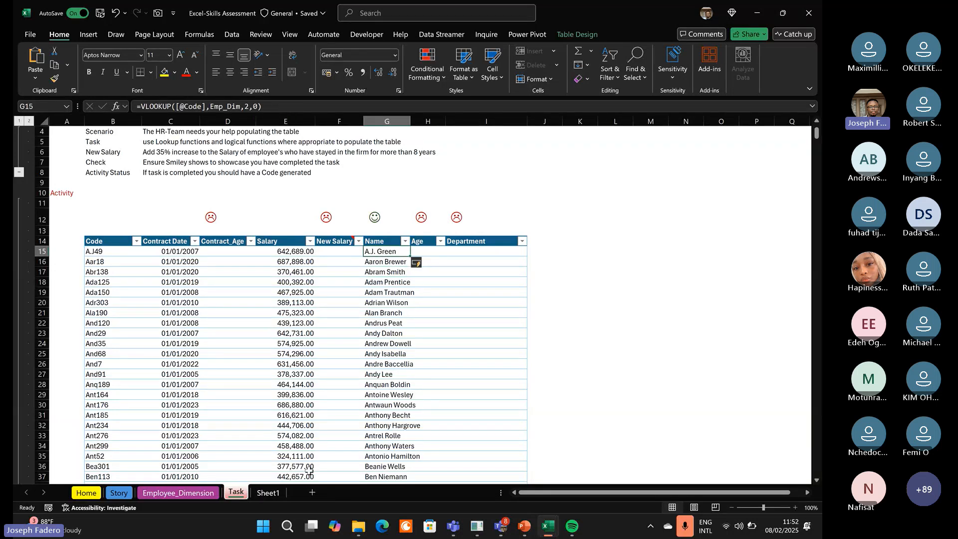
Compare the VLOOKUP formula in G15 of the Task sheet with the four argument notes in D14:D17 of Sheet1.
click(268, 493)
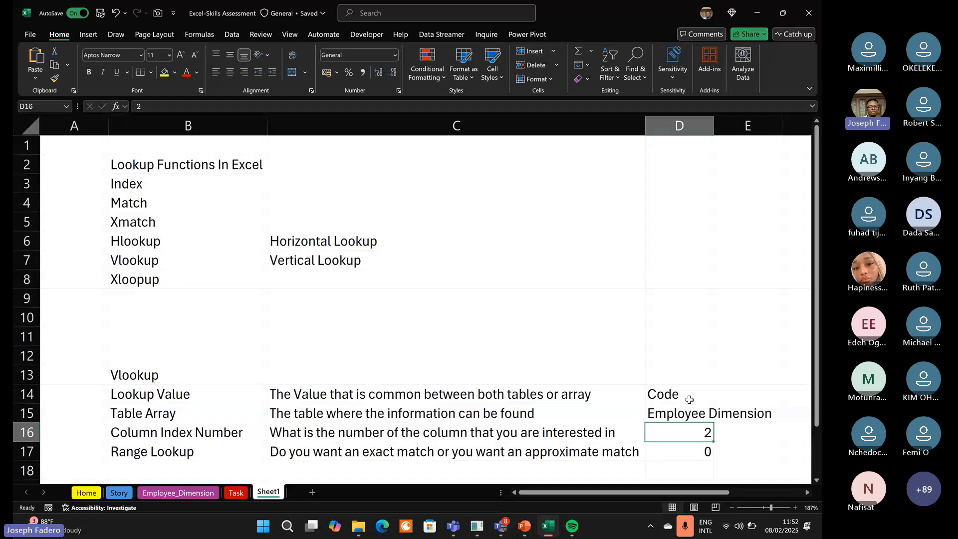
click(235, 494)
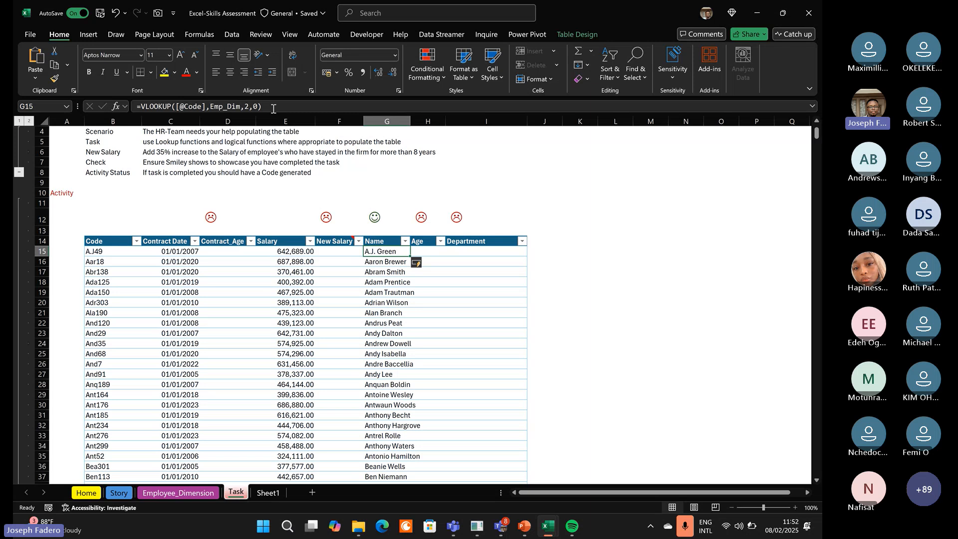
click(270, 494)
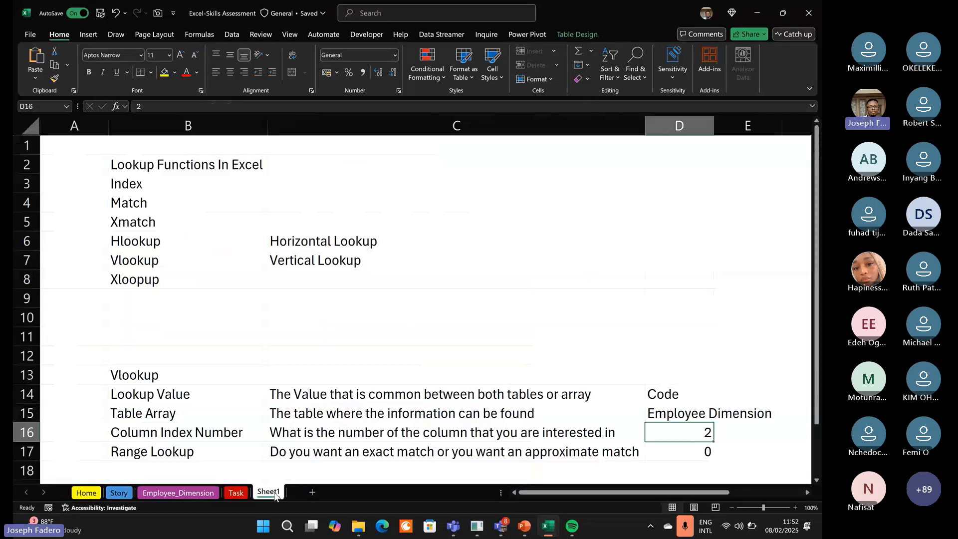
click(666, 401)
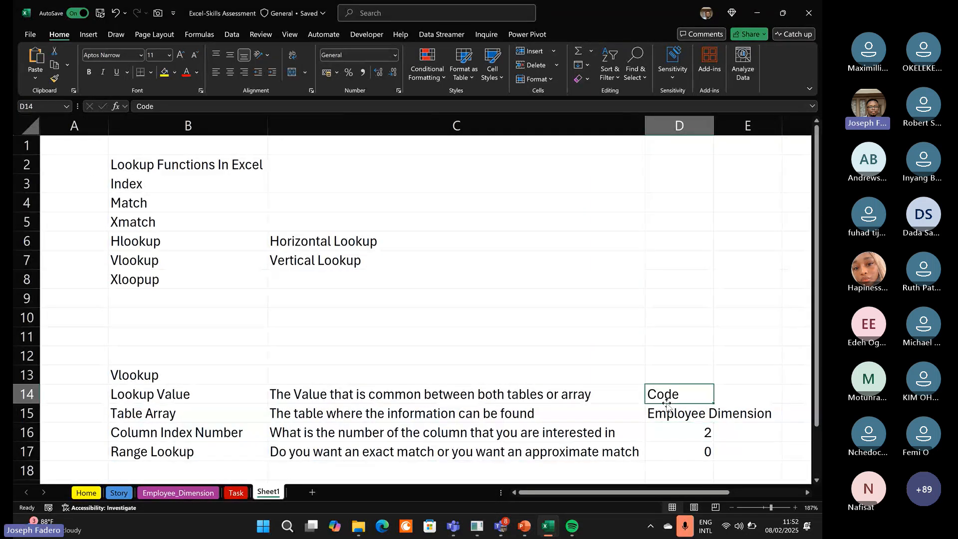
click(665, 409)
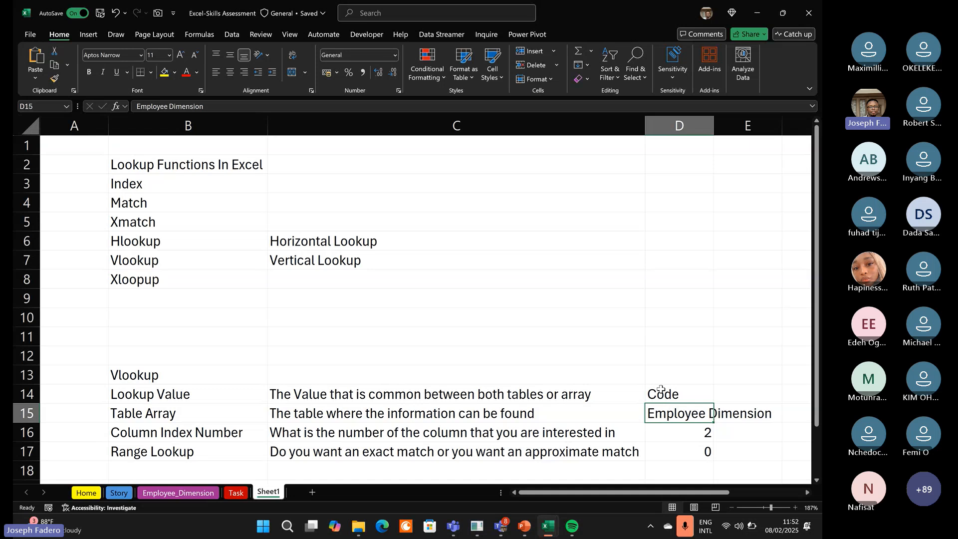
click(662, 389)
click(665, 414)
click(673, 436)
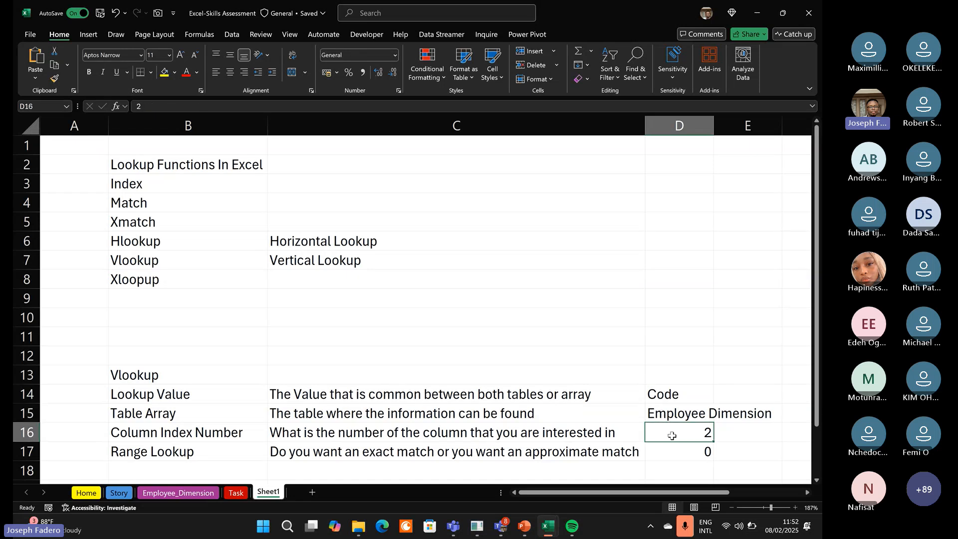
click(676, 457)
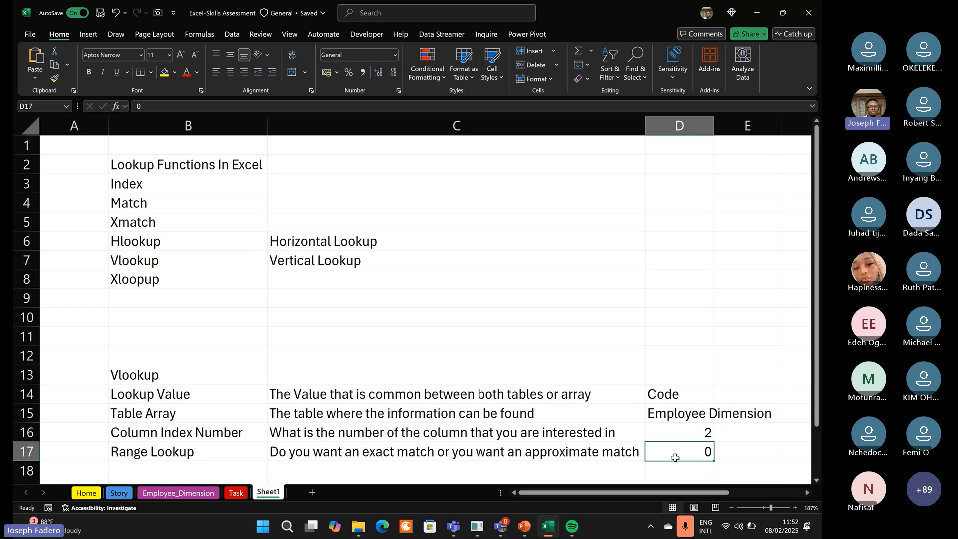
click(236, 493)
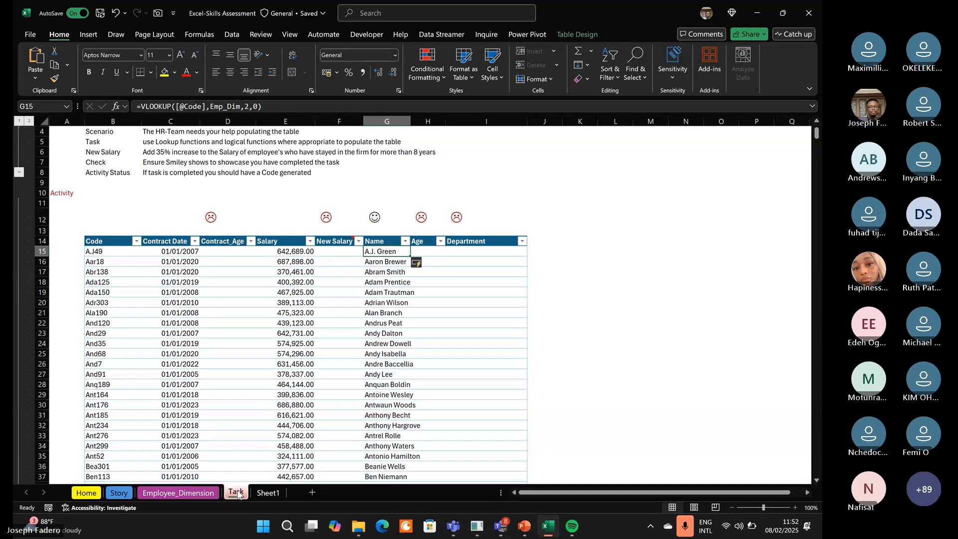
Review the VLOOKUP formula in the Name column of the Task sheet, from cell G20 back up to G15.
key(Left)
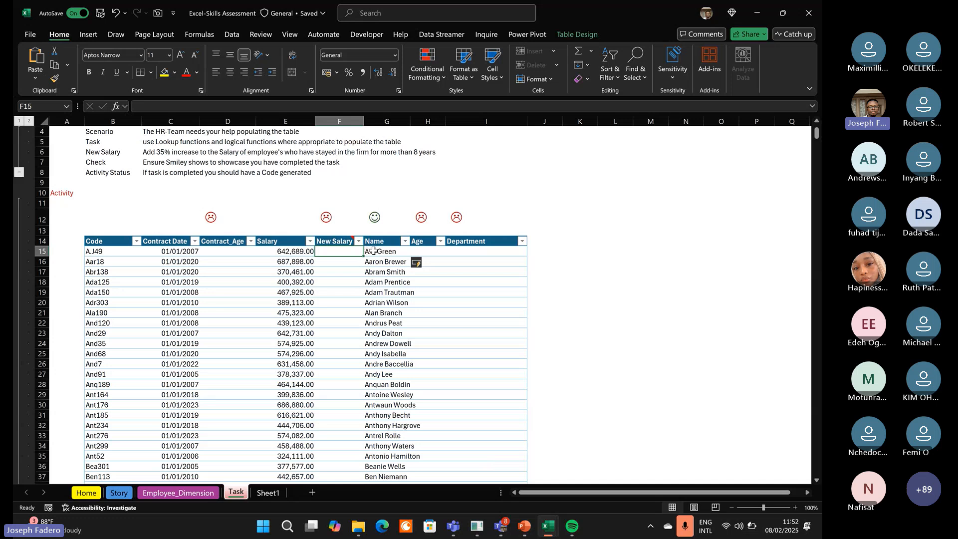
click(374, 251)
scroll(494, 359, up, 2)
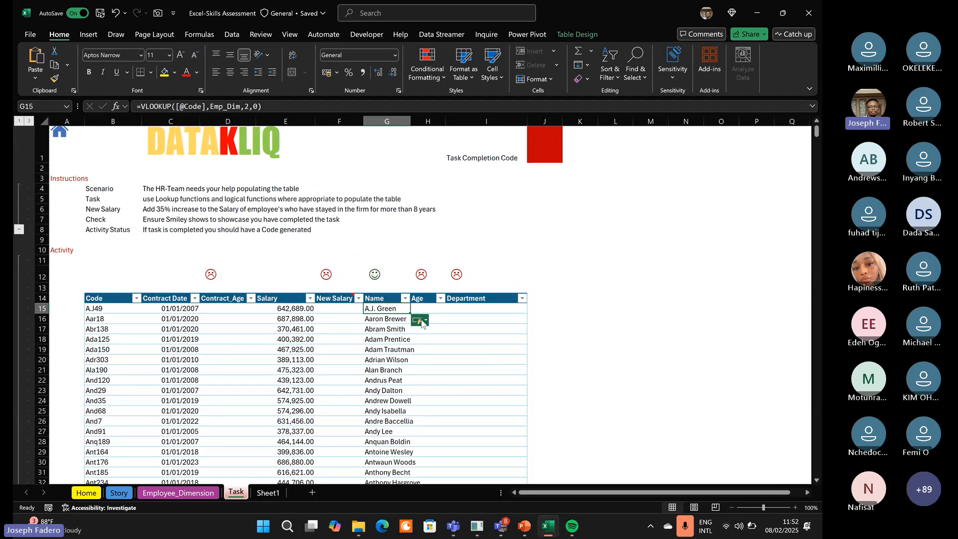
click(390, 358)
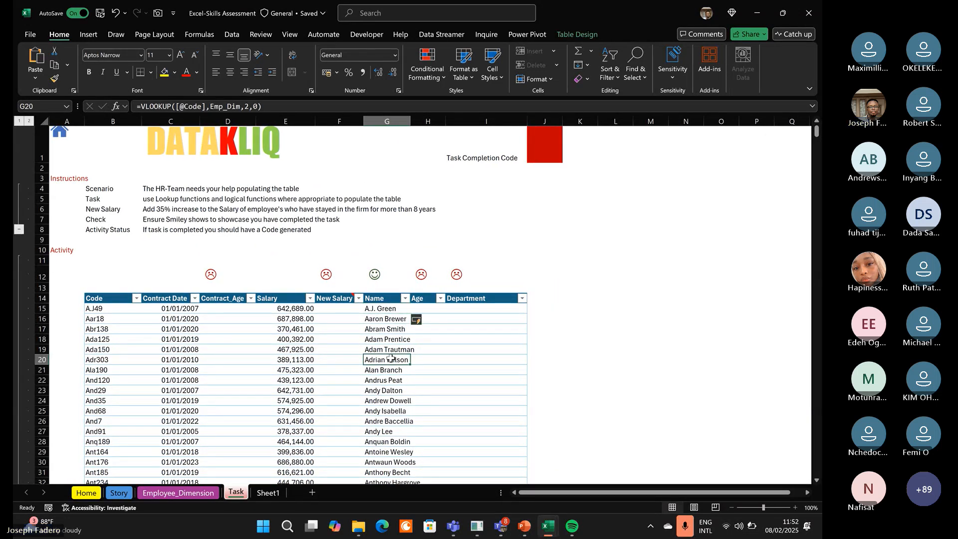
key(Up)
key(Up)
key(Up)
key(Up)
key(Up)
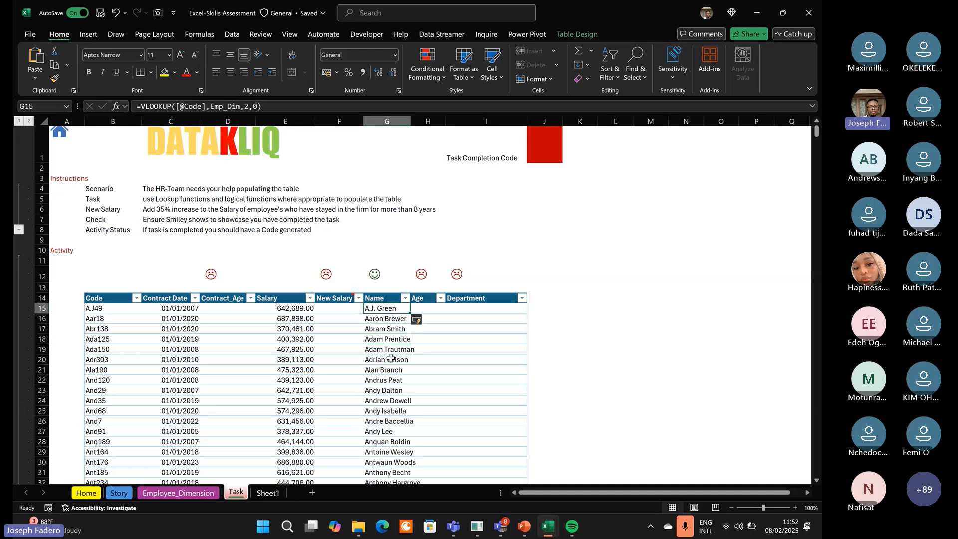
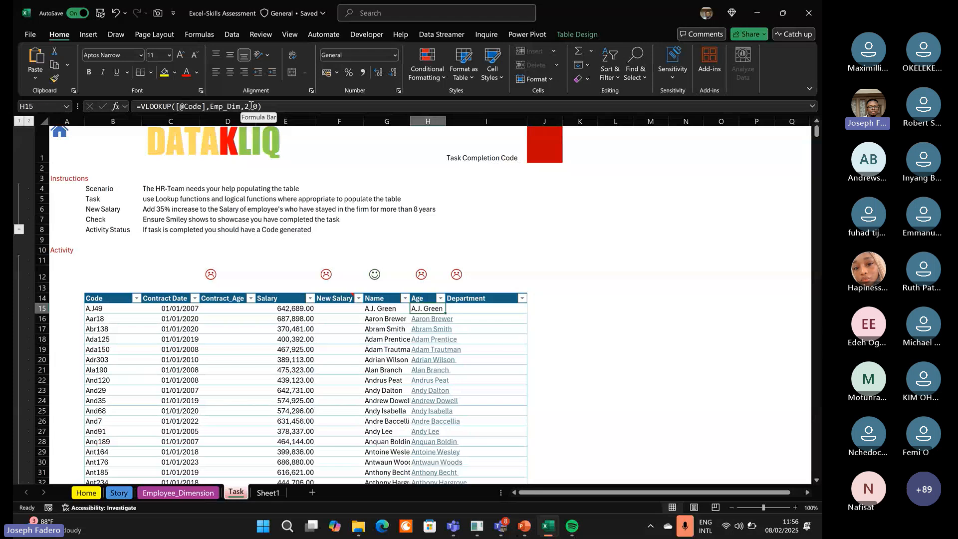
Set the column index to 3 in the VLOOKUP in Age cell H15 of the employee table.
click(251, 106)
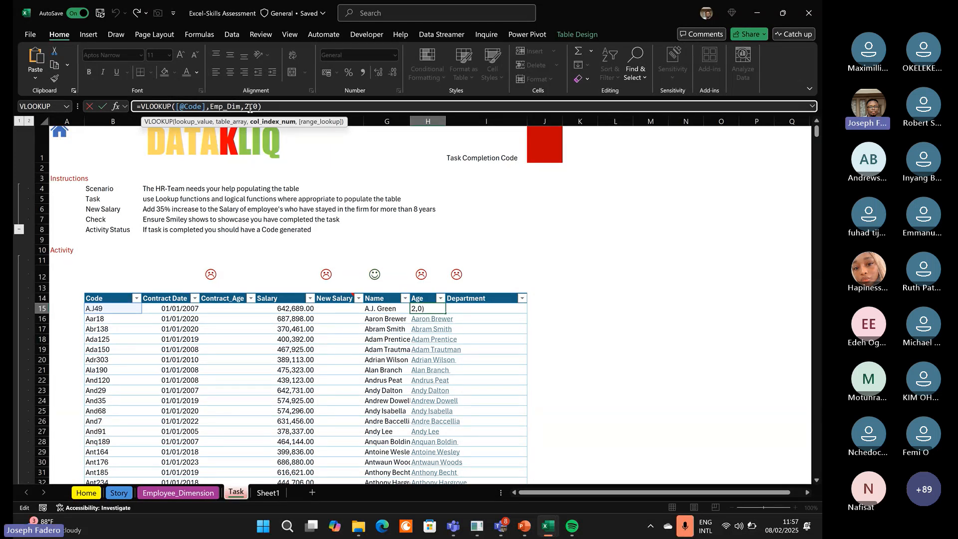
key(BackSpace)
text(3)
key(Return)
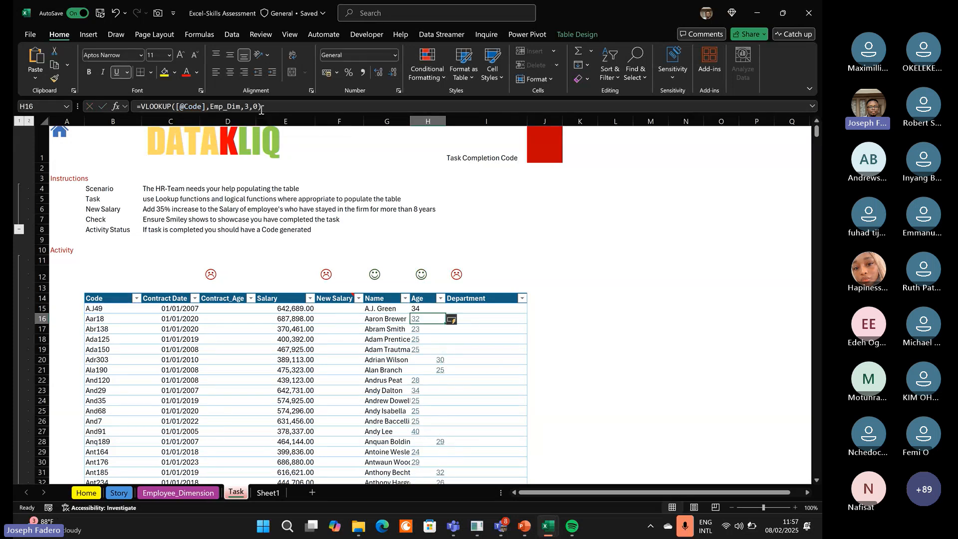
key(Up)
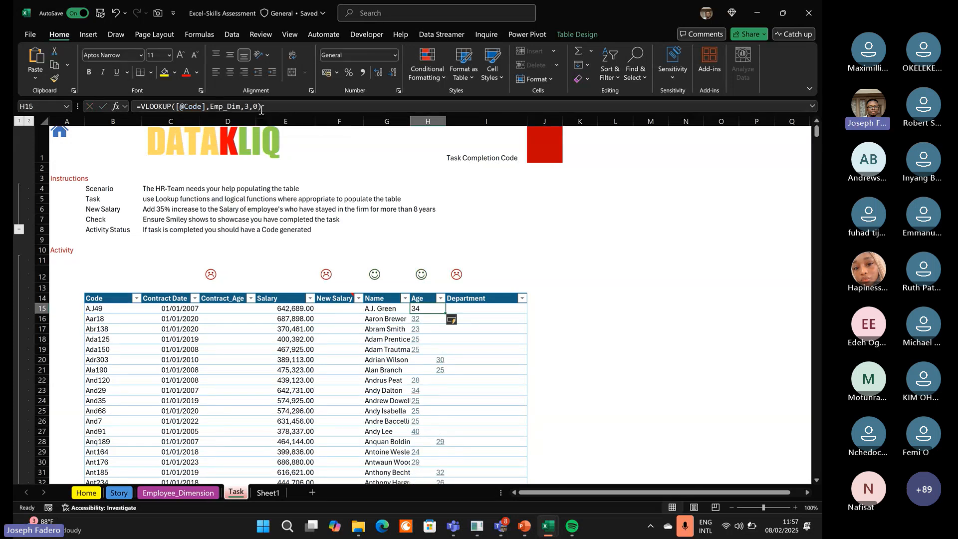
Check the column order on the Employee_Dimension sheet and review the column index and range lookup arguments of the VLOOKUP in H15.
click(190, 492)
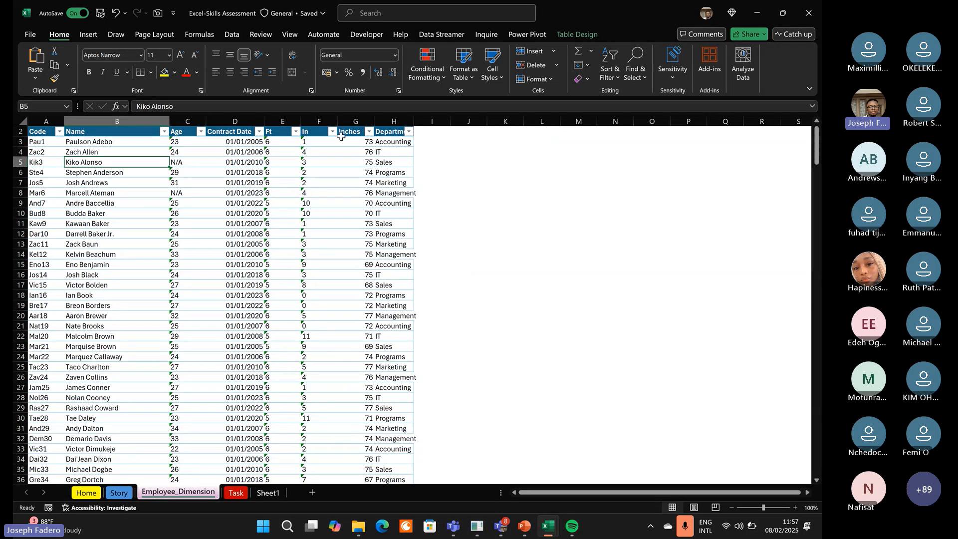
click(237, 495)
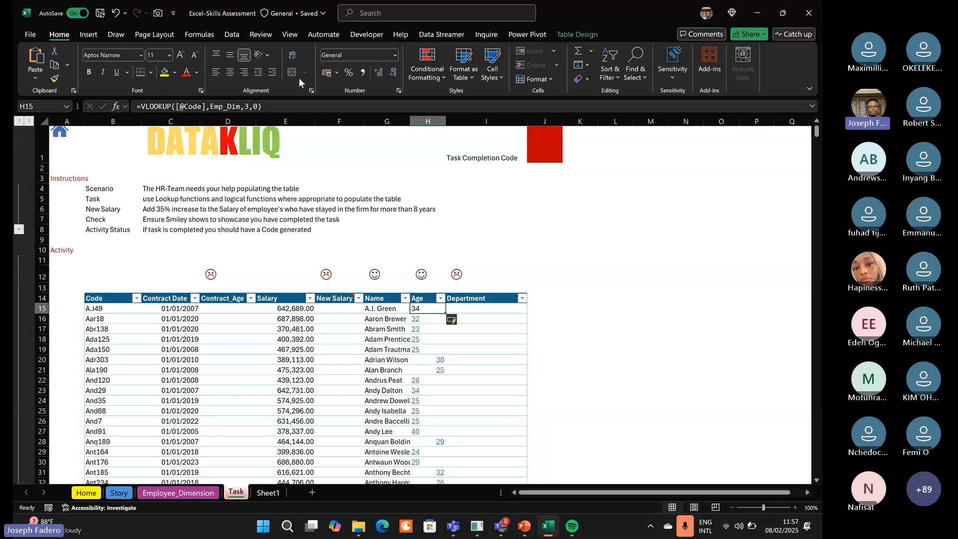
click(249, 106)
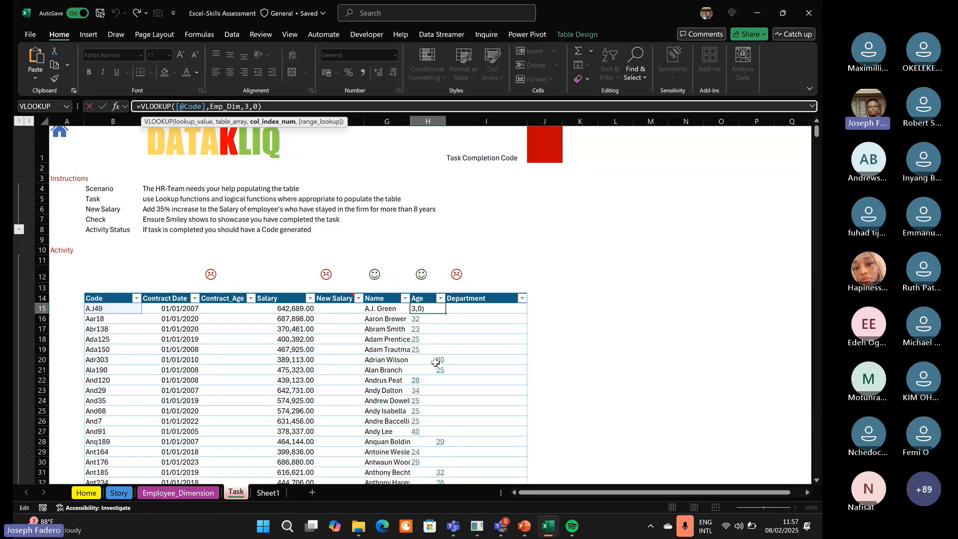
key(shift+End)
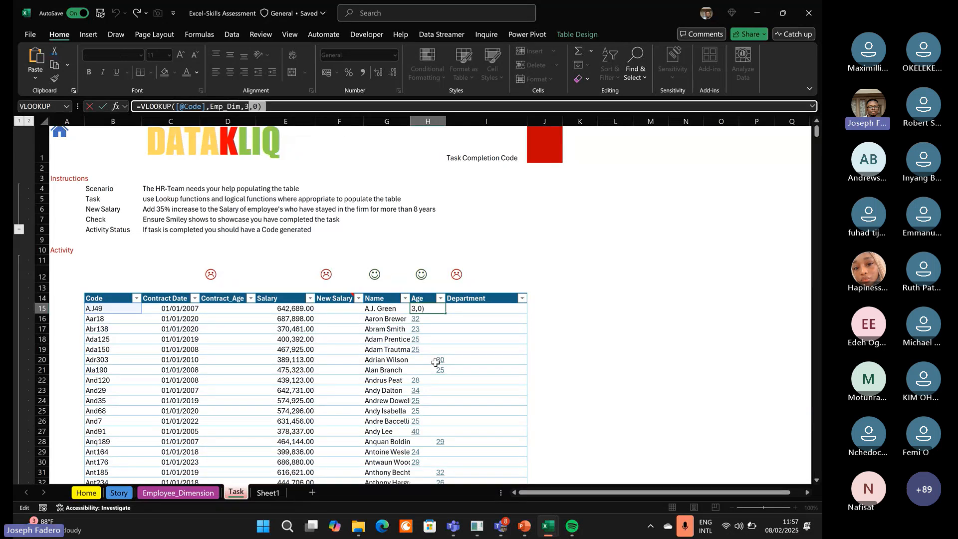
key(ctrl+Return)
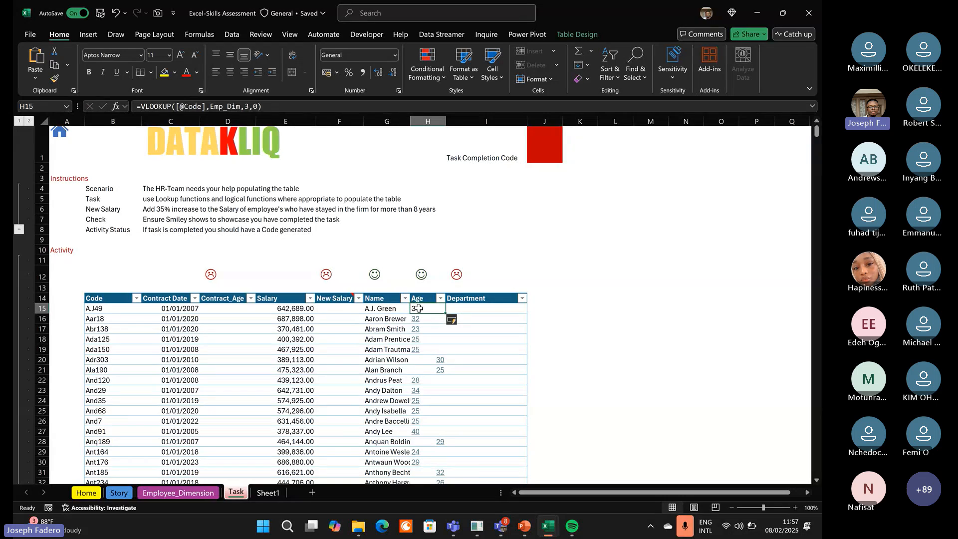
Clear the Age column of the employee table from H15 to its last row, ending on cell G15.
key(ctrl+shift+Down)
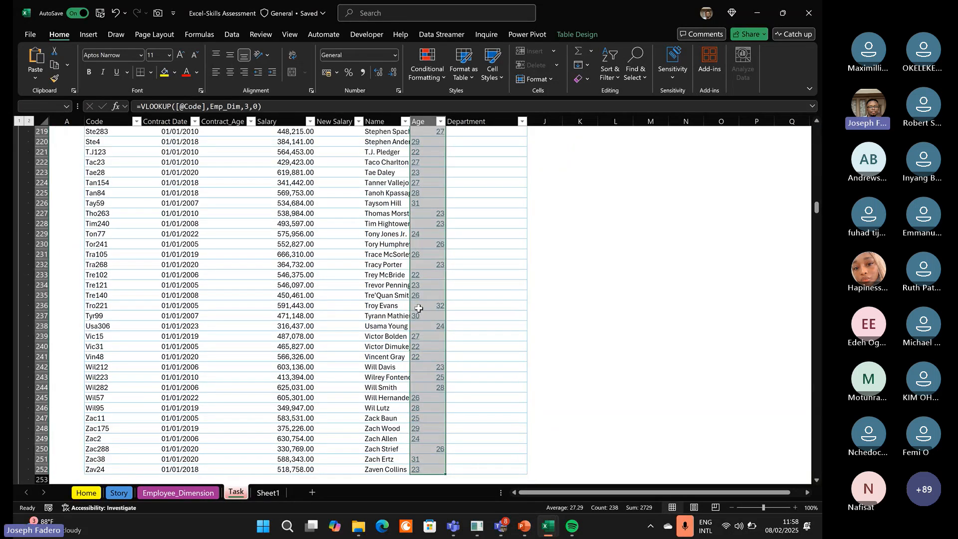
key(ctrl+z)
key(Left)
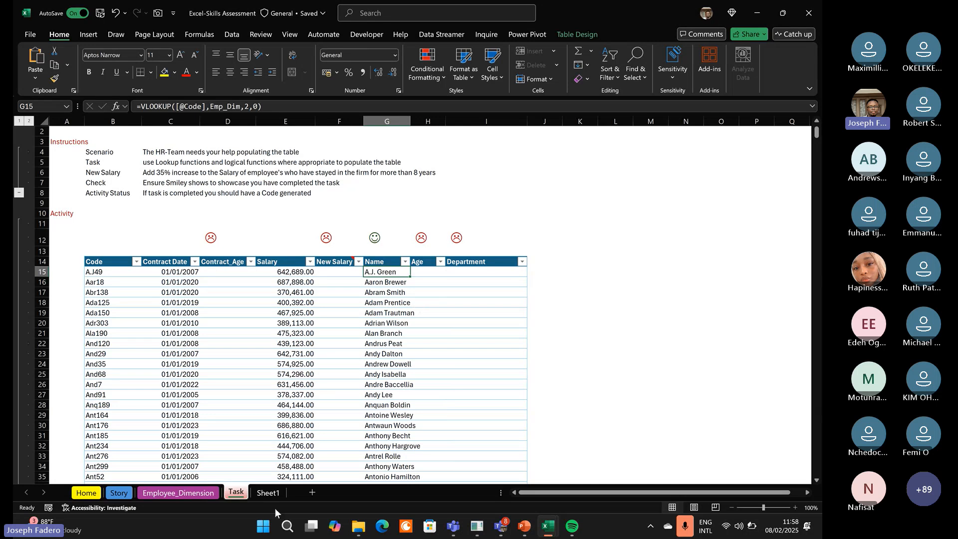
Add the heading "Match" in cell B19 of Sheet1, below the Vlookup notes.
click(269, 494)
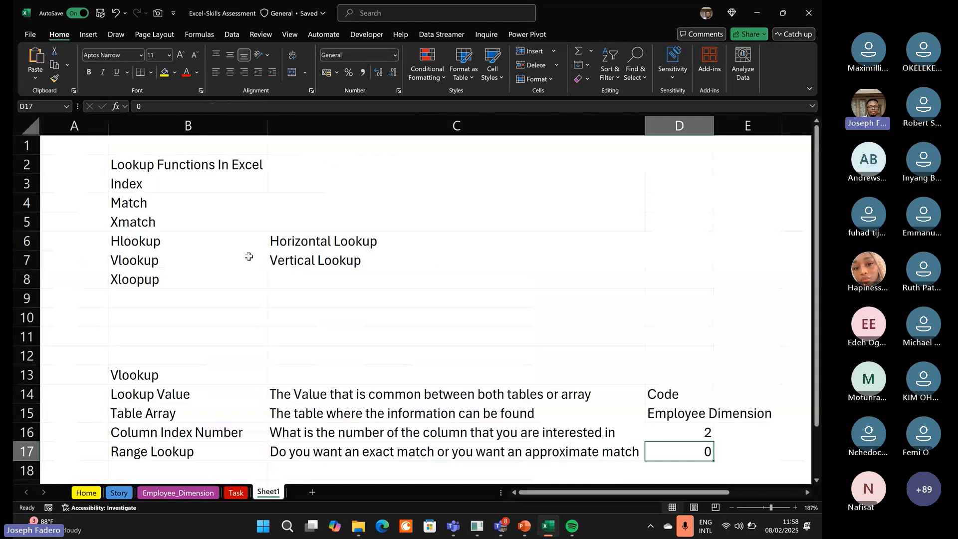
click(148, 204)
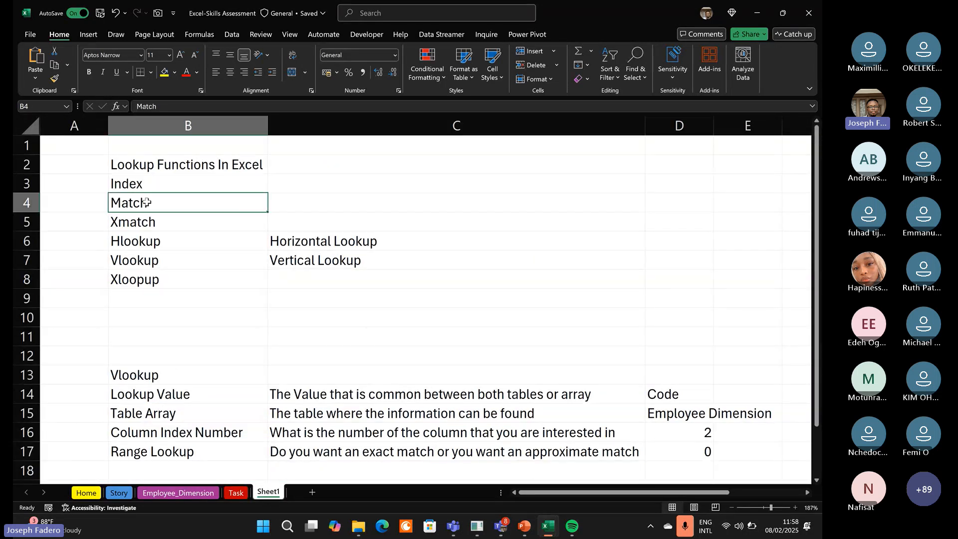
click(150, 470)
key(Down)
key(Down)
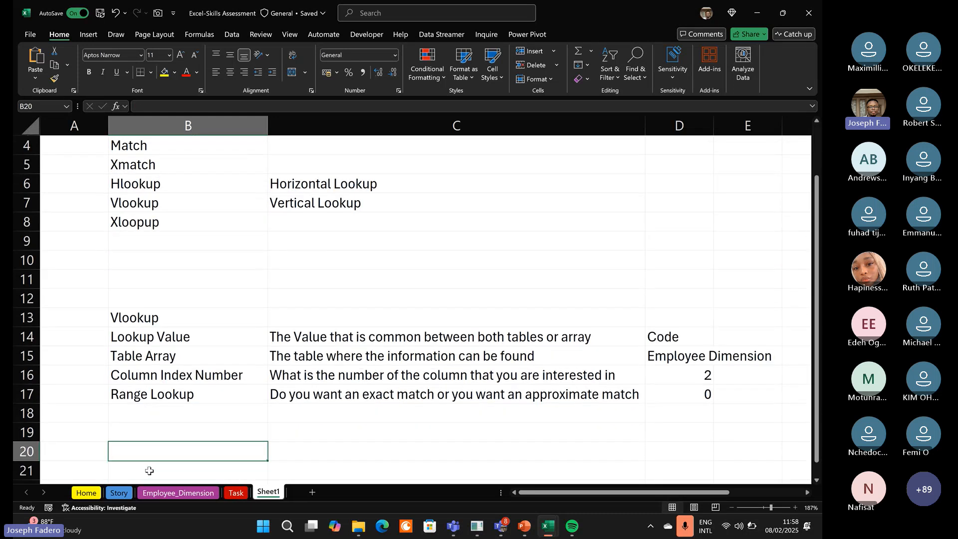
key(Up)
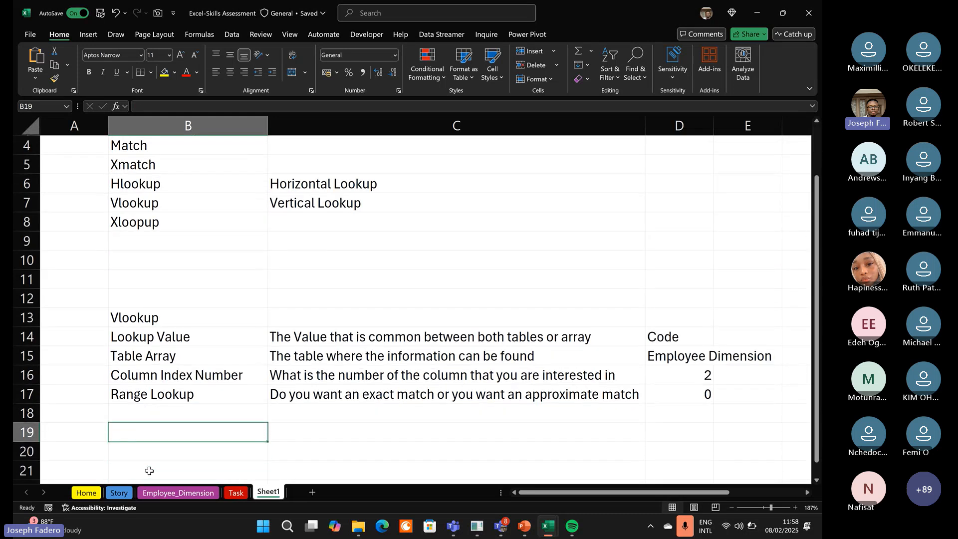
text(Match)
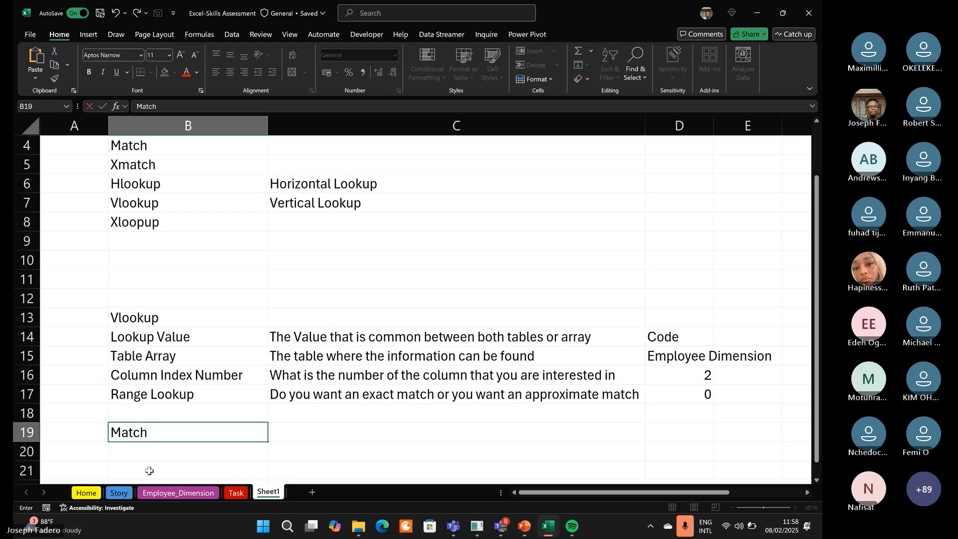
key(Return)
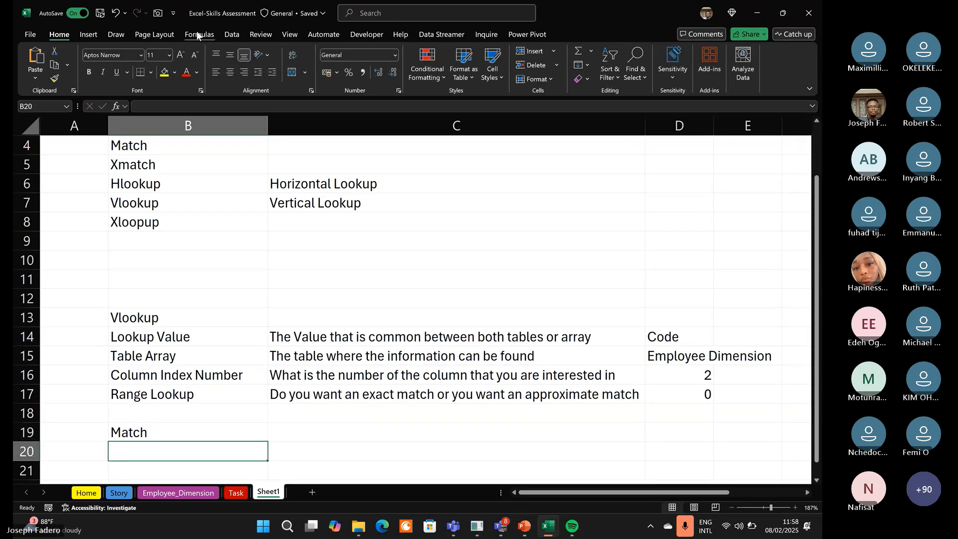
Search the function library for "Match" and view the MATCH function's arguments without inserting it in B20.
click(197, 35)
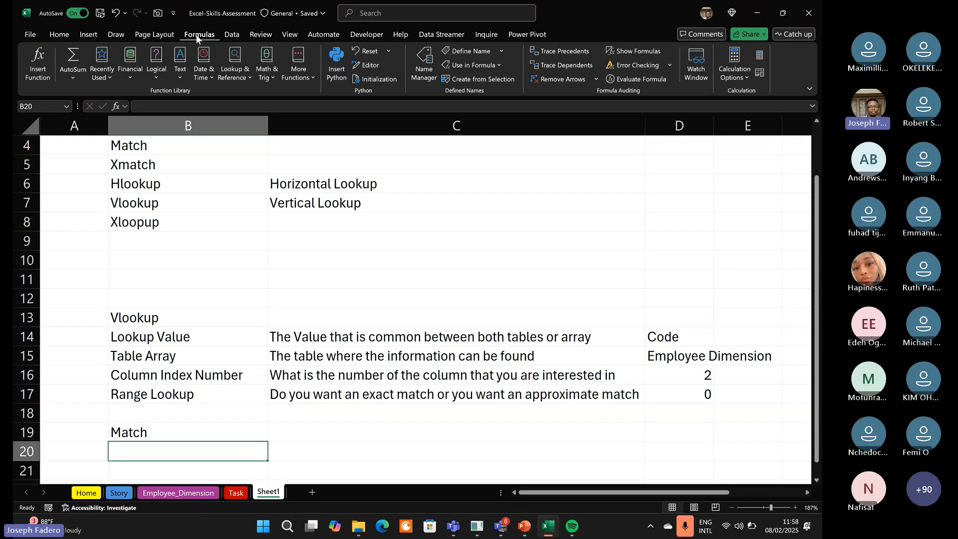
click(31, 73)
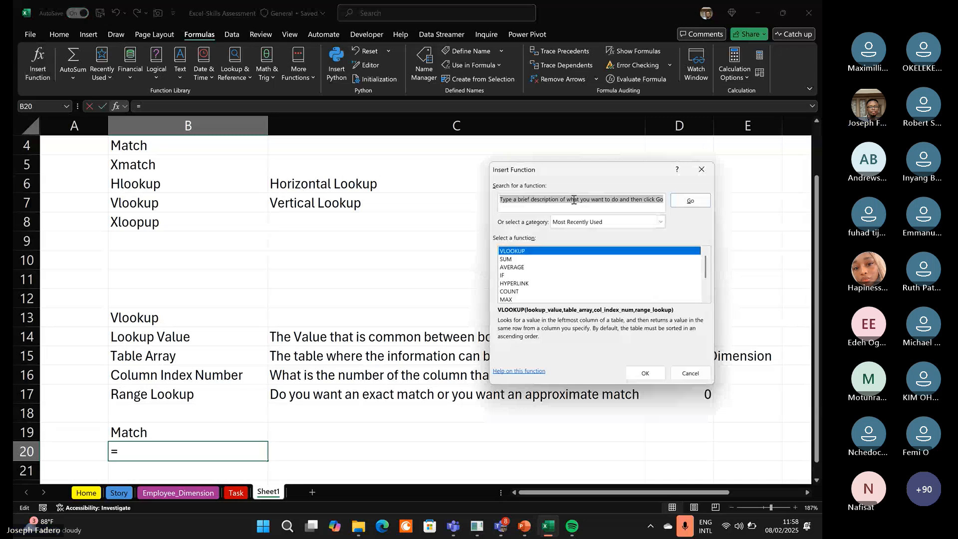
text(Match)
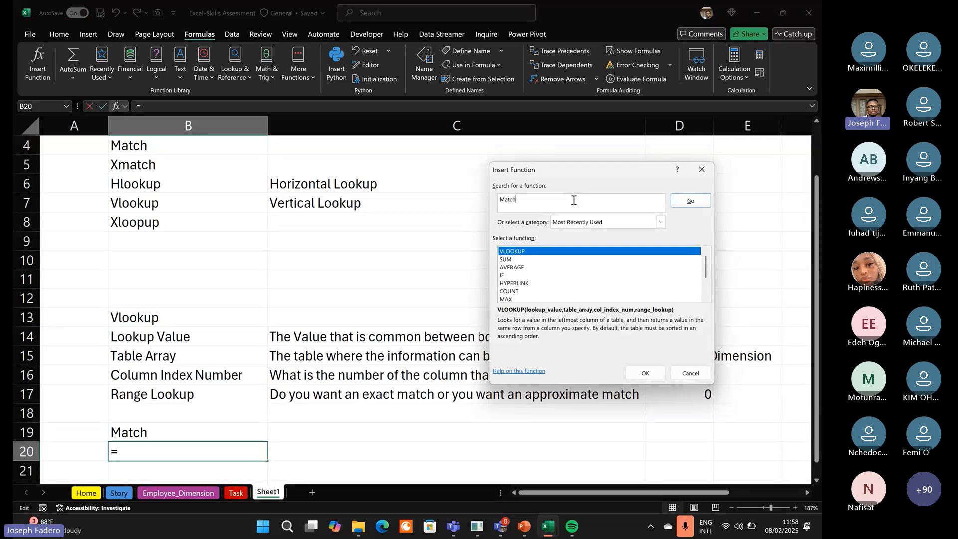
key(Return)
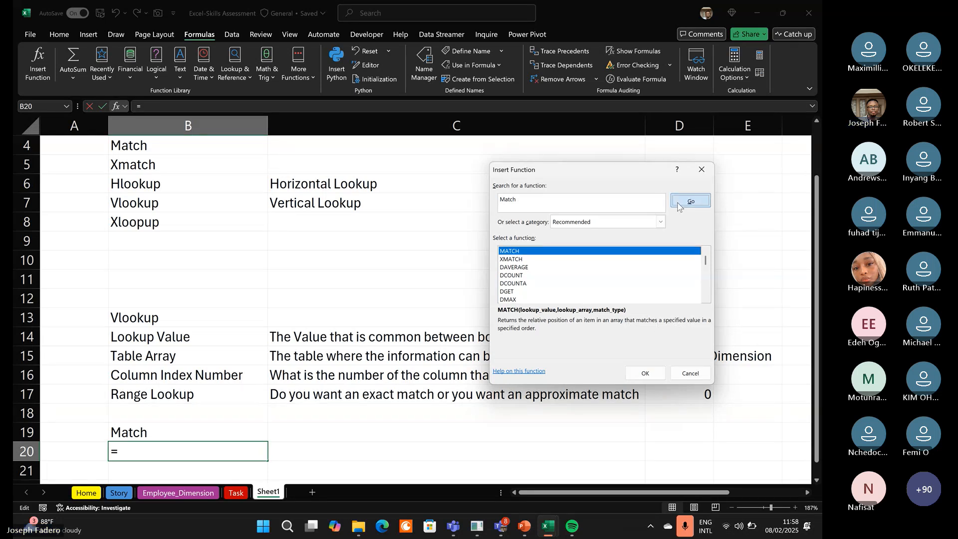
click(644, 374)
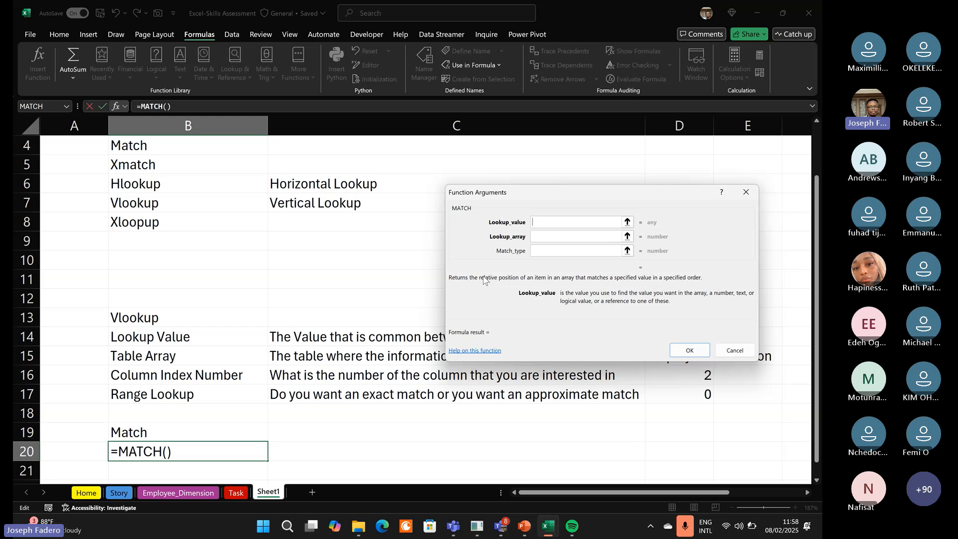
key(Escape)
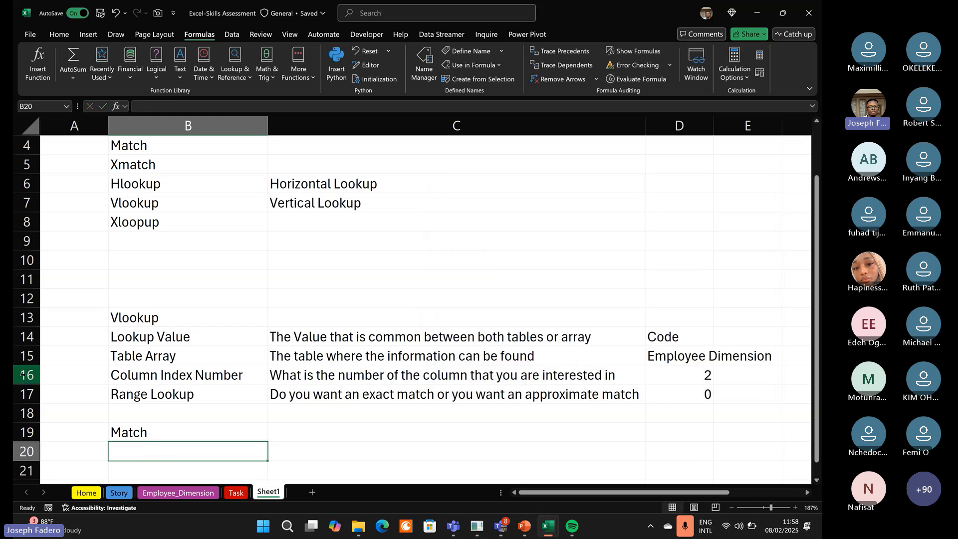
Check the Employee_Dimension sheet and list Lookup Value, Lookup Array and Range Lookup in B20:B22 of Sheet1 under the Match heading.
click(191, 494)
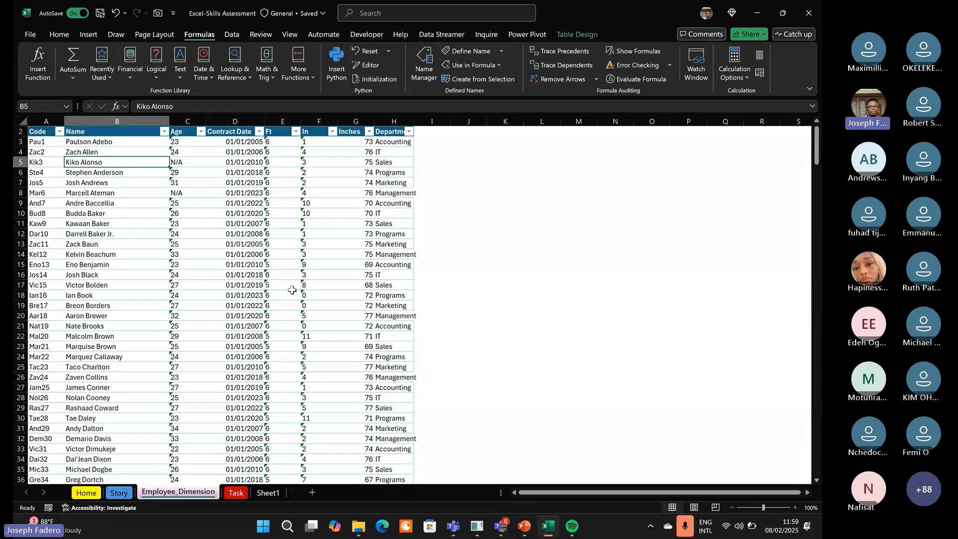
click(258, 492)
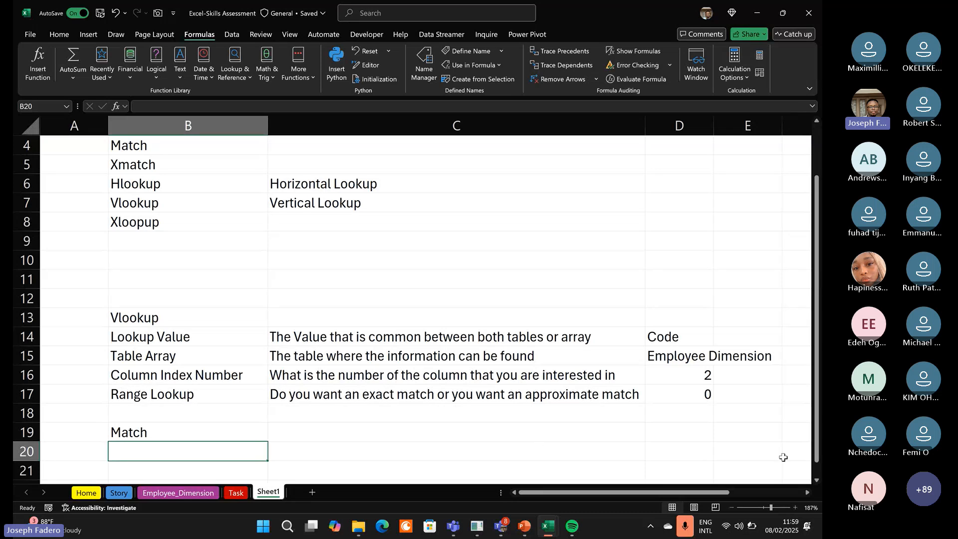
click(816, 472)
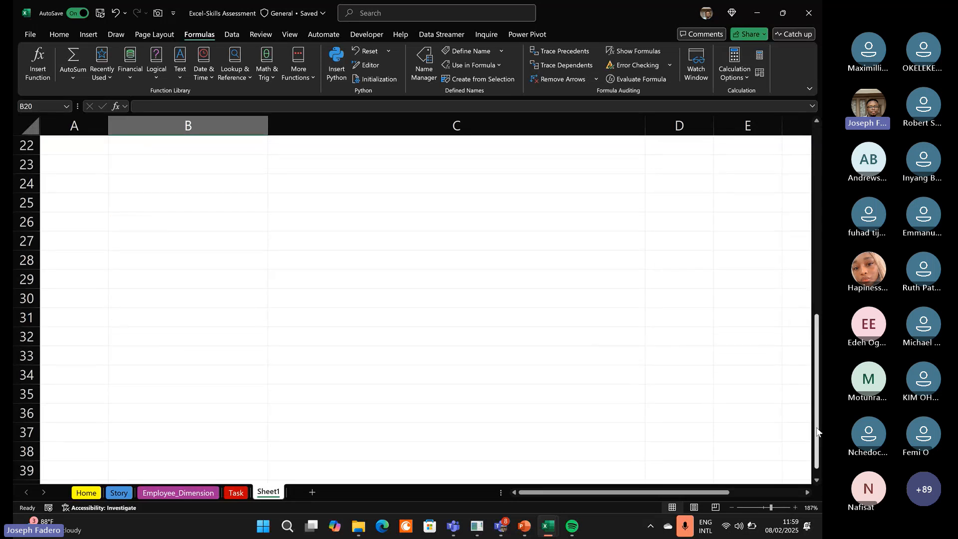
drag(818, 430, 819, 330)
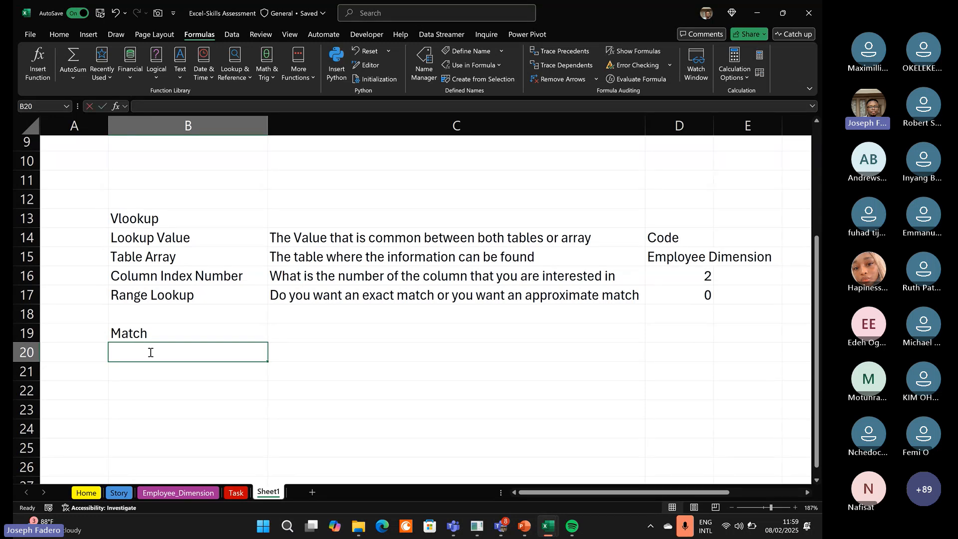
text(Looku)
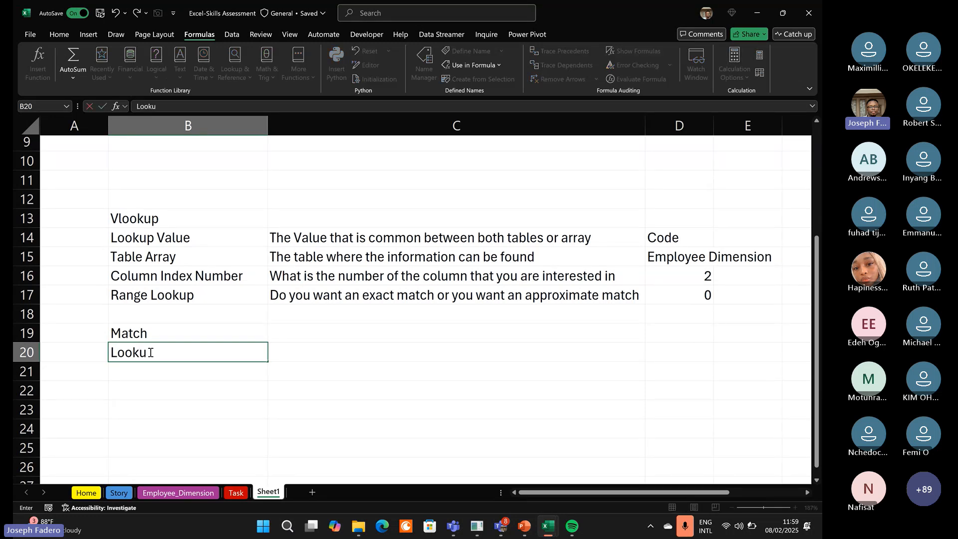
text(p Value)
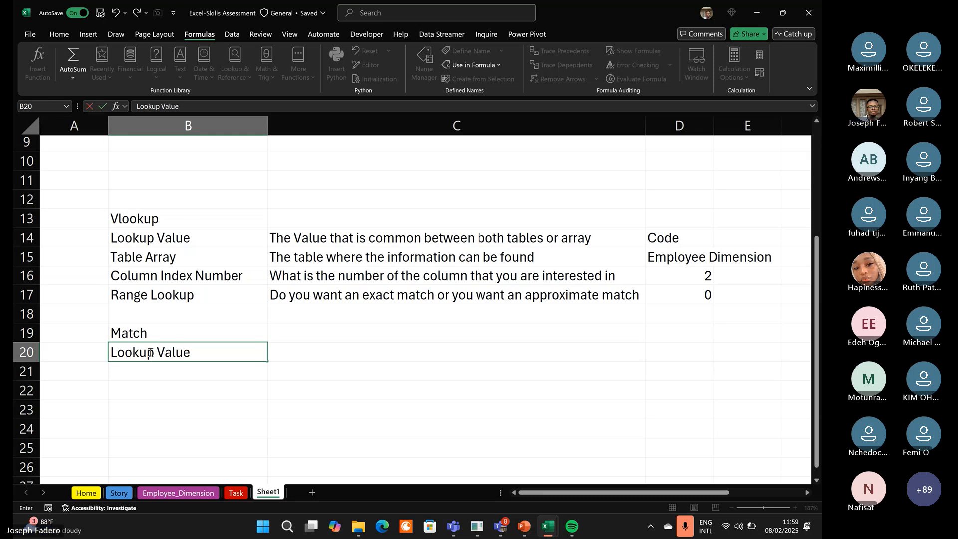
key(Return)
text(Lo)
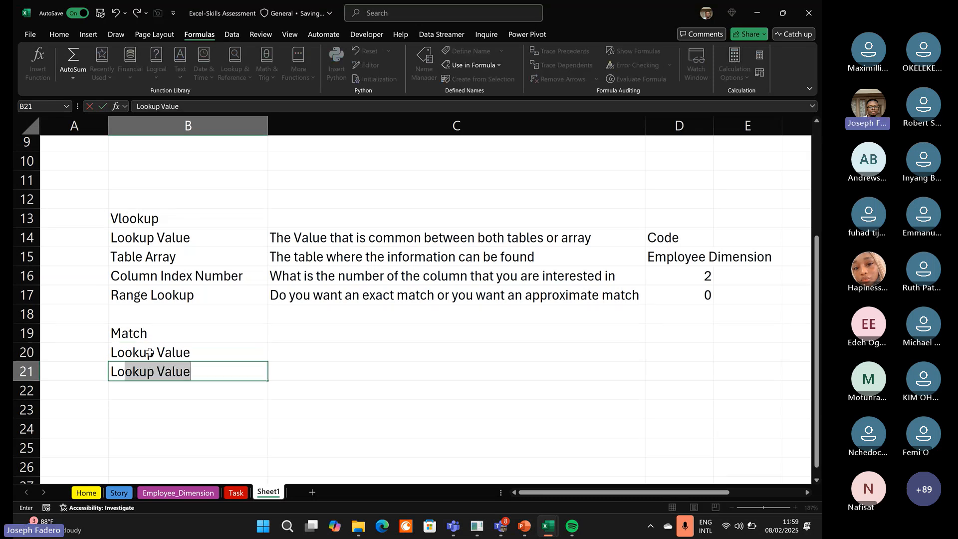
text(okup Array)
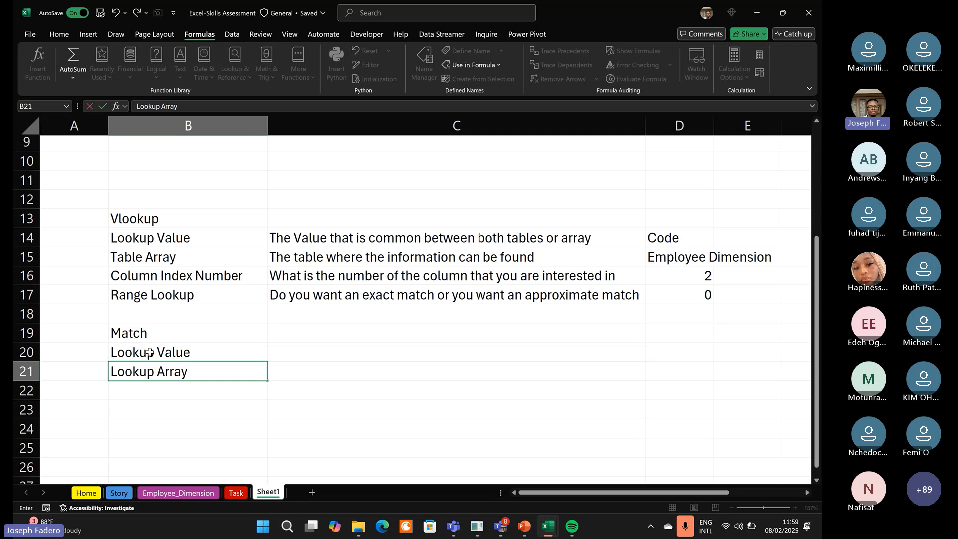
key(Return)
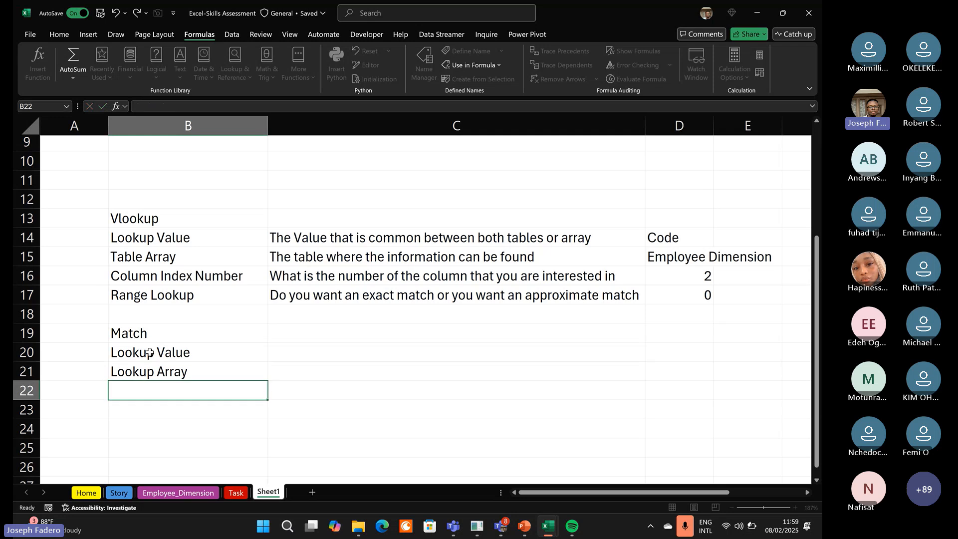
text(Range)
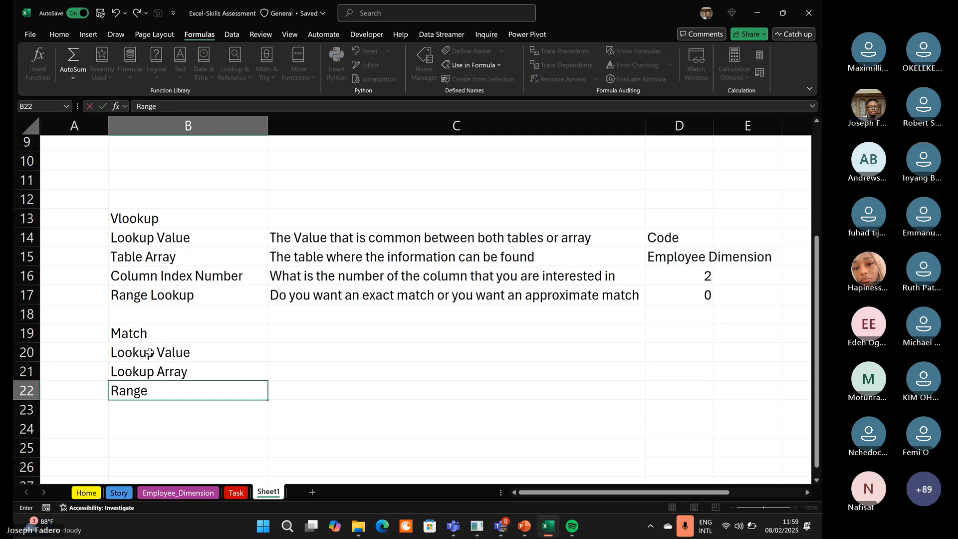
text( Lookup)
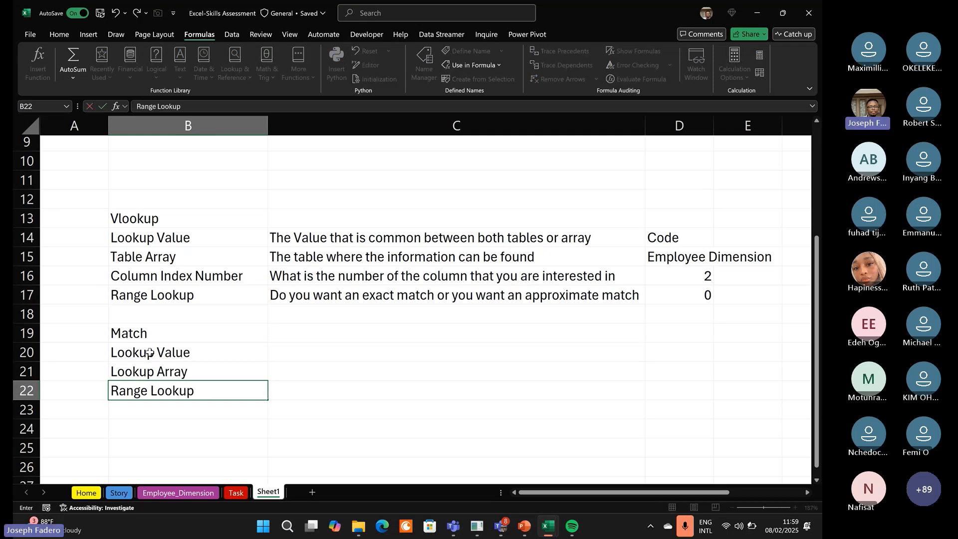
key(Return)
Describe Lookup Value in C20 as "Column the value you are interested that is common in both tables".
key(Right)
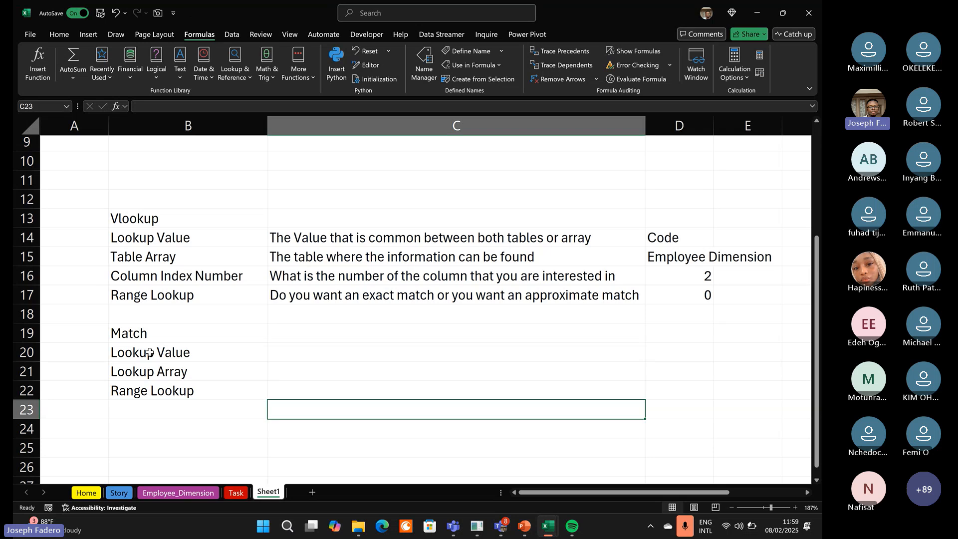
key(Up)
key(Up)
key(Up)
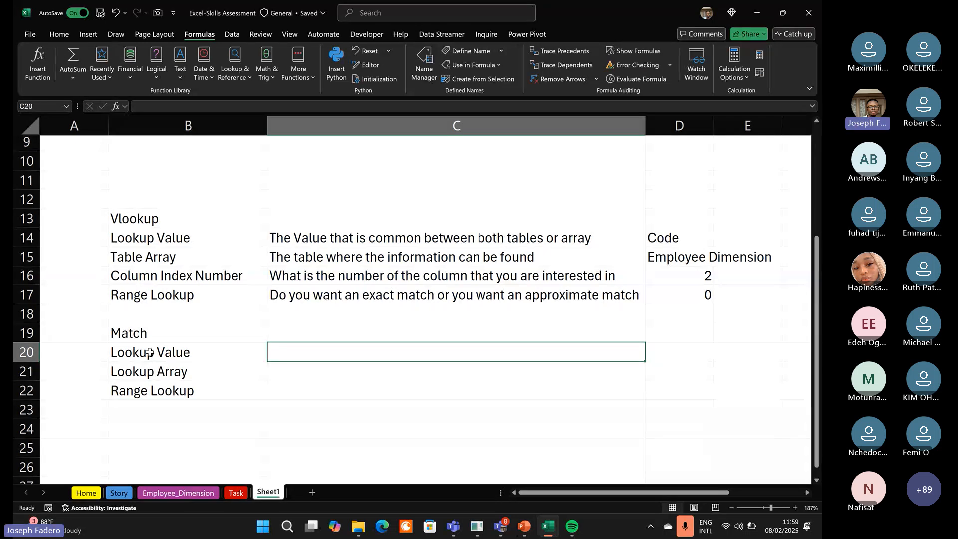
text(Colu)
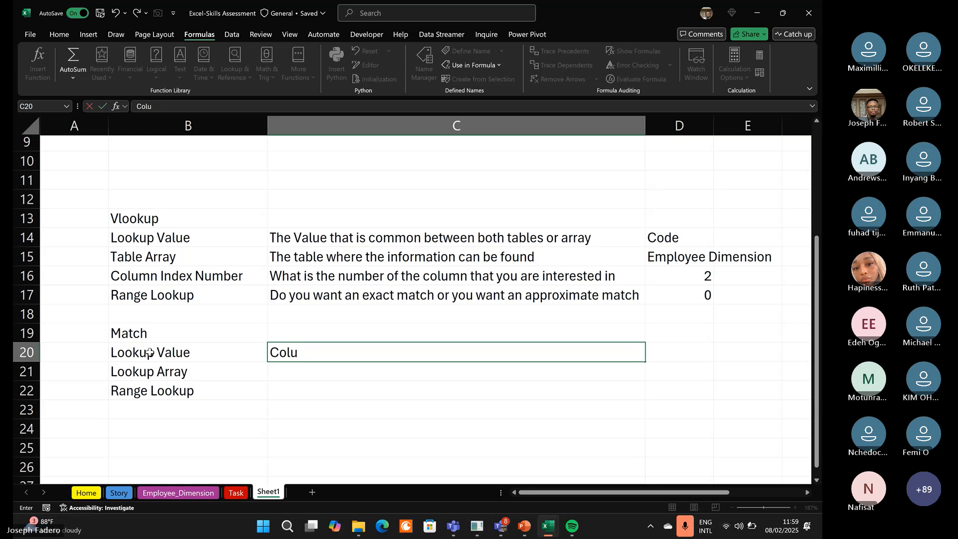
text(mn the values)
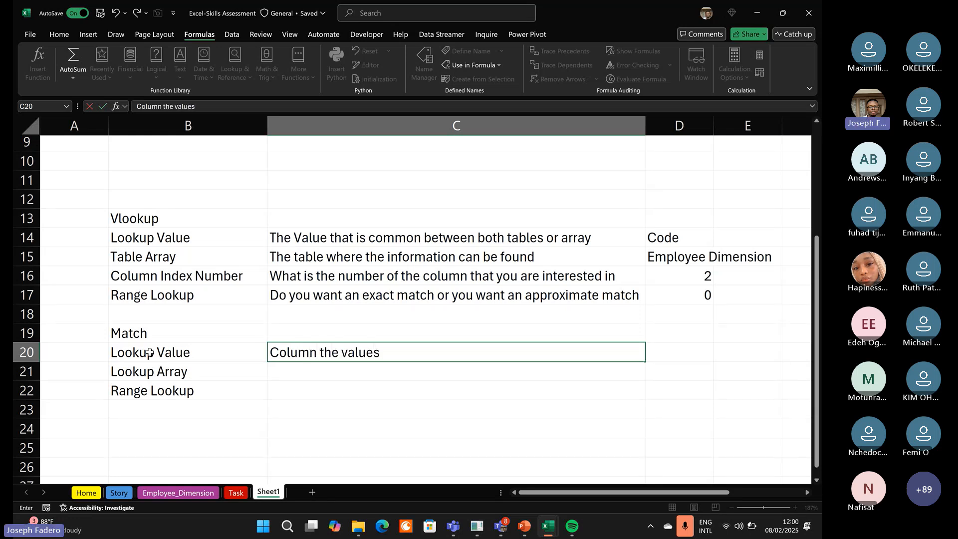
key(BackSpace)
text(you at)
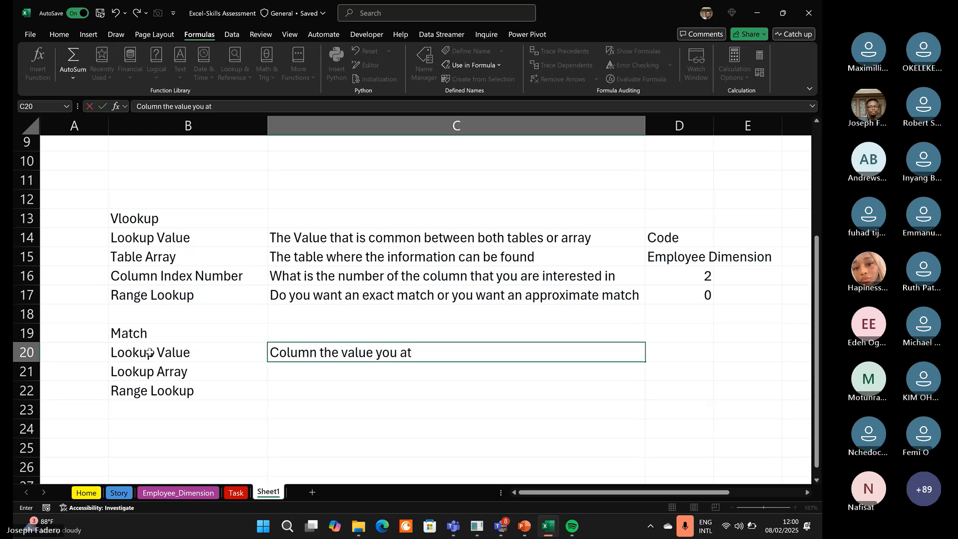
key(BackSpace)
text(re int)
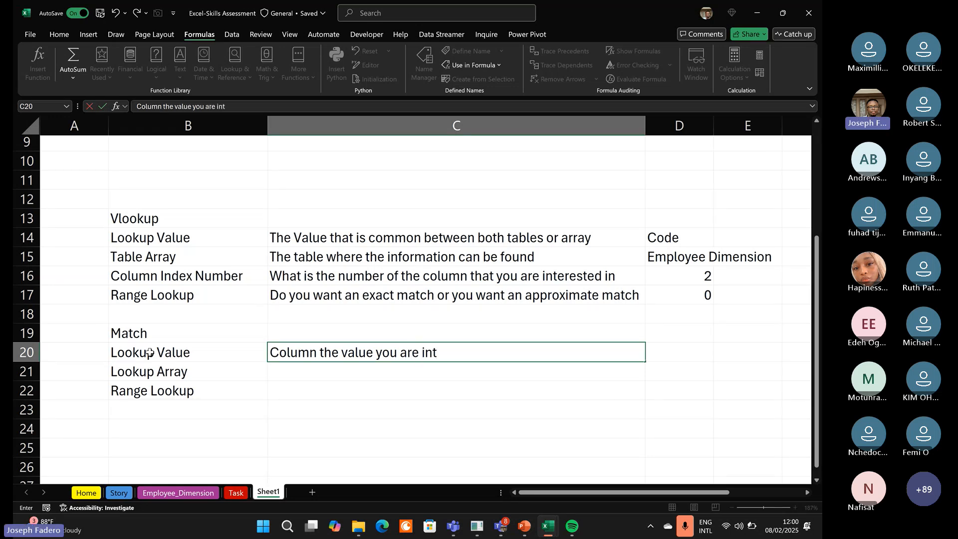
text(ereste)
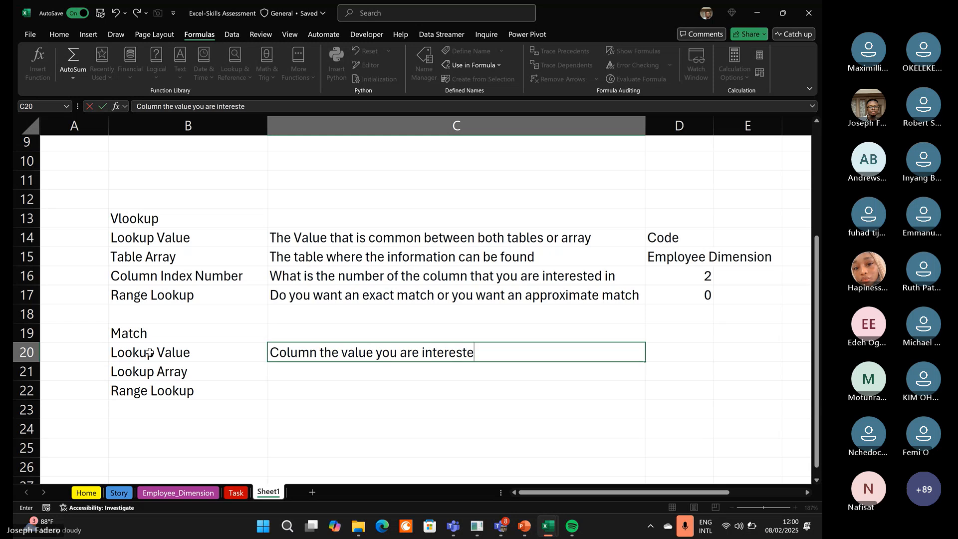
text(d that is)
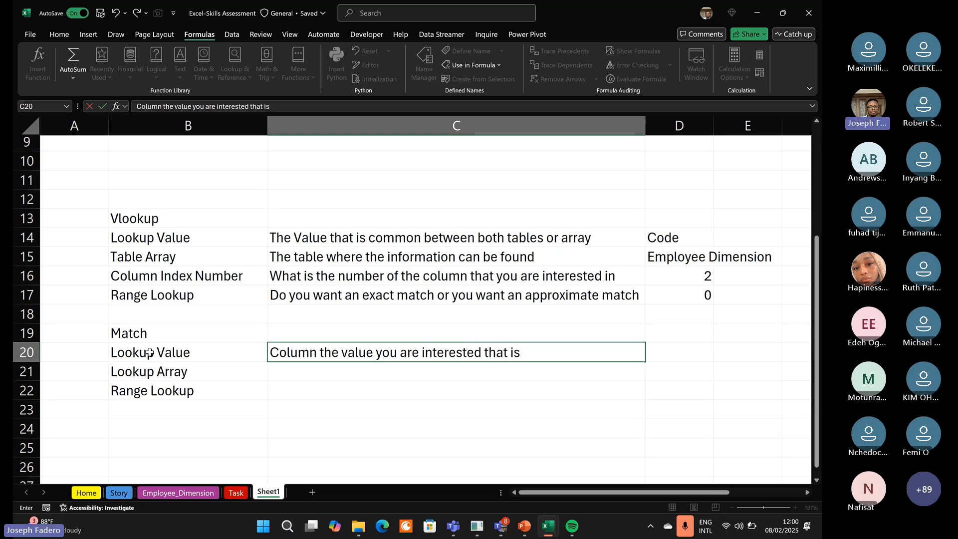
text( comm on)
key(BackSpace)
key(BackSpace)
key(BackSpace)
text(on)
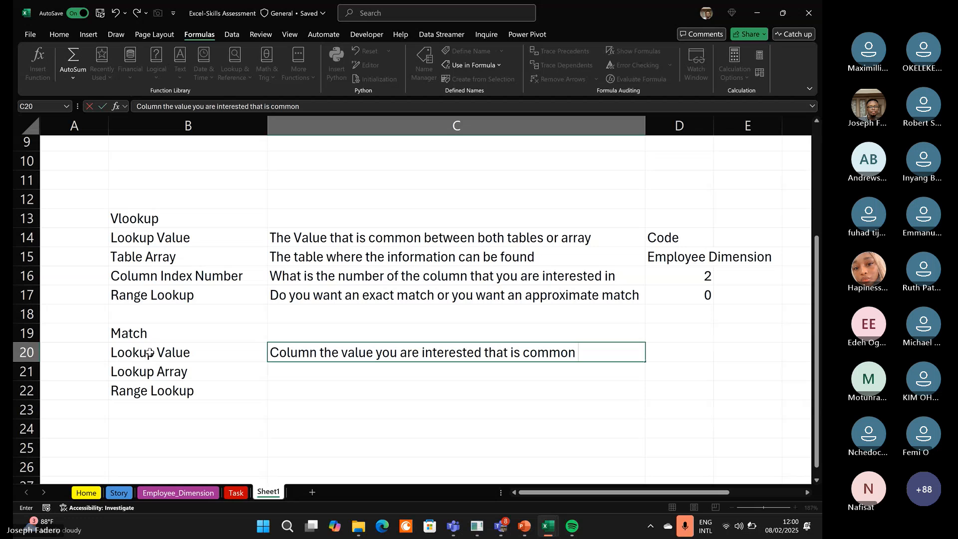
text( i)
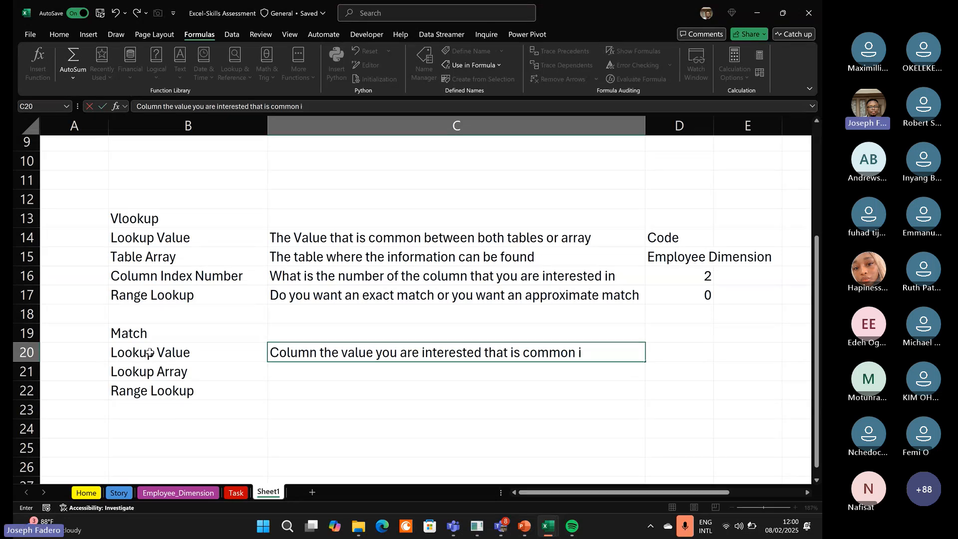
text(n both tables)
key(Return)
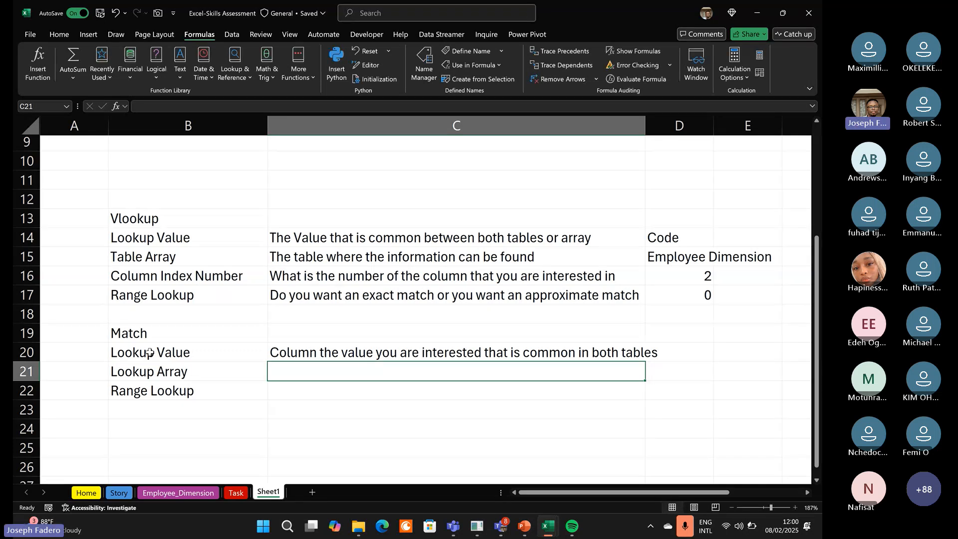
Describe Lookup Array in C21 as "Where it can be found" and Range Lookup in C22 as "Exact or an approximate match".
text(Where)
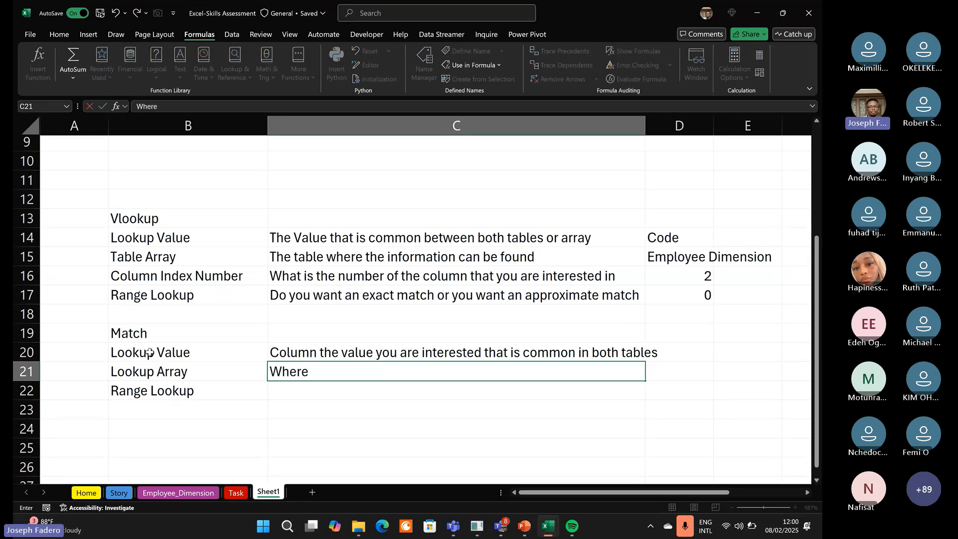
text( it can b)
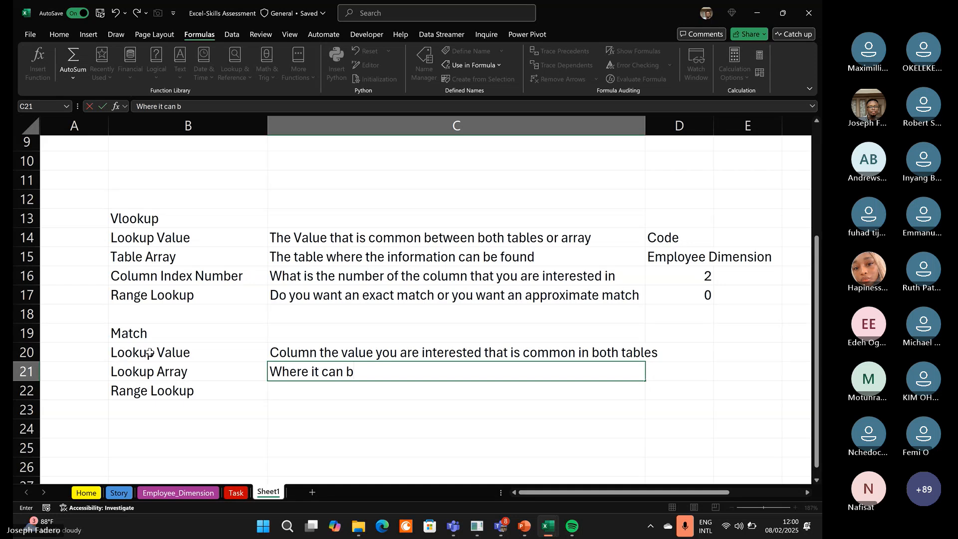
text(e found)
key(Return)
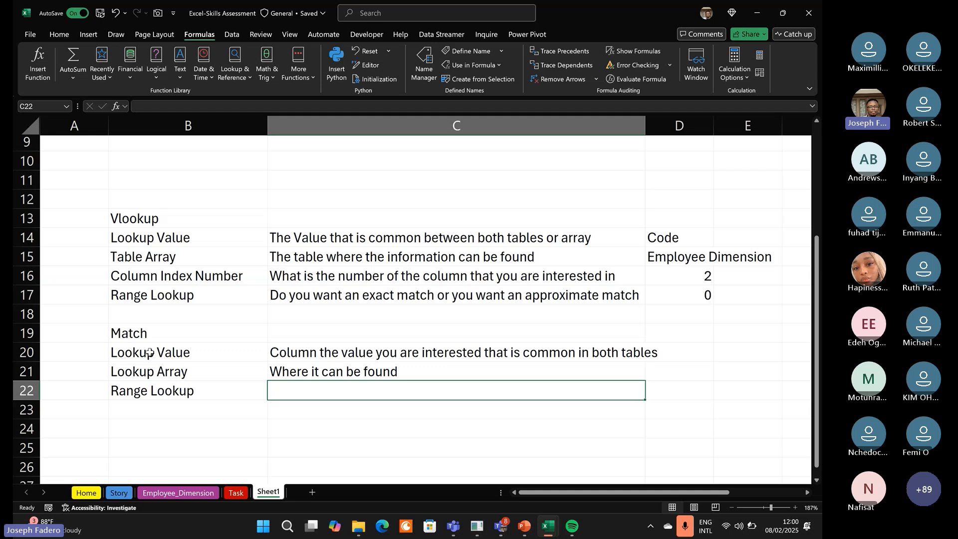
text(Exact)
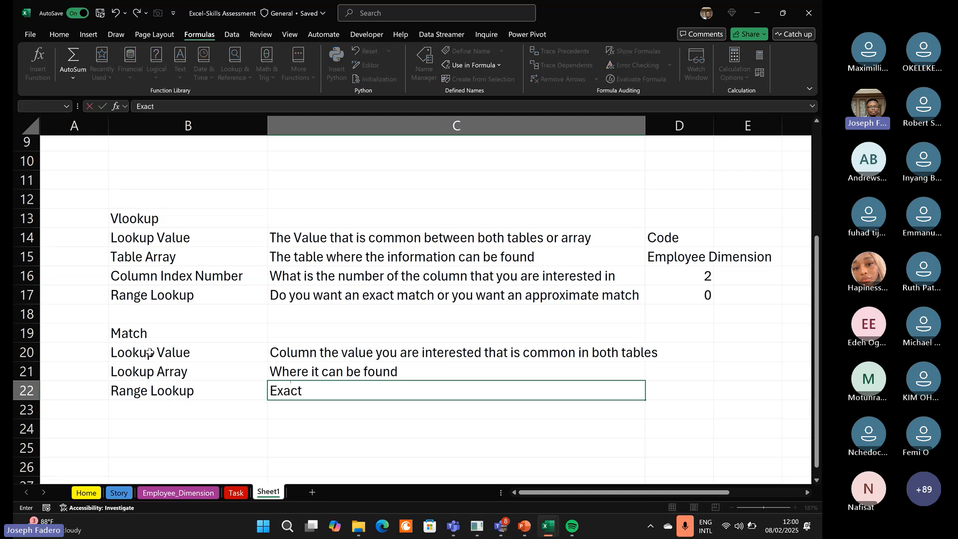
text( or an appro)
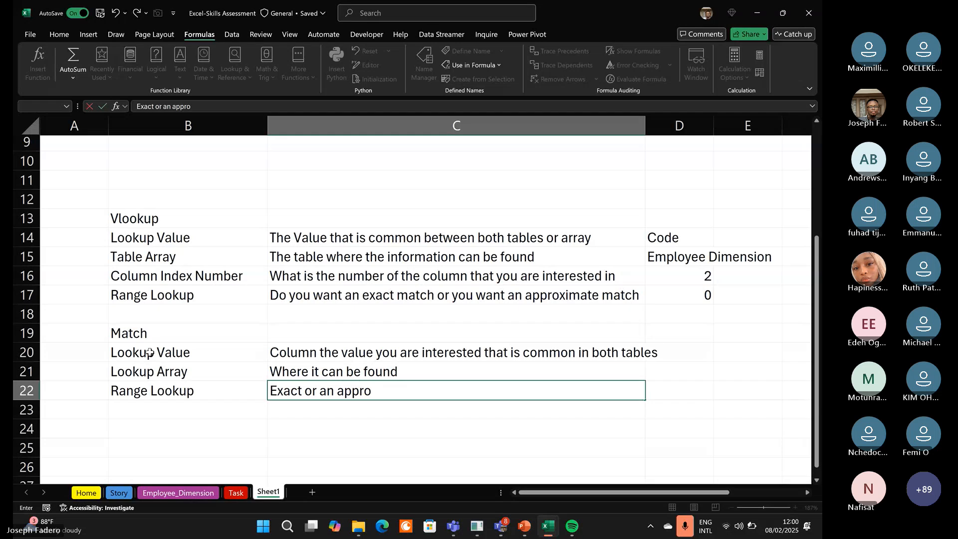
text(ximate match)
key(Return)
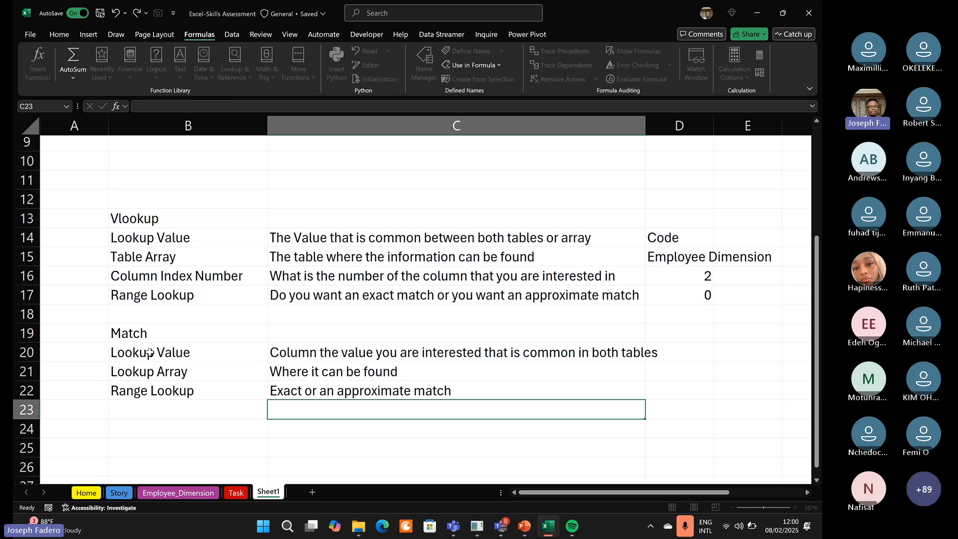
On the Task sheet, use FORMULATEXT in J15 to show the Name column's formula from G15 as text, ending on J15.
click(235, 491)
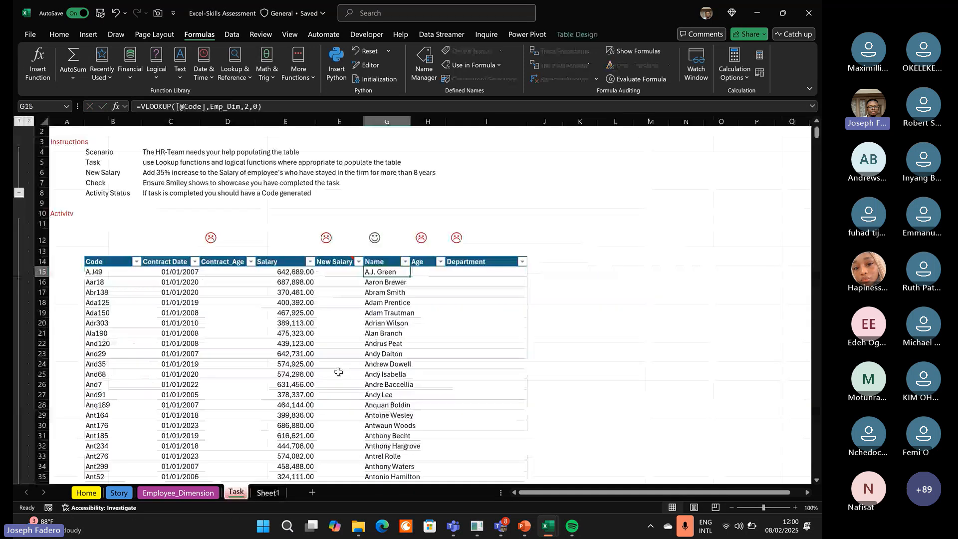
click(272, 106)
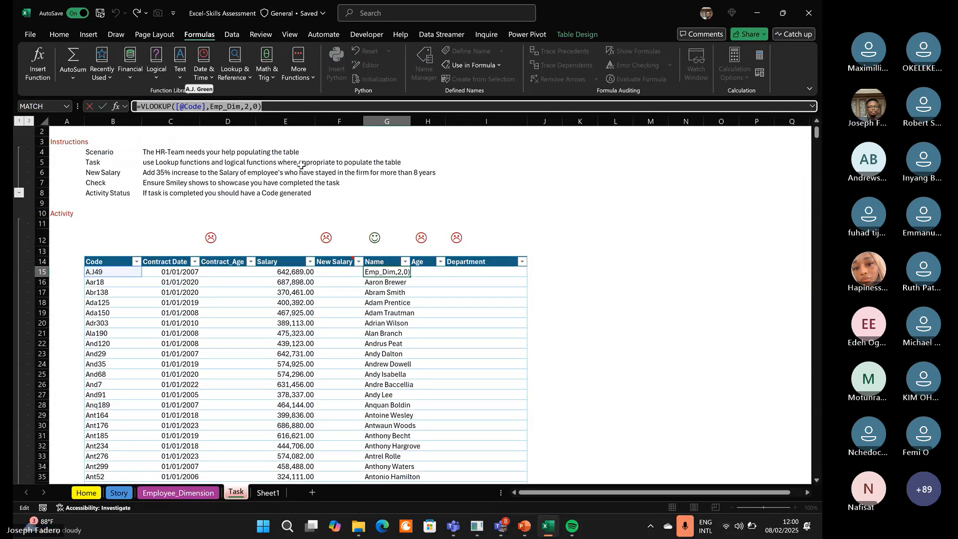
key(Escape)
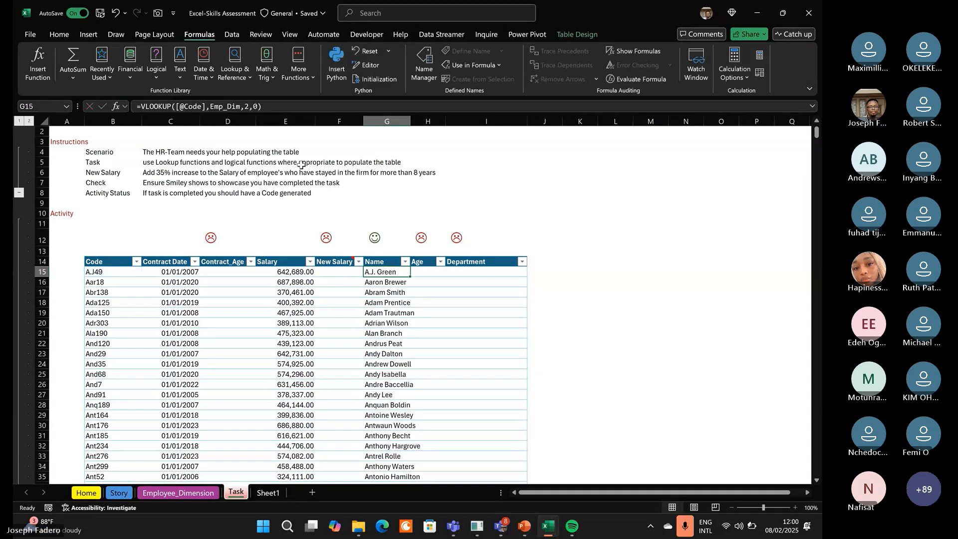
click(550, 271)
text(=form)
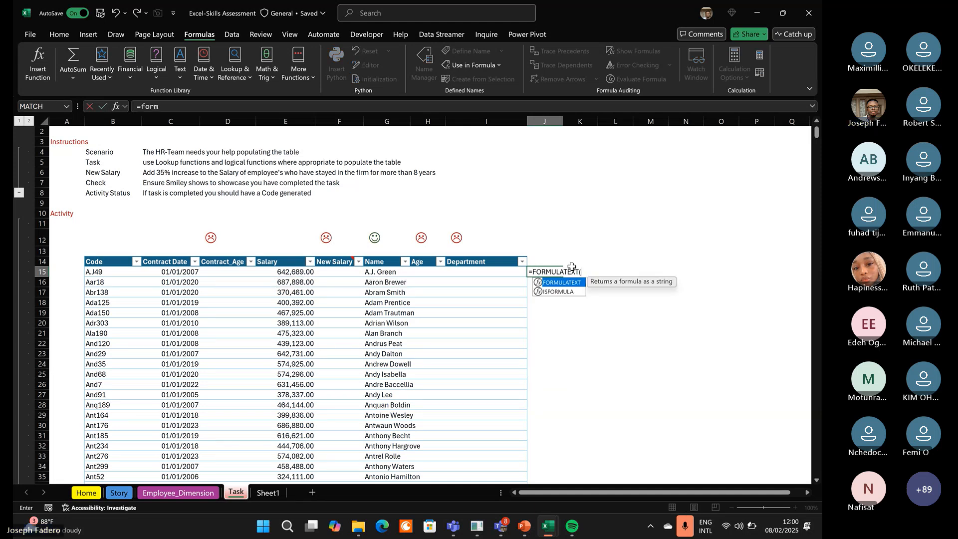
key(Tab)
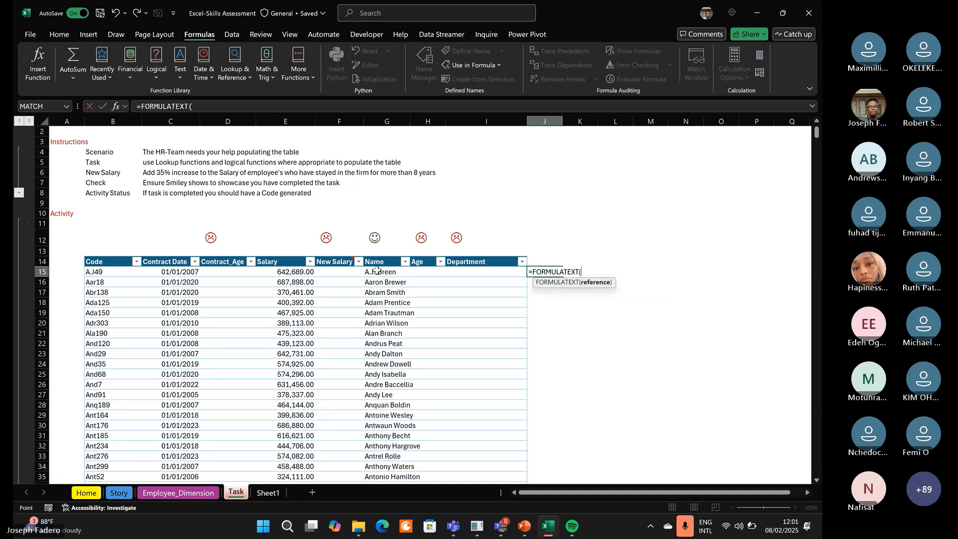
click(377, 271)
key(Return)
key(Left)
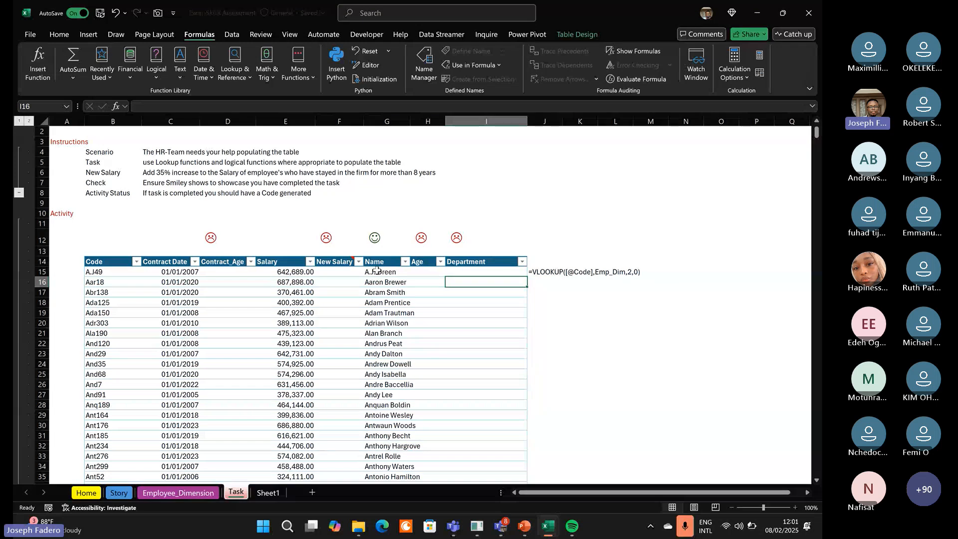
key(Up)
key(Right)
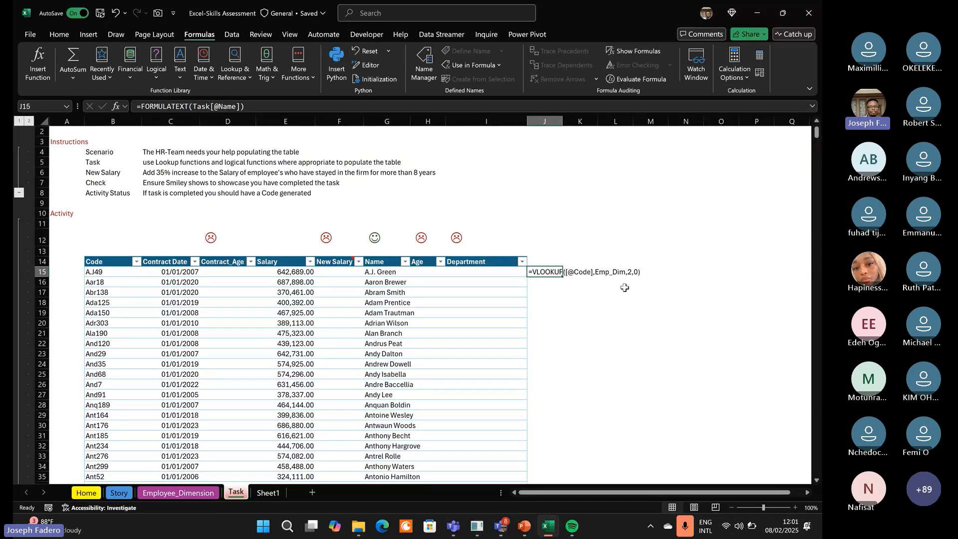
On the Employee_Dimension sheet, enter Name in the empty cell L6 beside the table, ending on K7.
click(391, 273)
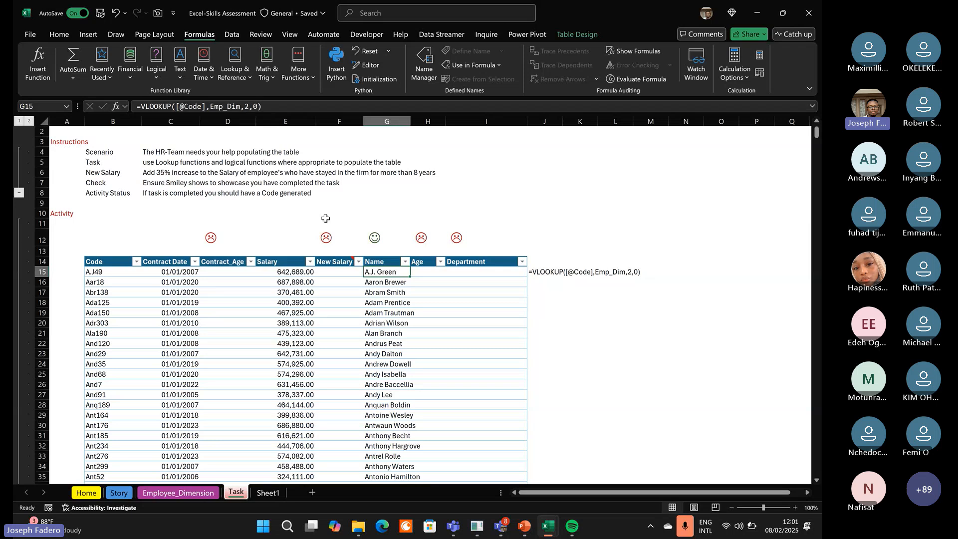
click(382, 258)
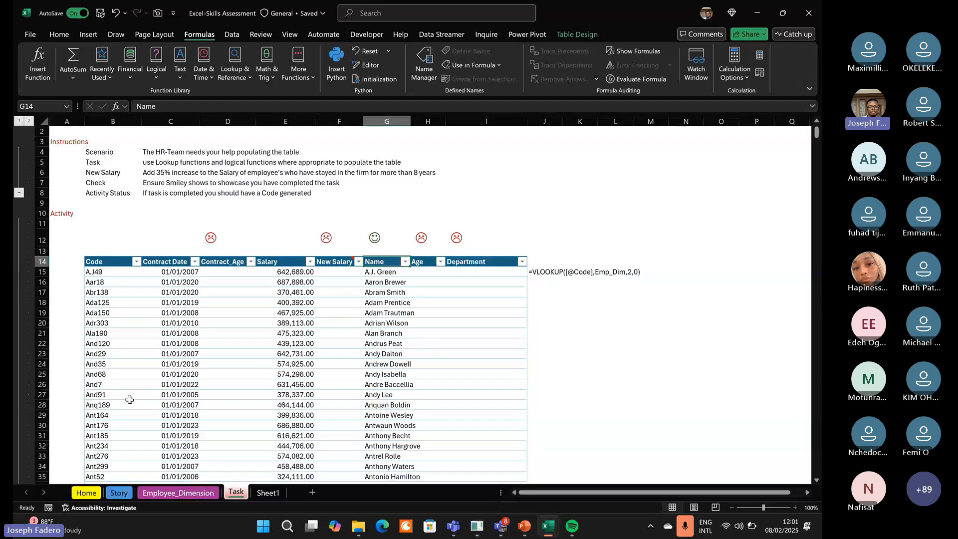
click(178, 493)
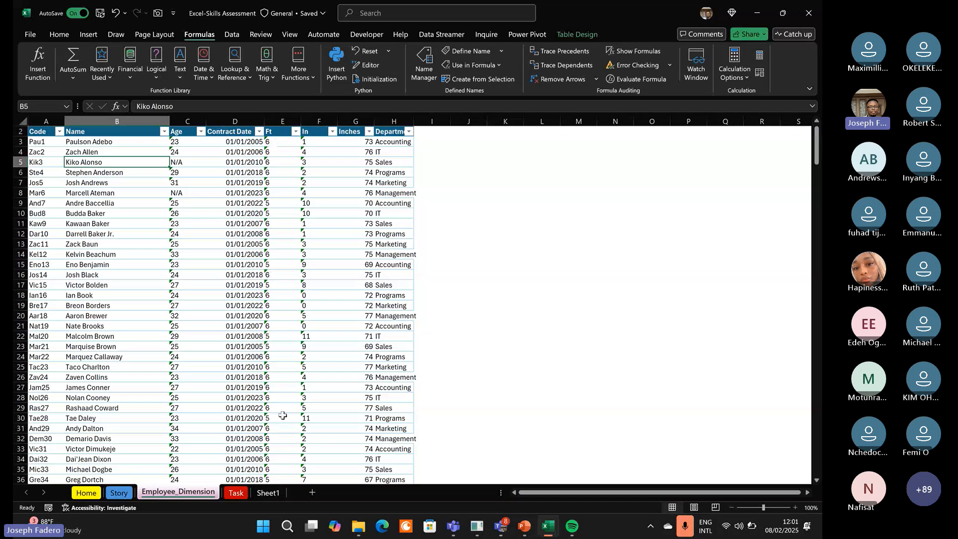
click(553, 142)
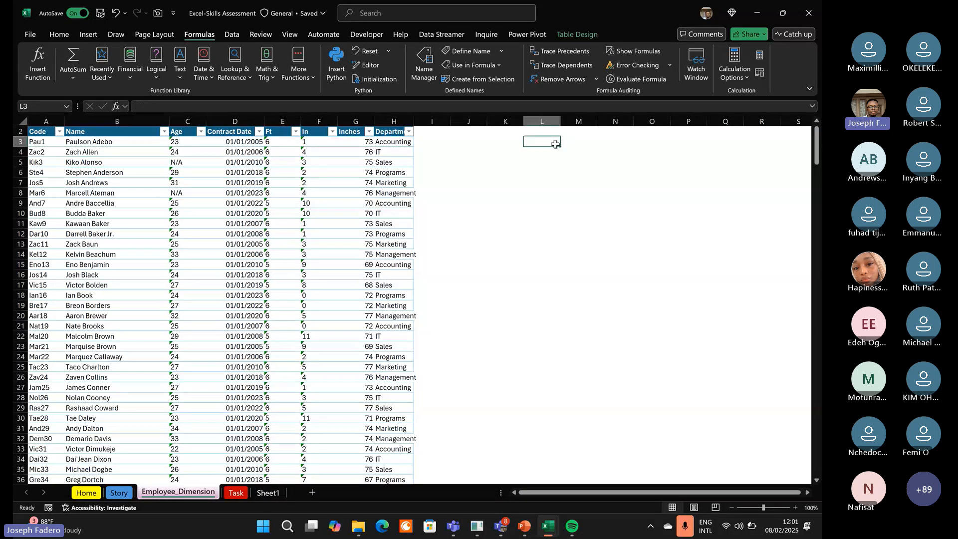
key(Down)
key(Down)
key(Down)
key(Down)
key(Down)
key(Down)
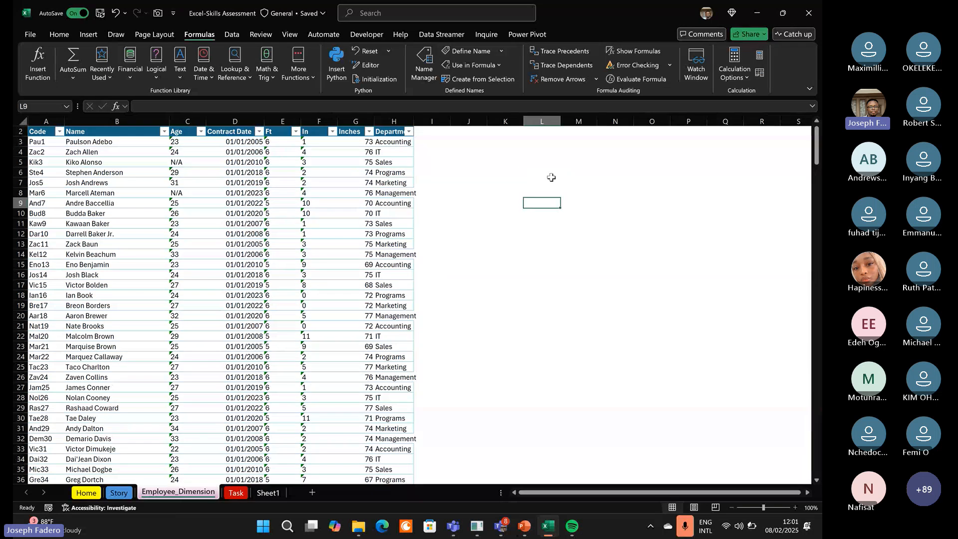
click(551, 176)
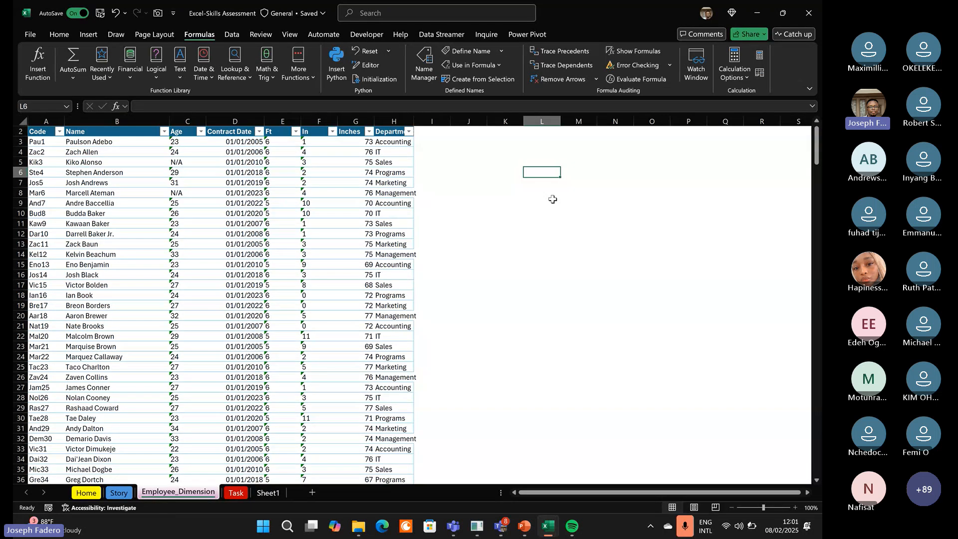
text(Name)
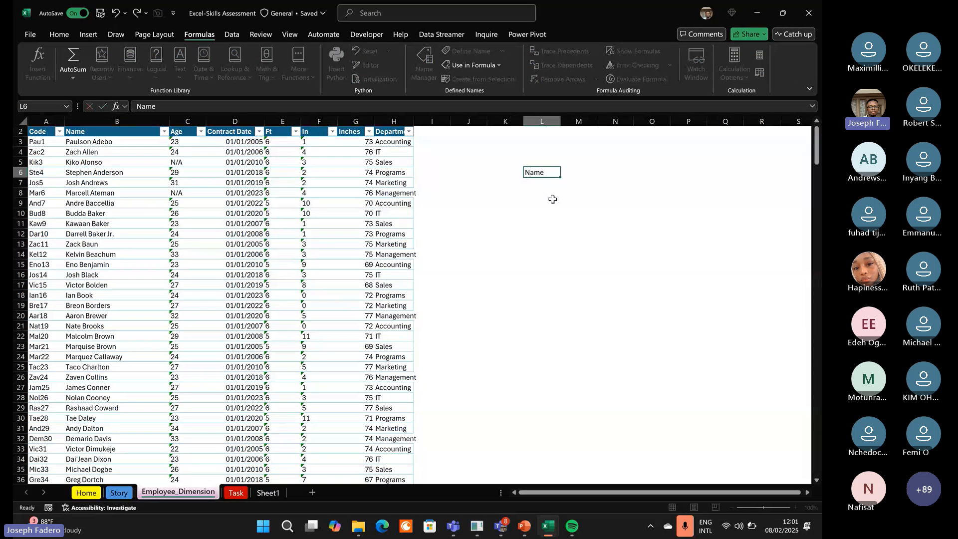
key(Return)
key(Left)
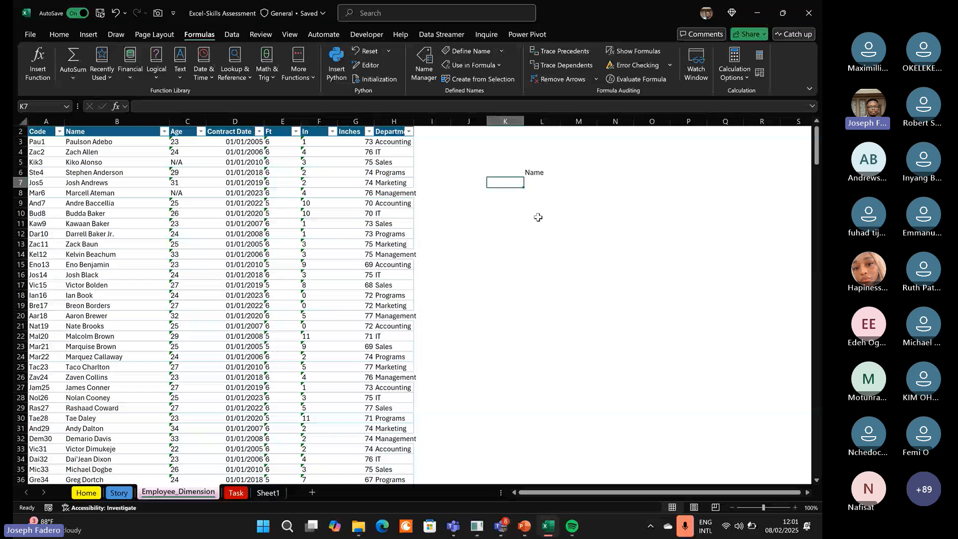
Try the formula =MATCH(L6,Emp_Dim[#Headers],0) in K7 and undo the entry.
text(=match)
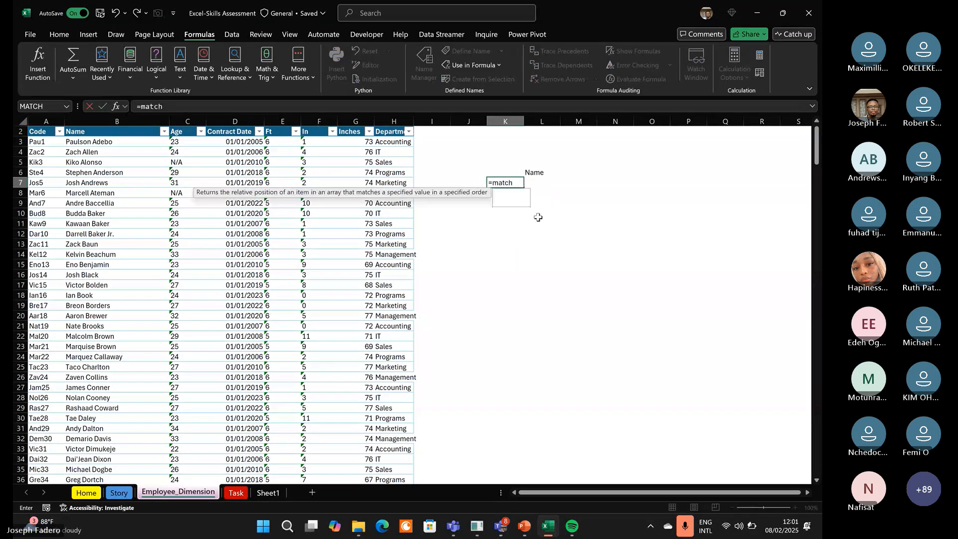
key(Tab)
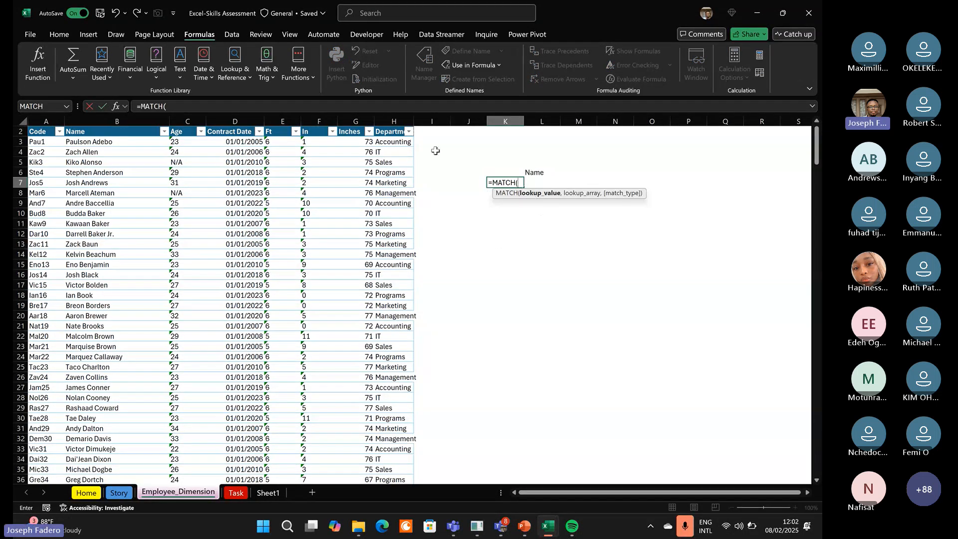
click(532, 172)
text(,)
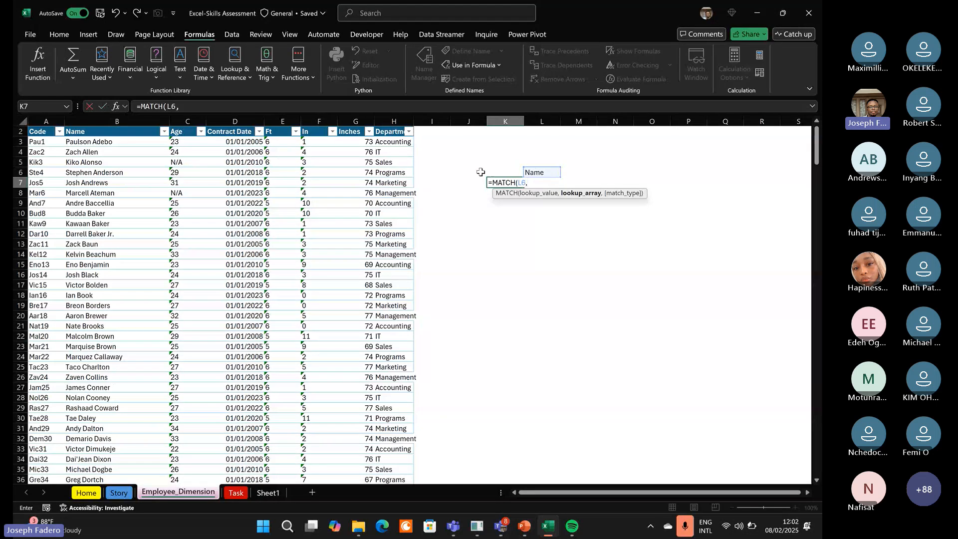
click(37, 131)
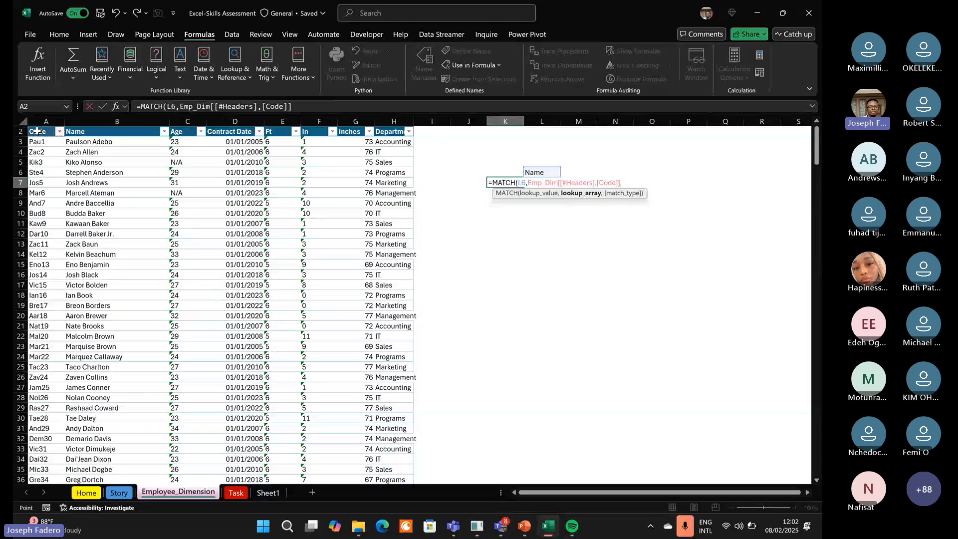
key(ctrl+shift+Right)
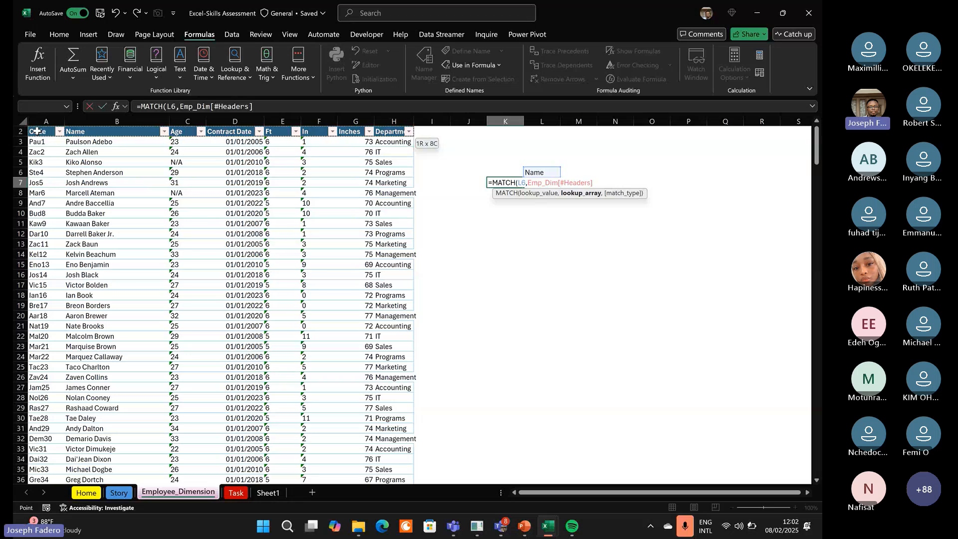
text(,)
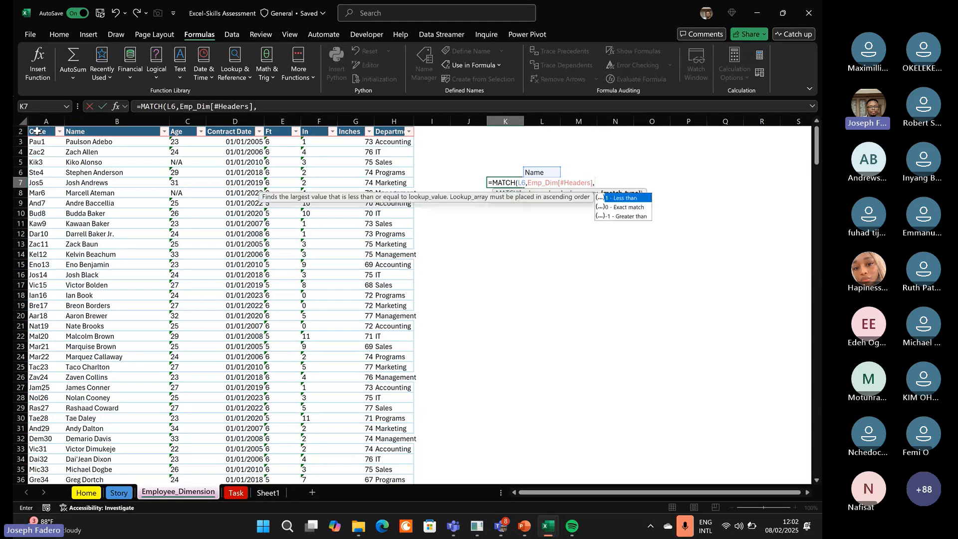
text(0)
key(Return)
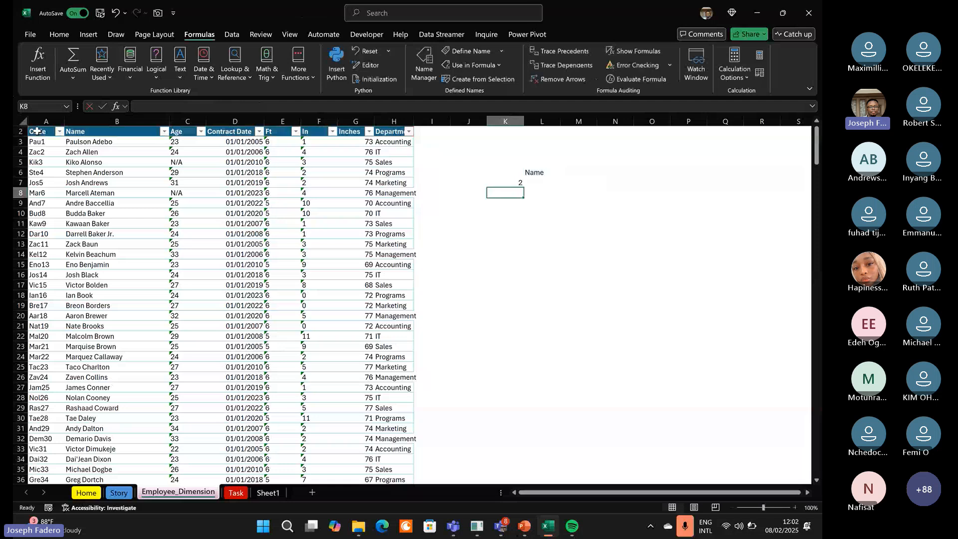
key(Up)
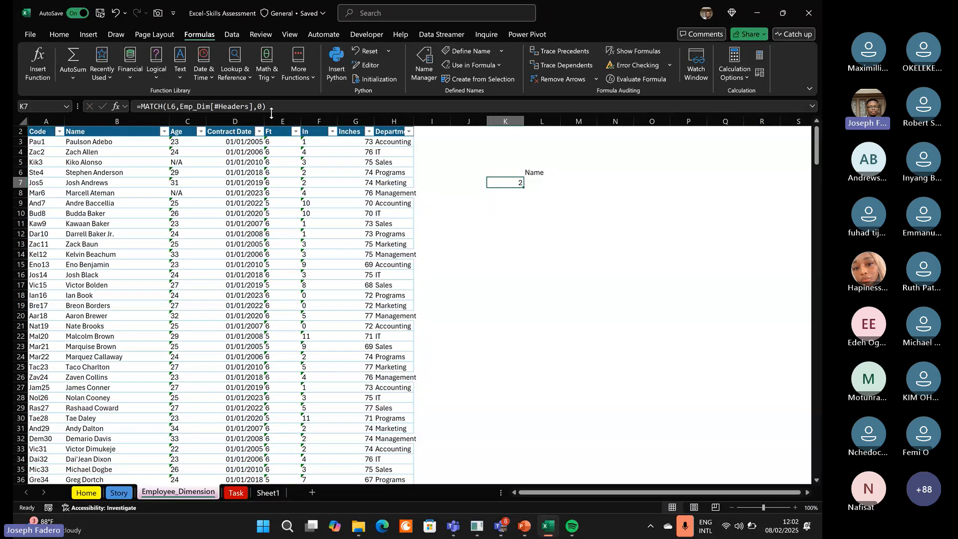
key(ctrl+z)
Find the position of L6 among the Emp_Dim table headers with an exact-match MATCH formula in K7.
text(=matc)
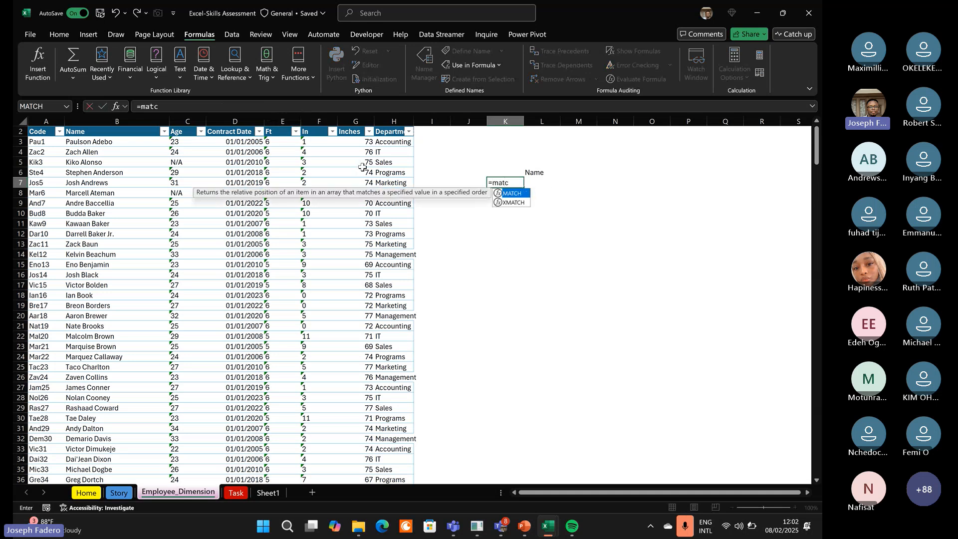
key(Tab)
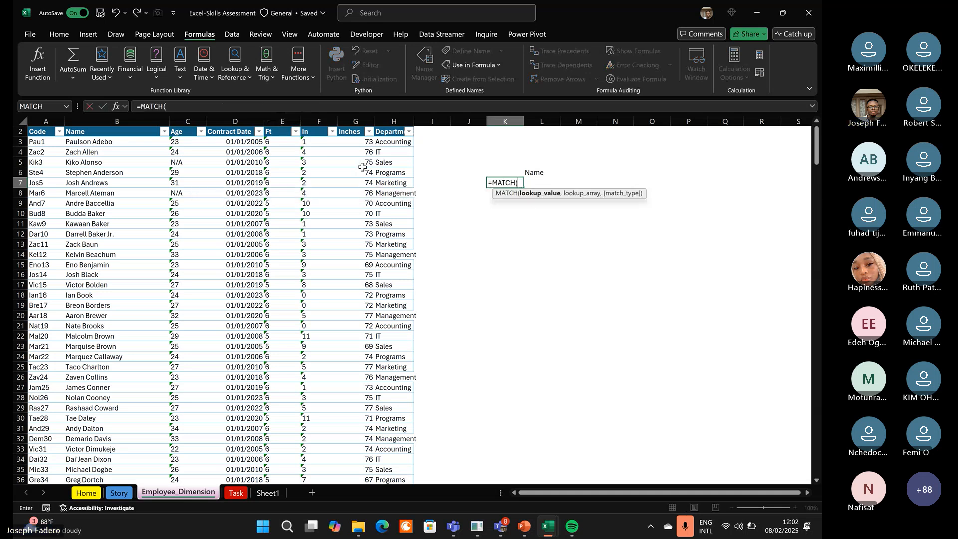
click(543, 172)
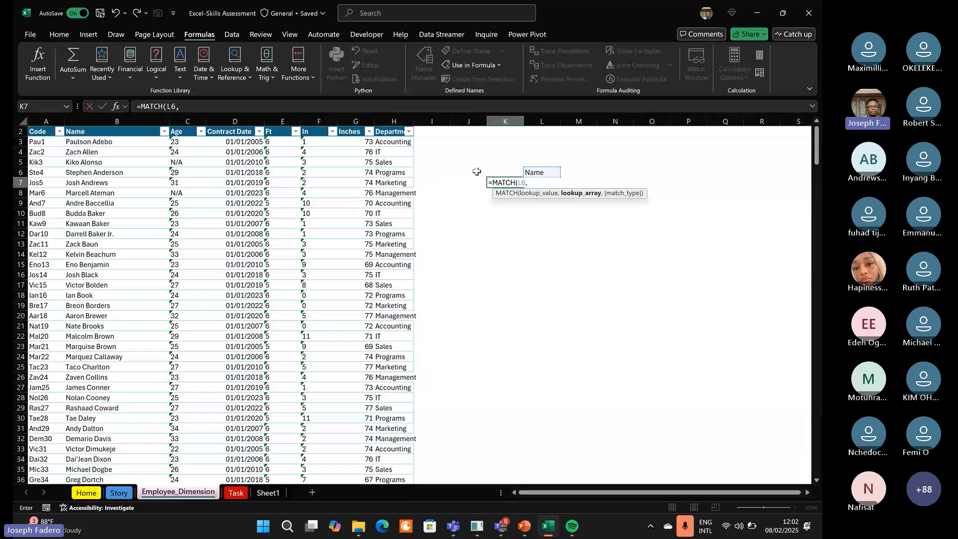
text(,)
click(41, 132)
key(ctrl+shift+Right)
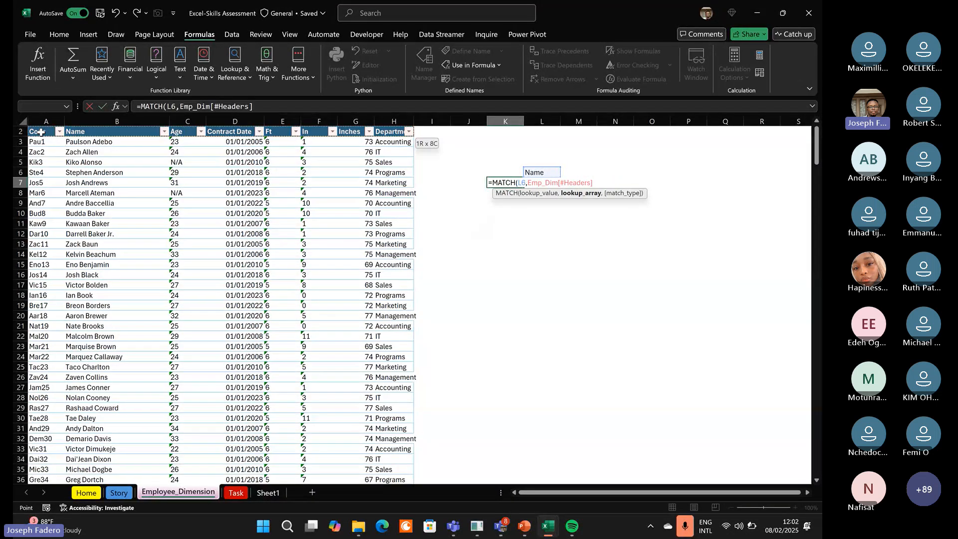
text(,)
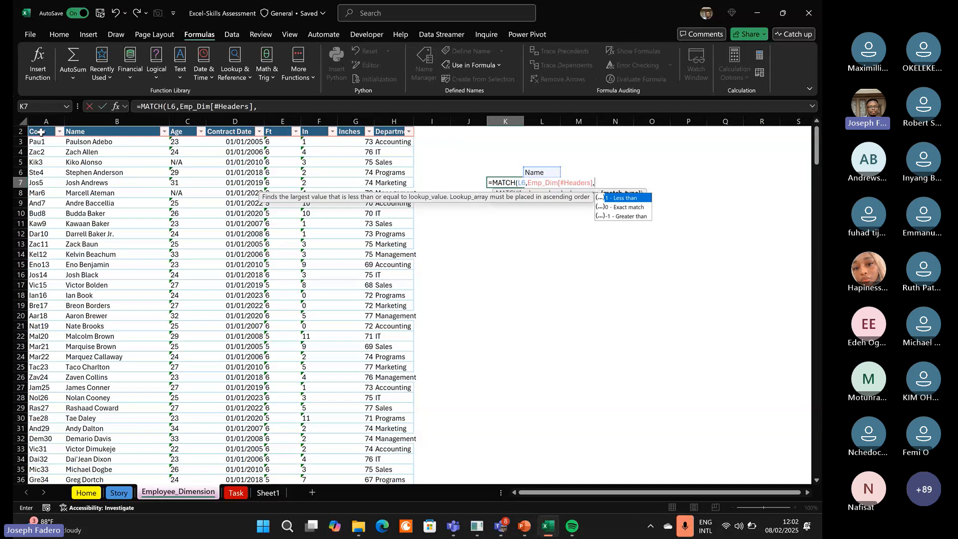
text(0)
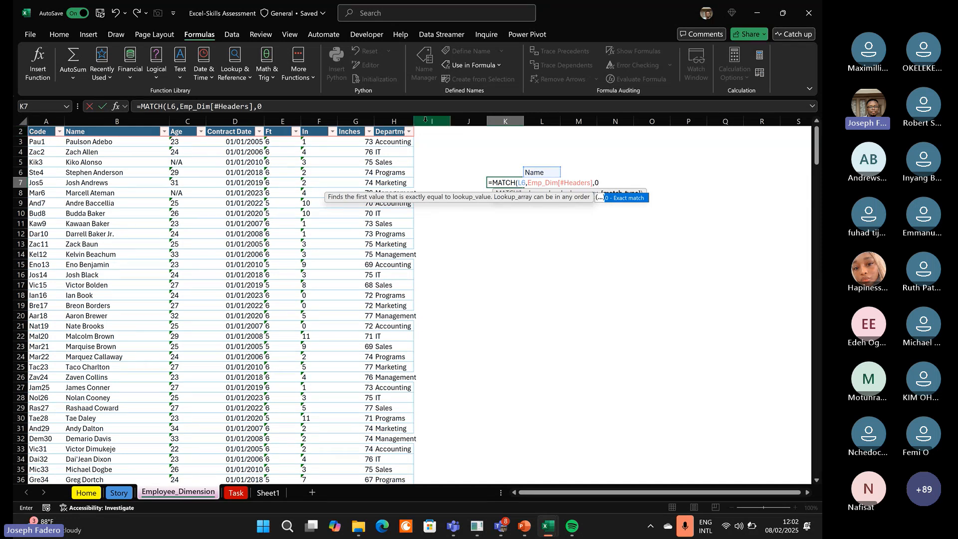
text())
key(ctrl+Return)
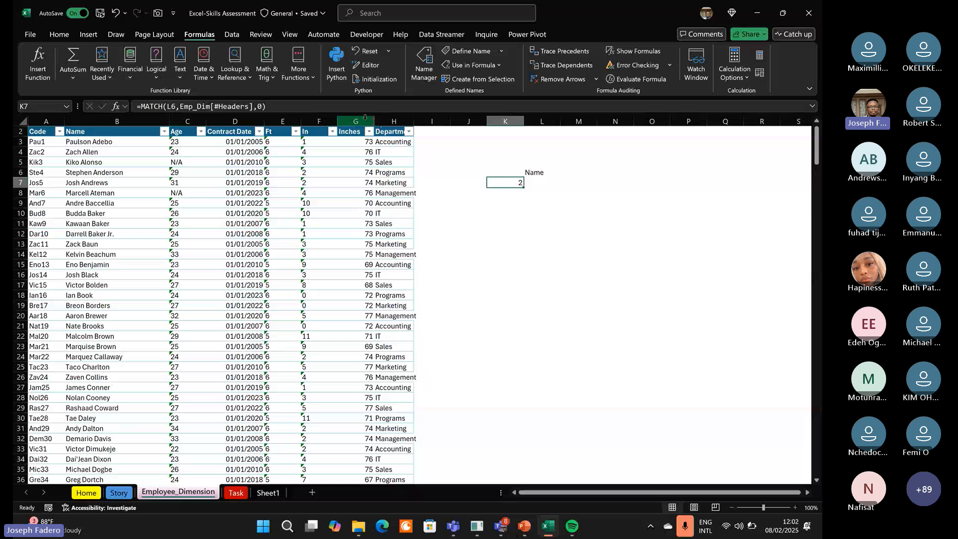
click(306, 107)
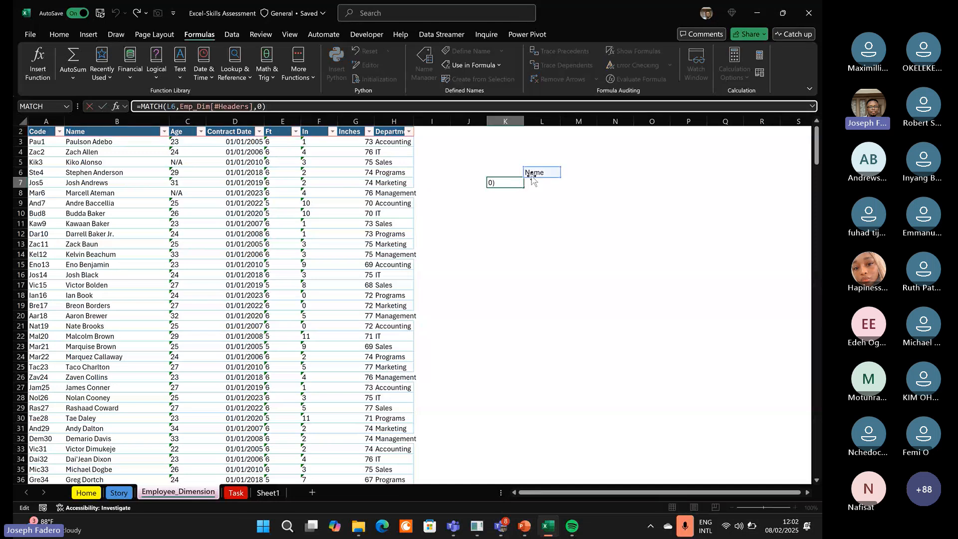
key(ctrl+Return)
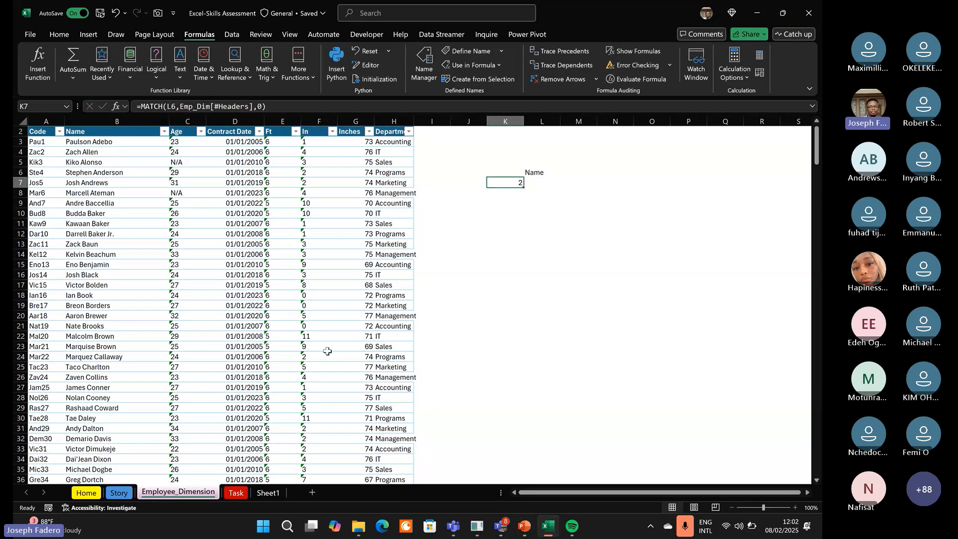
Check G15's VLOOKUP on the Task sheet and copy K7's MATCH expression from Employee_Dimension without its equals sign.
click(236, 497)
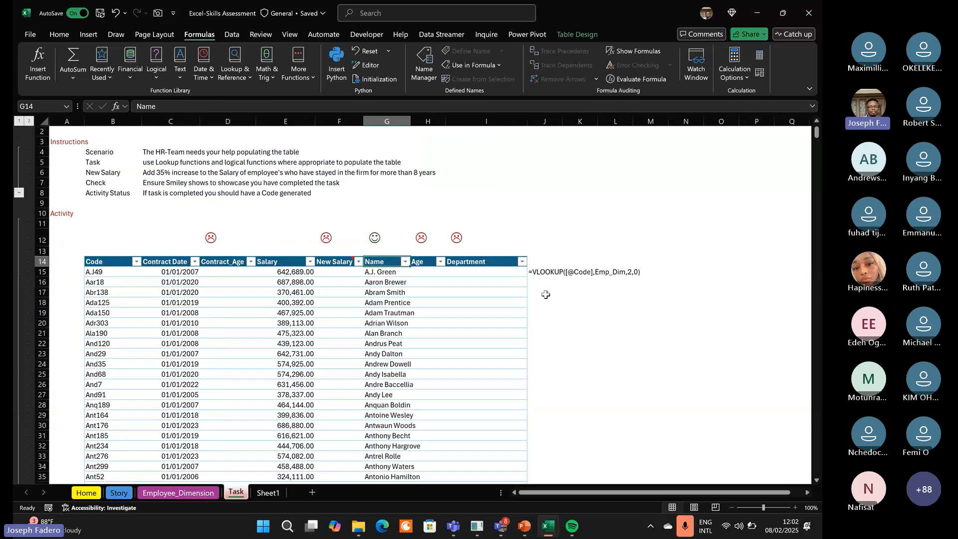
click(589, 272)
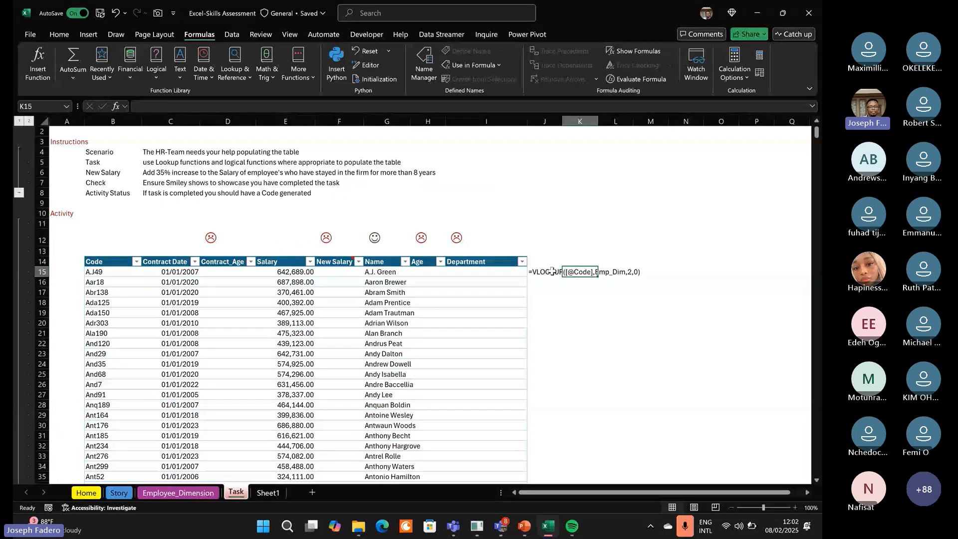
key(Left)
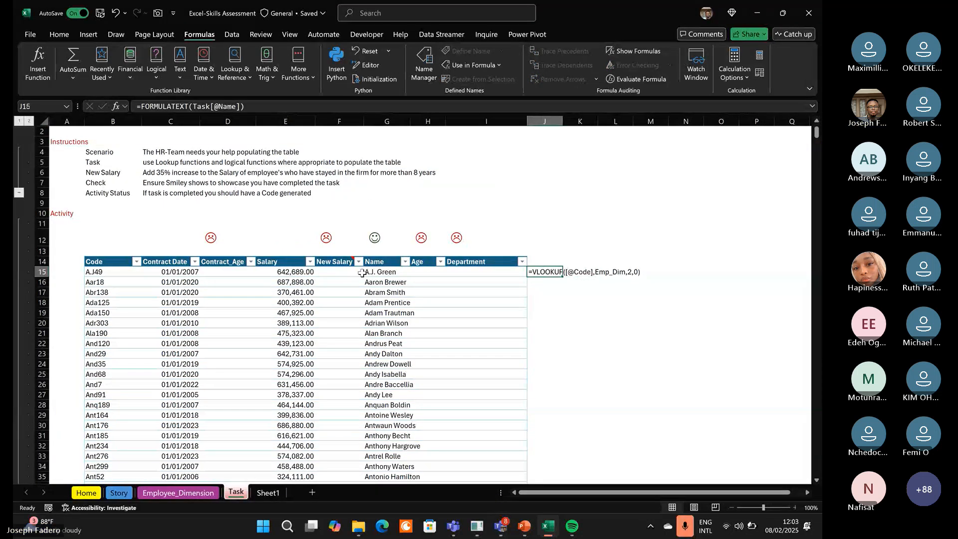
click(389, 271)
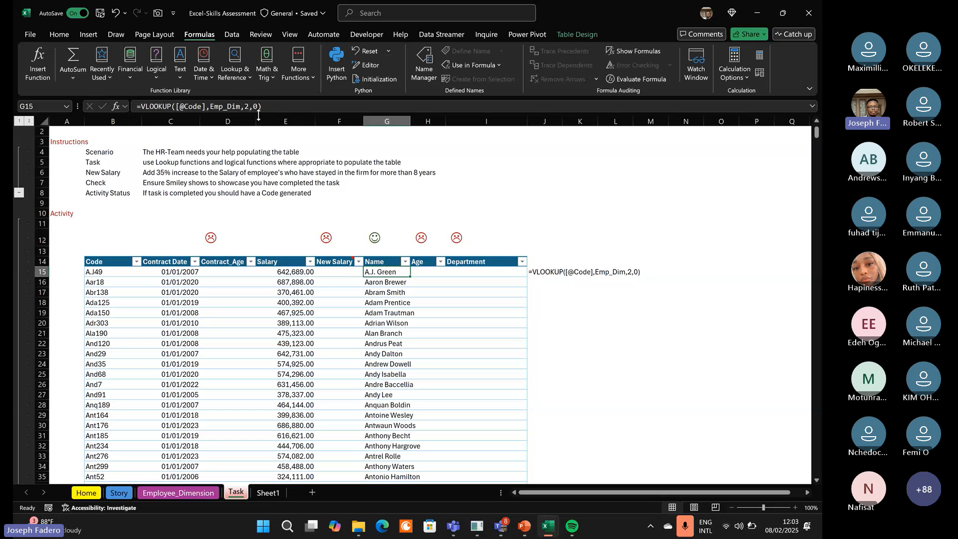
click(199, 492)
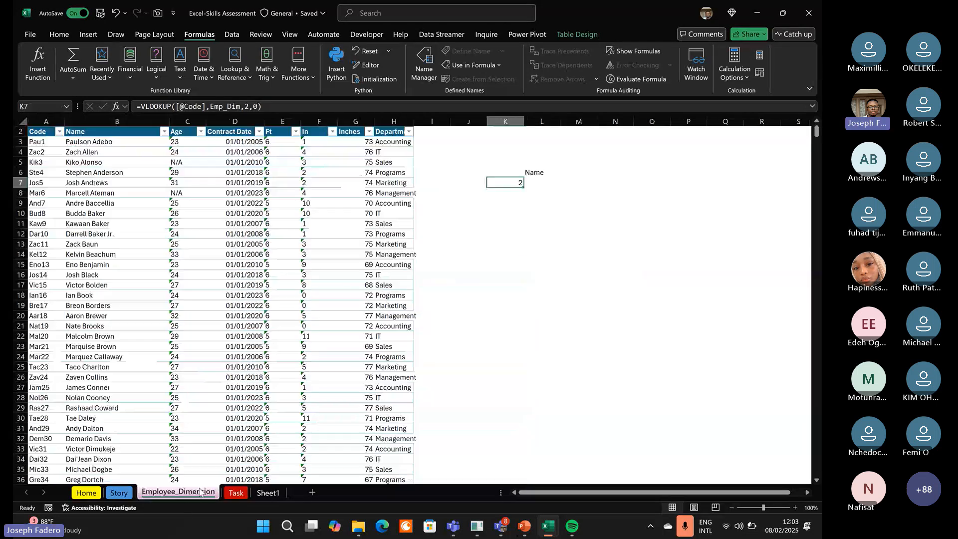
click(275, 104)
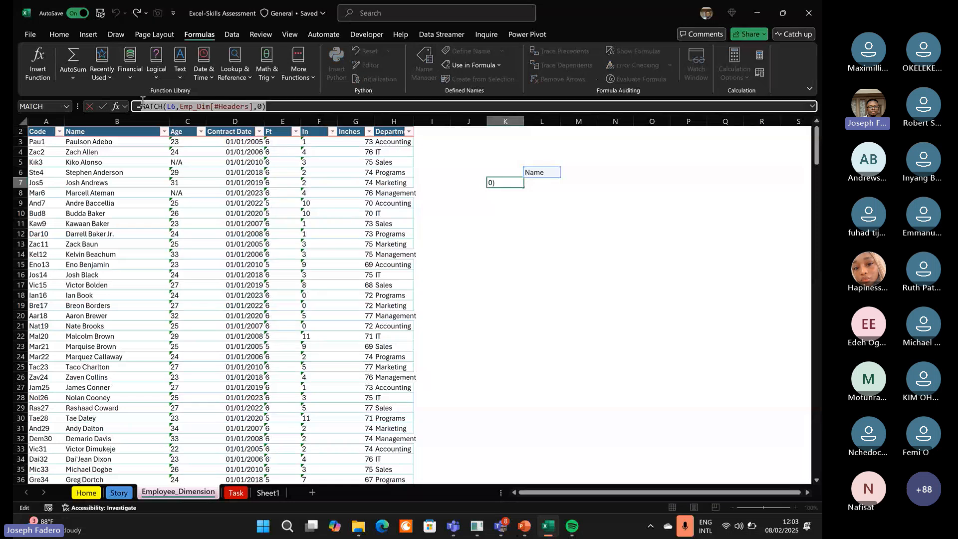
key(Escape)
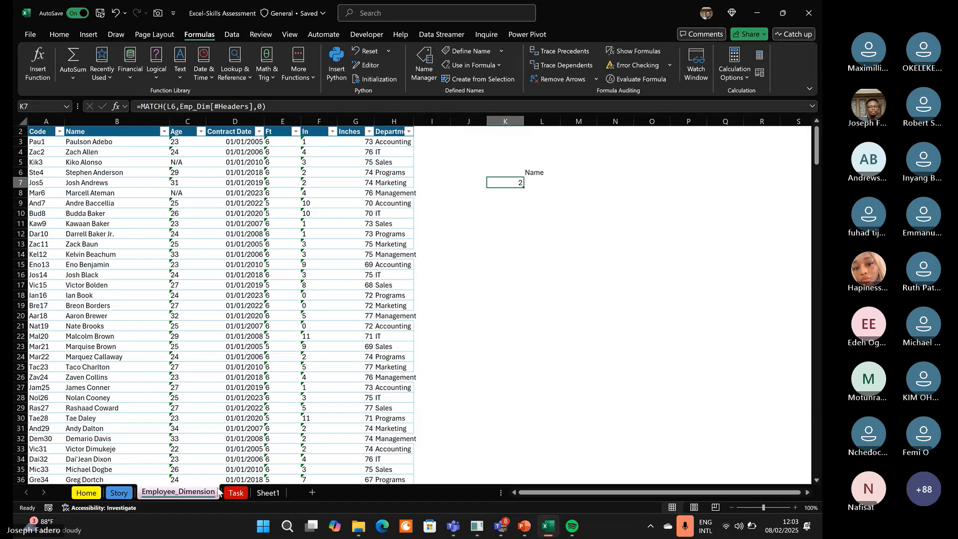
On the Task sheet, replace the column index 2 in G15's VLOOKUP with the copied expression MATCH(L6,Emp_Dim[#Headers],0).
click(236, 493)
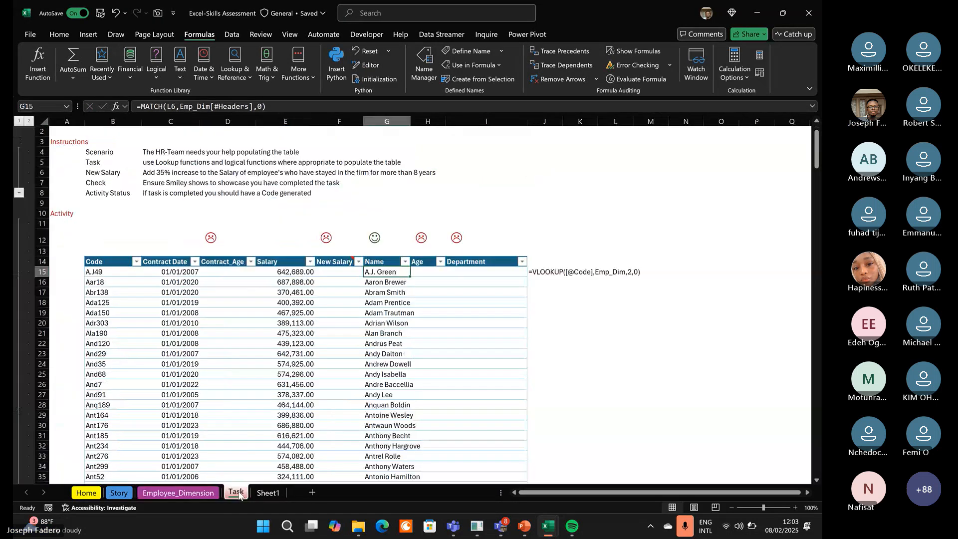
click(246, 106)
double_click(247, 106)
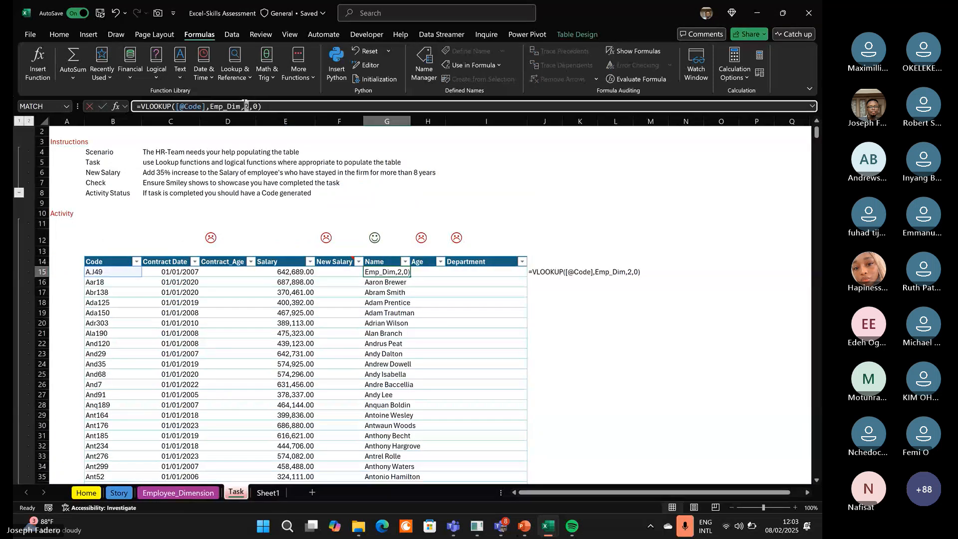
key(ctrl+v)
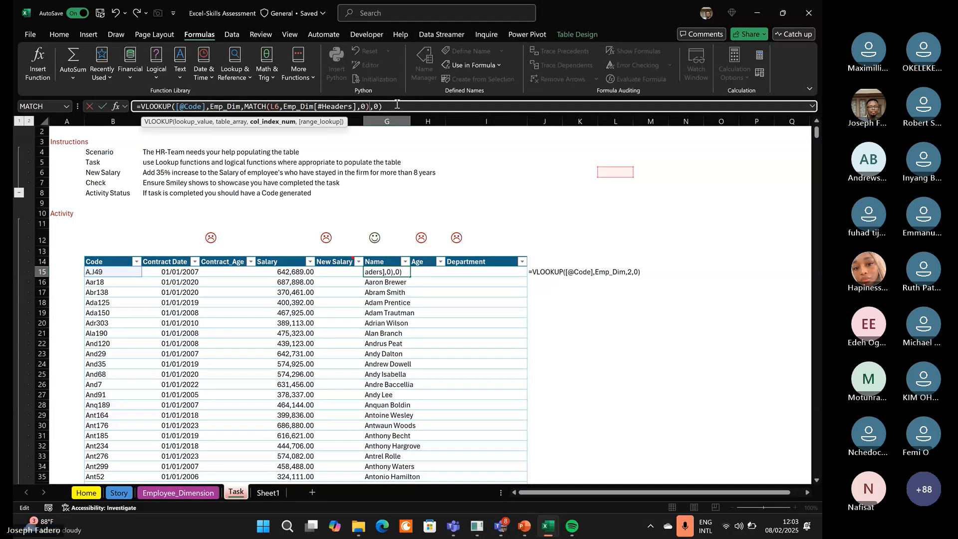
key(alt+Tab)
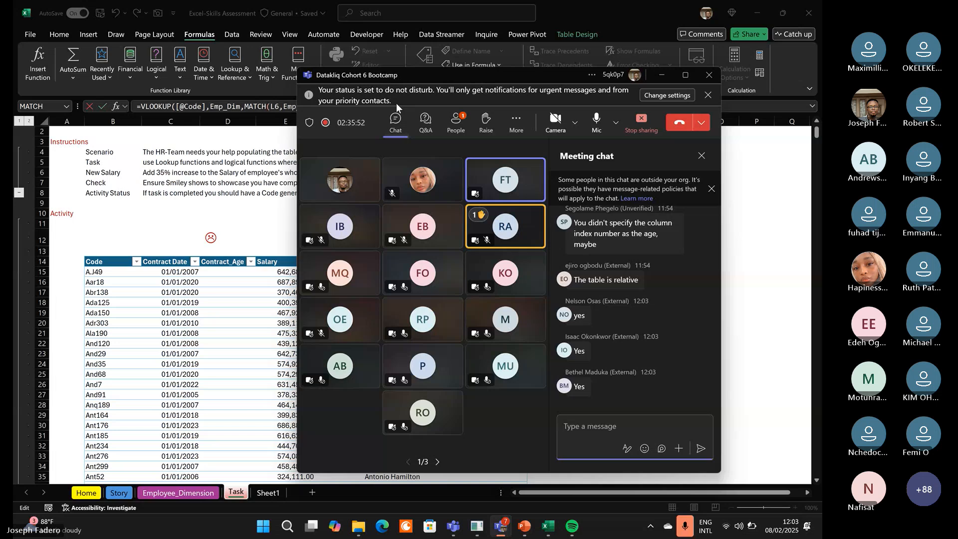
click(656, 76)
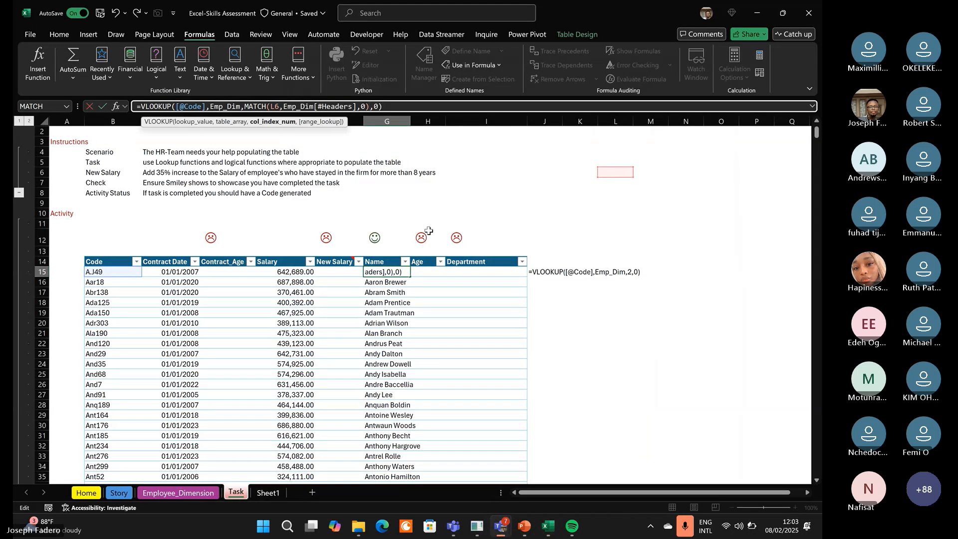
click(394, 106)
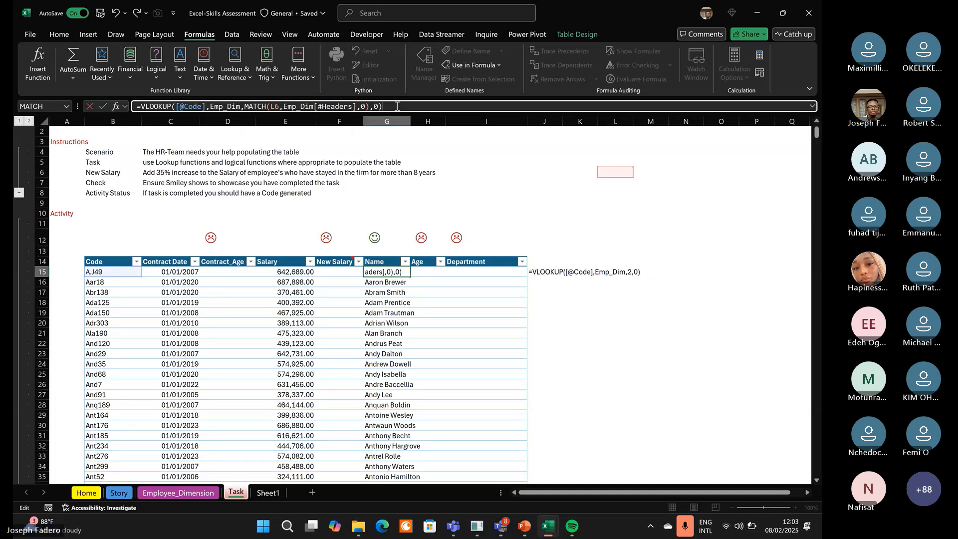
key(ctrl+Return)
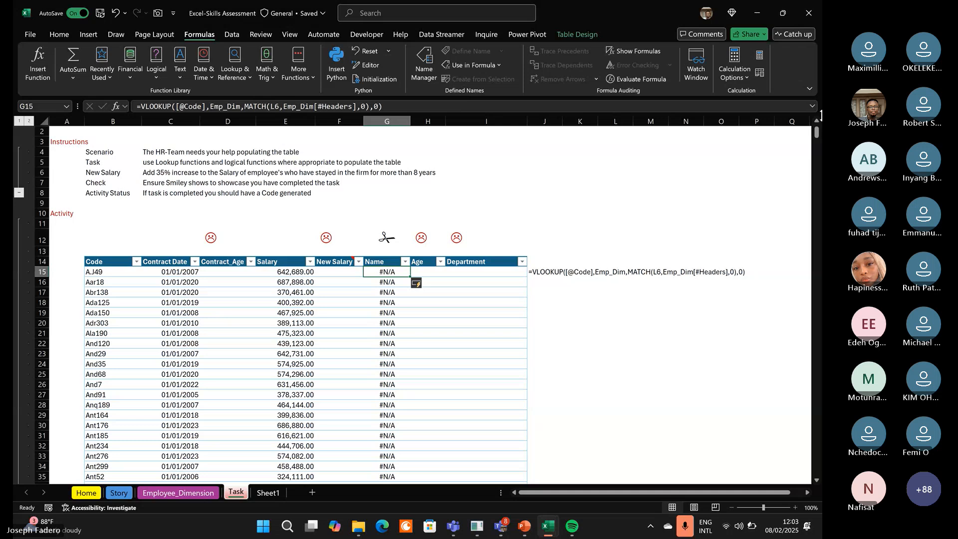
Replace L6 in G15's nested MATCH with the Task table's Name header reference, Task[[#Headers],[Name]].
click(813, 107)
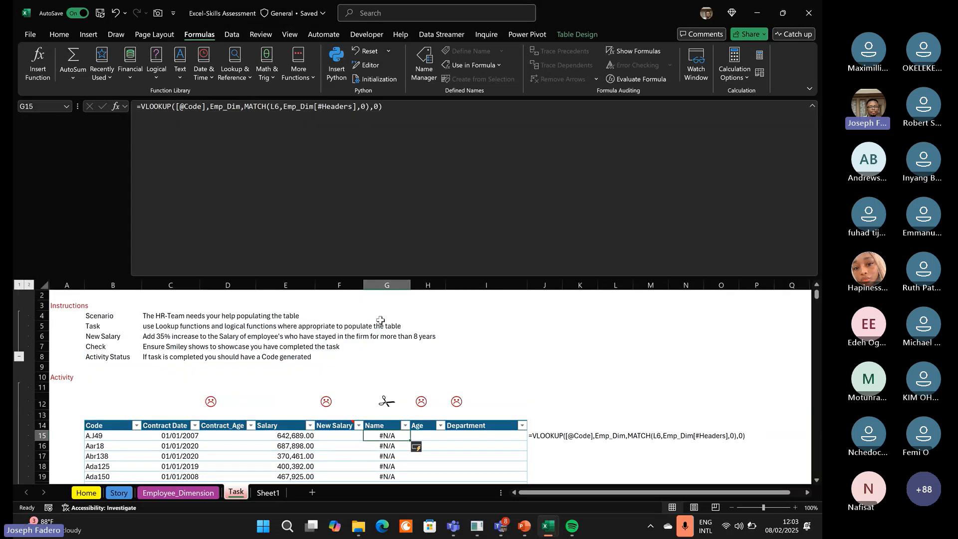
drag(142, 277, 145, 131)
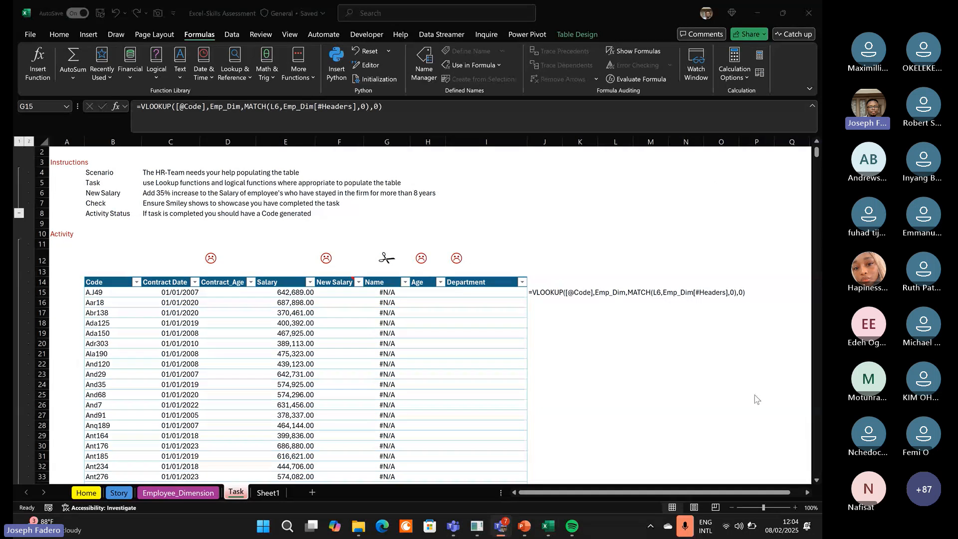
click(771, 506)
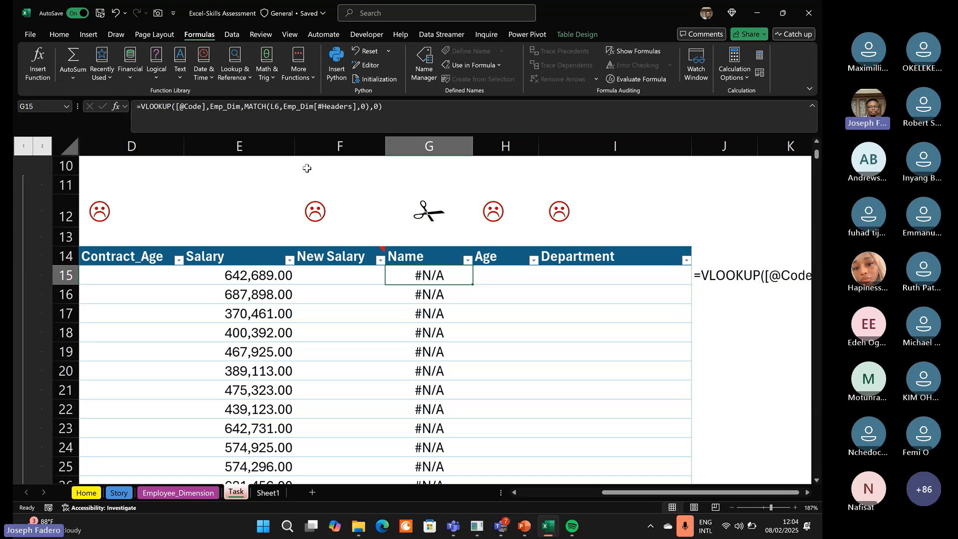
double_click(274, 106)
click(419, 255)
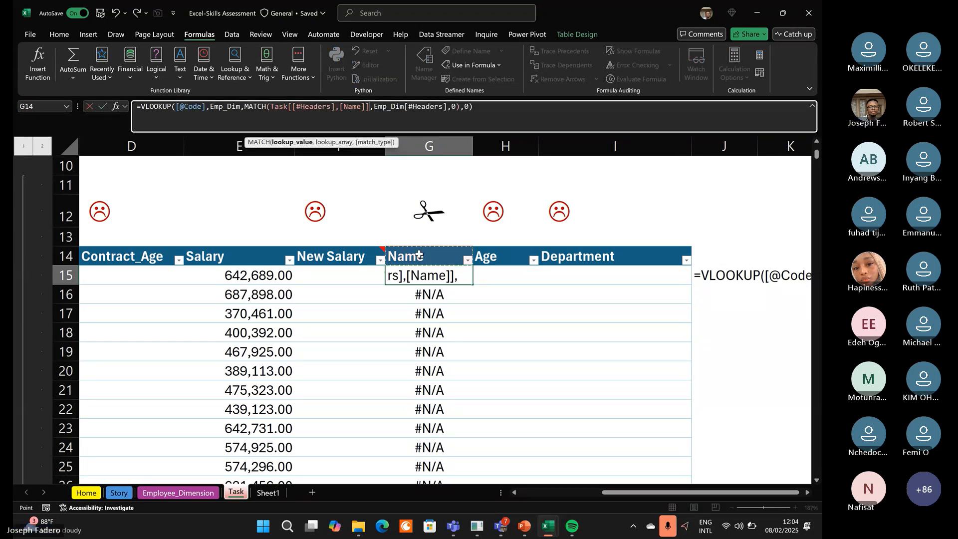
key(Return)
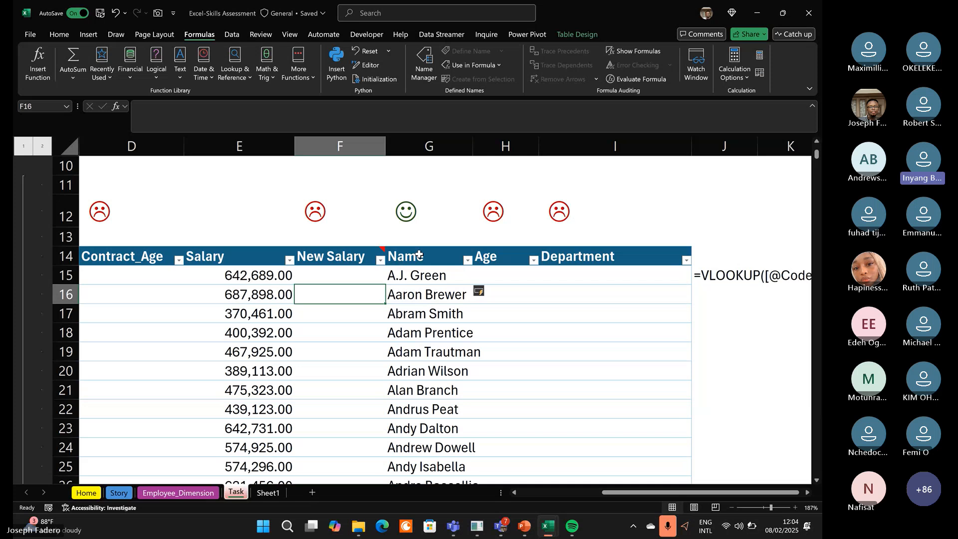
key(Right)
key(Up)
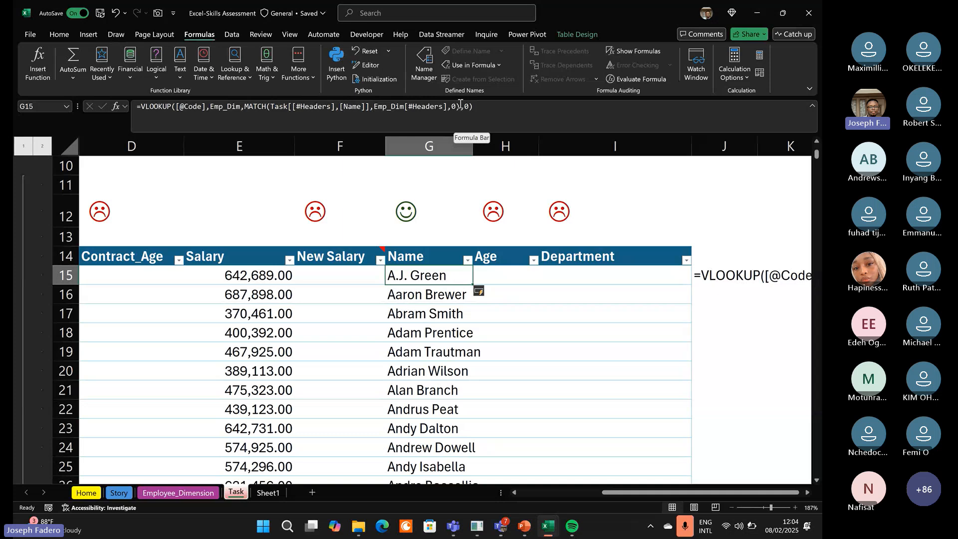
click(460, 105)
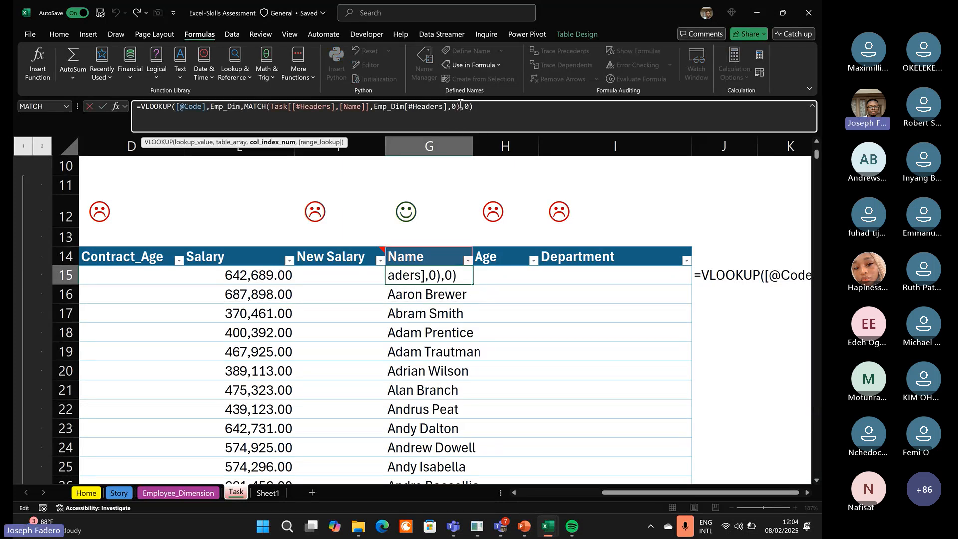
key(ctrl+Return)
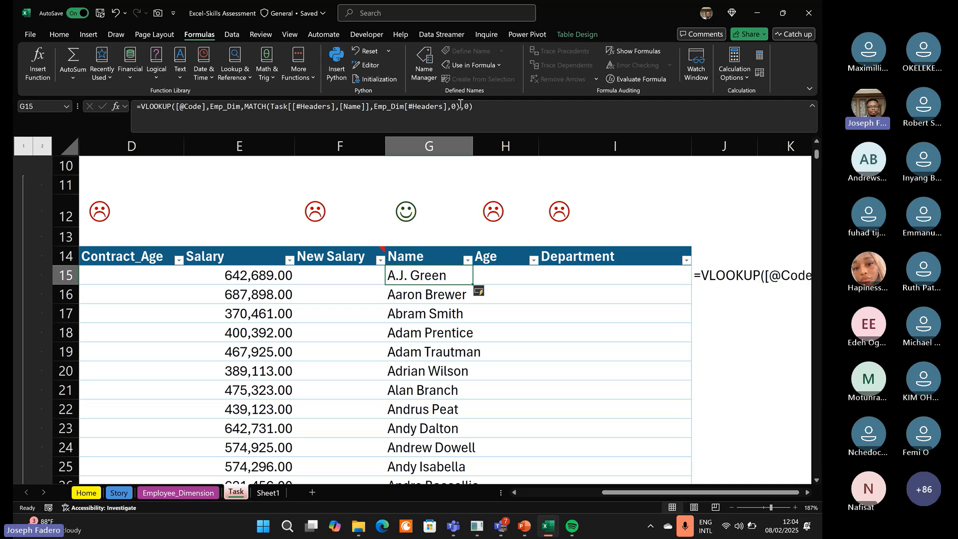
Undo the nested MATCH edits in G15 on the Task sheet and the MATCH entry in K7 on Employee_Dimension.
key(ctrl+z)
key(ctrl+z)
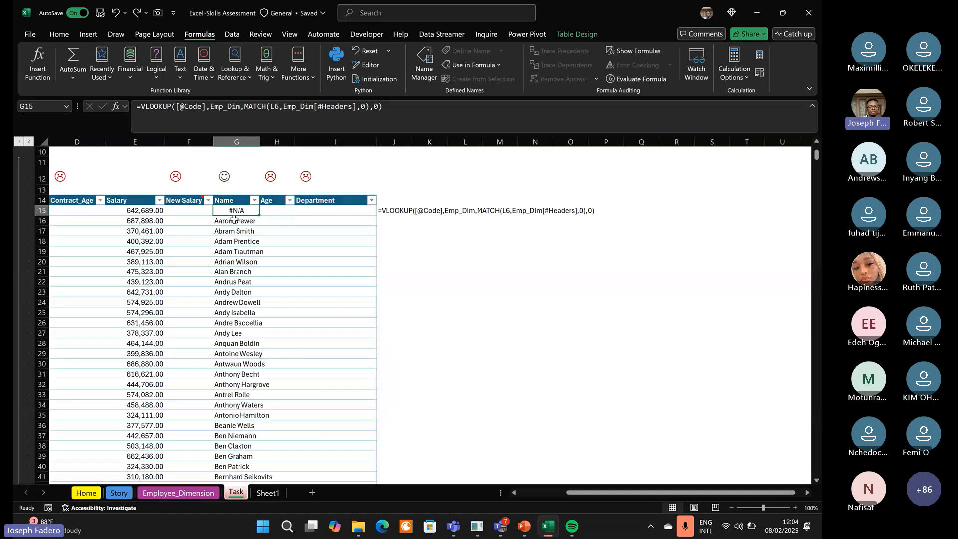
key(ctrl+z)
key(ctrl+z)
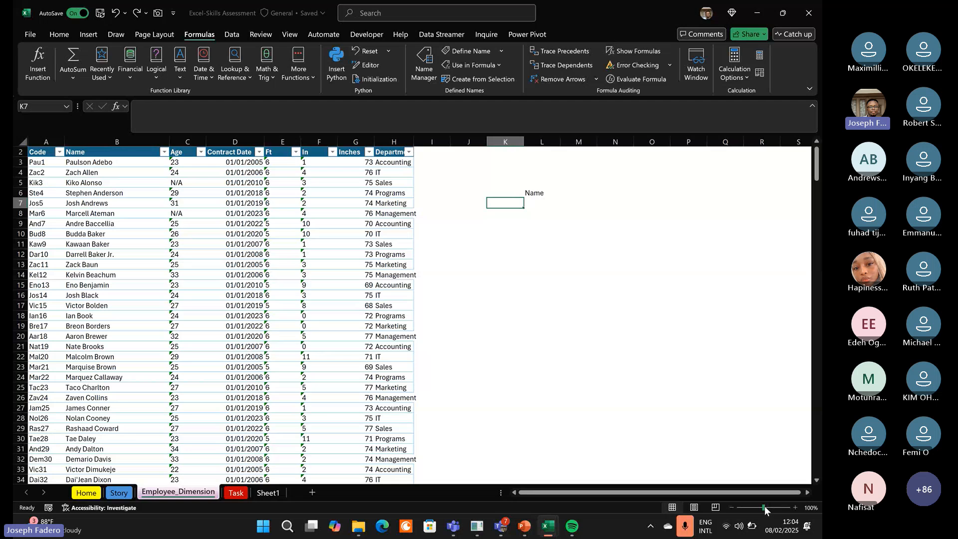
Examine the Employee_Dimension table headers, the column index note on Sheet1, and G15's VLOOKUP formula on the Task sheet.
drag(766, 507, 767, 507)
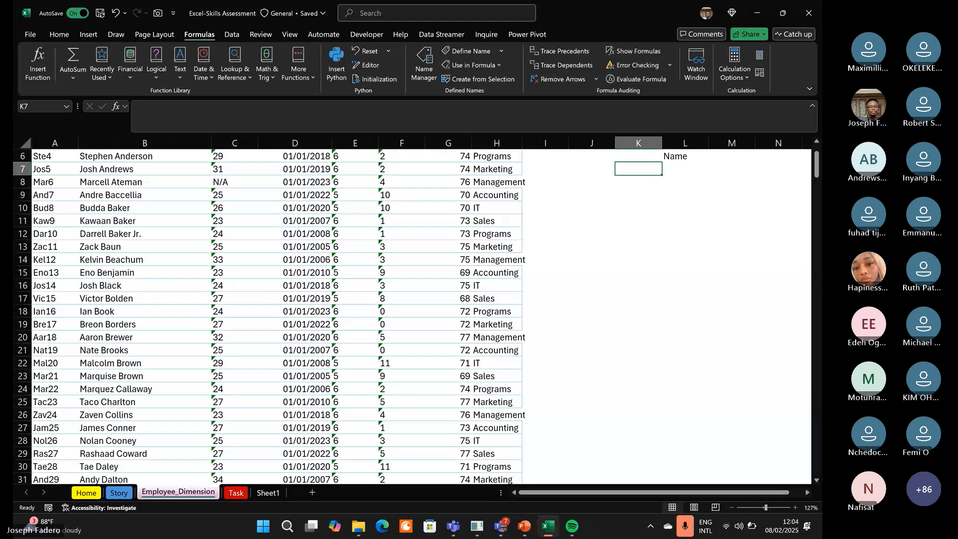
drag(817, 161, 819, 156)
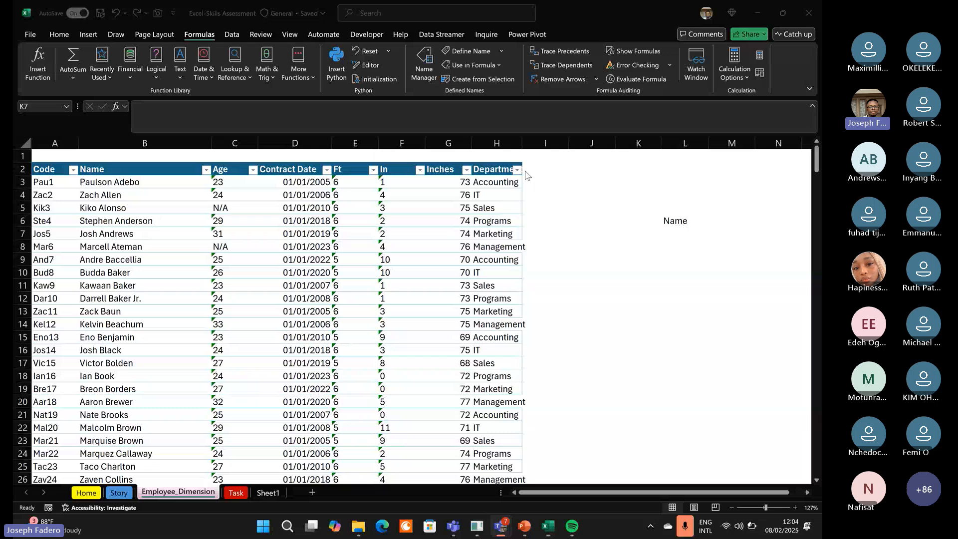
click(623, 238)
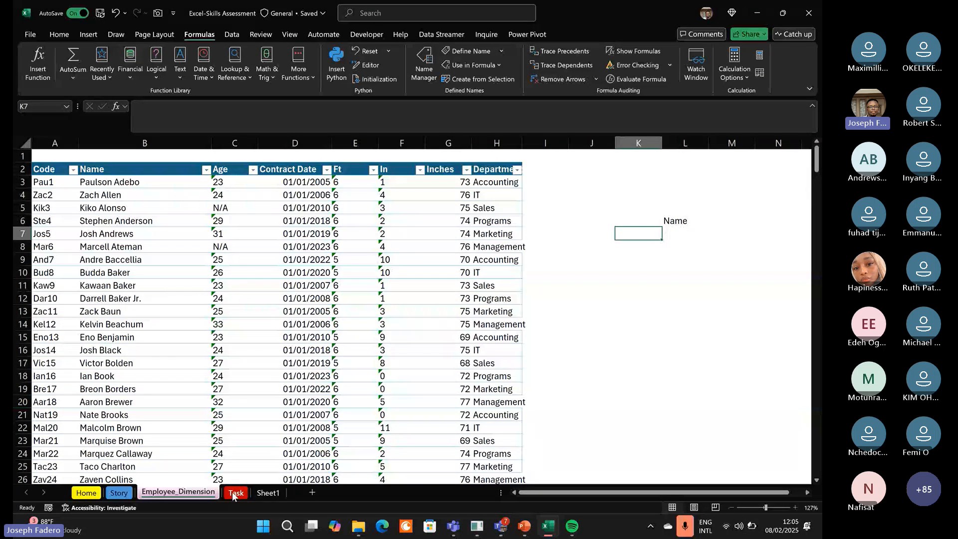
click(252, 493)
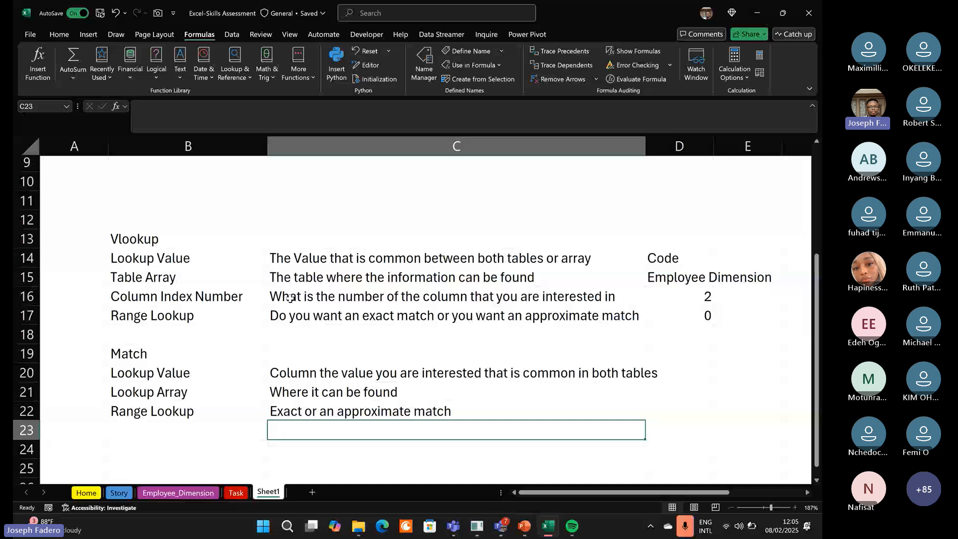
click(290, 298)
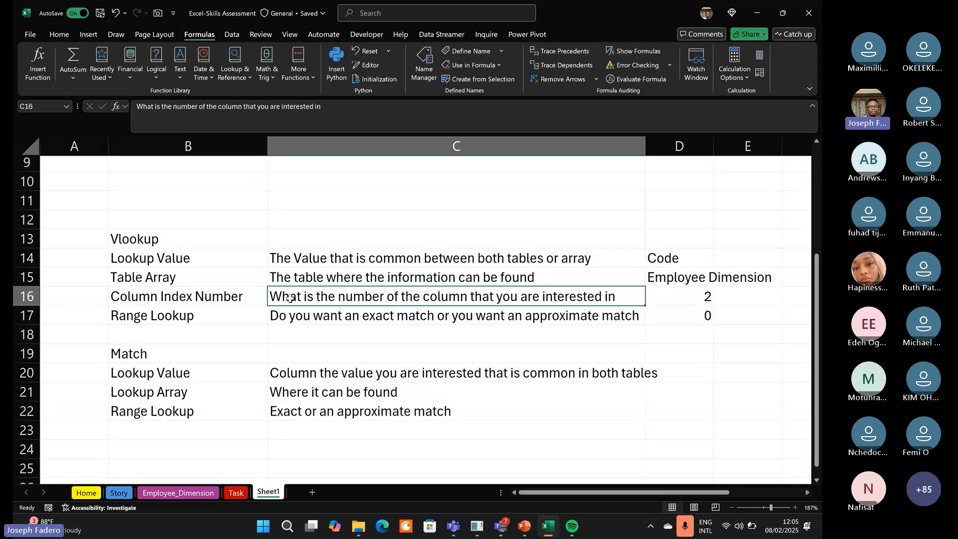
click(208, 493)
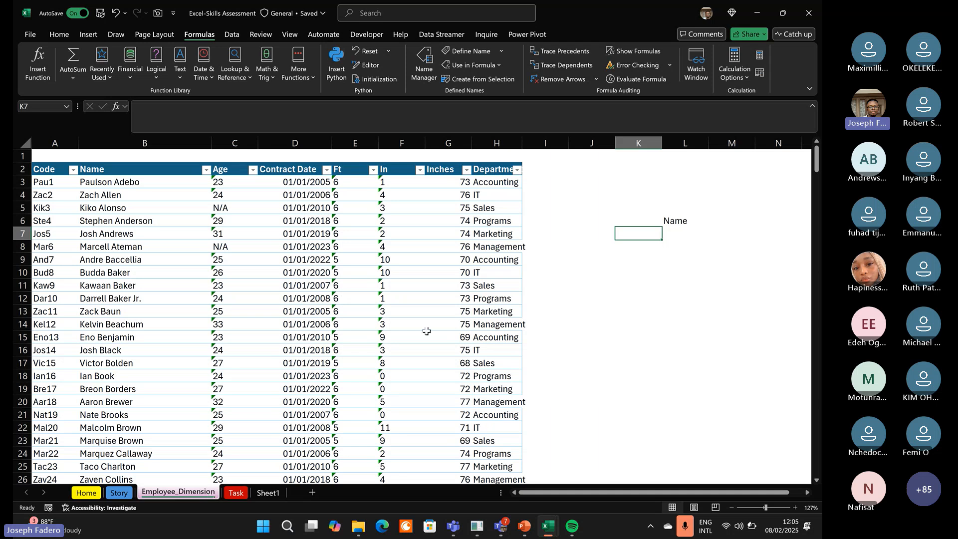
click(238, 495)
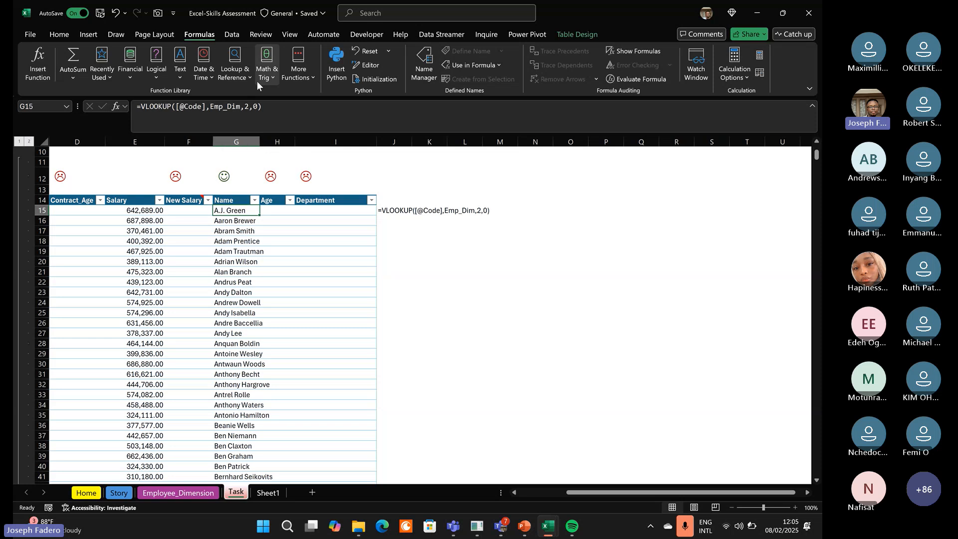
click(196, 492)
click(236, 493)
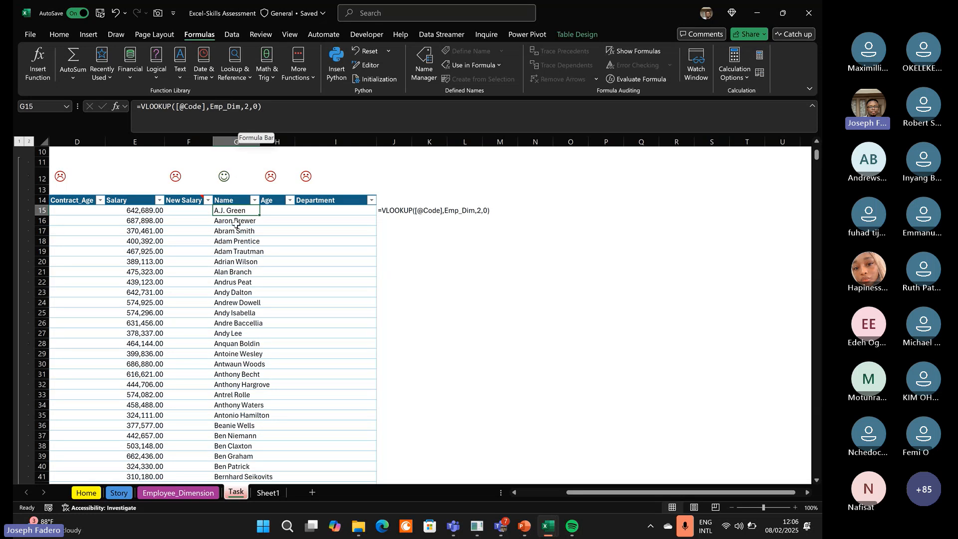
click(254, 497)
In K7 on the Employee_Dimension sheet, enter =MATCH(L6,Emp_Dim[#Headers],0) to find the Name header's position.
click(188, 493)
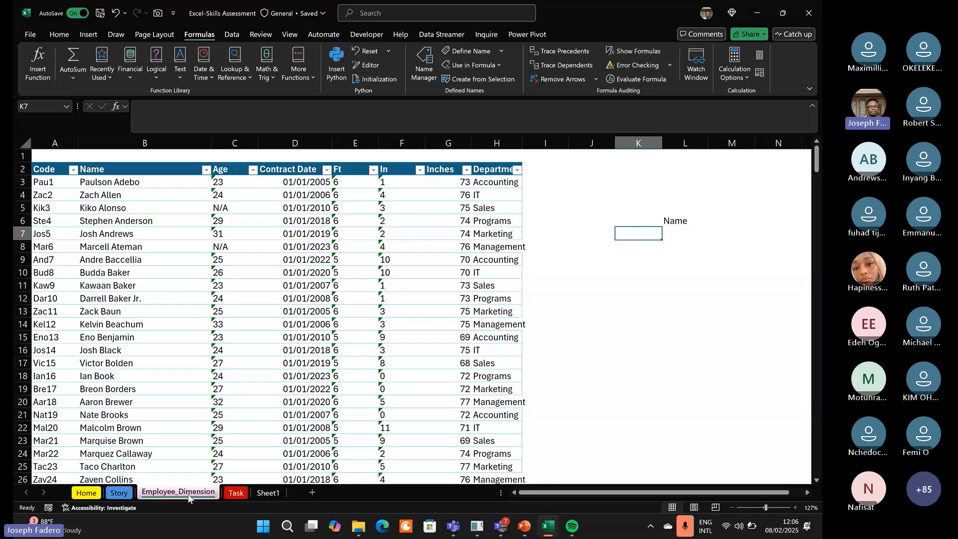
text(=)
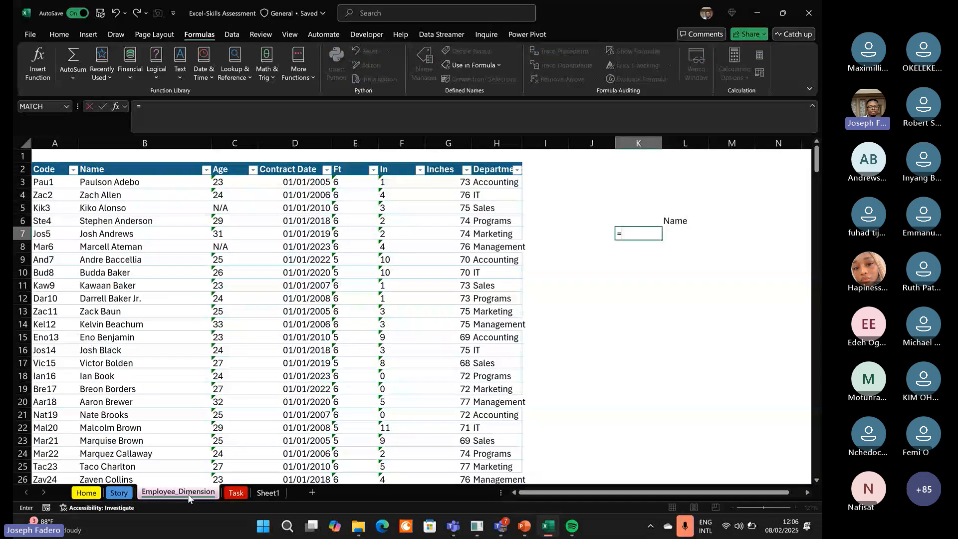
text(match)
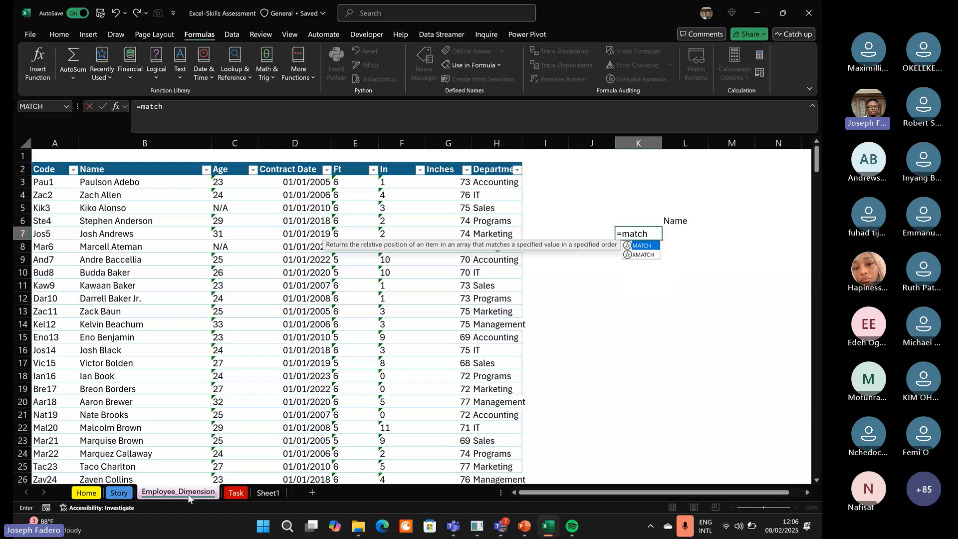
key(Tab)
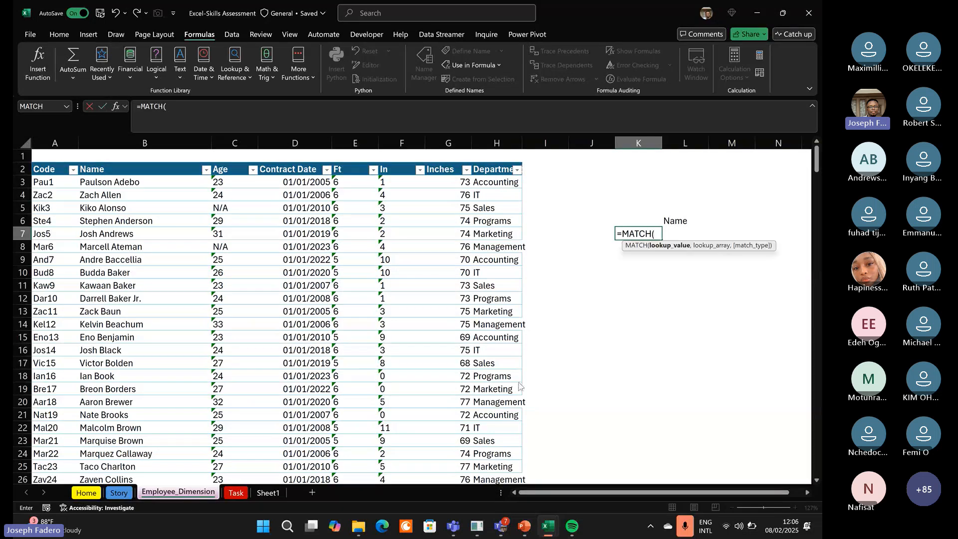
click(679, 219)
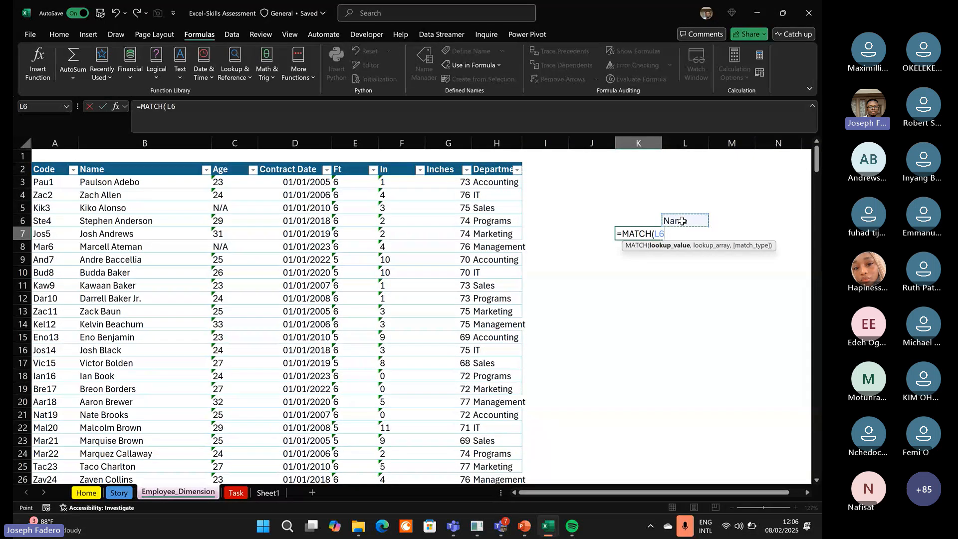
text(,)
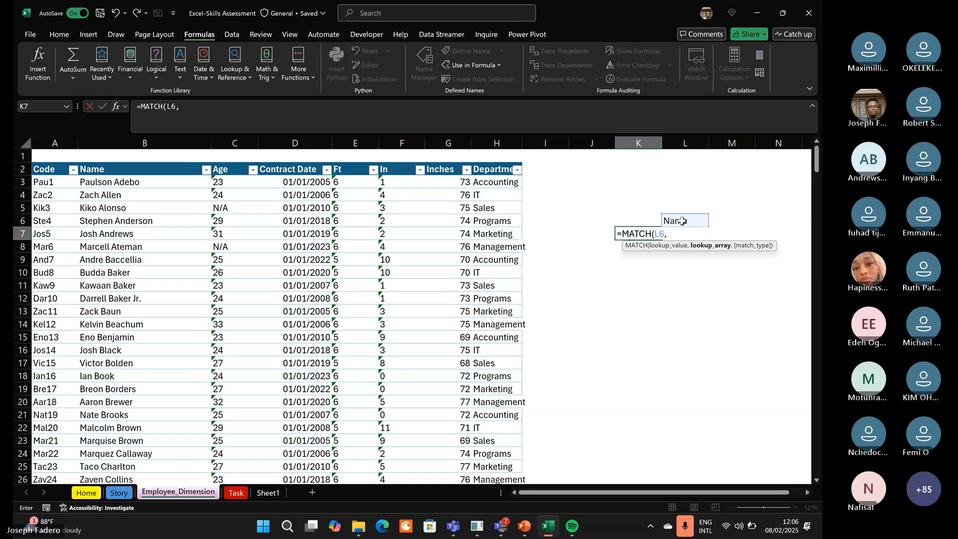
click(23, 169)
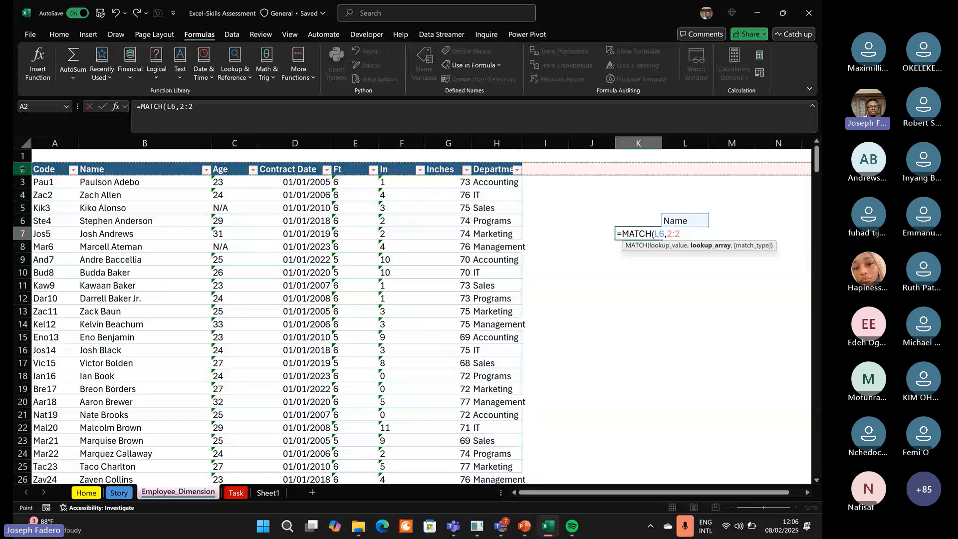
click(54, 169)
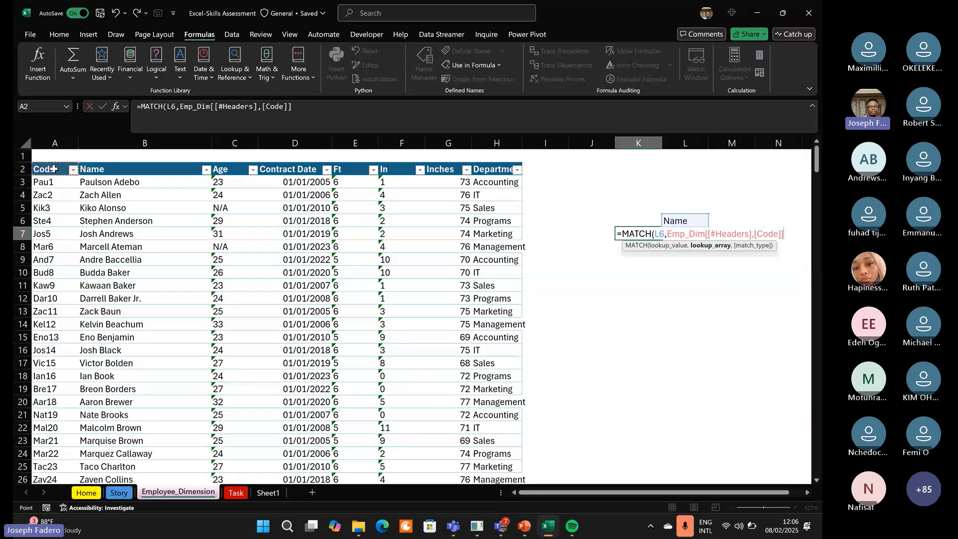
key(ctrl+shift+Right)
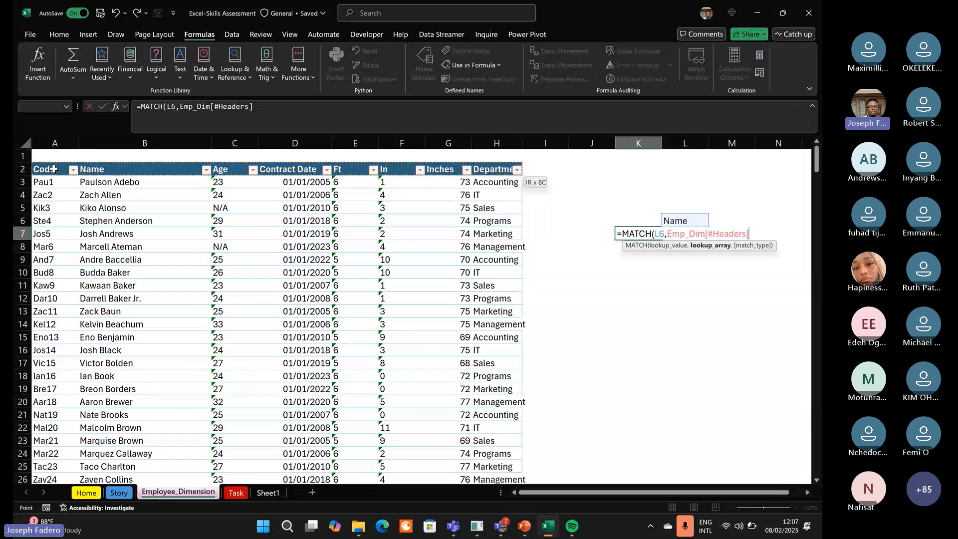
text(,)
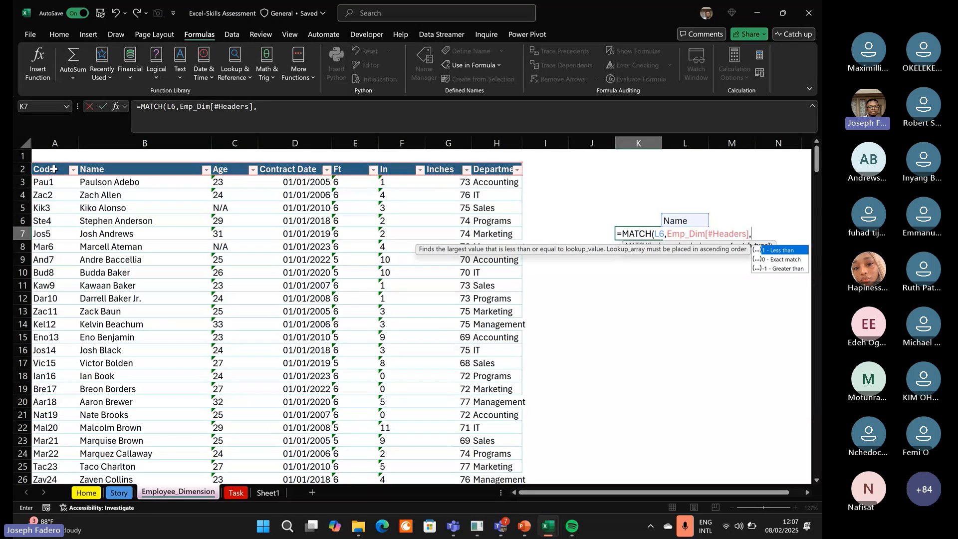
text(0)
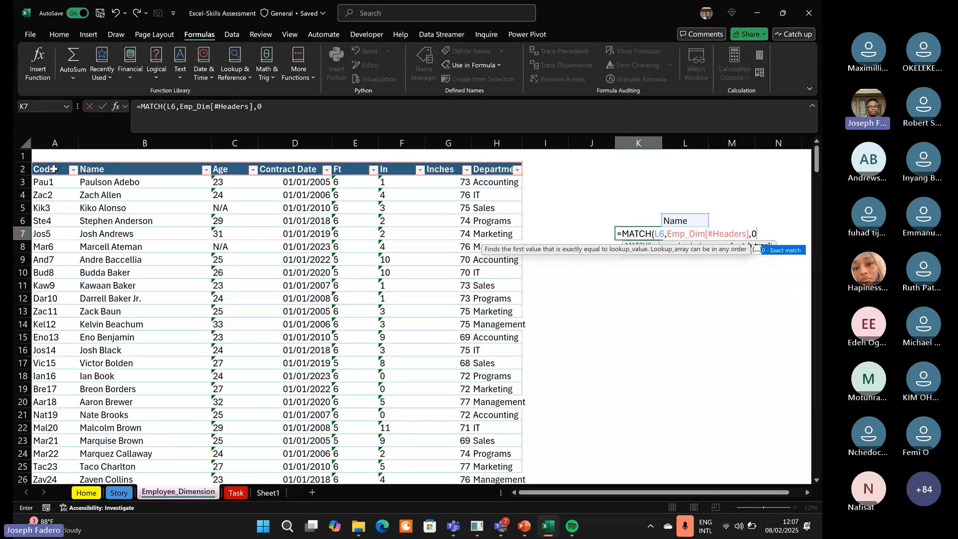
text())
key(Return)
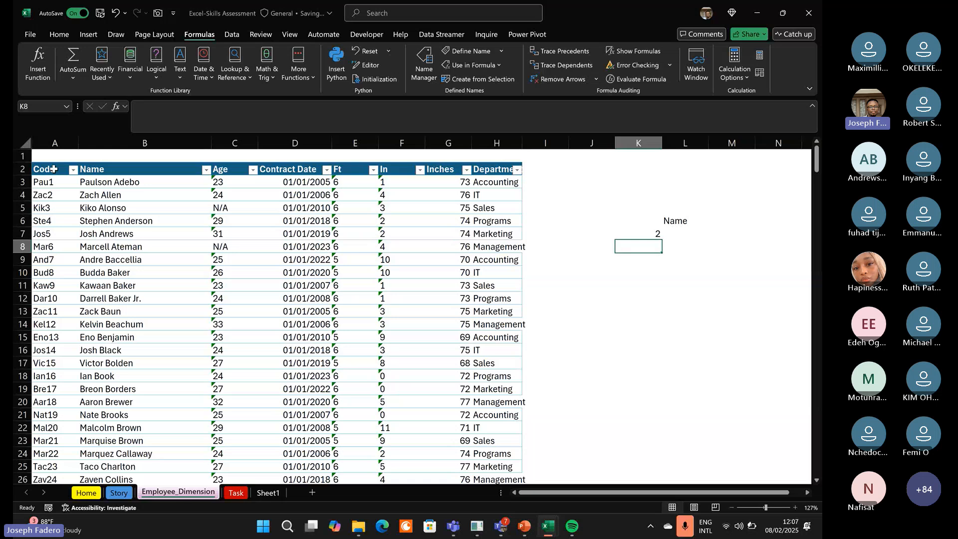
Review K7's MATCH formula and its lookup value in L6 against the column index in G15's VLOOKUP on the Task sheet.
key(Up)
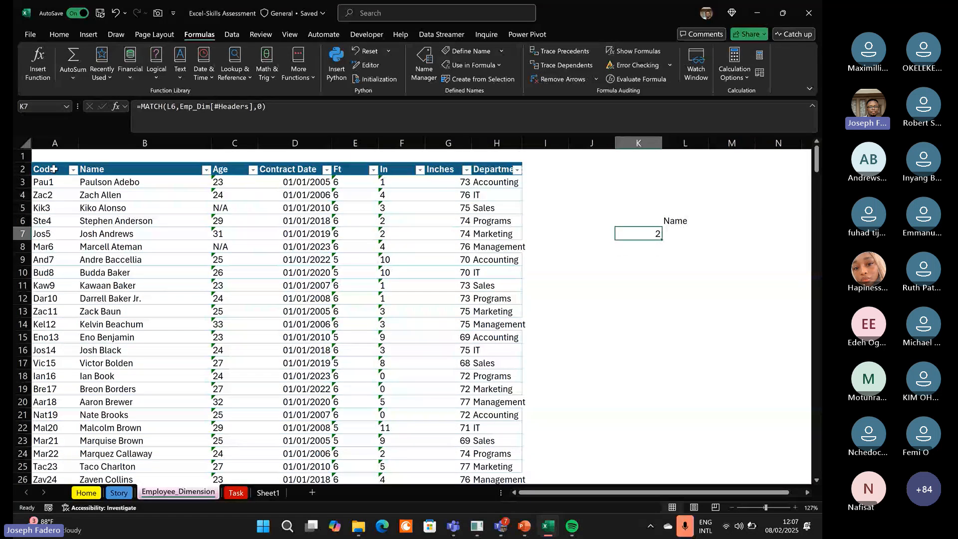
click(667, 218)
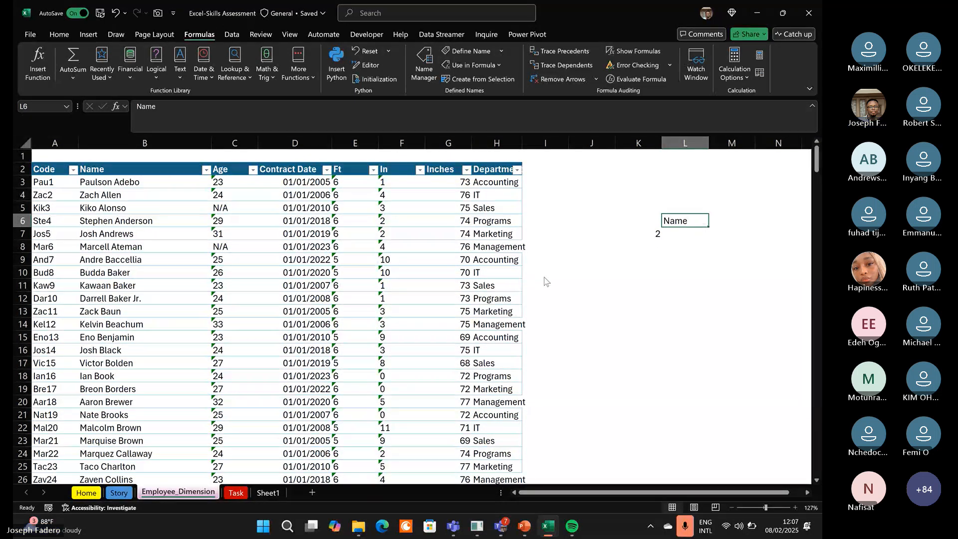
click(625, 231)
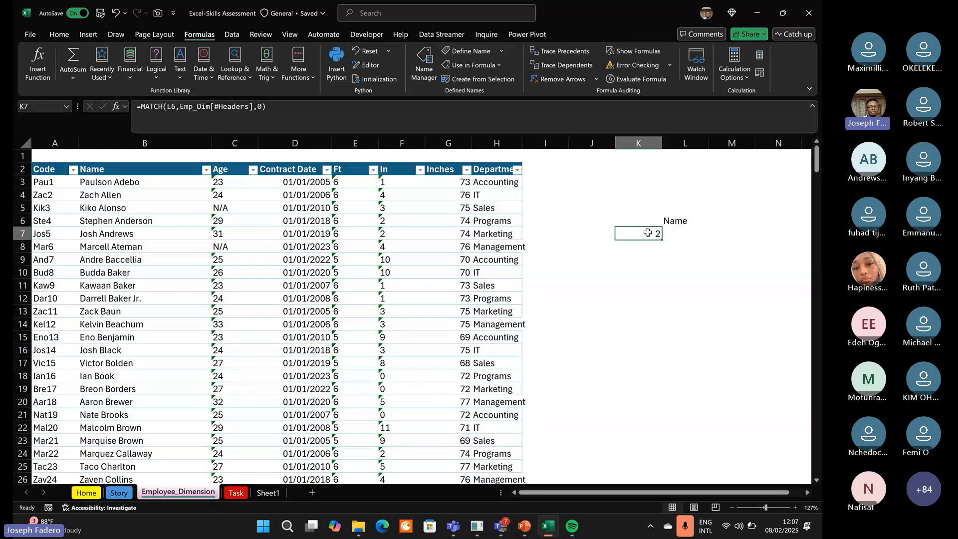
click(244, 492)
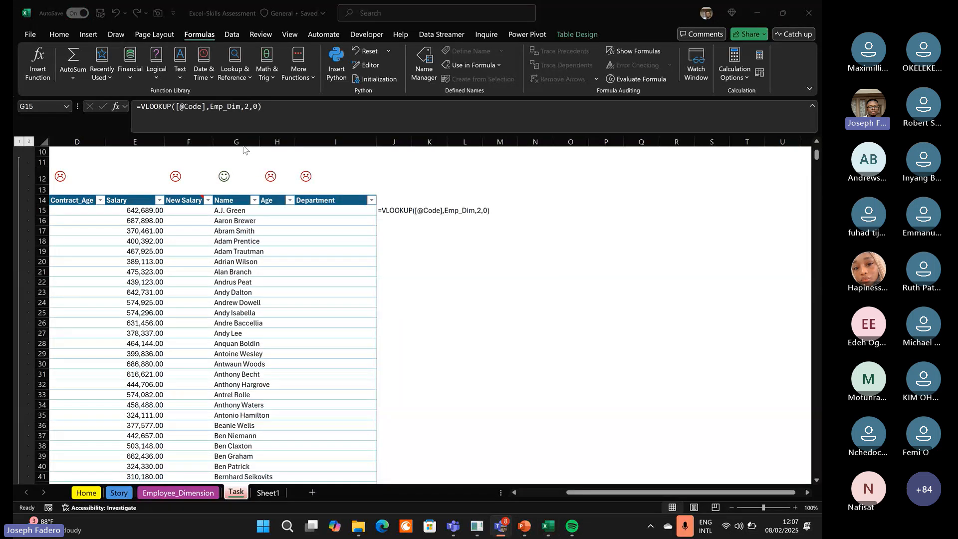
click(244, 212)
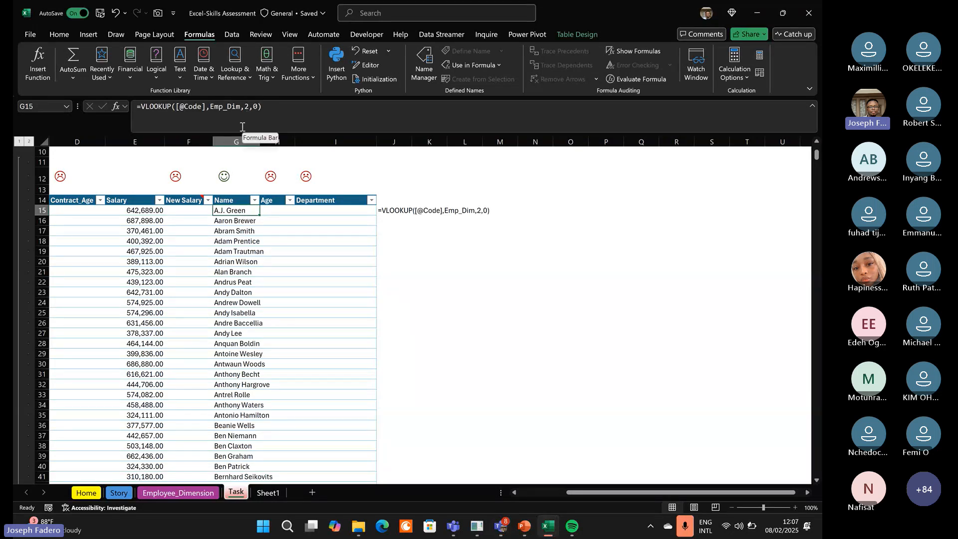
click(188, 494)
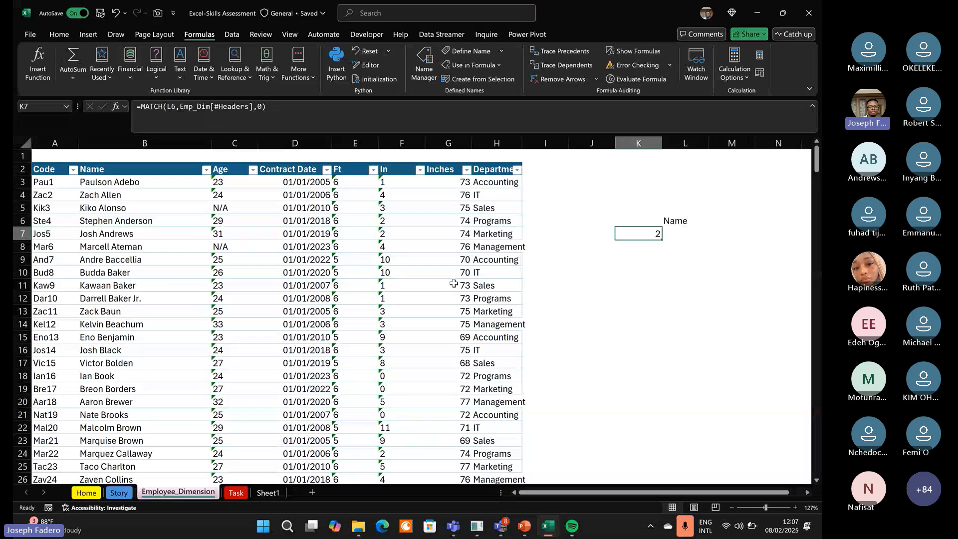
In G15 on the Task sheet, replace the VLOOKUP's column index 2 with a nested MATCH that looks up Task[[#Headers],[Name]].
click(235, 493)
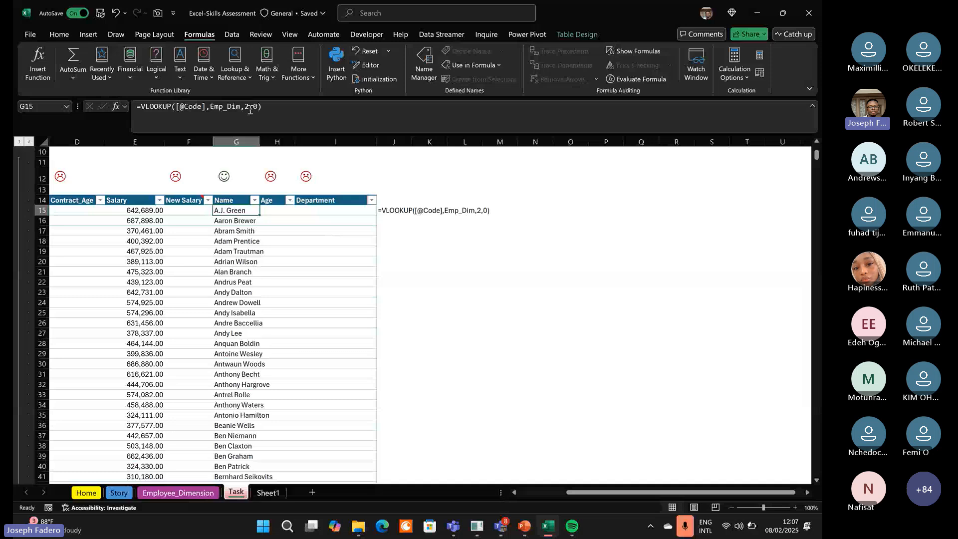
click(249, 107)
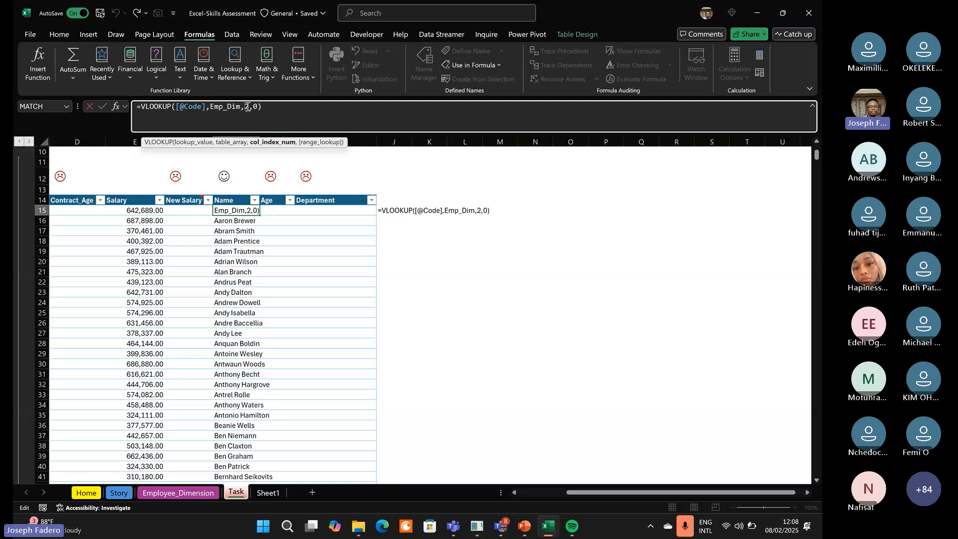
key(BackSpace)
text(m)
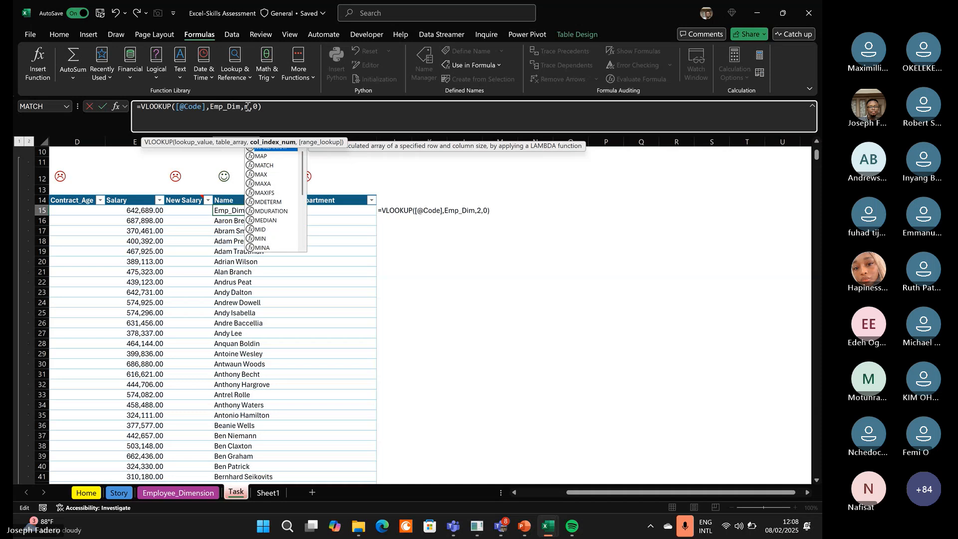
text(at)
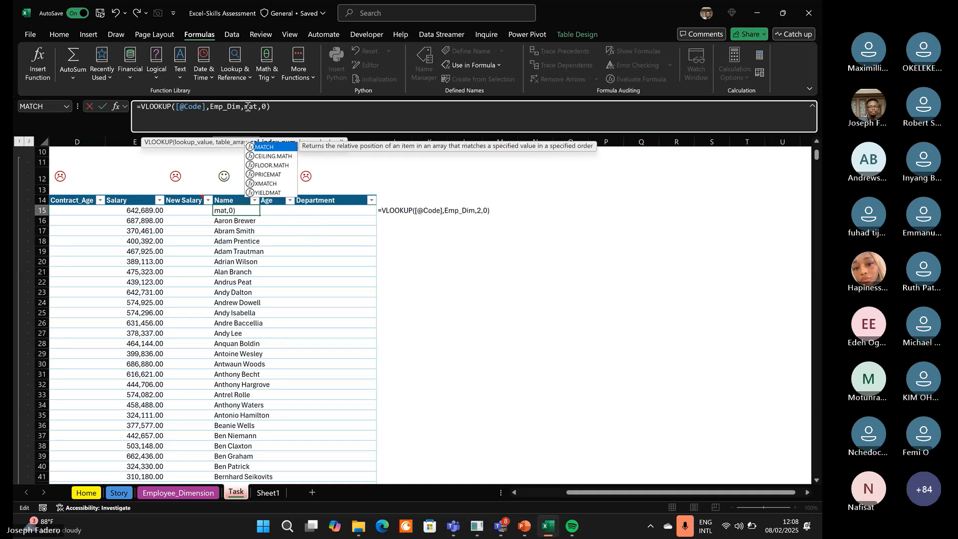
text(ch()
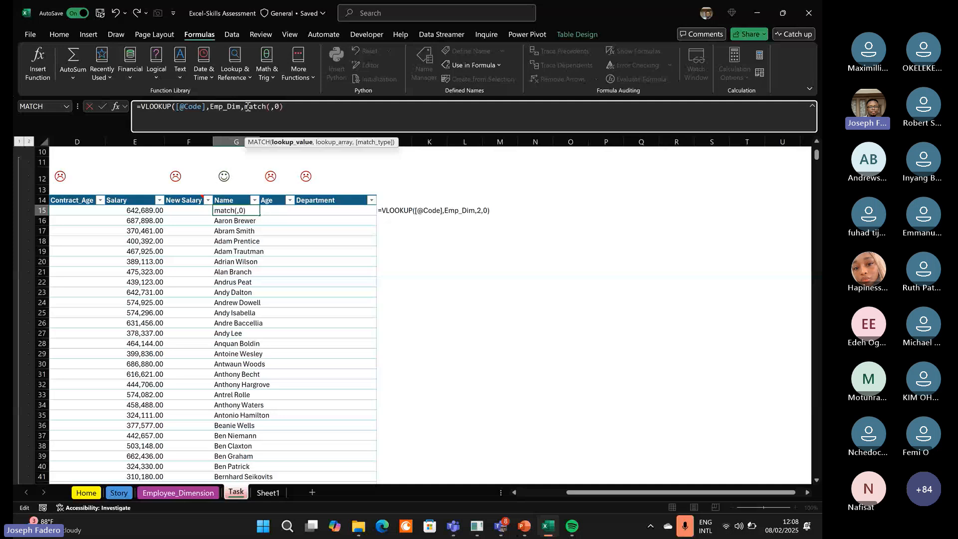
click(230, 198)
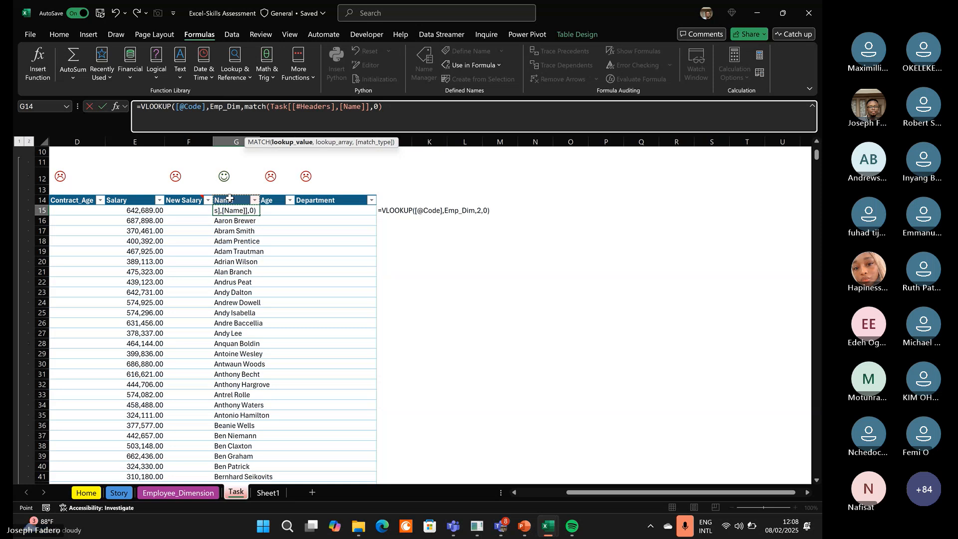
text(,)
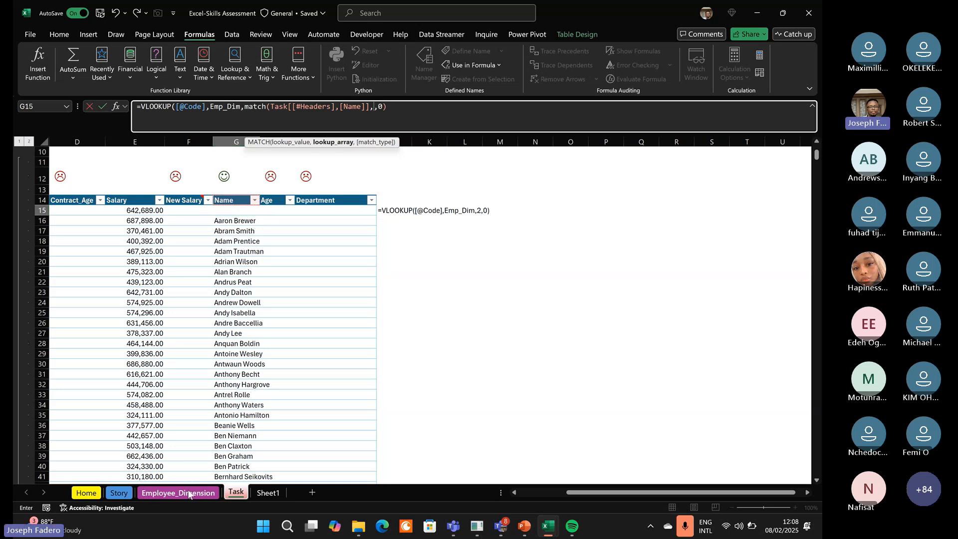
Complete G15's nested MATCH with Emp_Dim[#Headers] as the lookup array and match type 0, and commit the formula to the Name column.
click(189, 494)
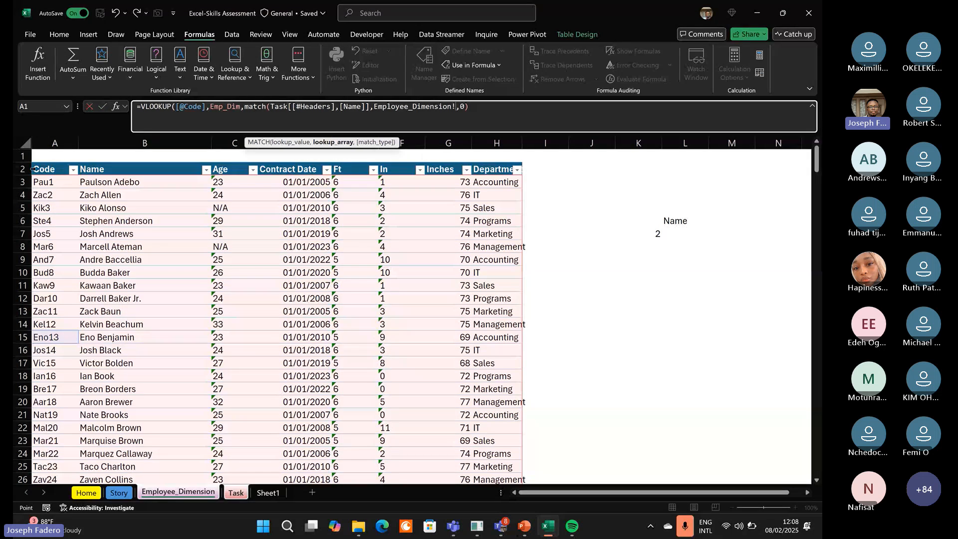
click(31, 169)
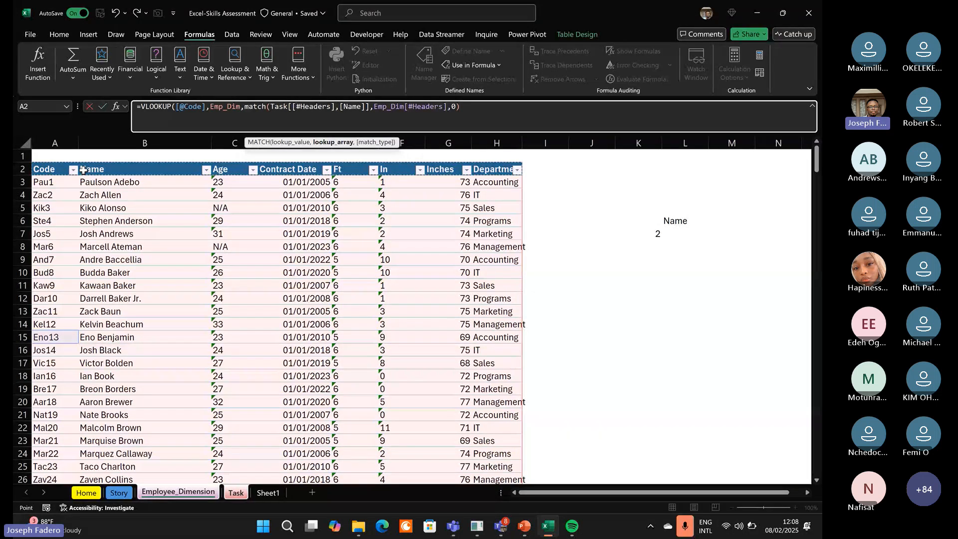
text(,)
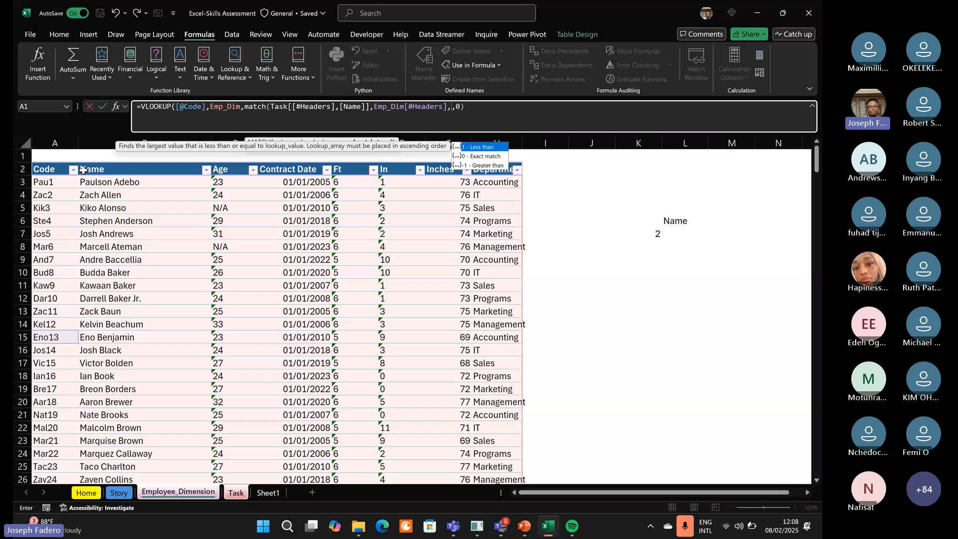
text(0)
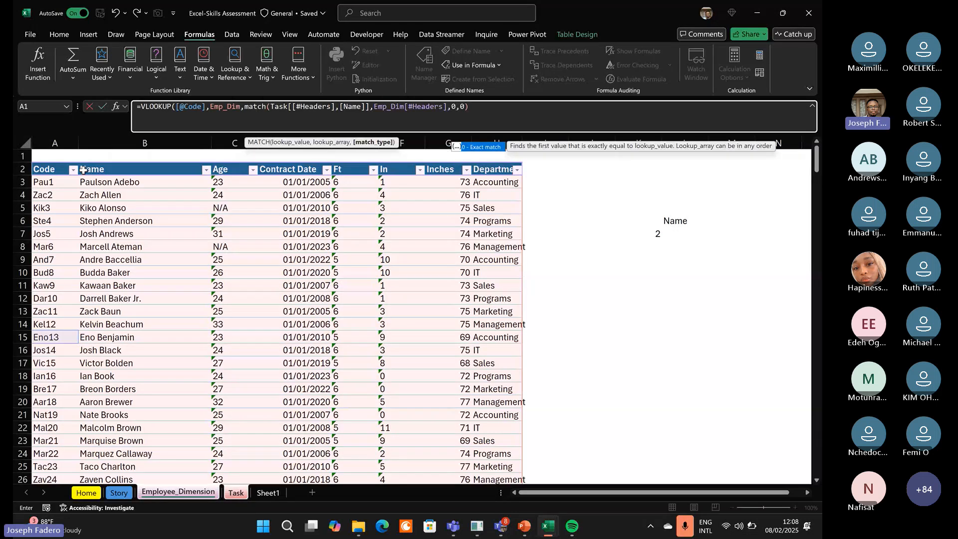
text())
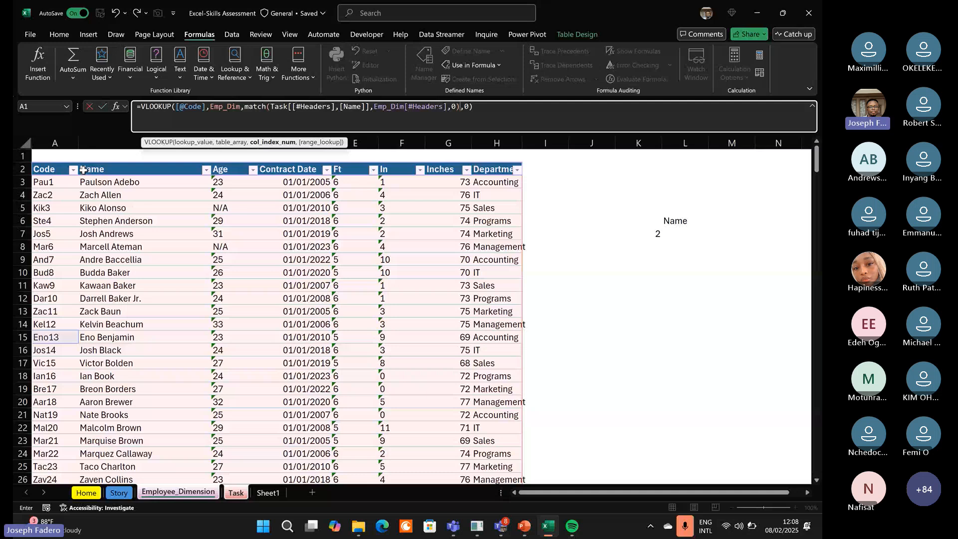
key(Return)
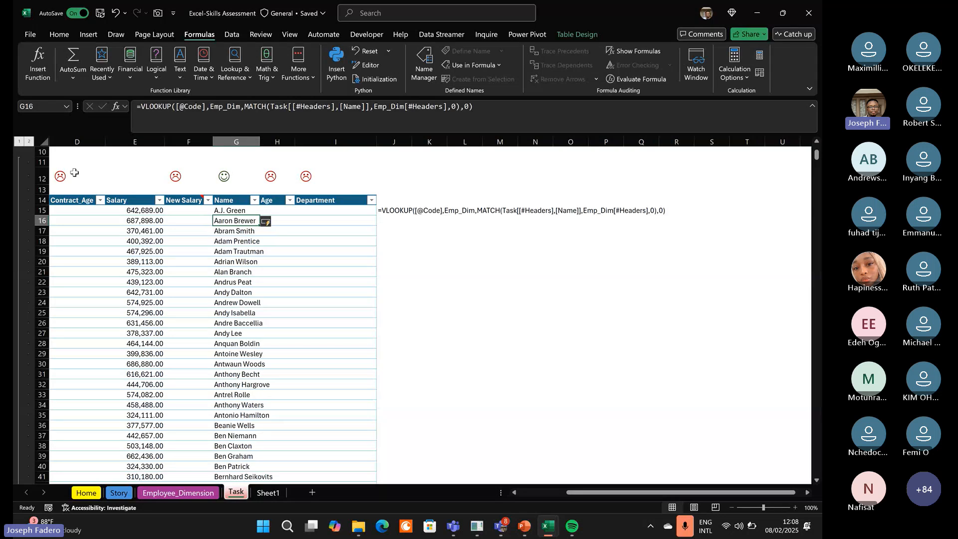
Fill G15's VLOOKUP and MATCH formula across into H15 in the Age column and inspect the copied formula.
click(206, 106)
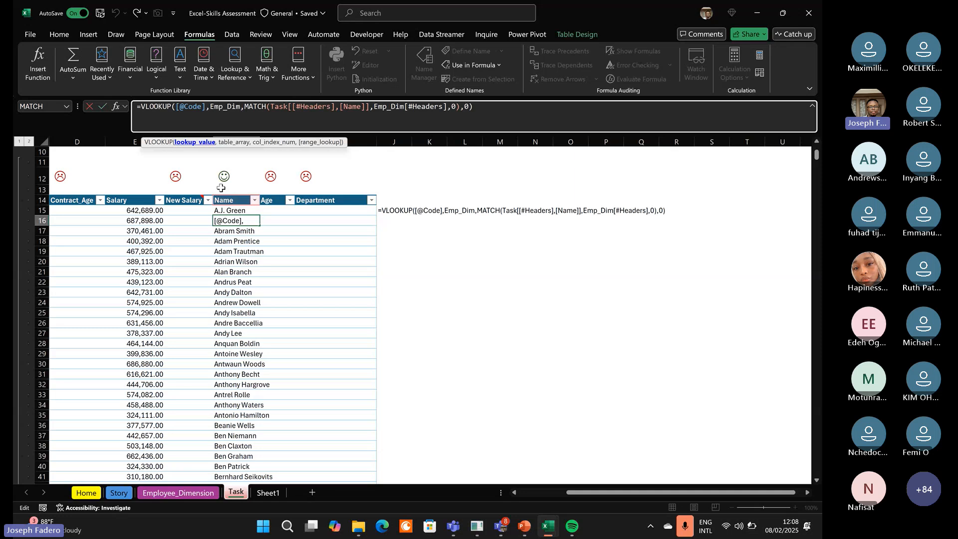
key(Escape)
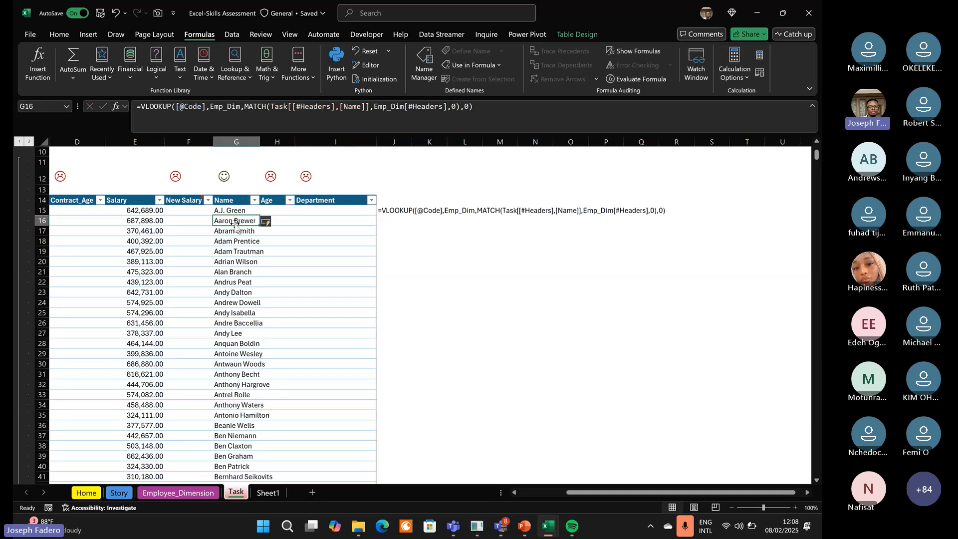
click(257, 214)
drag(258, 215, 280, 213)
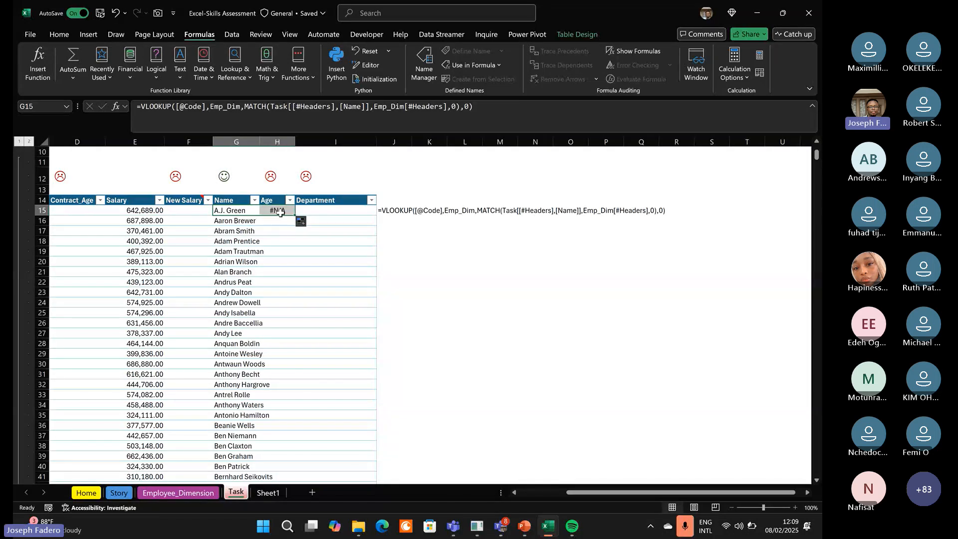
click(280, 212)
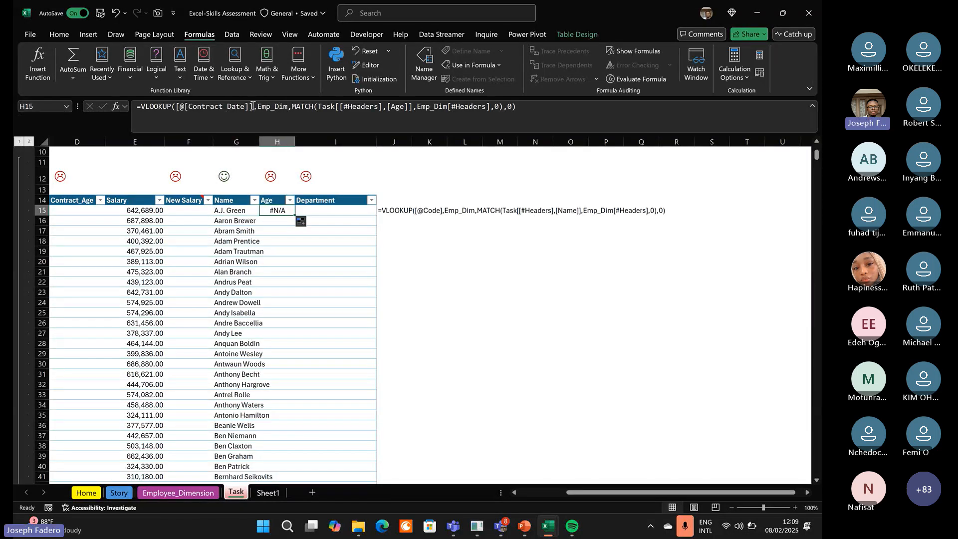
In H15's VLOOKUP in the Age column, replace the Contract Date lookup value with a reference to the Code column.
click(182, 109)
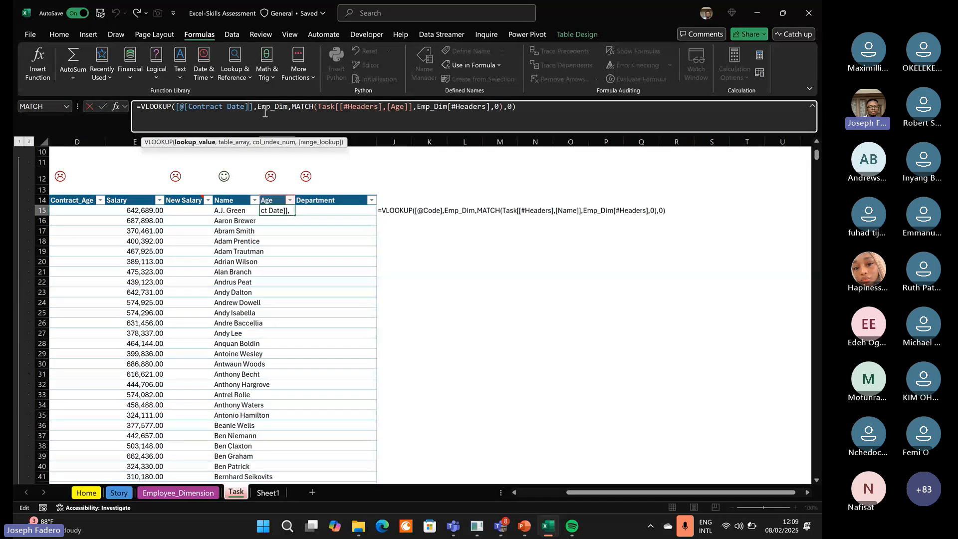
key(BackSpace)
key(BackSpace)
key(BackSpace)
key(BackSpace)
key(BackSpace)
key(BackSpace)
key(BackSpace)
key(BackSpace)
key(BackSpace)
key(BackSpace)
key(BackSpace)
key(BackSpace)
key(BackSpace)
key(BackSpace)
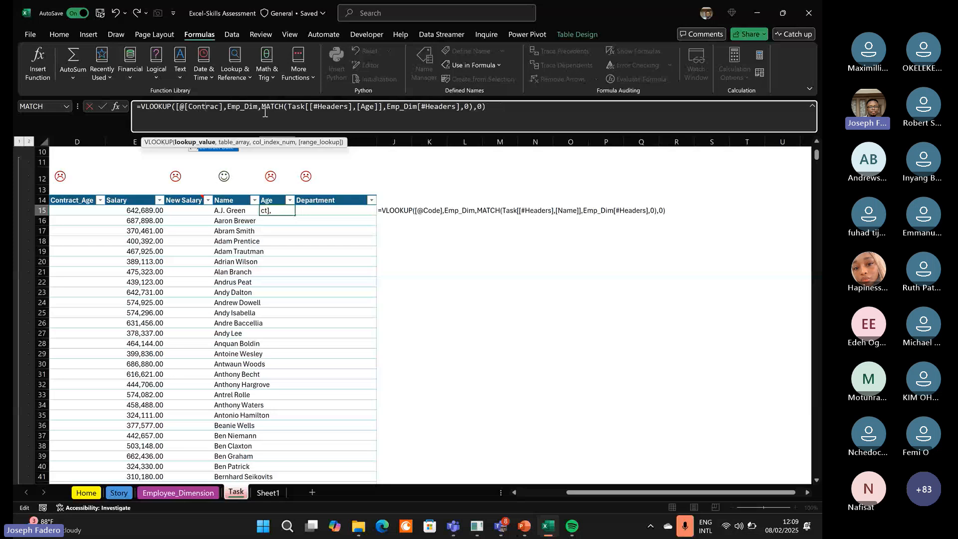
text(C)
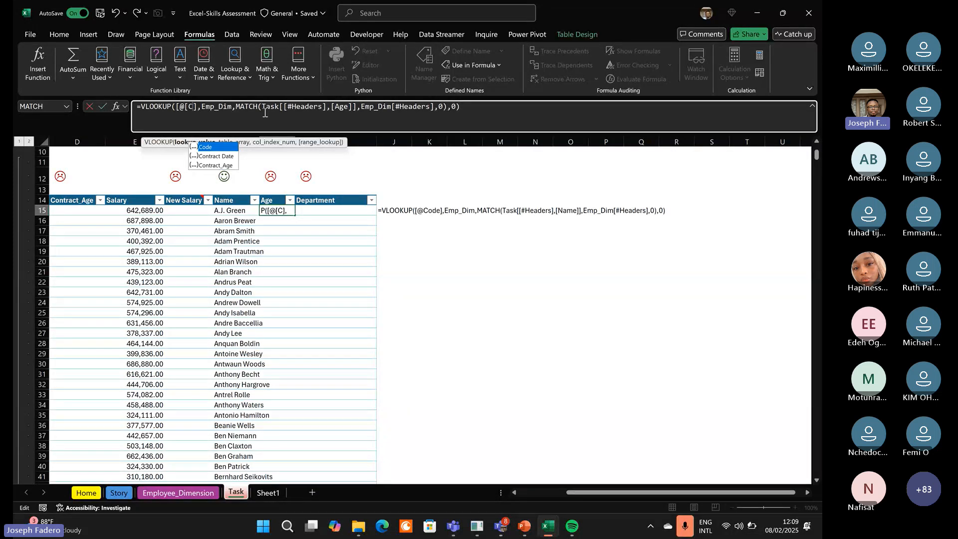
key(Tab)
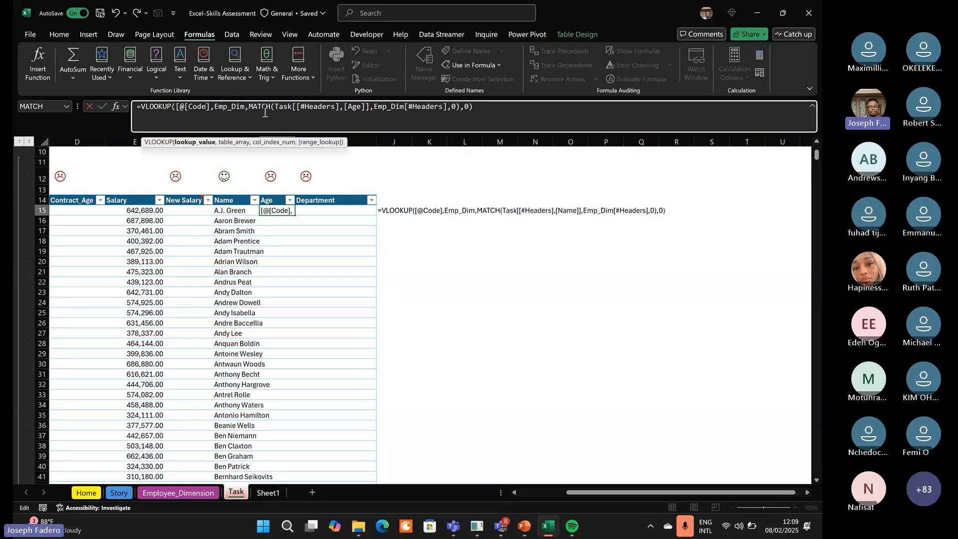
key(Return)
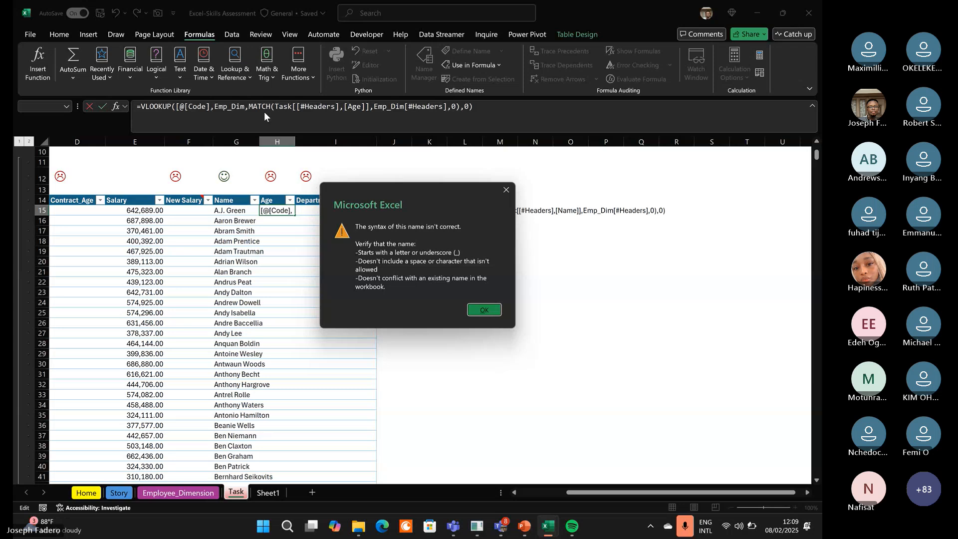
key(Return)
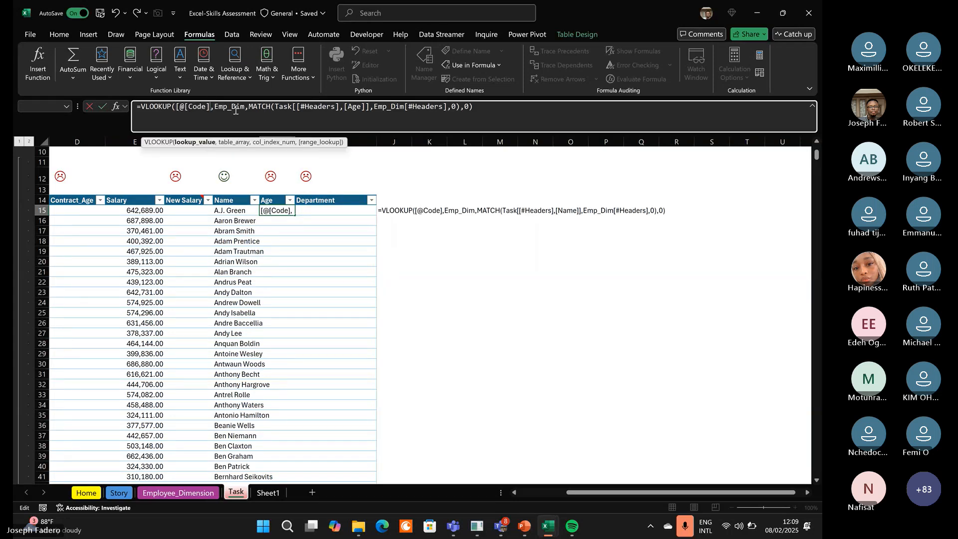
Add the missing closing bracket after the Code reference in H15 and commit the formula to the Age column.
text(])
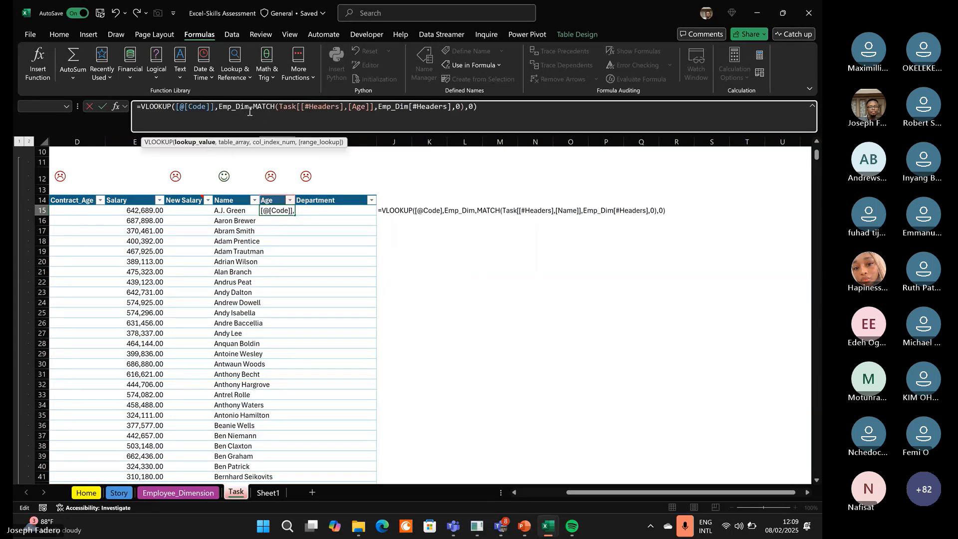
text(])
key(BackSpace)
key(Return)
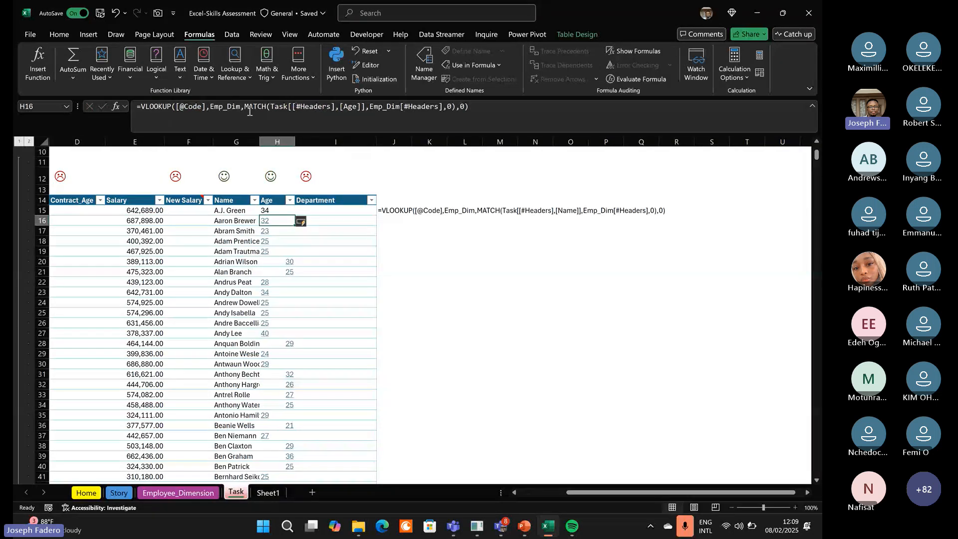
key(Up)
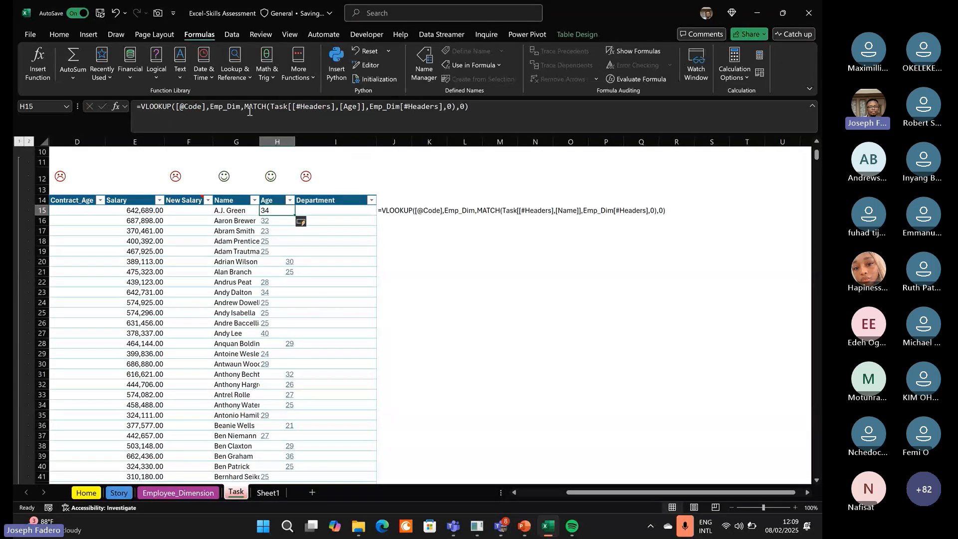
In G15's VLOOKUP, replace the structured Code lookup value with the cell reference B4 and commit the formula to the Name column.
key(Left)
key(Left)
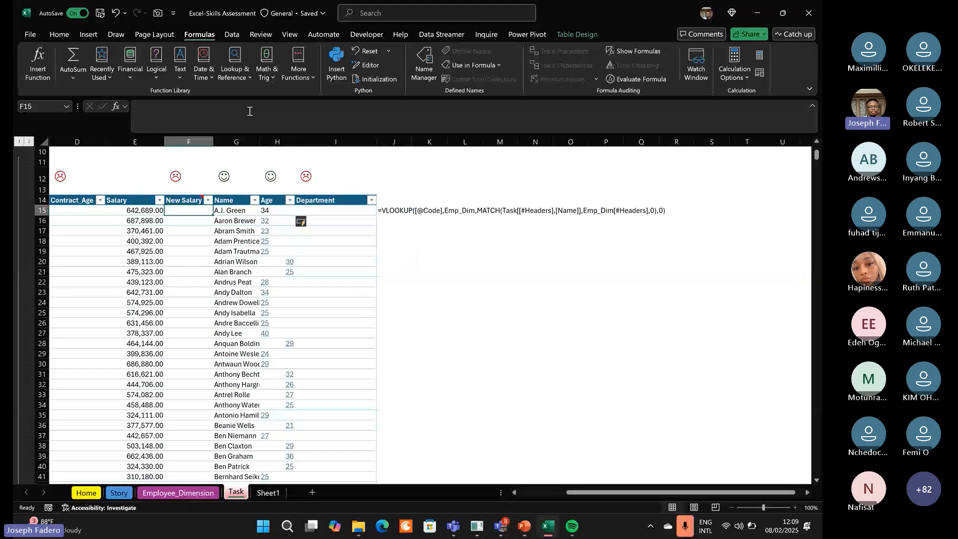
key(Home)
key(Right)
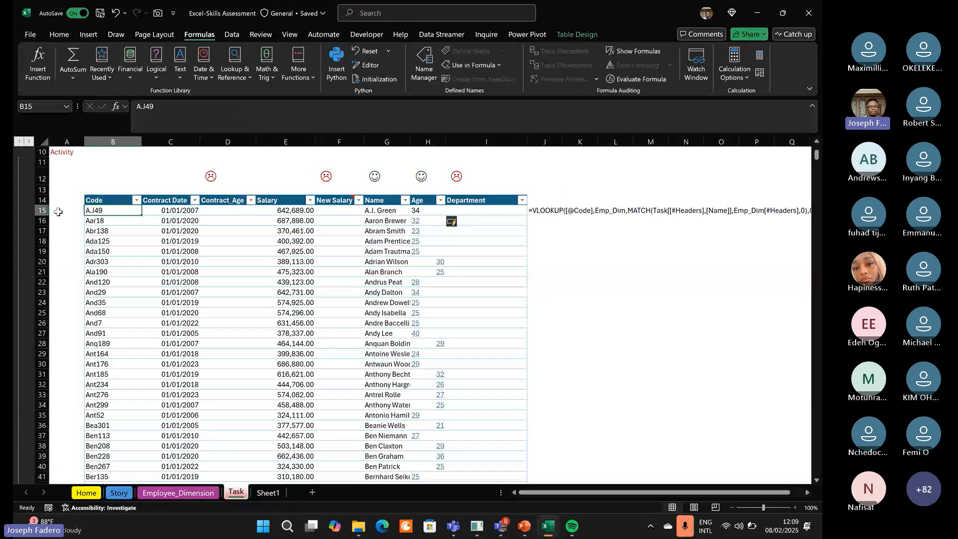
click(370, 207)
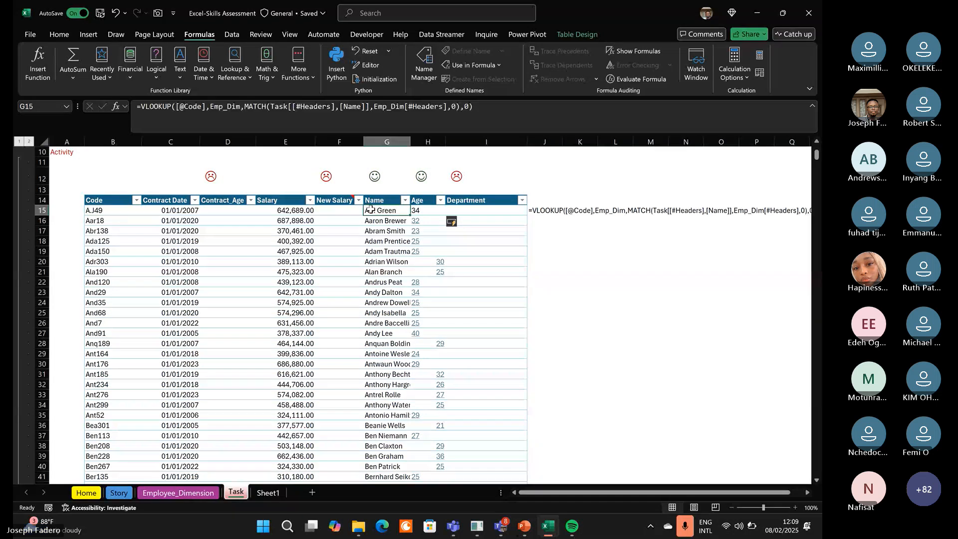
click(207, 107)
key(BackSpace)
key(BackSpace)
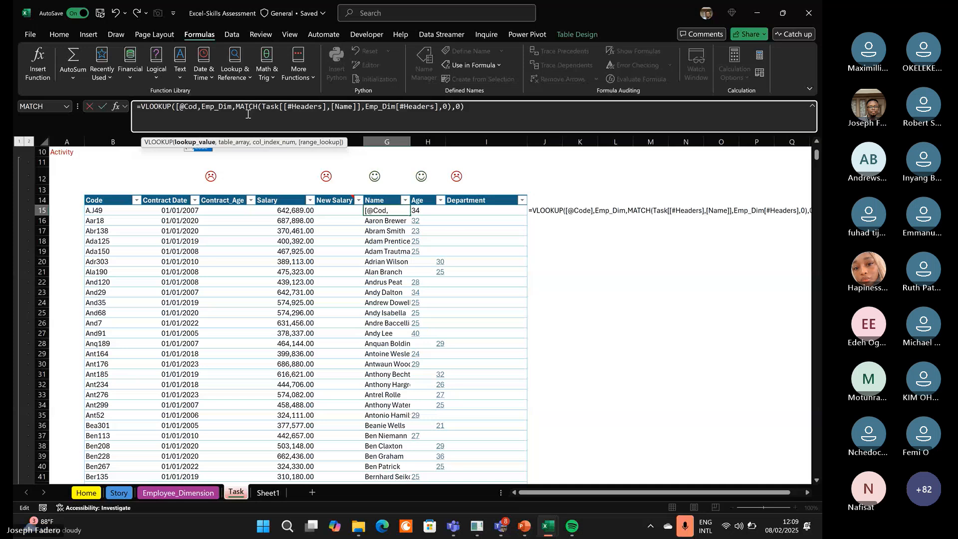
key(BackSpace)
key(BackSpace)
key(BackSpace)
key(BackSpace)
key(BackSpace)
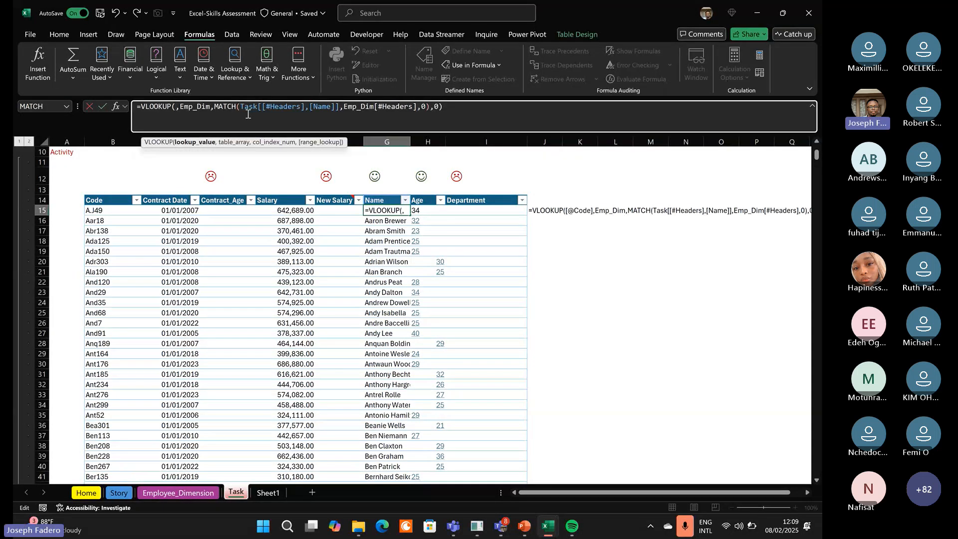
text(B4)
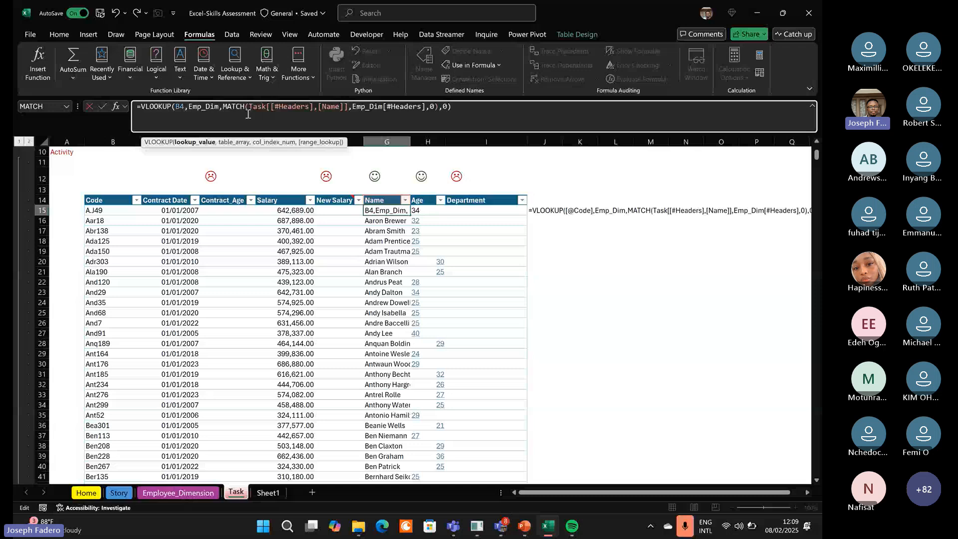
key(Return)
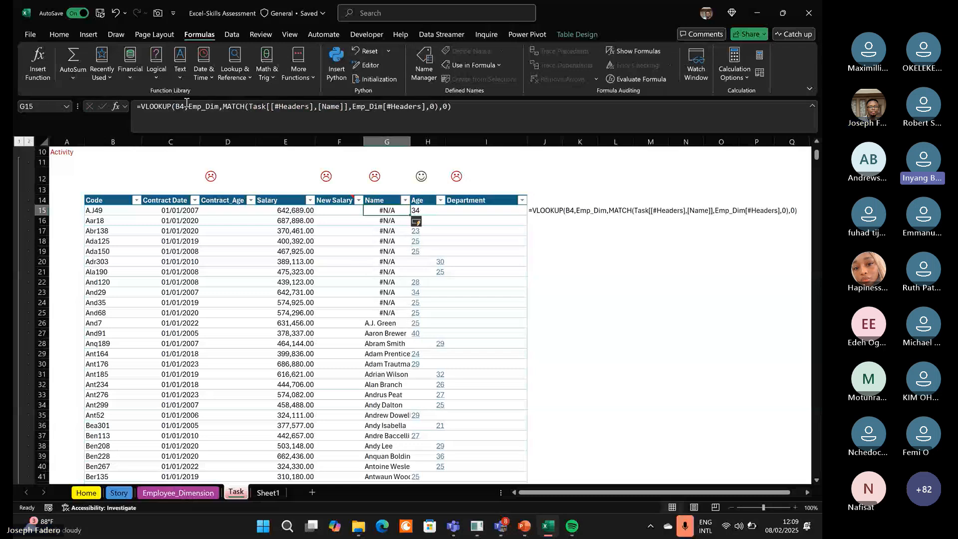
Correct the lookup value in G15's VLOOKUP to B15 and commit the formula to the Name column.
click(185, 105)
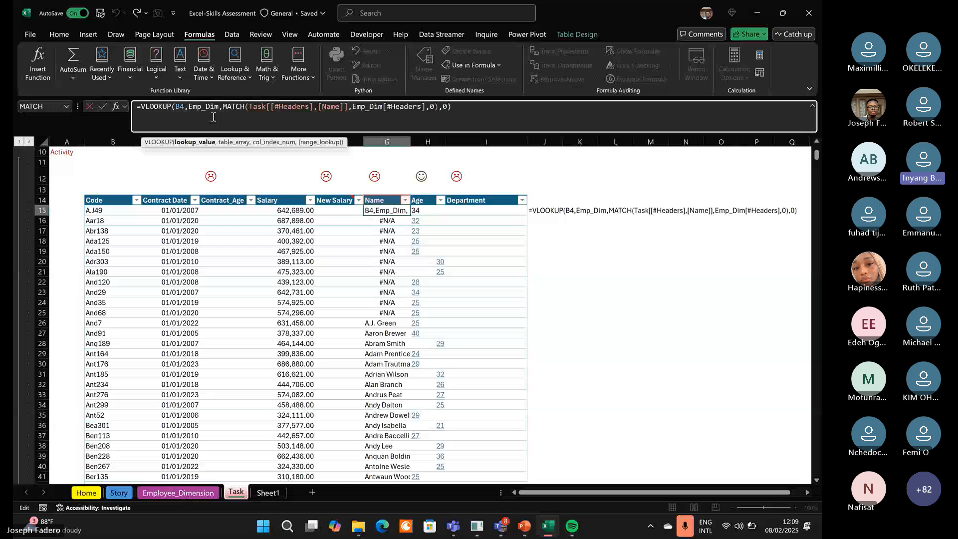
key(BackSpace)
text(15)
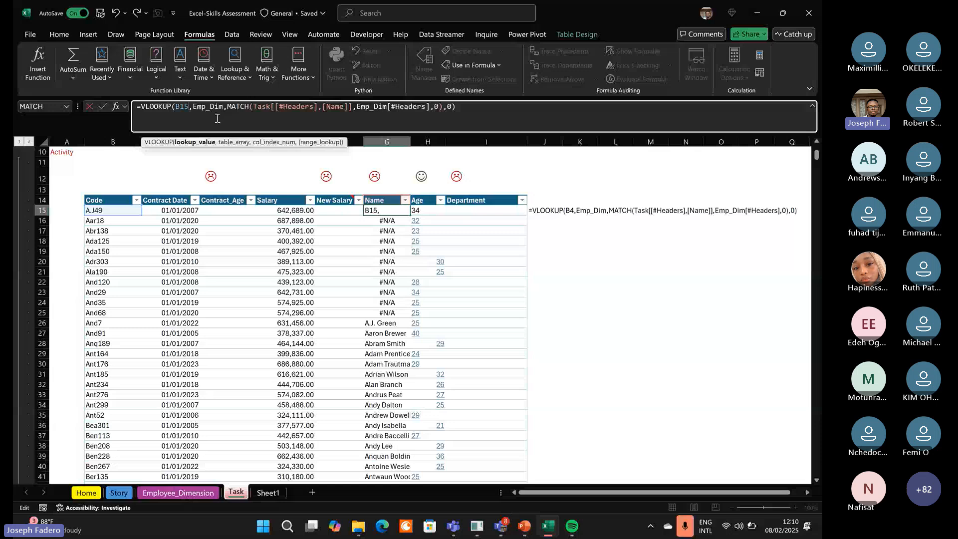
key(Return)
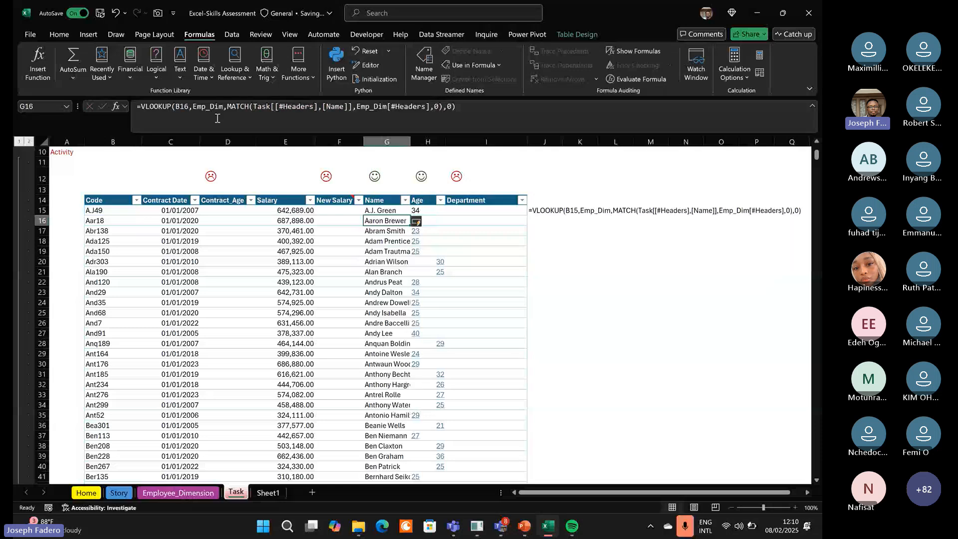
Lock the column of G15's lookup reference as $B15, commit the formula, and fill it across into H15.
key(Up)
click(189, 106)
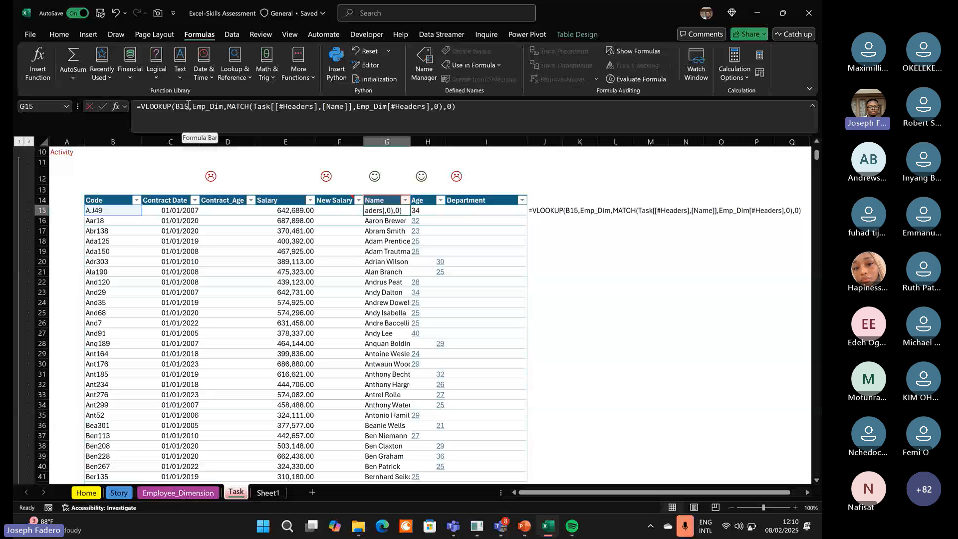
click(190, 107)
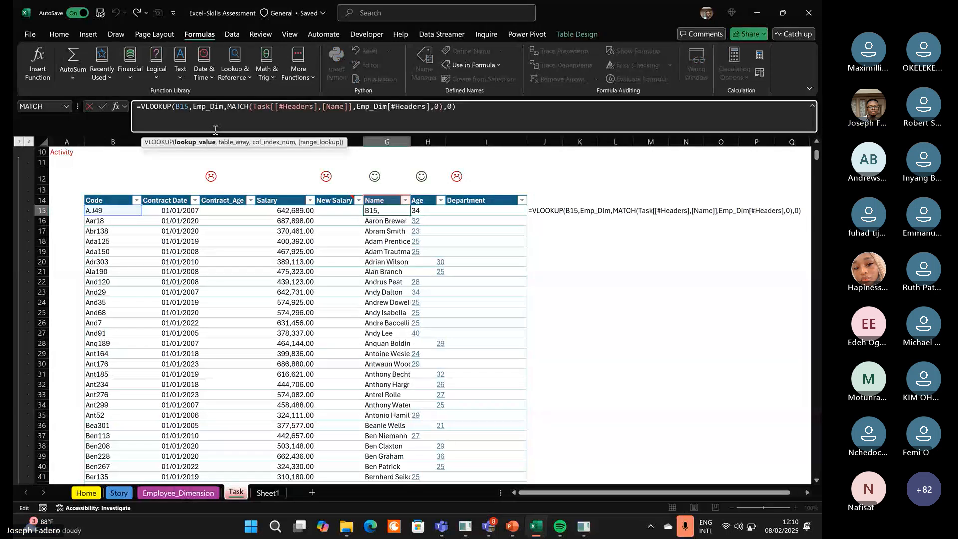
key(F4)
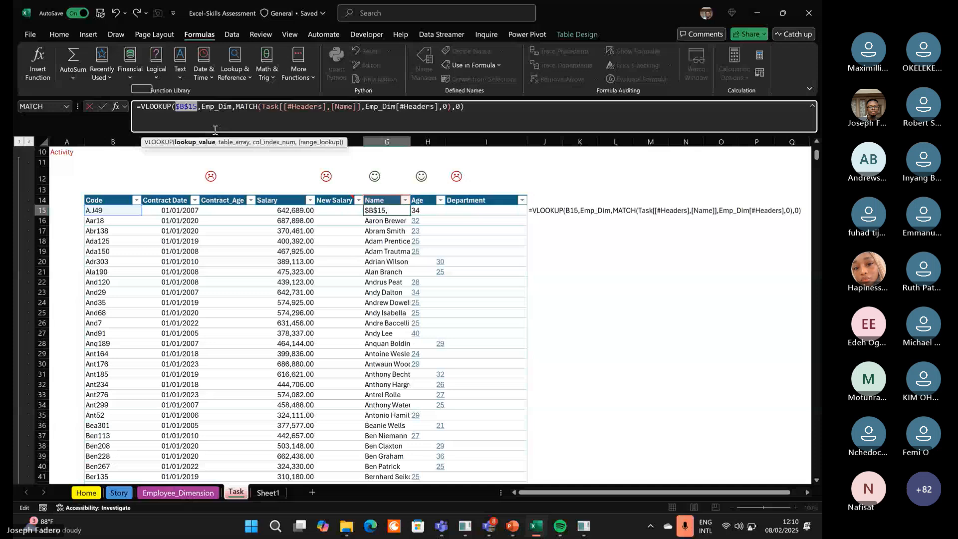
key(F4)
key(F4)
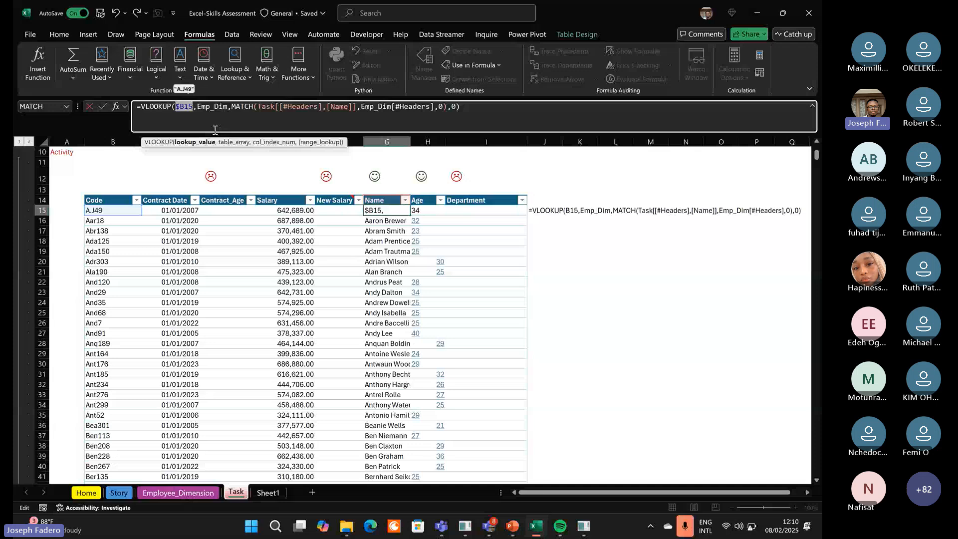
key(ctrl+Return)
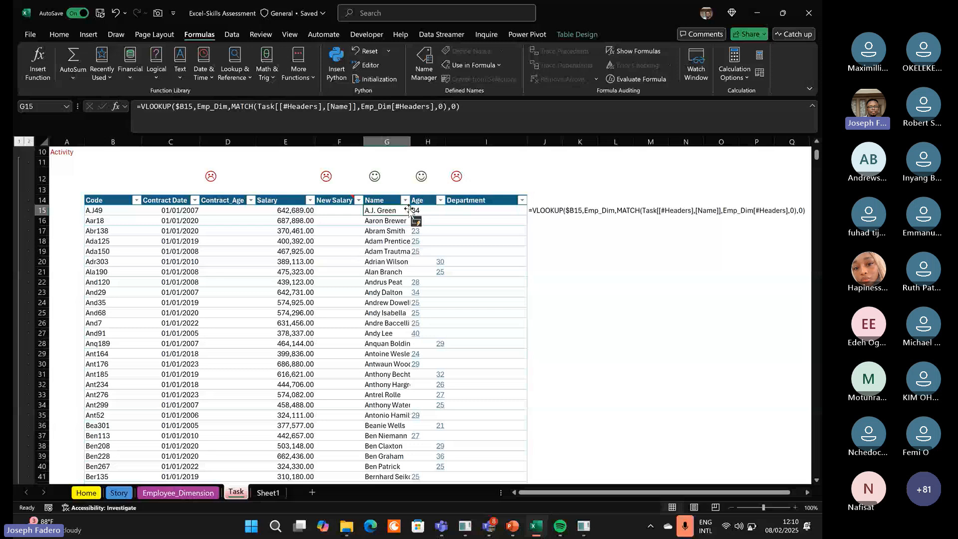
click(431, 210)
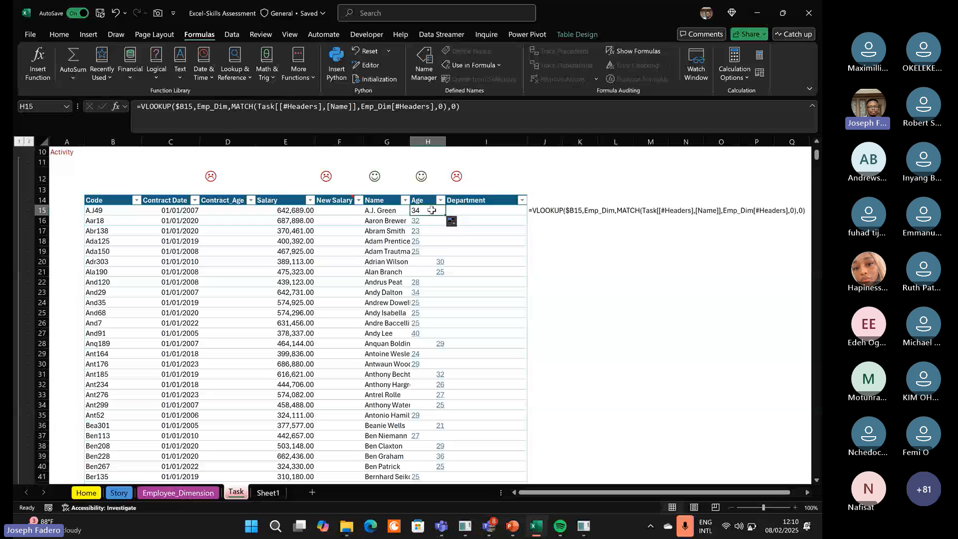